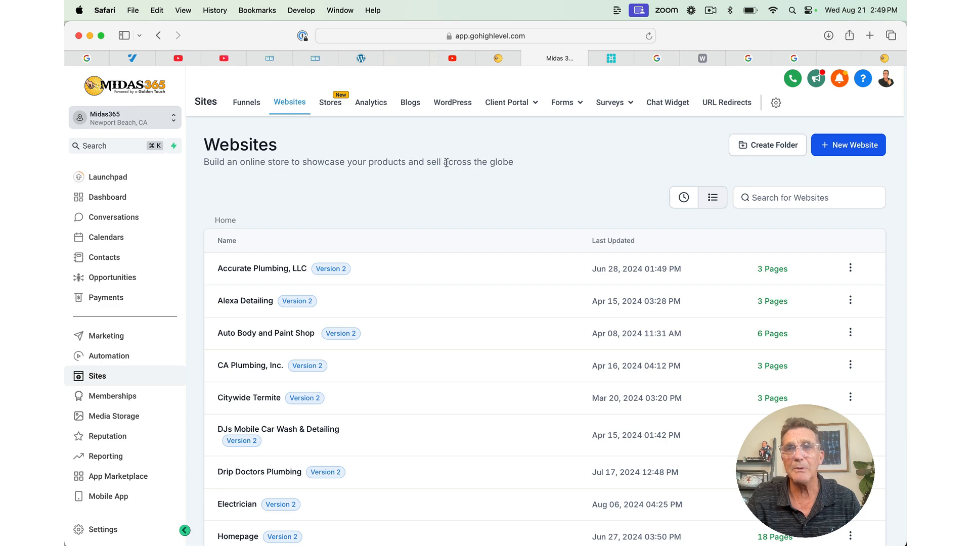
Step: Start a new website, enter the name "Awesome New Website", and choose to build it from templates, opening the template library
{"action": "left_click", "coordinate": [851, 148]}
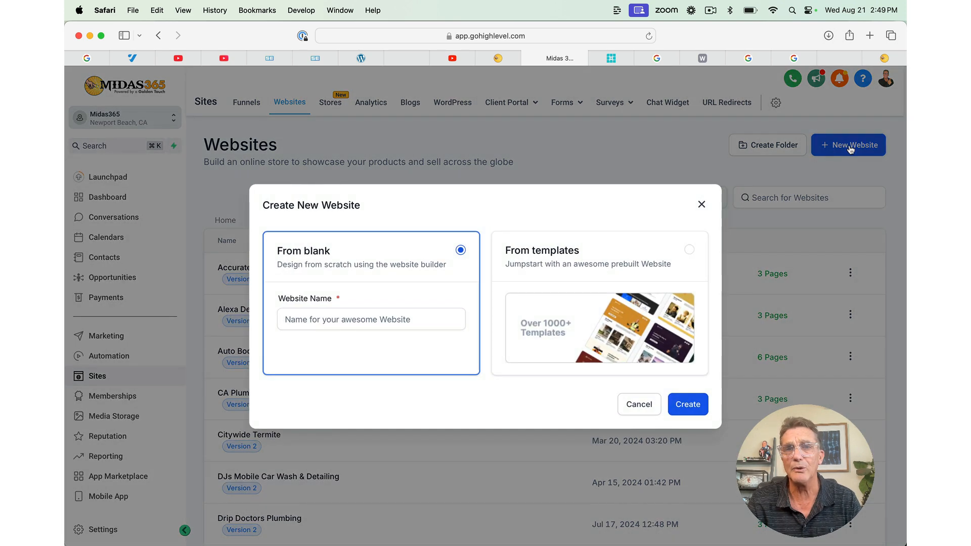
{"action": "left_click", "coordinate": [362, 321]}
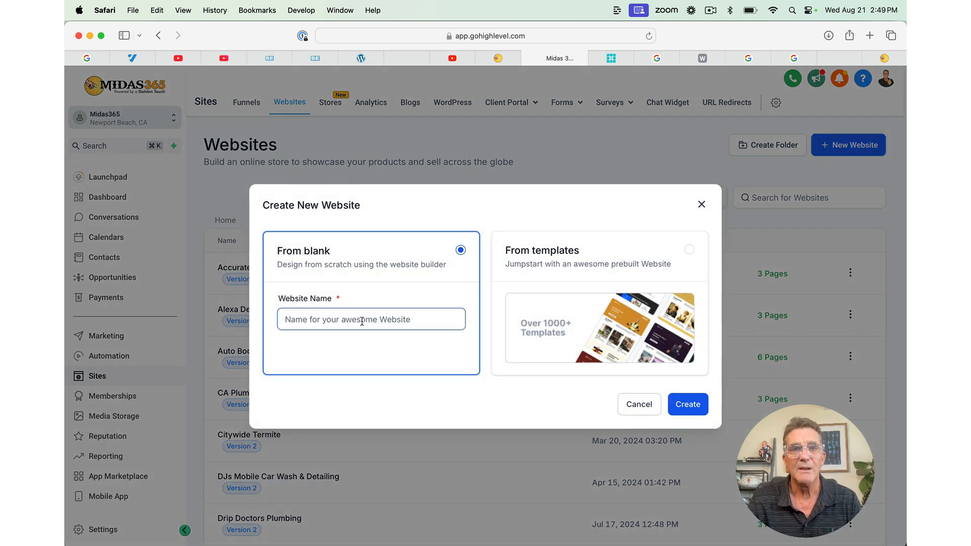
{"action": "type", "text": "Awesome New Websi"}
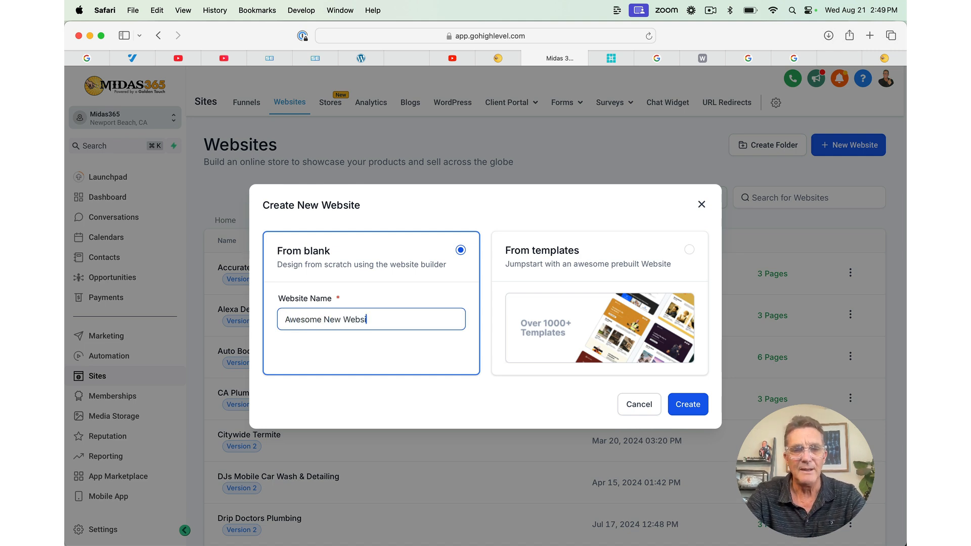
{"action": "type", "text": "te"}
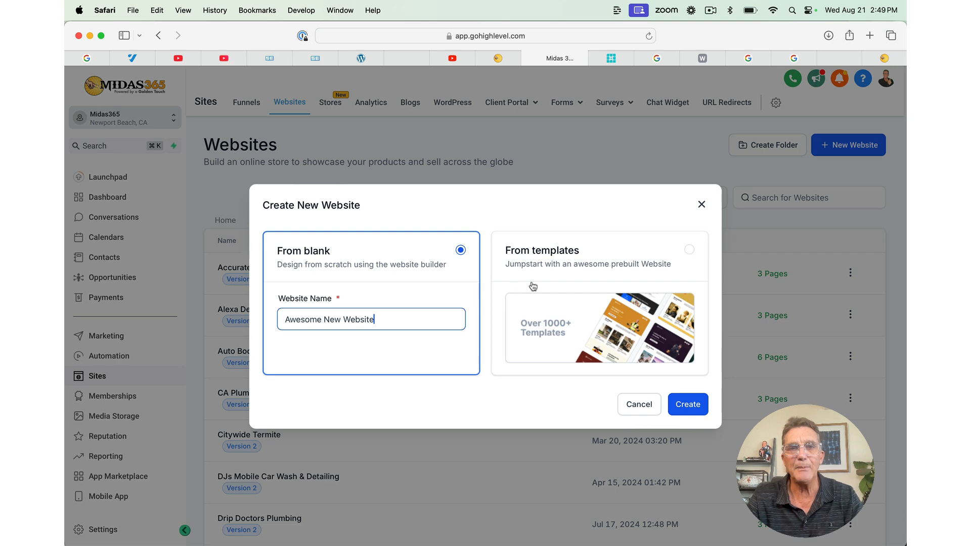
{"action": "left_click", "coordinate": [689, 250]}
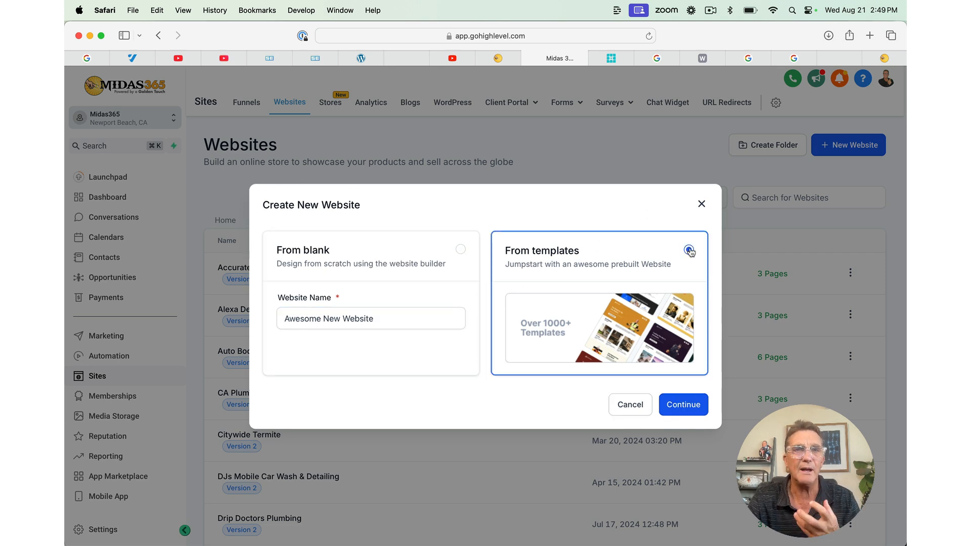
{"action": "left_click", "coordinate": [683, 405]}
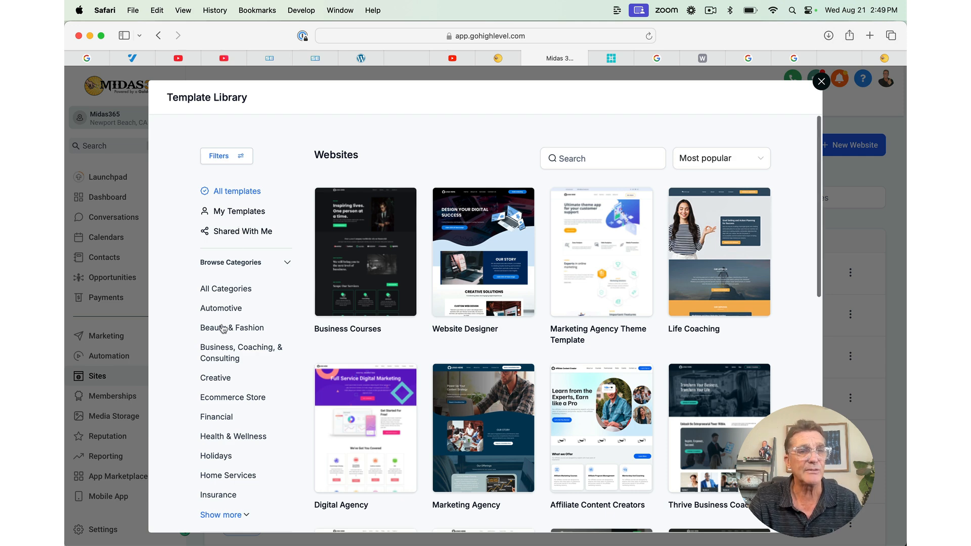
Step: Expand the full list of template categories and look through the available categories and page types
{"action": "scroll", "coordinate": [223, 329], "scroll_direction": "down", "scroll_amount": 3}
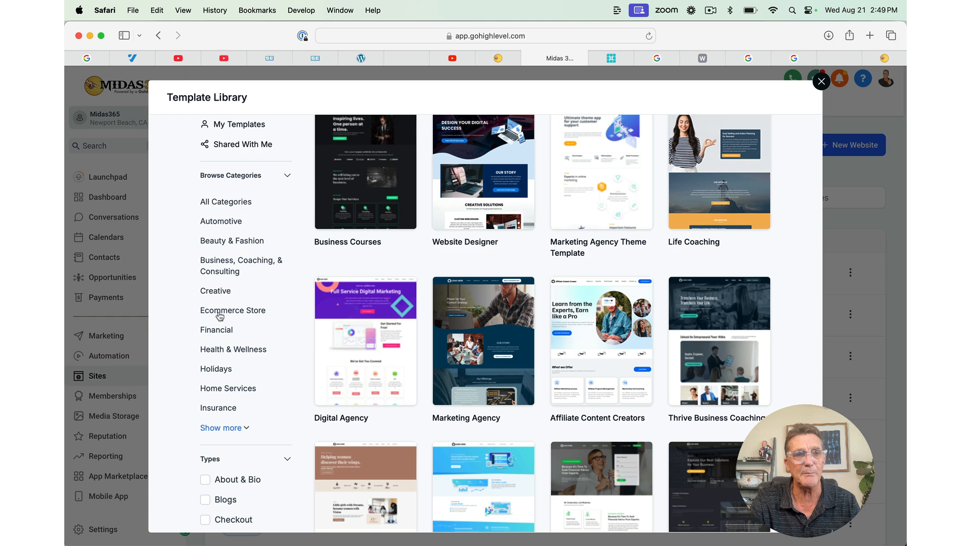
{"action": "scroll", "coordinate": [219, 317], "scroll_direction": "down", "scroll_amount": 3}
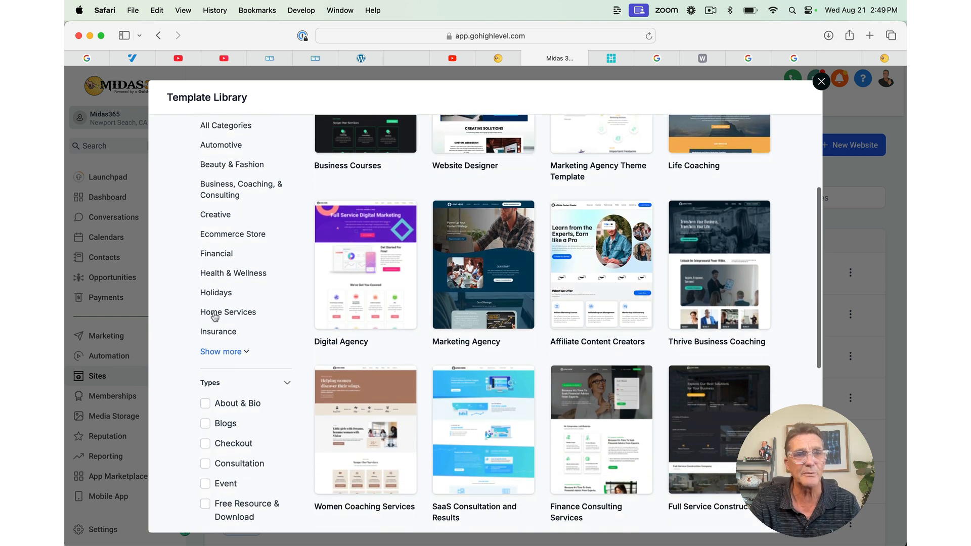
{"action": "left_click", "coordinate": [214, 353]}
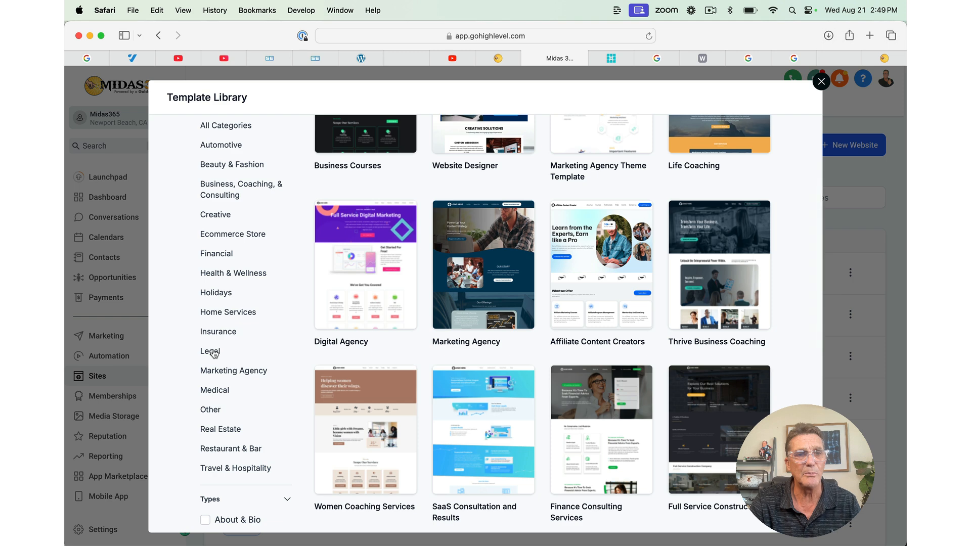
{"action": "scroll", "coordinate": [218, 354], "scroll_direction": "down", "scroll_amount": 5}
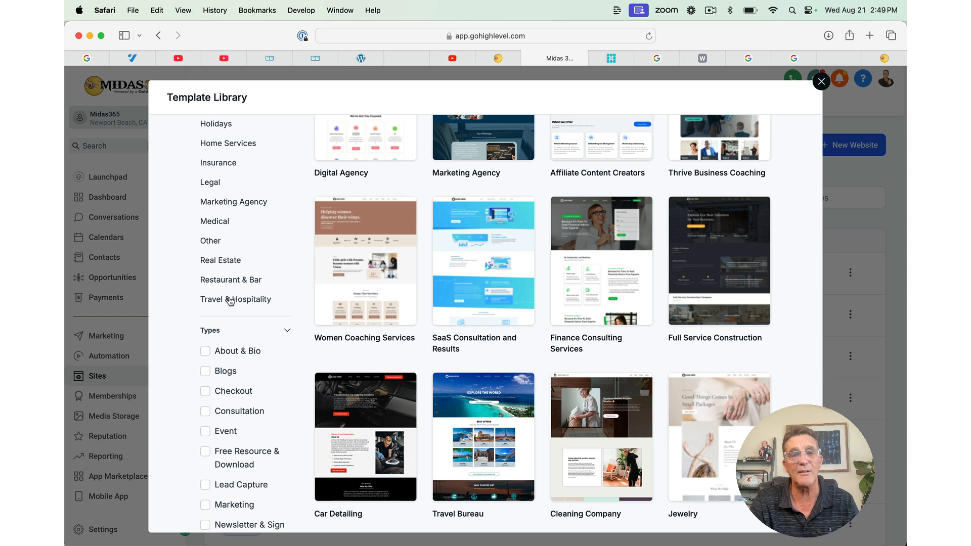
{"action": "scroll", "coordinate": [230, 301], "scroll_direction": "up", "scroll_amount": 1}
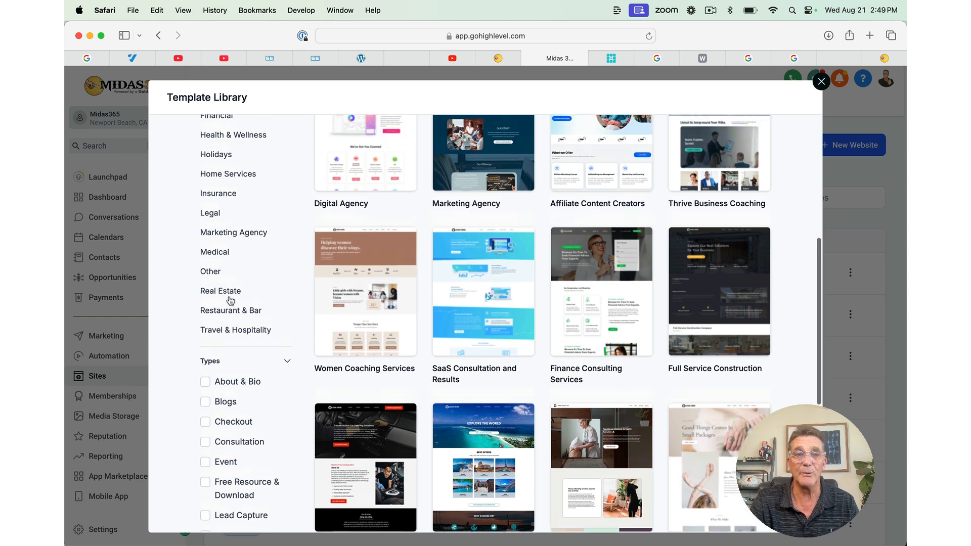
{"action": "scroll", "coordinate": [230, 301], "scroll_direction": "up", "scroll_amount": 5}
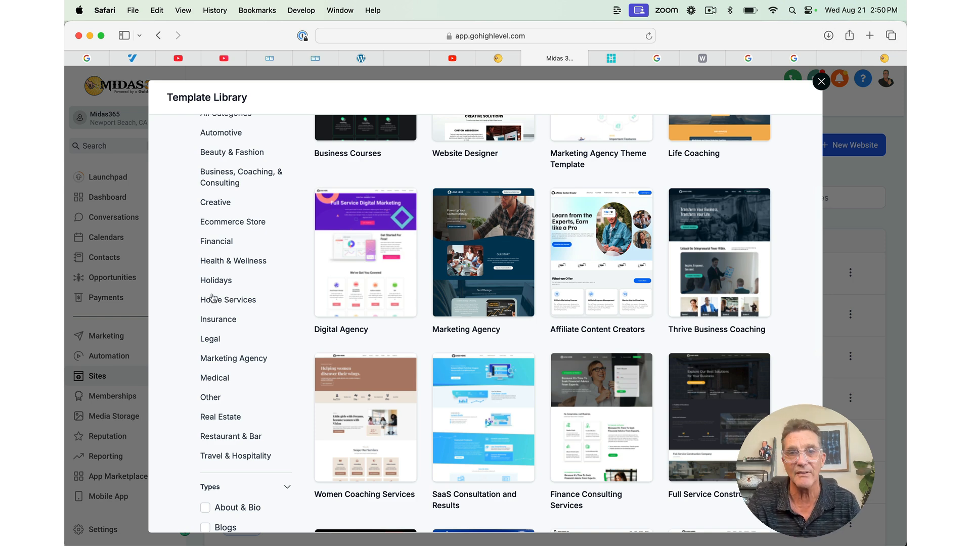
Step: Filter the website templates to the Health & Wellness category and browse them, loading more designs
{"action": "left_click", "coordinate": [223, 260]}
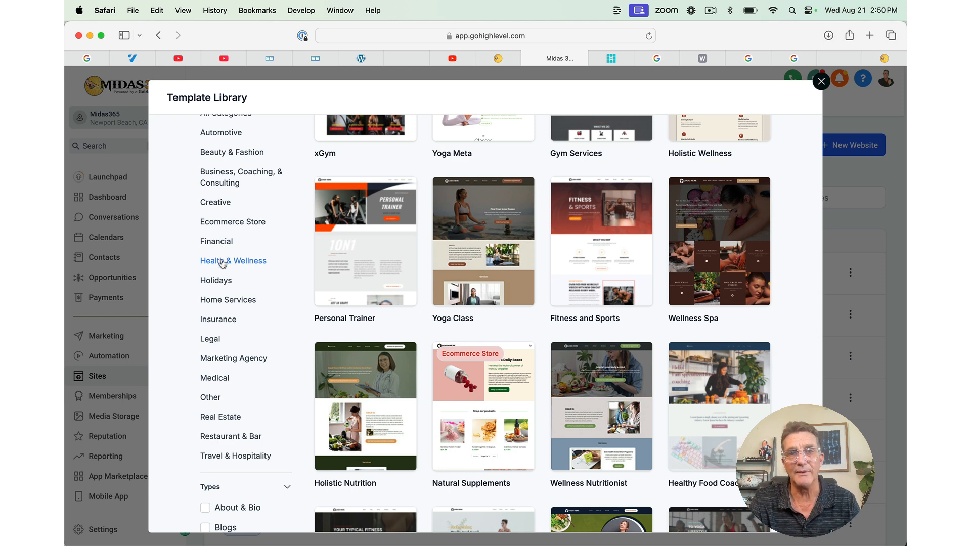
{"action": "scroll", "coordinate": [399, 252], "scroll_direction": "up", "scroll_amount": 5}
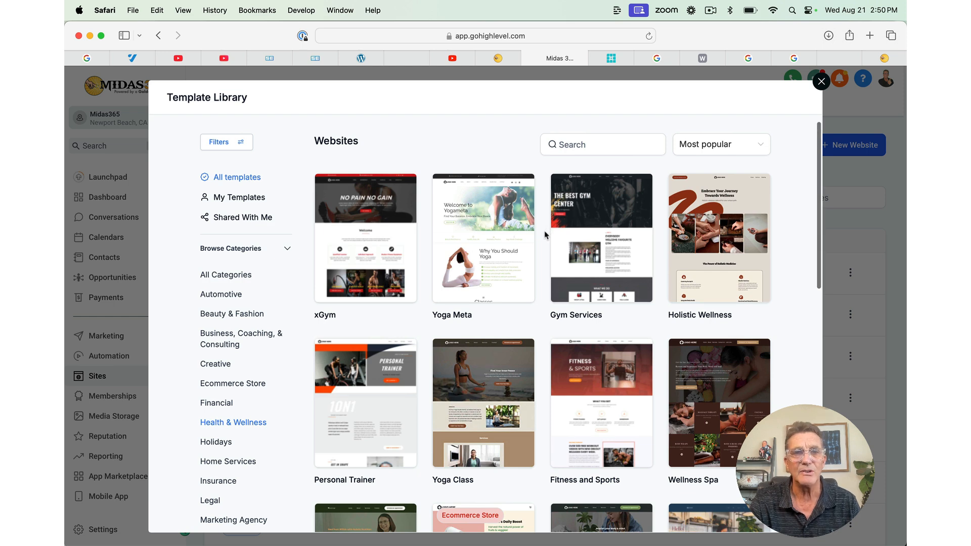
{"action": "scroll", "coordinate": [545, 235], "scroll_direction": "down", "scroll_amount": 5}
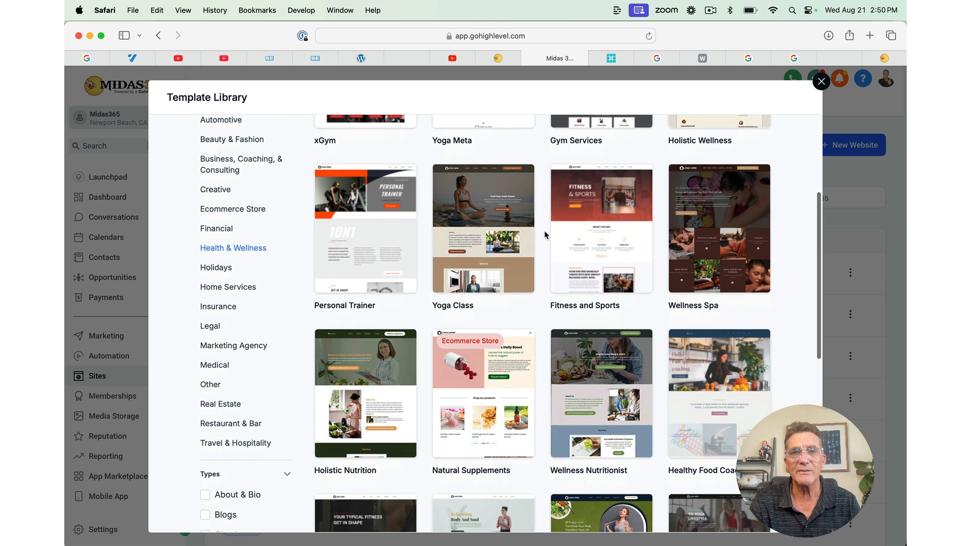
{"action": "scroll", "coordinate": [545, 234], "scroll_direction": "down", "scroll_amount": 3}
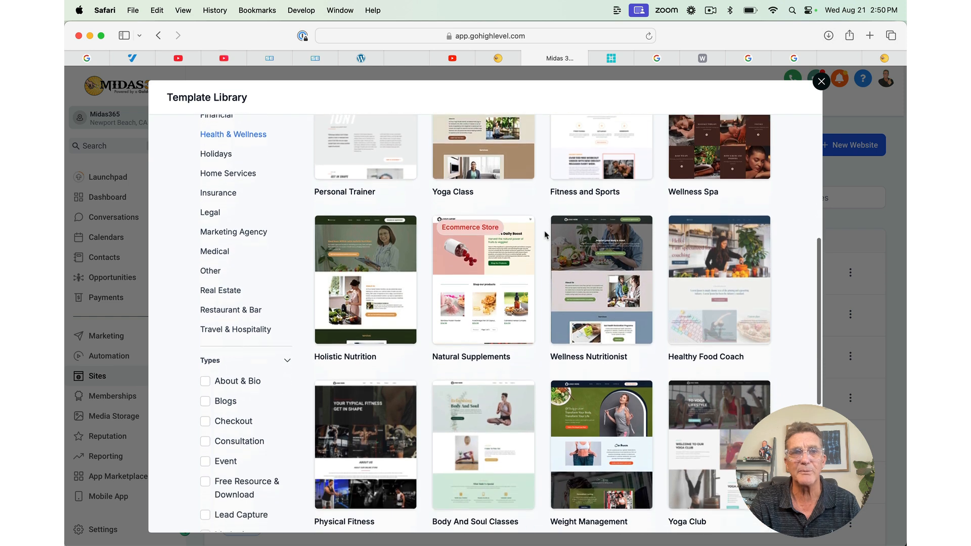
{"action": "scroll", "coordinate": [543, 234], "scroll_direction": "down", "scroll_amount": 6}
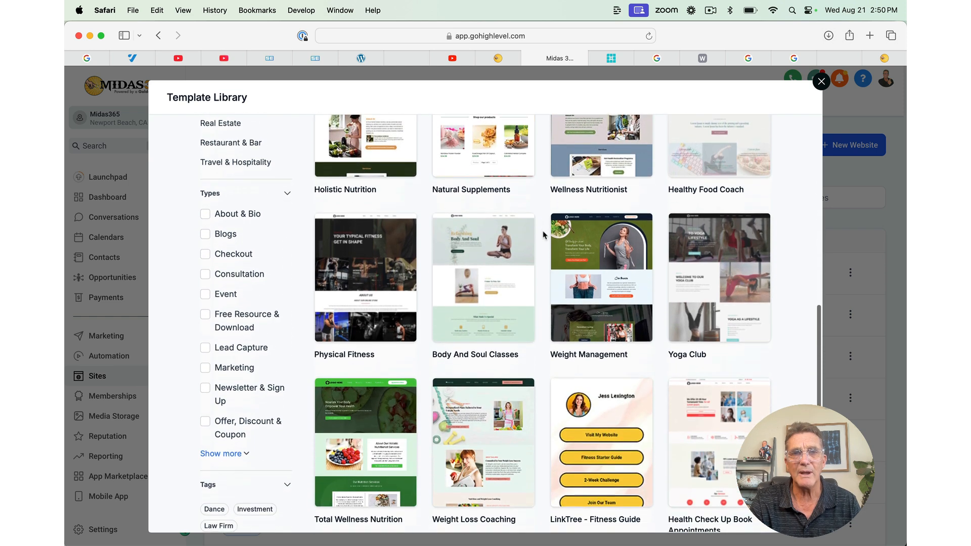
{"action": "scroll", "coordinate": [543, 235], "scroll_direction": "down", "scroll_amount": 3}
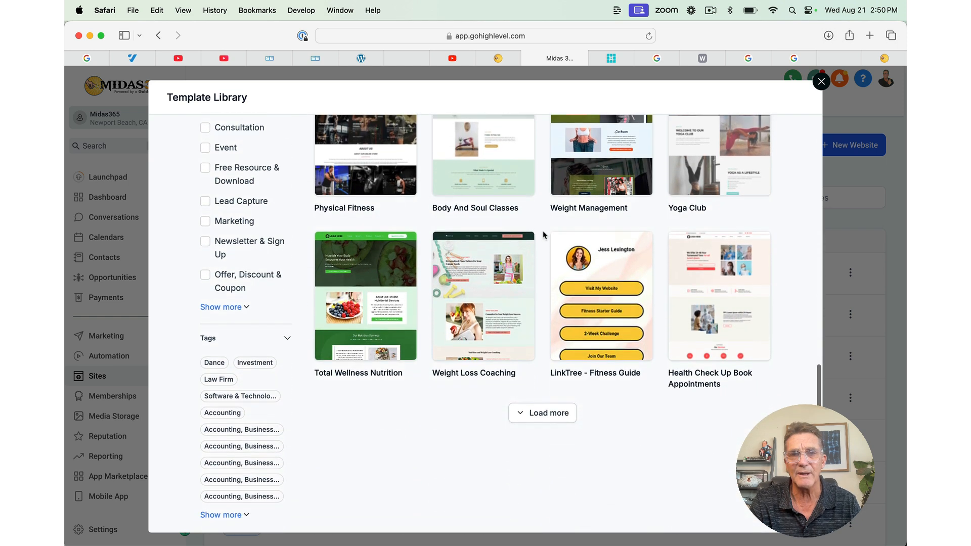
{"action": "left_click", "coordinate": [546, 418]}
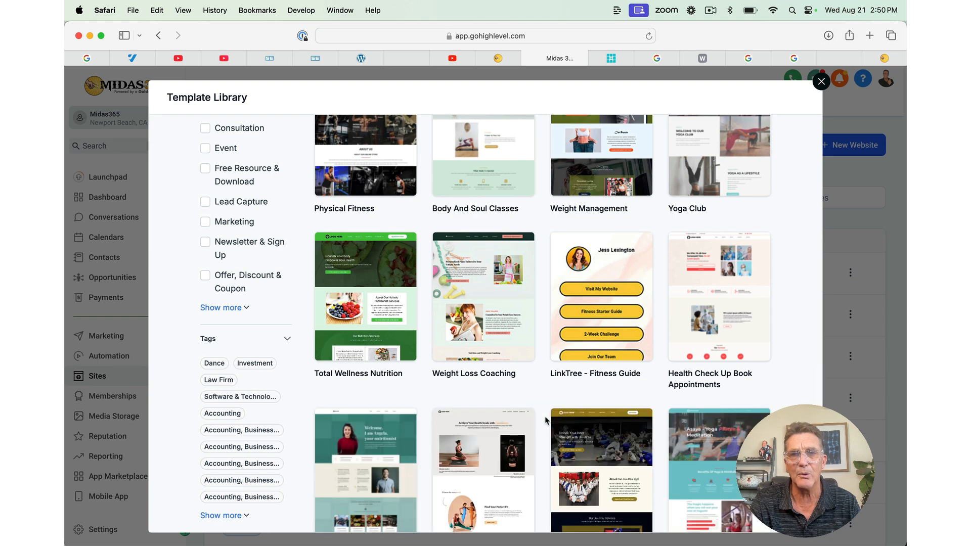
{"action": "scroll", "coordinate": [538, 398], "scroll_direction": "up", "scroll_amount": 10}
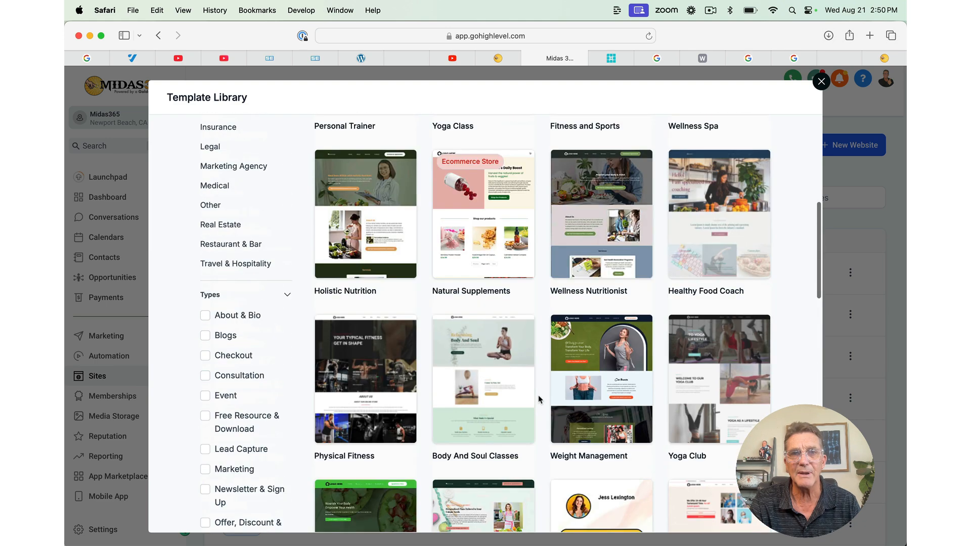
{"action": "scroll", "coordinate": [539, 400], "scroll_direction": "up", "scroll_amount": 2}
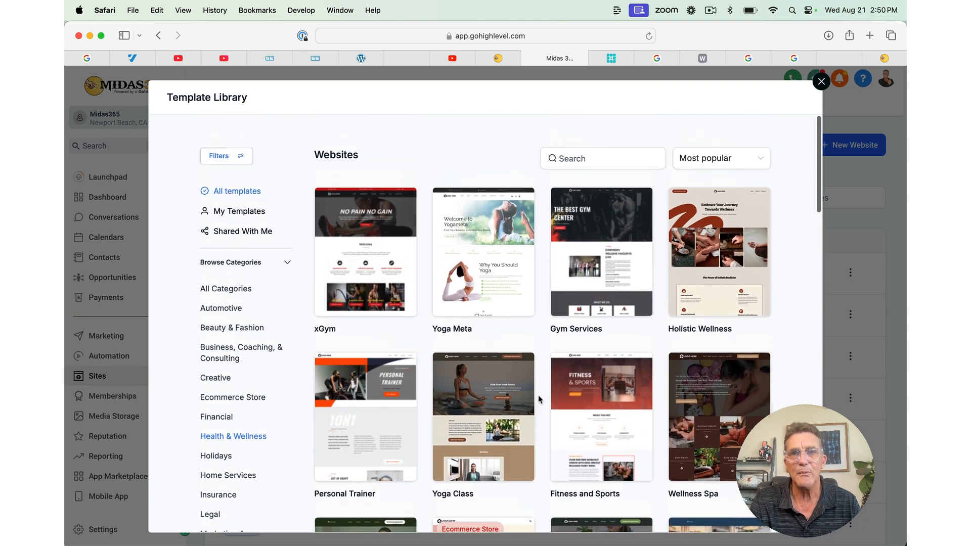
Step: Preview the Yoga Meta template's home page, then return to the template library
{"action": "mouse_move", "coordinate": [524, 215]}
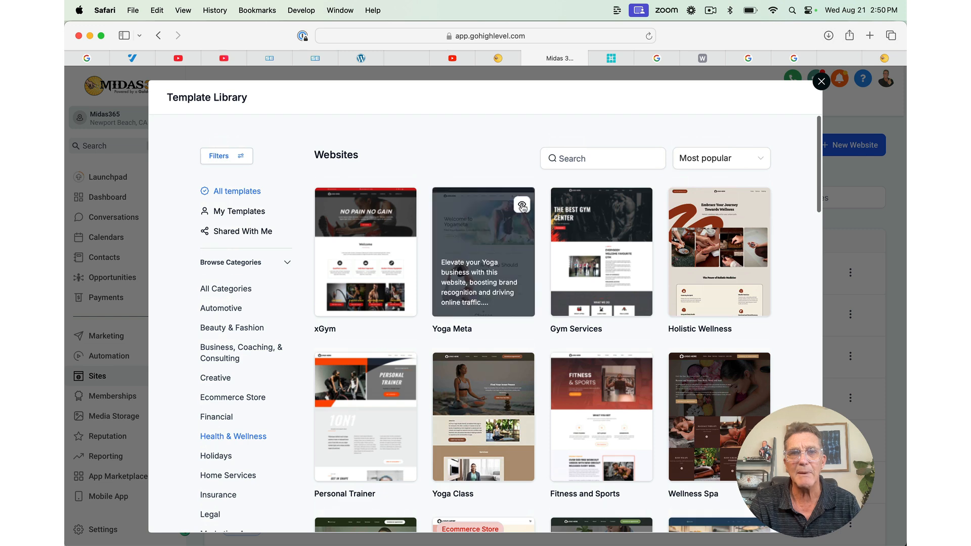
{"action": "left_click", "coordinate": [523, 207]}
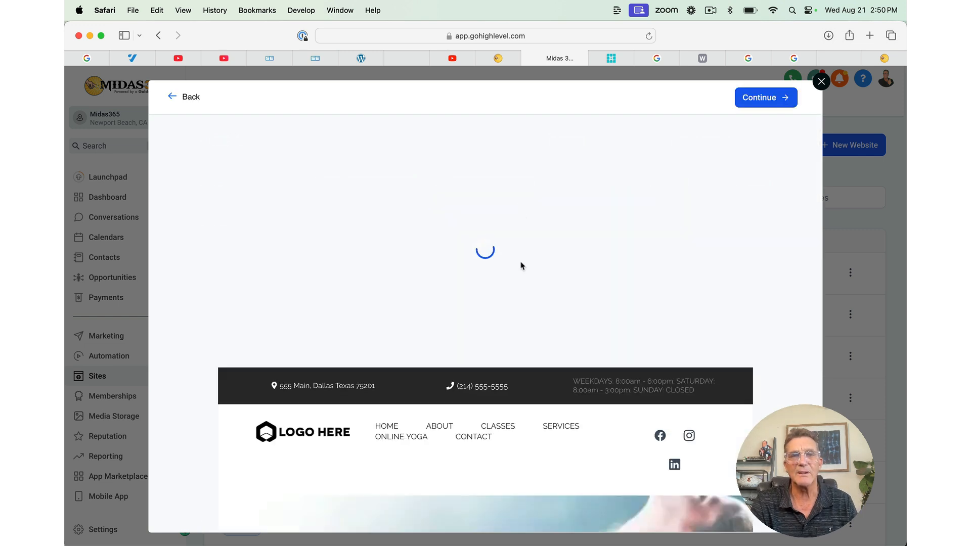
{"action": "scroll", "coordinate": [521, 266], "scroll_direction": "down", "scroll_amount": 1}
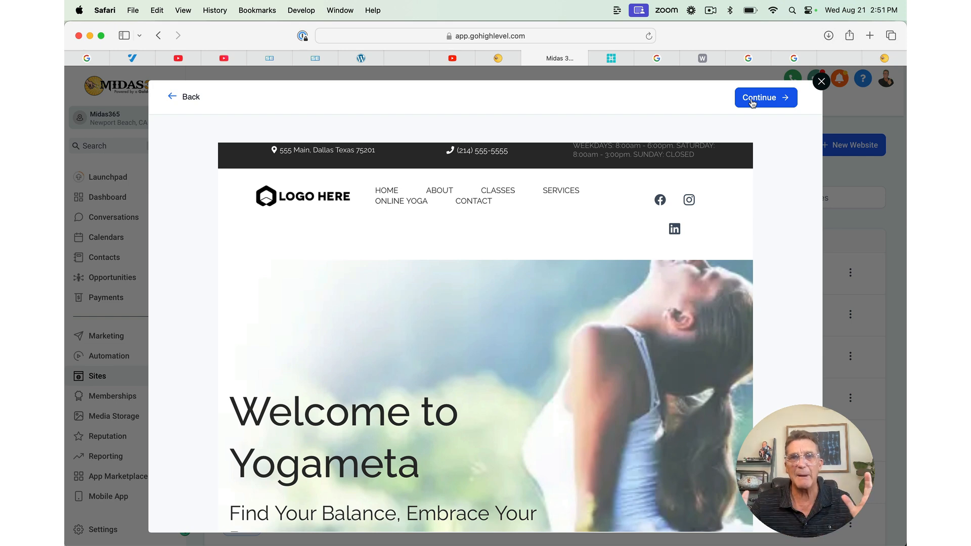
{"action": "scroll", "coordinate": [539, 317], "scroll_direction": "down", "scroll_amount": 5}
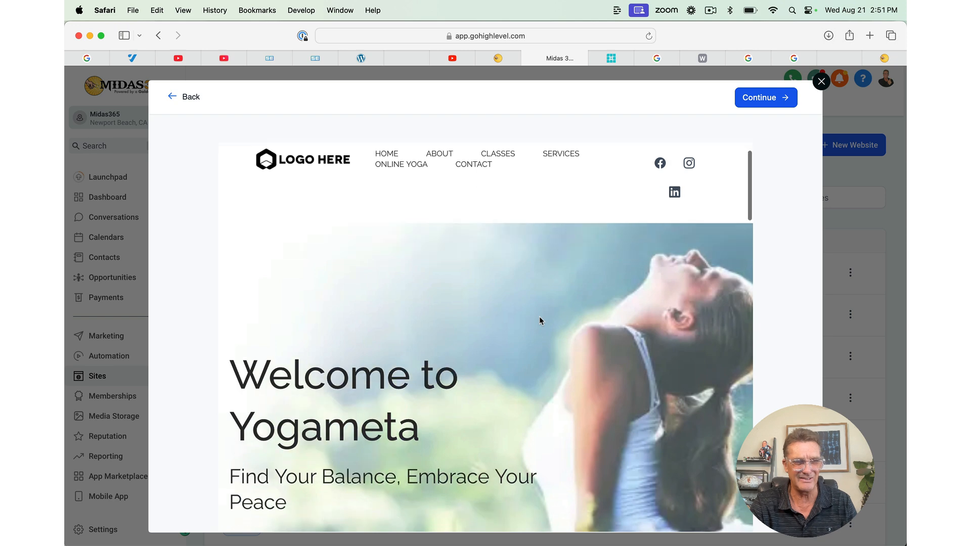
{"action": "scroll", "coordinate": [540, 316], "scroll_direction": "up", "scroll_amount": 5}
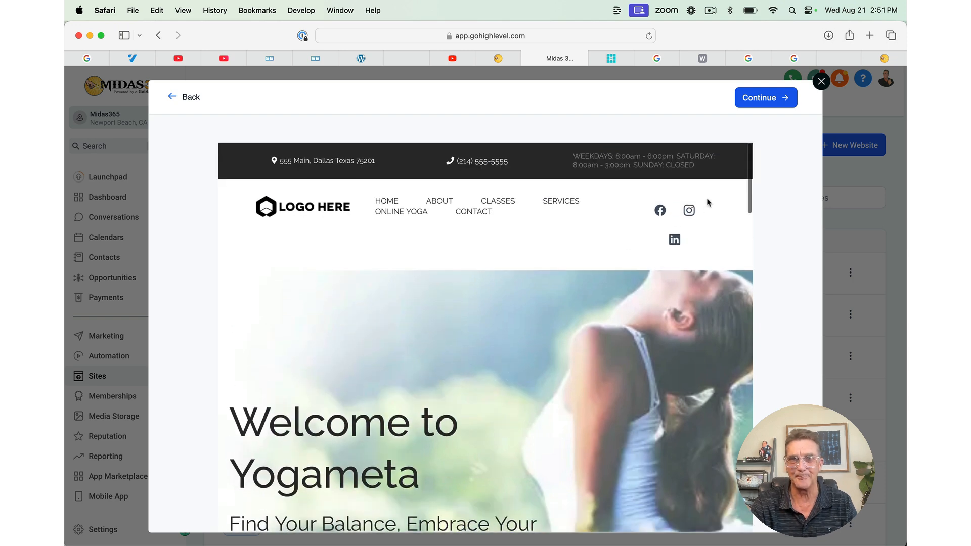
{"action": "left_click", "coordinate": [184, 97]}
Step: Preview the Personal Trainer template, review its page sections, and go back to the template library
{"action": "scroll", "coordinate": [389, 346], "scroll_direction": "down", "scroll_amount": 1}
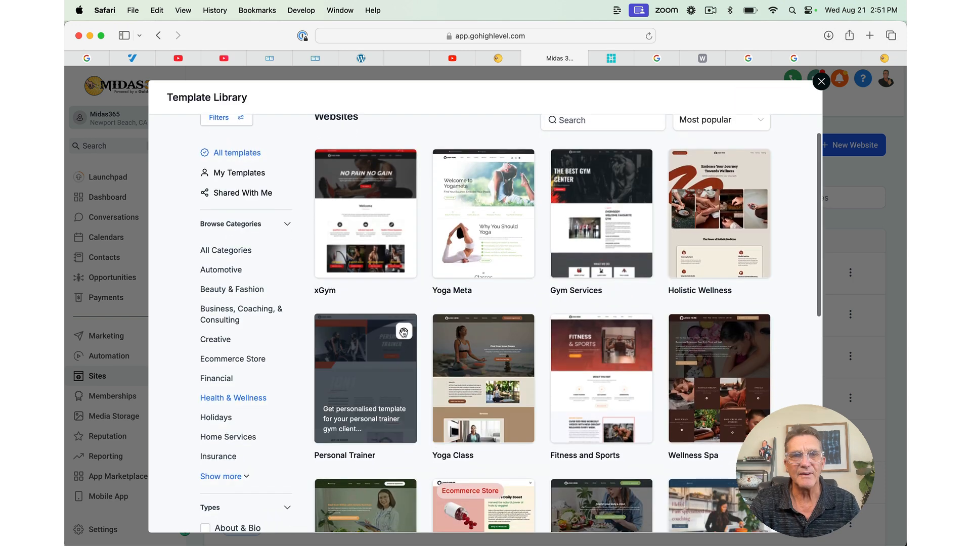
{"action": "left_click", "coordinate": [404, 331]}
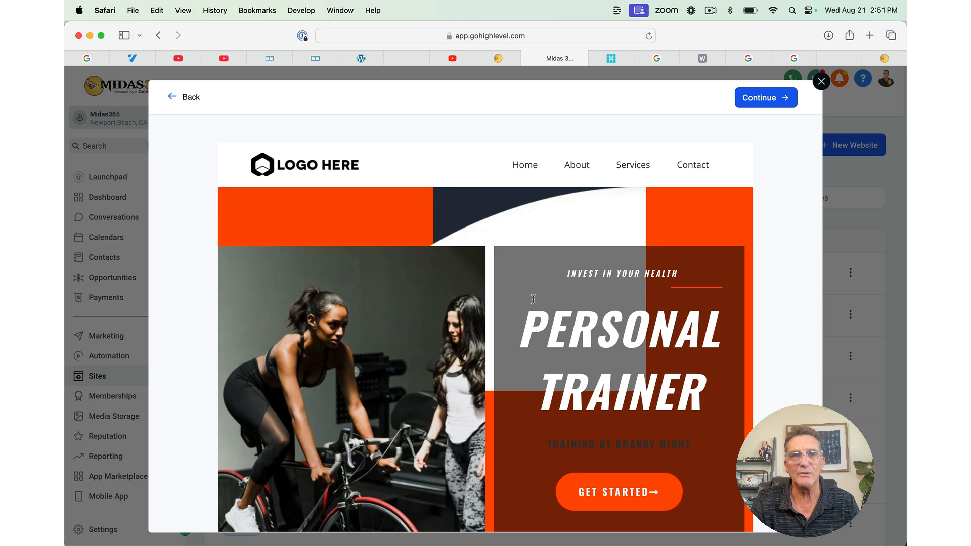
{"action": "scroll", "coordinate": [493, 271], "scroll_direction": "down", "scroll_amount": 10}
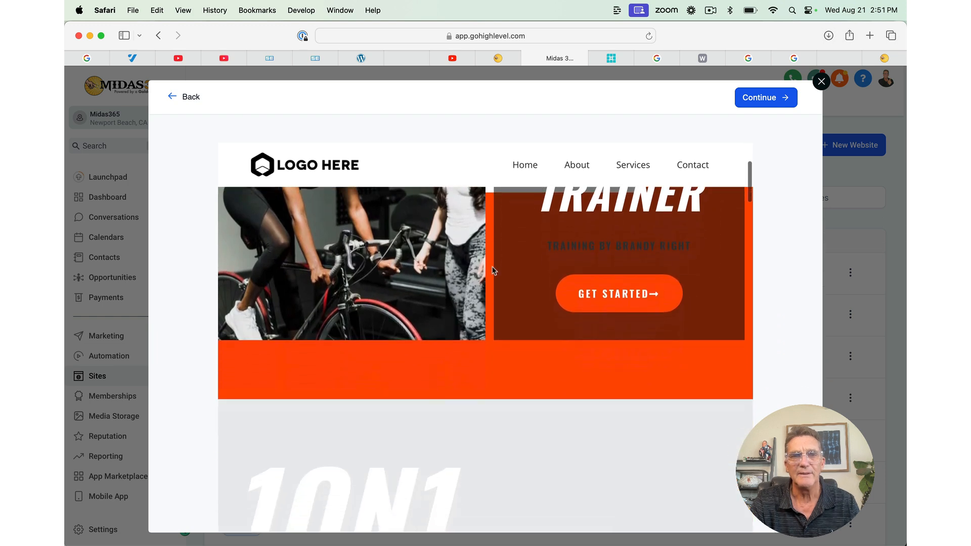
{"action": "scroll", "coordinate": [493, 271], "scroll_direction": "down", "scroll_amount": 4}
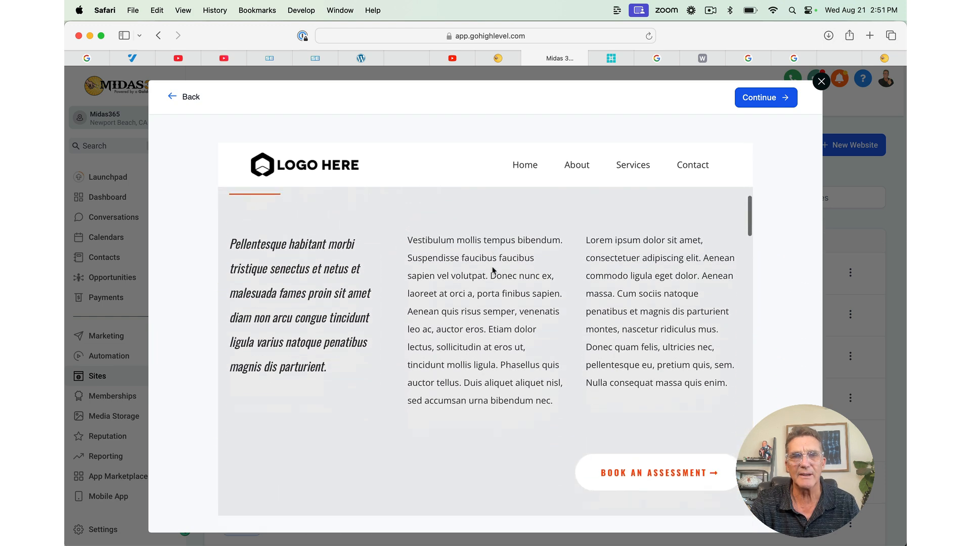
{"action": "scroll", "coordinate": [493, 271], "scroll_direction": "up", "scroll_amount": 12}
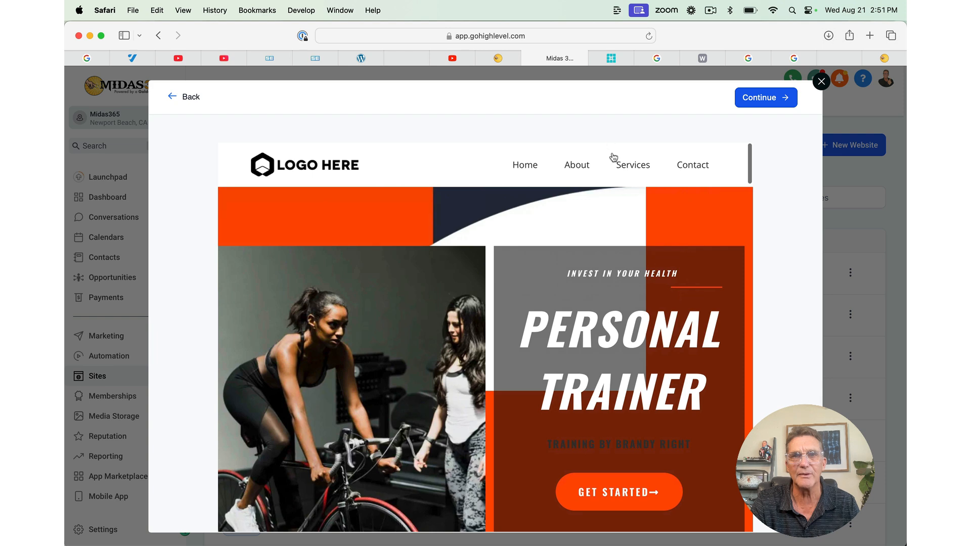
{"action": "left_click", "coordinate": [191, 99]}
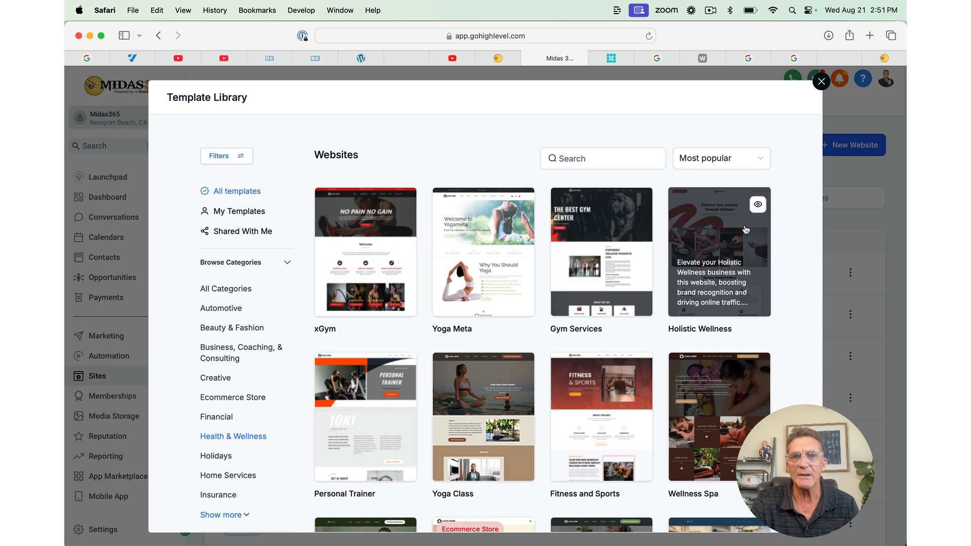
Step: Open the preview of the Wellness Spa template and examine its header and opening section
{"action": "scroll", "coordinate": [747, 228], "scroll_direction": "down", "scroll_amount": 2}
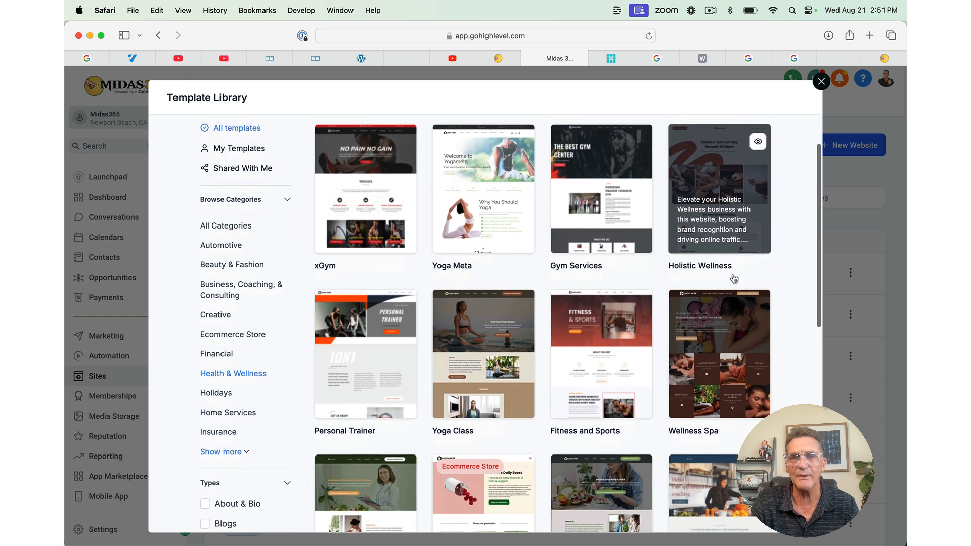
{"action": "left_click", "coordinate": [759, 307]}
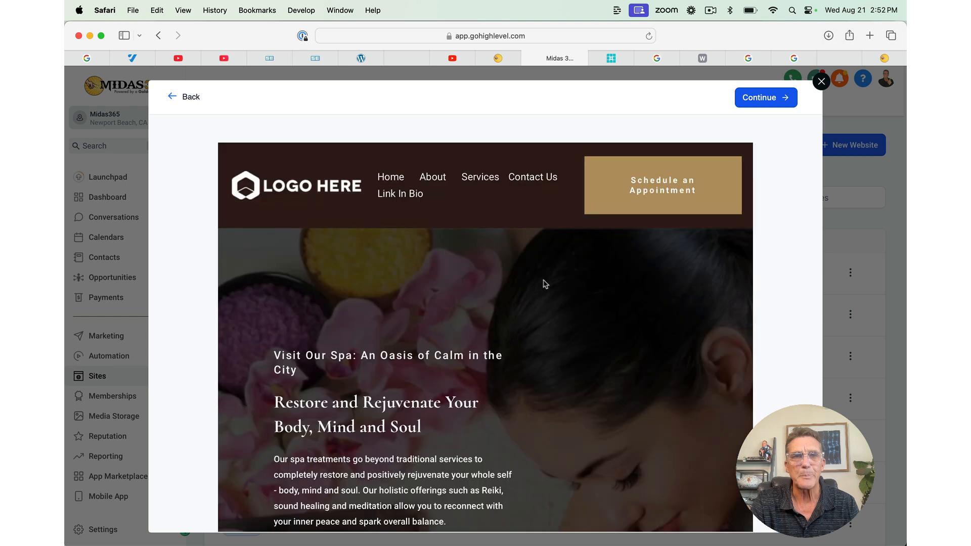
{"action": "scroll", "coordinate": [541, 284], "scroll_direction": "down", "scroll_amount": 1}
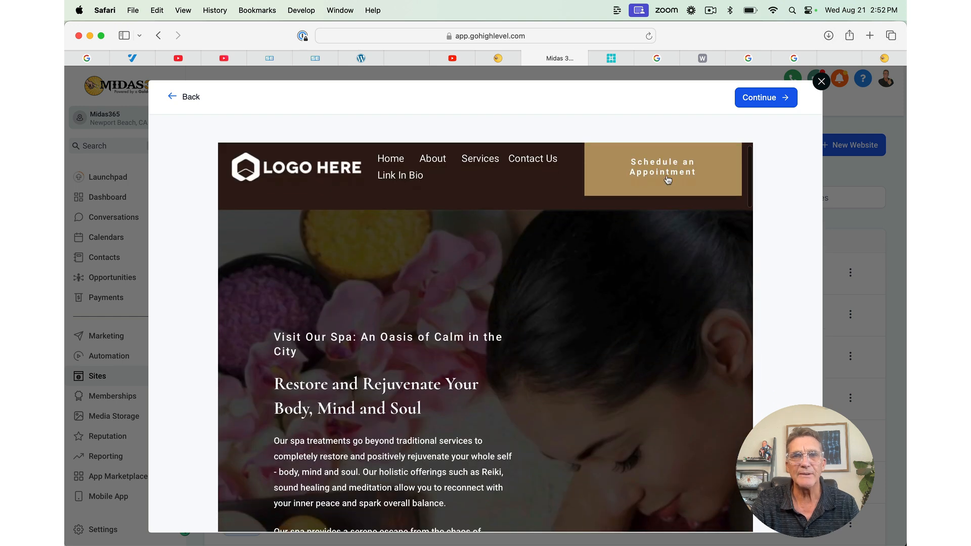
Step: Review the Wellness Spa template's treatment, services, about and gallery sections, and return to the template library
{"action": "scroll", "coordinate": [514, 361], "scroll_direction": "down", "scroll_amount": 6}
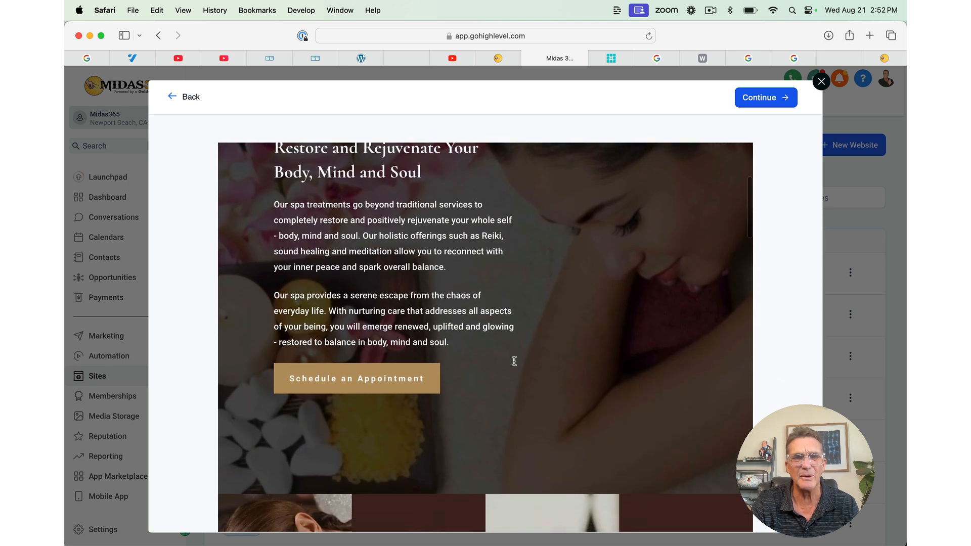
{"action": "scroll", "coordinate": [514, 361], "scroll_direction": "down", "scroll_amount": 8}
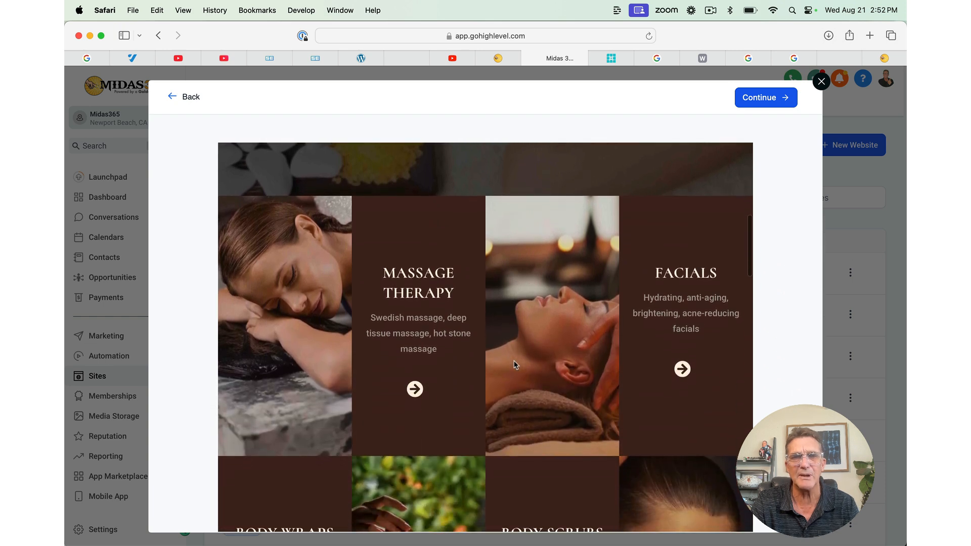
{"action": "scroll", "coordinate": [514, 364], "scroll_direction": "down", "scroll_amount": 6}
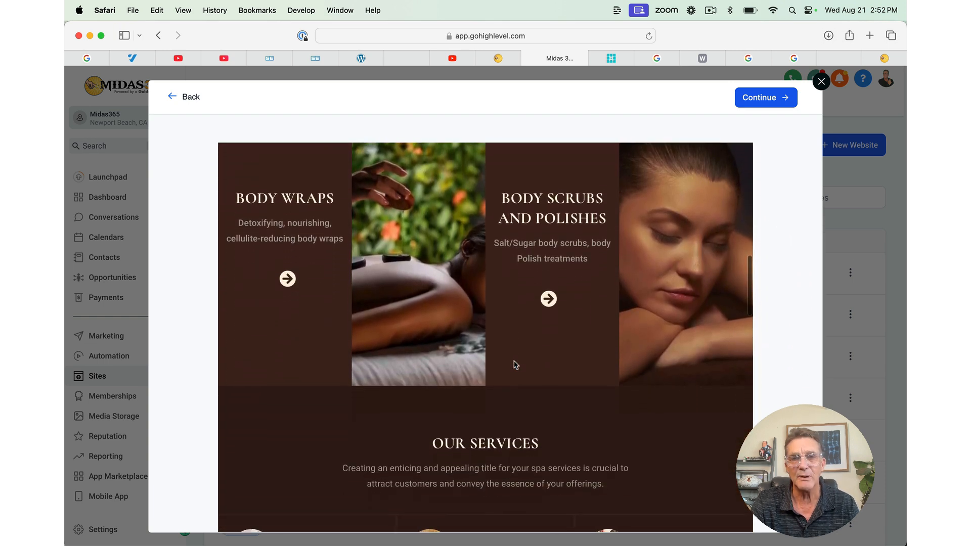
{"action": "scroll", "coordinate": [462, 313], "scroll_direction": "up", "scroll_amount": 1}
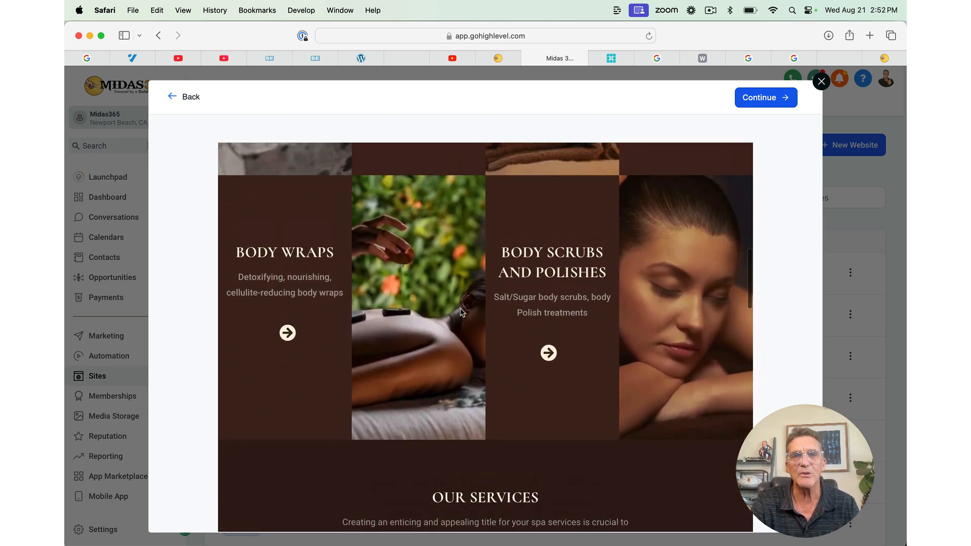
{"action": "scroll", "coordinate": [463, 318], "scroll_direction": "up", "scroll_amount": 1}
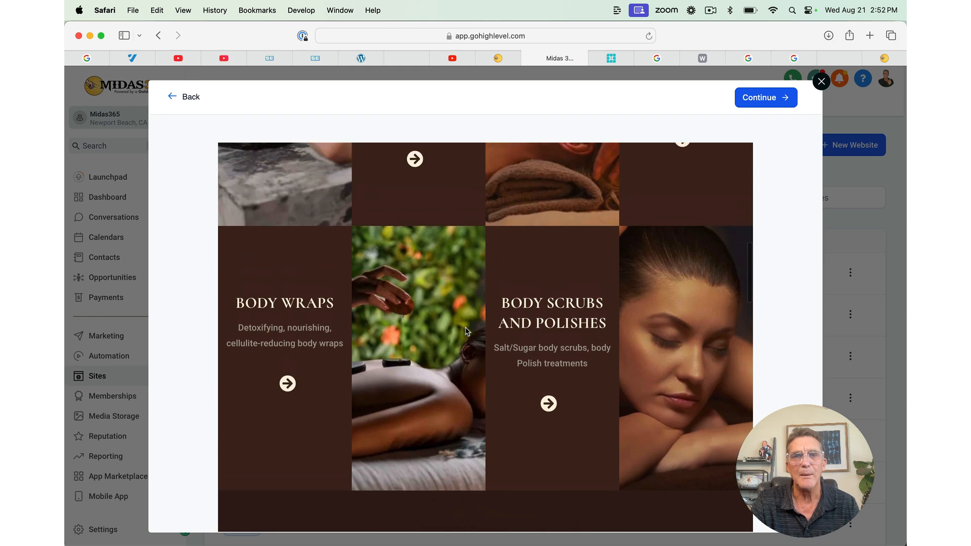
{"action": "scroll", "coordinate": [466, 329], "scroll_direction": "down", "scroll_amount": 3}
{"action": "scroll", "coordinate": [467, 331], "scroll_direction": "down", "scroll_amount": 9}
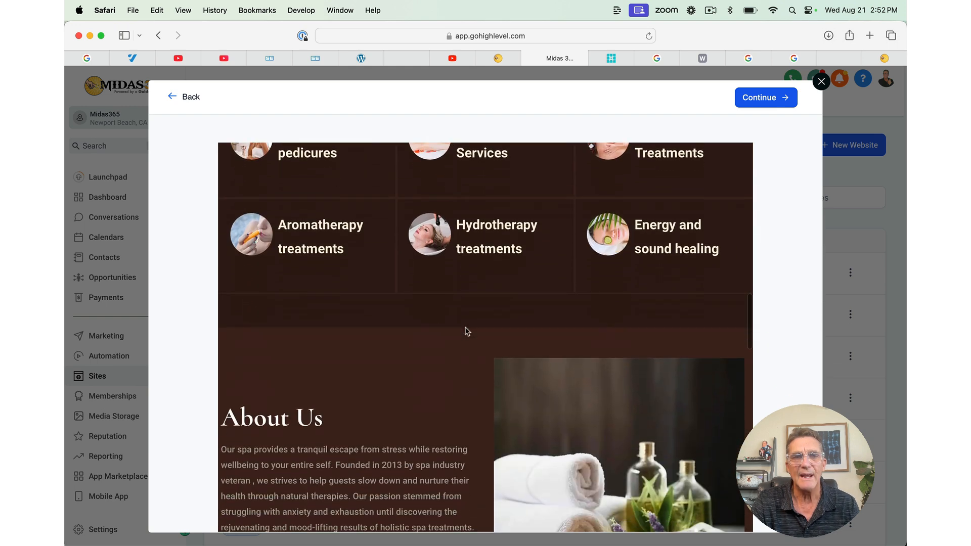
{"action": "scroll", "coordinate": [466, 331], "scroll_direction": "down", "scroll_amount": 7}
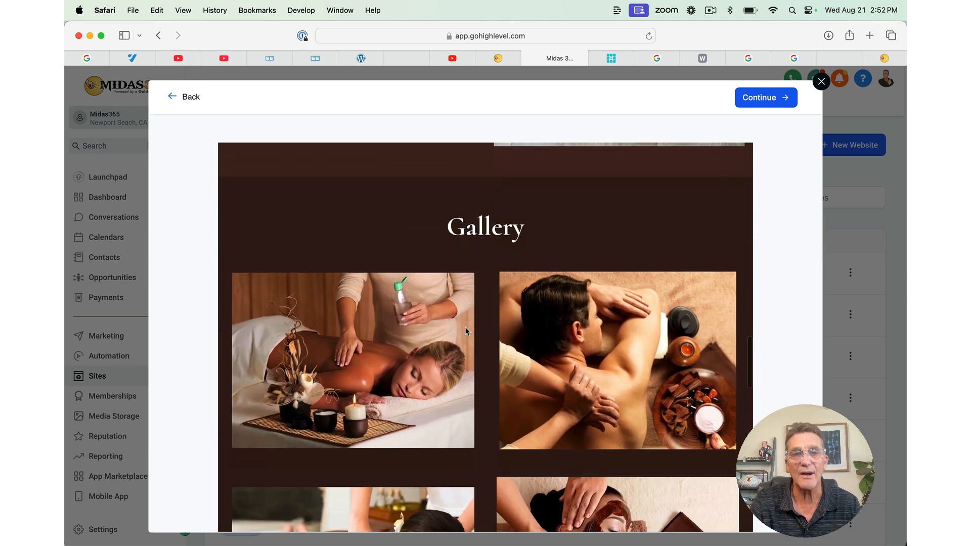
{"action": "scroll", "coordinate": [466, 328], "scroll_direction": "down", "scroll_amount": 2}
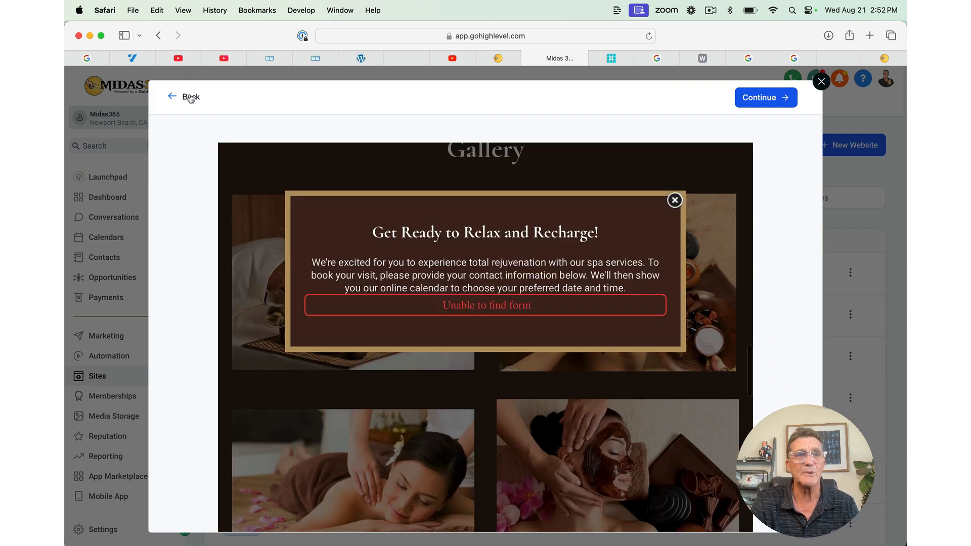
{"action": "left_click", "coordinate": [189, 97]}
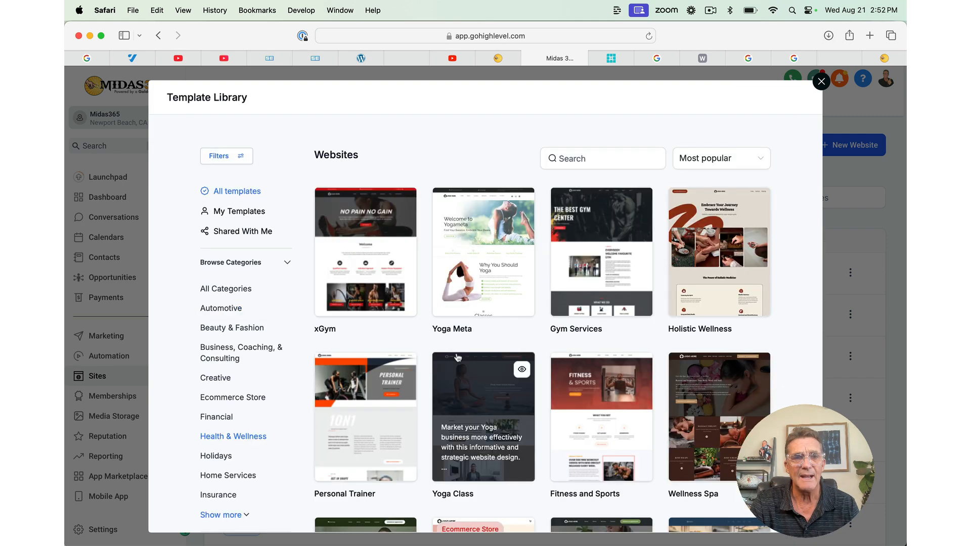
Step: Browse further Health & Wellness designs and examine the Med Spa template's header, opening hours, appointment and contact sections
{"action": "scroll", "coordinate": [458, 358], "scroll_direction": "down", "scroll_amount": 4}
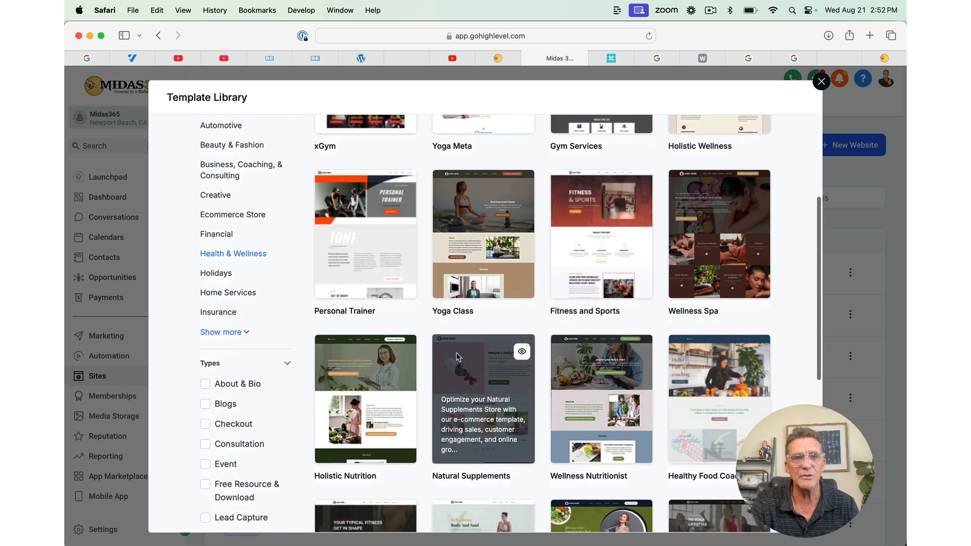
{"action": "scroll", "coordinate": [457, 357], "scroll_direction": "down", "scroll_amount": 1}
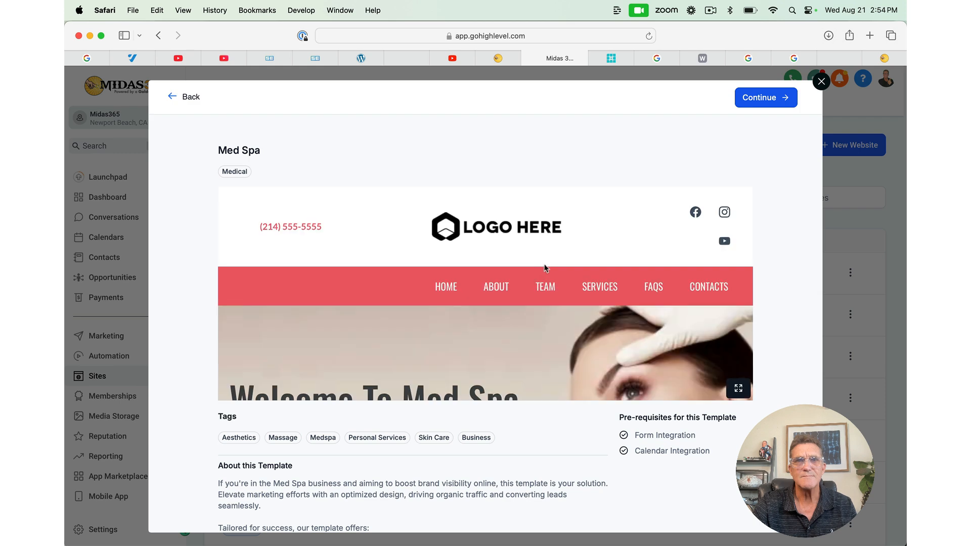
{"action": "scroll", "coordinate": [550, 271], "scroll_direction": "down", "scroll_amount": 10}
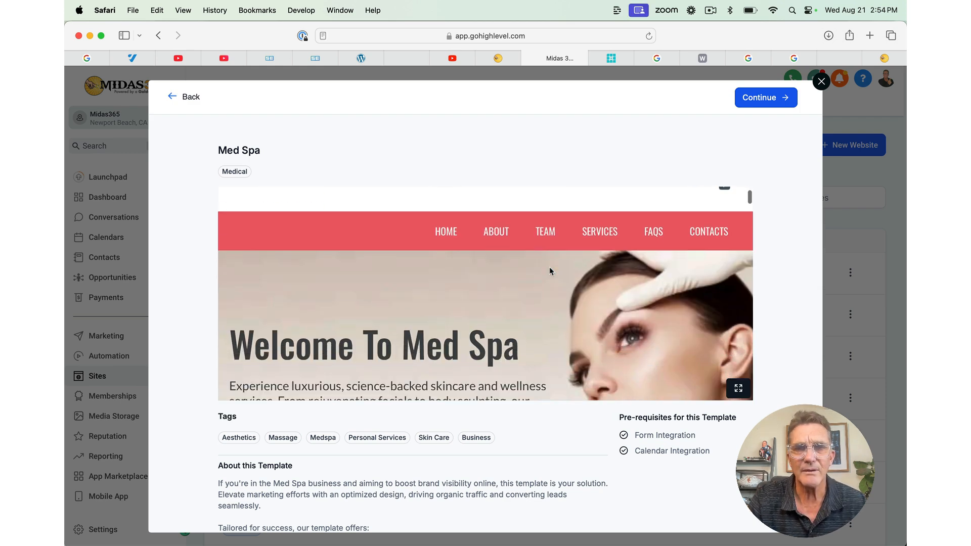
{"action": "scroll", "coordinate": [550, 271], "scroll_direction": "down", "scroll_amount": 10}
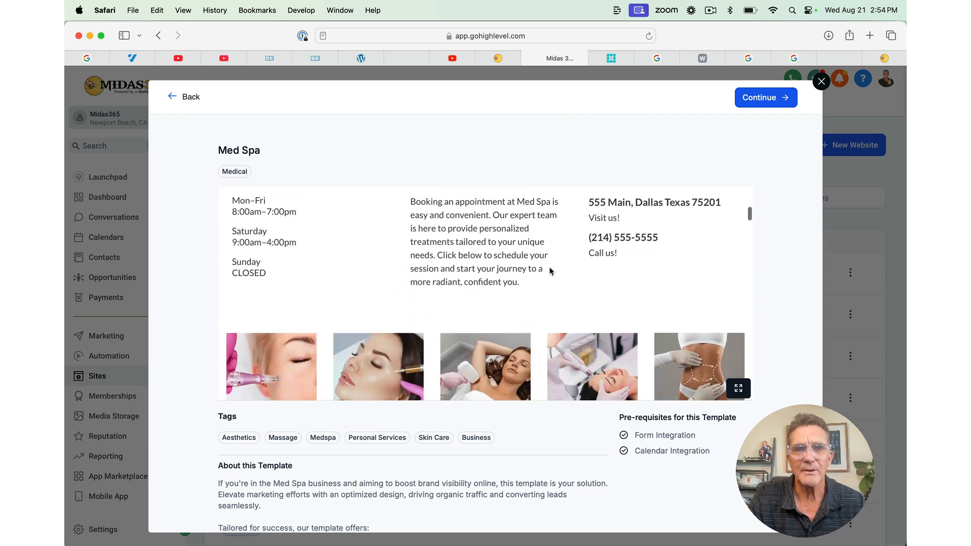
{"action": "scroll", "coordinate": [550, 271], "scroll_direction": "up", "scroll_amount": 4}
{"action": "scroll", "coordinate": [550, 271], "scroll_direction": "up", "scroll_amount": 3}
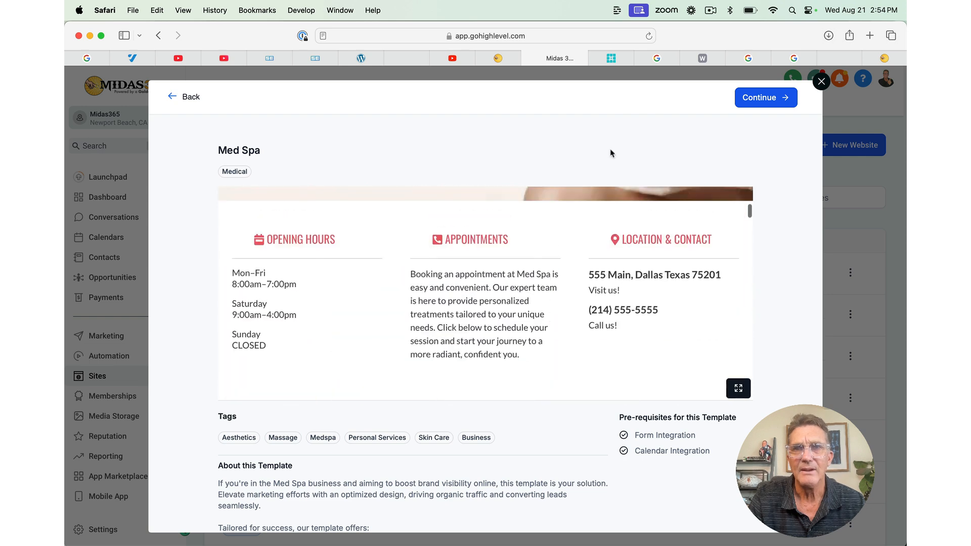
{"action": "scroll", "coordinate": [586, 279], "scroll_direction": "down", "scroll_amount": 3}
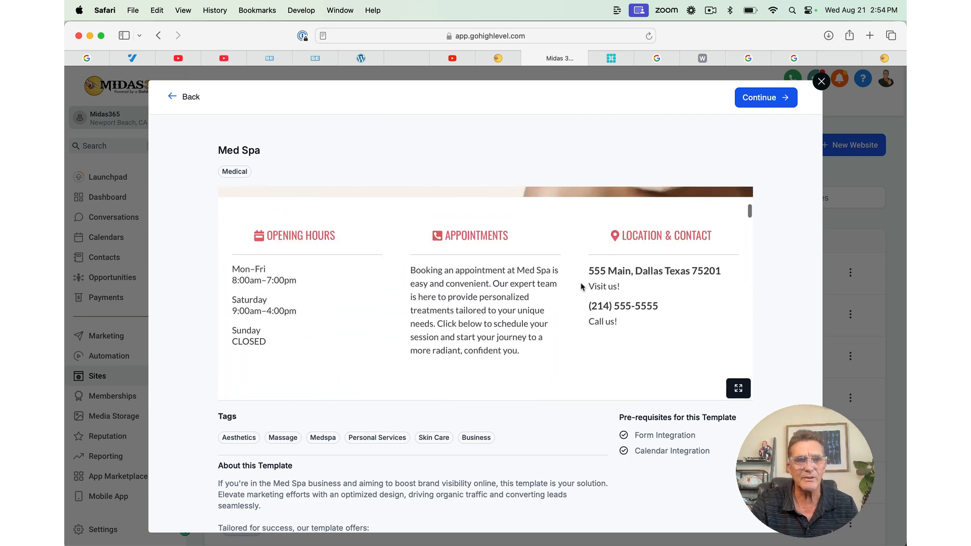
Step: Read the Med Spa template's description, tags and prerequisites, and continue with that template
{"action": "scroll", "coordinate": [540, 510], "scroll_direction": "down", "scroll_amount": 3}
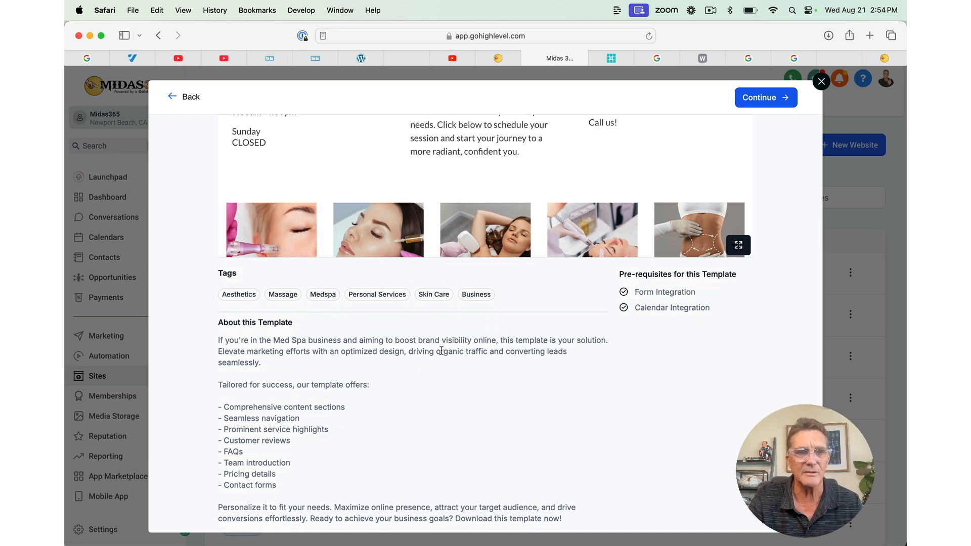
{"action": "scroll", "coordinate": [434, 401], "scroll_direction": "down", "scroll_amount": 1}
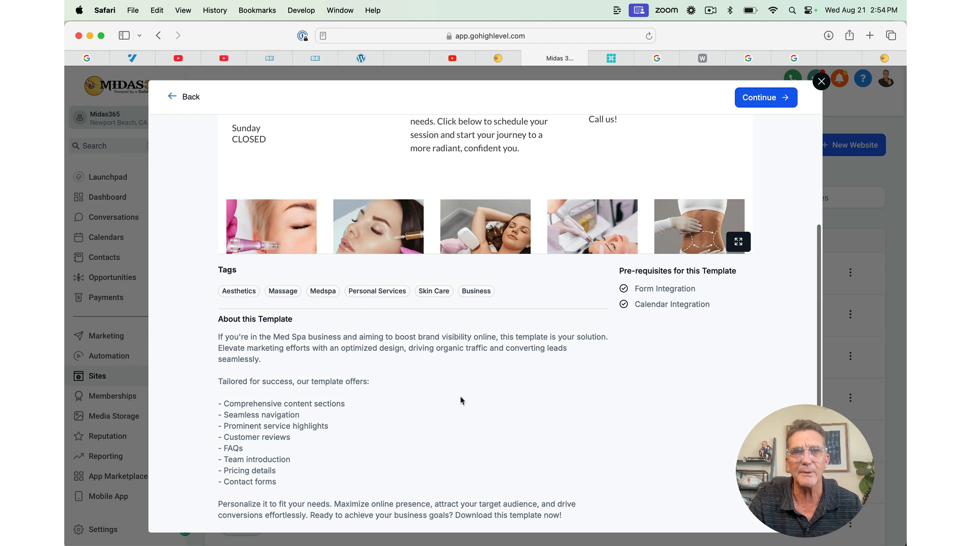
{"action": "scroll", "coordinate": [464, 397], "scroll_direction": "up", "scroll_amount": 5}
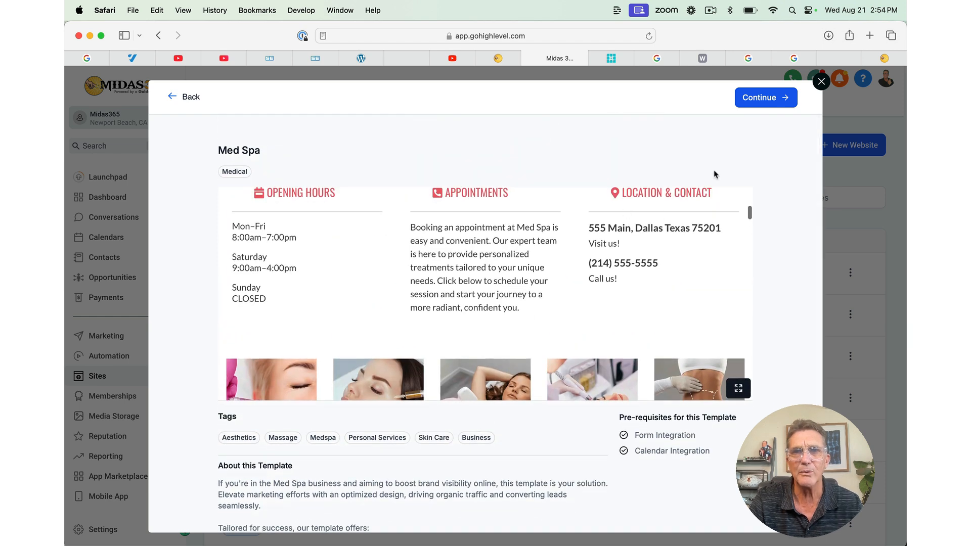
{"action": "left_click", "coordinate": [776, 100]}
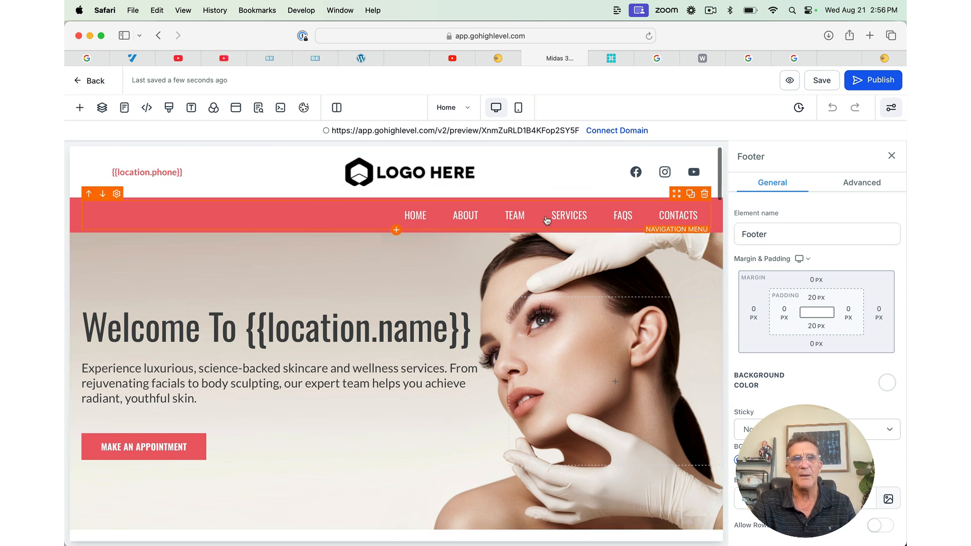
Step: Look through the Med Spa home page in the website editor down to the Our Team section, and return to its header
{"action": "scroll", "coordinate": [246, 300], "scroll_direction": "down", "scroll_amount": 2}
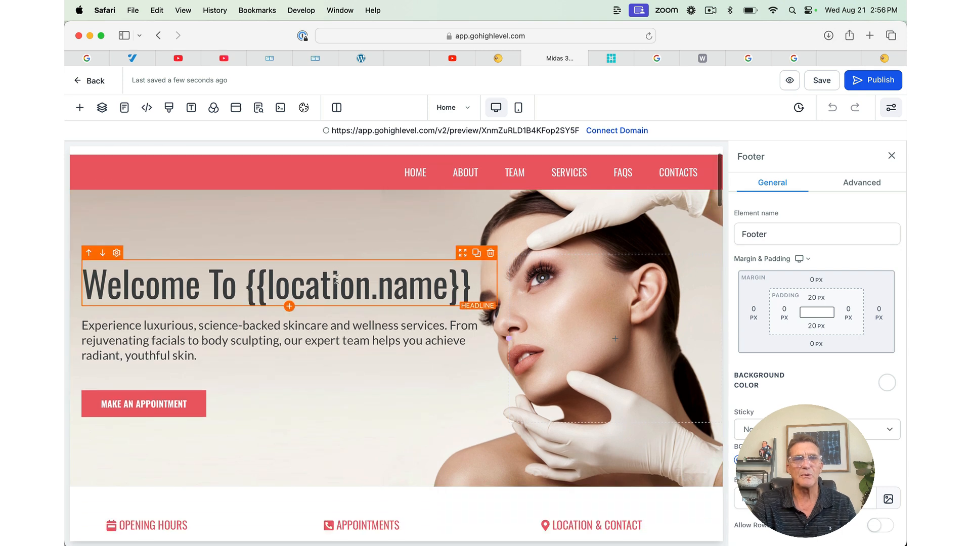
{"action": "scroll", "coordinate": [368, 320], "scroll_direction": "down", "scroll_amount": 10}
{"action": "scroll", "coordinate": [368, 320], "scroll_direction": "down", "scroll_amount": 15}
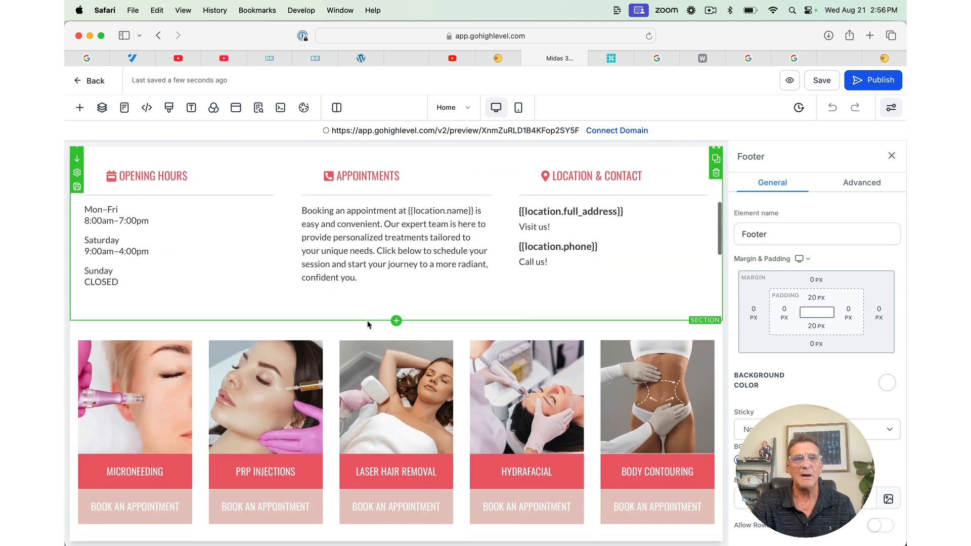
{"action": "scroll", "coordinate": [368, 325], "scroll_direction": "down", "scroll_amount": 12}
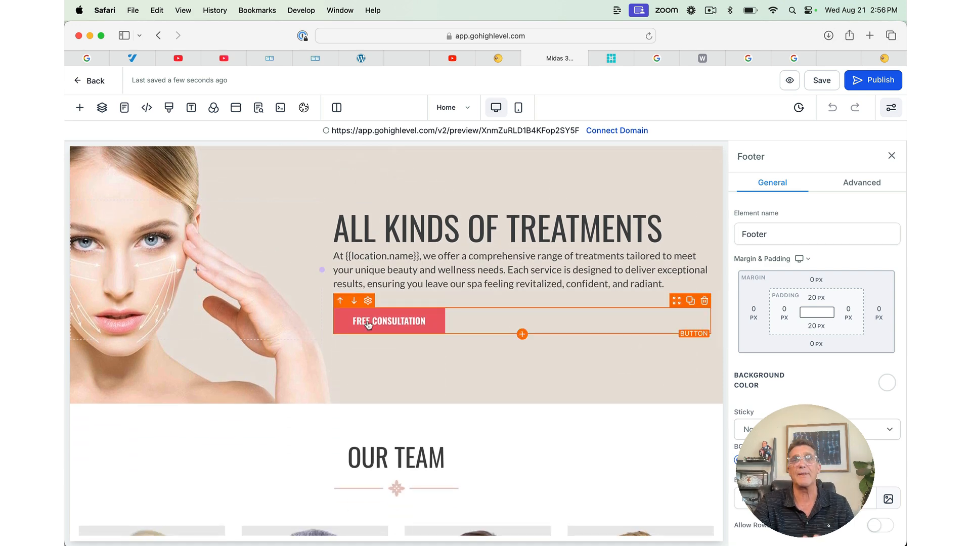
{"action": "scroll", "coordinate": [368, 326], "scroll_direction": "down", "scroll_amount": 10}
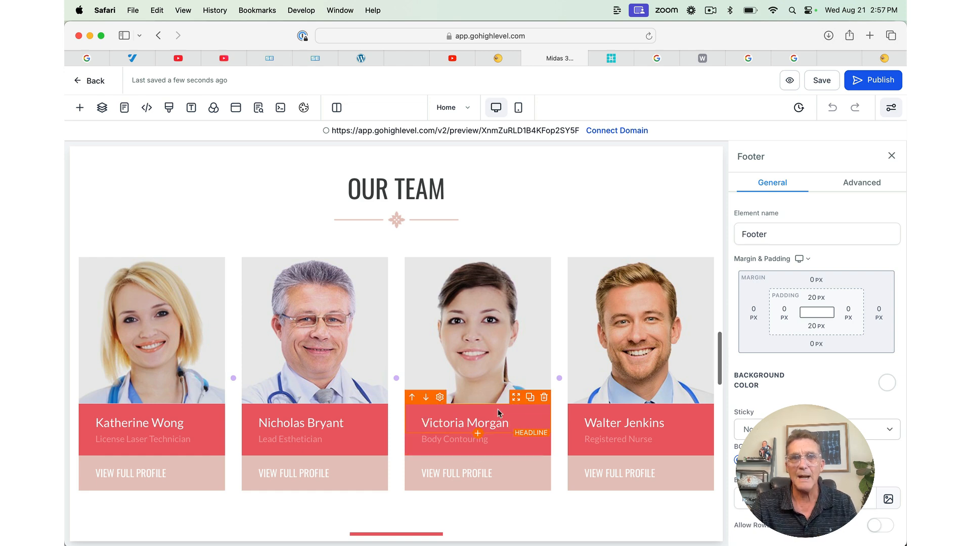
{"action": "scroll", "coordinate": [537, 393], "scroll_direction": "up", "scroll_amount": 15}
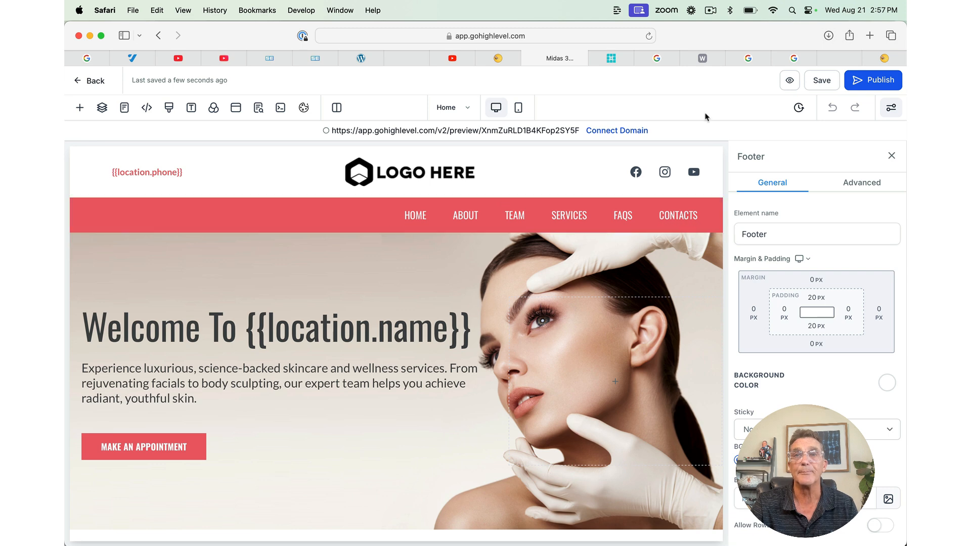
{"action": "left_click", "coordinate": [711, 10]}
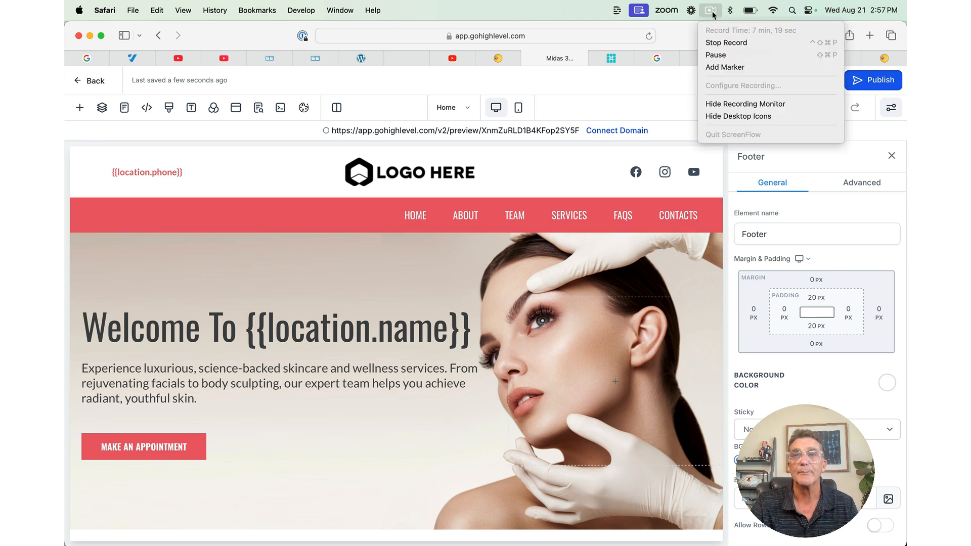
{"action": "left_click", "coordinate": [712, 55]}
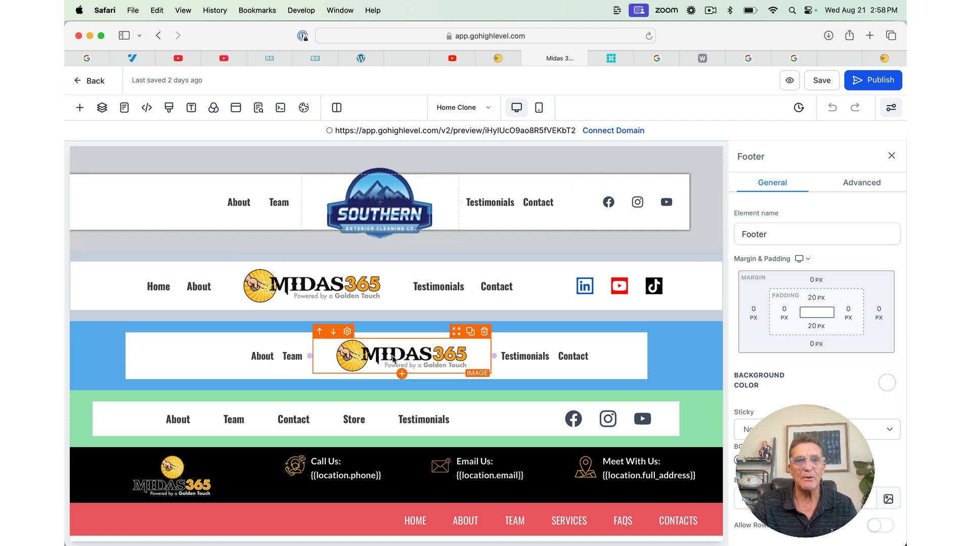
Step: Select the Midas365 logo image in the blue header section of the Home Clone page and increase its width to 252 px
{"action": "left_click", "coordinate": [393, 359]}
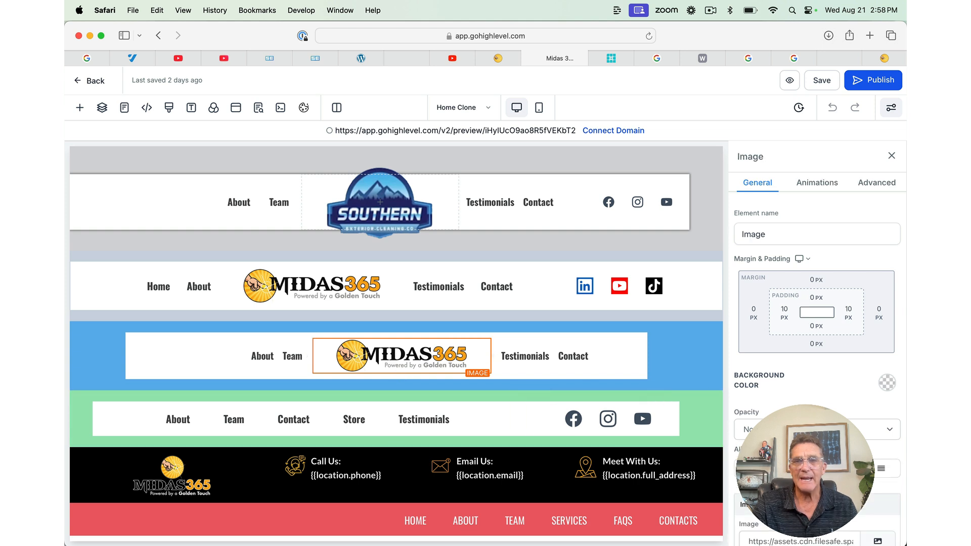
{"action": "scroll", "coordinate": [791, 355], "scroll_direction": "down", "scroll_amount": 10}
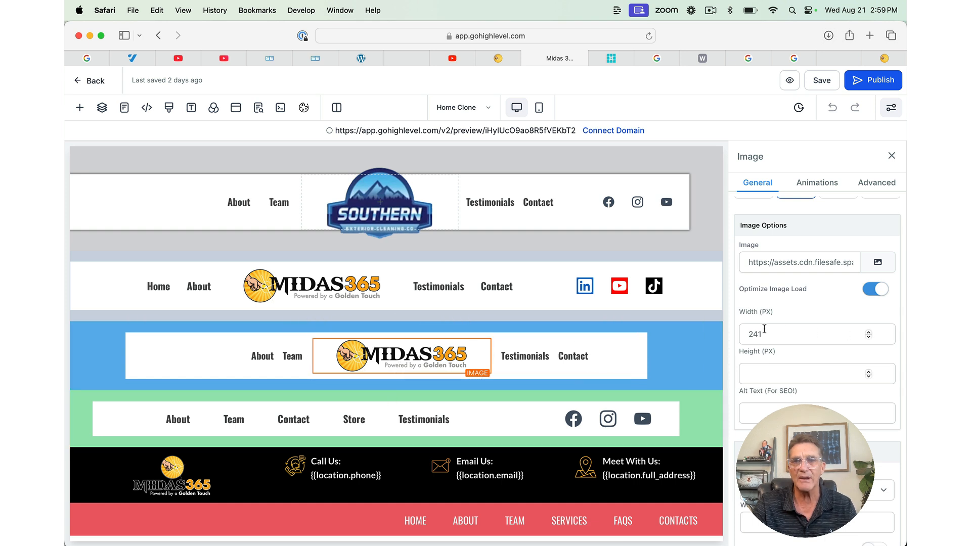
{"action": "left_click_drag", "start_coordinate": [752, 334], "coordinate": [783, 331]}
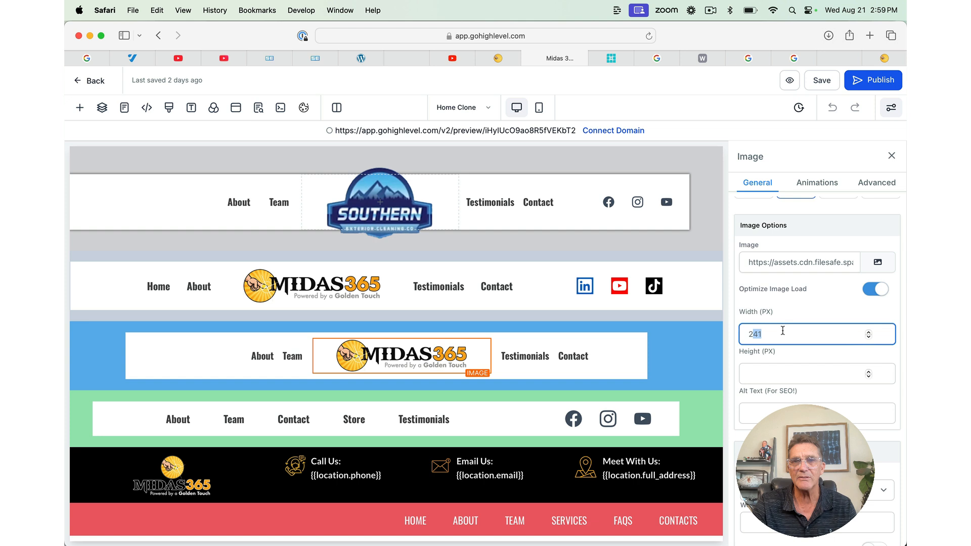
{"action": "type", "text": "43"}
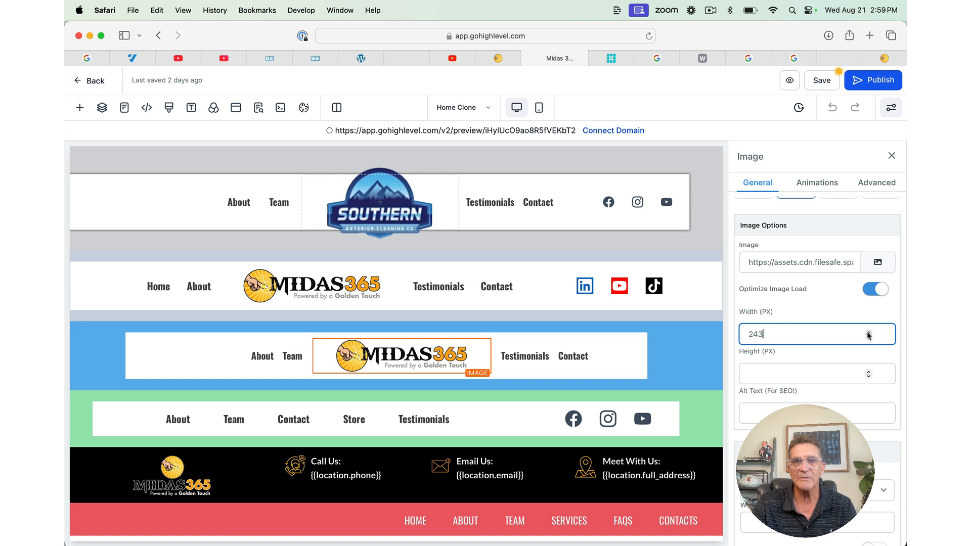
{"action": "left_click", "coordinate": [867, 332]}
{"action": "left_click", "coordinate": [868, 332]}
{"action": "left_click", "coordinate": [868, 333]}
{"action": "left_click", "coordinate": [868, 332]}
{"action": "left_click", "coordinate": [868, 332]}
{"action": "left_click", "coordinate": [868, 332]}
{"action": "left_click", "coordinate": [867, 333]}
{"action": "left_click", "coordinate": [868, 332]}
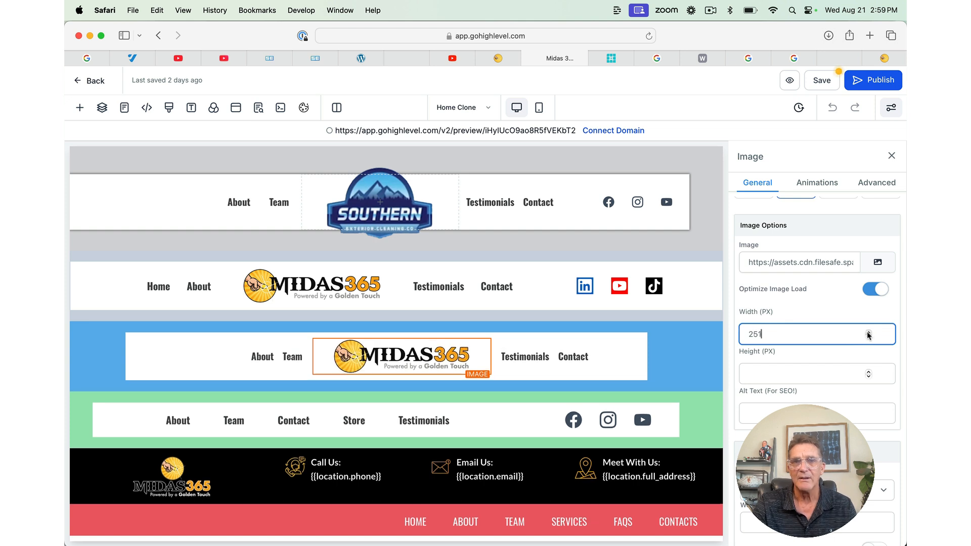
{"action": "left_click", "coordinate": [867, 332]}
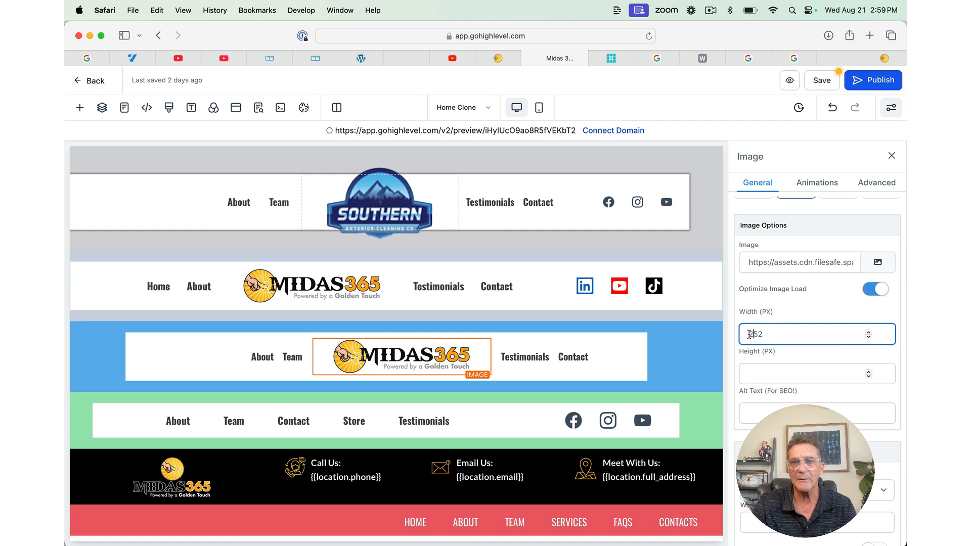
Step: Enlarge the logo in the blue header to a width of 652 px and adjust it to 670 px
{"action": "left_click_drag", "start_coordinate": [751, 334], "coordinate": [744, 334]}
{"action": "type", "text": "6"}
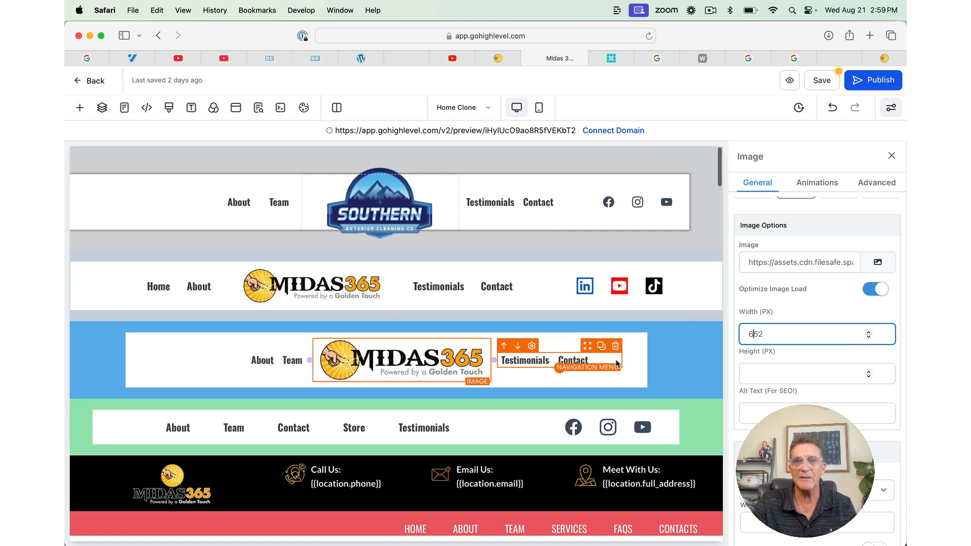
{"action": "left_click", "coordinate": [869, 337]}
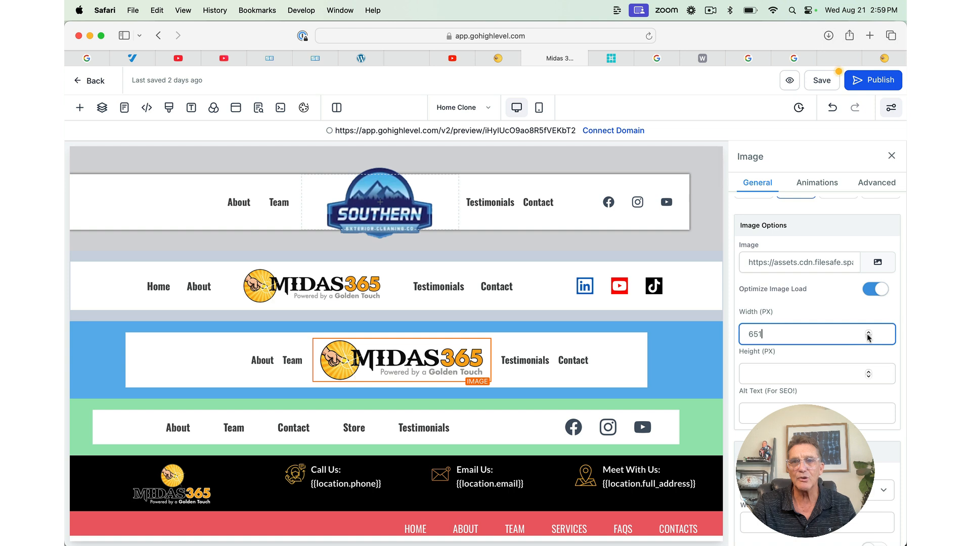
{"action": "left_click", "coordinate": [868, 337]}
{"action": "left_click", "coordinate": [869, 337]}
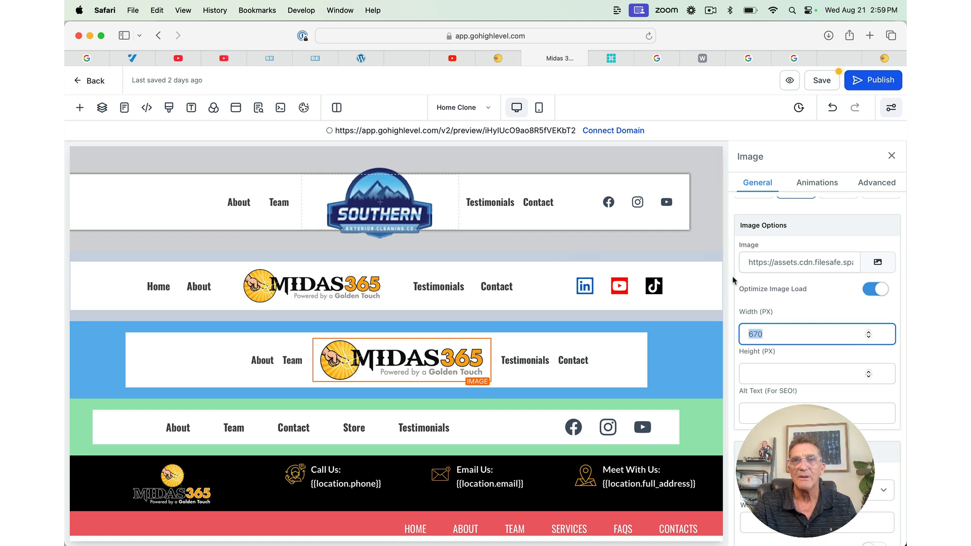
Step: Undo the last width changes of the Midas365 logo in the blue header
{"action": "left_click", "coordinate": [832, 109]}
{"action": "left_click", "coordinate": [831, 109]}
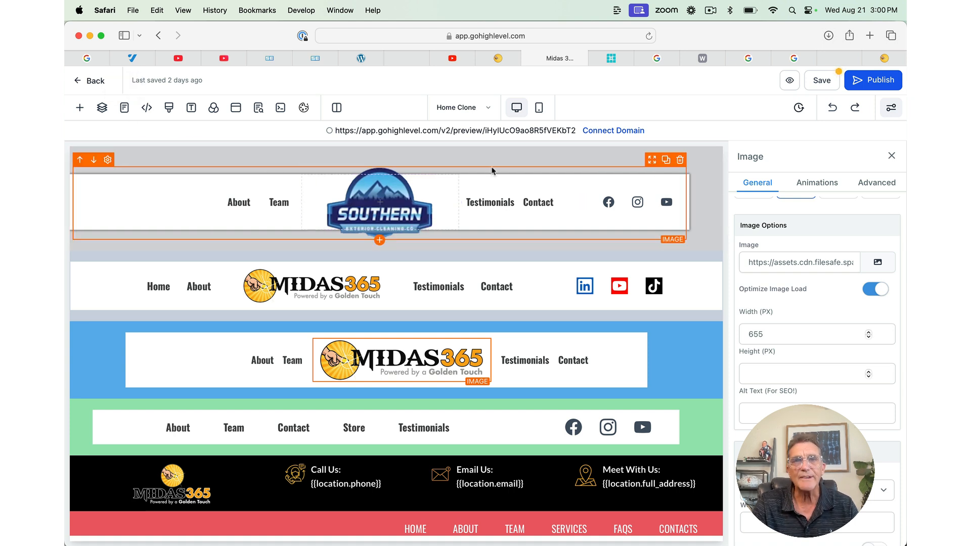
Step: Select the Southern logo image in the second 4 Column Row of the gray header section and set its top margin to 21 px
{"action": "left_click", "coordinate": [102, 109]}
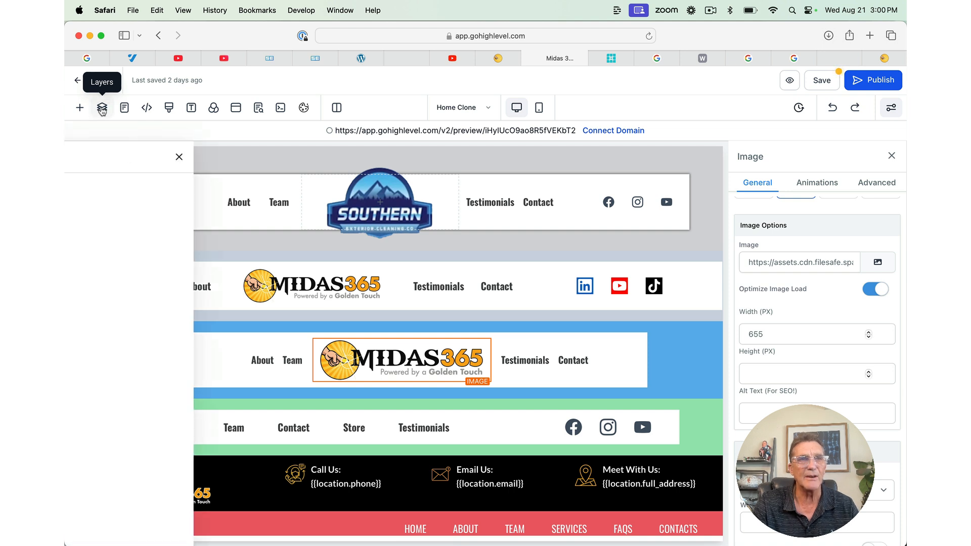
{"action": "left_click", "coordinate": [77, 193]}
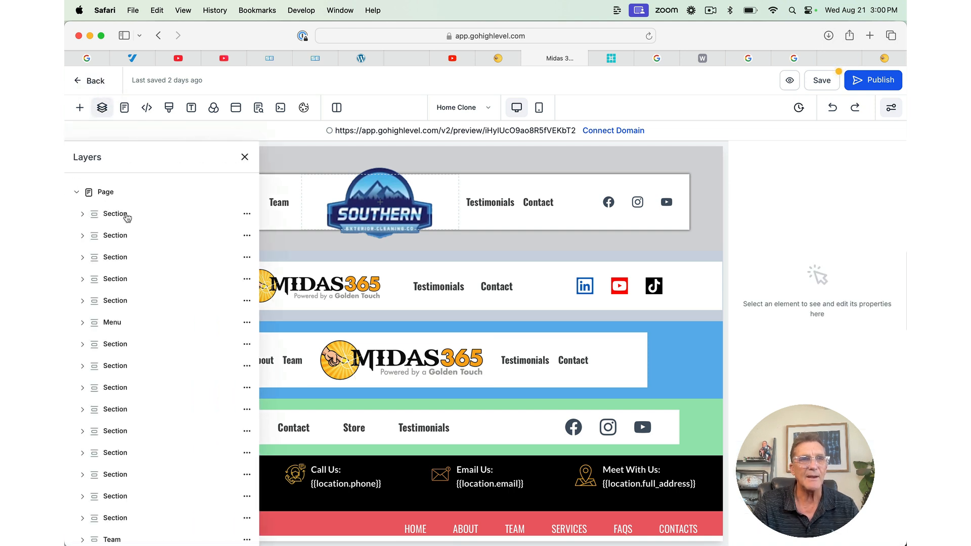
{"action": "left_click", "coordinate": [123, 215]}
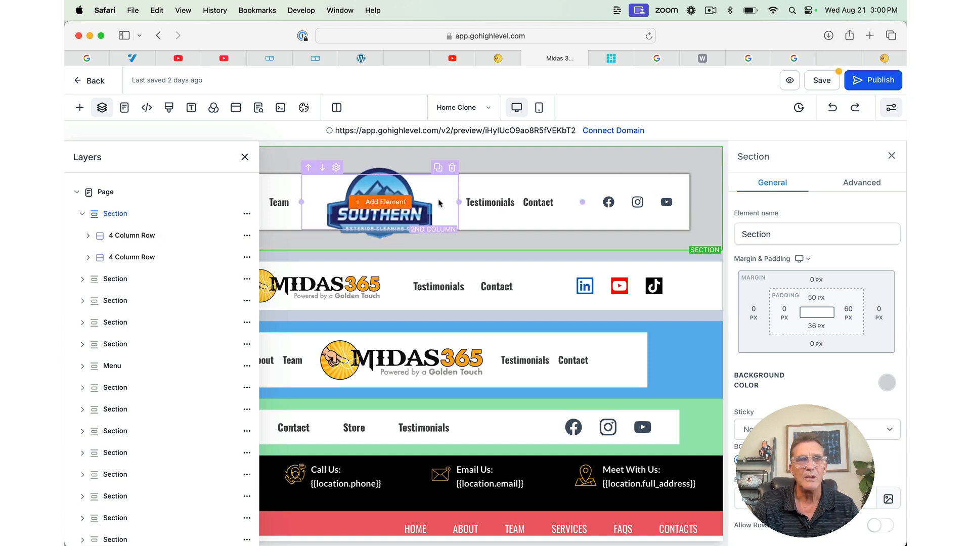
{"action": "left_click", "coordinate": [128, 258]}
{"action": "scroll", "coordinate": [425, 209], "scroll_direction": "up", "scroll_amount": 3}
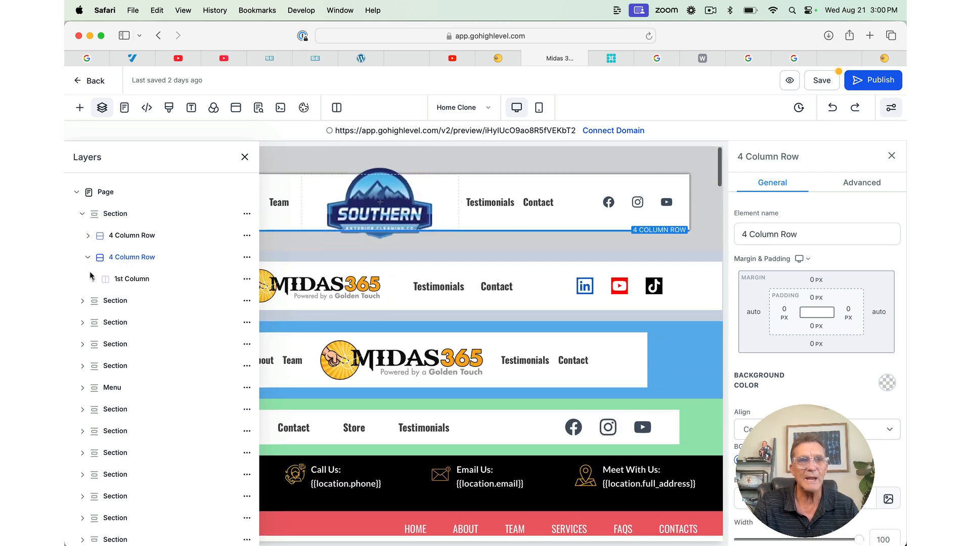
{"action": "left_click", "coordinate": [132, 280]}
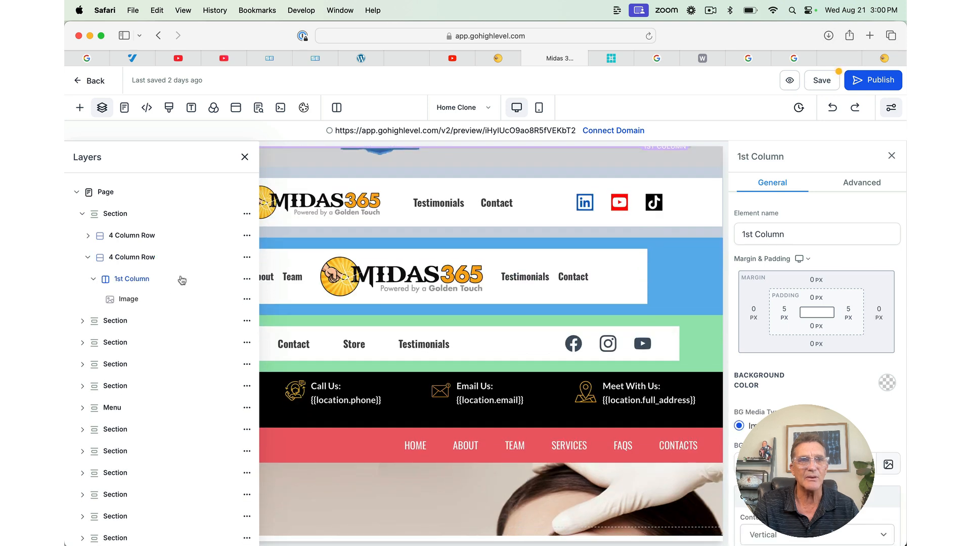
{"action": "left_click", "coordinate": [129, 299]}
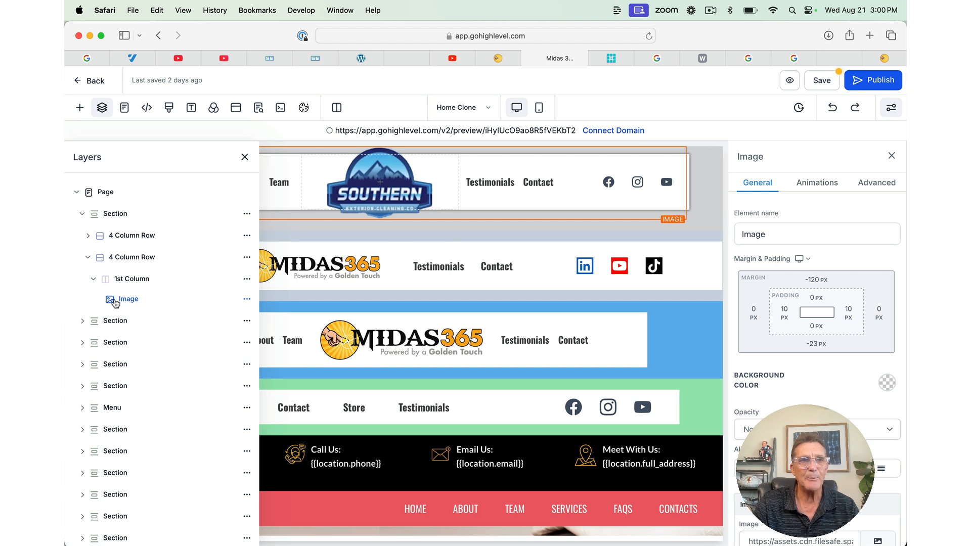
{"action": "left_click", "coordinate": [820, 281]}
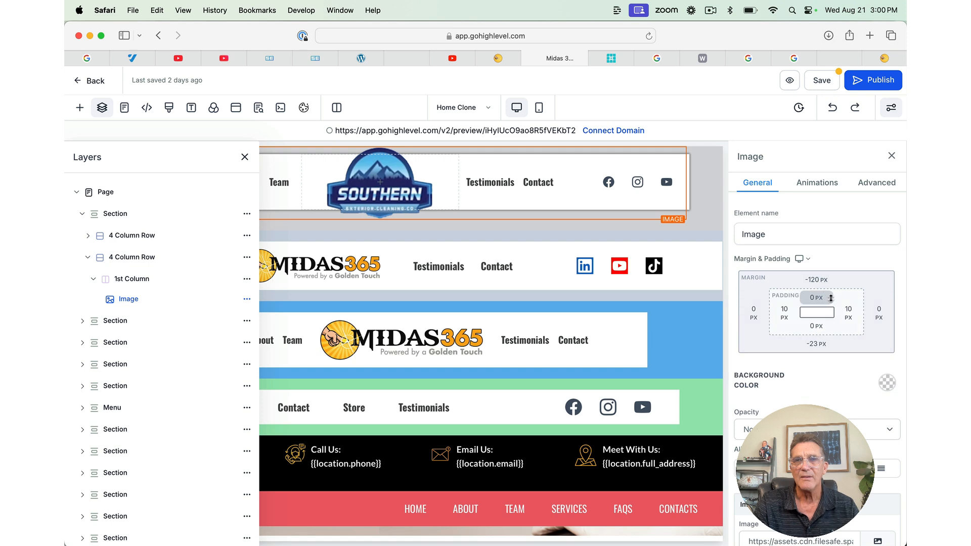
{"action": "left_click", "coordinate": [818, 283]}
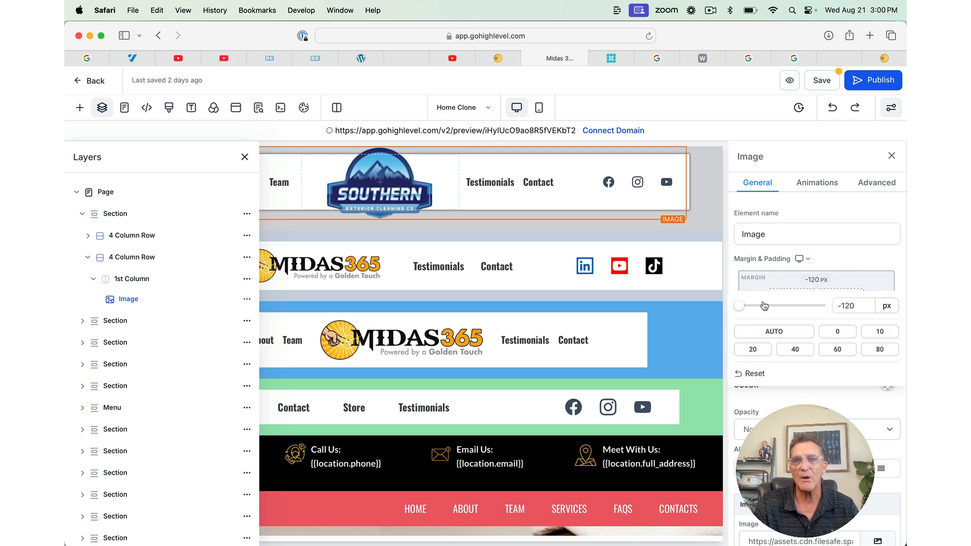
{"action": "left_click_drag", "start_coordinate": [741, 306], "coordinate": [796, 306]}
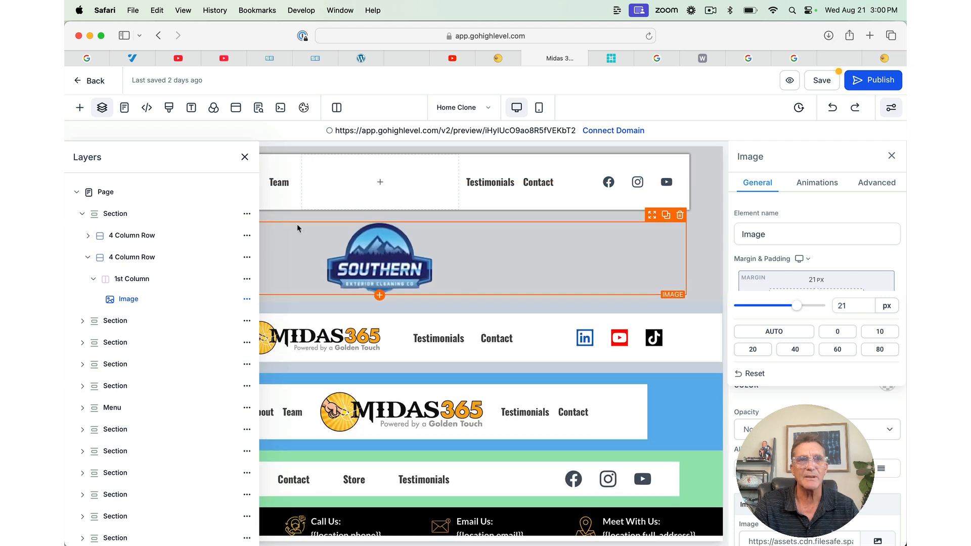
{"action": "left_click", "coordinate": [244, 156]}
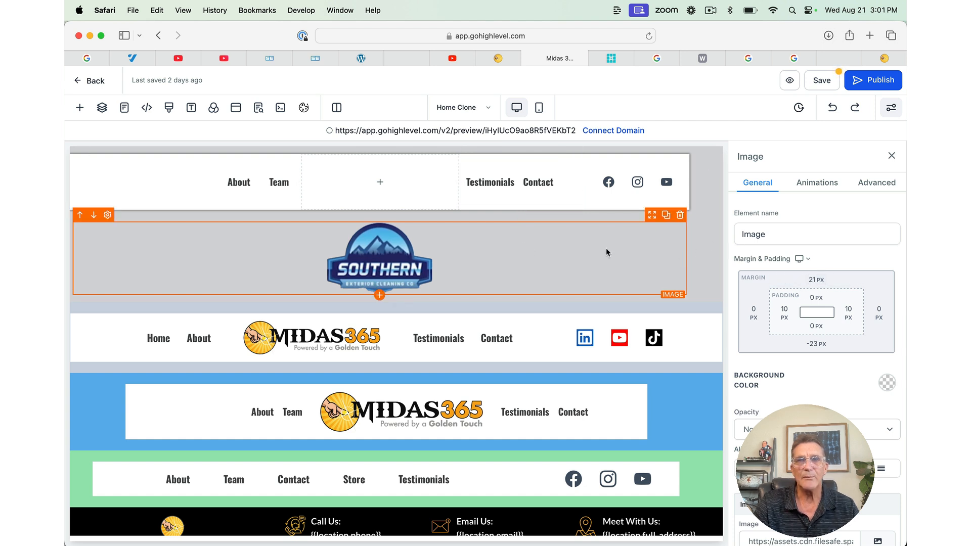
Step: Set the Southern logo's top margin to -150 px and adjust it to -120 px so it overlaps the white header row
{"action": "left_click", "coordinate": [812, 282]}
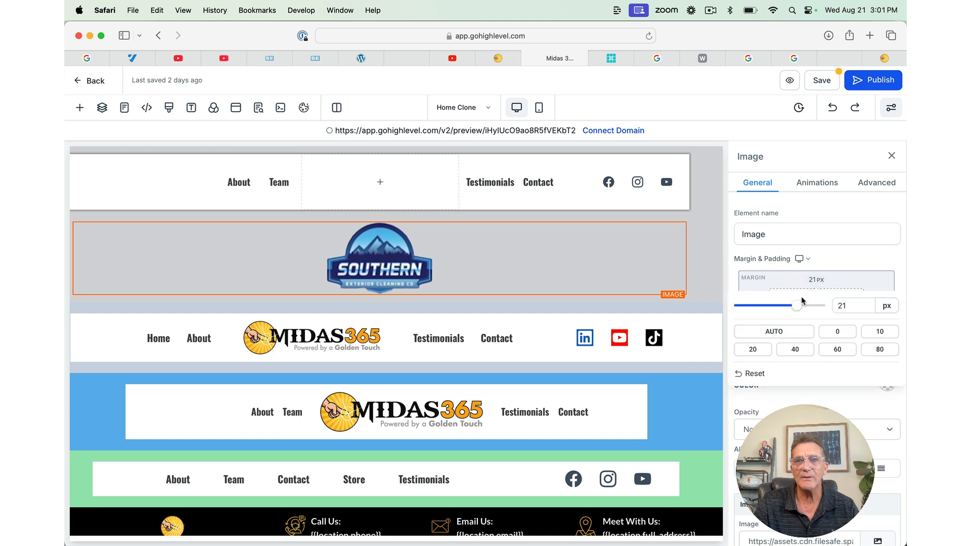
{"action": "left_click_drag", "start_coordinate": [798, 310], "coordinate": [738, 313]}
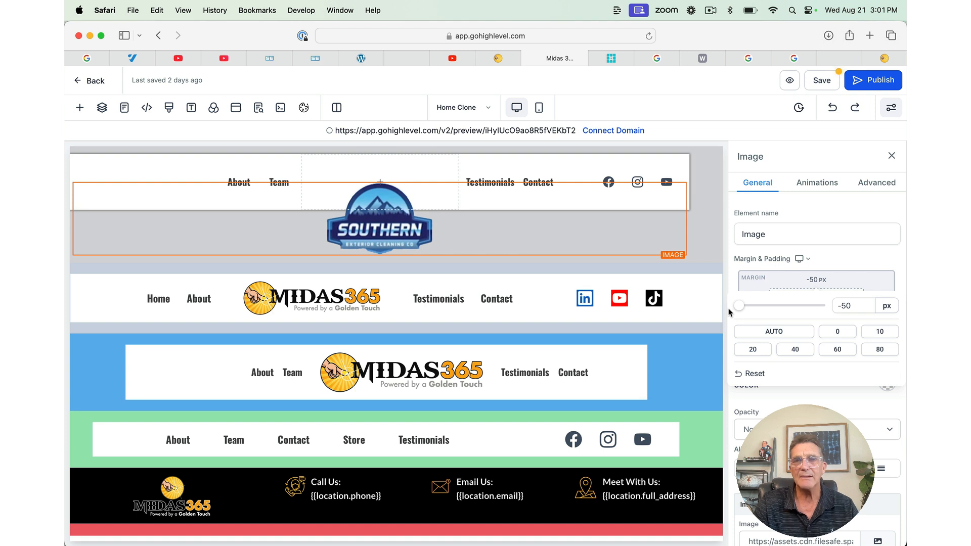
{"action": "left_click", "coordinate": [842, 305]}
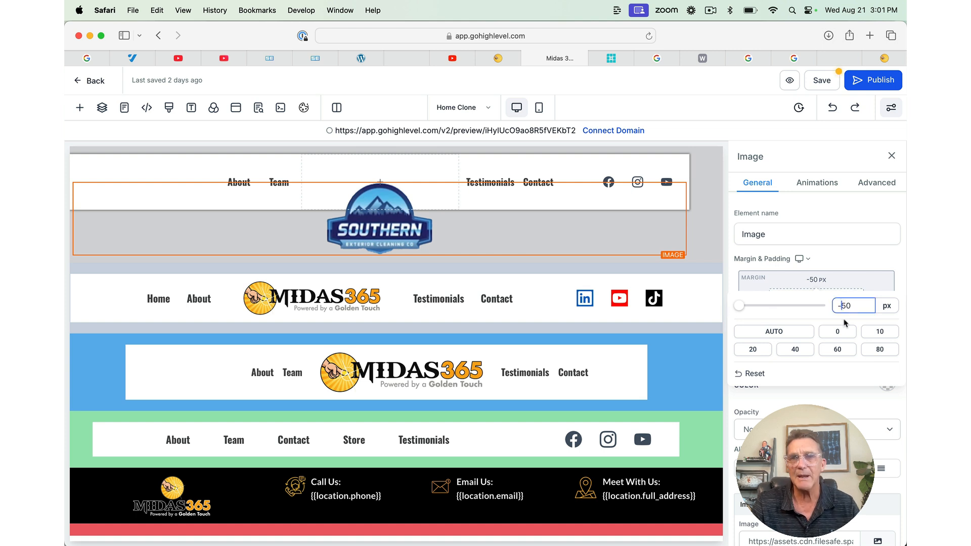
{"action": "type", "text": "1"}
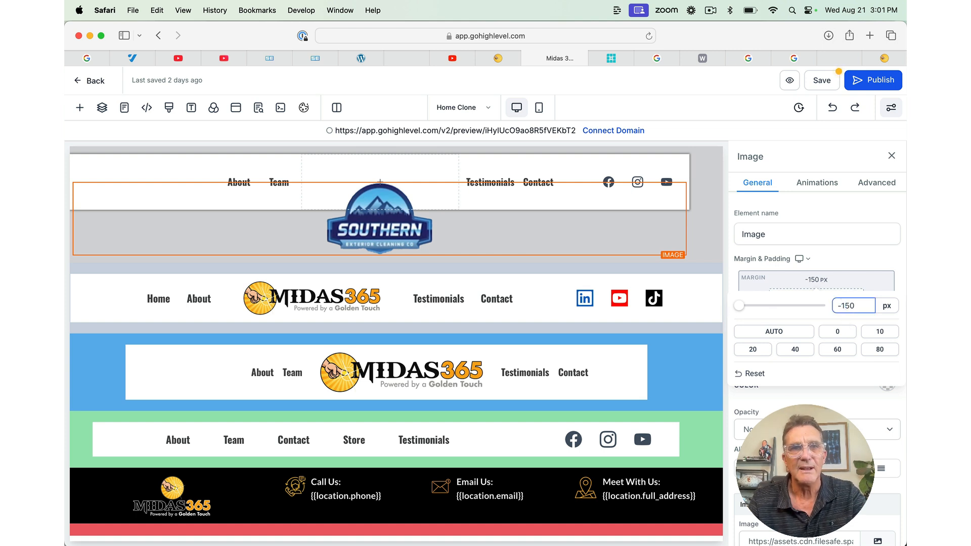
{"action": "key", "text": "Return"}
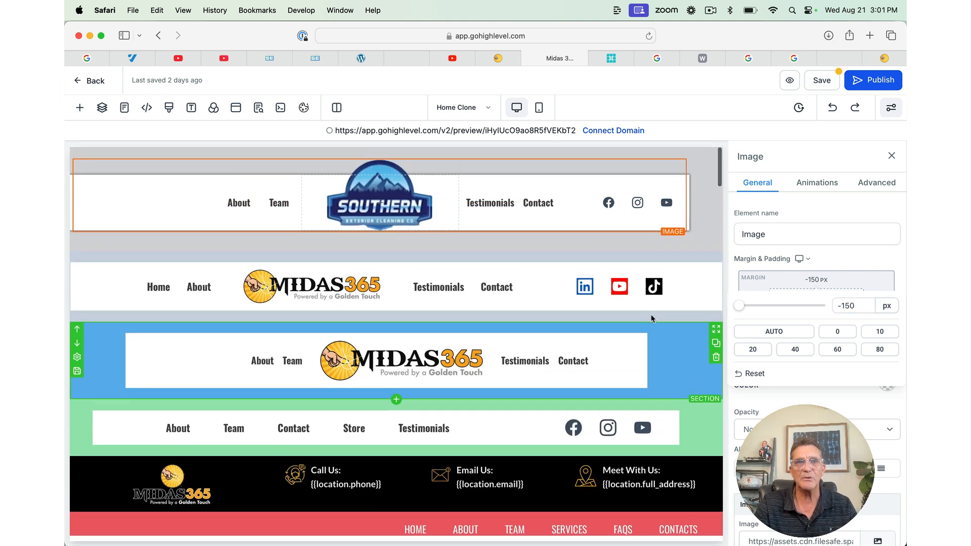
{"action": "left_click", "coordinate": [842, 307]}
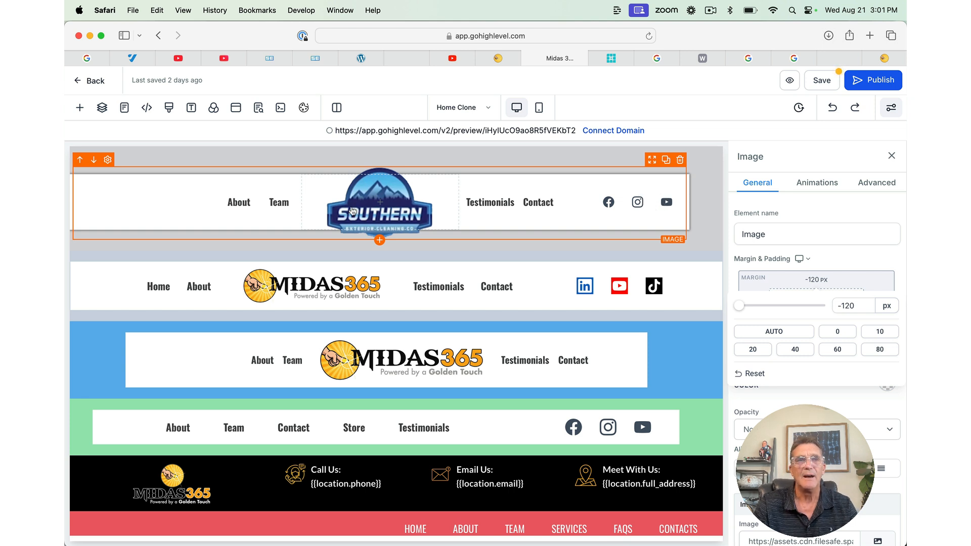
{"action": "left_click", "coordinate": [266, 210]}
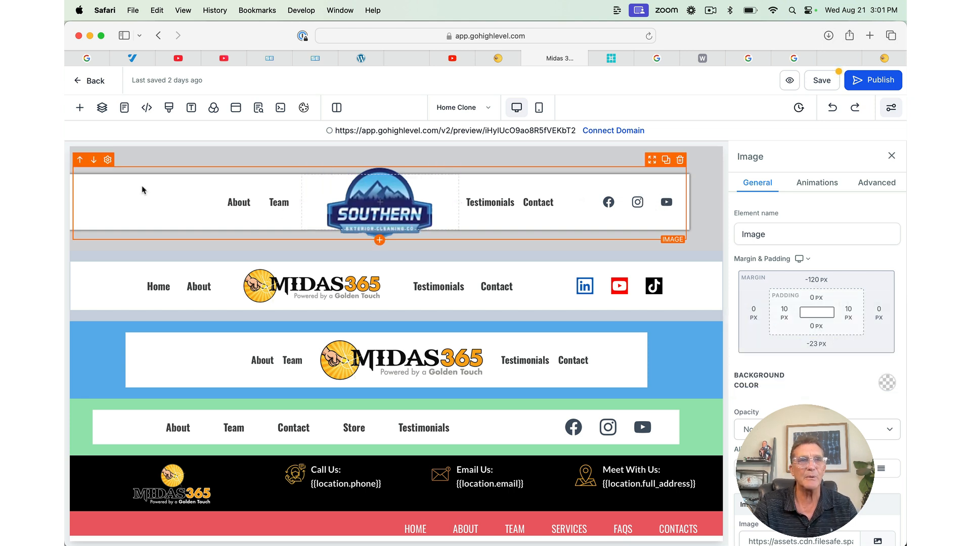
Step: Select the About and Team navigation menu in the 1st column of the gray header's first 4 Column Row
{"action": "left_click", "coordinate": [102, 107]}
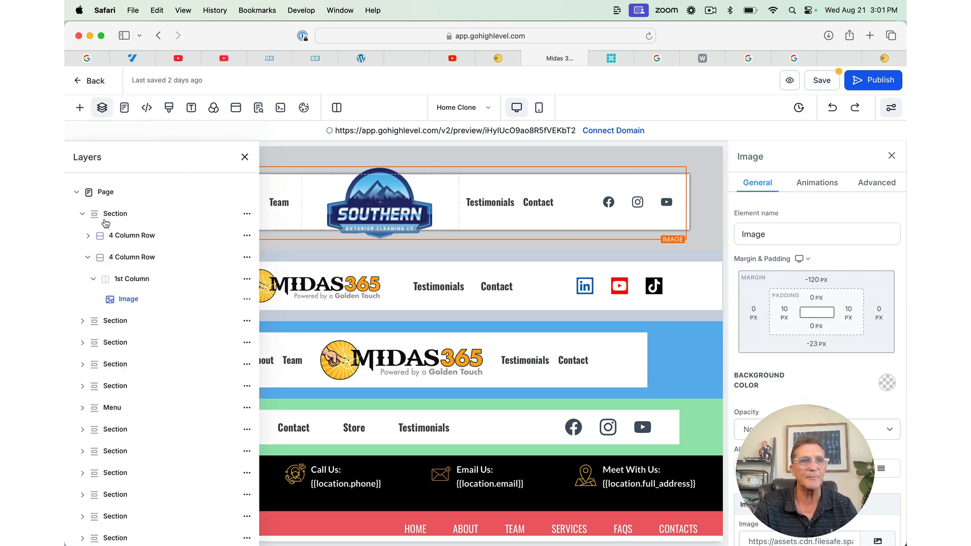
{"action": "left_click", "coordinate": [124, 235]}
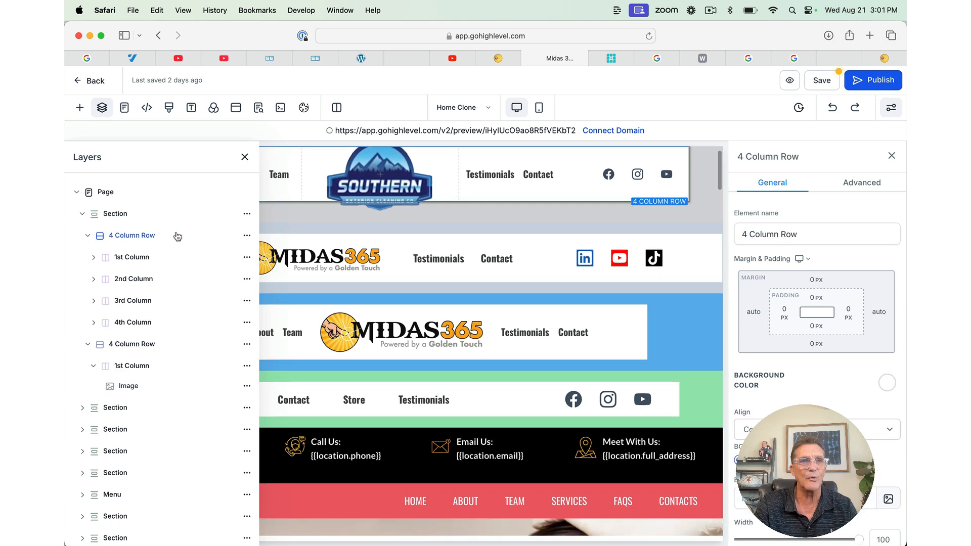
{"action": "left_click", "coordinate": [152, 258]}
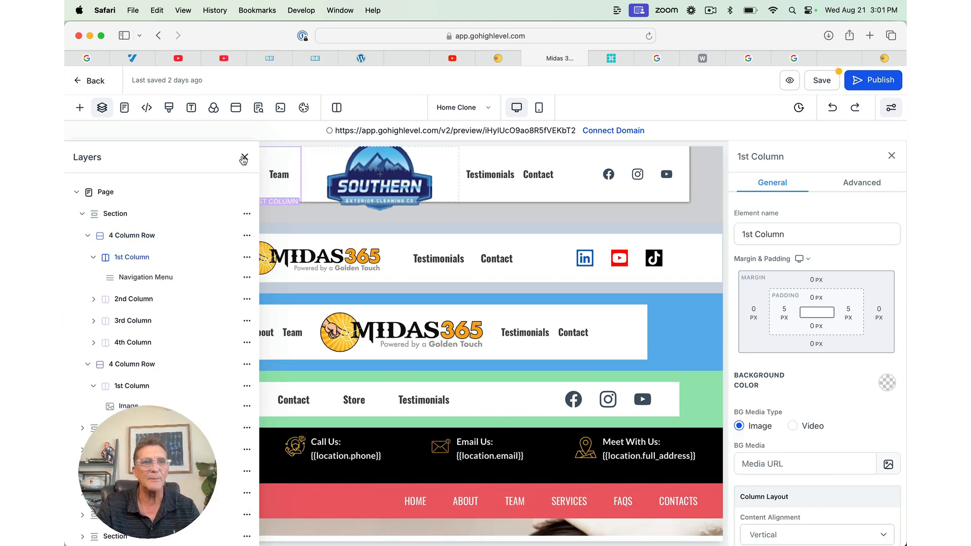
{"action": "left_click", "coordinate": [244, 157]}
{"action": "left_click", "coordinate": [247, 178]}
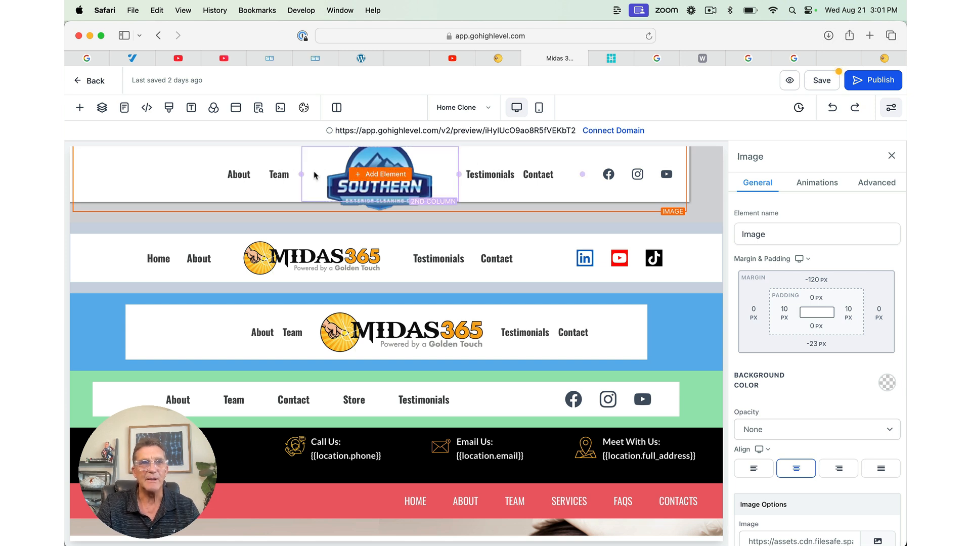
{"action": "left_click", "coordinate": [102, 107]}
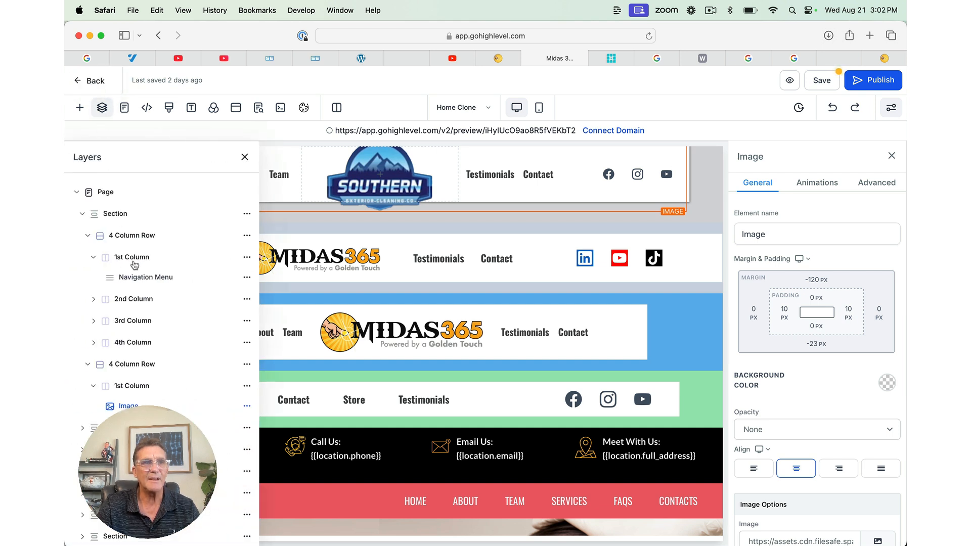
{"action": "left_click", "coordinate": [134, 277]}
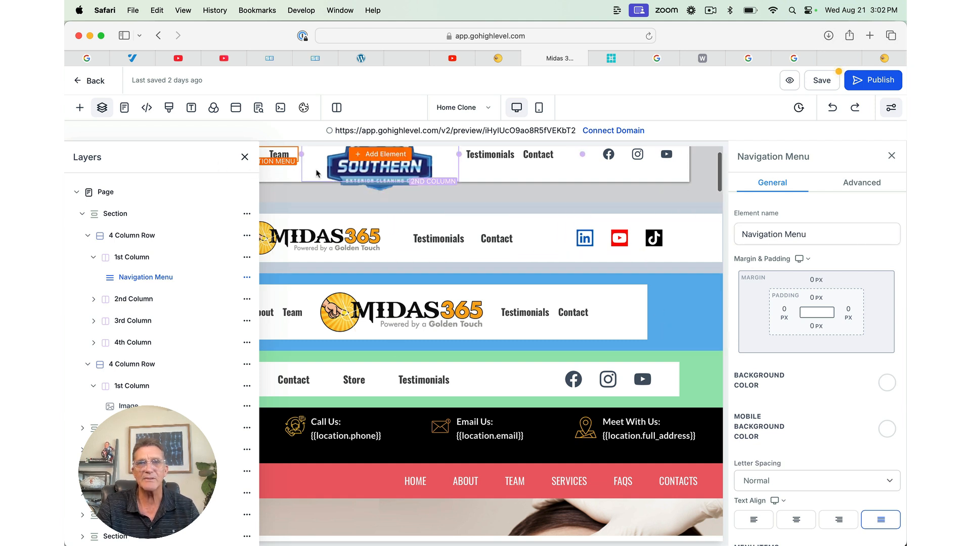
Step: Examine the navigation menu's settings and the link URL of its About item, leaving the item unchanged
{"action": "scroll", "coordinate": [830, 403], "scroll_direction": "down", "scroll_amount": 3}
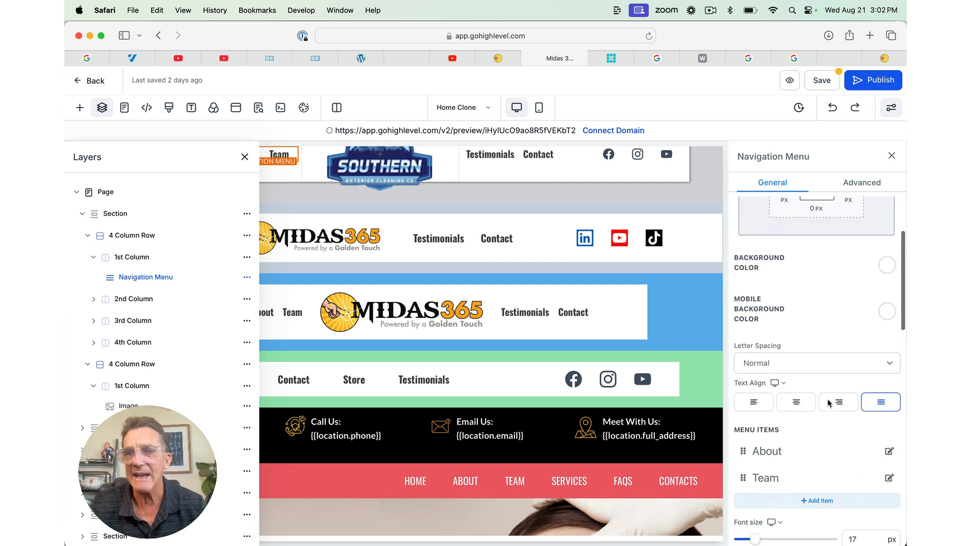
{"action": "scroll", "coordinate": [830, 404], "scroll_direction": "down", "scroll_amount": 2}
{"action": "scroll", "coordinate": [830, 404], "scroll_direction": "up", "scroll_amount": 3}
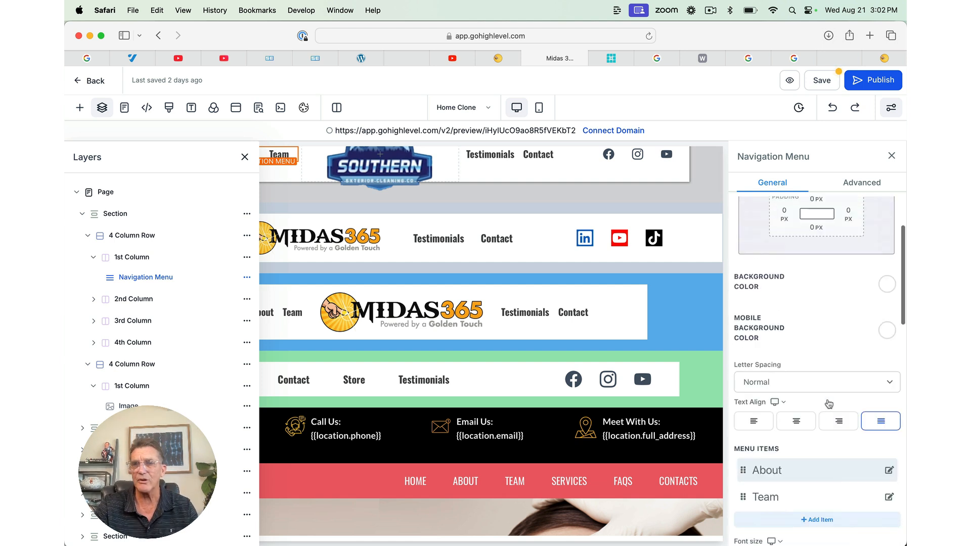
{"action": "scroll", "coordinate": [830, 404], "scroll_direction": "up", "scroll_amount": 1}
{"action": "scroll", "coordinate": [830, 403], "scroll_direction": "down", "scroll_amount": 5}
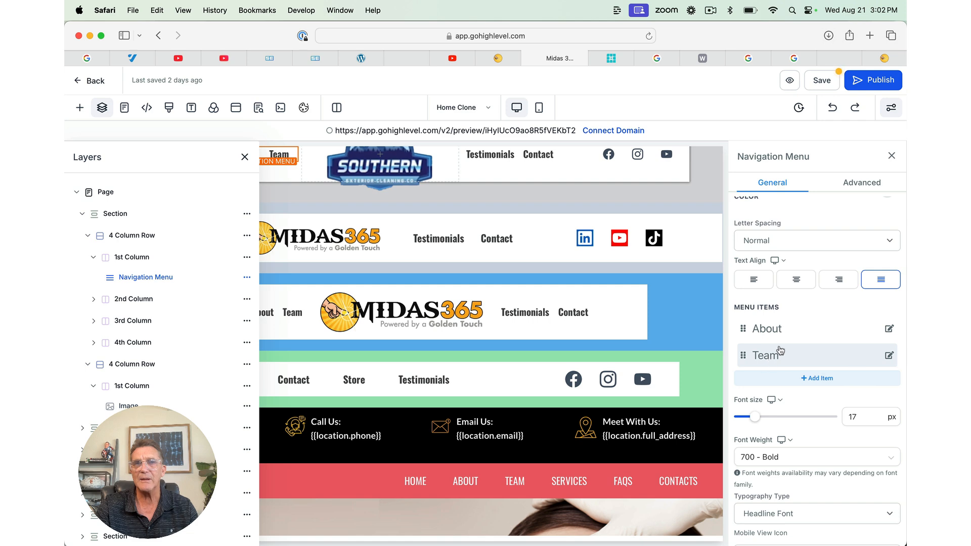
{"action": "left_click", "coordinate": [889, 330]}
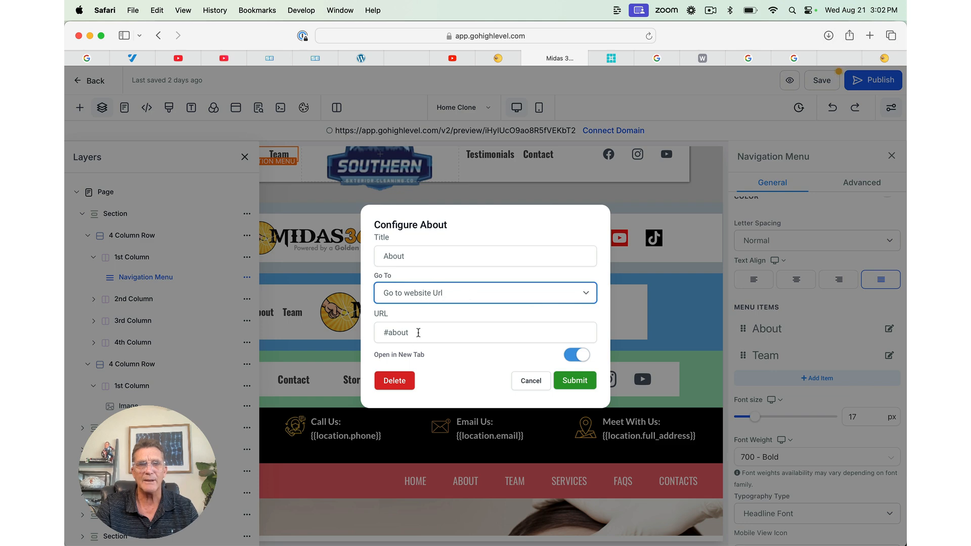
{"action": "left_click_drag", "start_coordinate": [419, 332], "coordinate": [377, 328]}
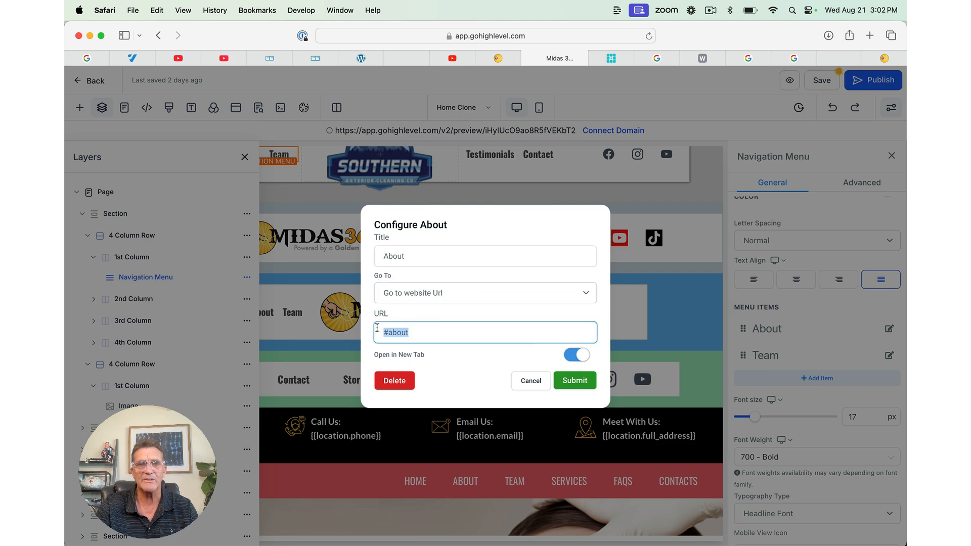
{"action": "left_click", "coordinate": [531, 383]}
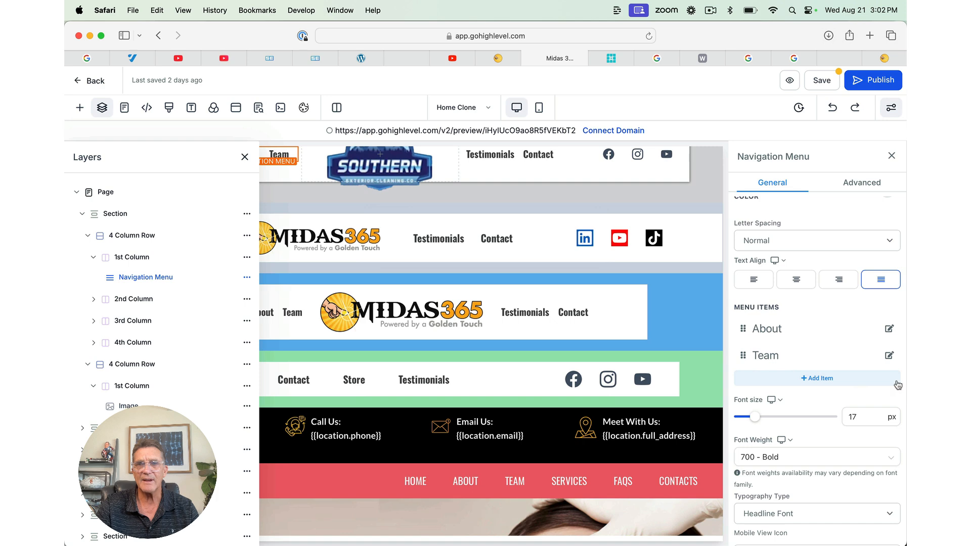
Step: Set the URL of the Team menu item to #team and submit it, then return to the full header view
{"action": "left_click", "coordinate": [889, 356]}
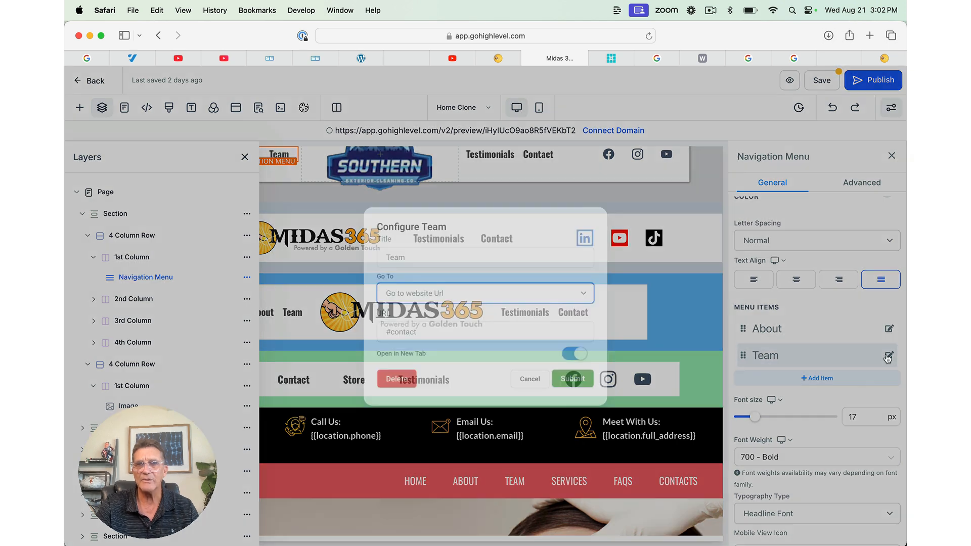
{"action": "left_click_drag", "start_coordinate": [440, 333], "coordinate": [388, 334]}
{"action": "type", "text": "te"}
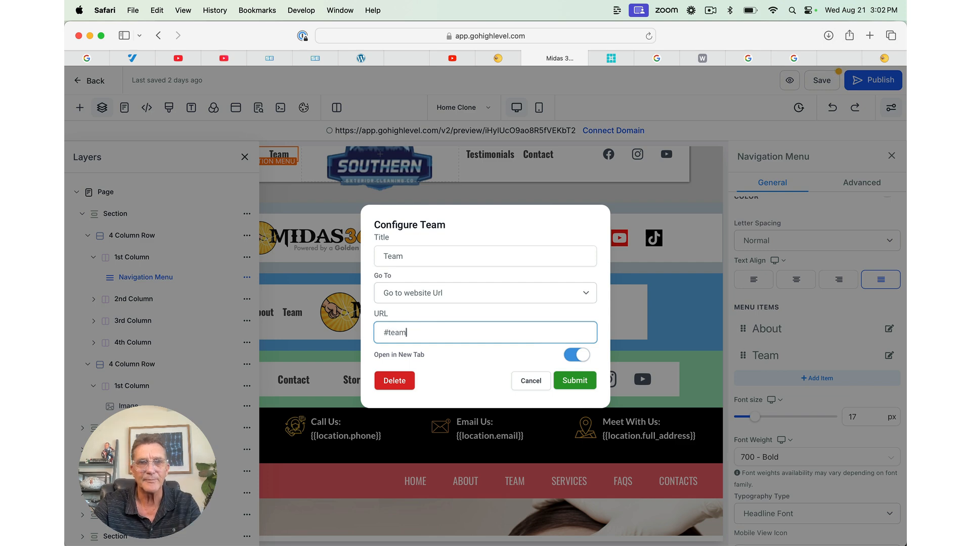
{"action": "type", "text": "am"}
{"action": "left_click", "coordinate": [574, 380]}
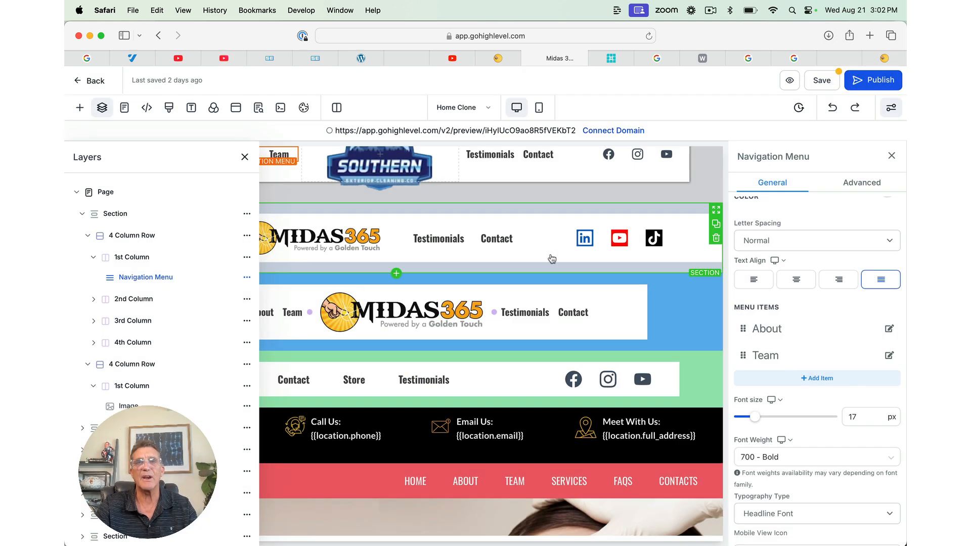
{"action": "scroll", "coordinate": [552, 259], "scroll_direction": "up", "scroll_amount": 2}
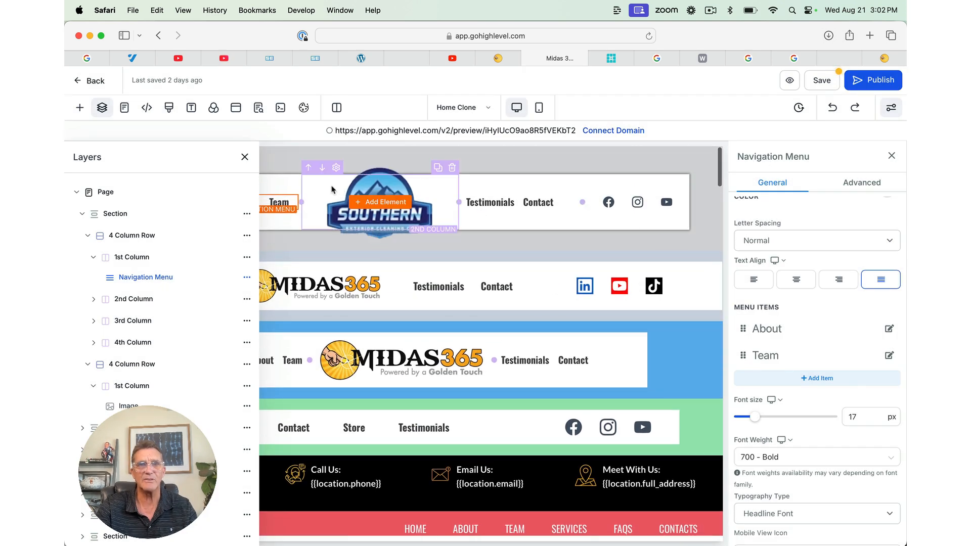
{"action": "left_click", "coordinate": [243, 158]}
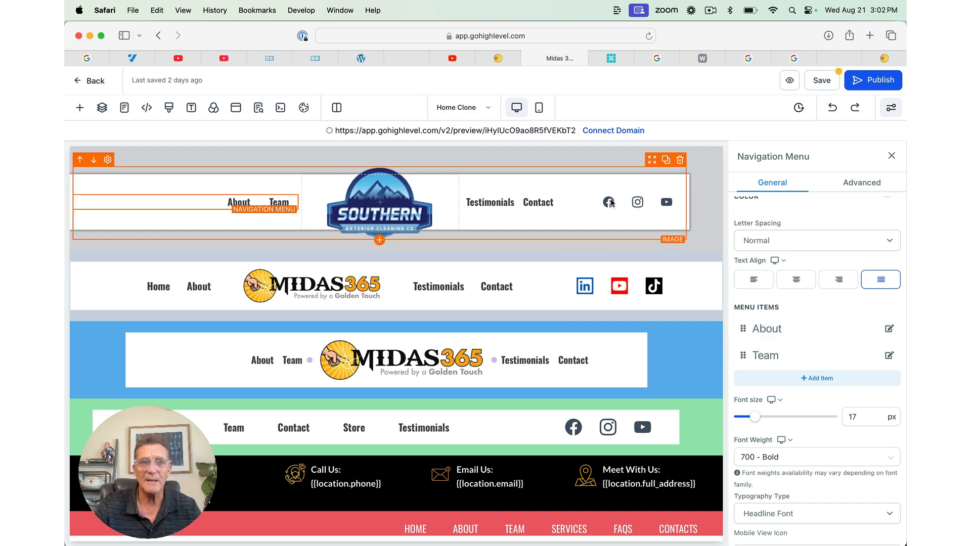
Step: Select the Social Icons element in the 4th column of the gray header's first 4 Column Row
{"action": "left_click", "coordinate": [101, 108]}
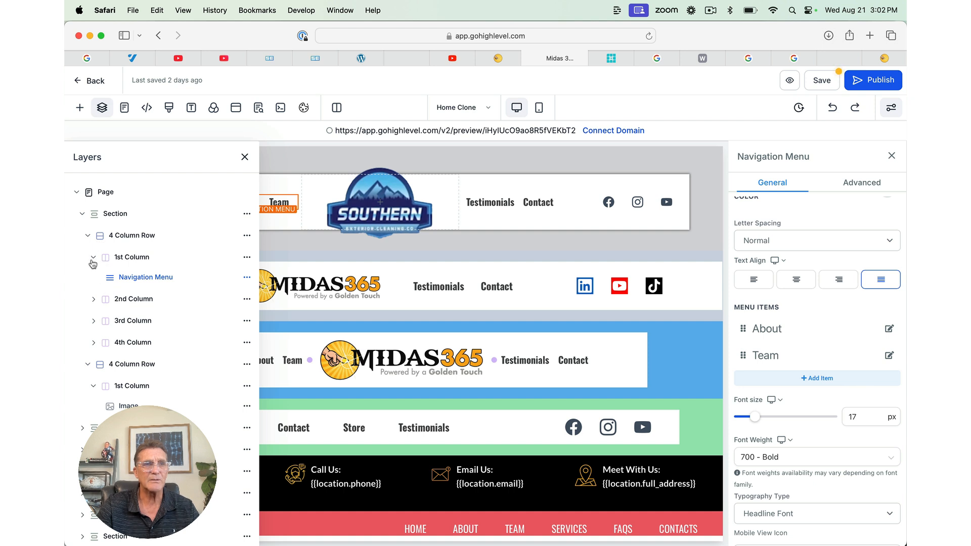
{"action": "left_click", "coordinate": [94, 344]}
{"action": "left_click", "coordinate": [134, 363]}
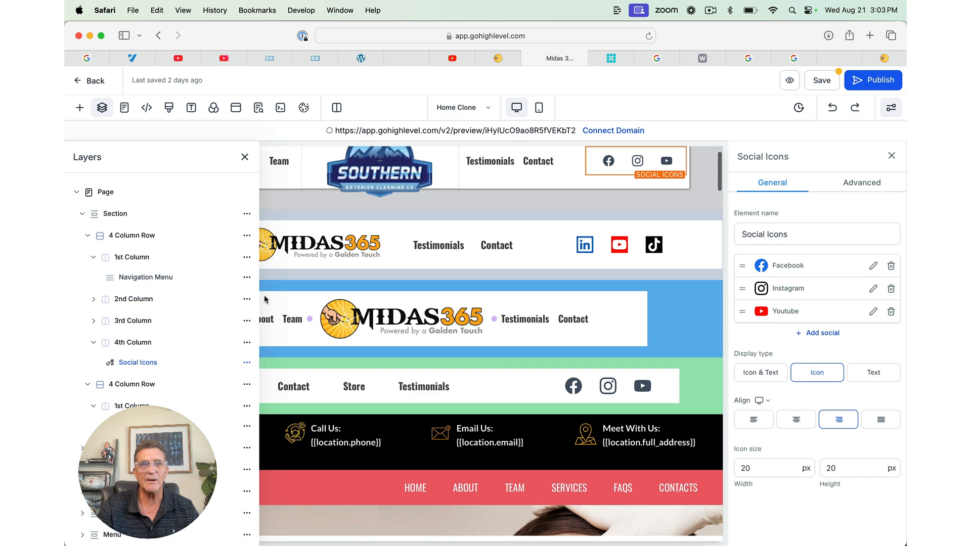
Step: Add an X icon with the link # to the gray header's social icons and delete it again
{"action": "left_click", "coordinate": [815, 334]}
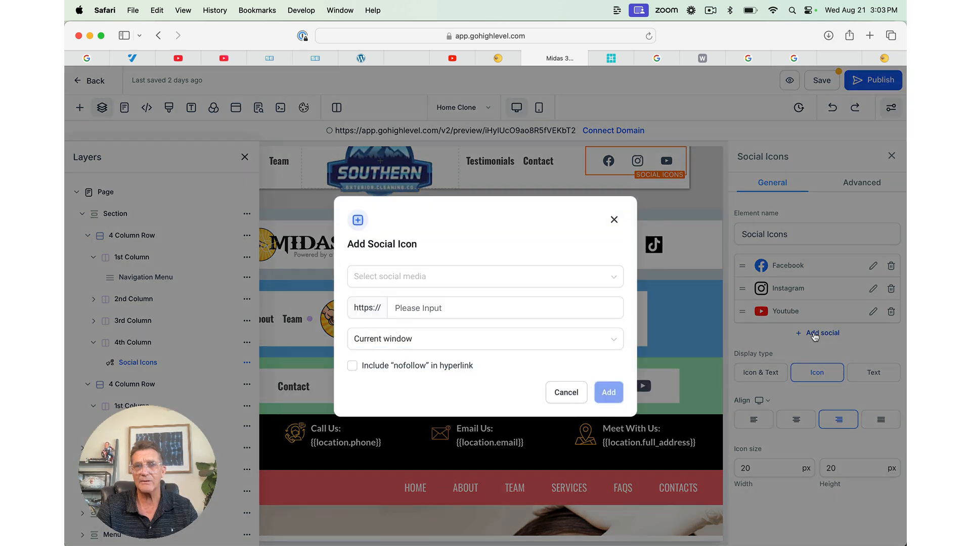
{"action": "left_click", "coordinate": [538, 278]}
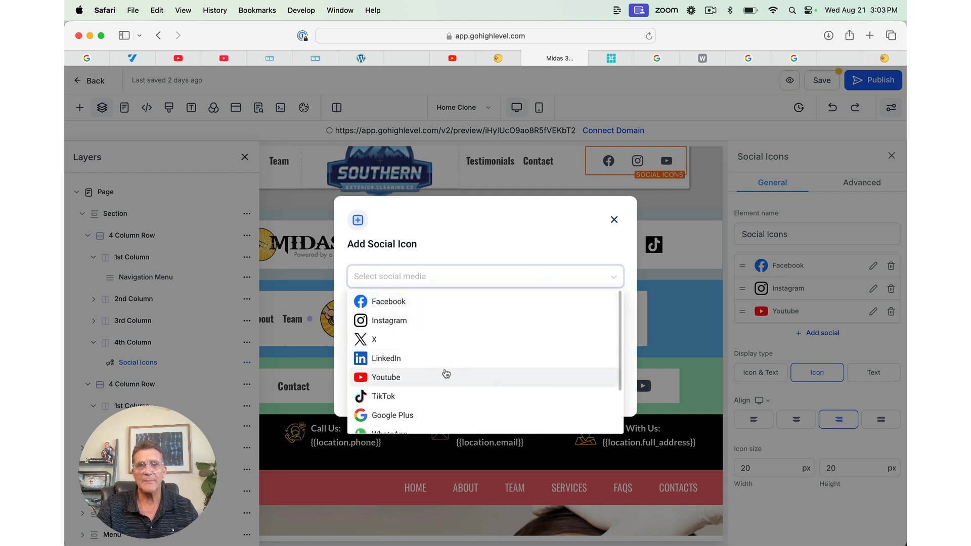
{"action": "left_click", "coordinate": [426, 340]}
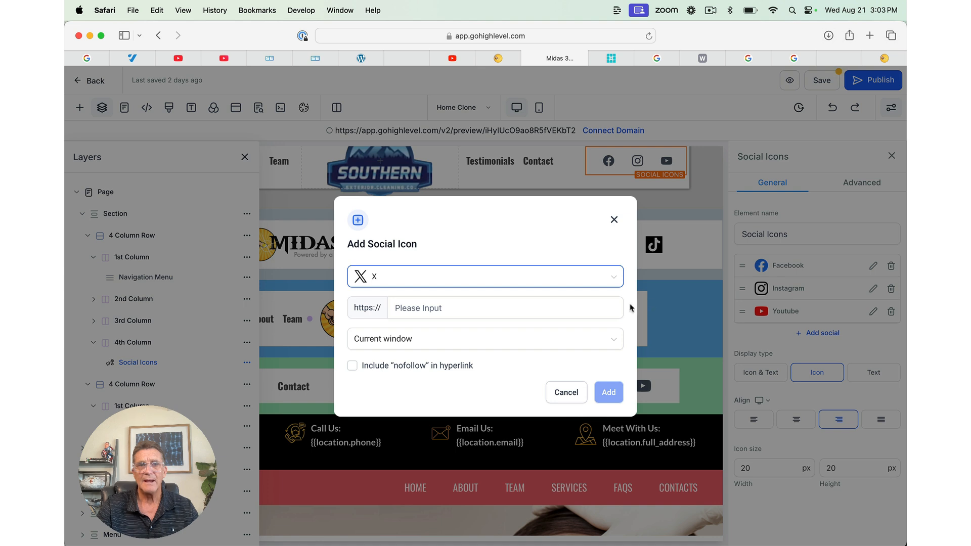
{"action": "left_click", "coordinate": [480, 304]}
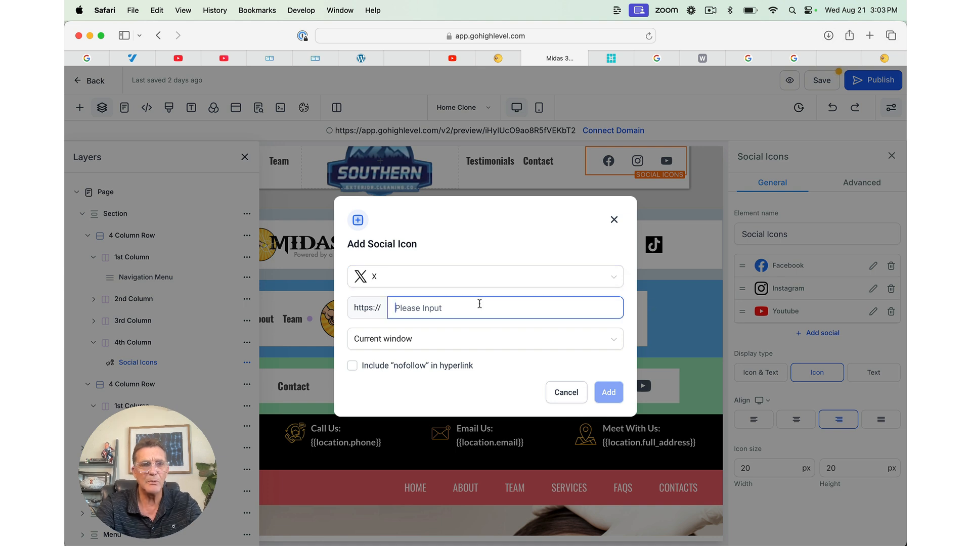
{"action": "type", "text": "#"}
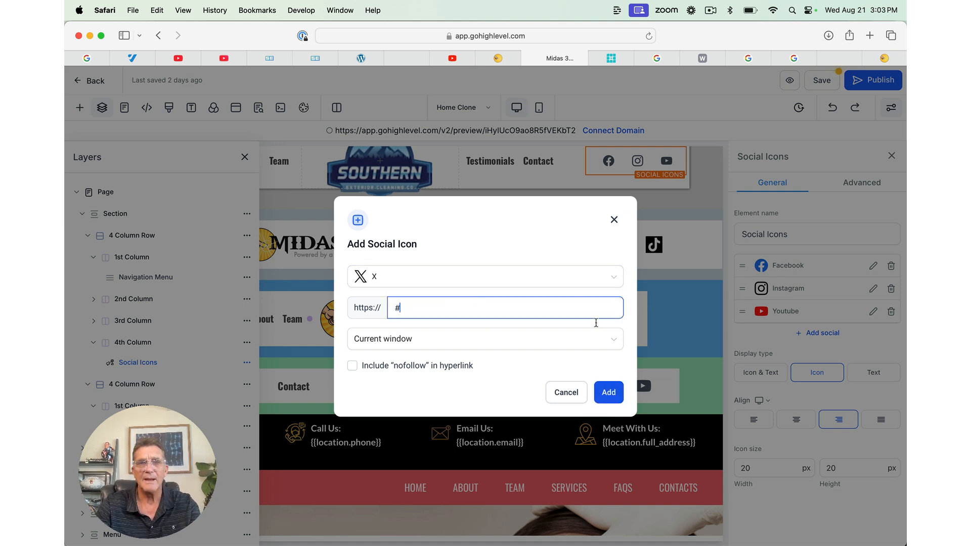
{"action": "left_click", "coordinate": [609, 393]}
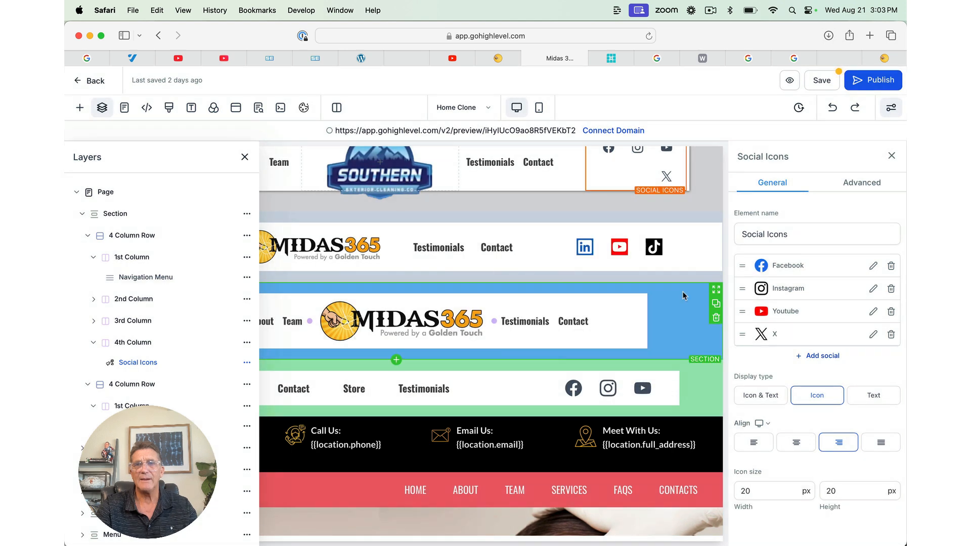
{"action": "left_click", "coordinate": [890, 336]}
{"action": "left_click", "coordinate": [605, 342]}
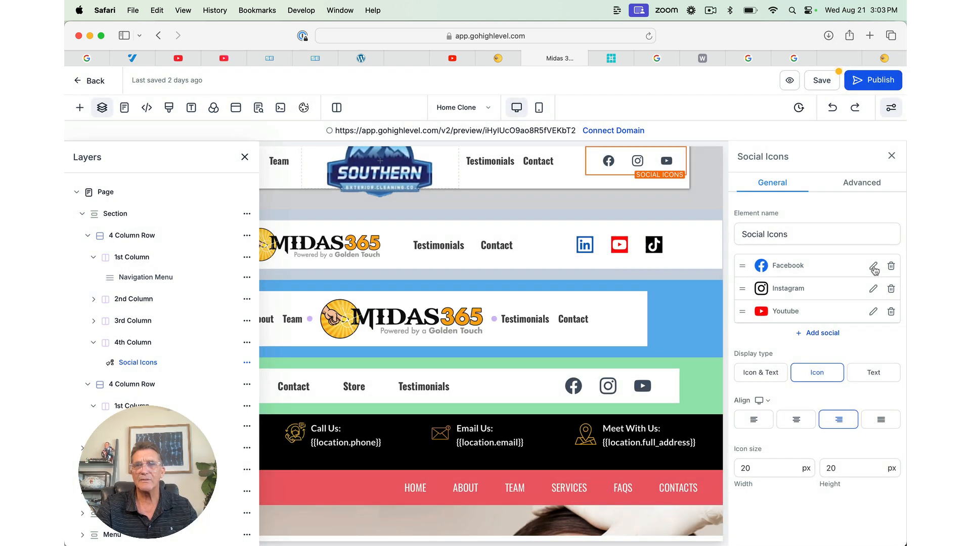
Step: Examine the Facebook icon's link URL and its window-opening options, leaving them unchanged, and return to the full header view
{"action": "left_click", "coordinate": [873, 267]}
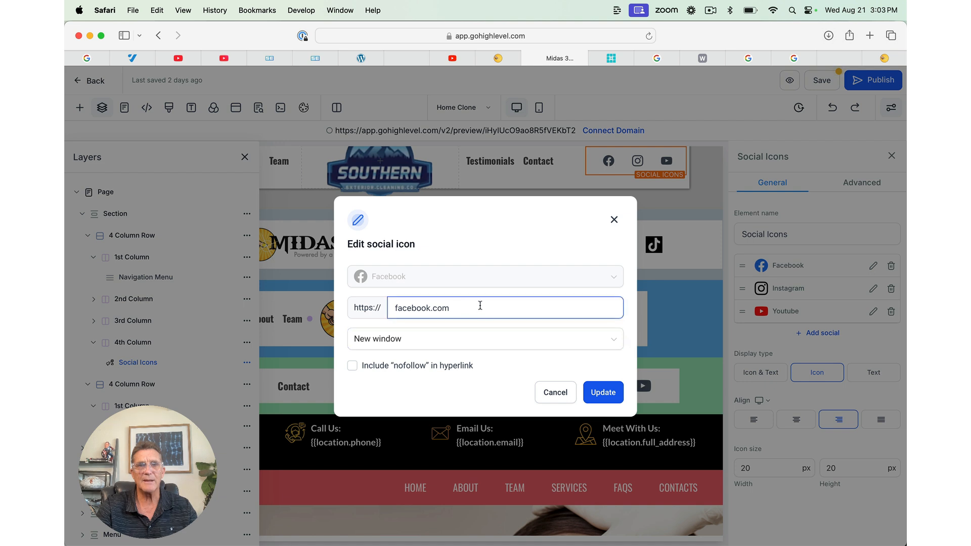
{"action": "left_click_drag", "start_coordinate": [480, 305], "coordinate": [397, 307]}
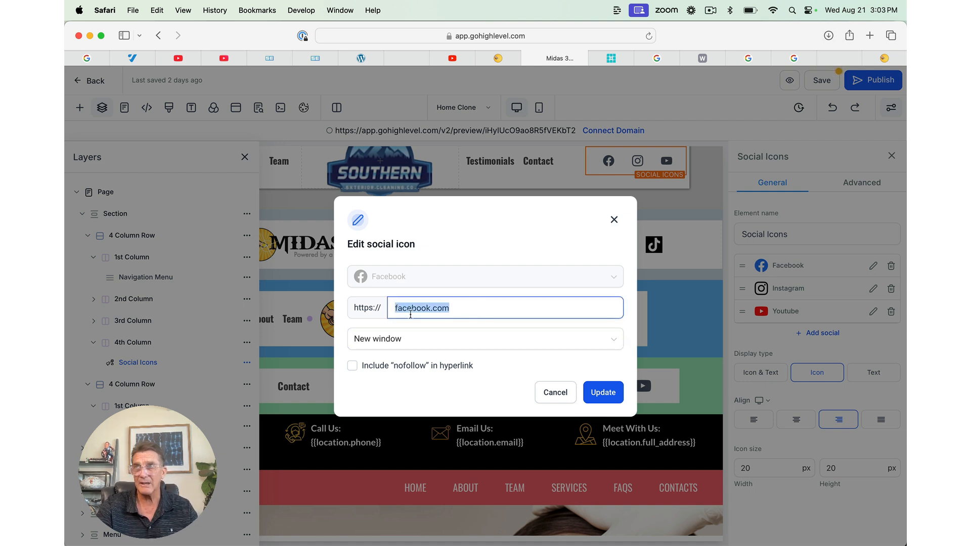
{"action": "left_click", "coordinate": [389, 342]}
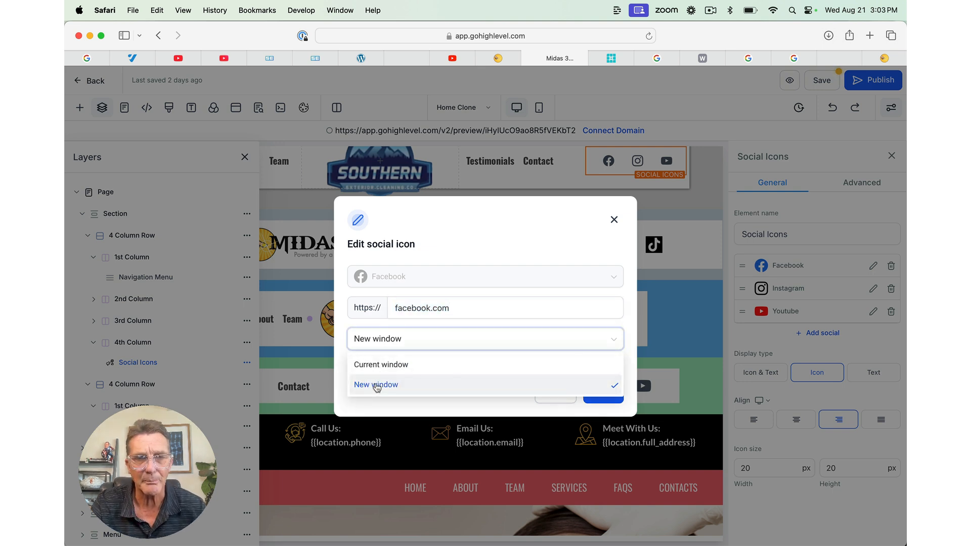
{"action": "left_click", "coordinate": [377, 386]}
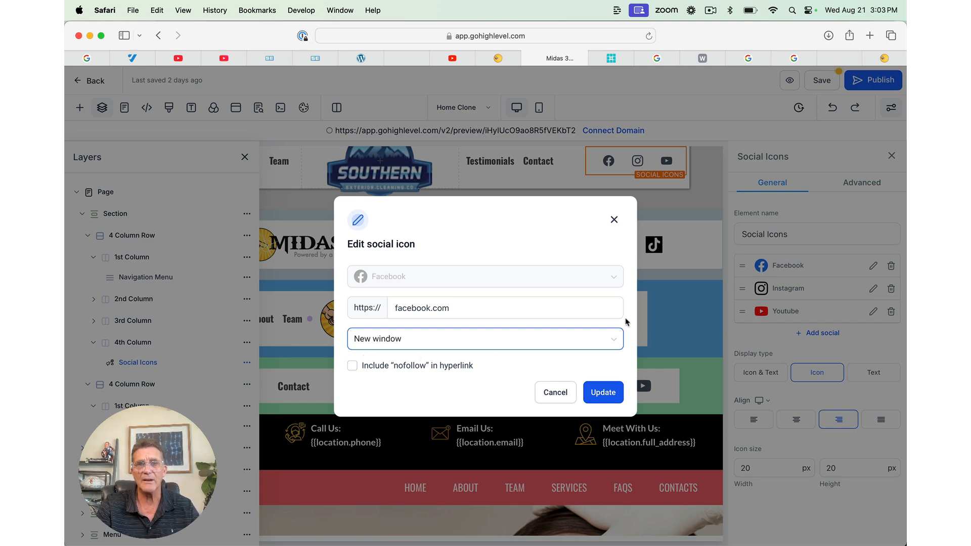
{"action": "left_click", "coordinate": [614, 220]}
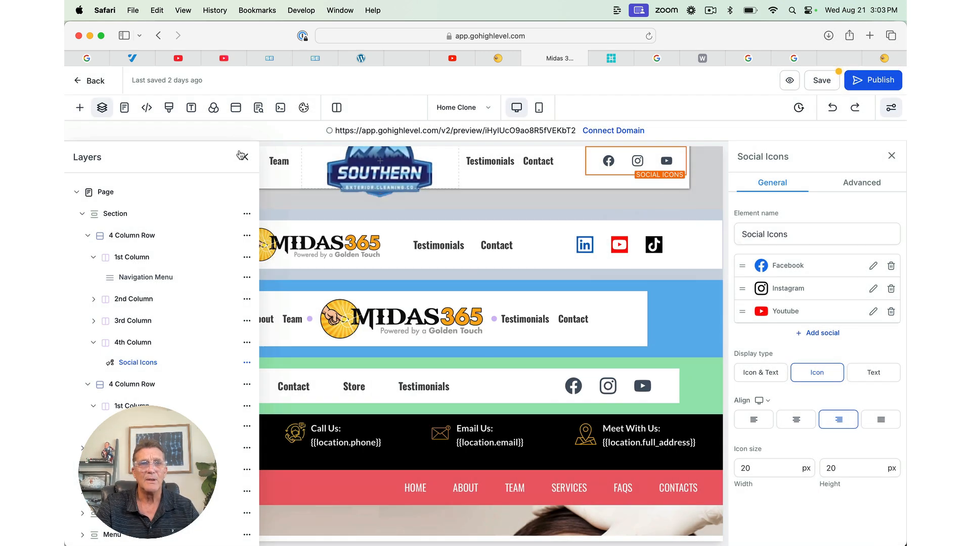
{"action": "left_click", "coordinate": [244, 158]}
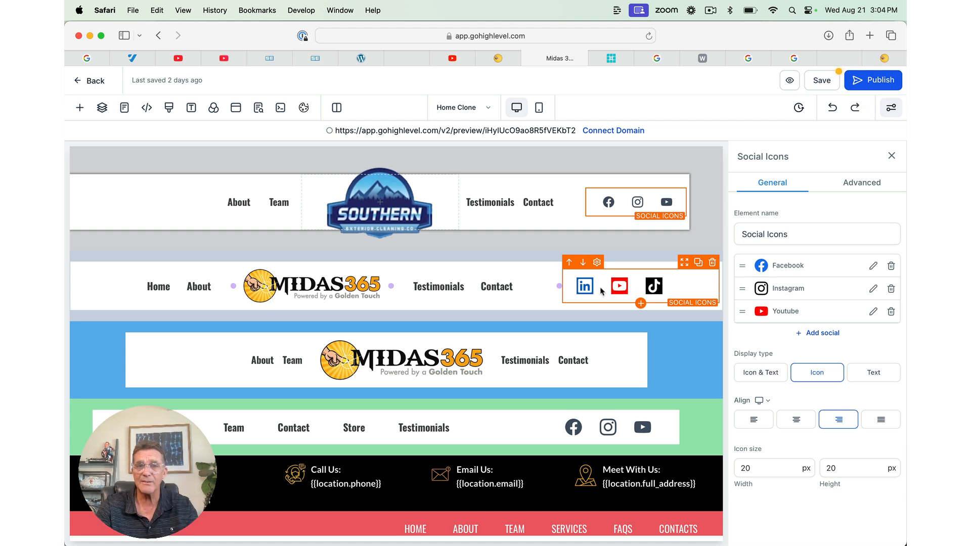
Step: Reduce the width of the Midas365 logo in the blue header to 455, 355 and finally 255 px
{"action": "scroll", "coordinate": [601, 291], "scroll_direction": "down", "scroll_amount": 1}
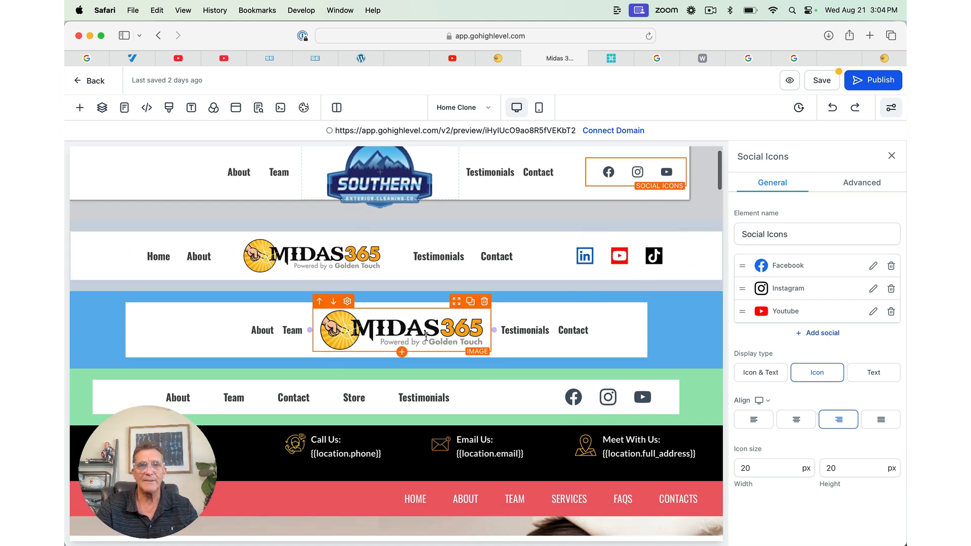
{"action": "left_click", "coordinate": [426, 336]}
{"action": "scroll", "coordinate": [852, 430], "scroll_direction": "down", "scroll_amount": 5}
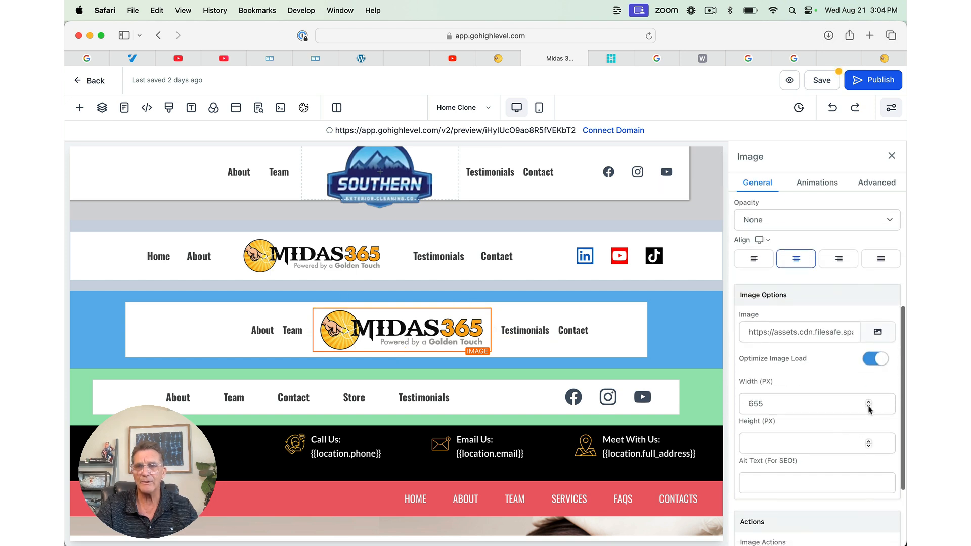
{"action": "left_click_drag", "start_coordinate": [754, 403], "coordinate": [738, 403]}
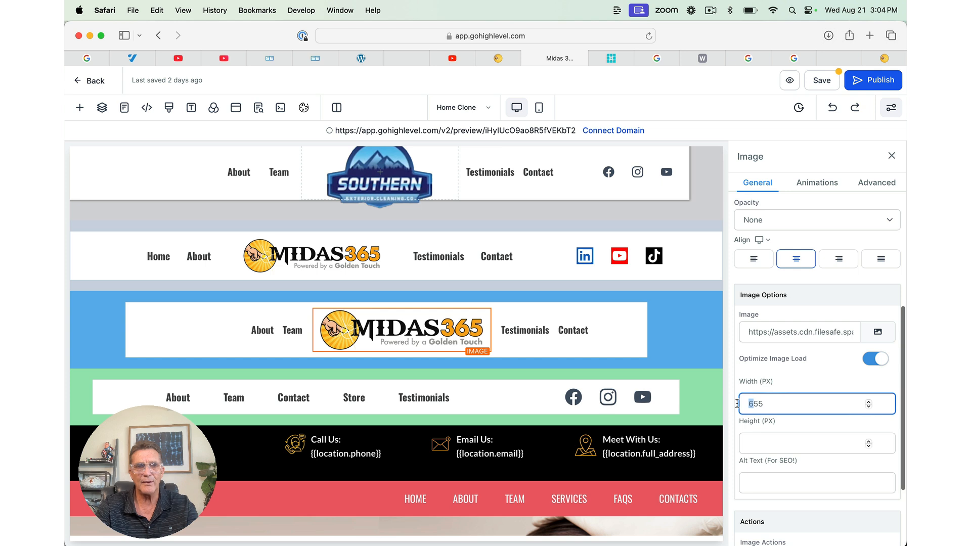
{"action": "type", "text": "4"}
{"action": "key", "text": "Tab"}
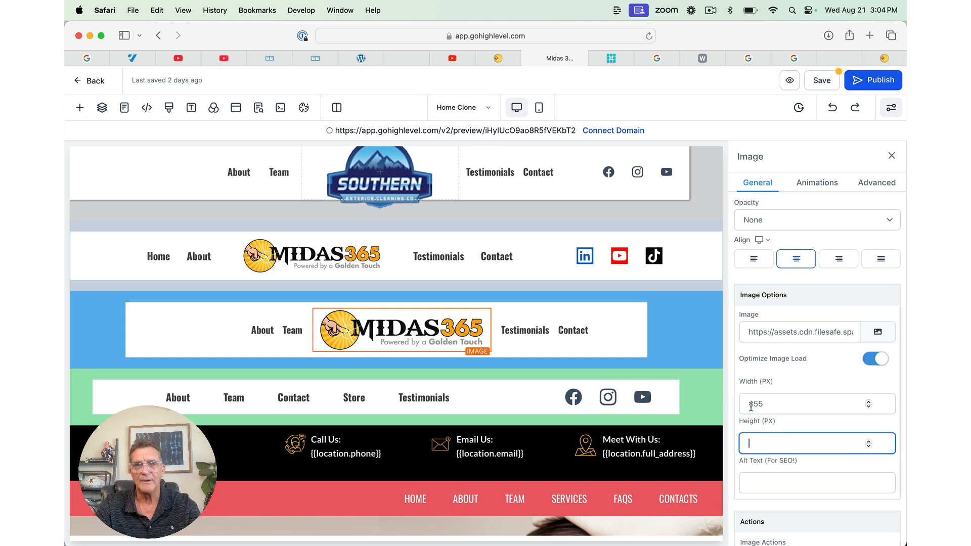
{"action": "left_click_drag", "start_coordinate": [753, 403], "coordinate": [739, 403]}
{"action": "type", "text": "3"}
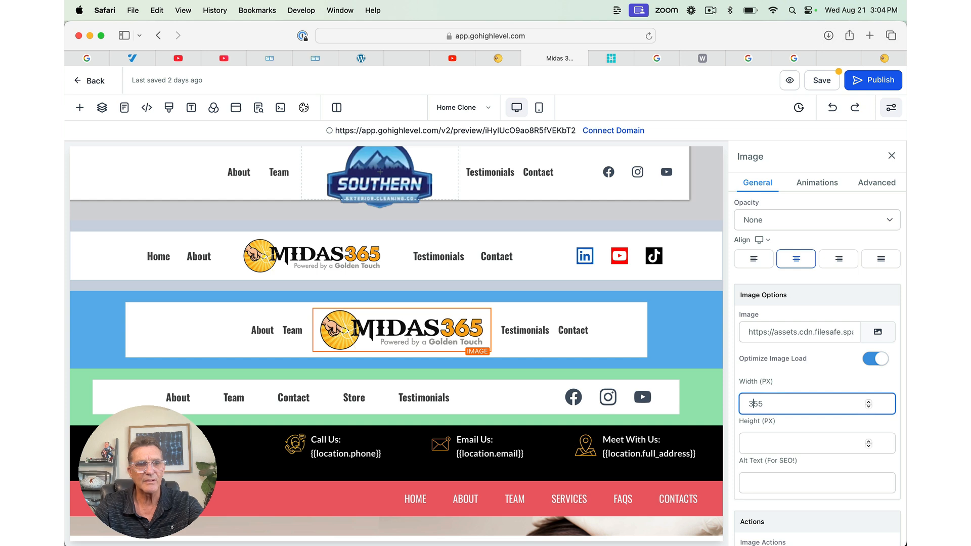
{"action": "key", "text": "Tab"}
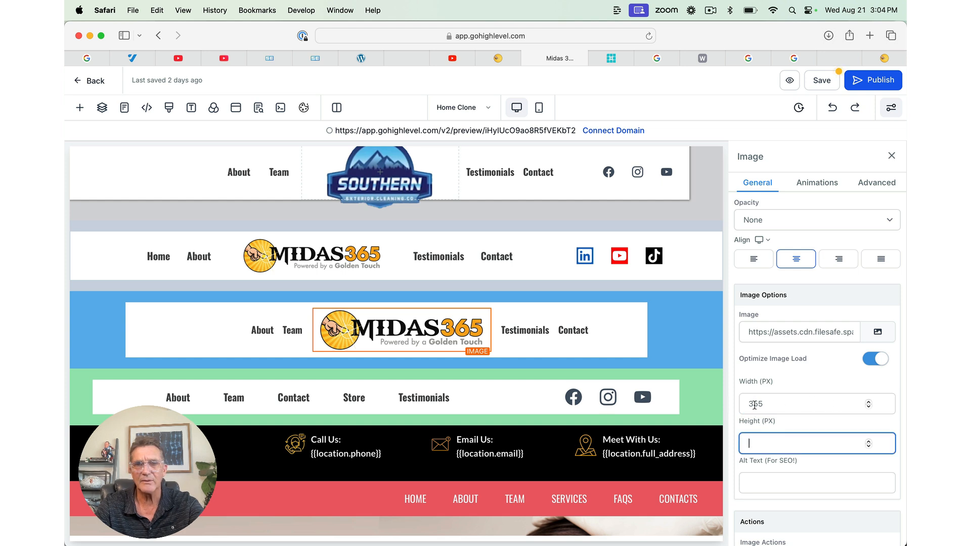
{"action": "left_click_drag", "start_coordinate": [754, 405], "coordinate": [739, 404]}
{"action": "type", "text": "2"}
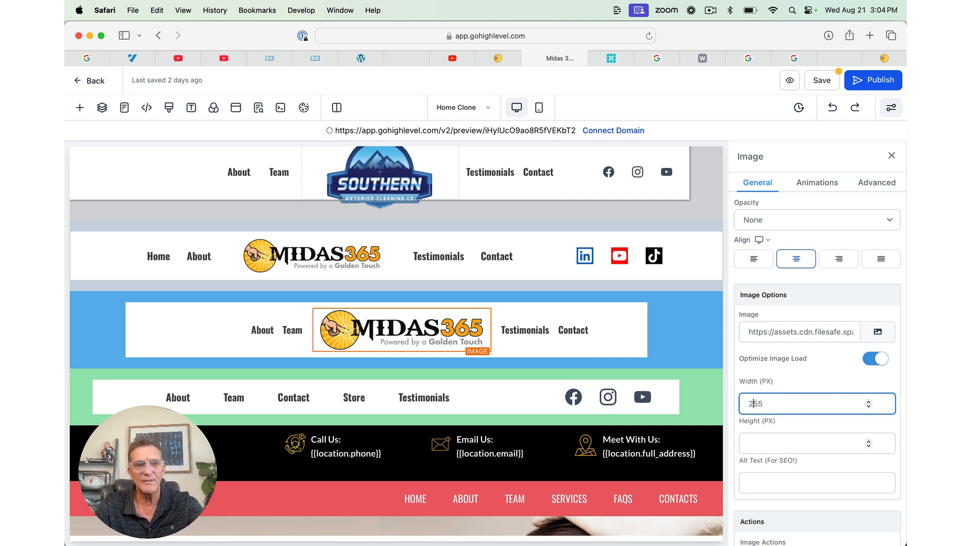
{"action": "key", "text": "Tab"}
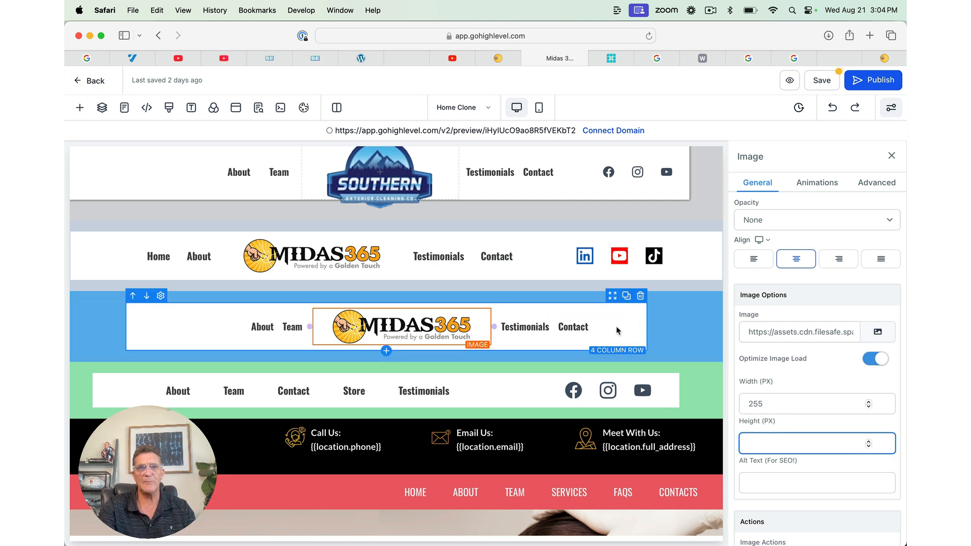
Step: Delete both navigation menus, the Midas365 logo and the emptied 4 Column Row from the blue header section
{"action": "left_click", "coordinate": [581, 332]}
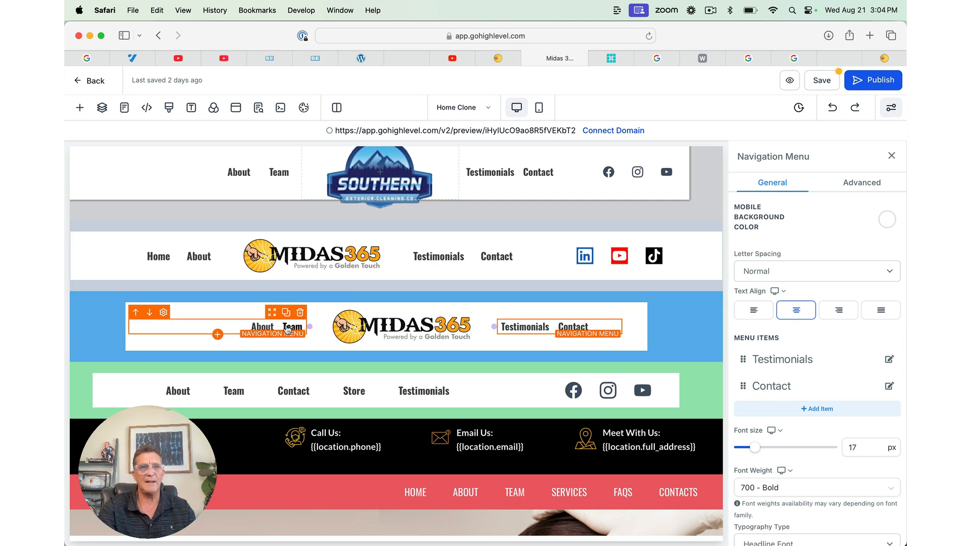
{"action": "scroll", "coordinate": [288, 328], "scroll_direction": "down", "scroll_amount": 1}
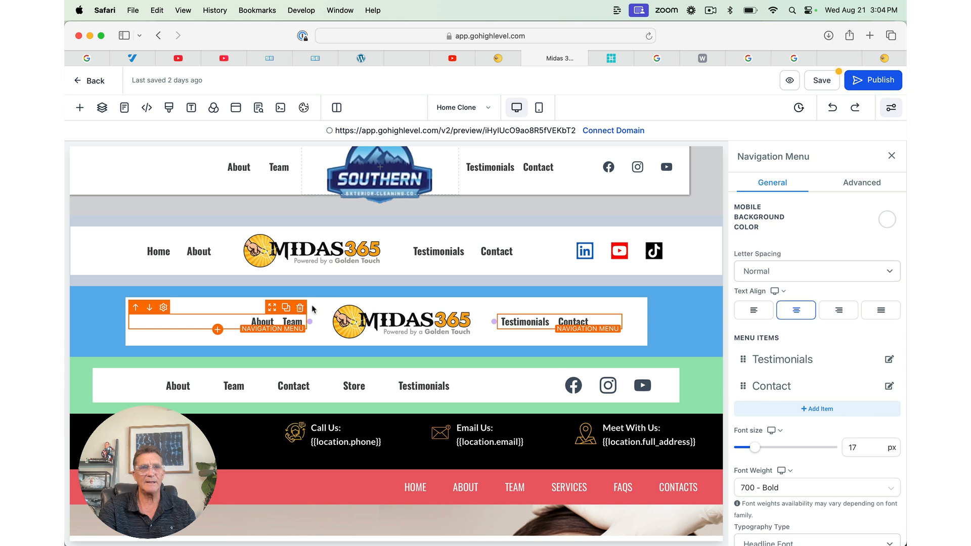
{"action": "left_click", "coordinate": [300, 307]}
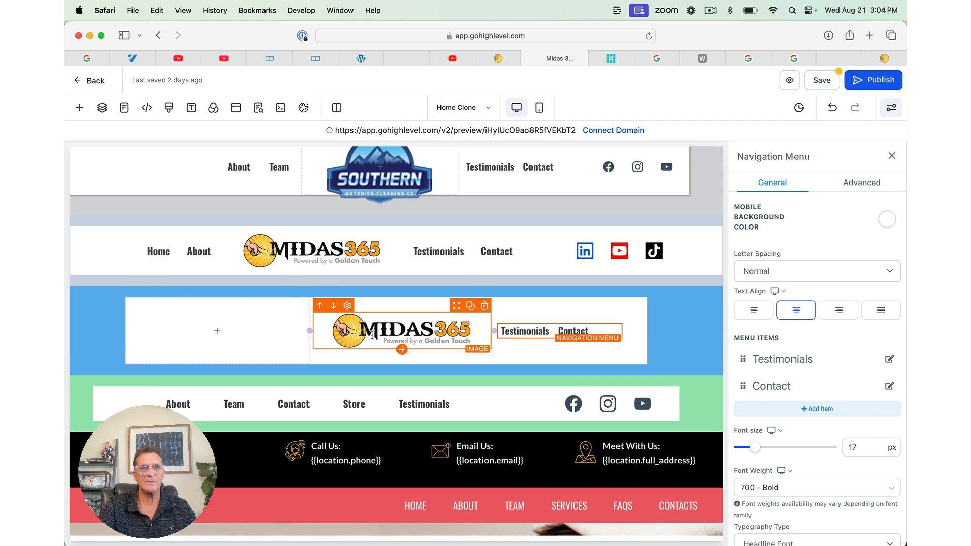
{"action": "left_click", "coordinate": [483, 308]}
{"action": "left_click", "coordinate": [615, 317]}
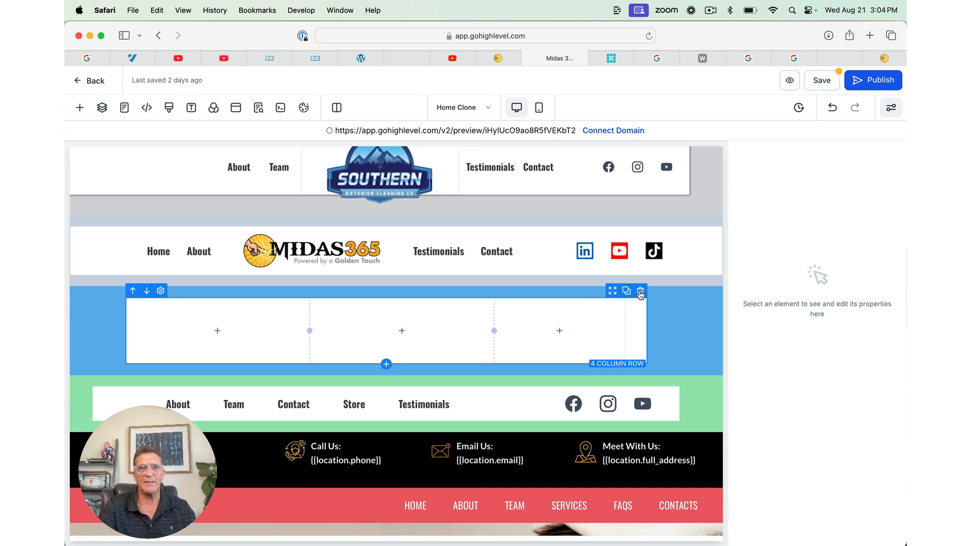
{"action": "left_click", "coordinate": [640, 292]}
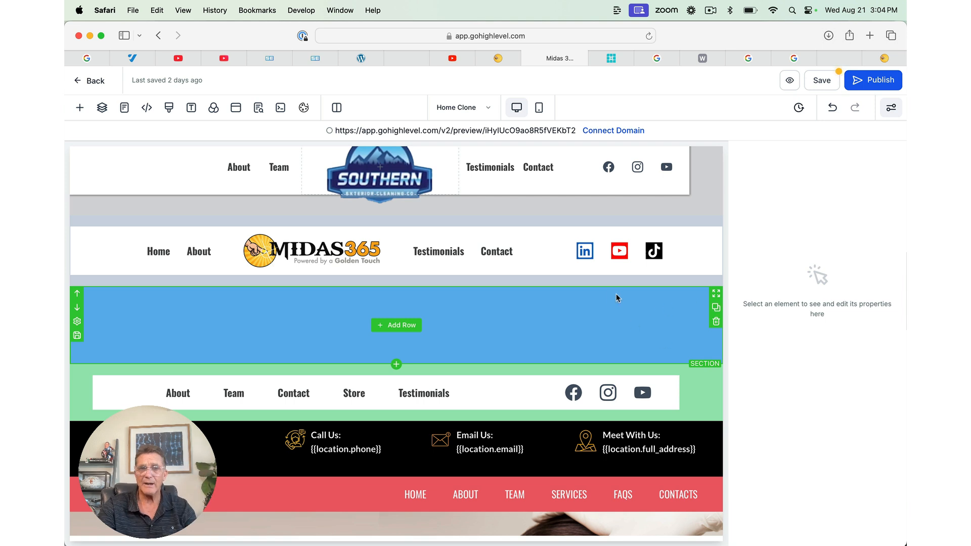
Step: Add a 4 Column row to the blue section and insert a Navigation Menu element in its 1st column
{"action": "left_click", "coordinate": [390, 331]}
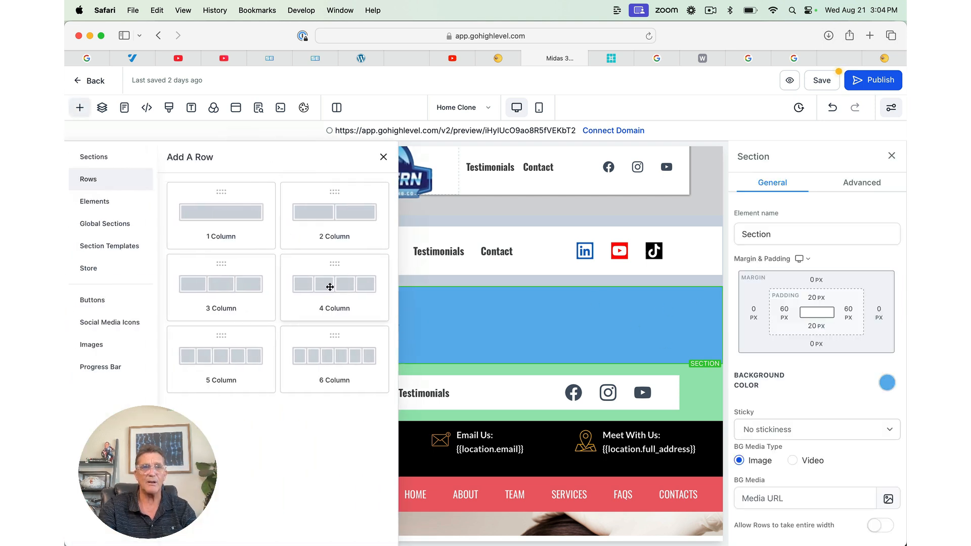
{"action": "left_click", "coordinate": [330, 287]}
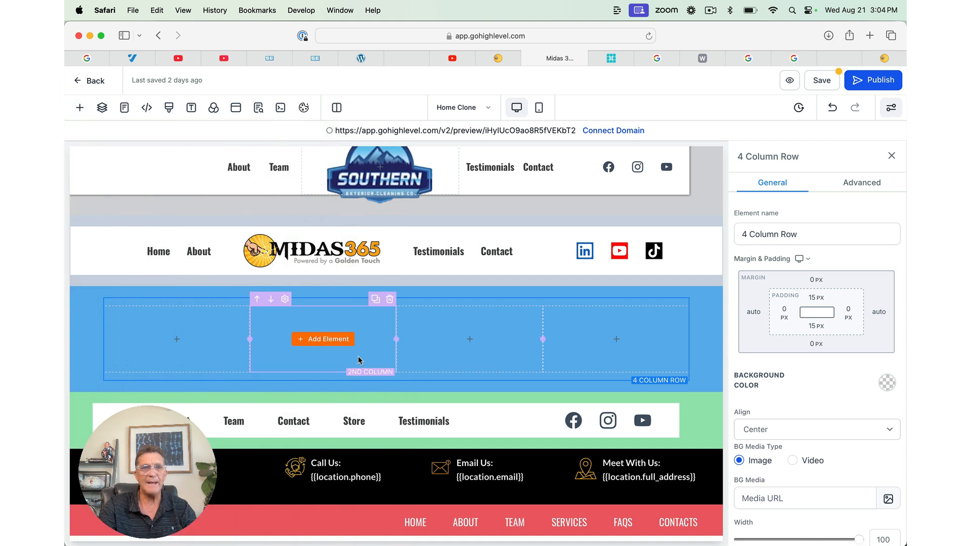
{"action": "left_click", "coordinate": [186, 342]}
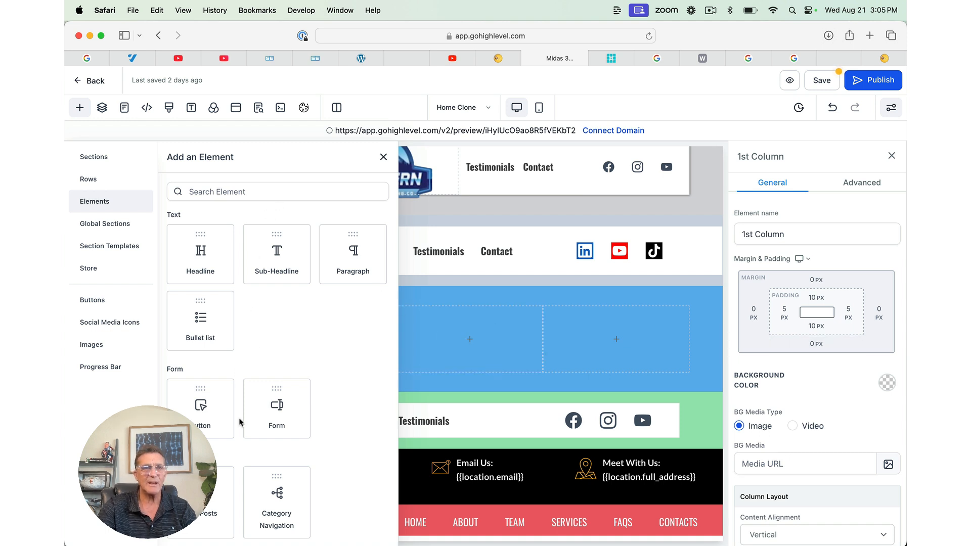
{"action": "left_click", "coordinate": [244, 191]}
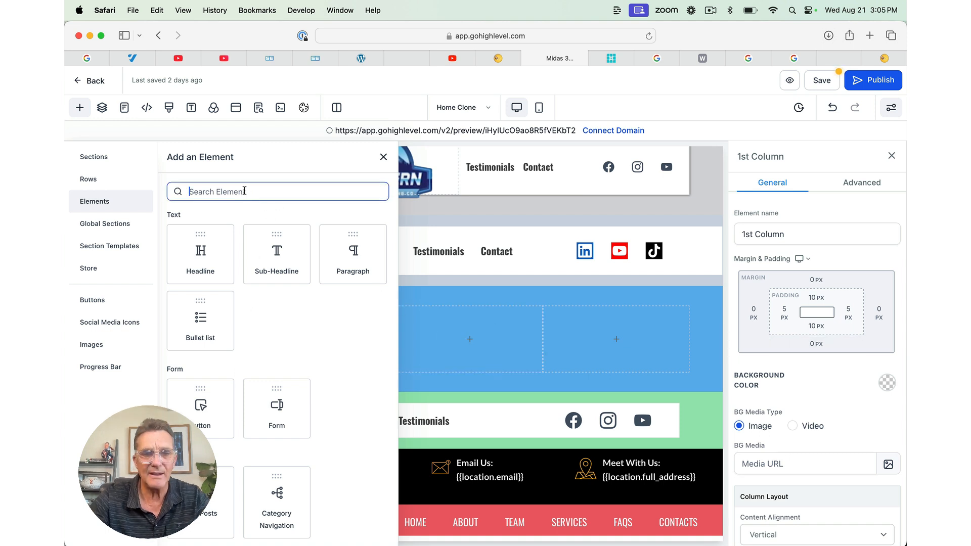
{"action": "type", "text": "nav"}
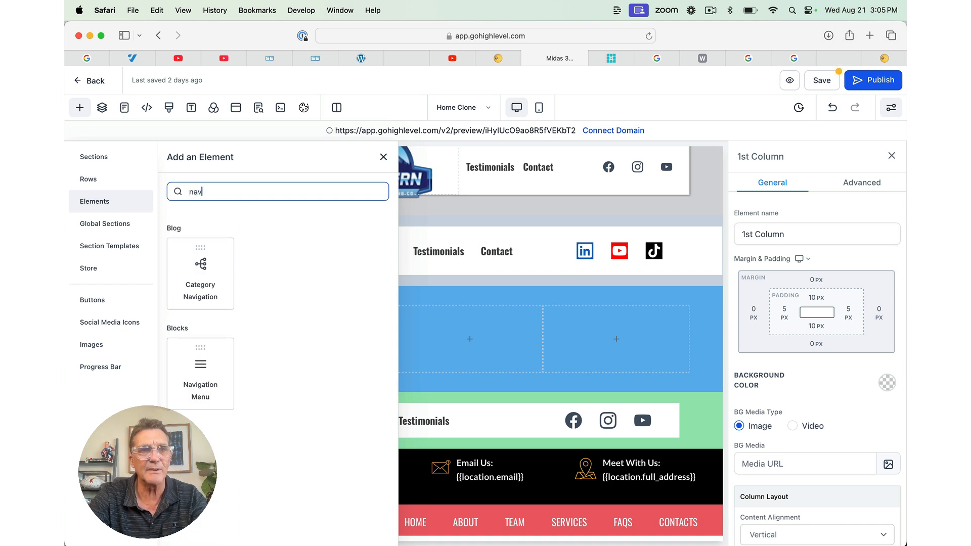
{"action": "left_click_drag", "start_coordinate": [203, 365], "coordinate": [222, 357]}
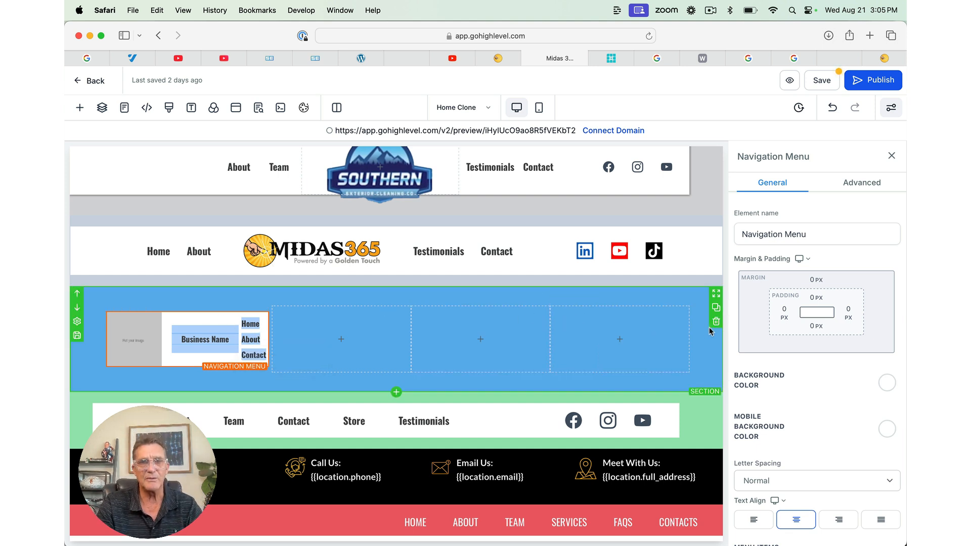
Step: Turn off the brand logo in the blue section's new navigation menu
{"action": "scroll", "coordinate": [815, 345], "scroll_direction": "down", "scroll_amount": 5}
{"action": "scroll", "coordinate": [814, 345], "scroll_direction": "down", "scroll_amount": 10}
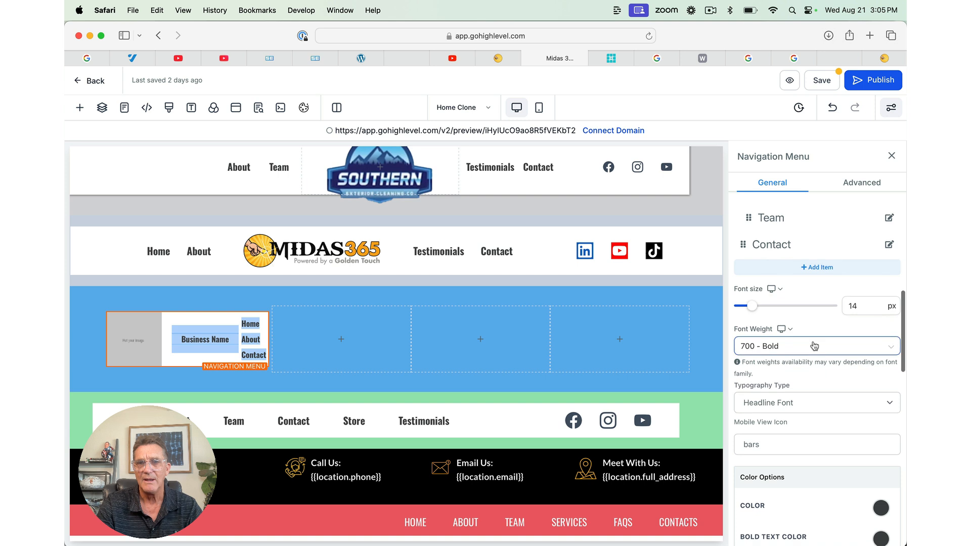
{"action": "scroll", "coordinate": [815, 346], "scroll_direction": "down", "scroll_amount": 8}
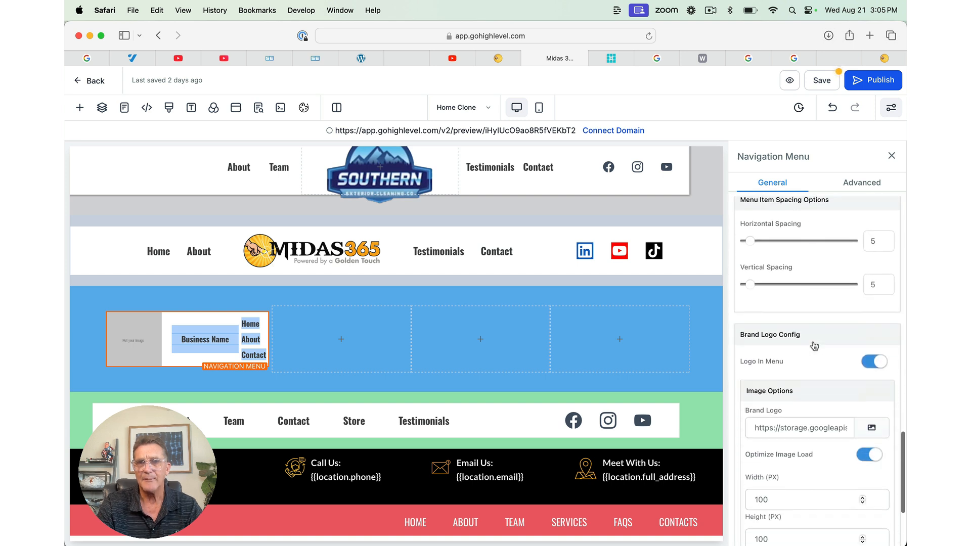
{"action": "left_click", "coordinate": [867, 329]}
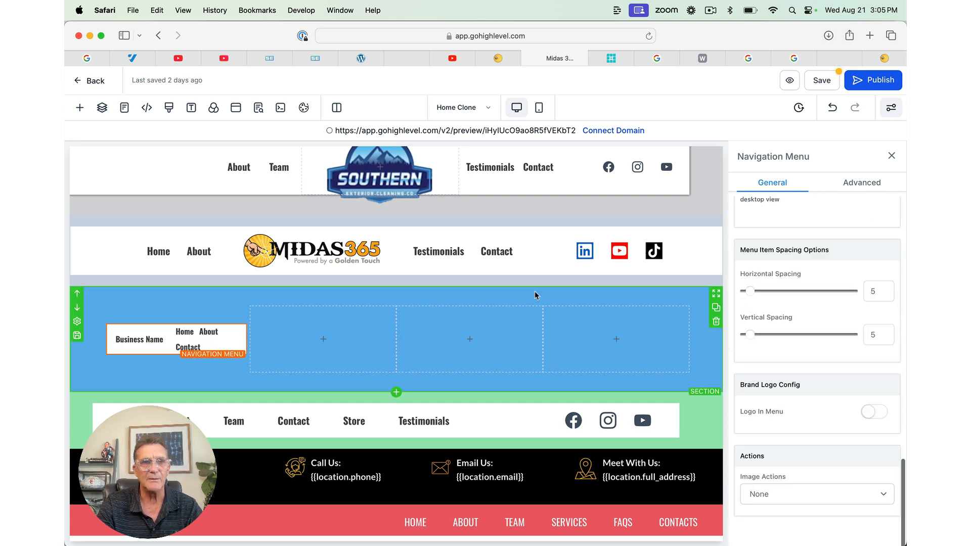
Step: Look through the navigation menu's general and advanced settings for the option controlling the Business Name headline
{"action": "left_click_drag", "start_coordinate": [129, 339], "coordinate": [206, 338]}
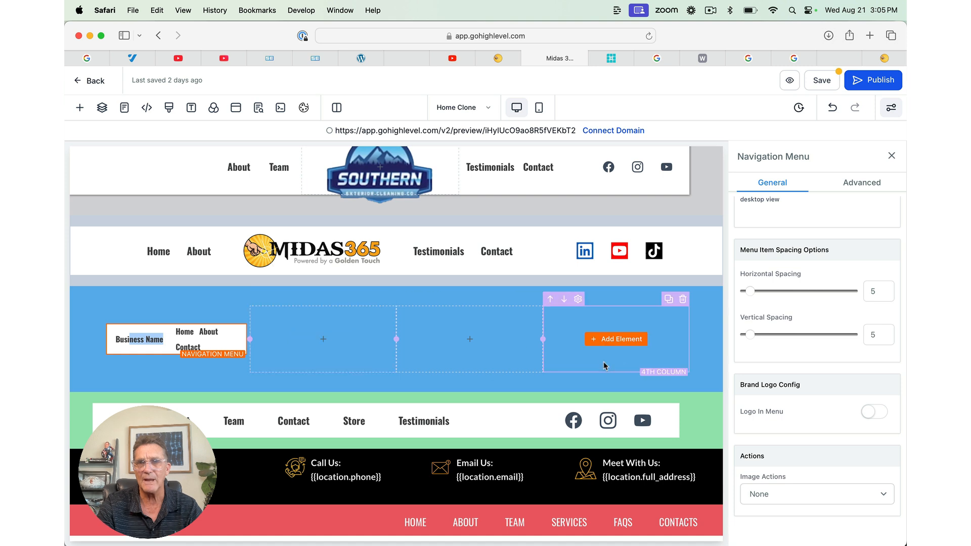
{"action": "scroll", "coordinate": [858, 403], "scroll_direction": "up", "scroll_amount": 5}
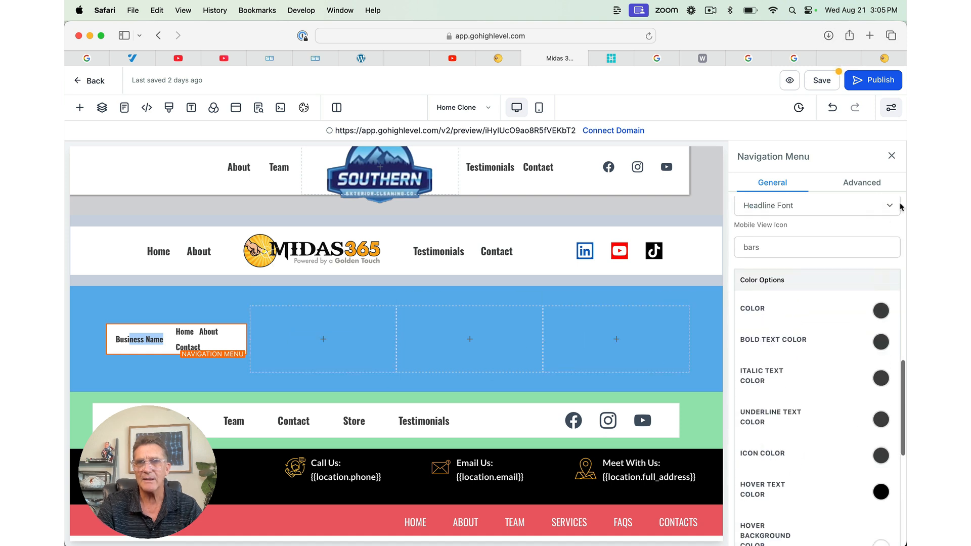
{"action": "left_click", "coordinate": [862, 183]}
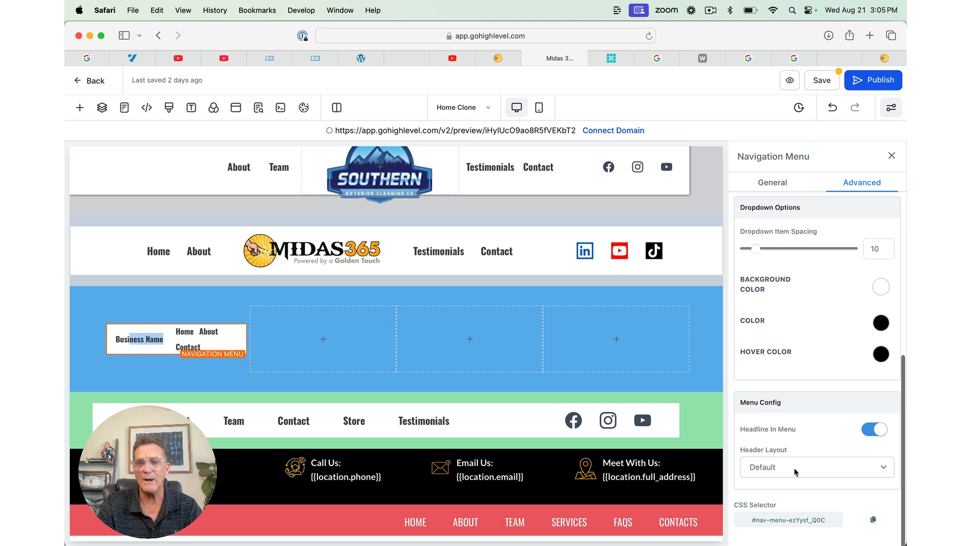
{"action": "scroll", "coordinate": [796, 472], "scroll_direction": "up", "scroll_amount": 6}
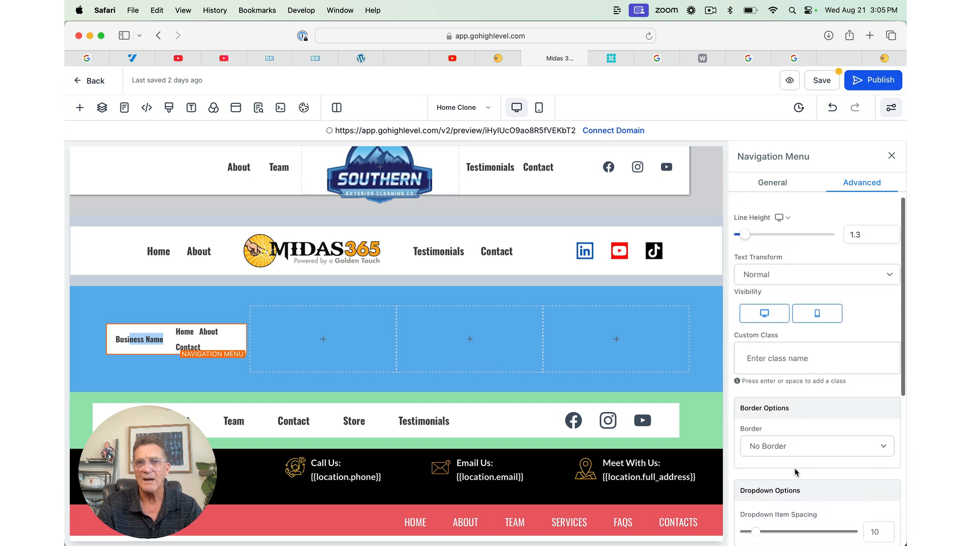
{"action": "left_click", "coordinate": [774, 184]}
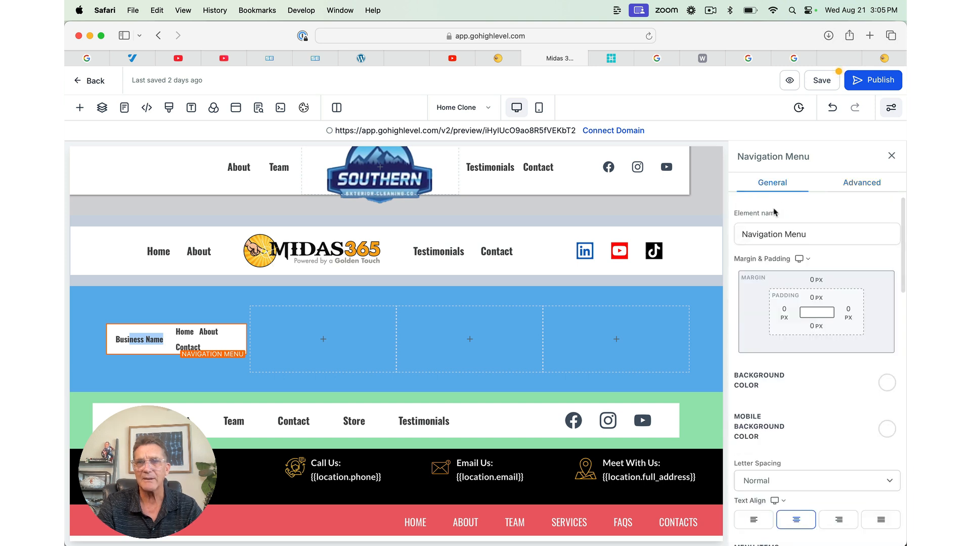
{"action": "scroll", "coordinate": [778, 236], "scroll_direction": "down", "scroll_amount": 4}
{"action": "scroll", "coordinate": [779, 236], "scroll_direction": "down", "scroll_amount": 10}
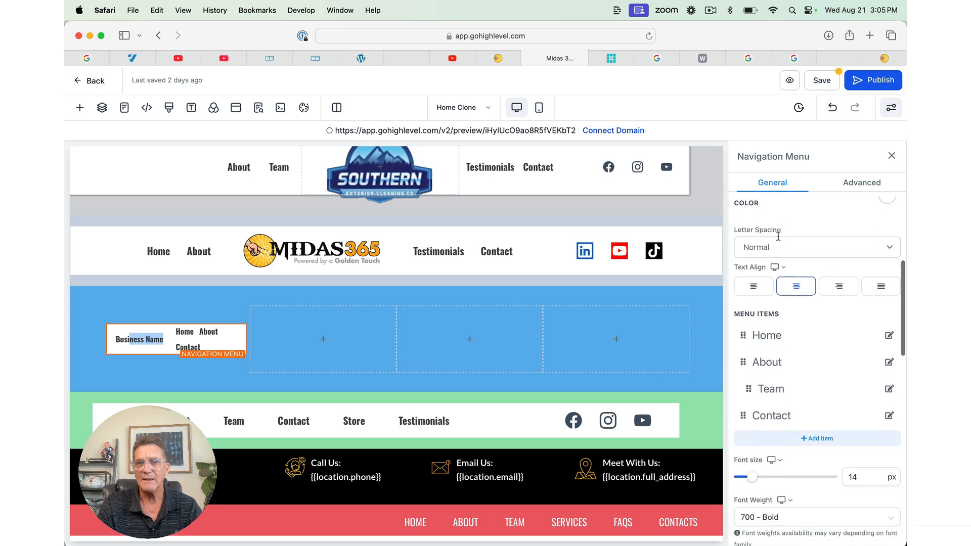
{"action": "scroll", "coordinate": [779, 236], "scroll_direction": "down", "scroll_amount": 10}
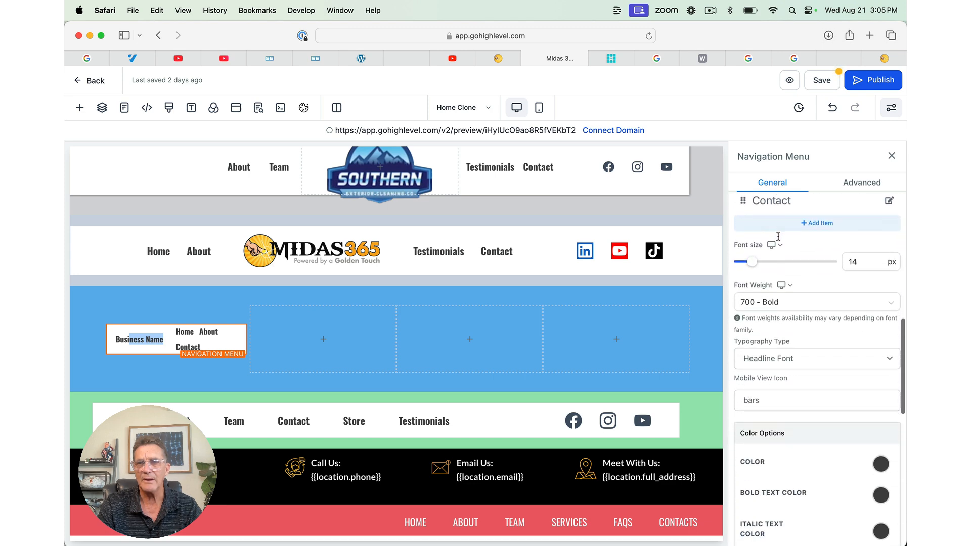
{"action": "scroll", "coordinate": [779, 236], "scroll_direction": "down", "scroll_amount": 5}
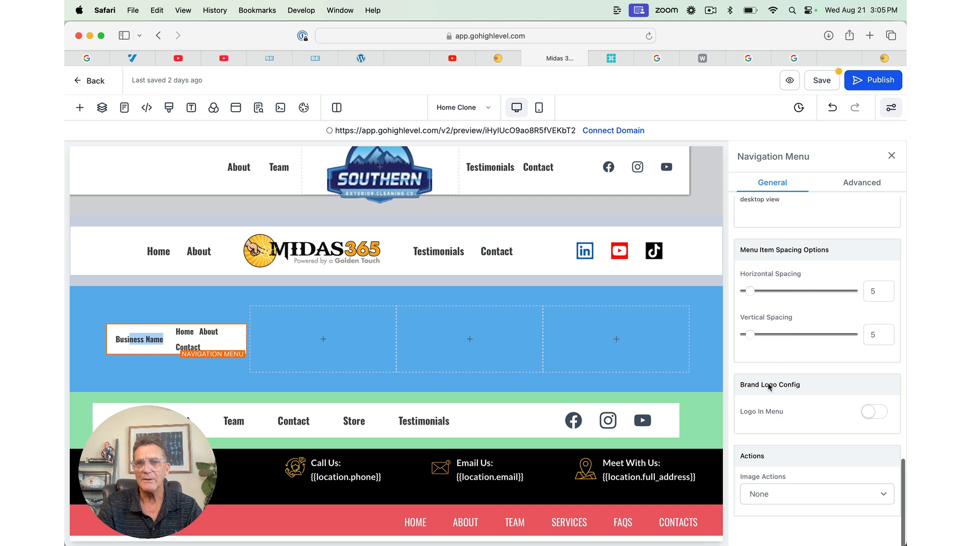
{"action": "left_click", "coordinate": [144, 338]}
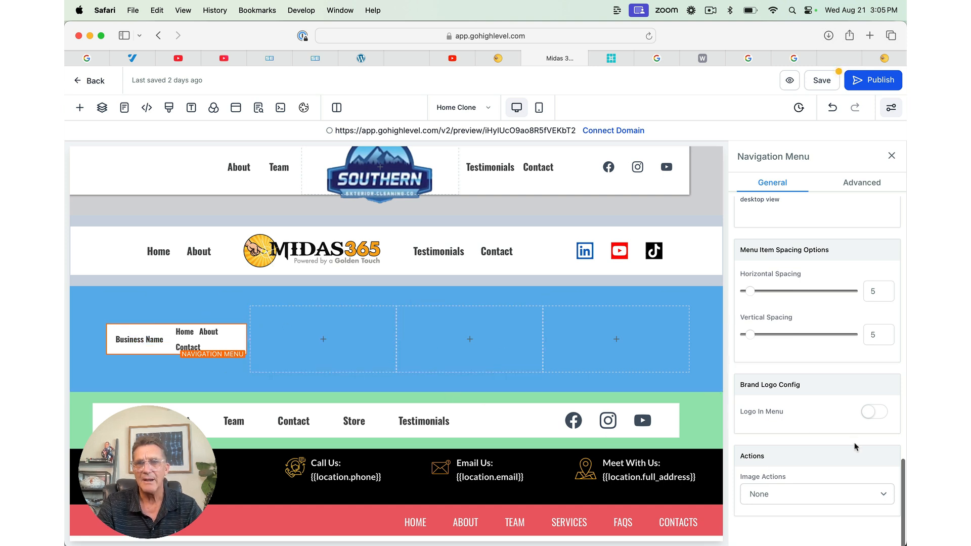
{"action": "scroll", "coordinate": [855, 447], "scroll_direction": "up", "scroll_amount": 10}
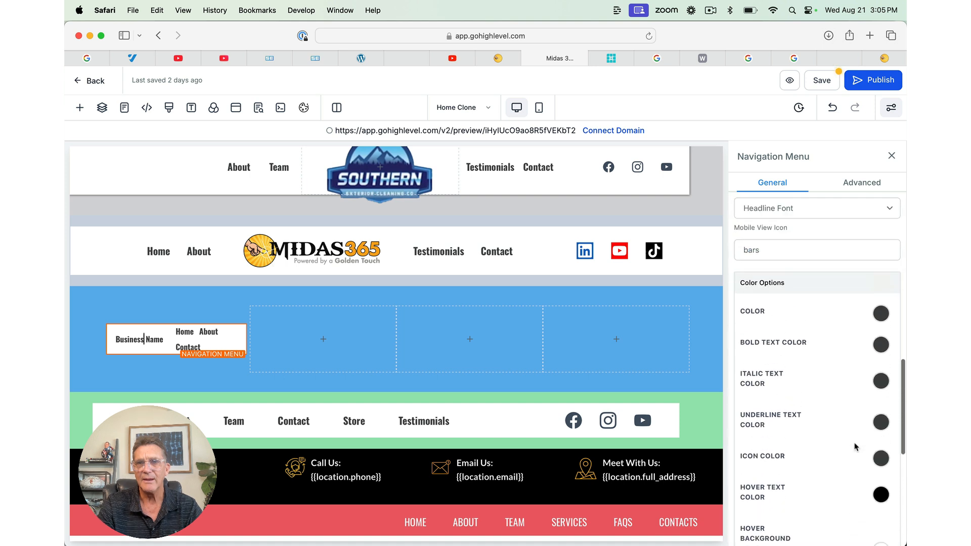
{"action": "scroll", "coordinate": [855, 447], "scroll_direction": "up", "scroll_amount": 10}
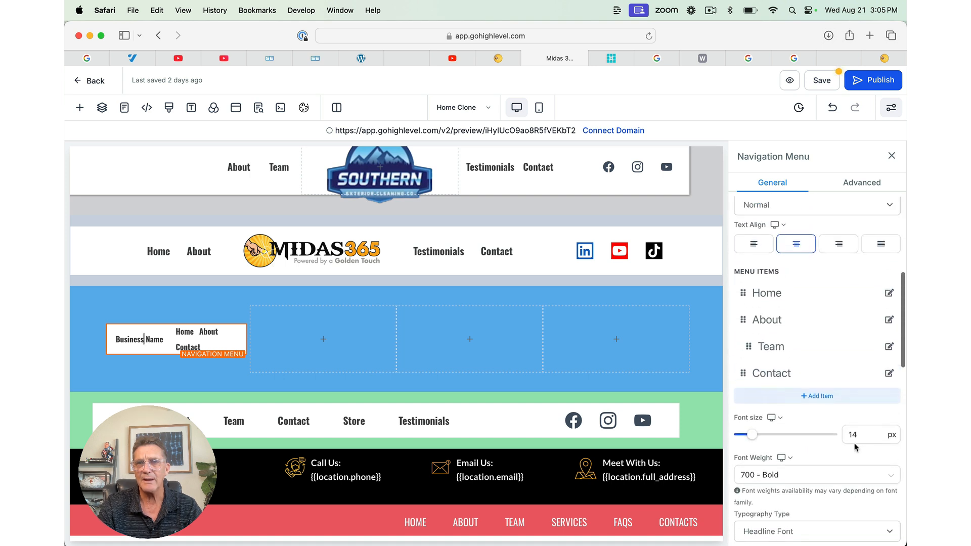
{"action": "scroll", "coordinate": [855, 447], "scroll_direction": "up", "scroll_amount": 10}
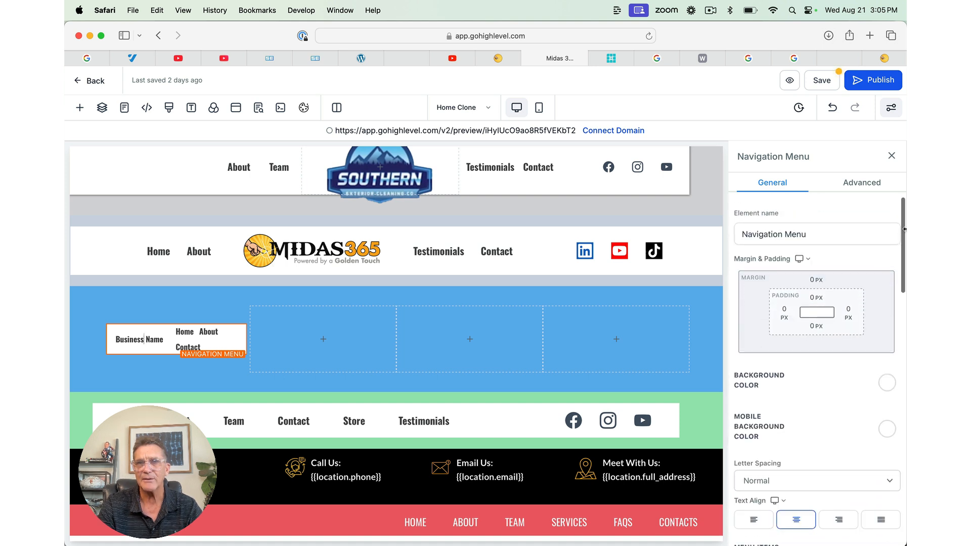
Step: Turn off the headline in the blue section's navigation menu to remove the Business Name text
{"action": "left_click", "coordinate": [873, 183]}
{"action": "left_click", "coordinate": [863, 227]}
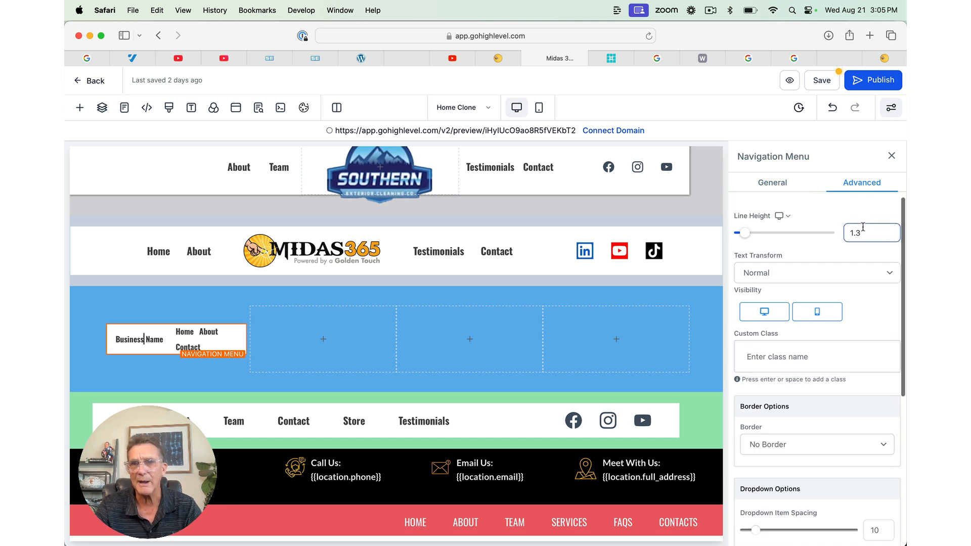
{"action": "scroll", "coordinate": [863, 227], "scroll_direction": "down", "scroll_amount": 5}
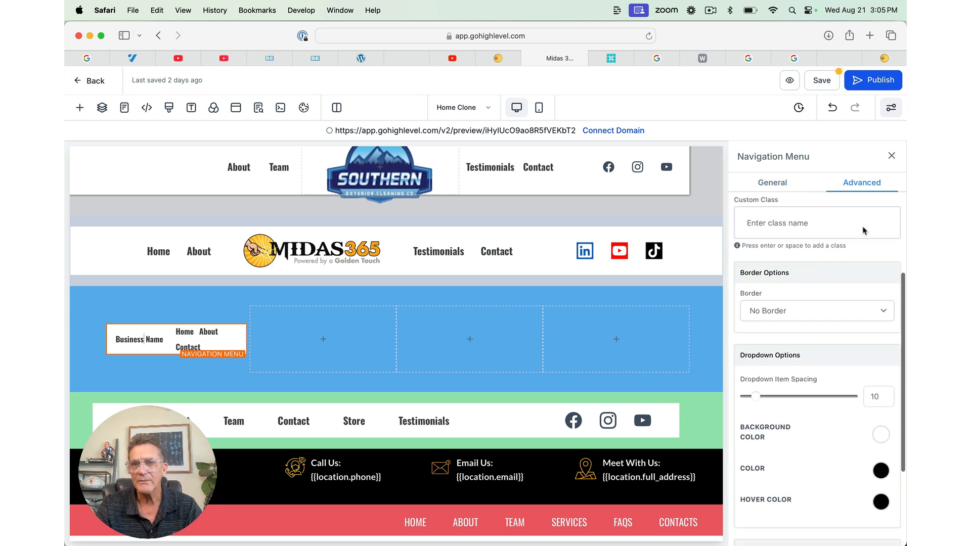
{"action": "scroll", "coordinate": [864, 230], "scroll_direction": "down", "scroll_amount": 5}
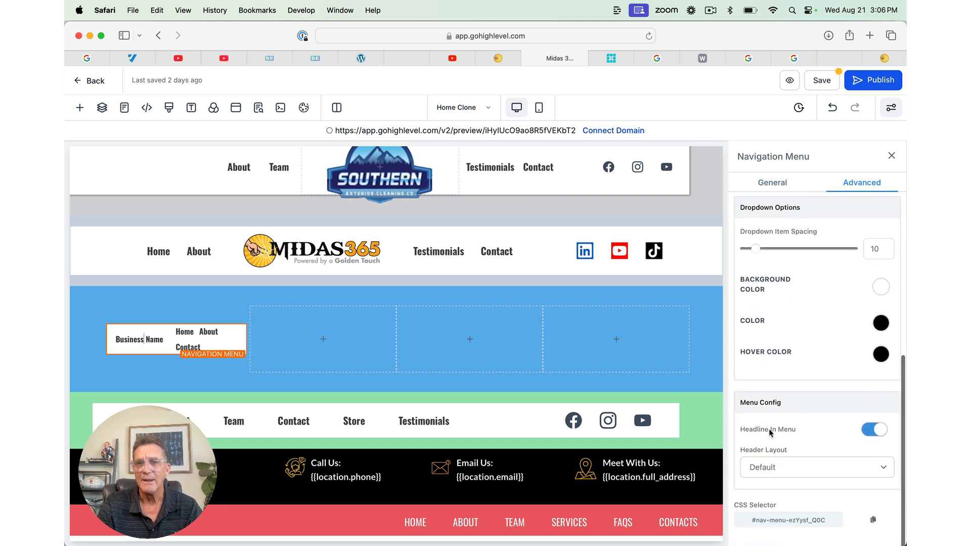
{"action": "left_click", "coordinate": [870, 430]}
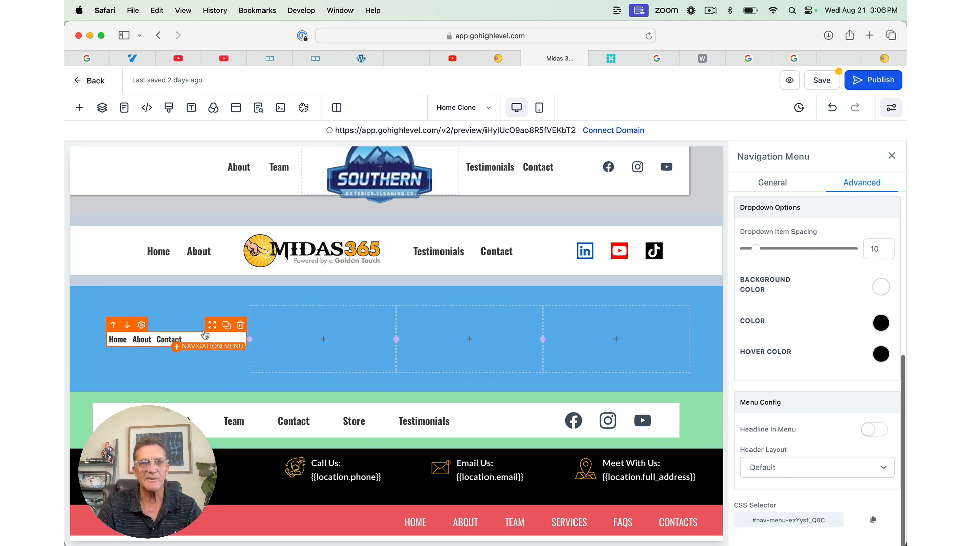
Step: Set the navigation menu's text alignment to right and its header layout to reverse
{"action": "left_click", "coordinate": [773, 183]}
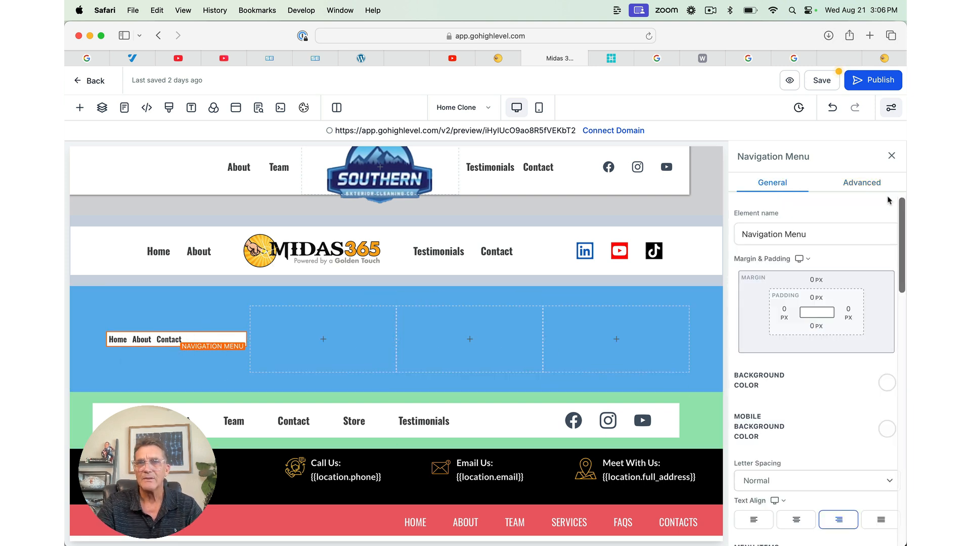
{"action": "left_click", "coordinate": [864, 186]}
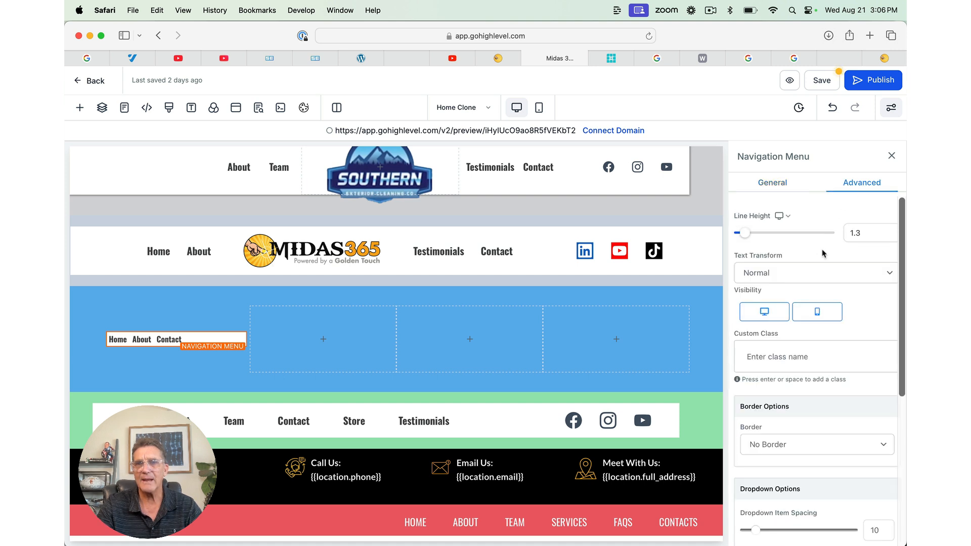
{"action": "scroll", "coordinate": [823, 253], "scroll_direction": "down", "scroll_amount": 1}
{"action": "scroll", "coordinate": [823, 253], "scroll_direction": "down", "scroll_amount": 5}
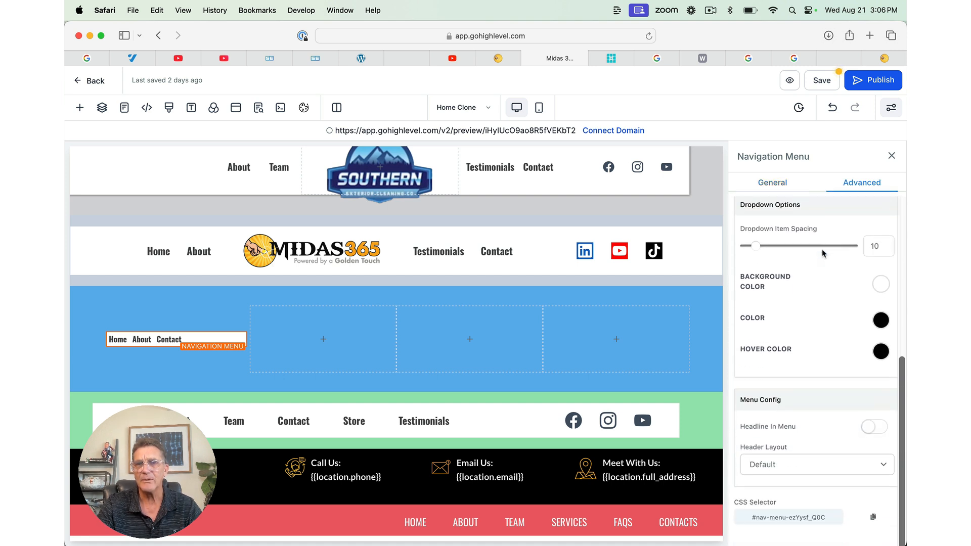
{"action": "left_click", "coordinate": [767, 472]}
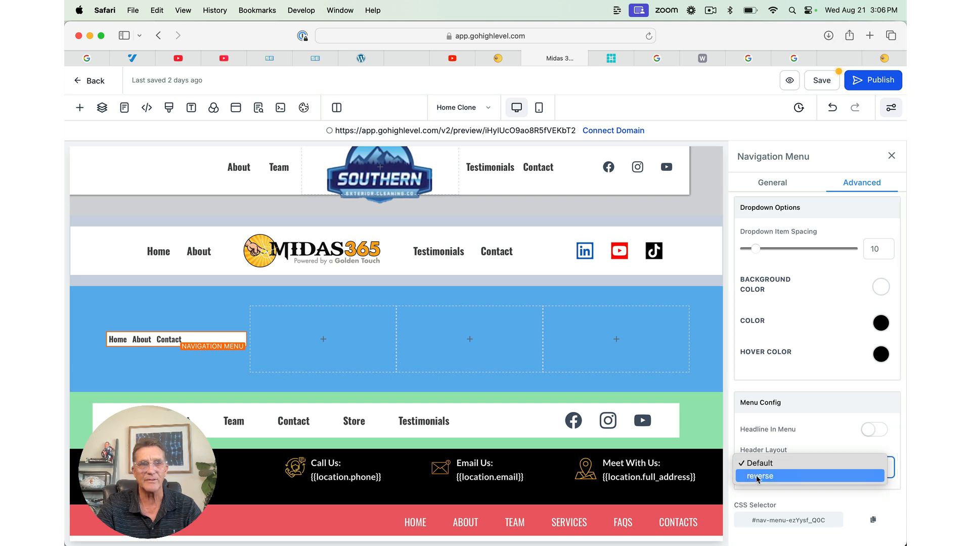
{"action": "left_click", "coordinate": [759, 477]}
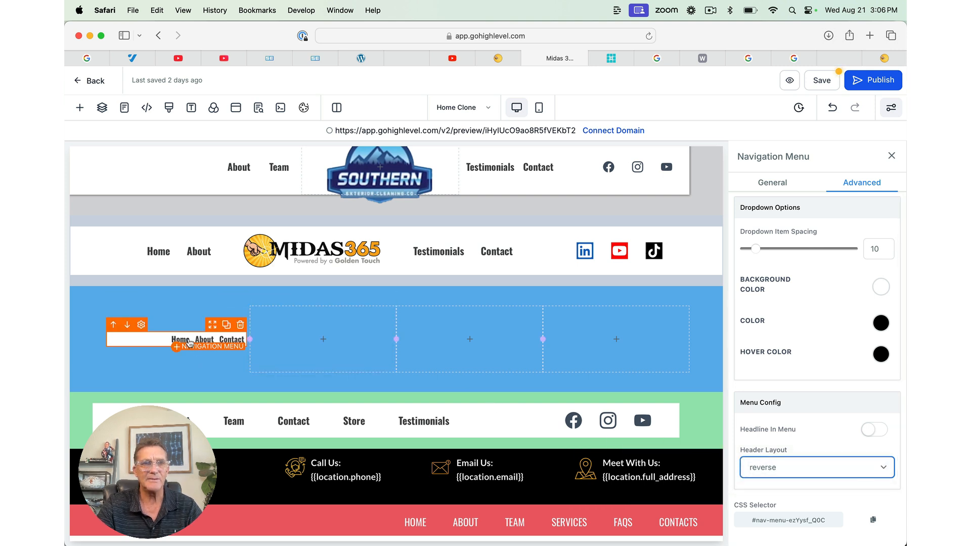
Step: Insert an Image element into the 2nd column of the blue section's row
{"action": "left_click", "coordinate": [329, 339]}
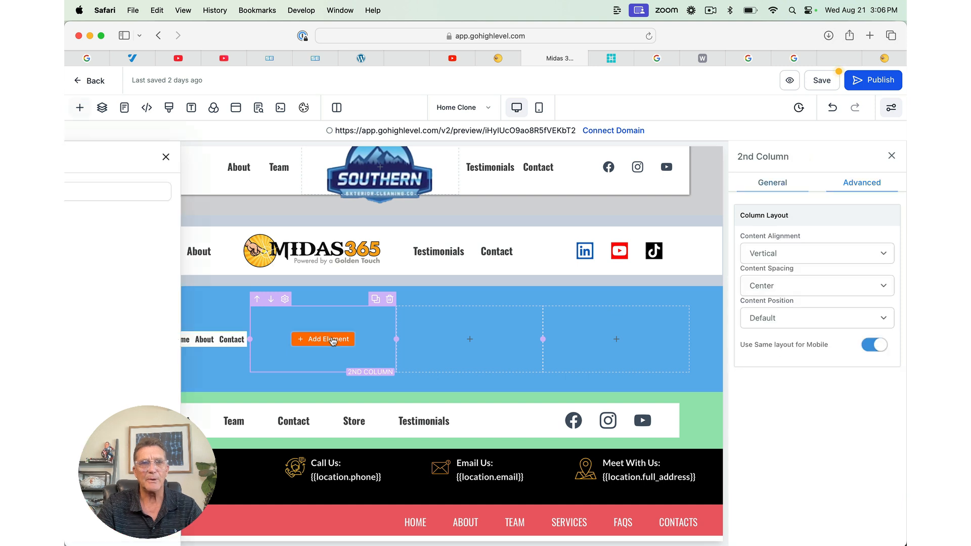
{"action": "left_click_drag", "start_coordinate": [213, 190], "coordinate": [175, 189]}
{"action": "type", "text": "imager"}
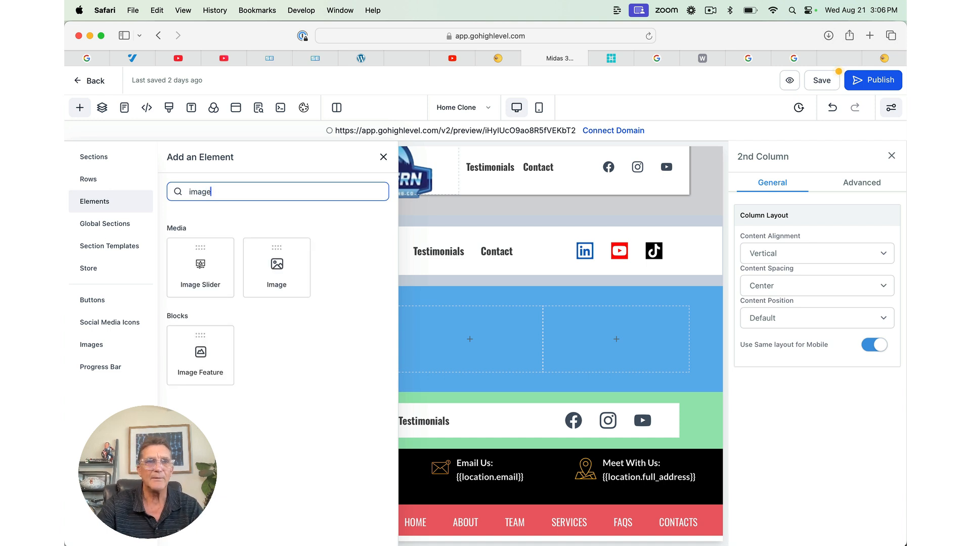
{"action": "left_click_drag", "start_coordinate": [267, 268], "coordinate": [324, 370]}
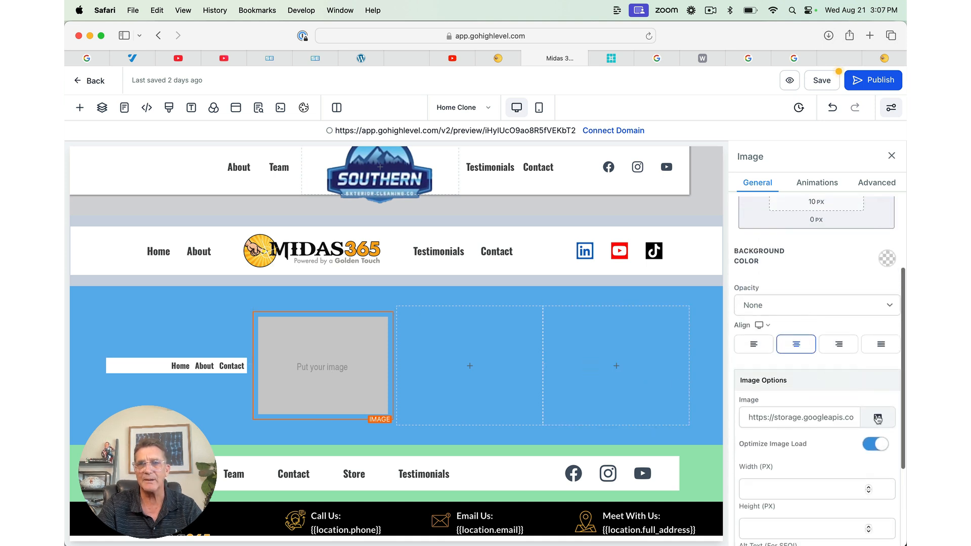
Step: Replace the 2nd column's placeholder image with the white-lettered Midas365 logo from Media Storage
{"action": "left_click", "coordinate": [879, 419]}
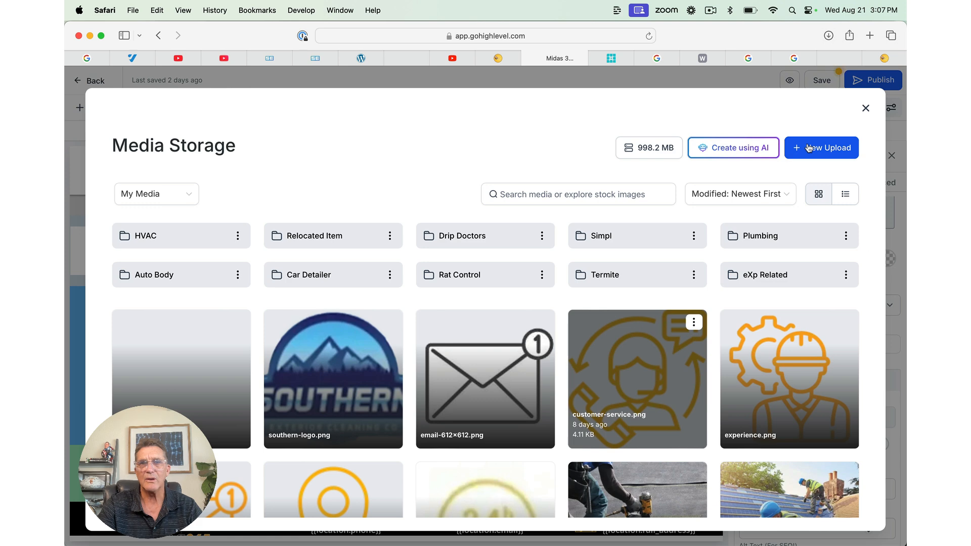
{"action": "left_click", "coordinate": [801, 149]}
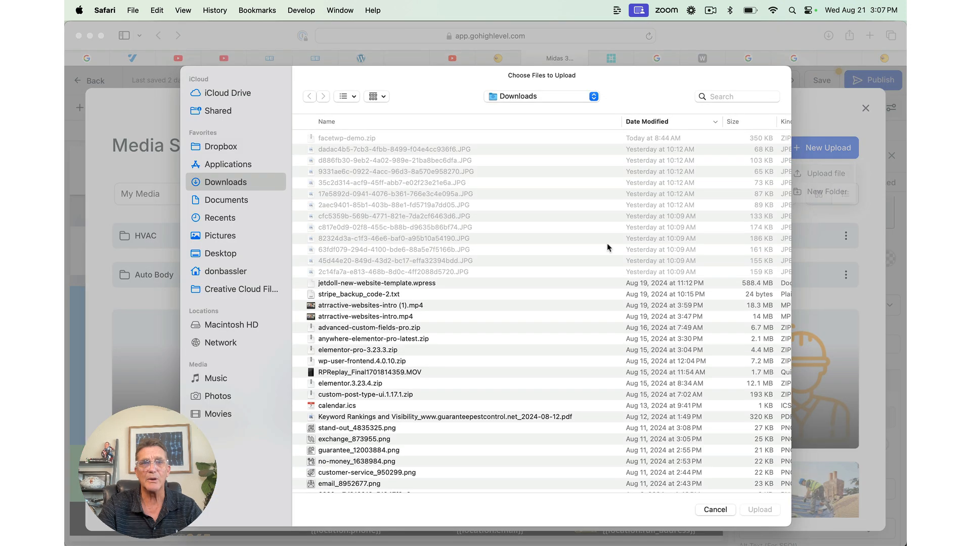
{"action": "left_click", "coordinate": [709, 510]}
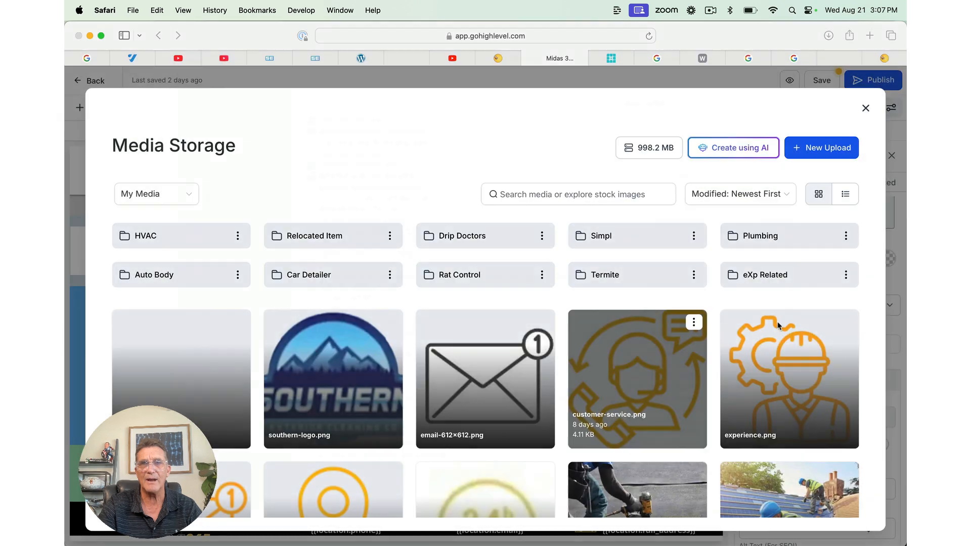
{"action": "scroll", "coordinate": [645, 279], "scroll_direction": "down", "scroll_amount": 5}
{"action": "scroll", "coordinate": [647, 279], "scroll_direction": "down", "scroll_amount": 12}
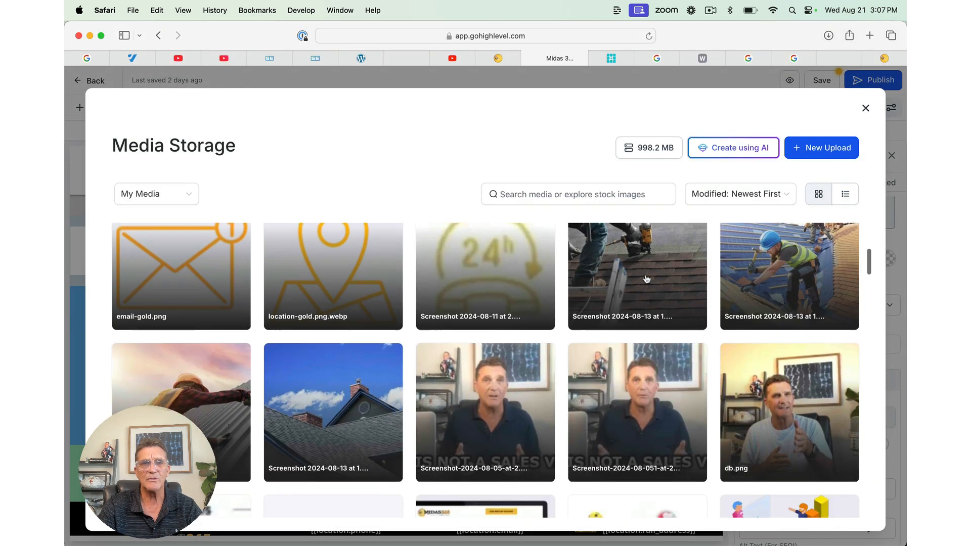
{"action": "scroll", "coordinate": [647, 279], "scroll_direction": "down", "scroll_amount": 15}
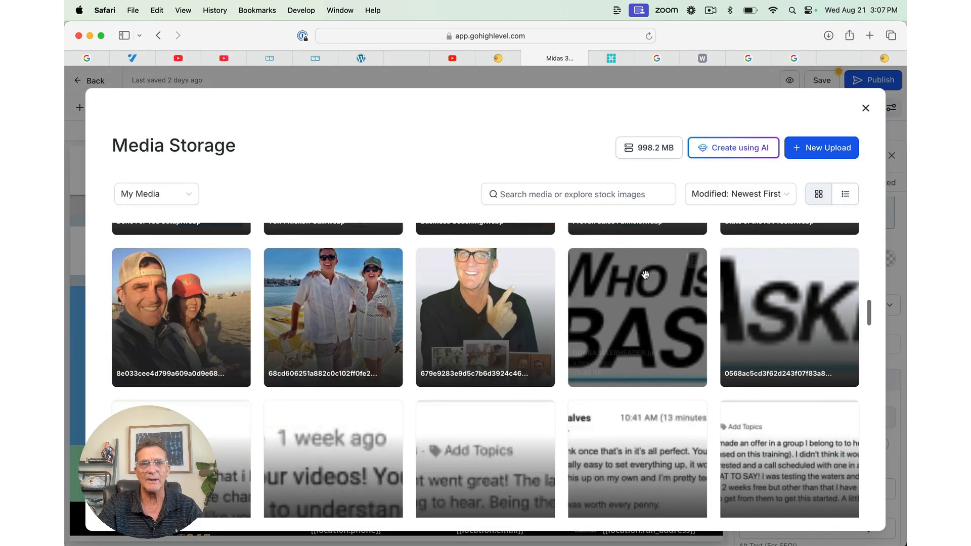
{"action": "scroll", "coordinate": [645, 274], "scroll_direction": "down", "scroll_amount": 5}
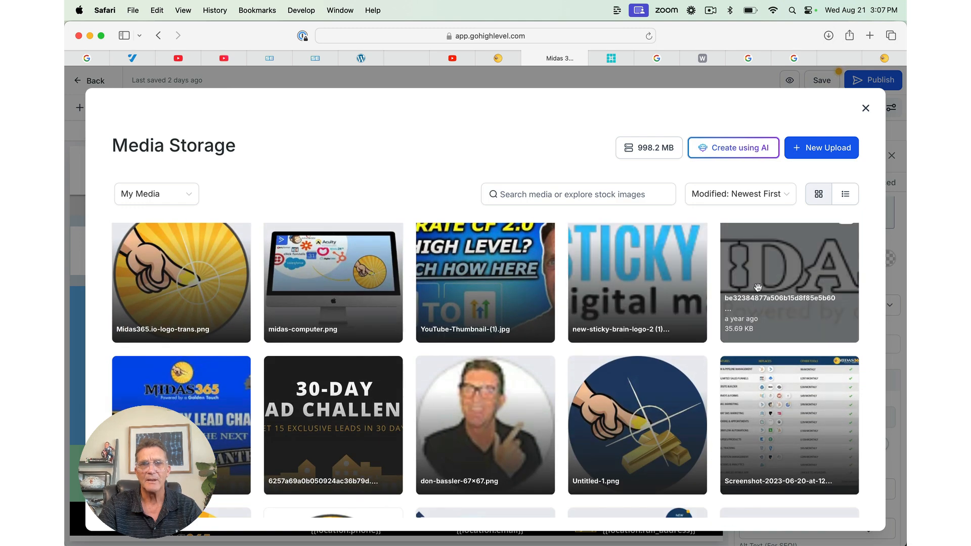
{"action": "left_click", "coordinate": [758, 287]}
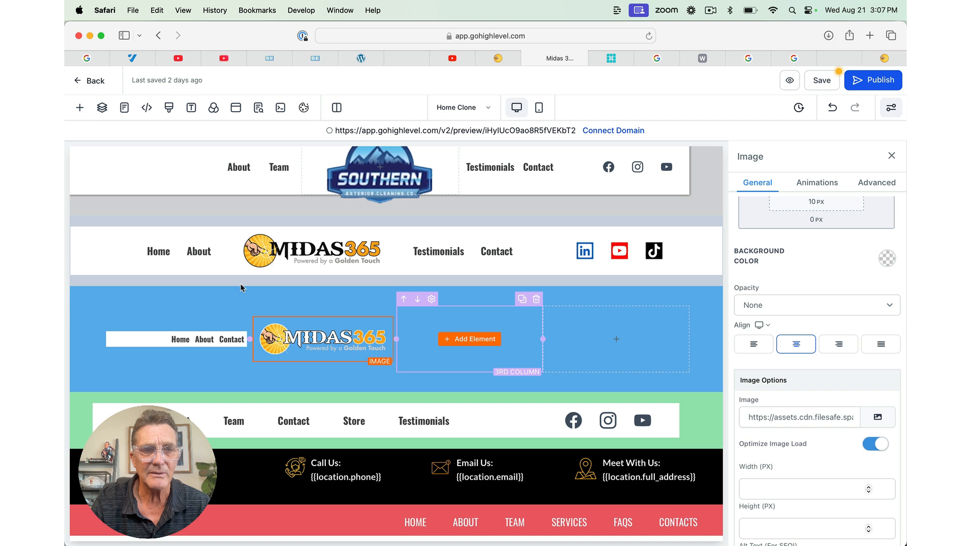
{"action": "mouse_move", "coordinate": [204, 337]}
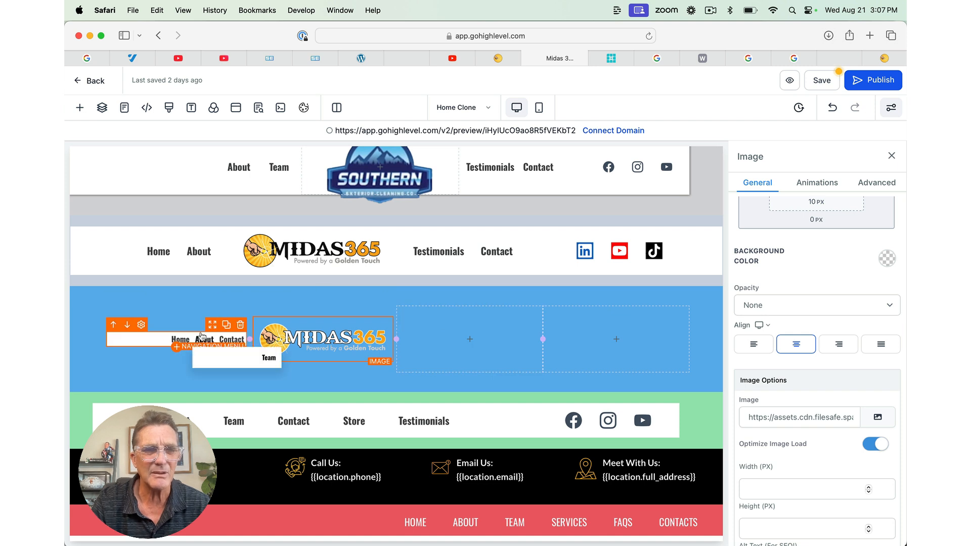
Step: Place a duplicate of the blue section's navigation menu in the 3rd column and set its header layout to Default
{"action": "left_click", "coordinate": [225, 325]}
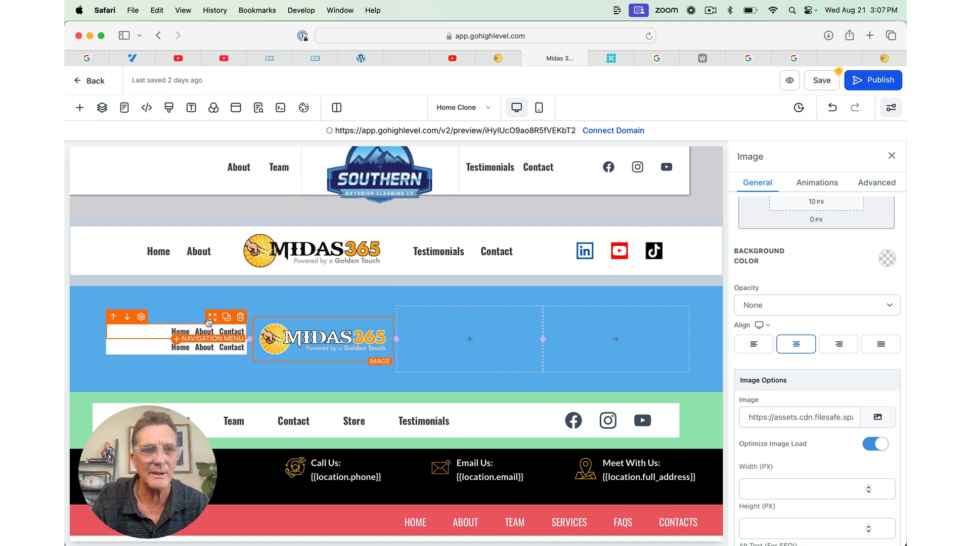
{"action": "left_click_drag", "start_coordinate": [212, 317], "coordinate": [480, 354]}
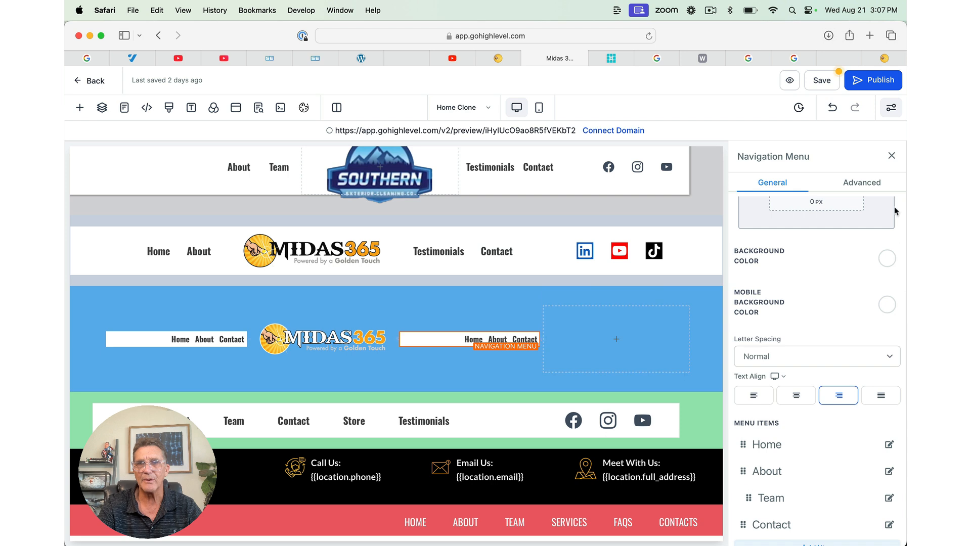
{"action": "left_click", "coordinate": [852, 188]}
{"action": "scroll", "coordinate": [839, 256], "scroll_direction": "down", "scroll_amount": 5}
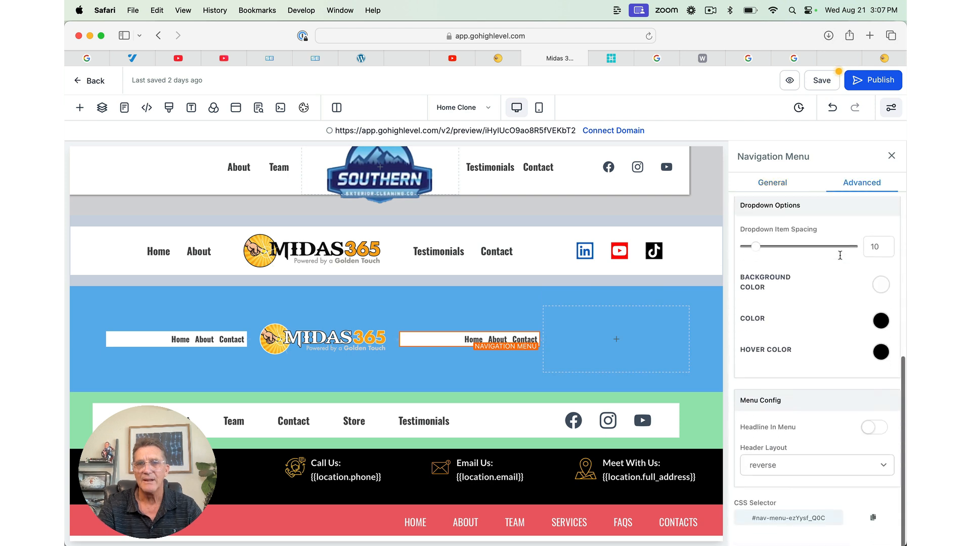
{"action": "left_click", "coordinate": [784, 467]}
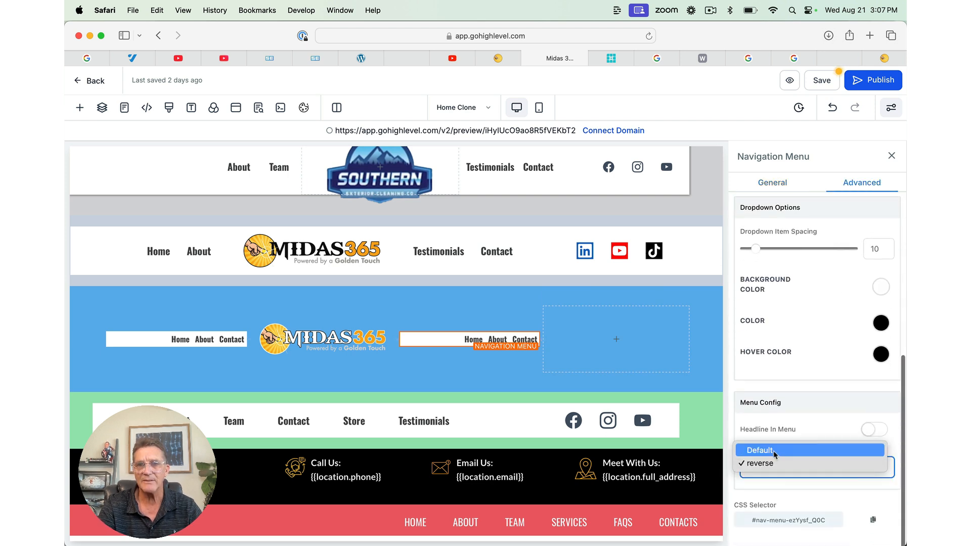
{"action": "left_click", "coordinate": [774, 450]}
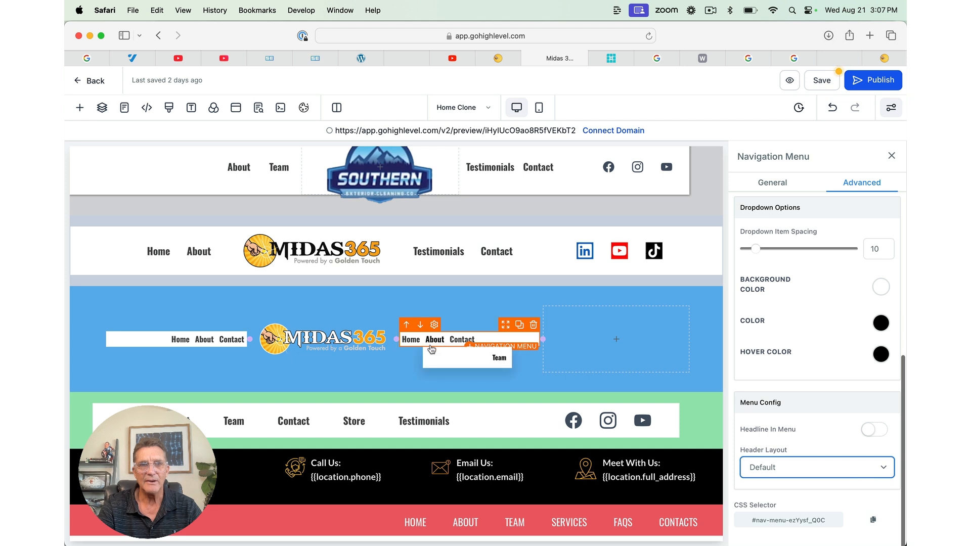
Step: Widen the blue row's 2nd column slightly to enlarge the Midas365 logo
{"action": "left_click_drag", "start_coordinate": [396, 340], "coordinate": [413, 338]}
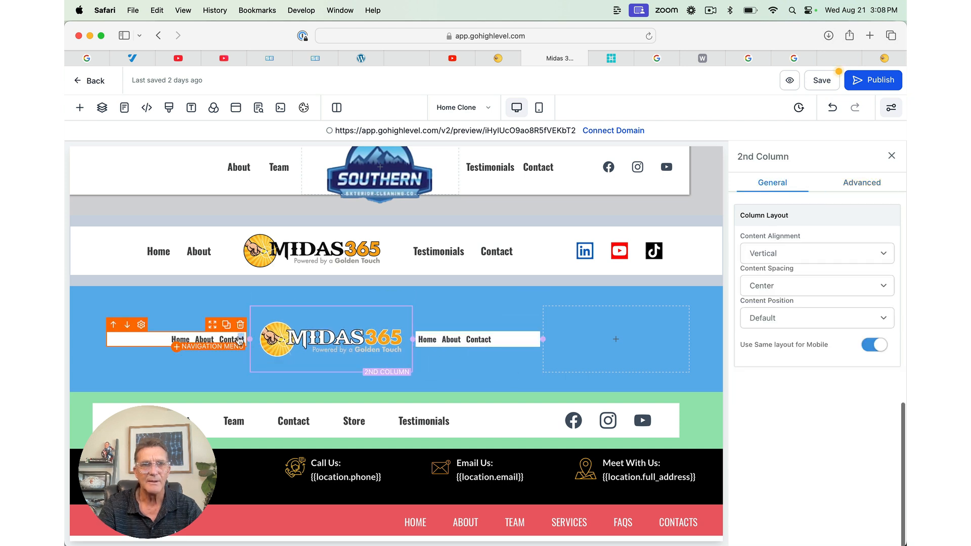
{"action": "left_click", "coordinate": [238, 343]}
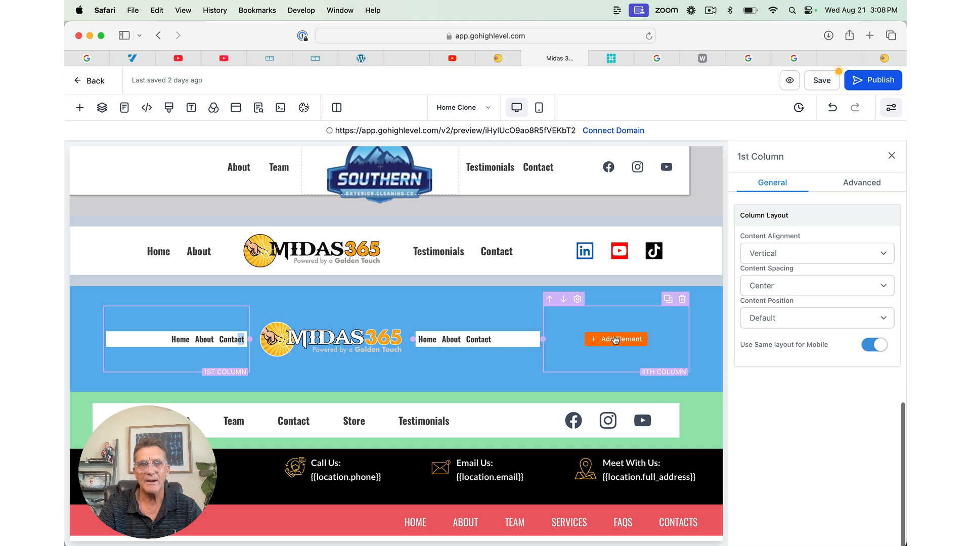
Step: Search the elements for "soc" and insert a Social Icons element into the blue row's empty 4th column
{"action": "left_click", "coordinate": [615, 340]}
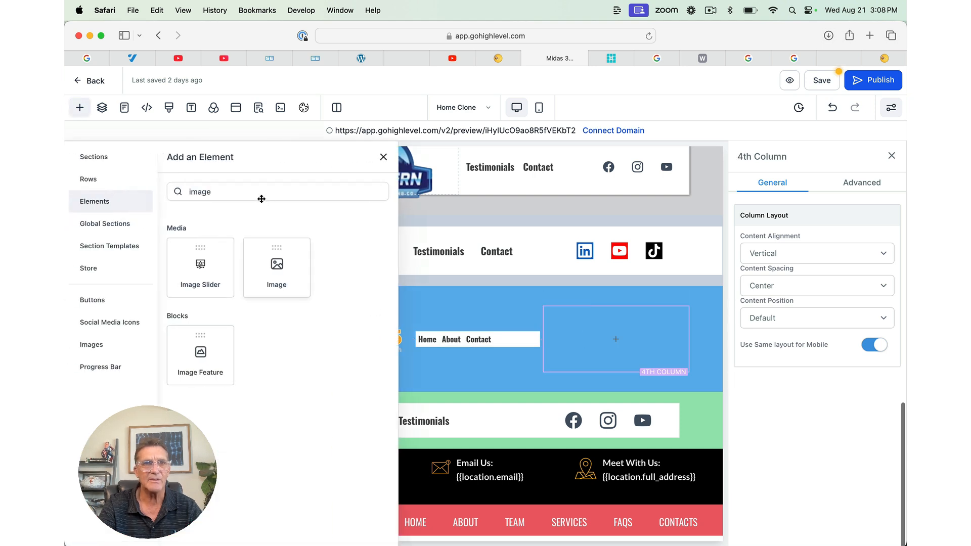
{"action": "double_click", "coordinate": [258, 191]}
{"action": "type", "text": "soc"}
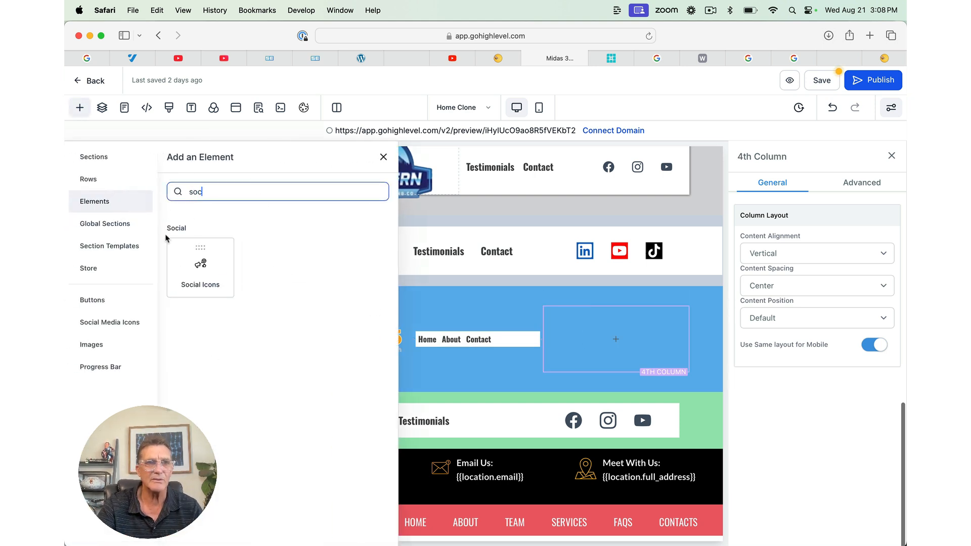
{"action": "left_click", "coordinate": [203, 271]}
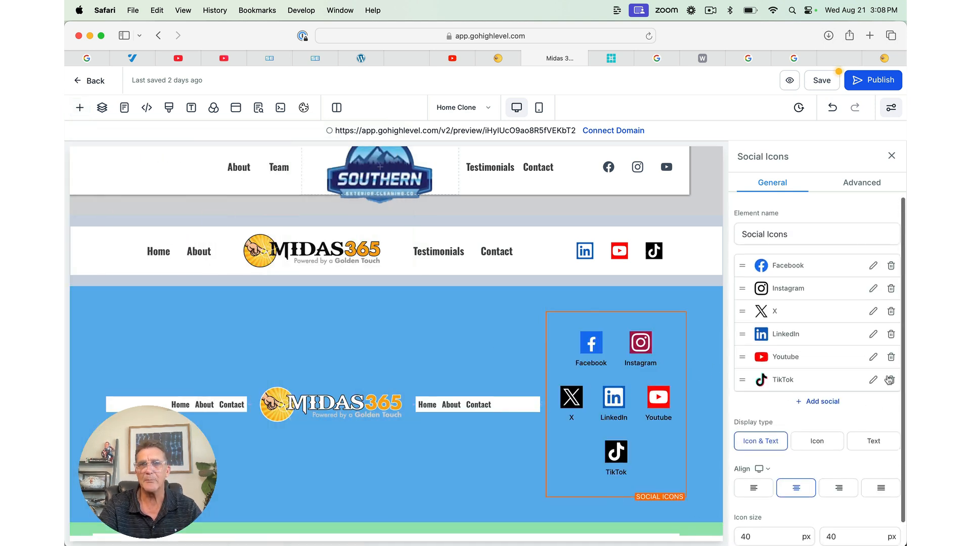
Step: Set the new social icons' size to 10 px wide and 10 px high
{"action": "scroll", "coordinate": [888, 381], "scroll_direction": "down", "scroll_amount": 2}
{"action": "left_click", "coordinate": [741, 501]}
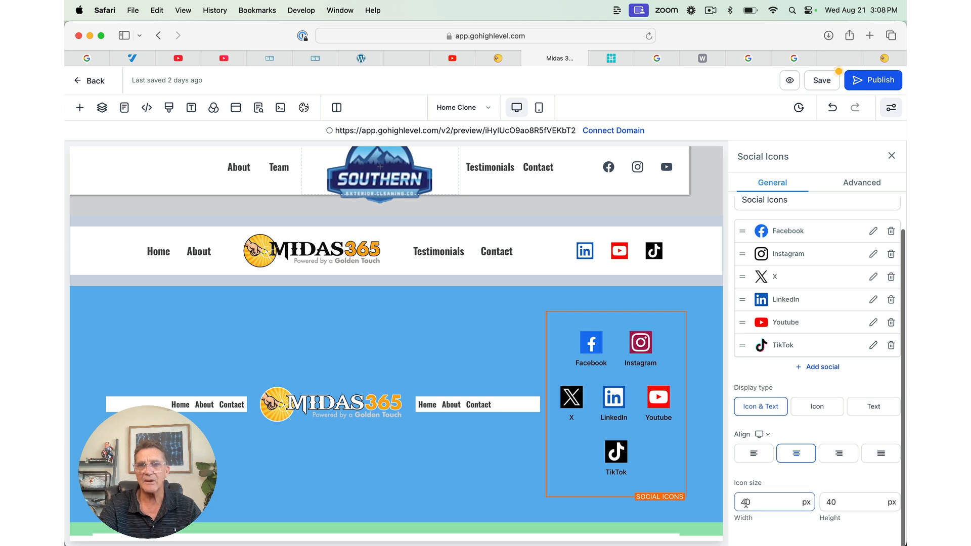
{"action": "type", "text": "1"}
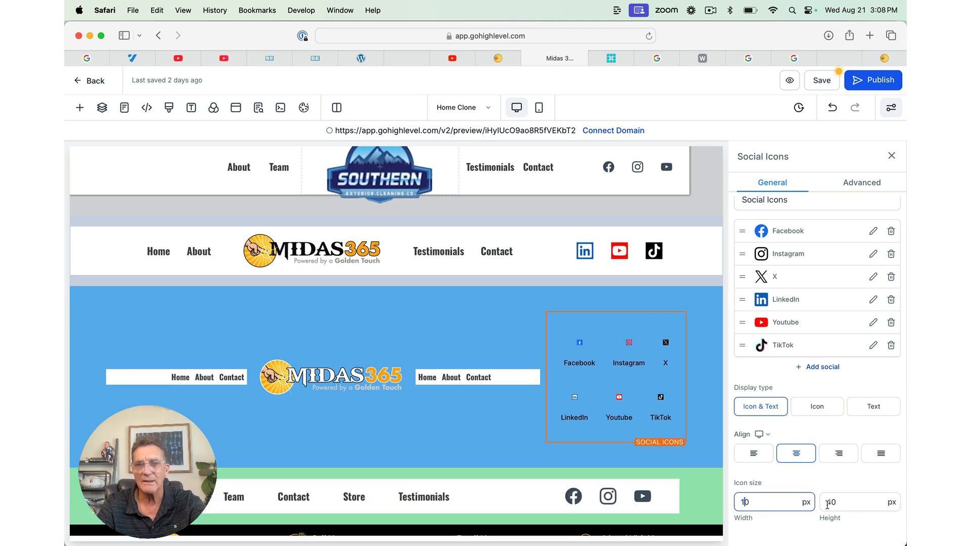
{"action": "left_click", "coordinate": [822, 502]}
{"action": "type", "text": "1"}
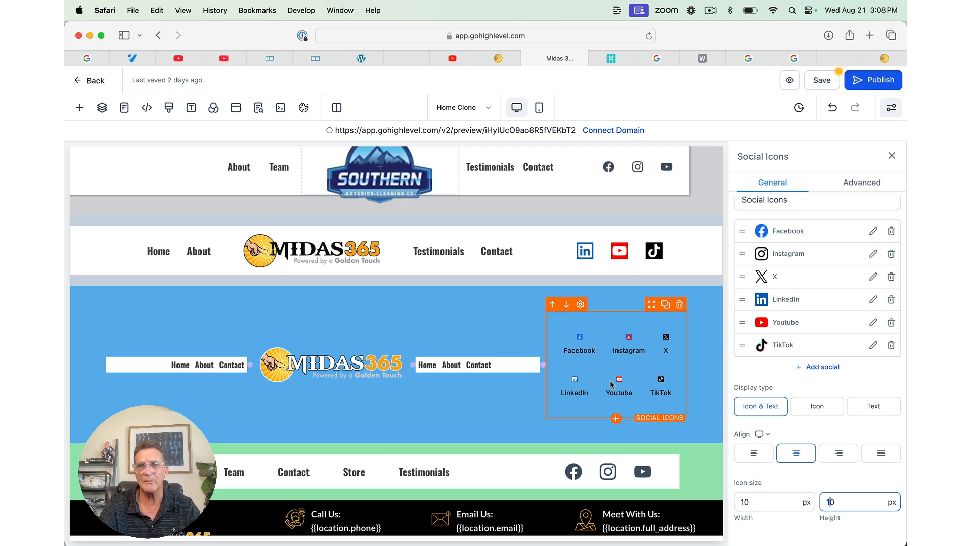
Step: Delete the TikTok, Youtube and X entries from the blue section's social icons
{"action": "left_click", "coordinate": [892, 346]}
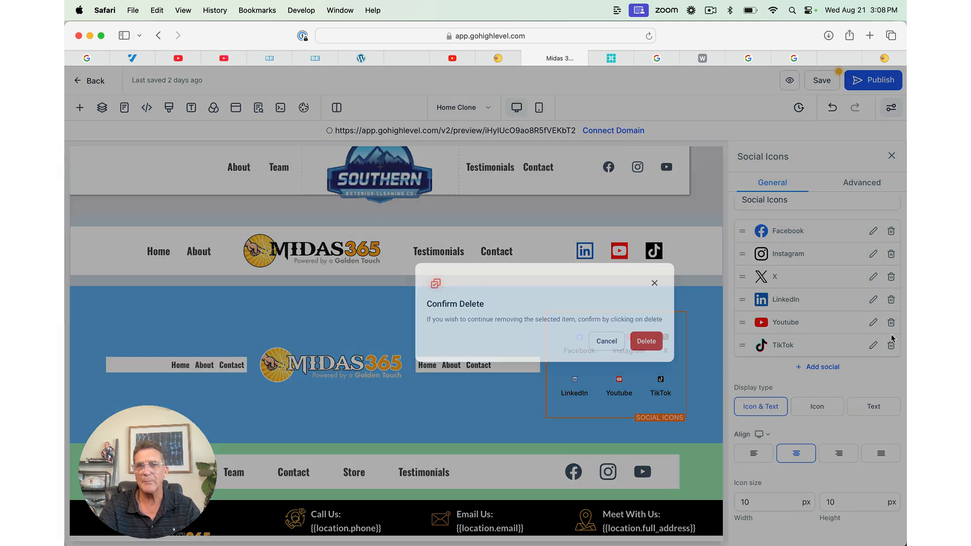
{"action": "left_click", "coordinate": [603, 340]}
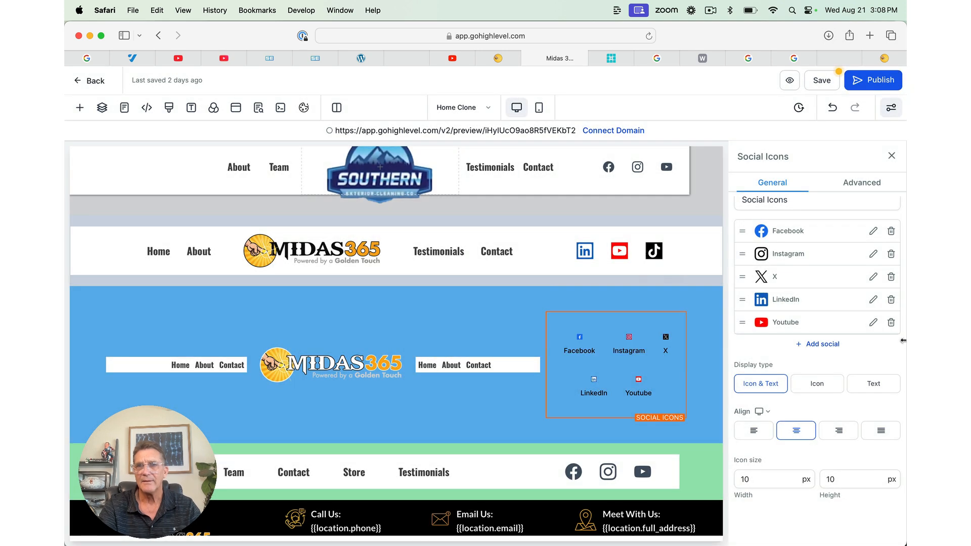
{"action": "left_click", "coordinate": [891, 323]}
{"action": "left_click", "coordinate": [613, 340]}
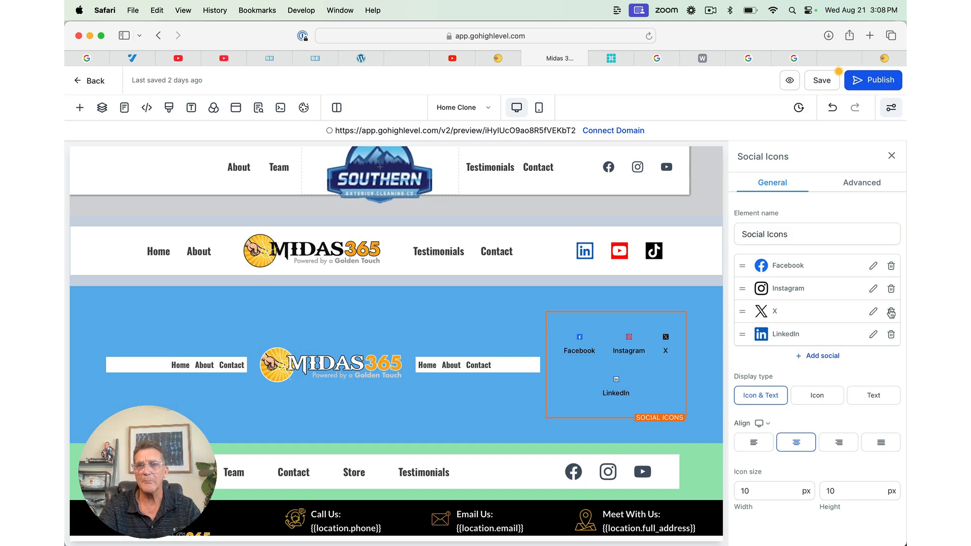
{"action": "left_click", "coordinate": [892, 312]}
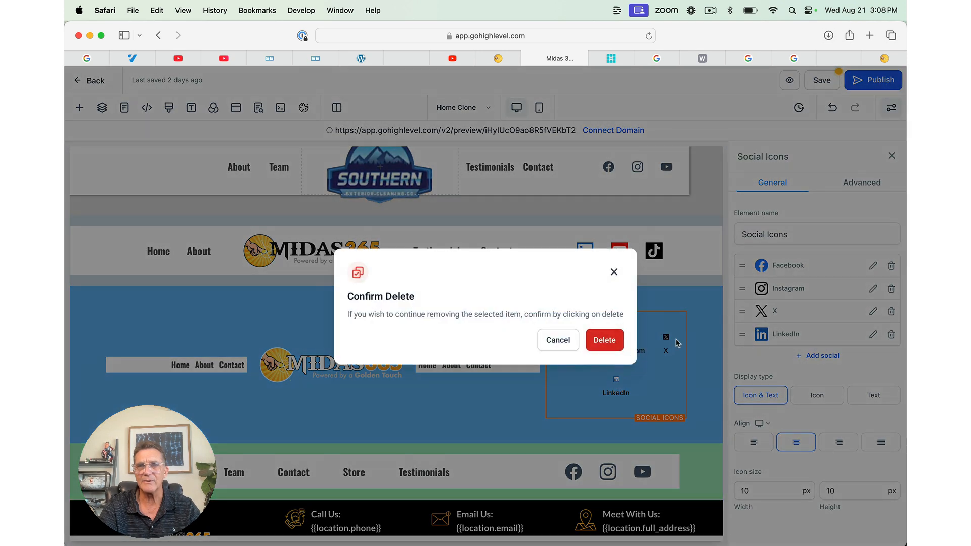
{"action": "left_click", "coordinate": [622, 339]}
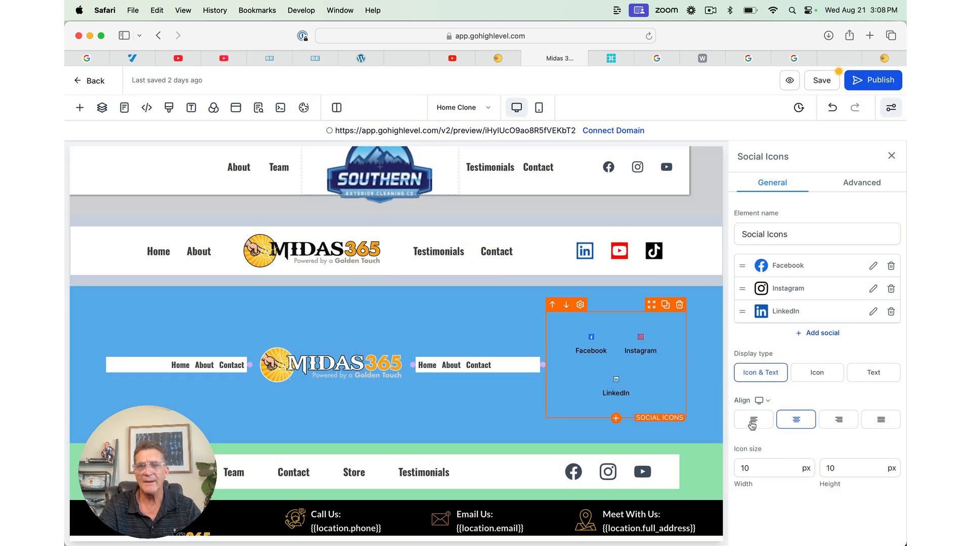
Step: Set the blue section's social icon size to 30 px wide and 30 px high
{"action": "left_click", "coordinate": [743, 468]}
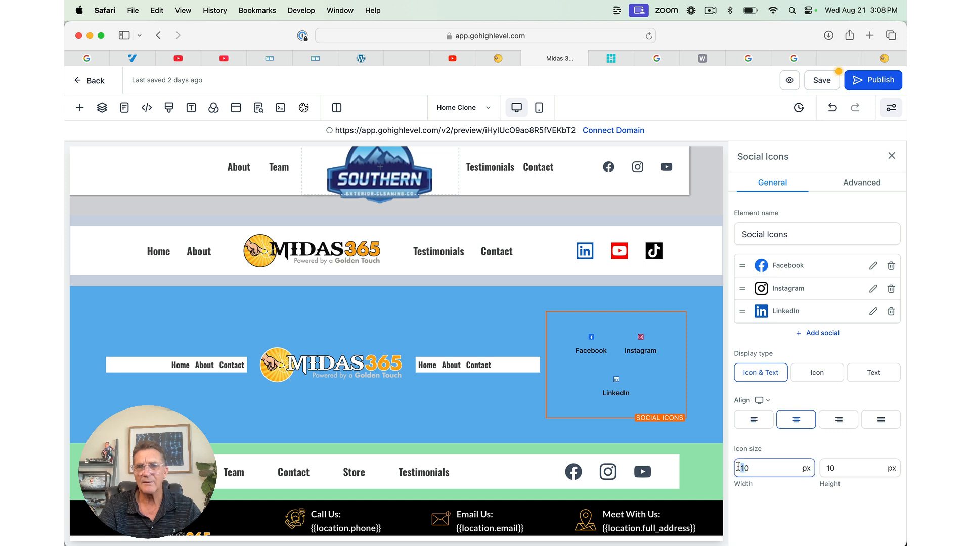
{"action": "type", "text": "3"}
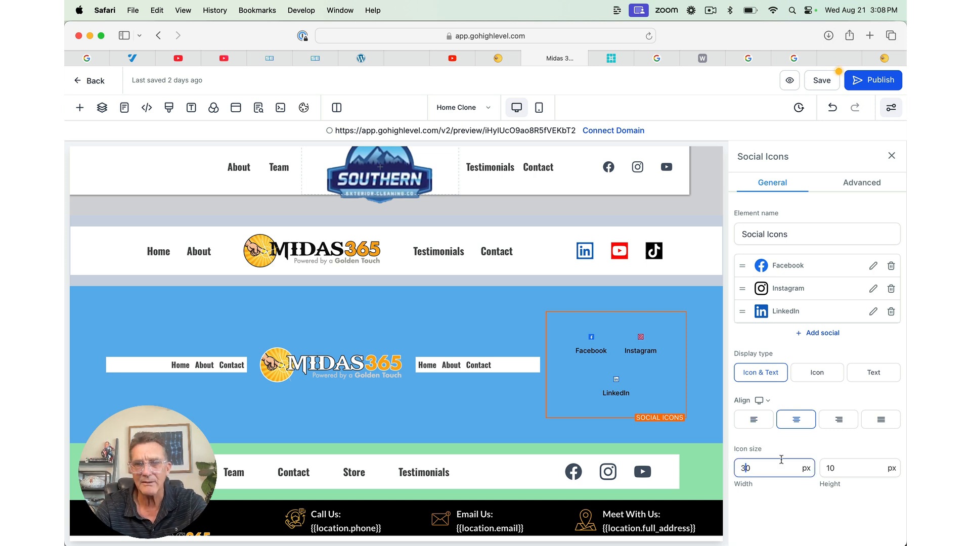
{"action": "left_click", "coordinate": [830, 468]}
{"action": "key", "text": "BackSpace"}
{"action": "type", "text": "3"}
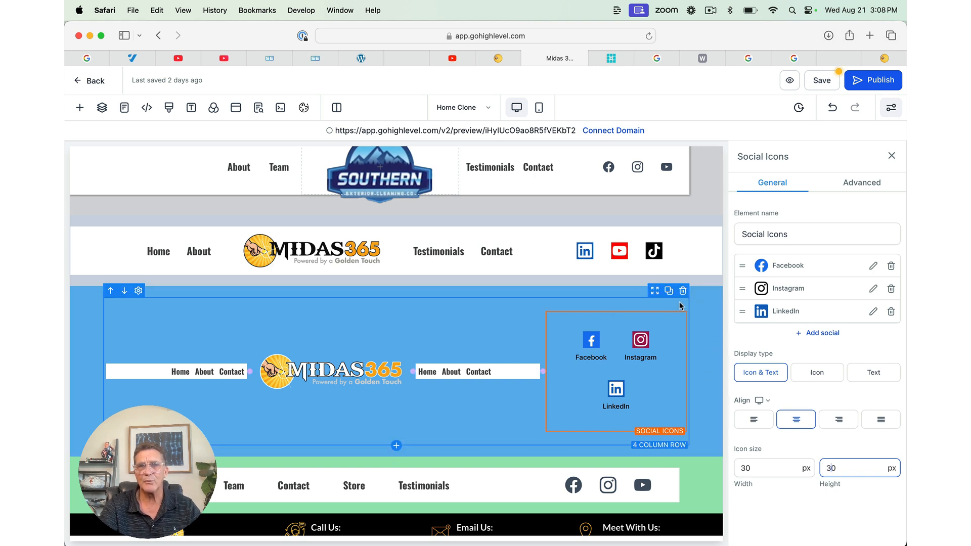
Step: Set the blue section's right and left padding to 10 px
{"action": "left_click", "coordinate": [702, 307]}
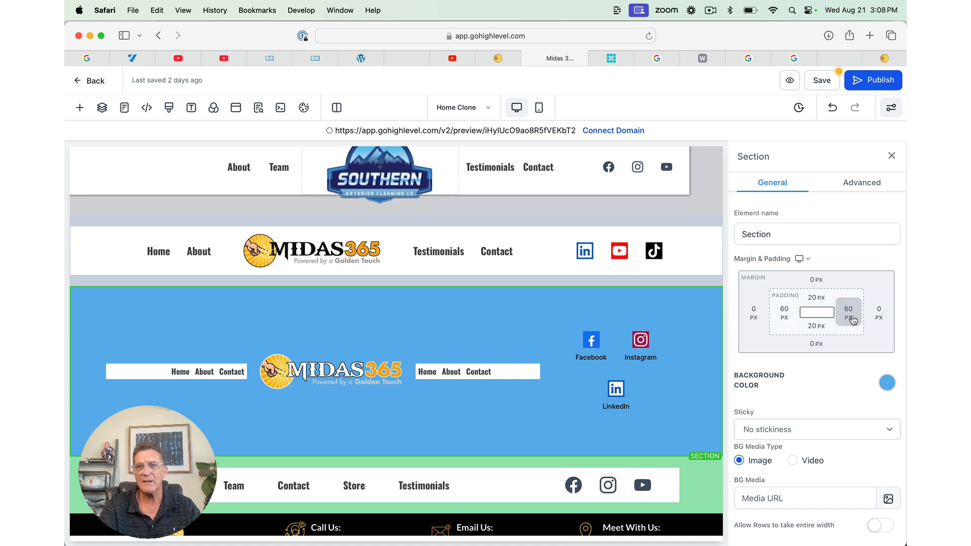
{"action": "left_click", "coordinate": [849, 315]}
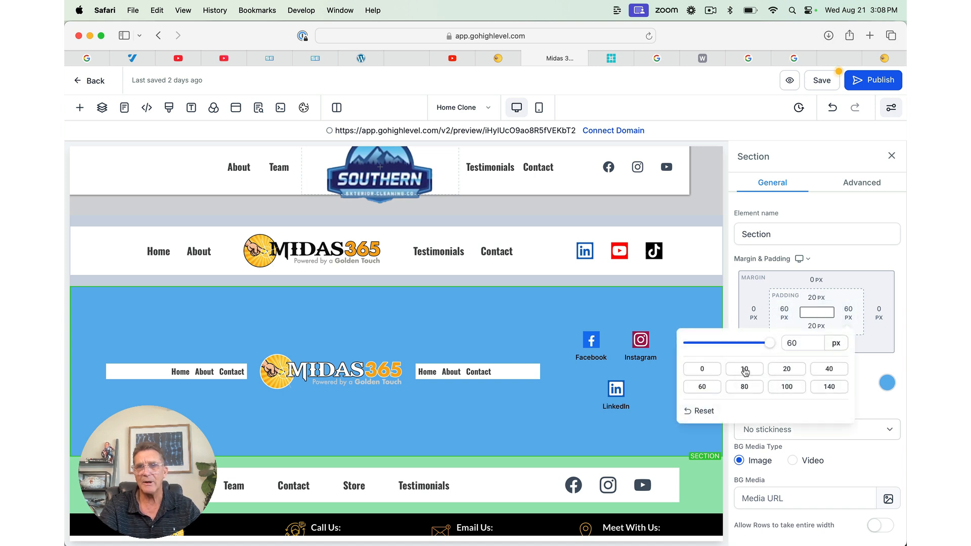
{"action": "left_click", "coordinate": [751, 370]}
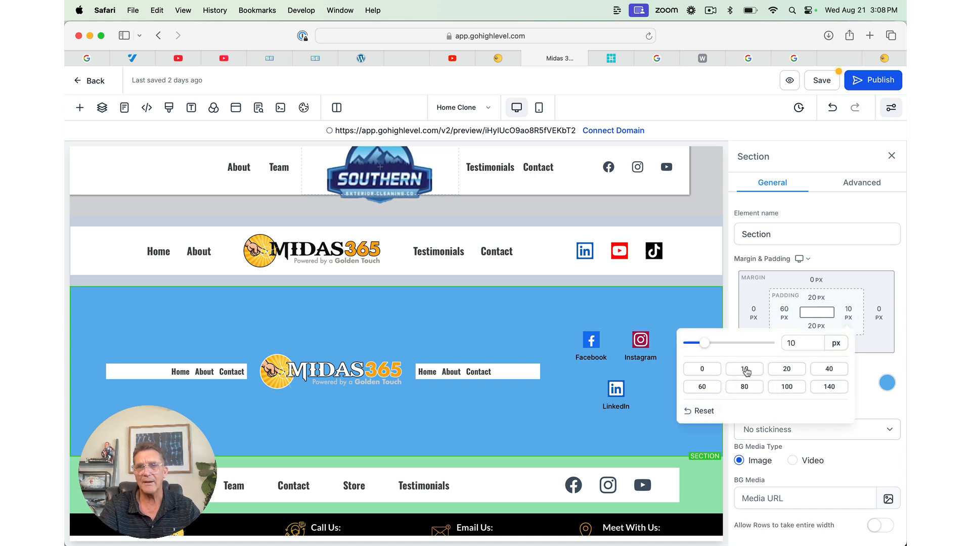
{"action": "left_click", "coordinate": [789, 309]}
{"action": "left_click", "coordinate": [772, 322]}
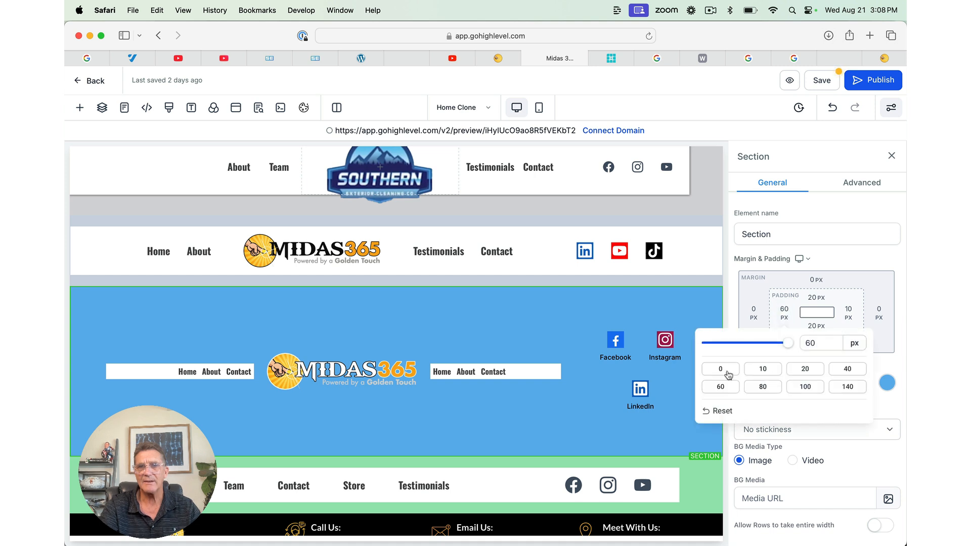
{"action": "left_click", "coordinate": [758, 370]}
{"action": "left_click", "coordinate": [587, 390]}
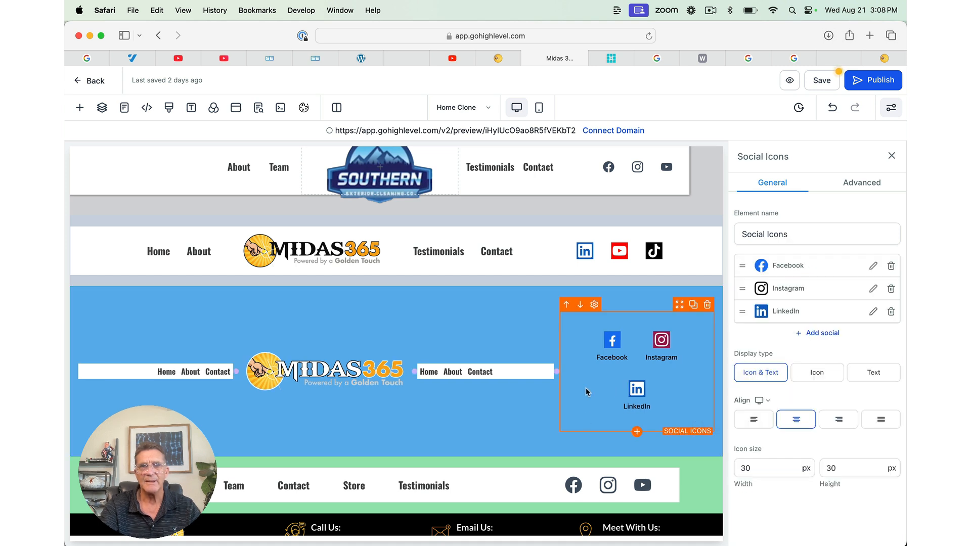
Step: Set the left and right margins of the blue section's 4-column row to 0 px
{"action": "left_click", "coordinate": [612, 307]}
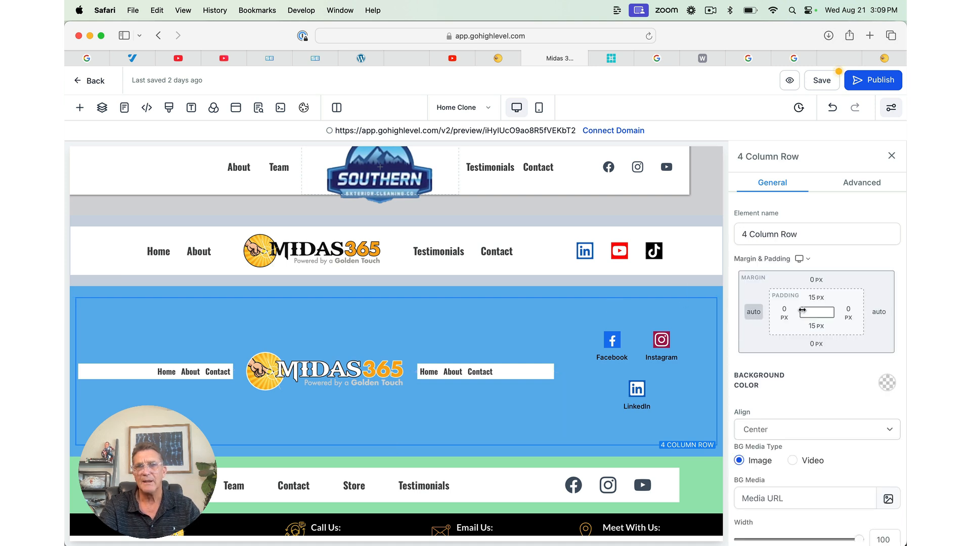
{"action": "left_click", "coordinate": [762, 314]}
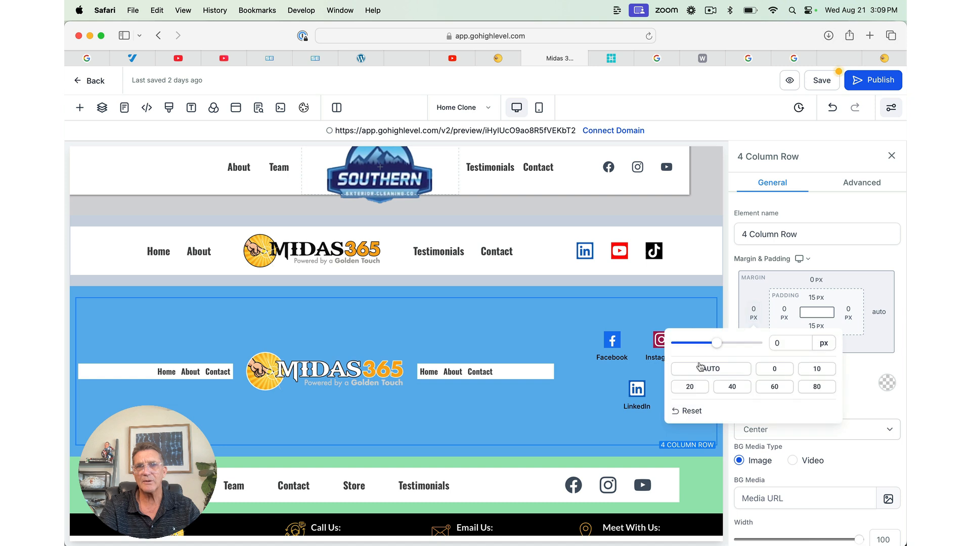
{"action": "left_click", "coordinate": [879, 314]}
{"action": "left_click", "coordinate": [879, 314]}
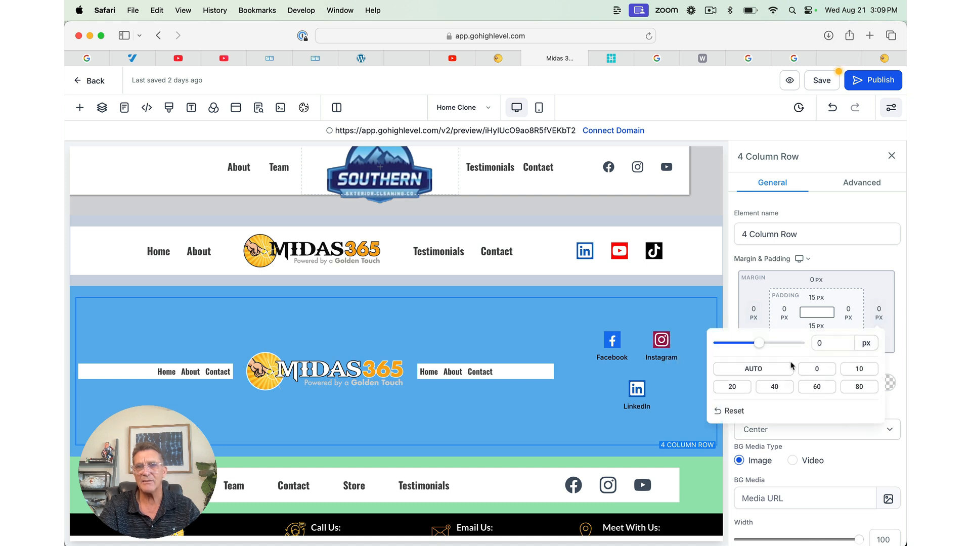
Step: Set the left and right padding of the blue section's social icons to 0 px
{"action": "left_click", "coordinate": [701, 403]}
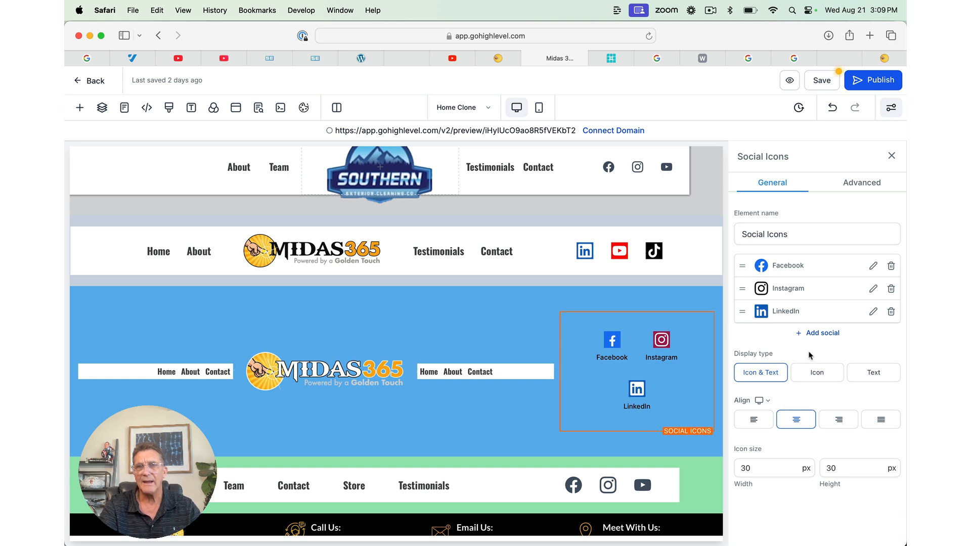
{"action": "left_click", "coordinate": [857, 183]}
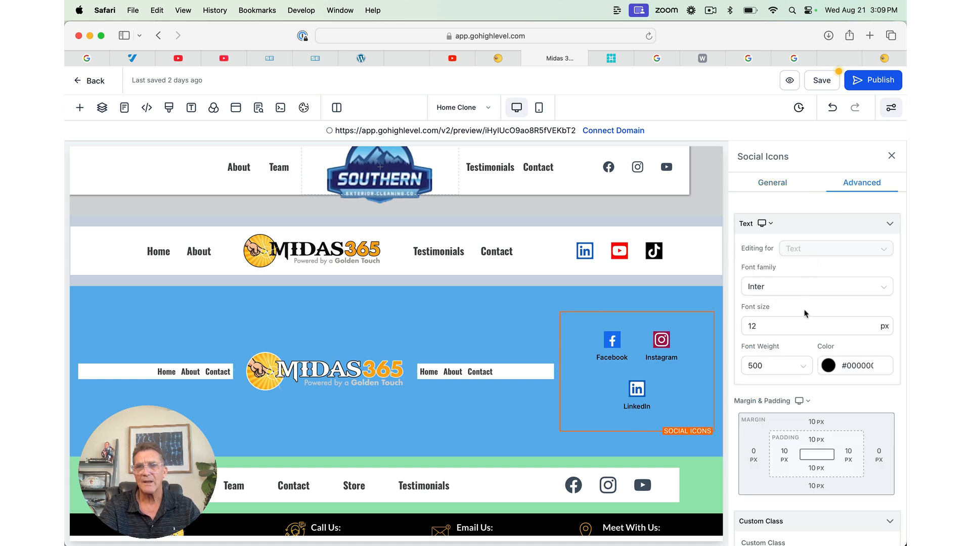
{"action": "left_click", "coordinate": [785, 453]}
{"action": "left_click", "coordinate": [721, 383]}
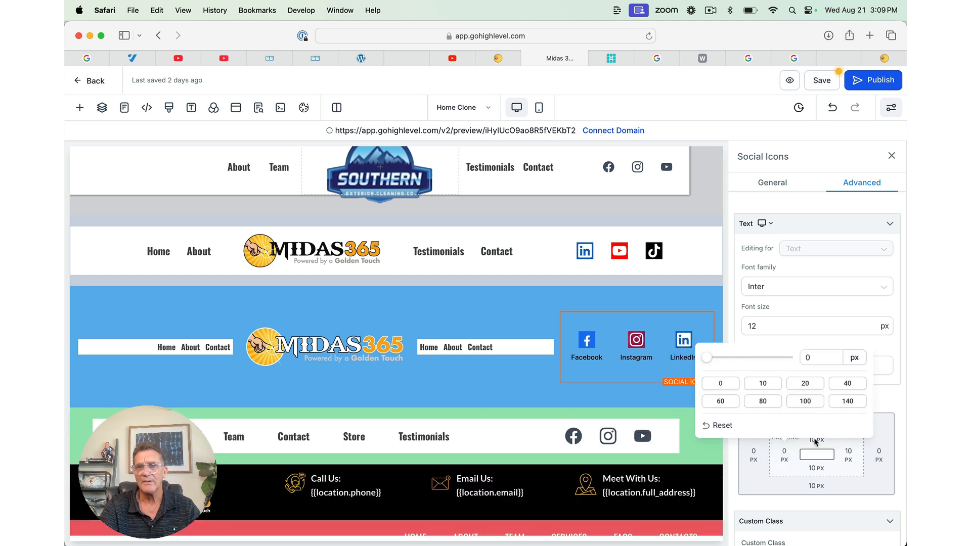
{"action": "left_click", "coordinate": [848, 459]}
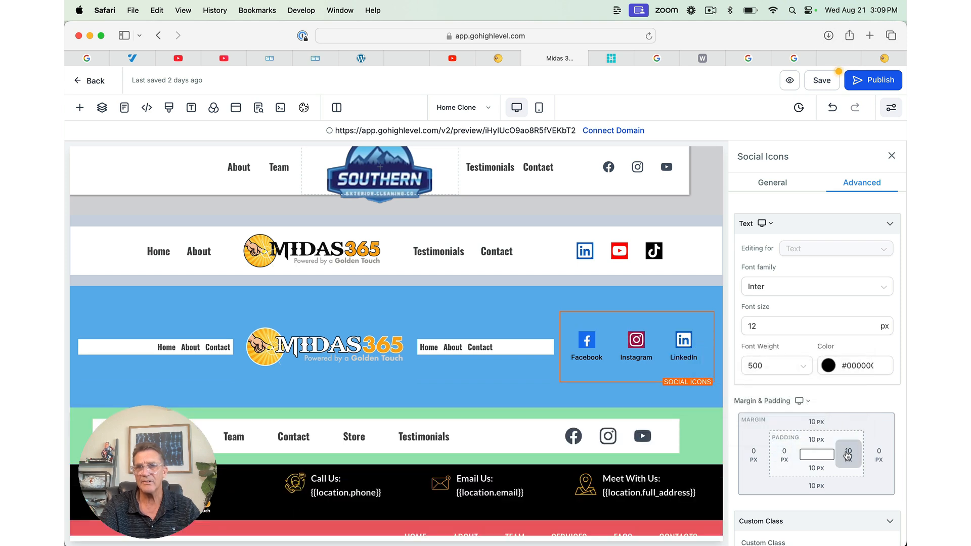
{"action": "left_click", "coordinate": [849, 453]}
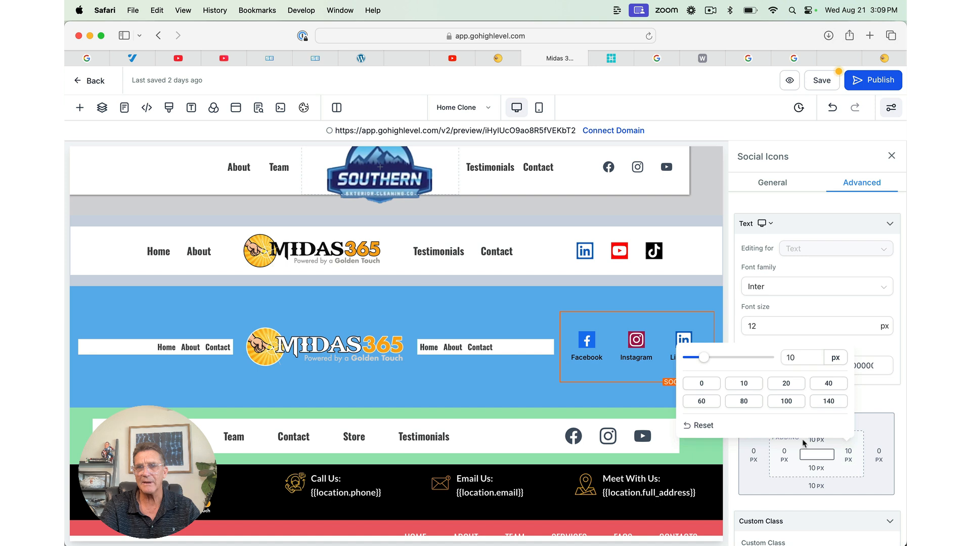
{"action": "left_click", "coordinate": [703, 383]}
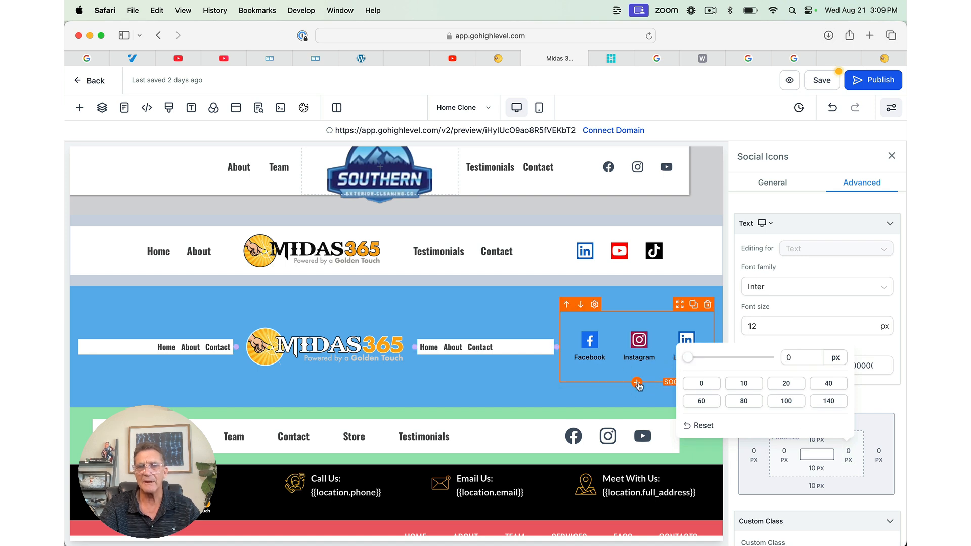
Step: Set the background color of both navigation menus in the blue section to the section's light blue
{"action": "left_click", "coordinate": [622, 398]}
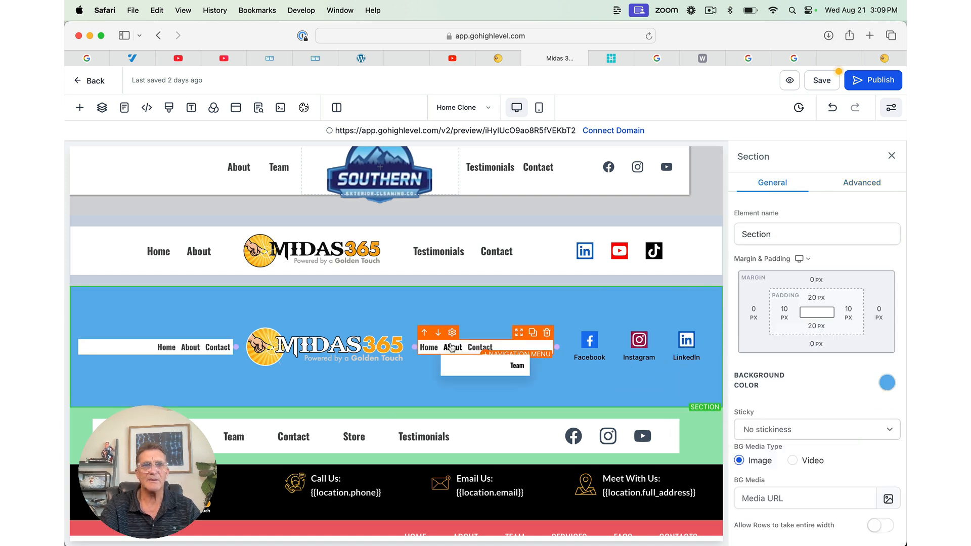
{"action": "mouse_move", "coordinate": [458, 352]}
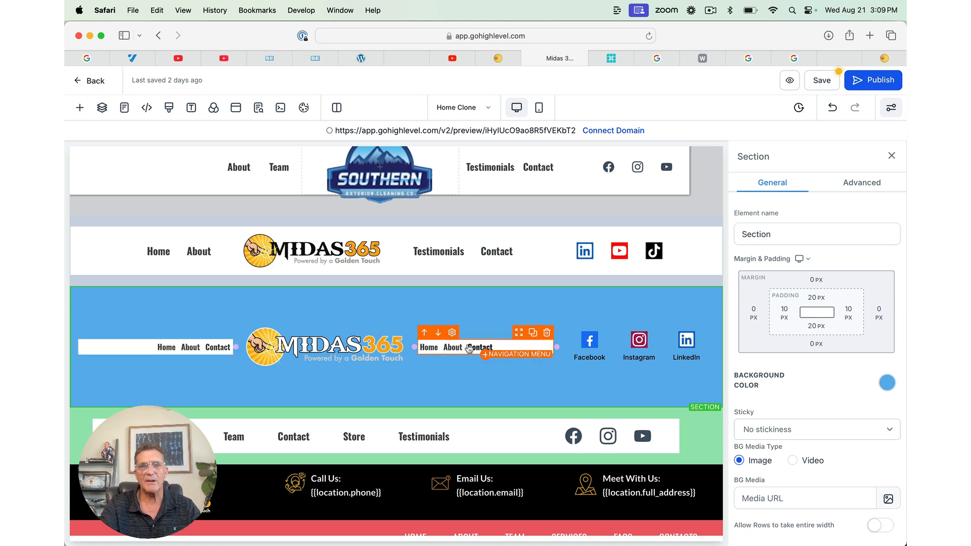
{"action": "left_click", "coordinate": [470, 349]}
{"action": "left_click_drag", "start_coordinate": [653, 342], "coordinate": [798, 371]}
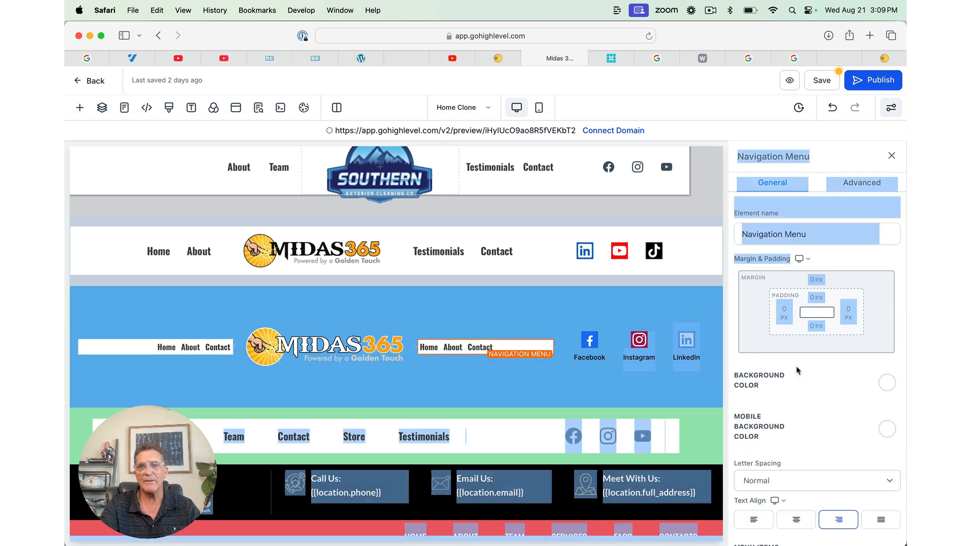
{"action": "left_click", "coordinate": [668, 384]}
{"action": "left_click", "coordinate": [520, 348]}
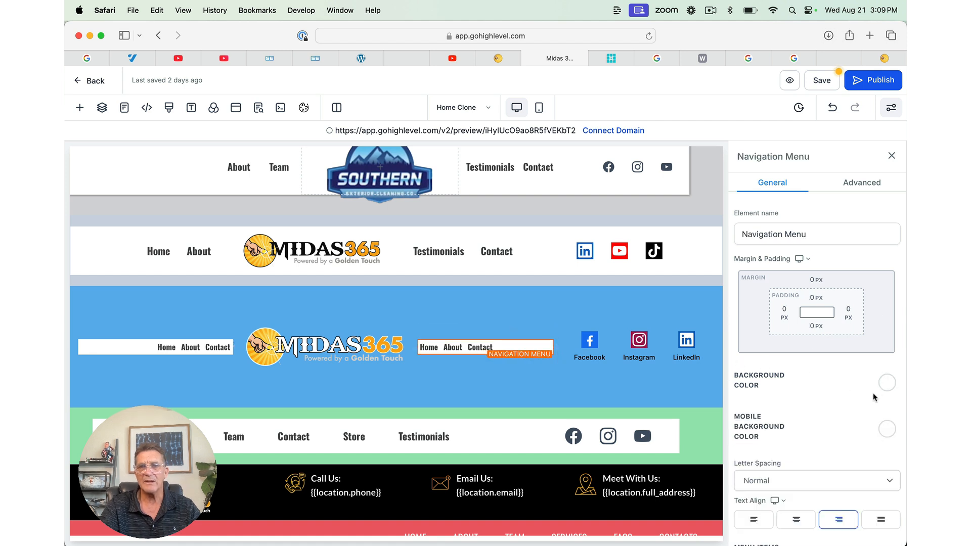
{"action": "left_click", "coordinate": [886, 384]}
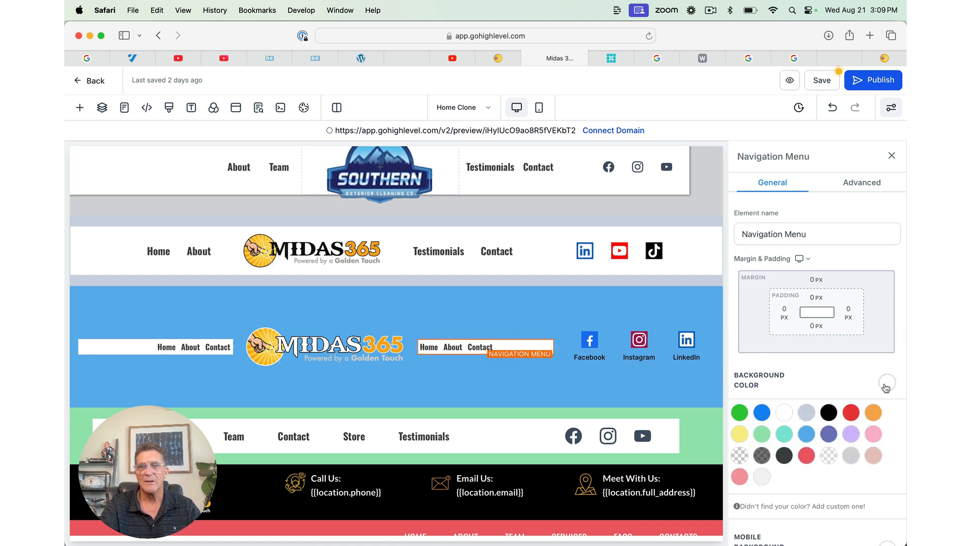
{"action": "left_click", "coordinate": [806, 434]}
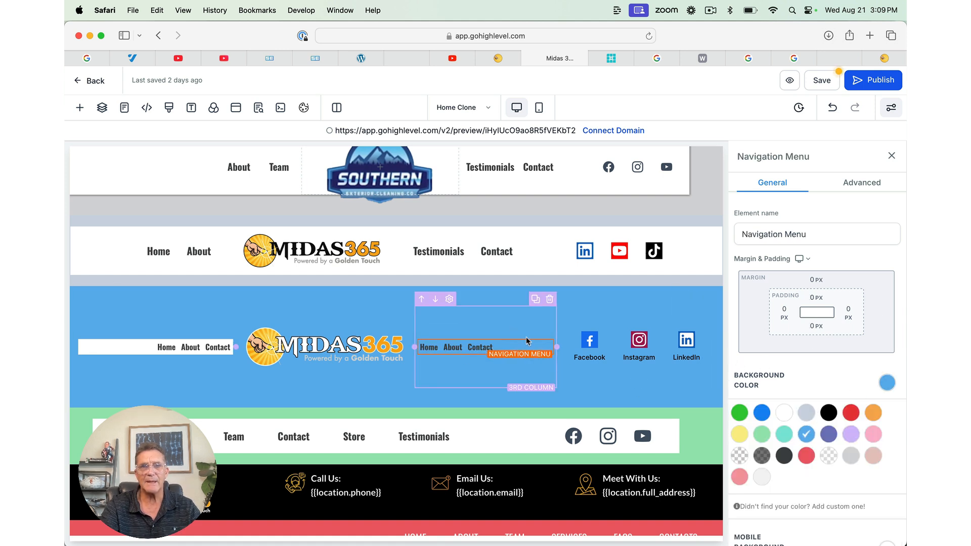
{"action": "left_click", "coordinate": [180, 351]}
{"action": "left_click", "coordinate": [887, 383]}
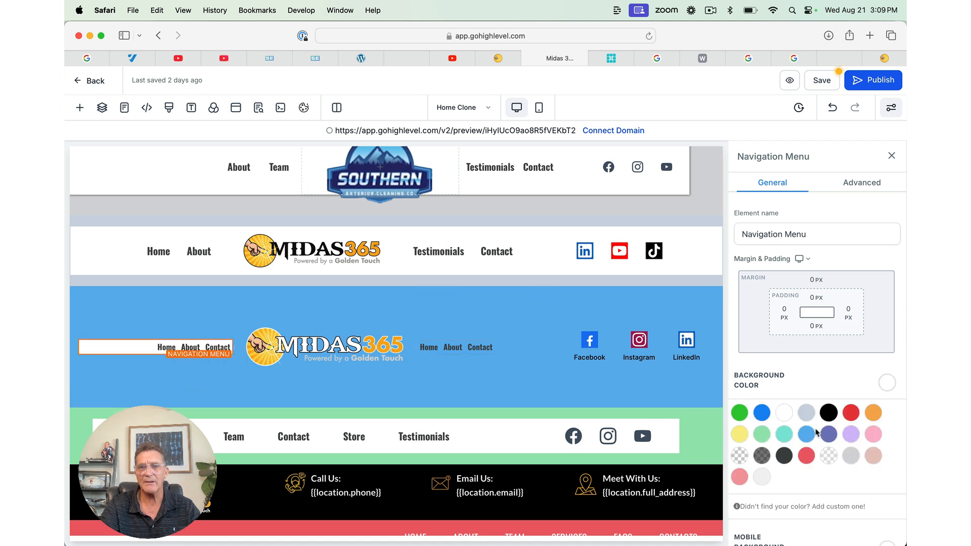
{"action": "left_click", "coordinate": [809, 434]}
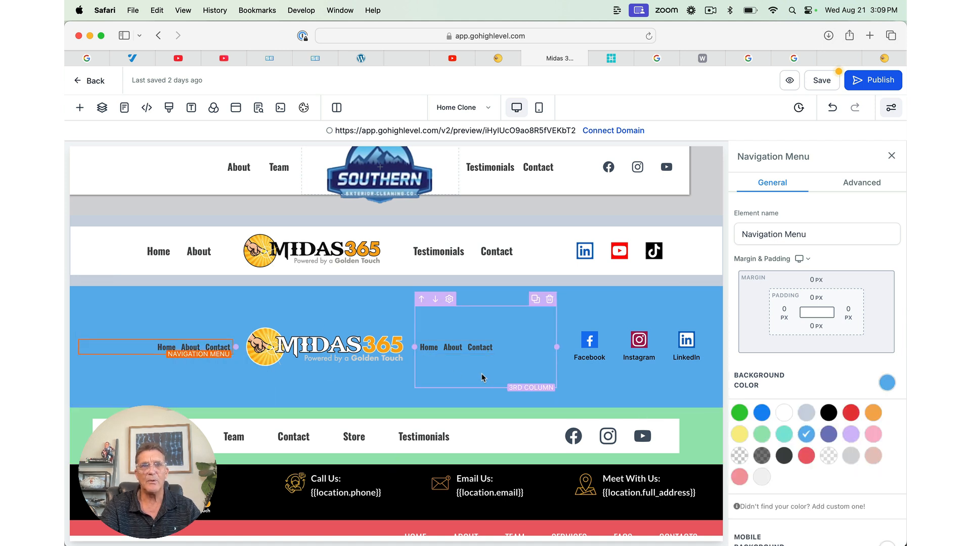
Step: Return the background color of both navigation menus in the blue section to white
{"action": "left_click", "coordinate": [522, 345]}
{"action": "left_click", "coordinate": [888, 383]}
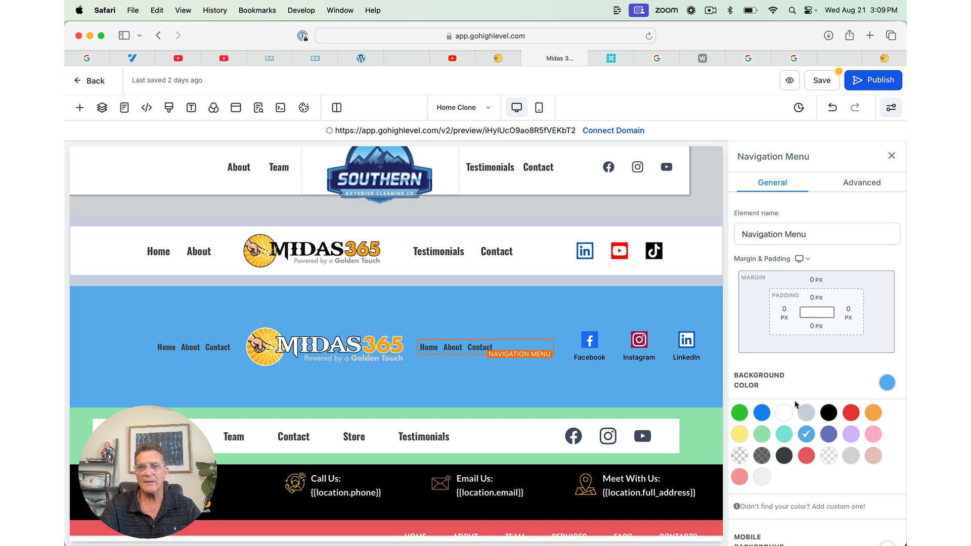
{"action": "left_click", "coordinate": [784, 413]}
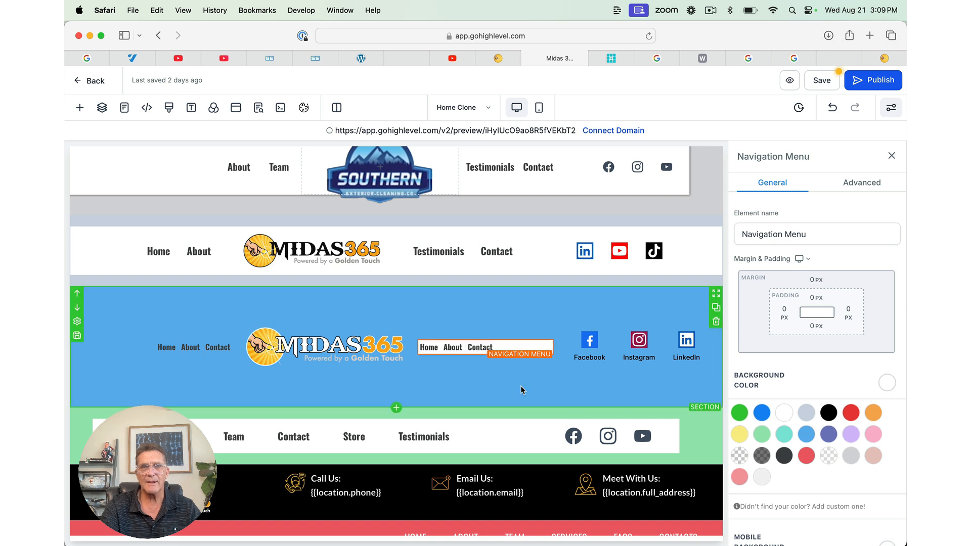
{"action": "left_click", "coordinate": [197, 348]}
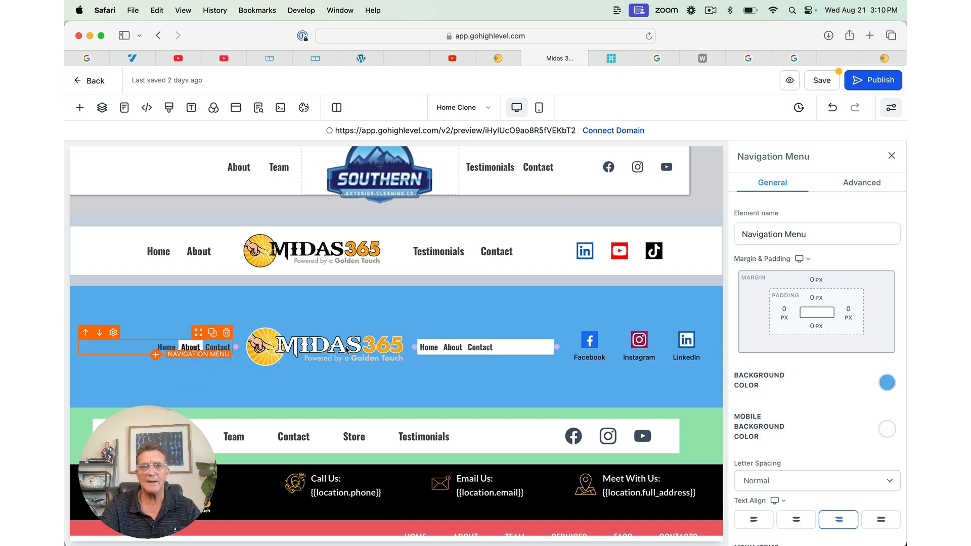
{"action": "left_click", "coordinate": [887, 384]}
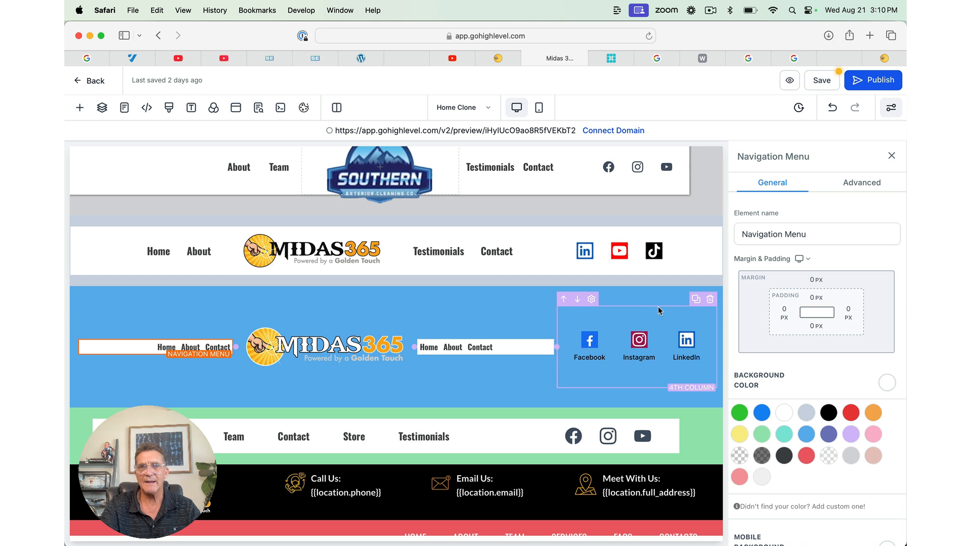
Step: Set the background color of the blue section's 4-column row to white
{"action": "left_click", "coordinate": [614, 300]}
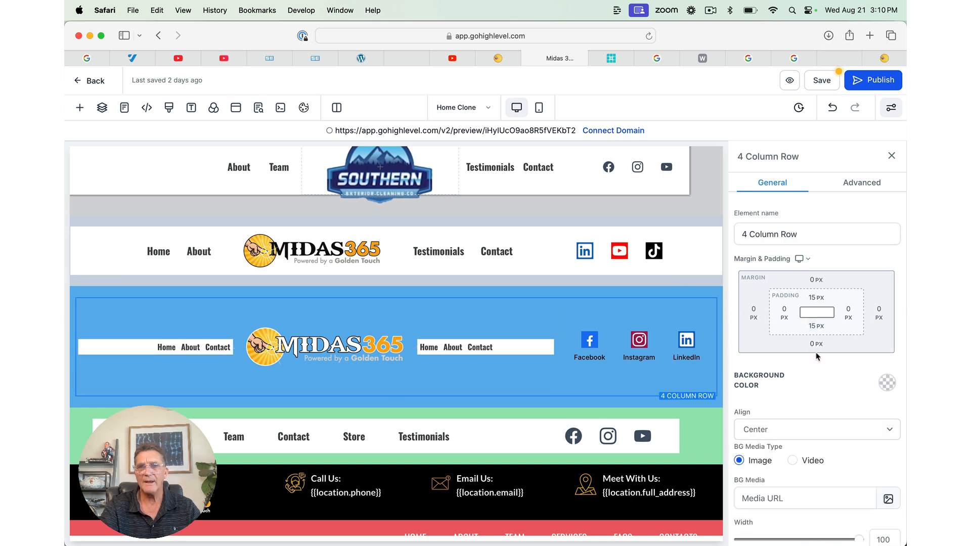
{"action": "left_click", "coordinate": [886, 384]}
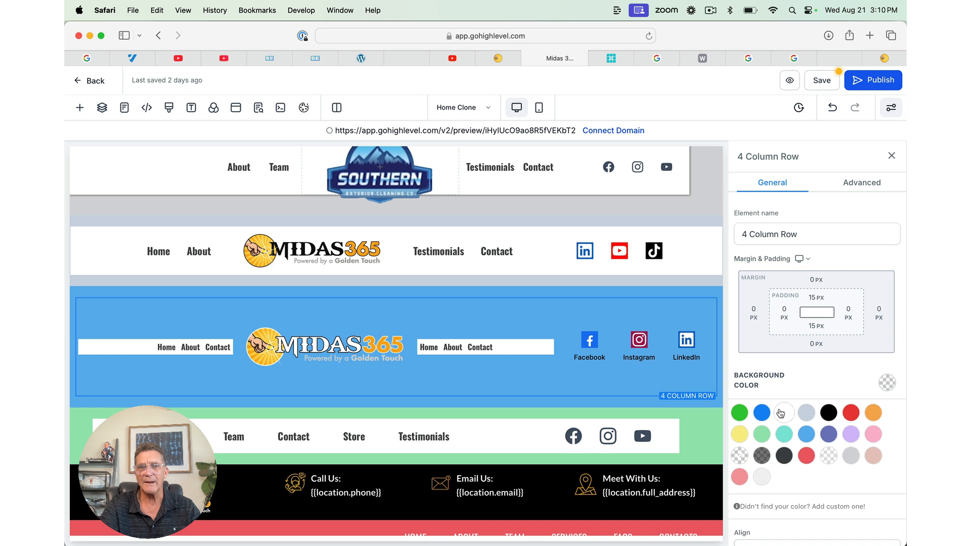
{"action": "left_click", "coordinate": [785, 412]}
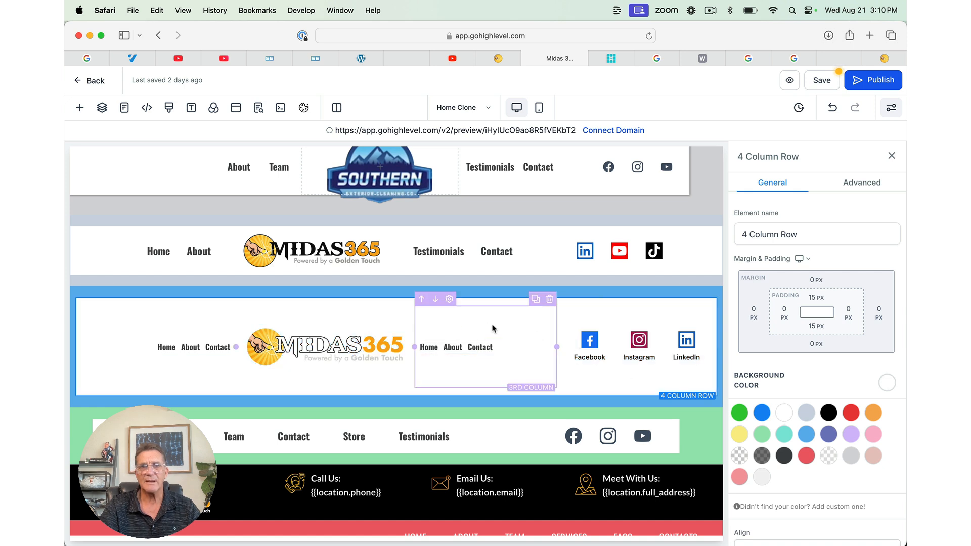
Step: Set the top and bottom padding of the blue section's 4-column row to 0 px
{"action": "left_click", "coordinate": [814, 302]}
{"action": "left_click", "coordinate": [754, 349]}
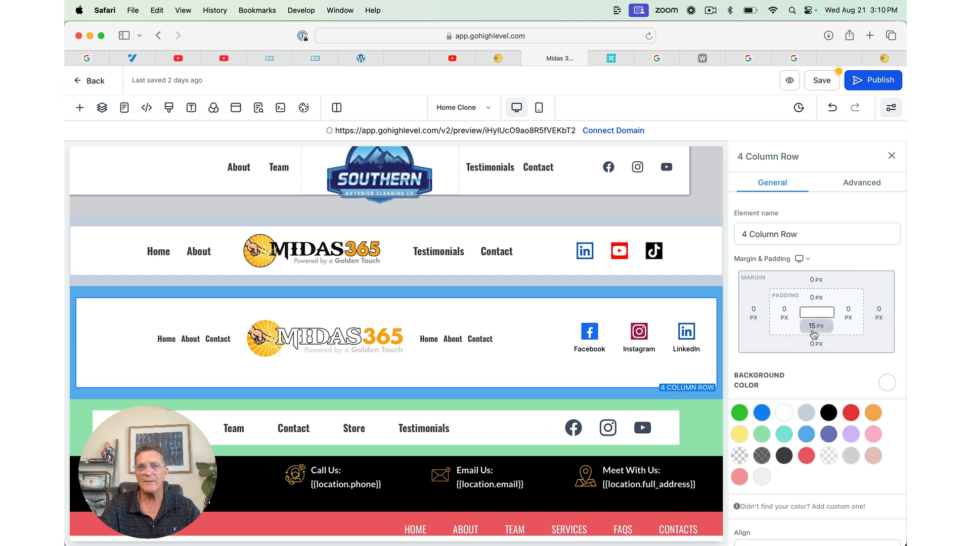
{"action": "left_click", "coordinate": [814, 331]}
{"action": "left_click", "coordinate": [751, 379]}
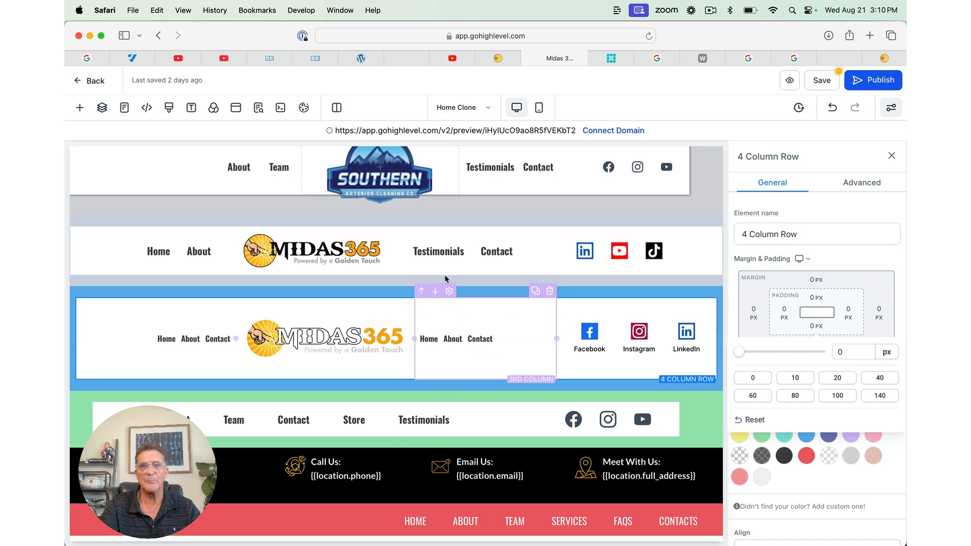
Step: Review the stacked header designs and examine the phone and email custom values in the black contact section
{"action": "scroll", "coordinate": [444, 276], "scroll_direction": "down", "scroll_amount": 4}
{"action": "scroll", "coordinate": [445, 278], "scroll_direction": "up", "scroll_amount": 3}
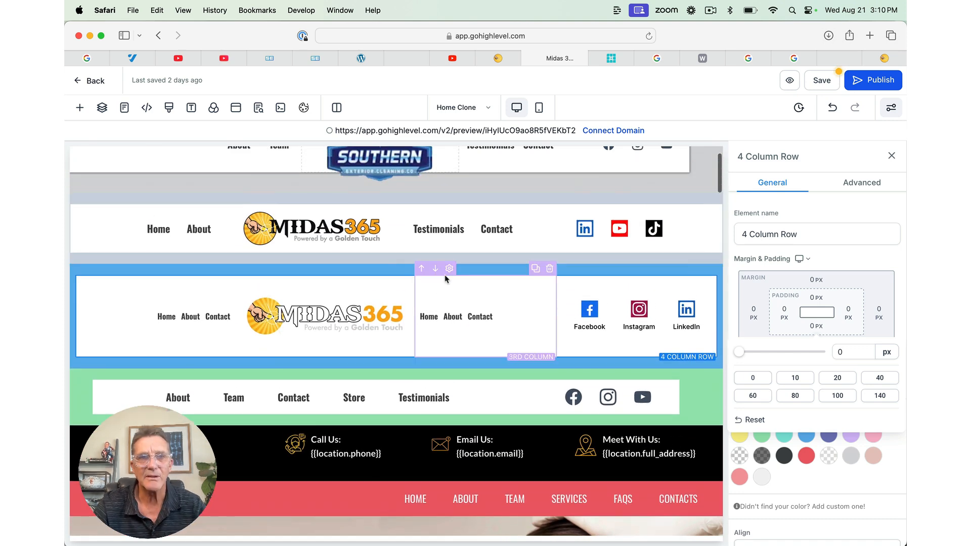
{"action": "scroll", "coordinate": [444, 278], "scroll_direction": "up", "scroll_amount": 2}
{"action": "scroll", "coordinate": [443, 286], "scroll_direction": "up", "scroll_amount": 1}
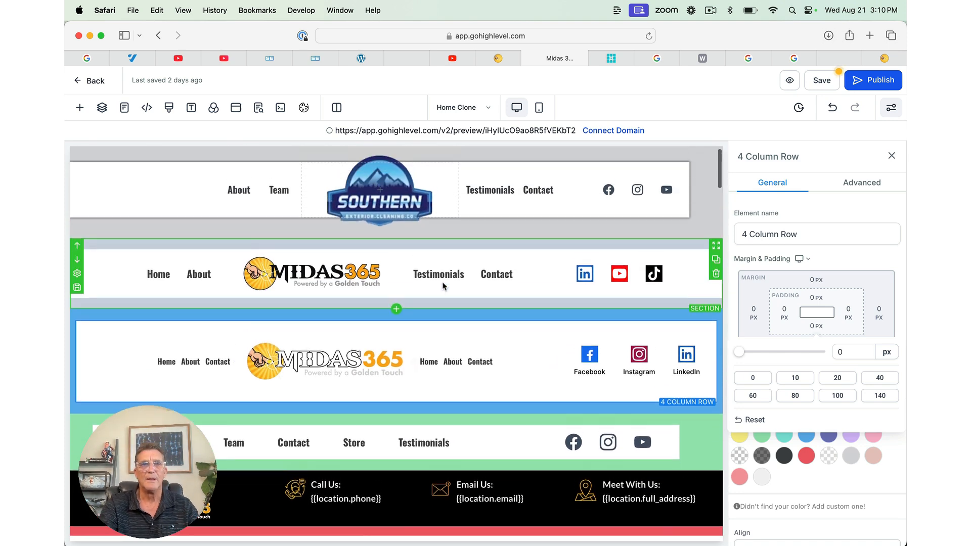
{"action": "scroll", "coordinate": [443, 285], "scroll_direction": "down", "scroll_amount": 4}
{"action": "scroll", "coordinate": [443, 286], "scroll_direction": "down", "scroll_amount": 1}
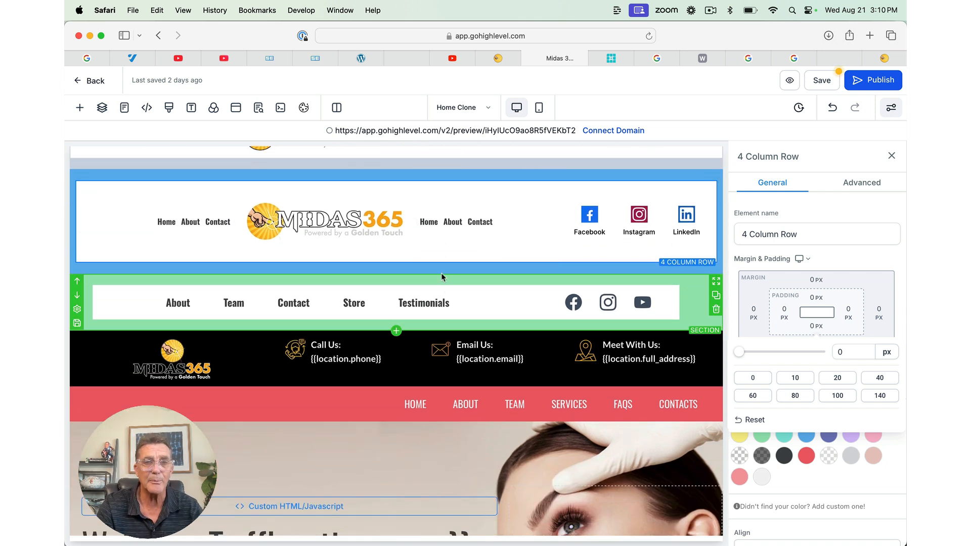
{"action": "left_click", "coordinate": [406, 310]}
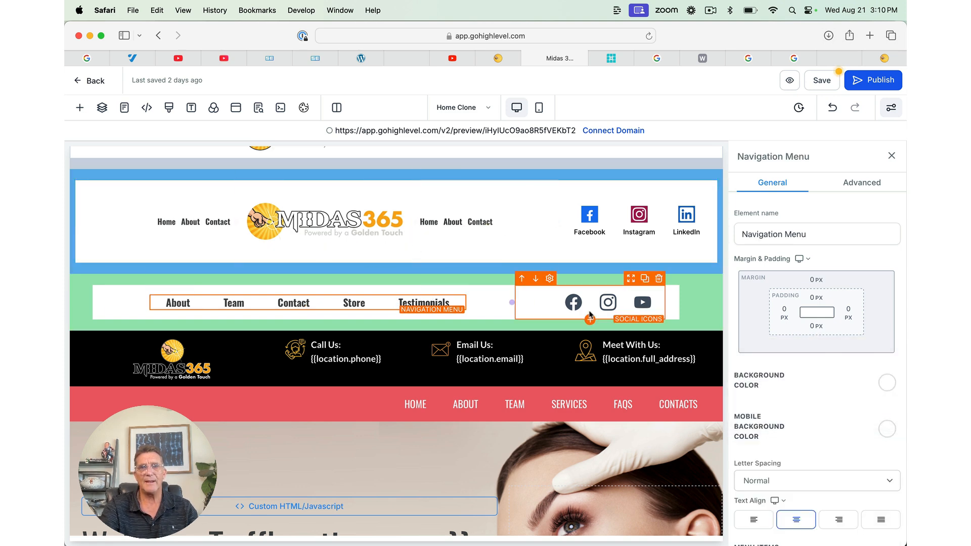
{"action": "scroll", "coordinate": [634, 311], "scroll_direction": "down", "scroll_amount": 2}
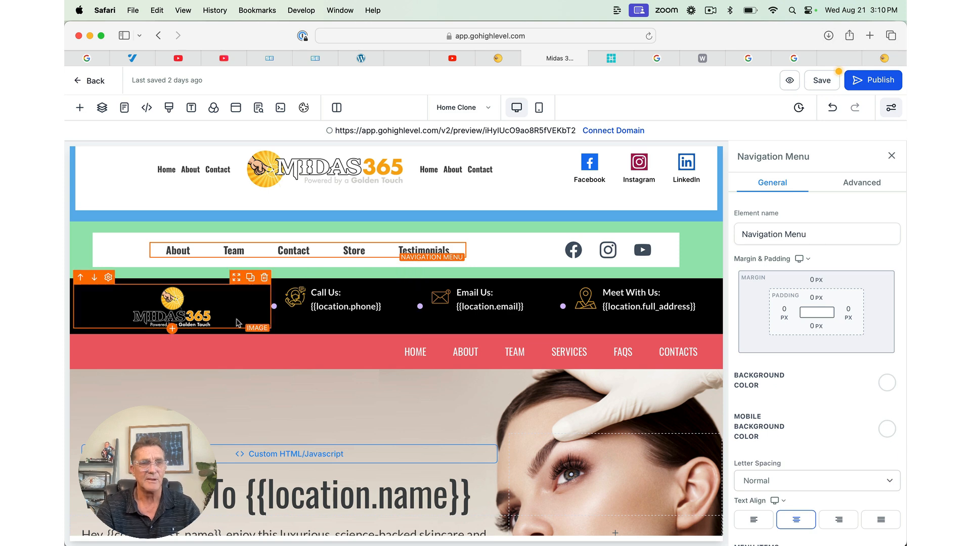
{"action": "left_click", "coordinate": [320, 303]}
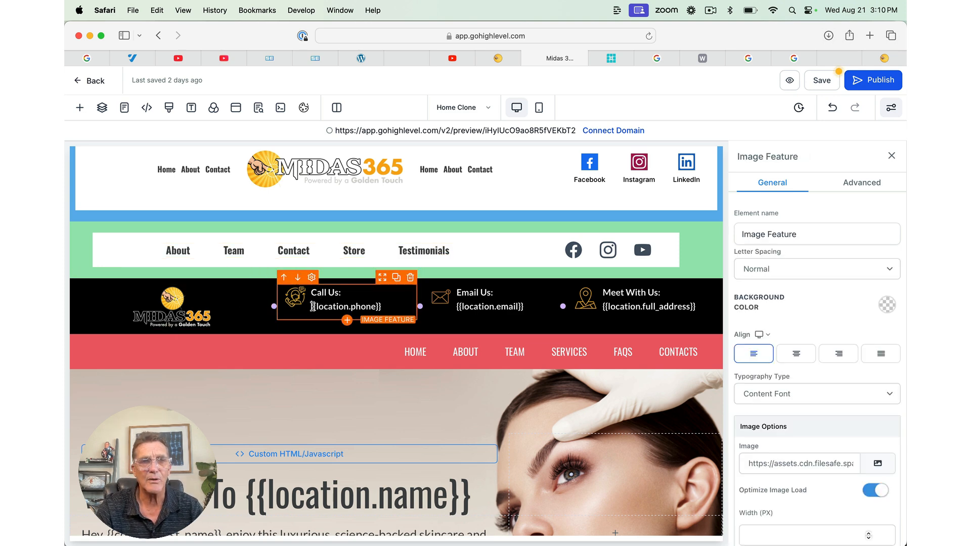
{"action": "left_click_drag", "start_coordinate": [313, 307], "coordinate": [384, 309]}
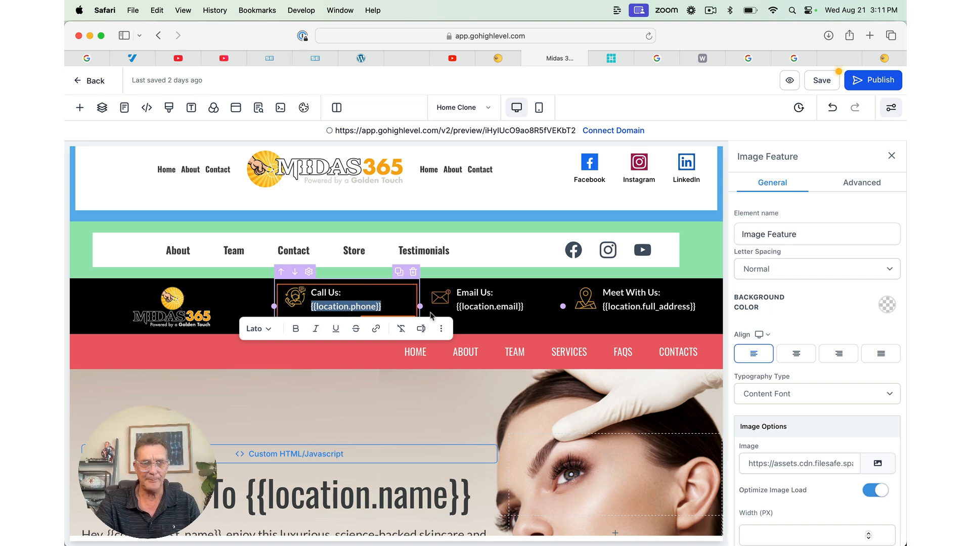
{"action": "left_click", "coordinate": [469, 306]}
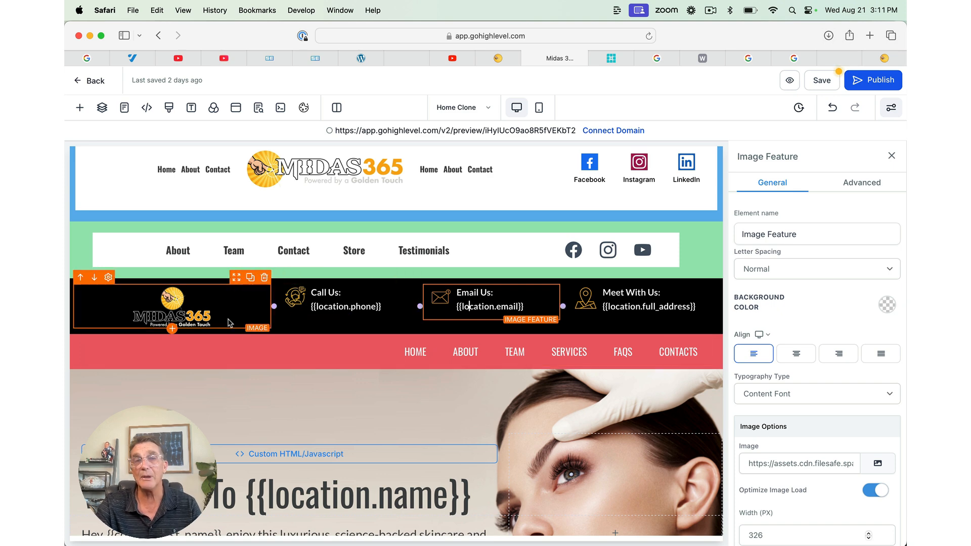
Step: Show the page's layers, collapse the first section and select the black contact section in the layer tree
{"action": "left_click", "coordinate": [102, 108]}
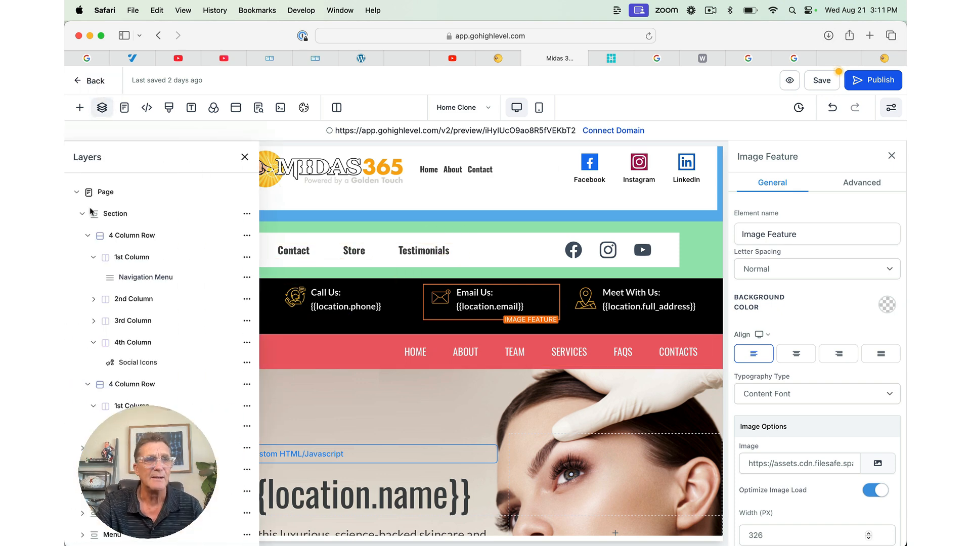
{"action": "left_click", "coordinate": [82, 216]}
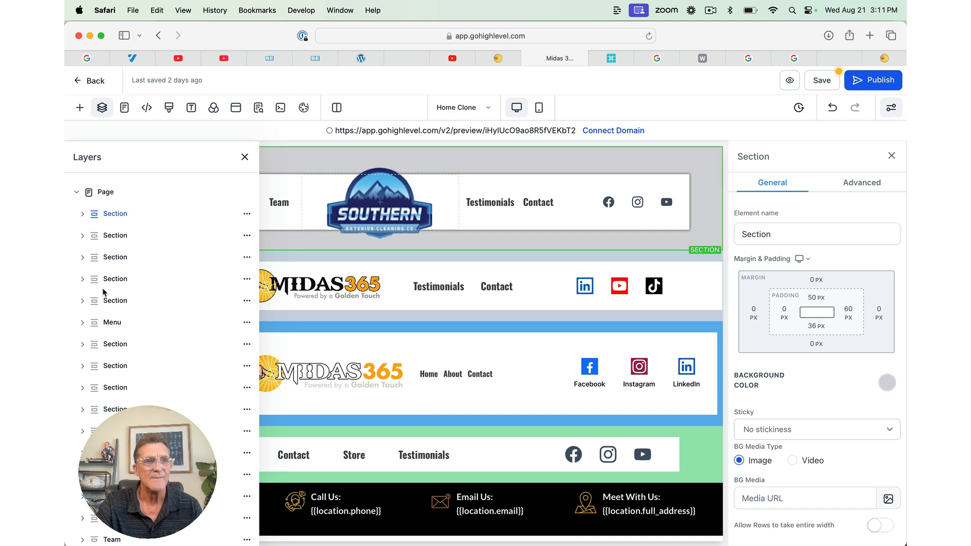
{"action": "left_click", "coordinate": [108, 302]}
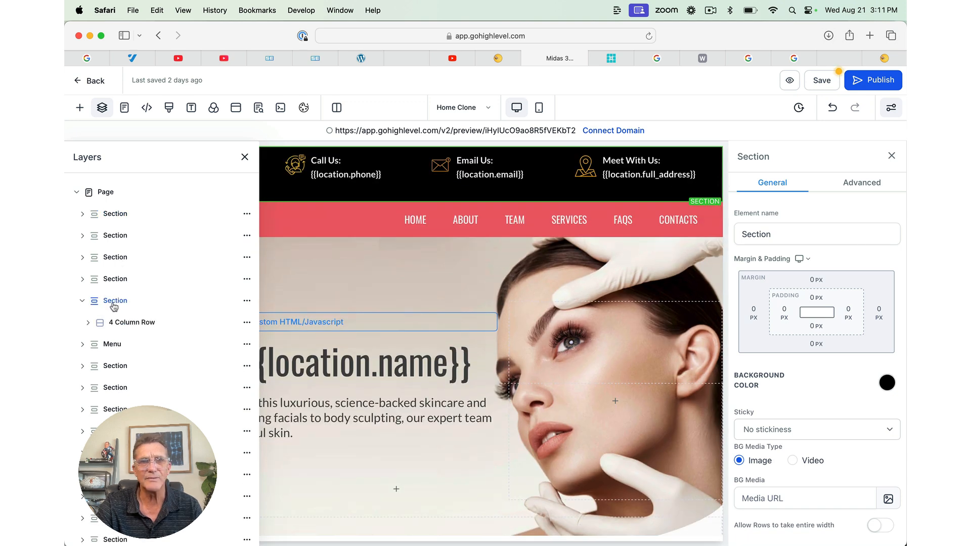
{"action": "left_click", "coordinate": [114, 279]}
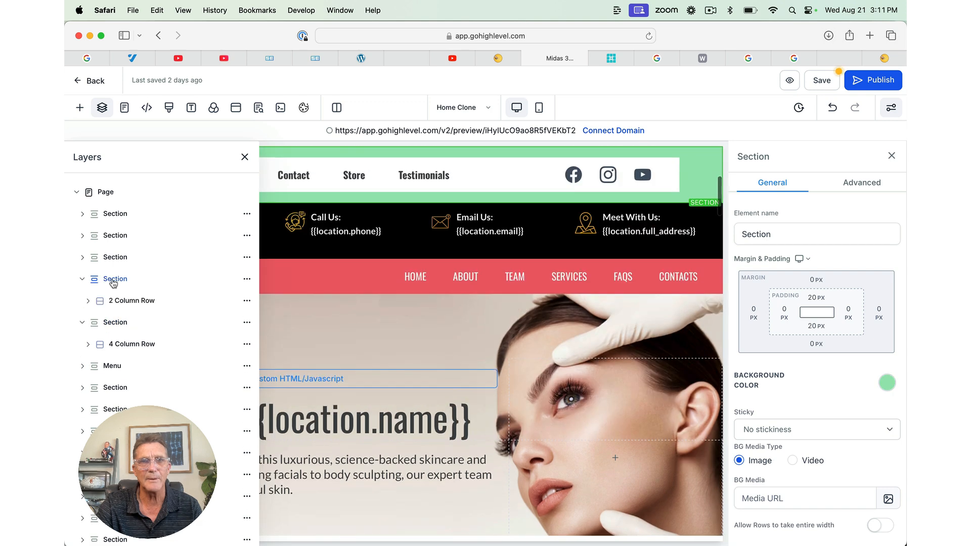
{"action": "left_click", "coordinate": [108, 322]}
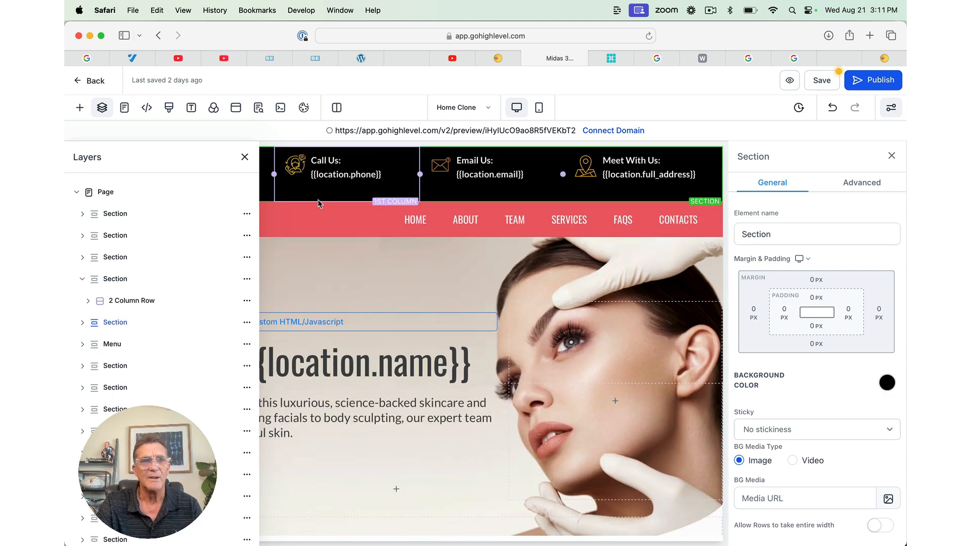
Step: Save the black contact section as a global section named "4 Column Website header" and close the layer tree
{"action": "left_click", "coordinate": [247, 322]}
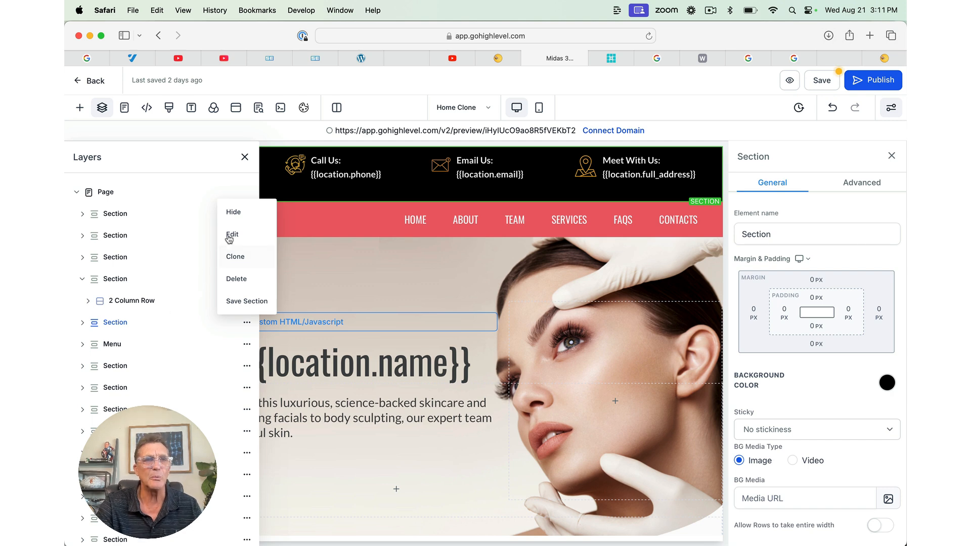
{"action": "left_click", "coordinate": [234, 302]}
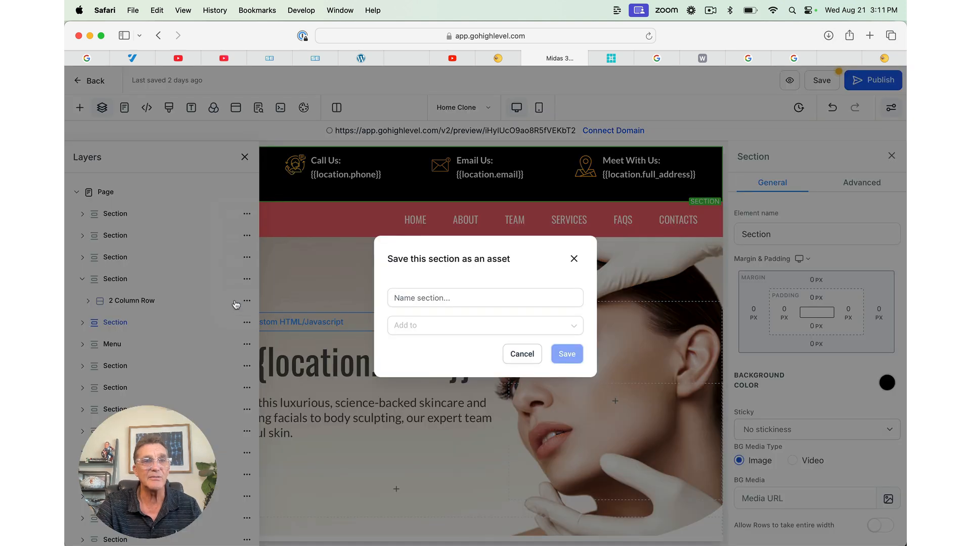
{"action": "left_click", "coordinate": [414, 298]}
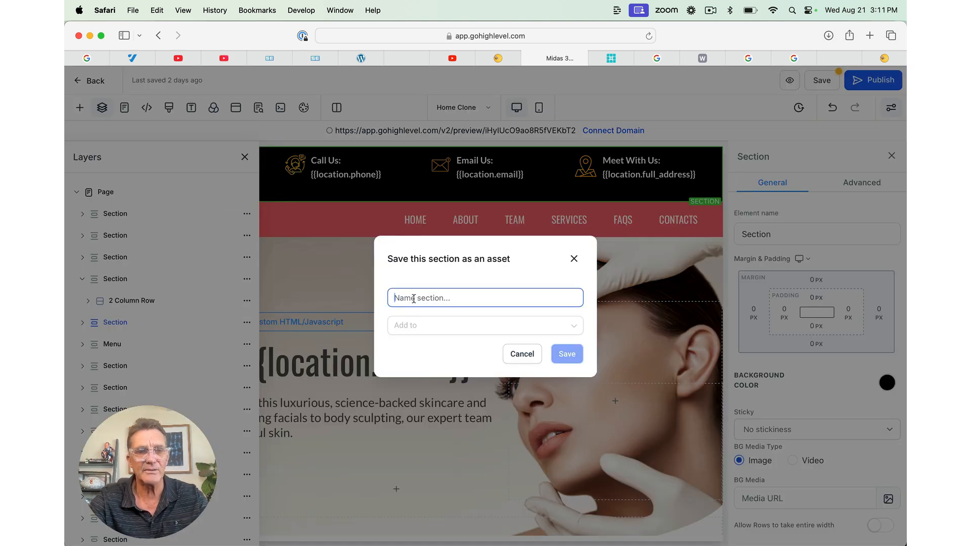
{"action": "type", "text": "4 Co"}
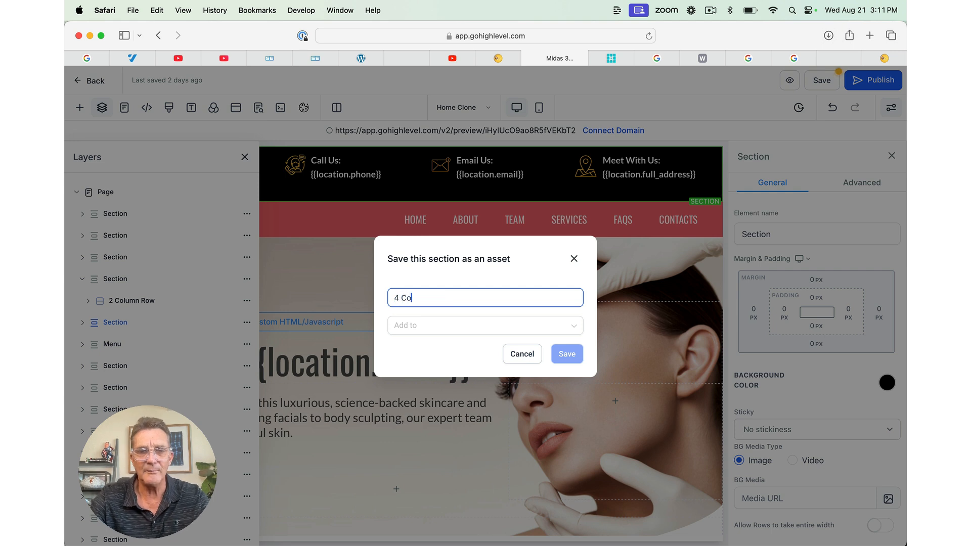
{"action": "type", "text": "lumn We"}
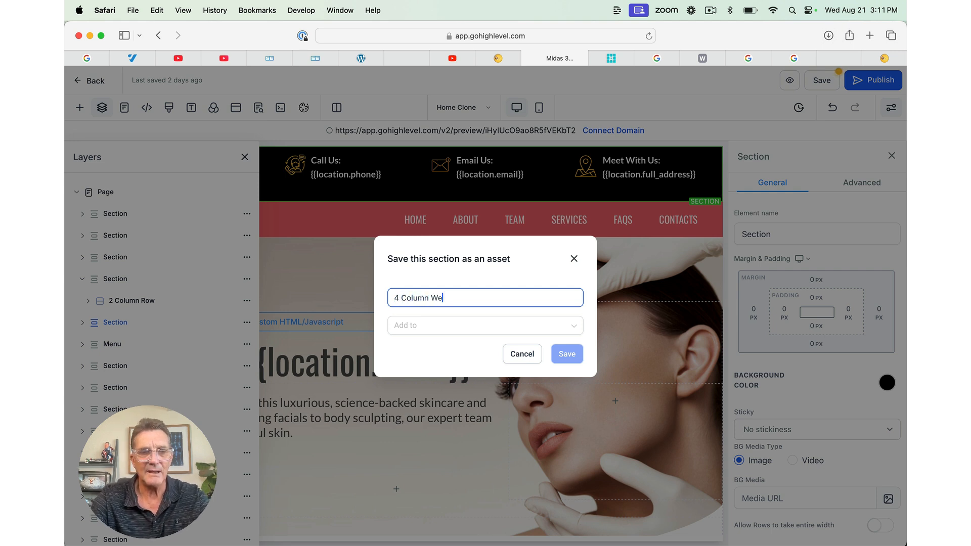
{"action": "type", "text": "bsite header"}
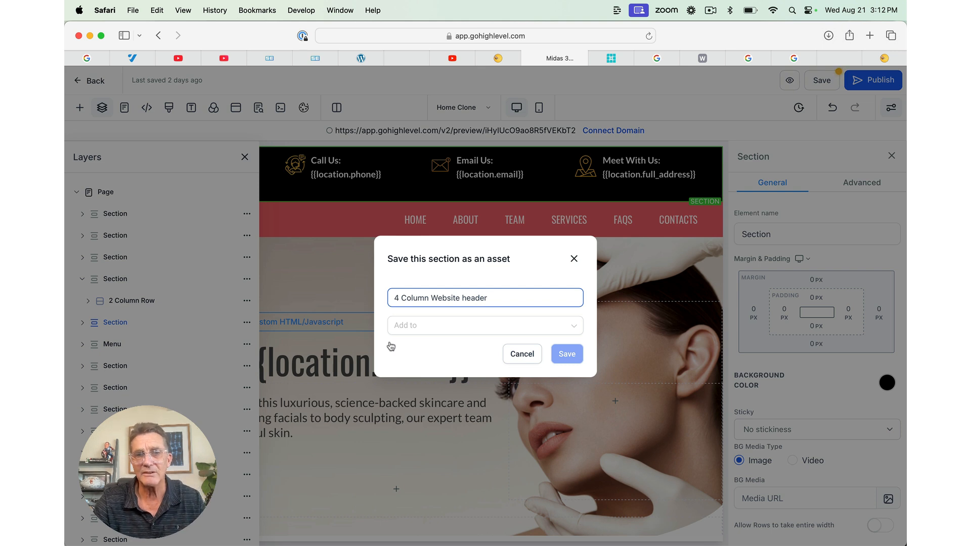
{"action": "left_click", "coordinate": [403, 329]}
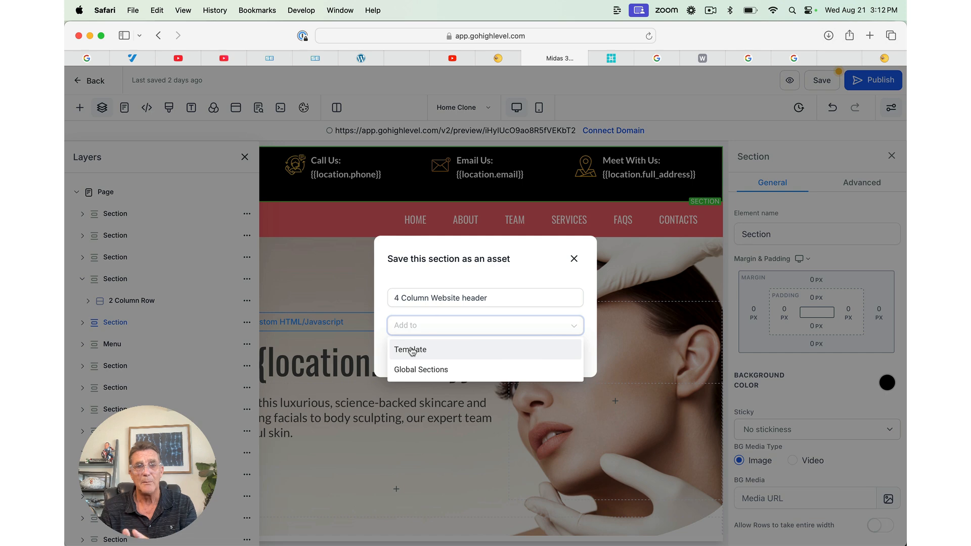
{"action": "left_click", "coordinate": [408, 372]}
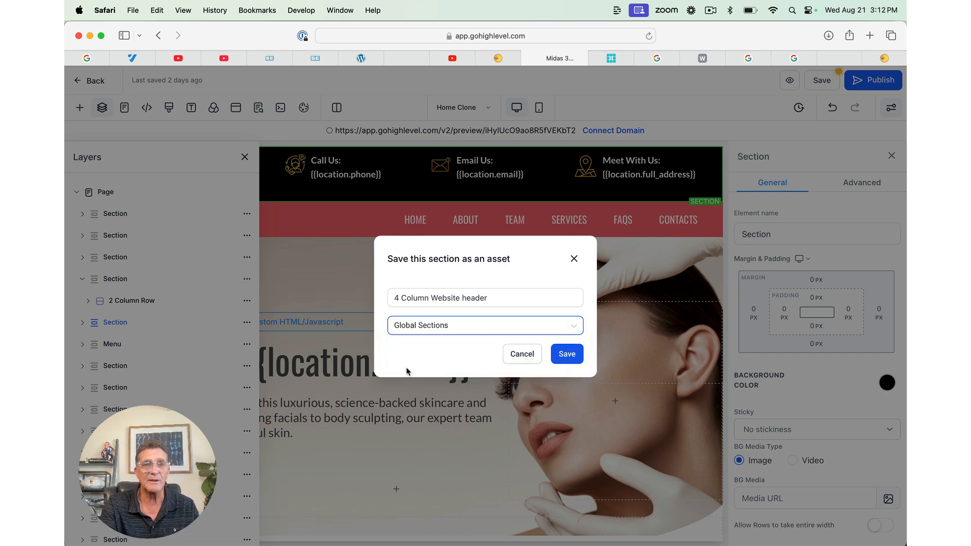
{"action": "left_click", "coordinate": [567, 354]}
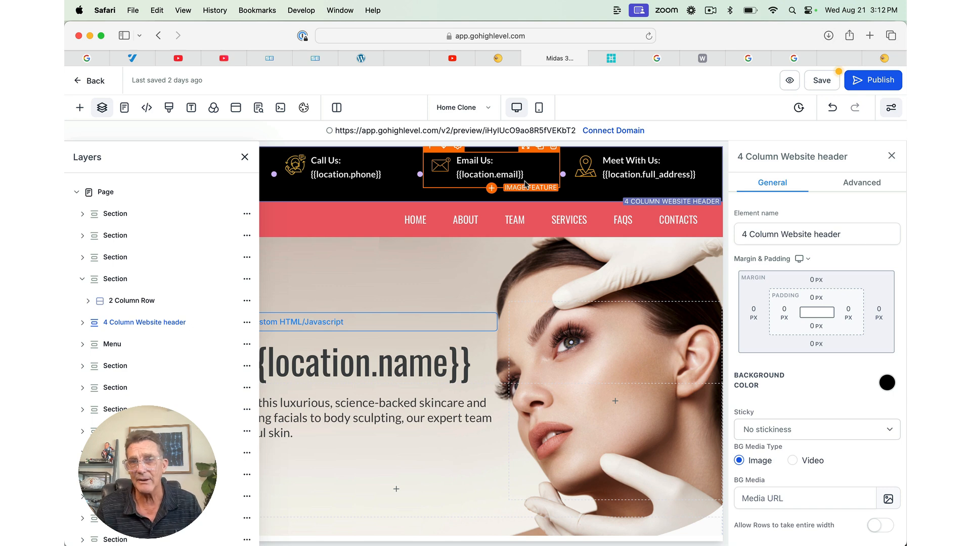
{"action": "left_click", "coordinate": [245, 157]}
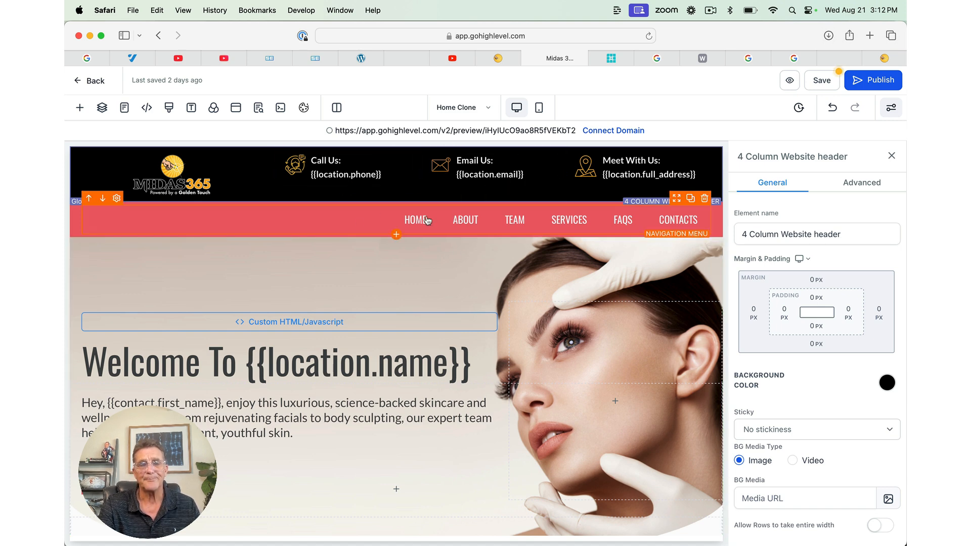
Step: Examine the location name custom value in the hero headline and the typing-text script in the custom code element above it
{"action": "left_click", "coordinate": [274, 367]}
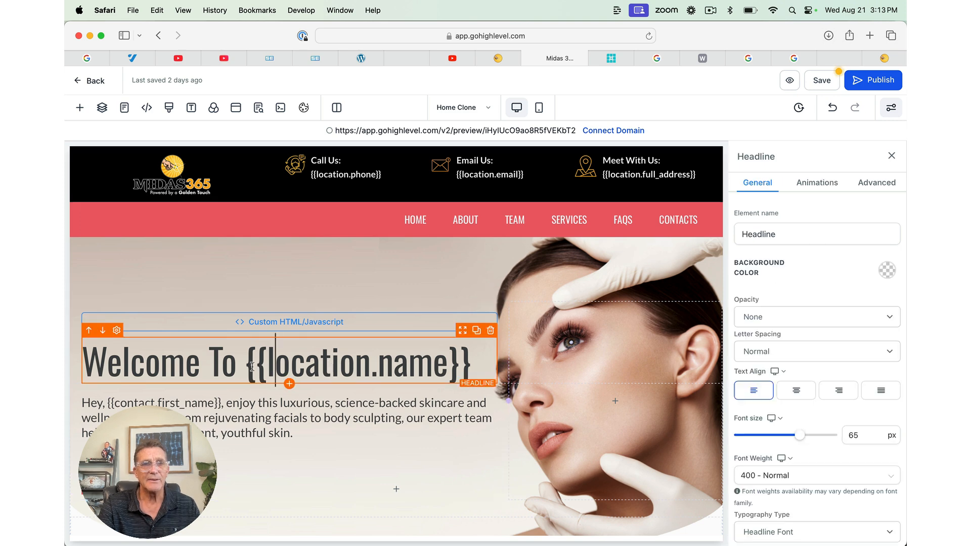
{"action": "left_click_drag", "start_coordinate": [245, 365], "coordinate": [472, 358]}
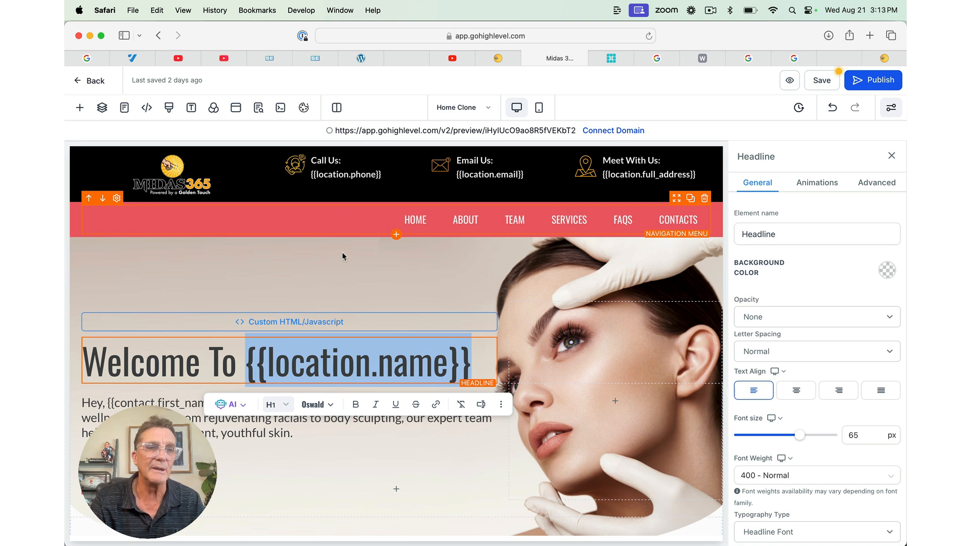
{"action": "left_click", "coordinate": [340, 316]}
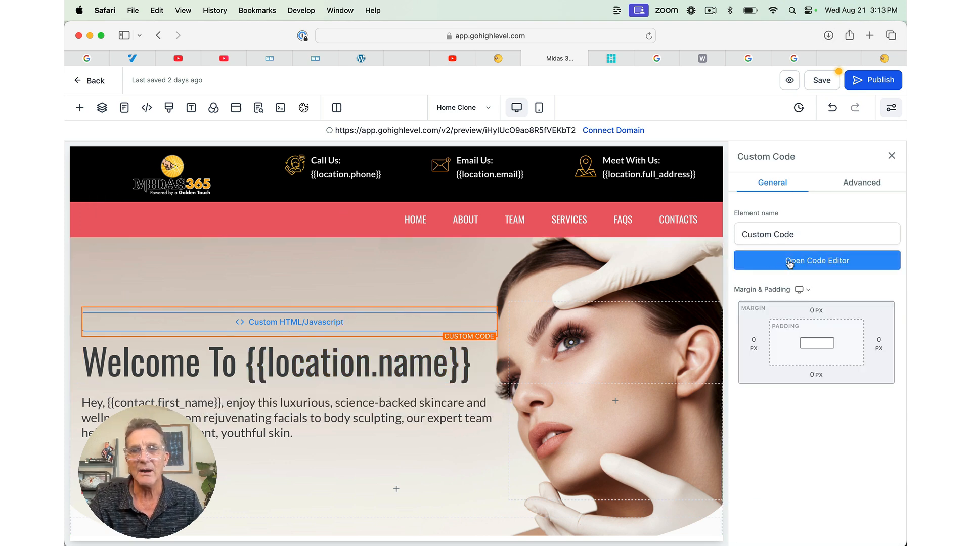
{"action": "left_click", "coordinate": [784, 264]}
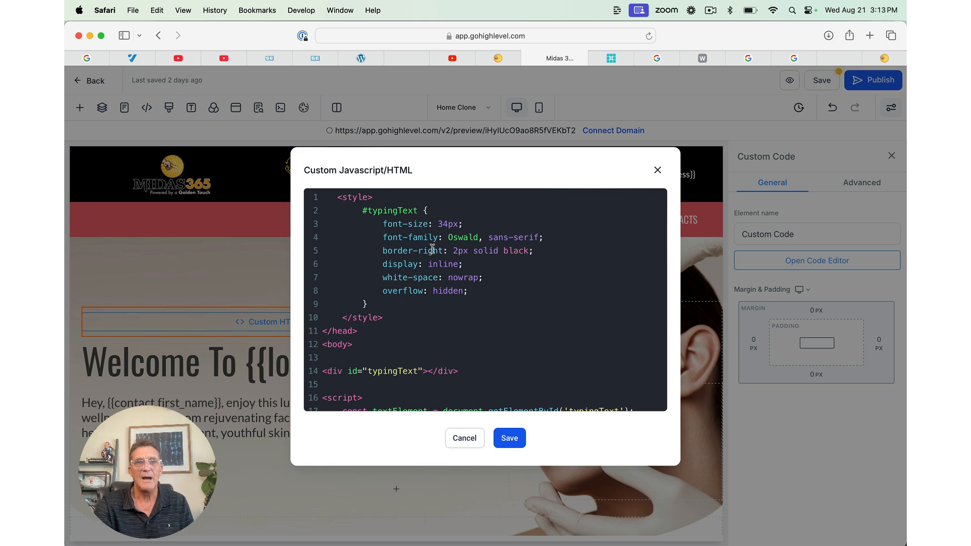
{"action": "scroll", "coordinate": [417, 246], "scroll_direction": "down", "scroll_amount": 3}
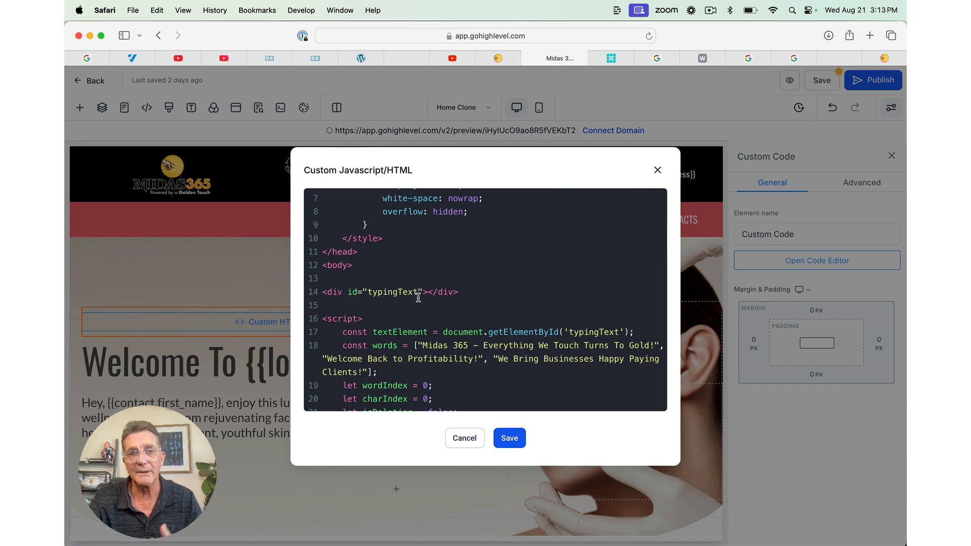
{"action": "scroll", "coordinate": [418, 298], "scroll_direction": "down", "scroll_amount": 10}
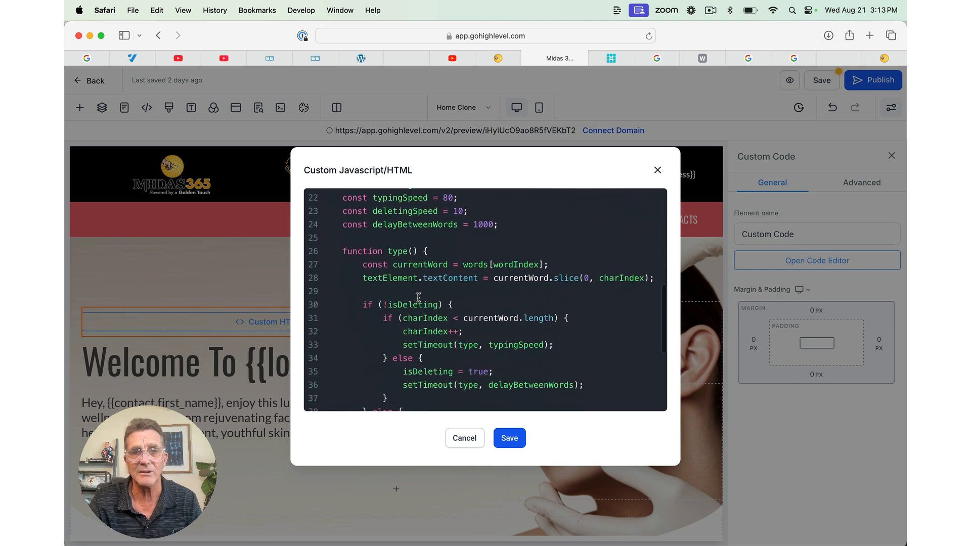
{"action": "scroll", "coordinate": [419, 298], "scroll_direction": "down", "scroll_amount": 5}
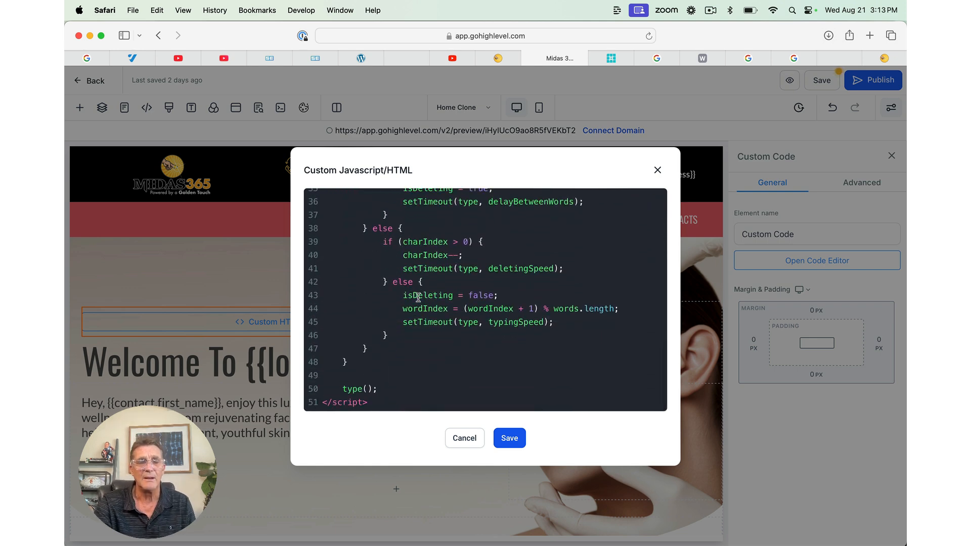
{"action": "scroll", "coordinate": [418, 298], "scroll_direction": "up", "scroll_amount": 15}
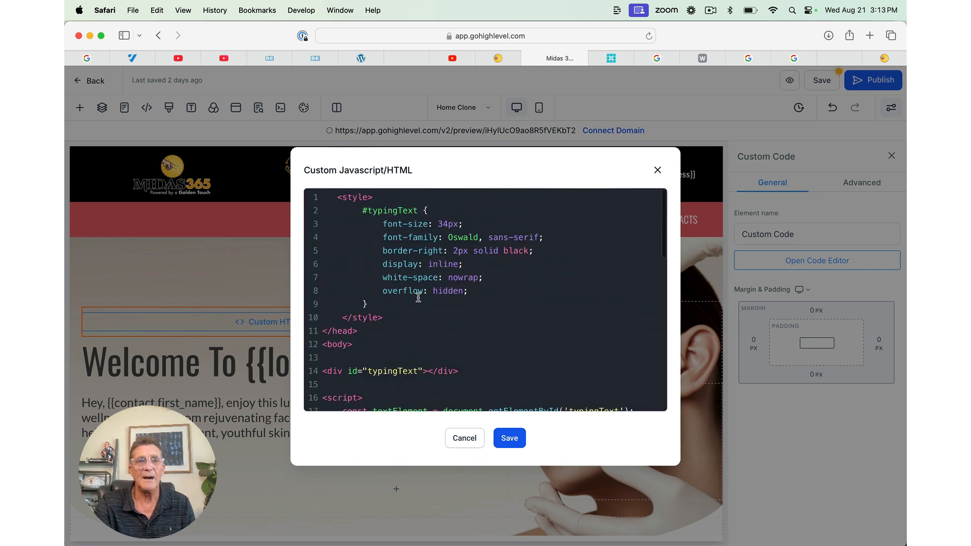
{"action": "left_click_drag", "start_coordinate": [338, 195], "coordinate": [416, 319]}
{"action": "scroll", "coordinate": [418, 321], "scroll_direction": "down", "scroll_amount": 10}
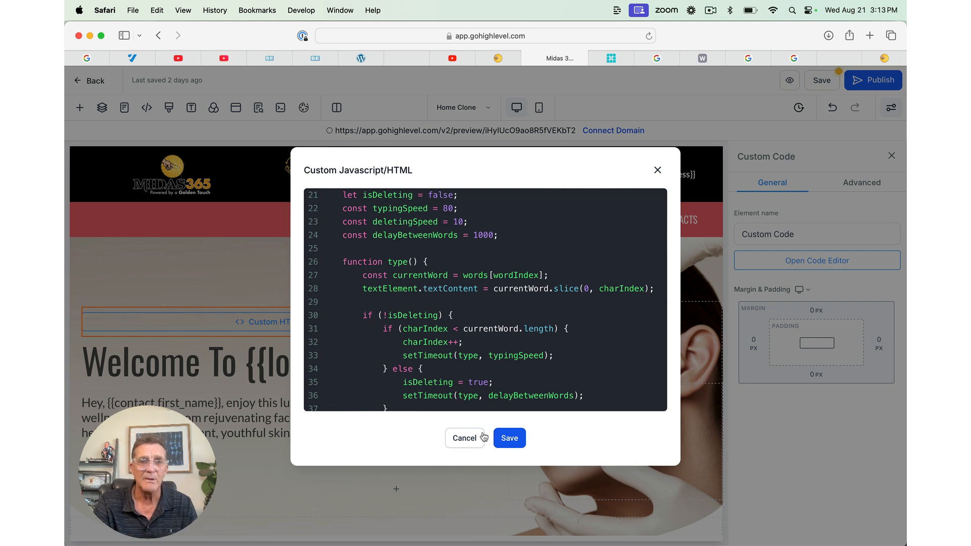
{"action": "left_click", "coordinate": [657, 170]}
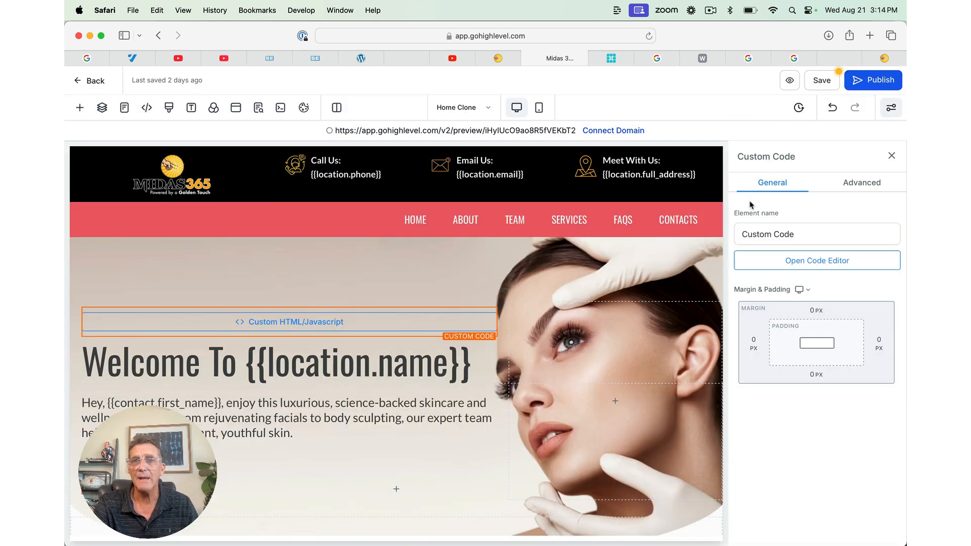
Step: Try to preview the page, accepting the global section change and dismissing the dialogs that follow
{"action": "left_click", "coordinate": [791, 82]}
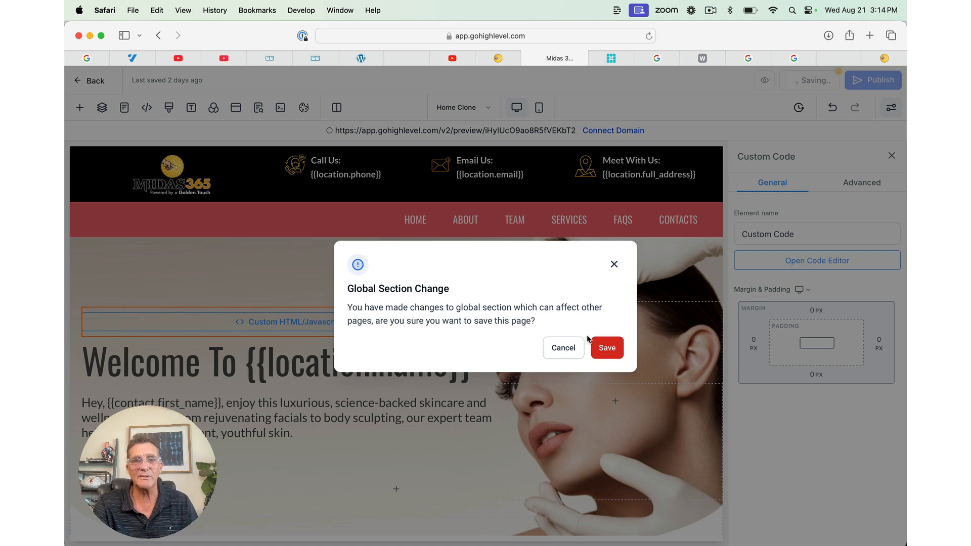
{"action": "left_click", "coordinate": [608, 349]}
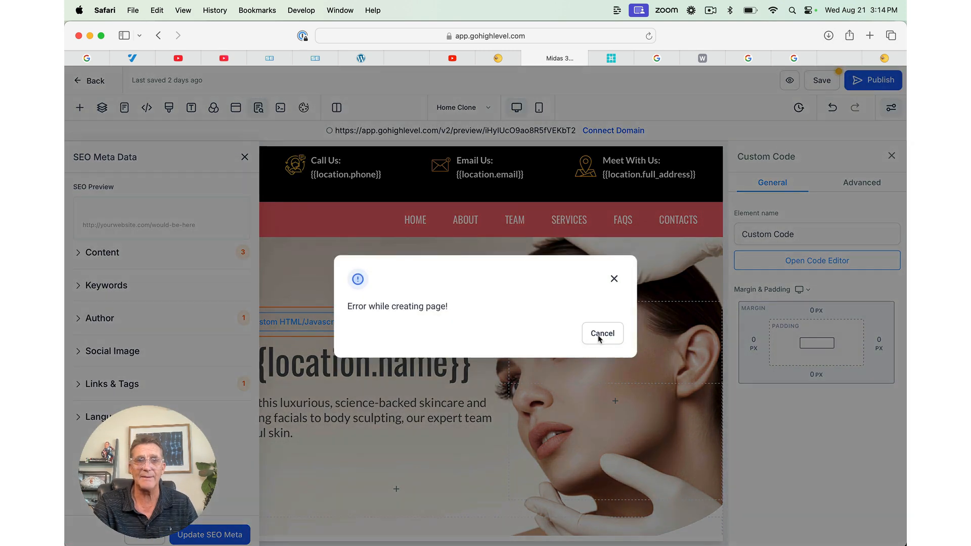
{"action": "left_click", "coordinate": [614, 279]}
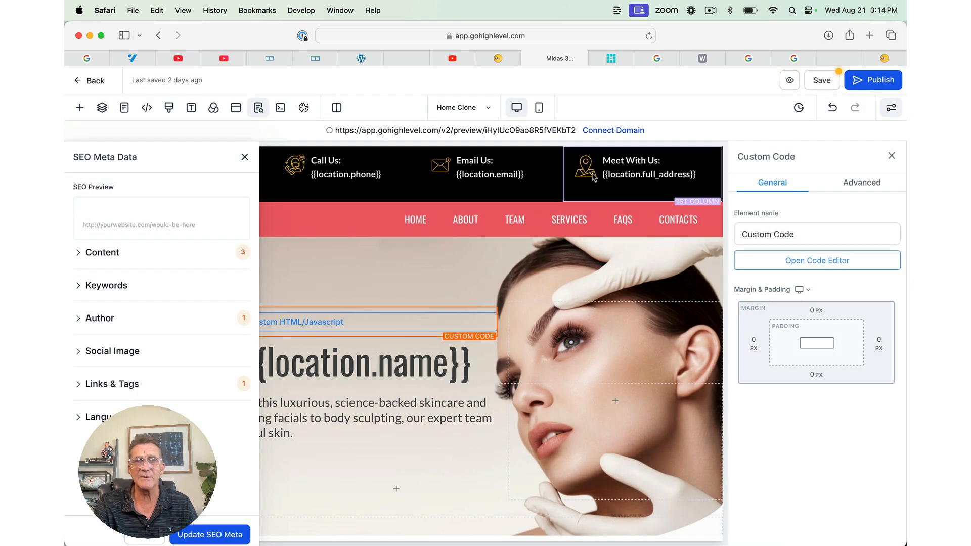
{"action": "left_click", "coordinate": [790, 81]}
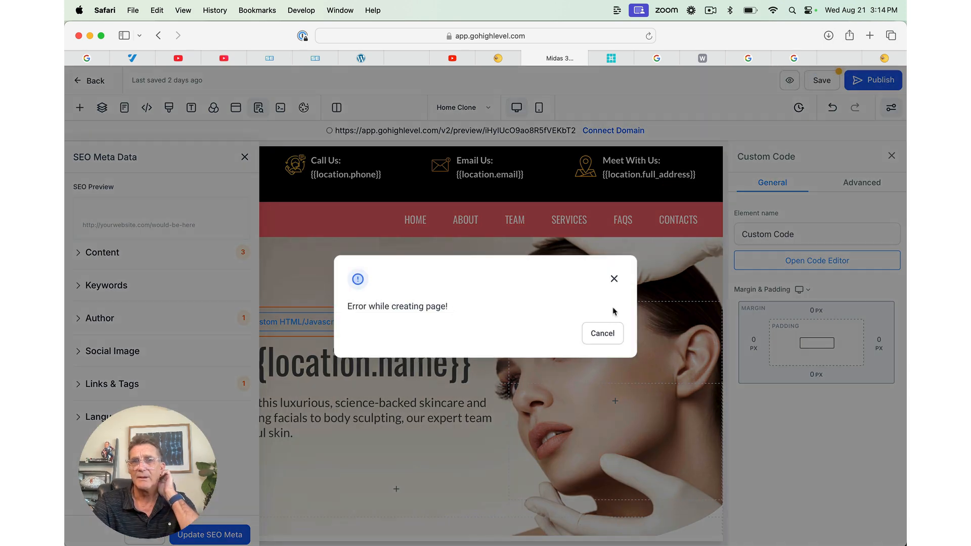
{"action": "left_click", "coordinate": [614, 278]}
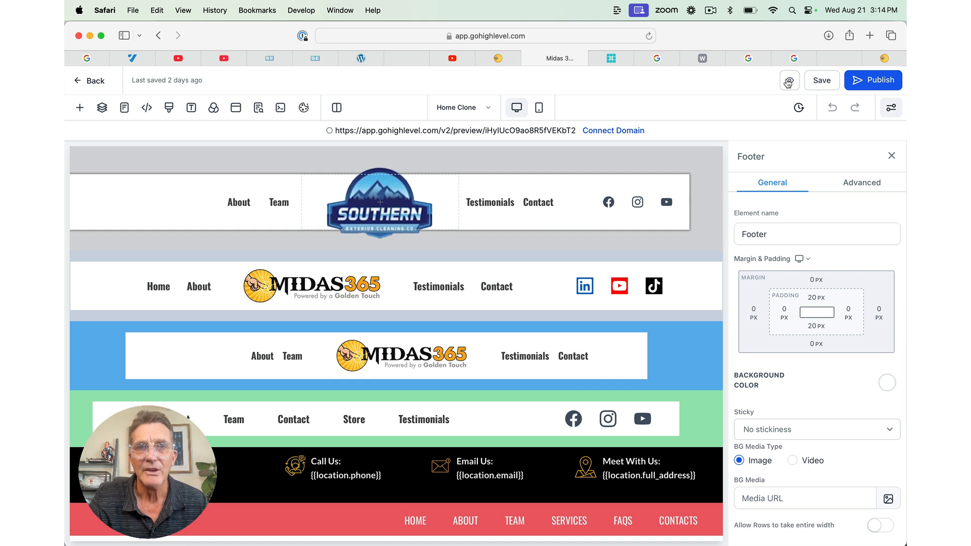
Step: Preview the page and review the stacked headers, the contact section's custom values and the hero's animated typing text
{"action": "left_click", "coordinate": [788, 82]}
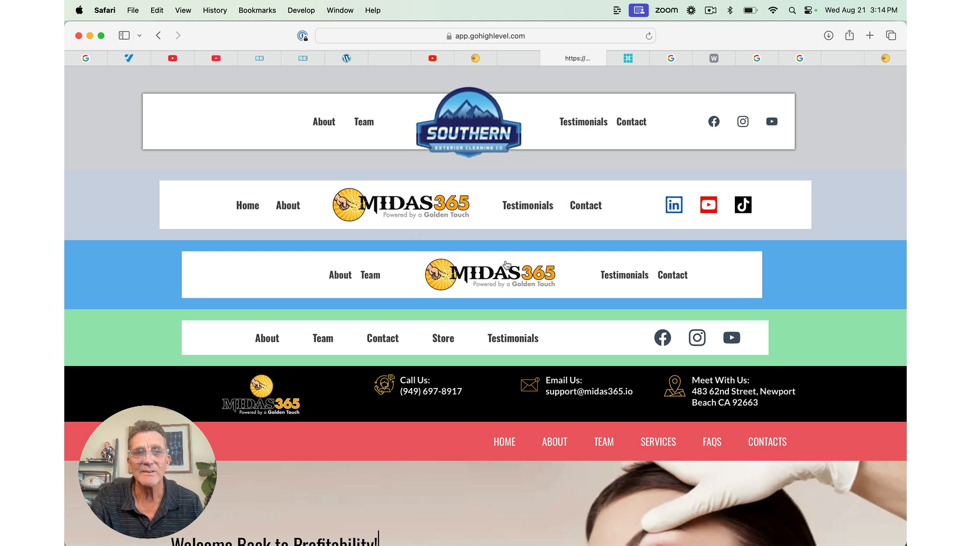
{"action": "scroll", "coordinate": [560, 290], "scroll_direction": "down", "scroll_amount": 2}
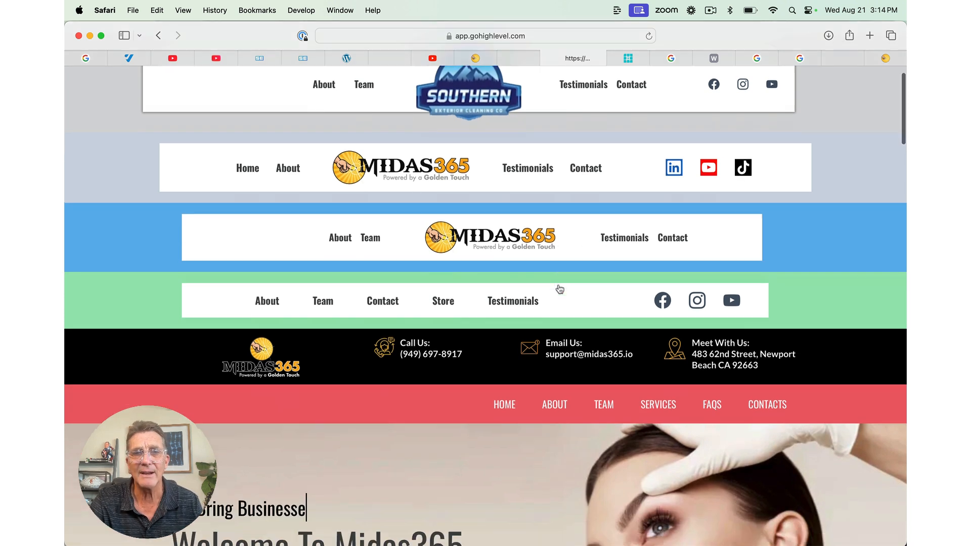
{"action": "scroll", "coordinate": [560, 290], "scroll_direction": "down", "scroll_amount": 10}
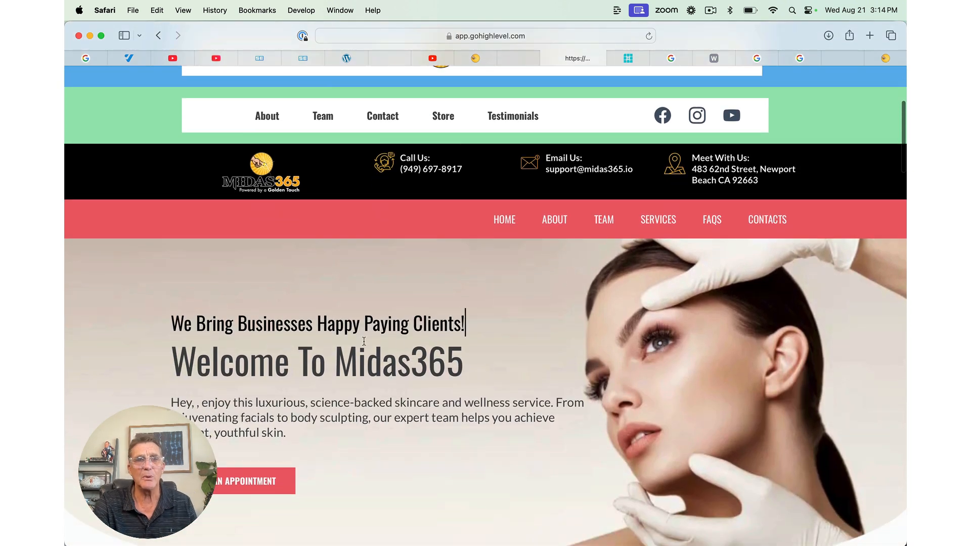
Step: Look over the hero headline and welcome text in the page preview, and return to the Home Clone page editor
{"action": "left_click_drag", "start_coordinate": [339, 365], "coordinate": [459, 369]}
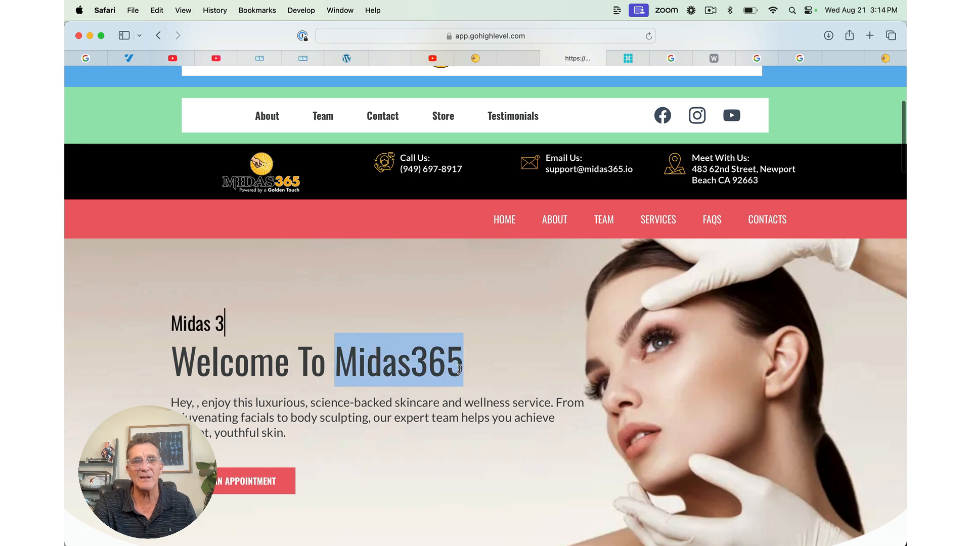
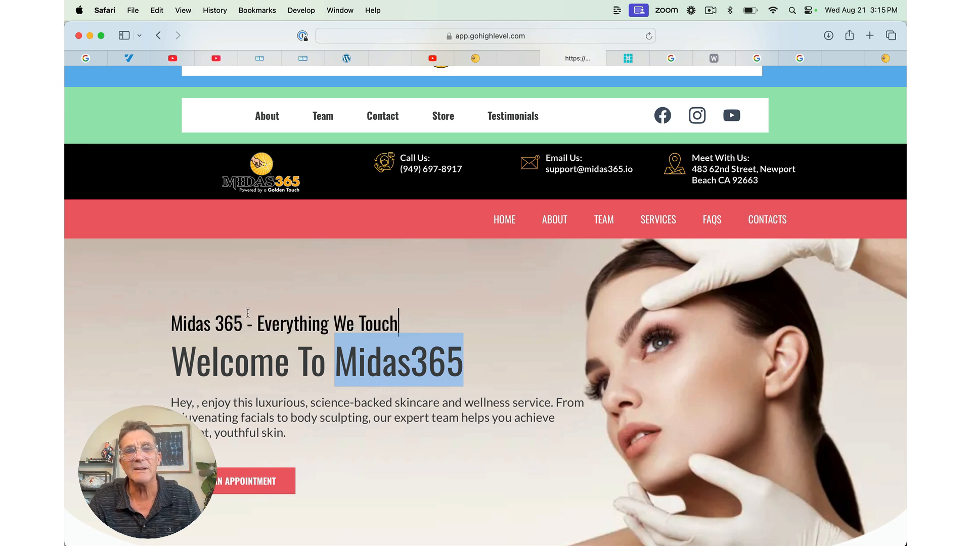
{"action": "scroll", "coordinate": [248, 313], "scroll_direction": "down", "scroll_amount": 3}
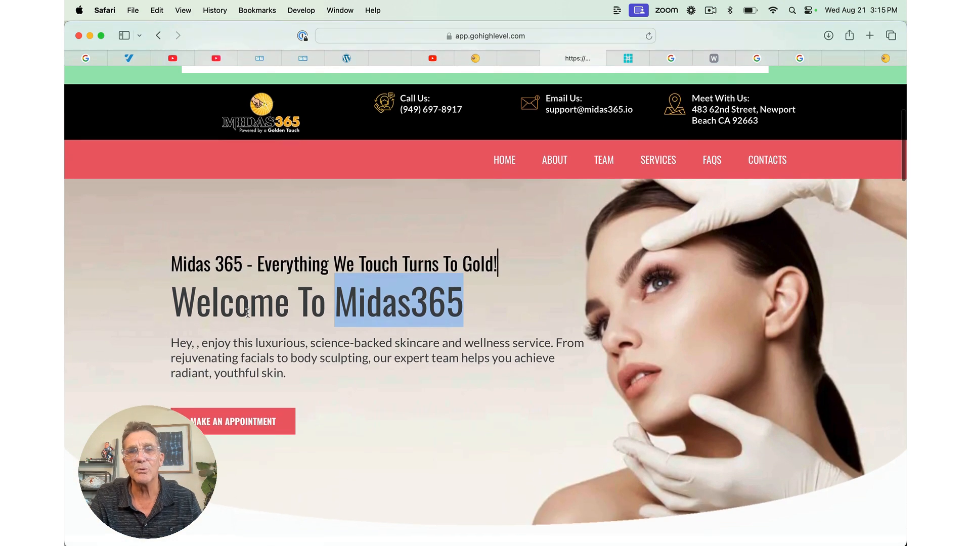
{"action": "scroll", "coordinate": [247, 312], "scroll_direction": "down", "scroll_amount": 1}
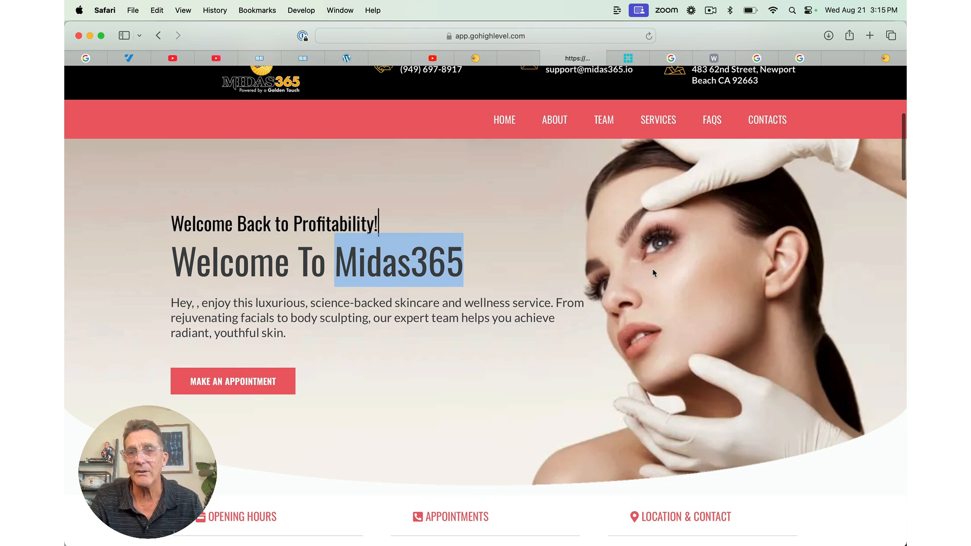
{"action": "scroll", "coordinate": [654, 252], "scroll_direction": "down", "scroll_amount": 3}
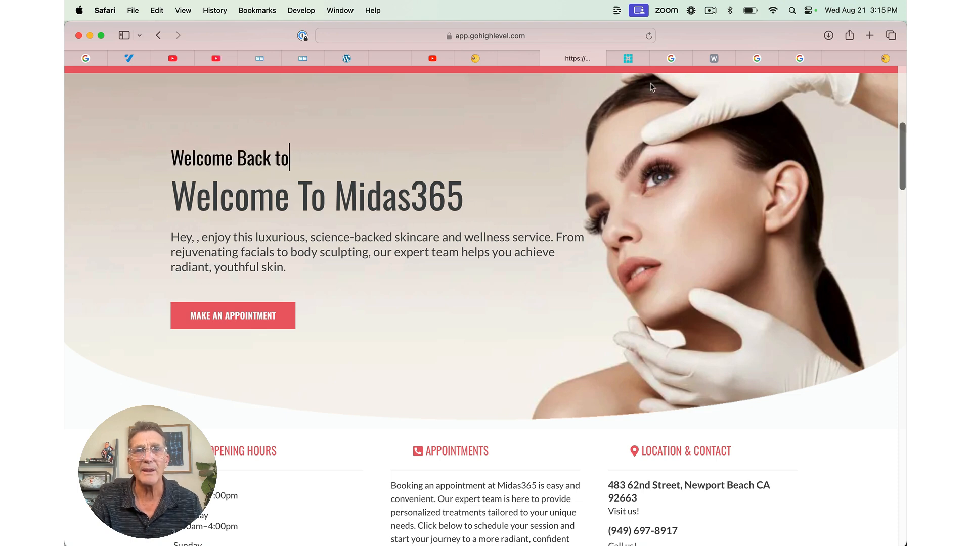
{"action": "left_click", "coordinate": [529, 59]}
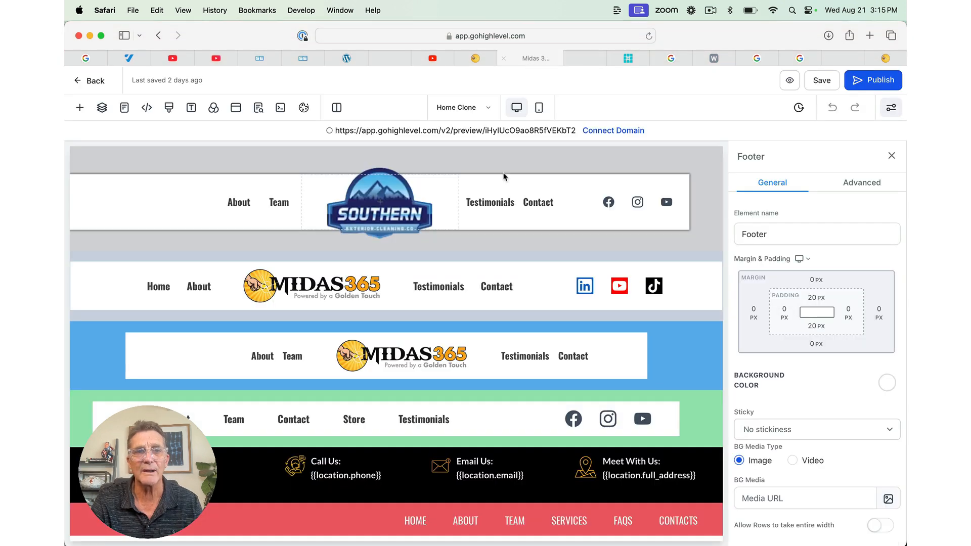
Step: Add a full-width section containing a 1-column row directly below the hero section
{"action": "scroll", "coordinate": [504, 176], "scroll_direction": "down", "scroll_amount": 15}
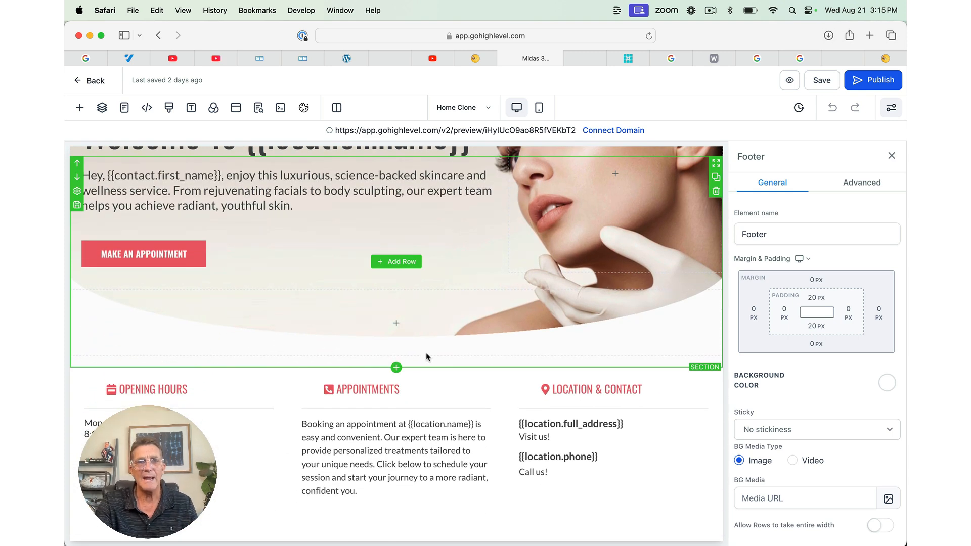
{"action": "left_click", "coordinate": [397, 368]}
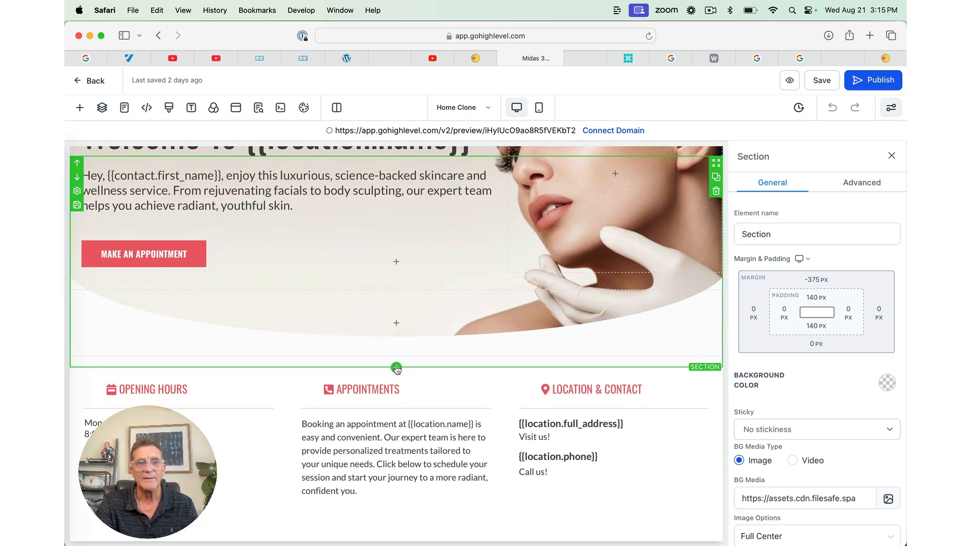
{"action": "left_click", "coordinate": [397, 368]}
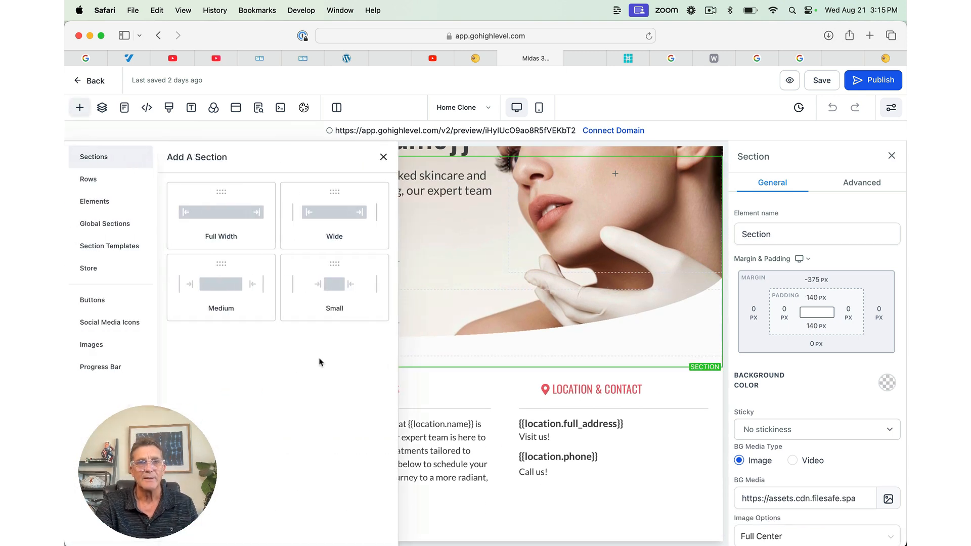
{"action": "left_click", "coordinate": [242, 226]}
{"action": "left_click", "coordinate": [391, 410]}
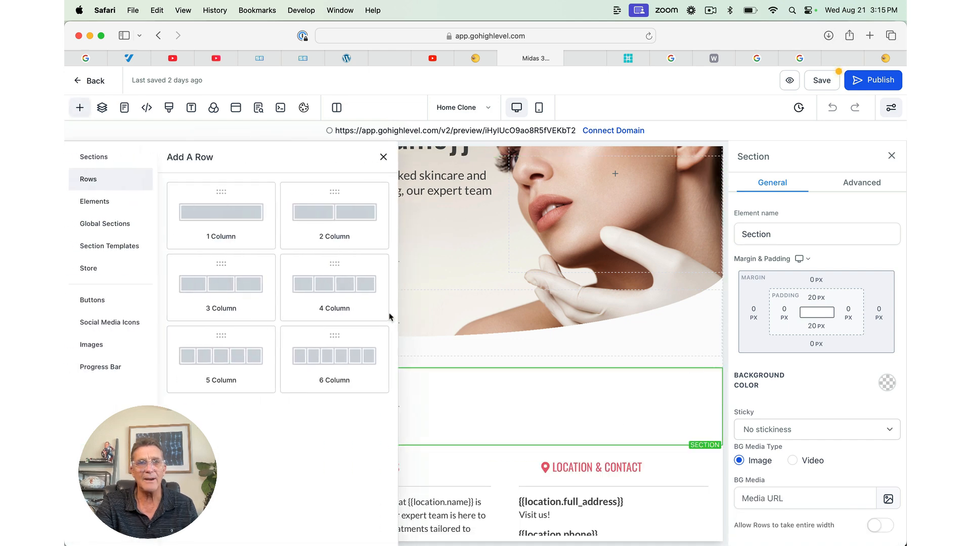
{"action": "left_click", "coordinate": [228, 216]}
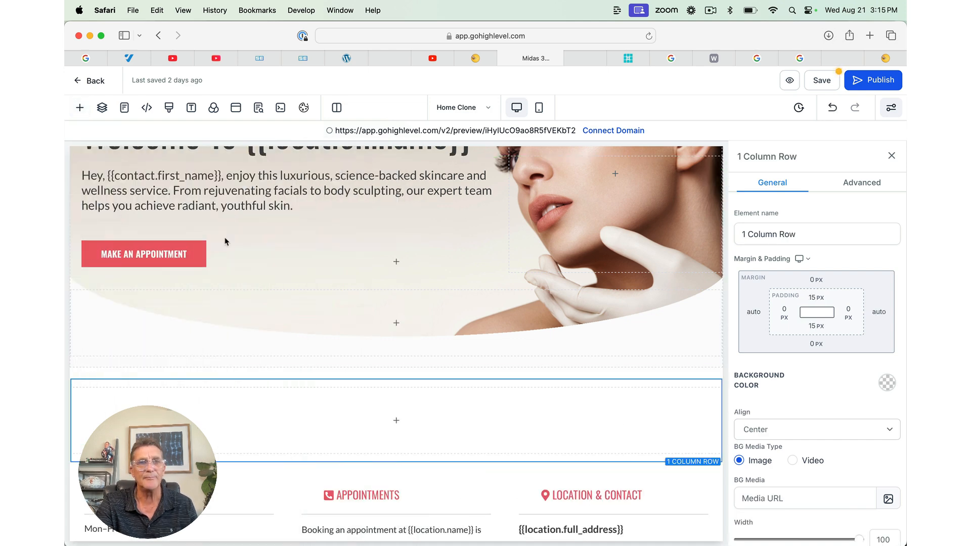
Step: Find the Image element and add it to the new one-column row
{"action": "left_click", "coordinate": [400, 424]}
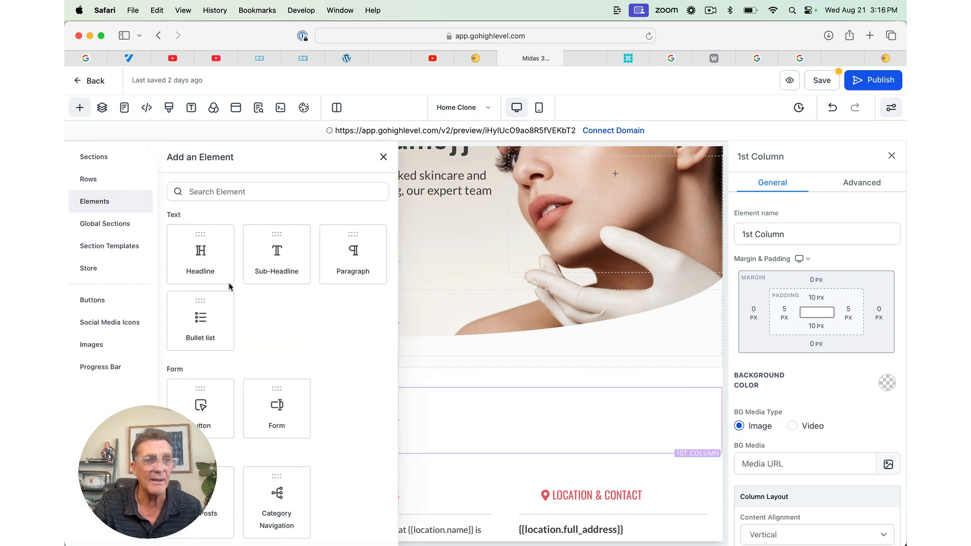
{"action": "left_click", "coordinate": [245, 192]}
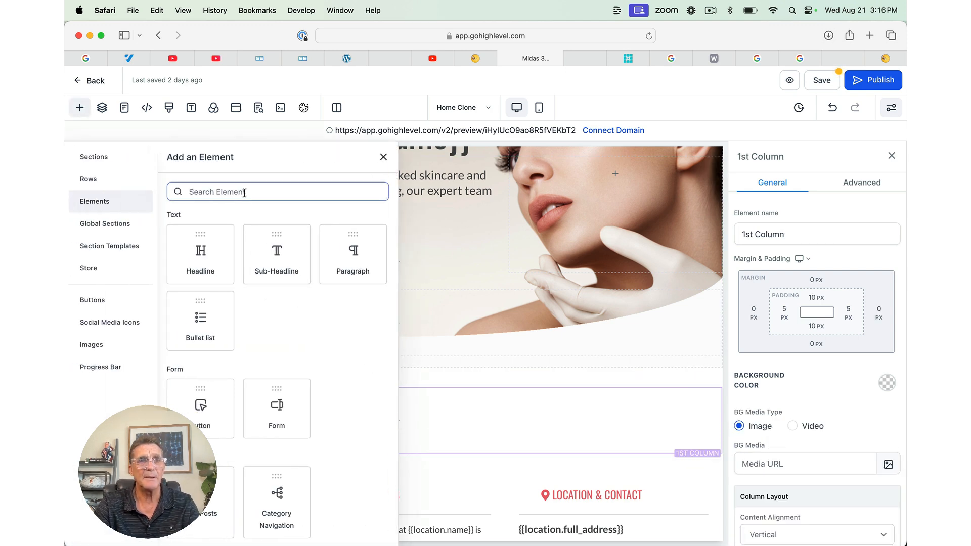
{"action": "type", "text": "ima"}
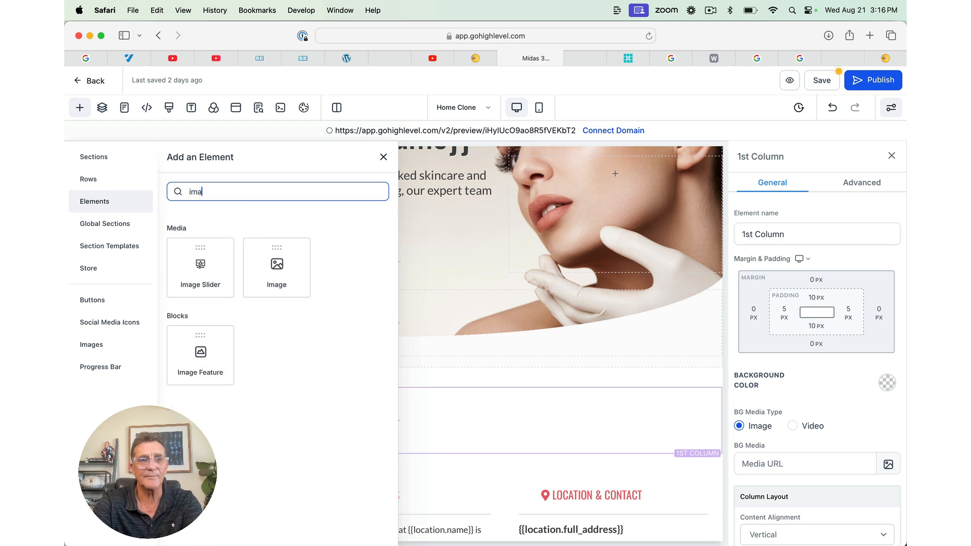
{"action": "left_click", "coordinate": [276, 268]}
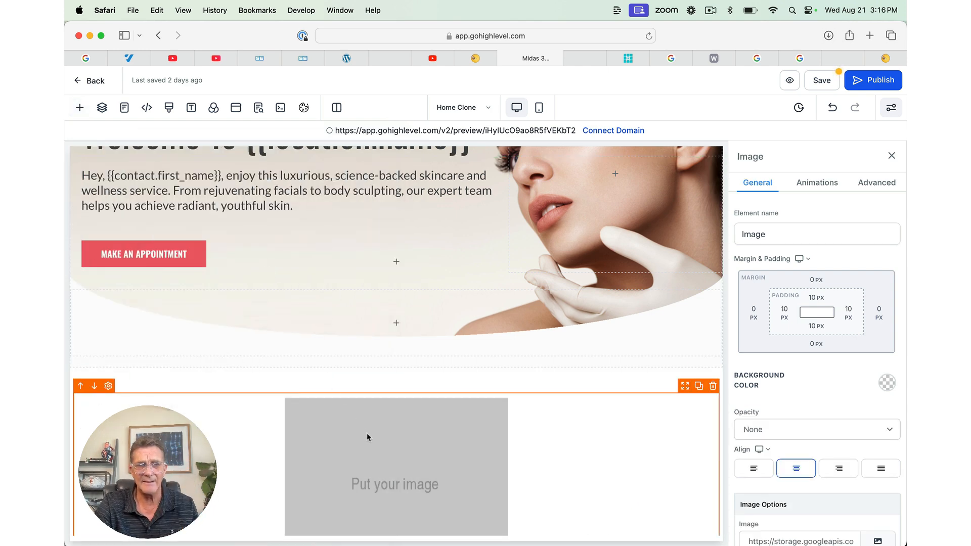
Step: Browse the media storage for the placeholder image without choosing one, and undo the added section, row and image
{"action": "scroll", "coordinate": [848, 433], "scroll_direction": "down", "scroll_amount": 5}
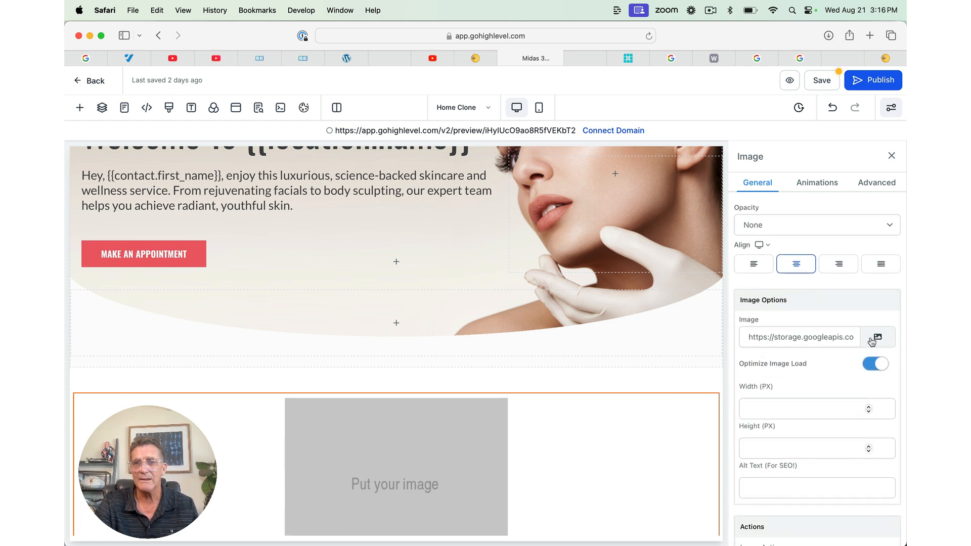
{"action": "left_click", "coordinate": [877, 339]}
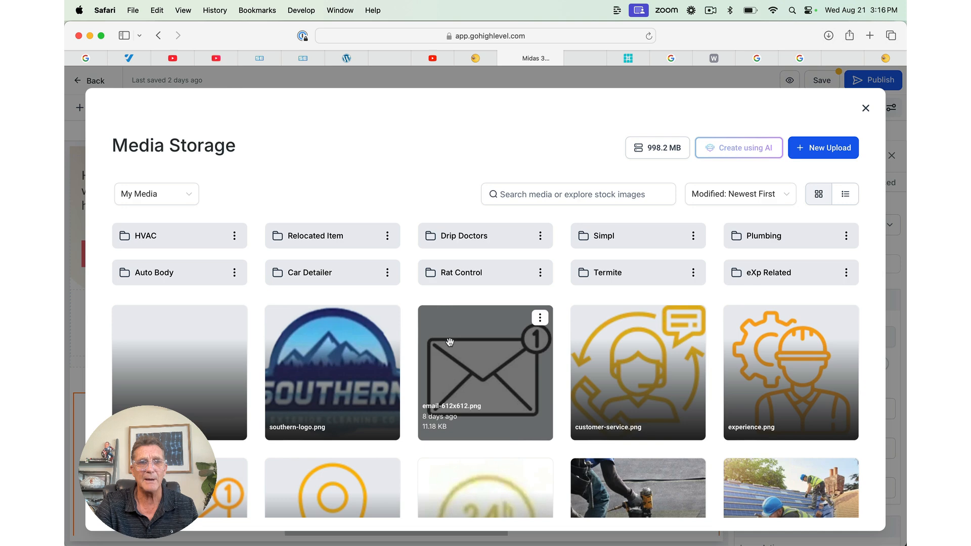
{"action": "scroll", "coordinate": [450, 342], "scroll_direction": "down", "scroll_amount": 2}
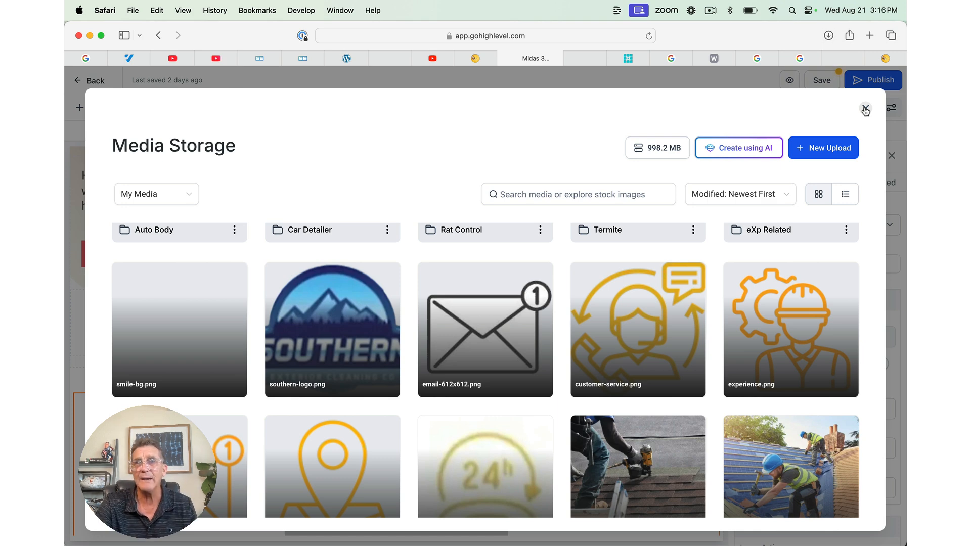
{"action": "left_click", "coordinate": [866, 109]}
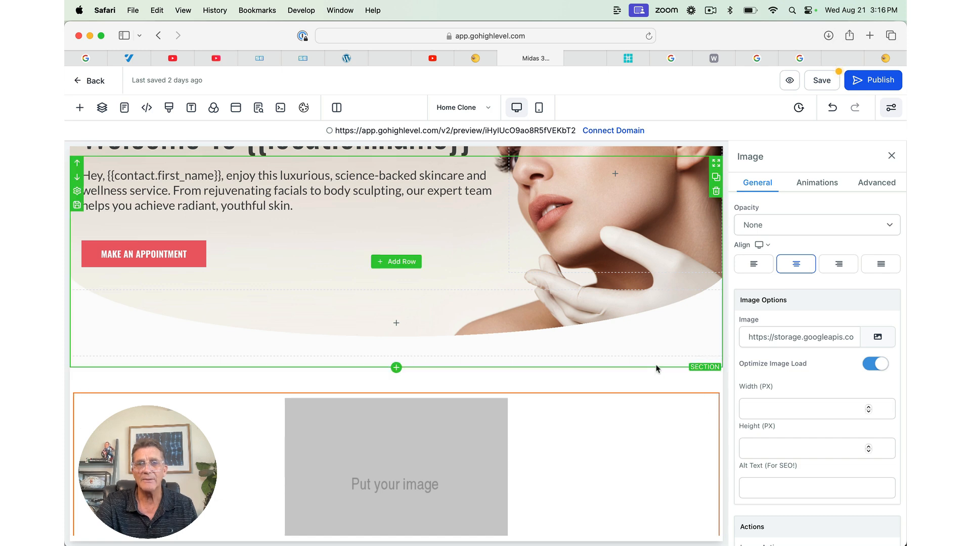
{"action": "left_click", "coordinate": [832, 108]}
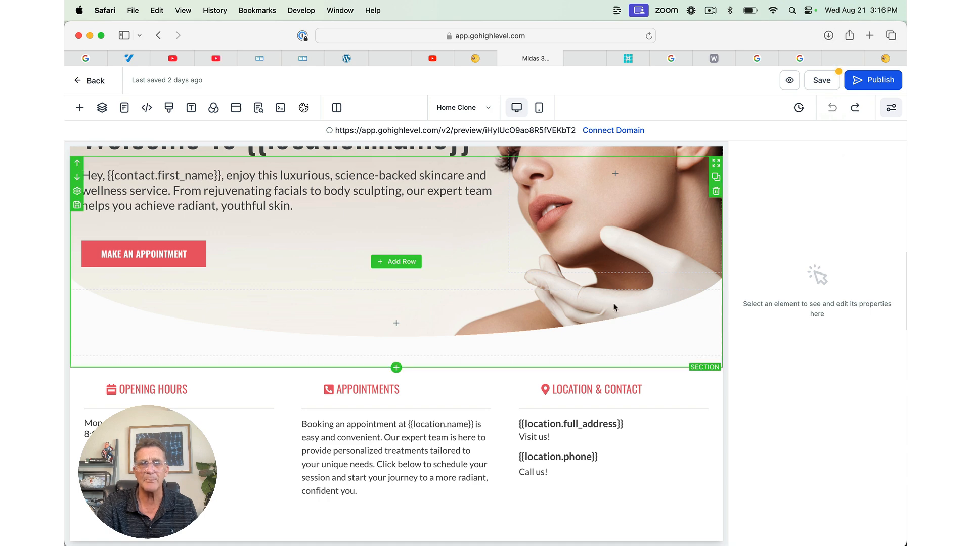
Step: In the first card under "How Can We Best Serve You?", try a 0 px top margin on the worker icon and settle on -43 px
{"action": "scroll", "coordinate": [252, 333], "scroll_direction": "down", "scroll_amount": 10}
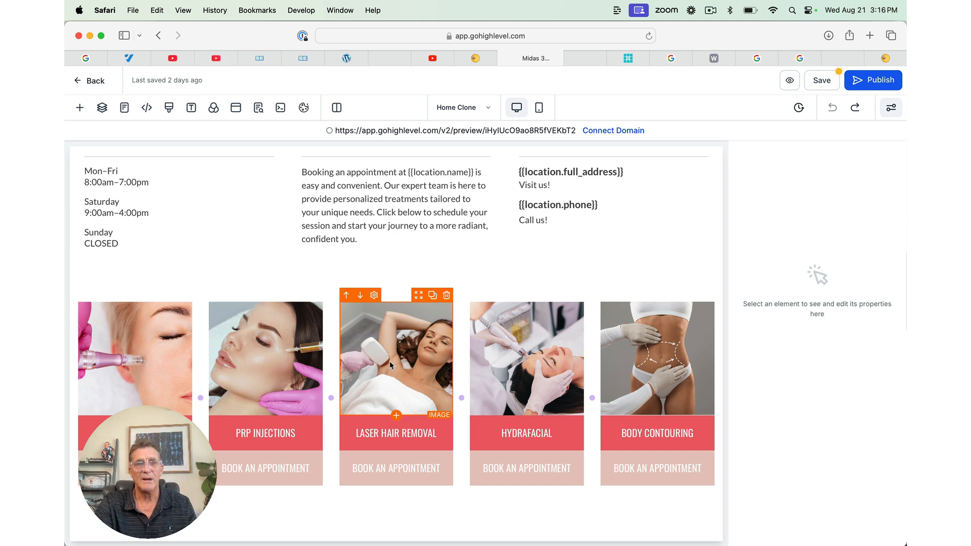
{"action": "scroll", "coordinate": [389, 361], "scroll_direction": "down", "scroll_amount": 5}
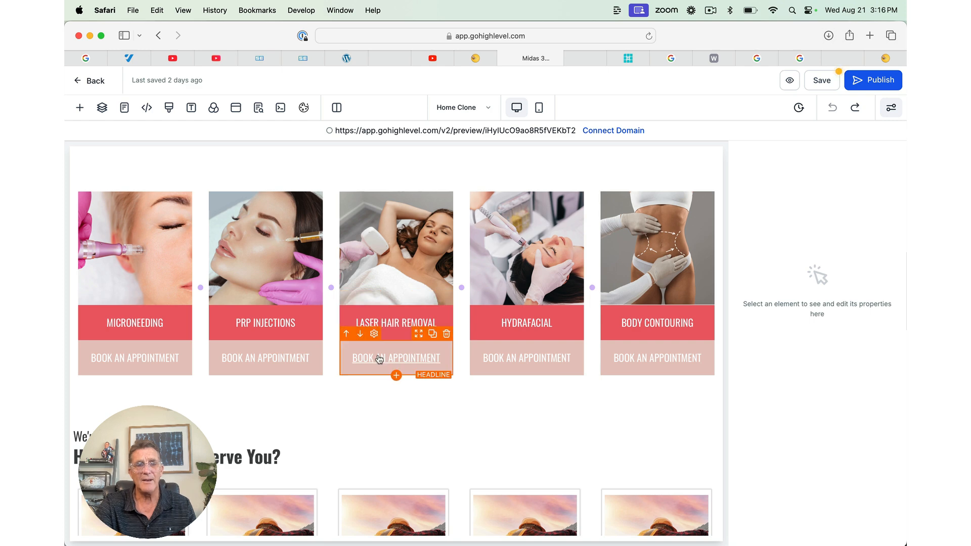
{"action": "scroll", "coordinate": [379, 359], "scroll_direction": "down", "scroll_amount": 10}
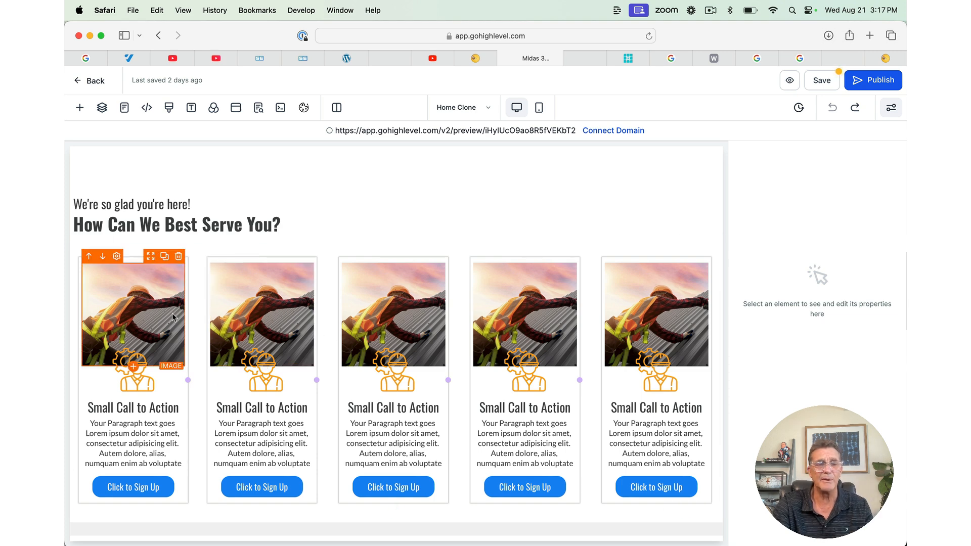
{"action": "left_click", "coordinate": [152, 305]}
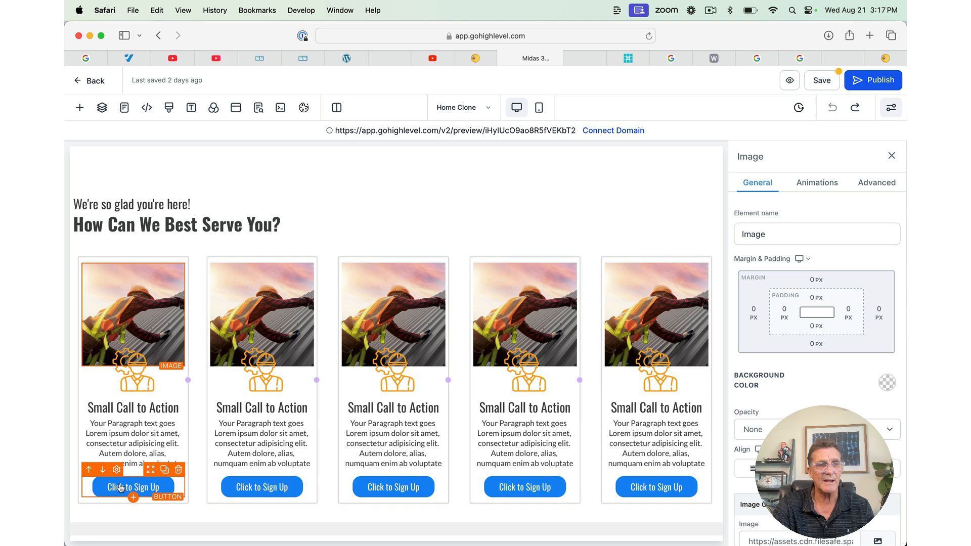
{"action": "left_click", "coordinate": [139, 374]}
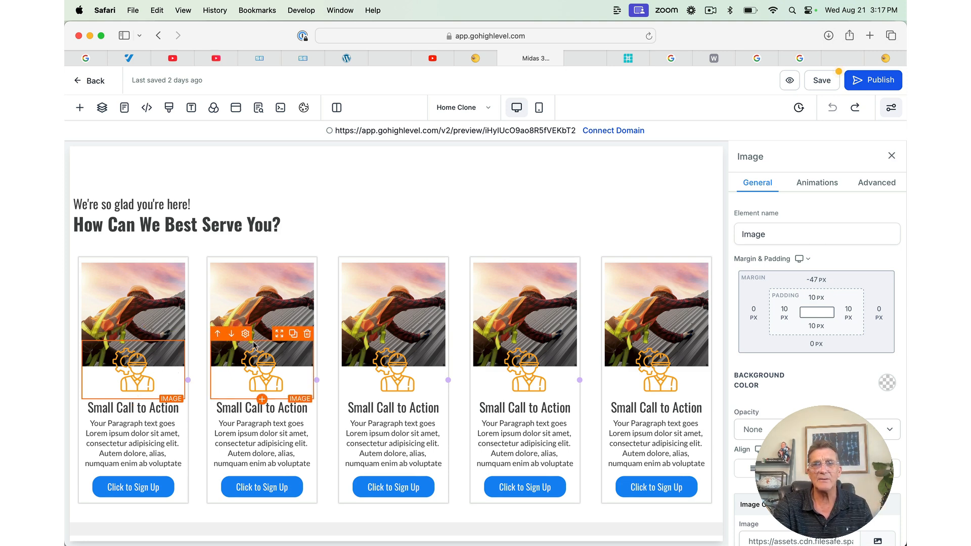
{"action": "left_click", "coordinate": [814, 280]}
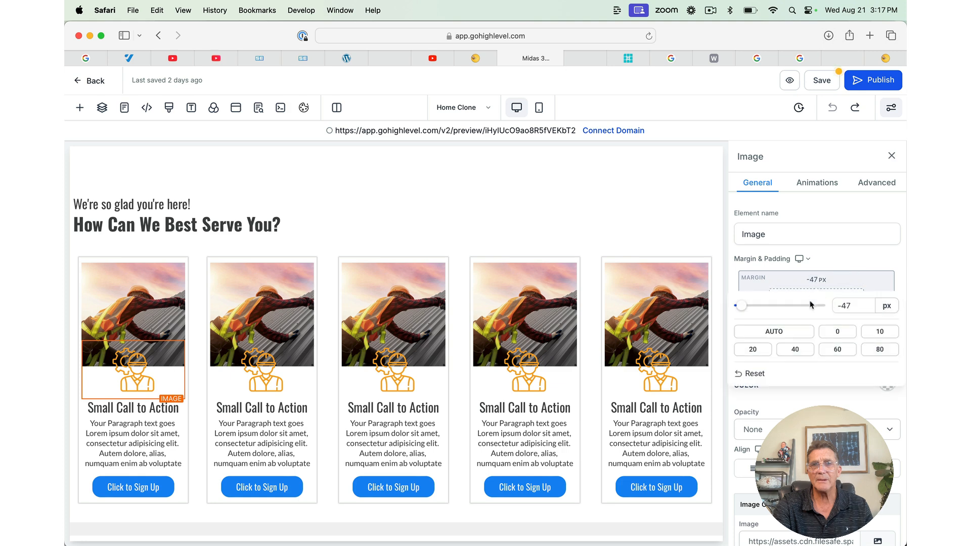
{"action": "left_click", "coordinate": [848, 334]}
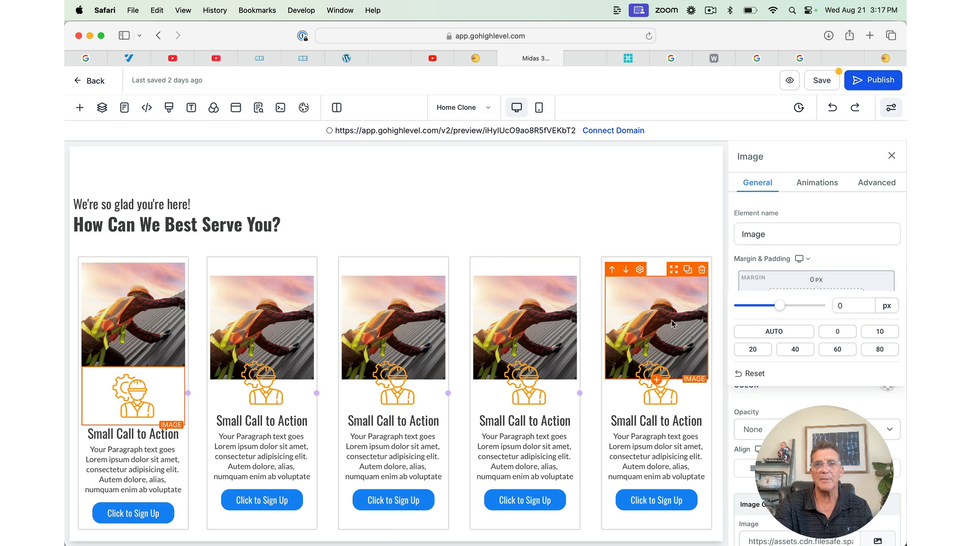
{"action": "left_click_drag", "start_coordinate": [778, 309], "coordinate": [746, 307]}
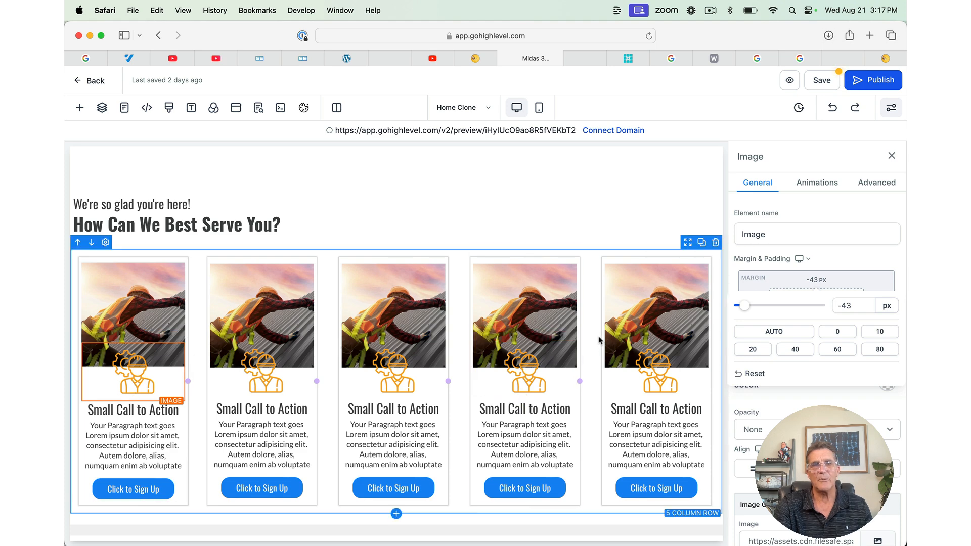
Step: Replace the second card's photo with the stored screenshot of a roofer using a nail gun on shingles
{"action": "left_click", "coordinate": [272, 331]}
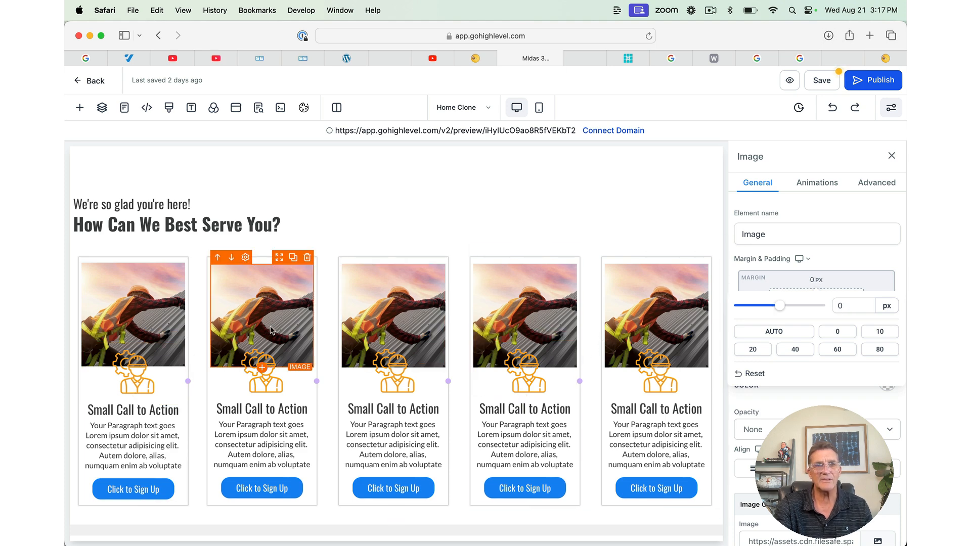
{"action": "left_click", "coordinate": [878, 542]}
{"action": "scroll", "coordinate": [523, 361], "scroll_direction": "down", "scroll_amount": 6}
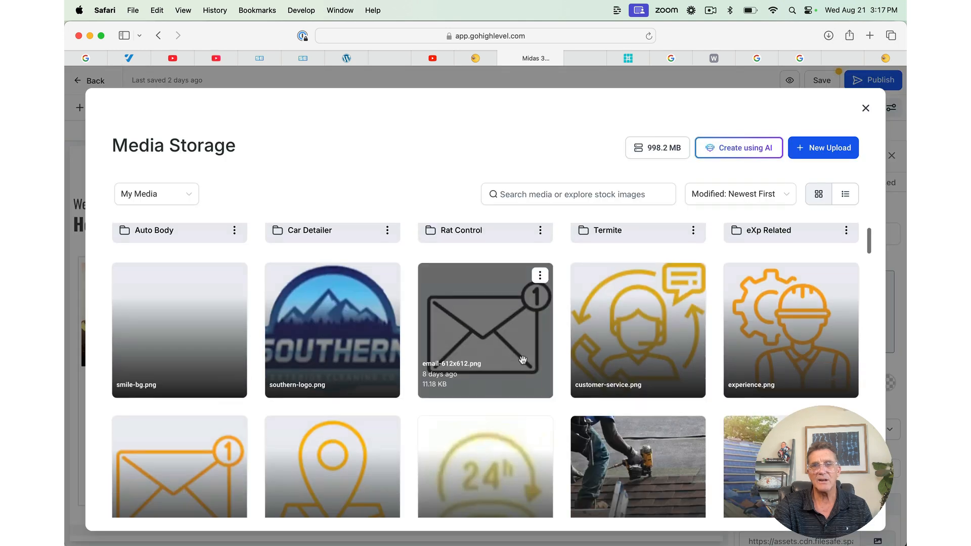
{"action": "scroll", "coordinate": [523, 360], "scroll_direction": "up", "scroll_amount": 5}
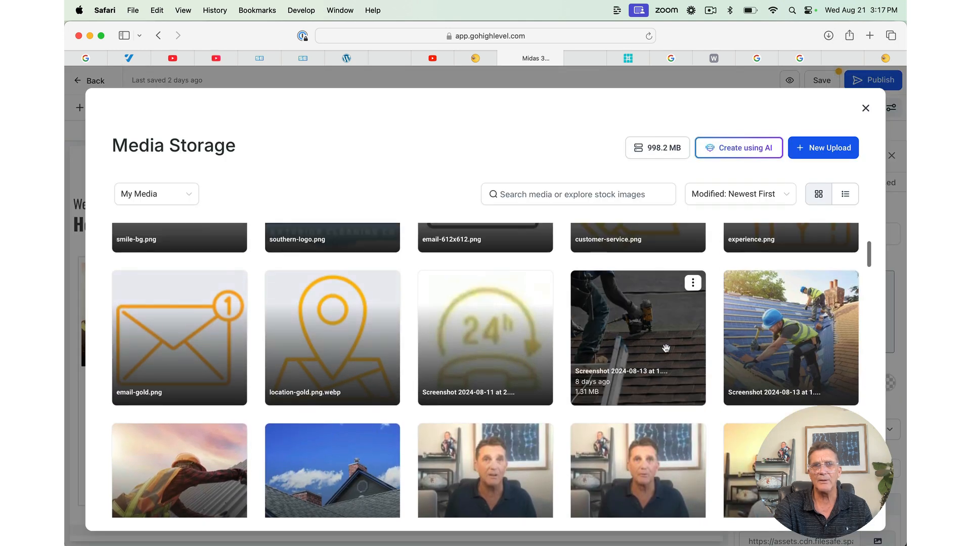
{"action": "left_click", "coordinate": [666, 348]}
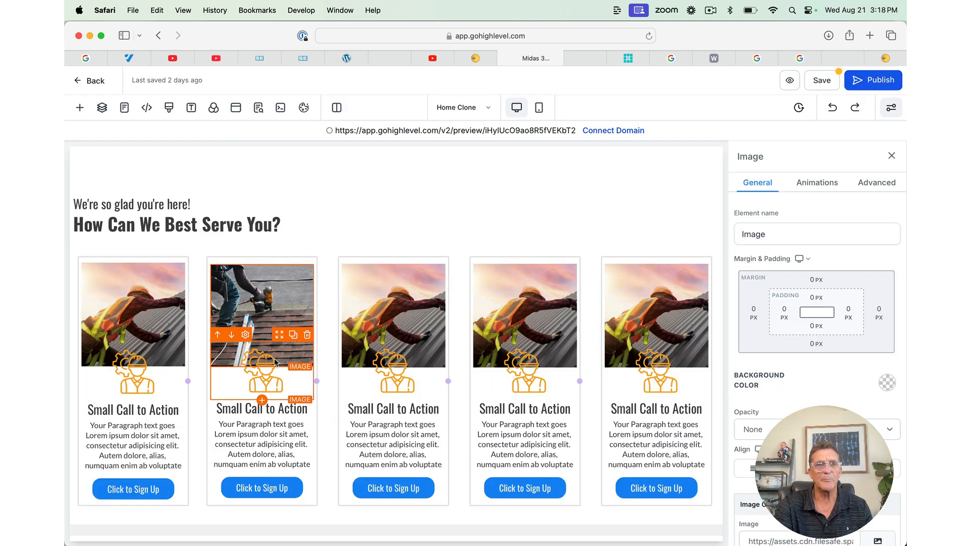
Step: Replace the second card's worker icon with customer-service.png from the media storage
{"action": "left_click", "coordinate": [267, 375]}
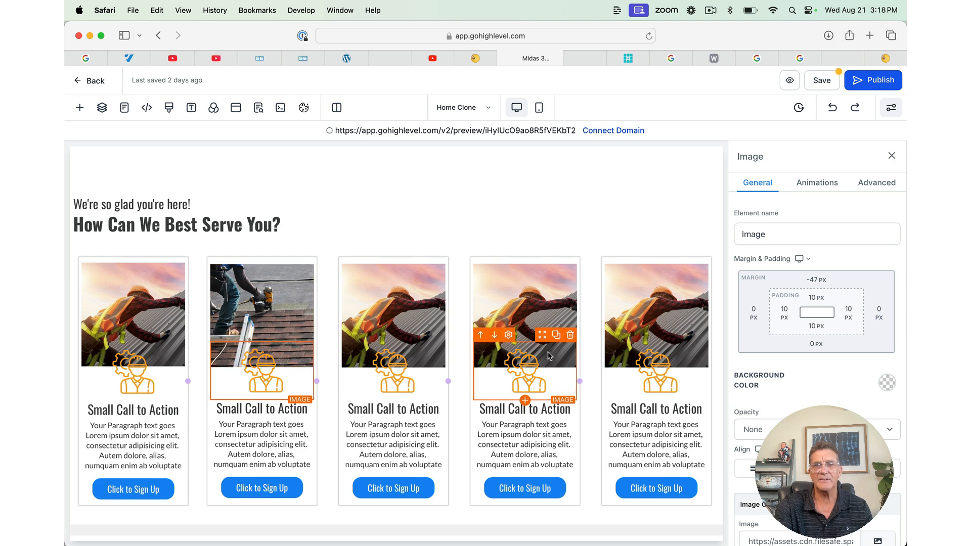
{"action": "left_click", "coordinate": [874, 539]}
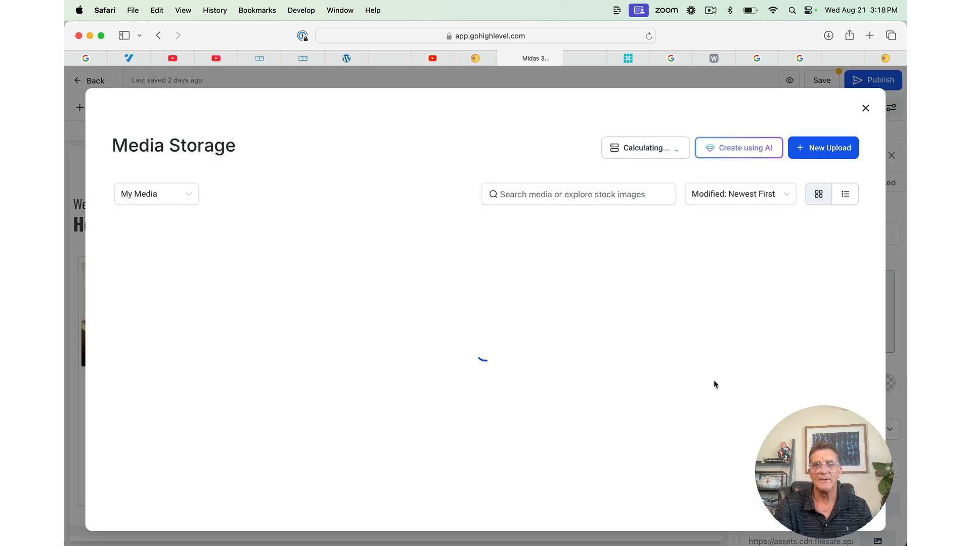
{"action": "left_click", "coordinate": [630, 365]}
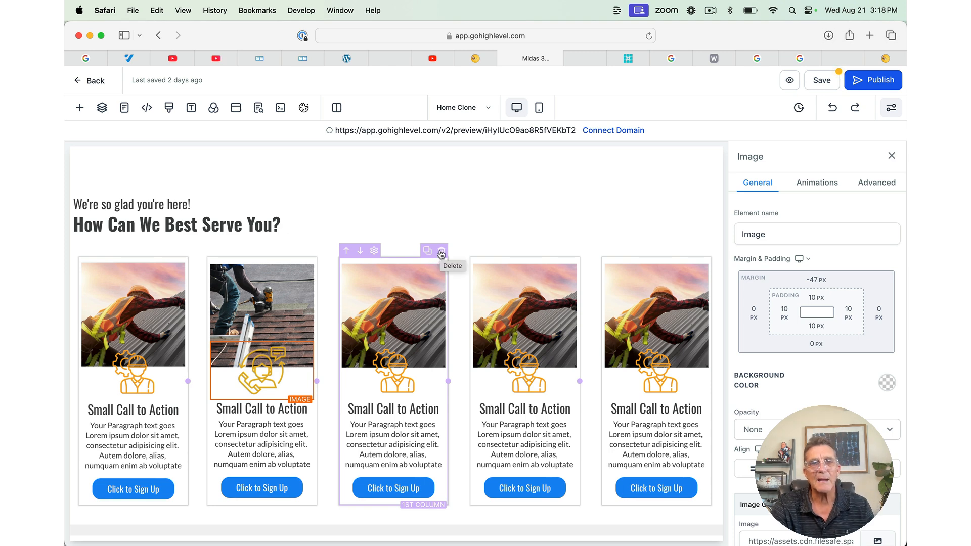
Step: Delete every service card except the first one under "How Can We Best Serve You?"
{"action": "left_click", "coordinate": [441, 253]}
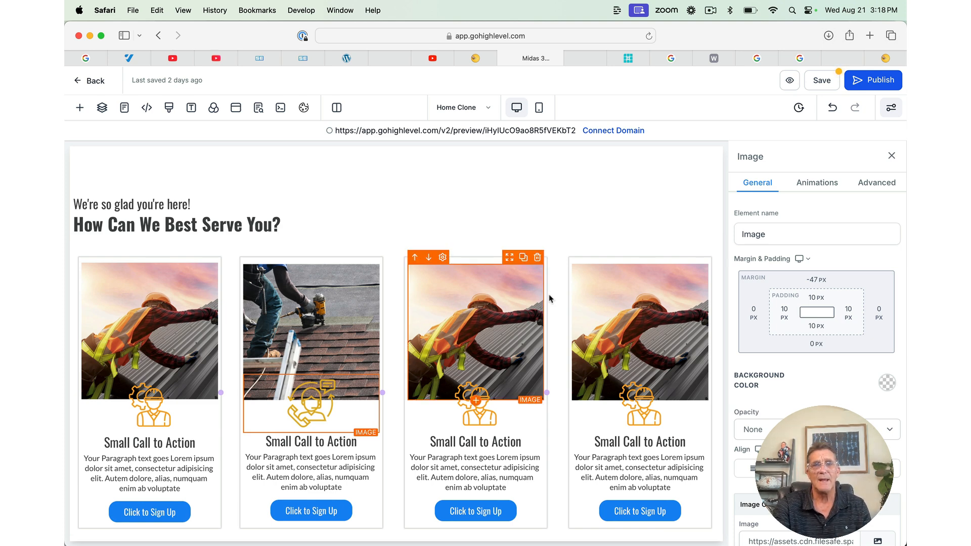
{"action": "left_click", "coordinate": [541, 252]}
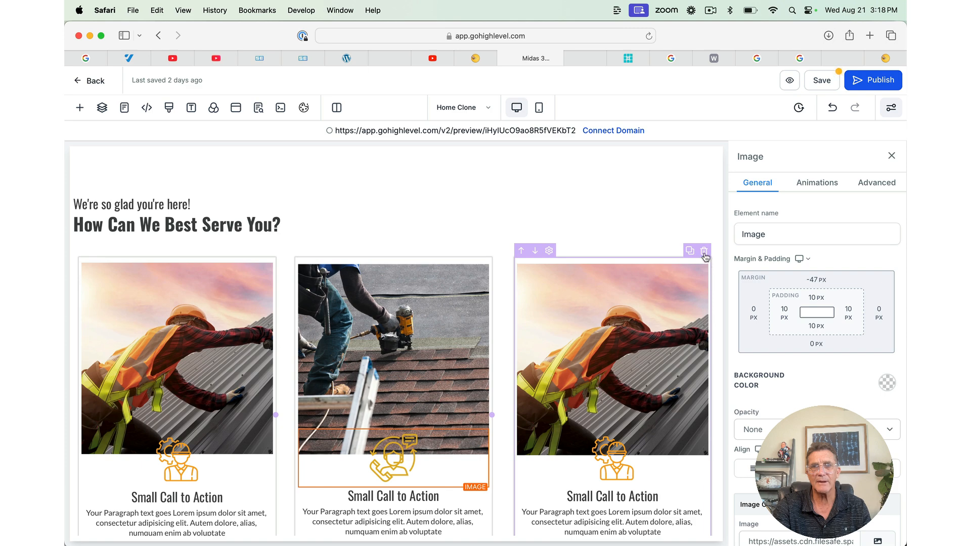
{"action": "left_click", "coordinate": [704, 252]}
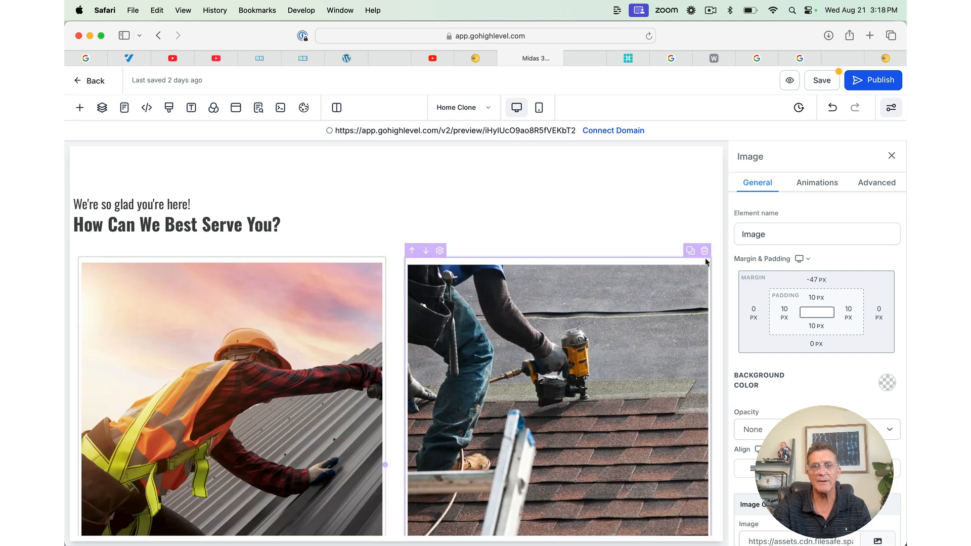
{"action": "left_click", "coordinate": [706, 253]}
{"action": "scroll", "coordinate": [556, 329], "scroll_direction": "down", "scroll_amount": 10}
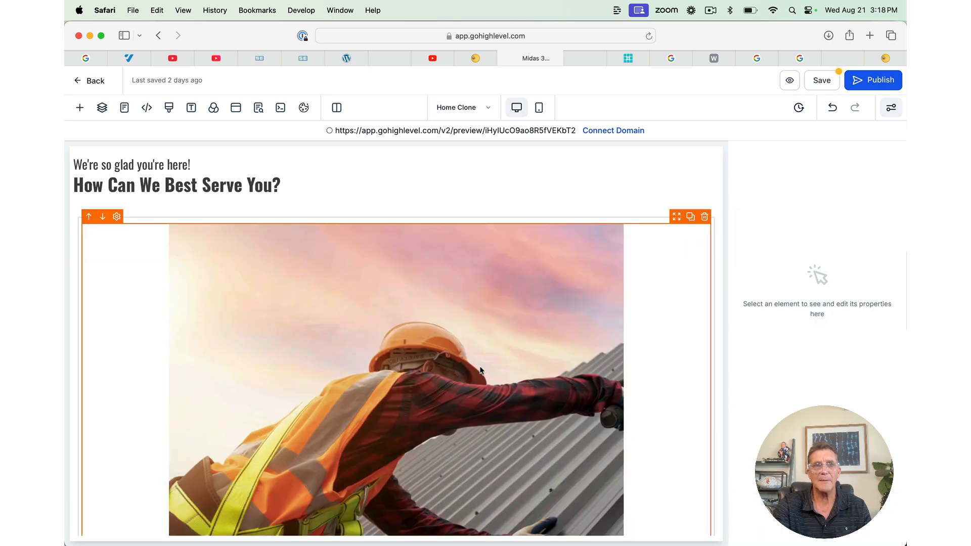
{"action": "scroll", "coordinate": [480, 367], "scroll_direction": "up", "scroll_amount": 10}
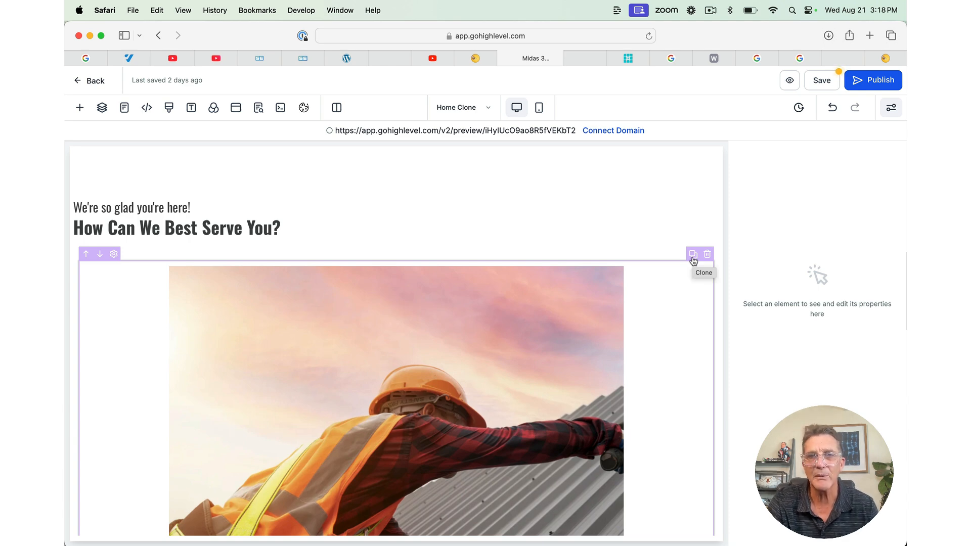
Step: Clone the remaining service card three times to build a row of four matching cards
{"action": "left_click", "coordinate": [693, 259]}
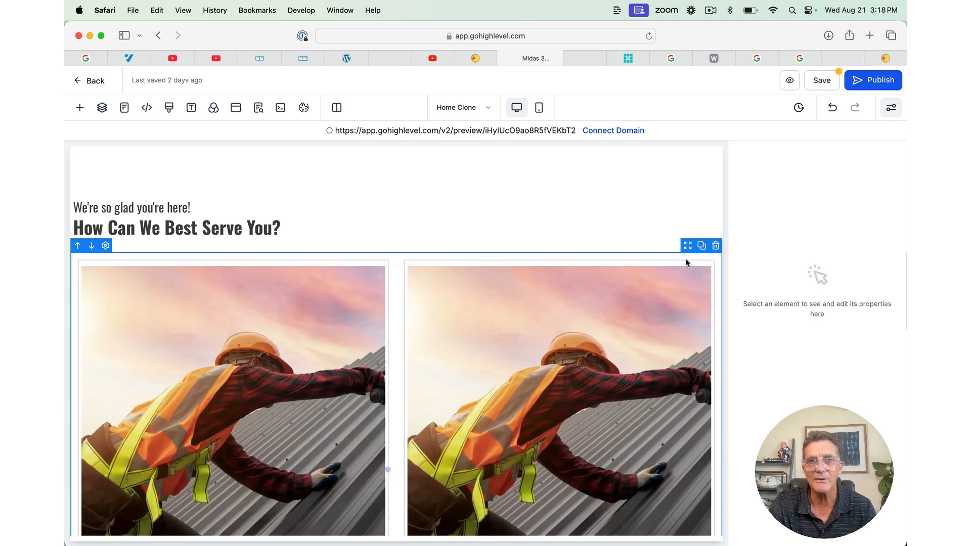
{"action": "left_click", "coordinate": [694, 255]}
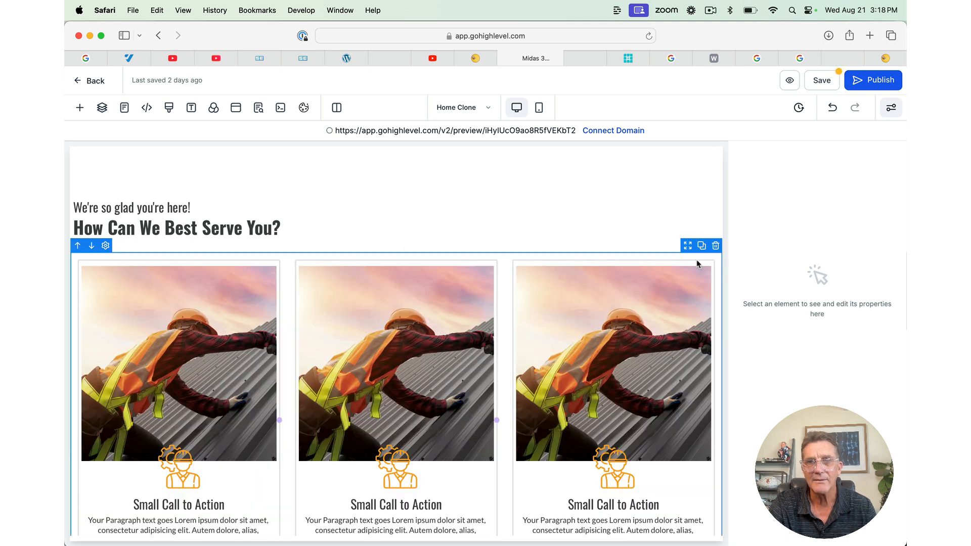
{"action": "left_click", "coordinate": [694, 255]}
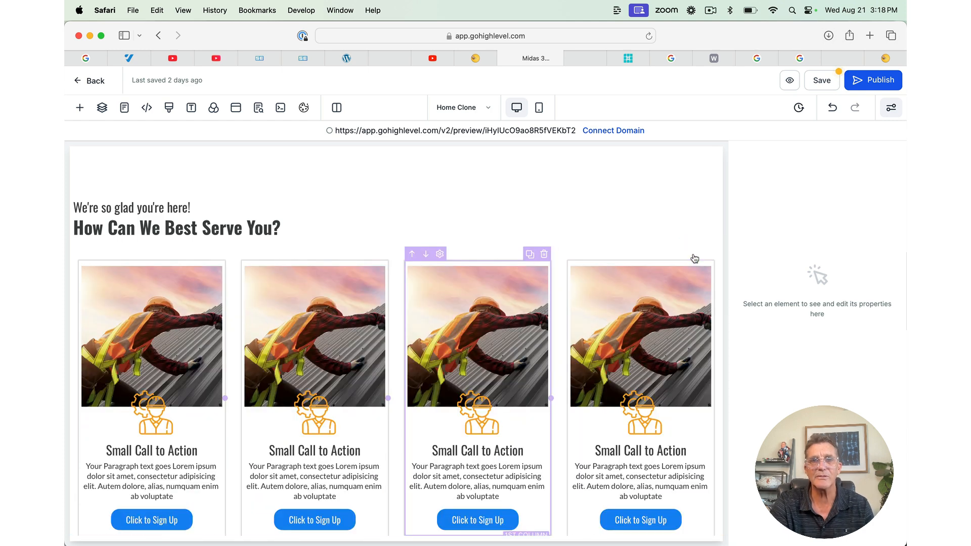
Step: In the second card, replace the photo with the stored roofer nail-gun picture and the worker icon with customer-service.png
{"action": "scroll", "coordinate": [590, 332], "scroll_direction": "down", "scroll_amount": 2}
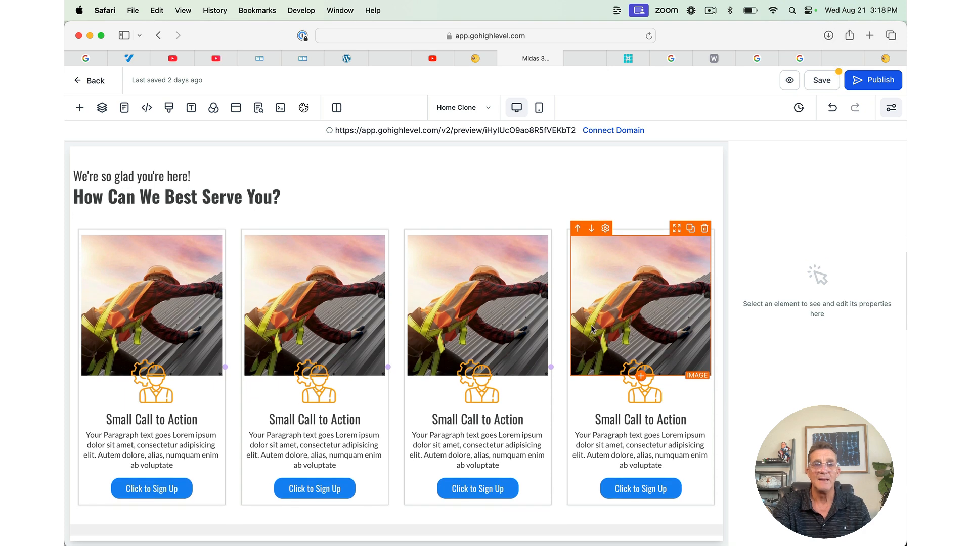
{"action": "left_click", "coordinate": [344, 334]}
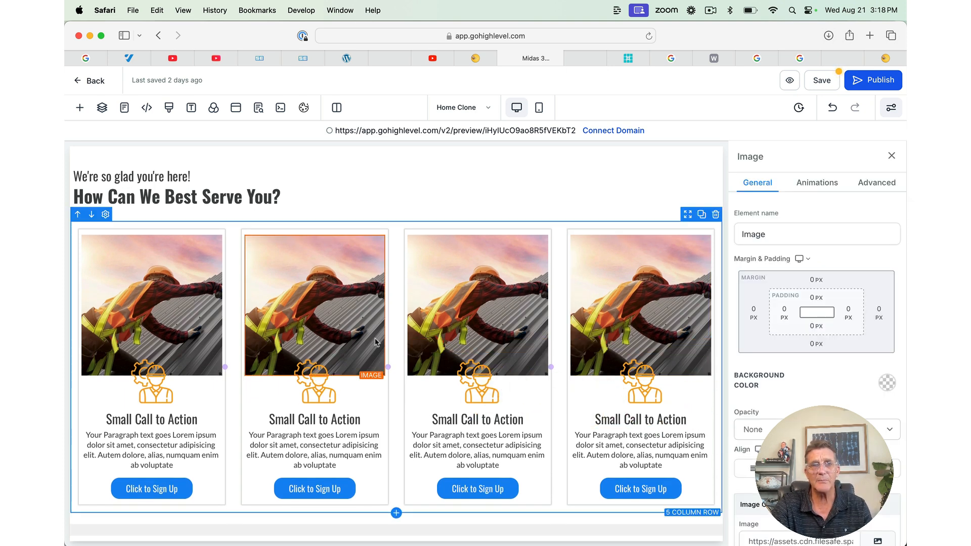
{"action": "scroll", "coordinate": [867, 388], "scroll_direction": "down", "scroll_amount": 5}
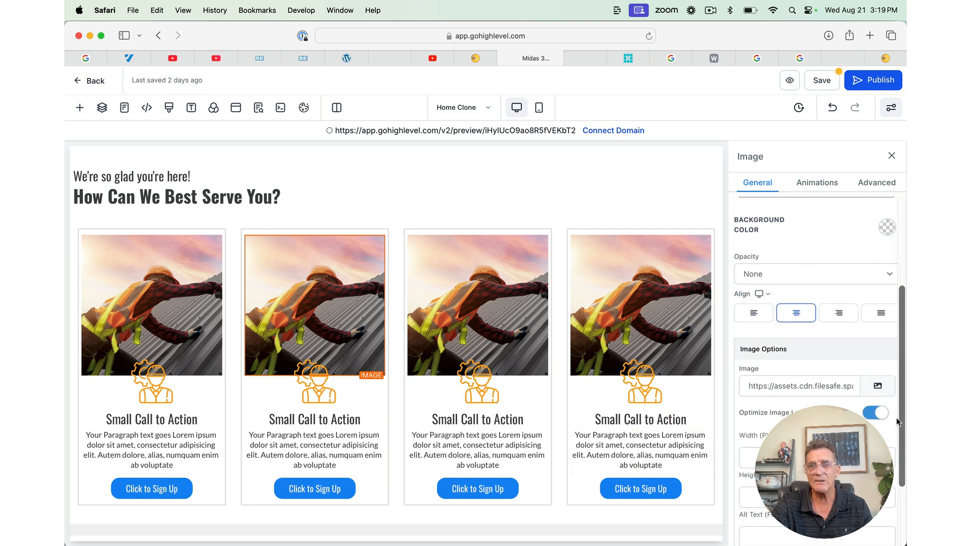
{"action": "left_click", "coordinate": [868, 387]}
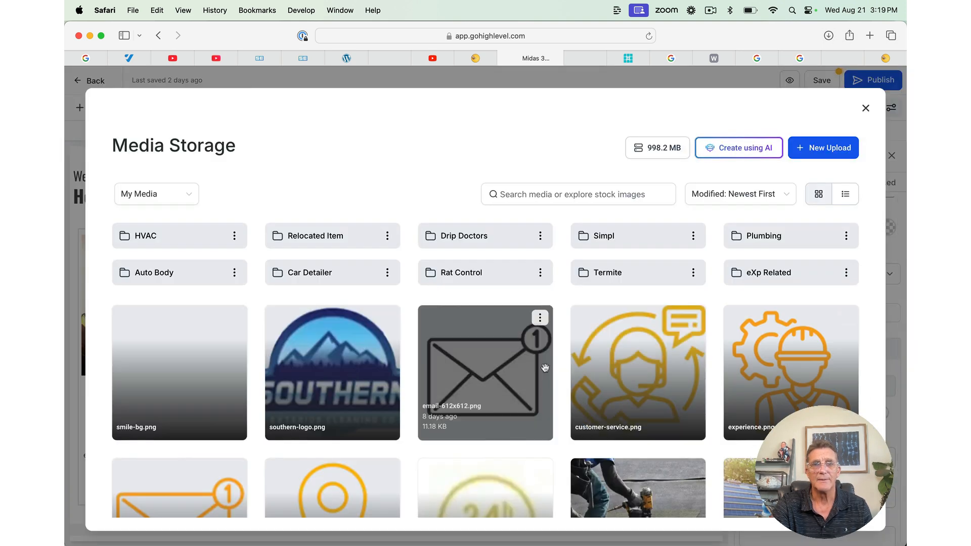
{"action": "left_click", "coordinate": [614, 478]}
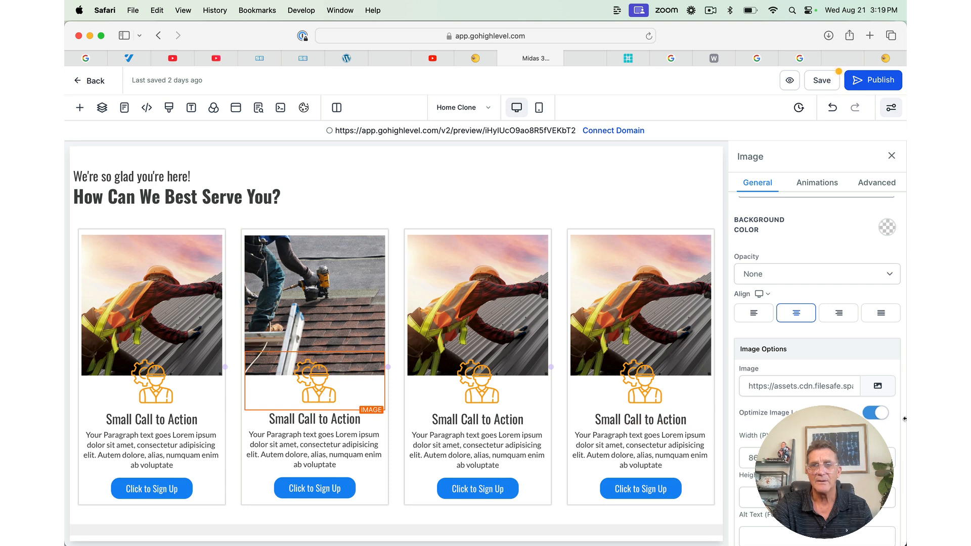
{"action": "left_click", "coordinate": [878, 387]}
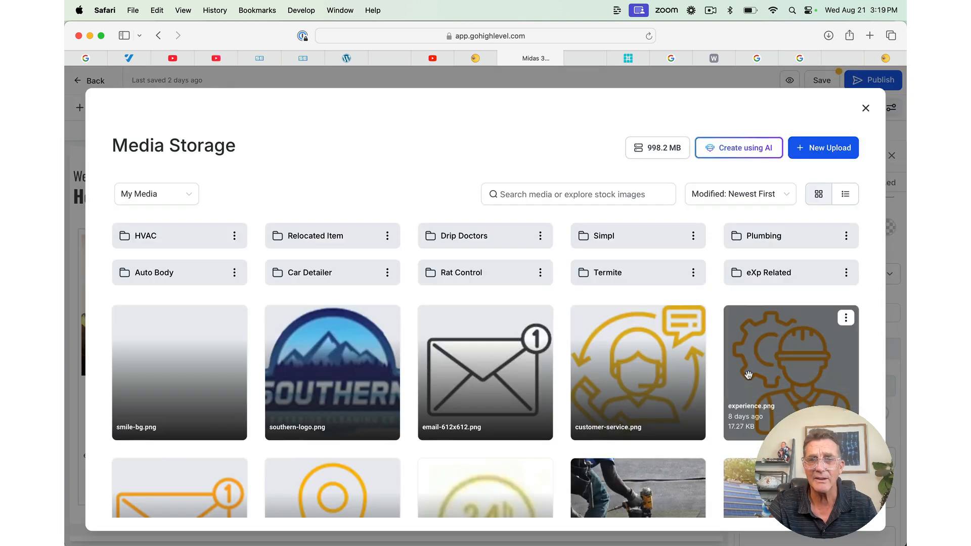
{"action": "left_click", "coordinate": [674, 365]}
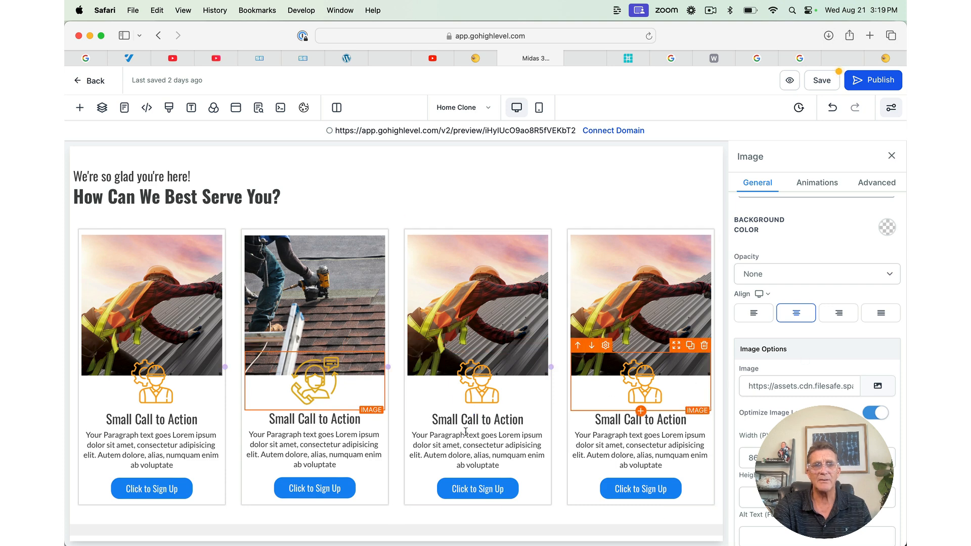
Step: Search the elements for "button" and add a new button below the second card's existing Click to Sign Up button
{"action": "left_click", "coordinate": [289, 487]}
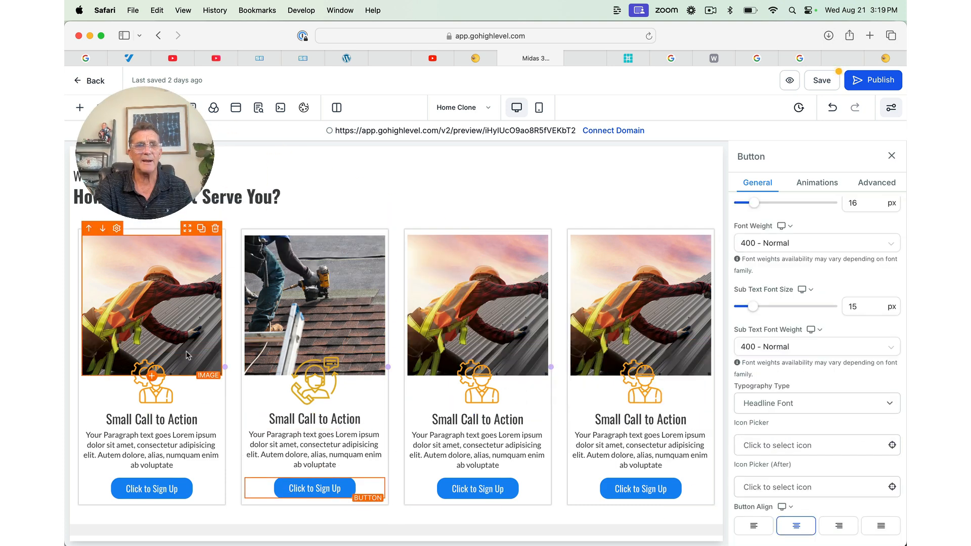
{"action": "left_click", "coordinate": [316, 499]}
{"action": "double_click", "coordinate": [202, 194]}
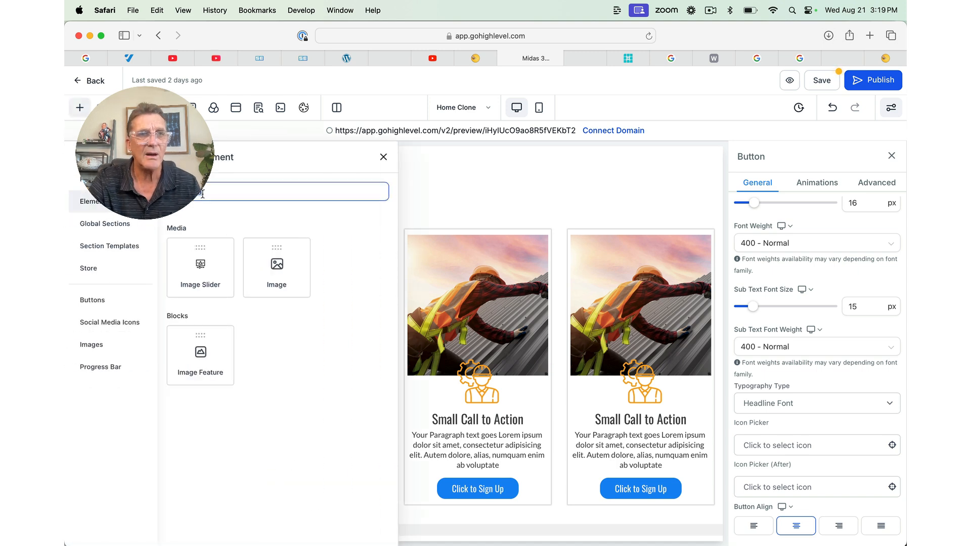
{"action": "type", "text": "button"}
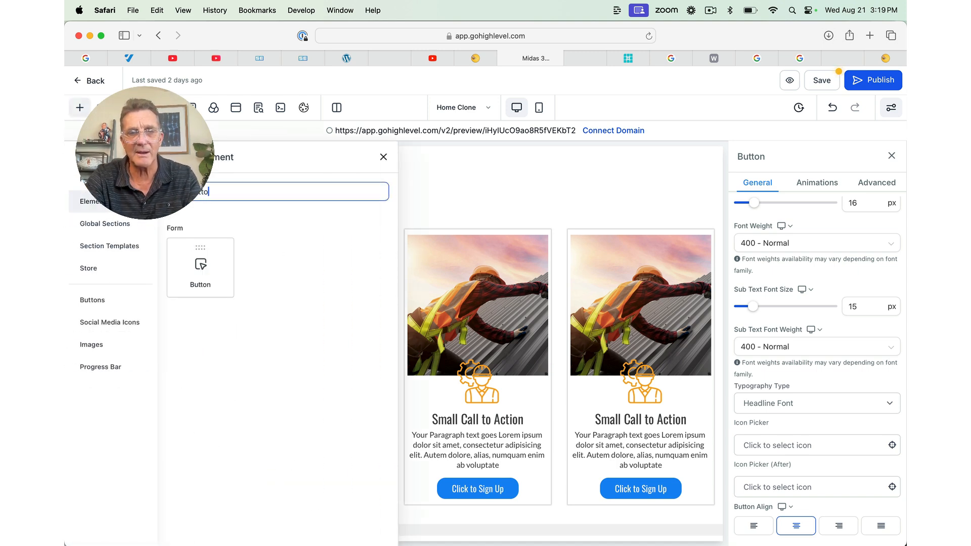
{"action": "left_click", "coordinate": [197, 265]}
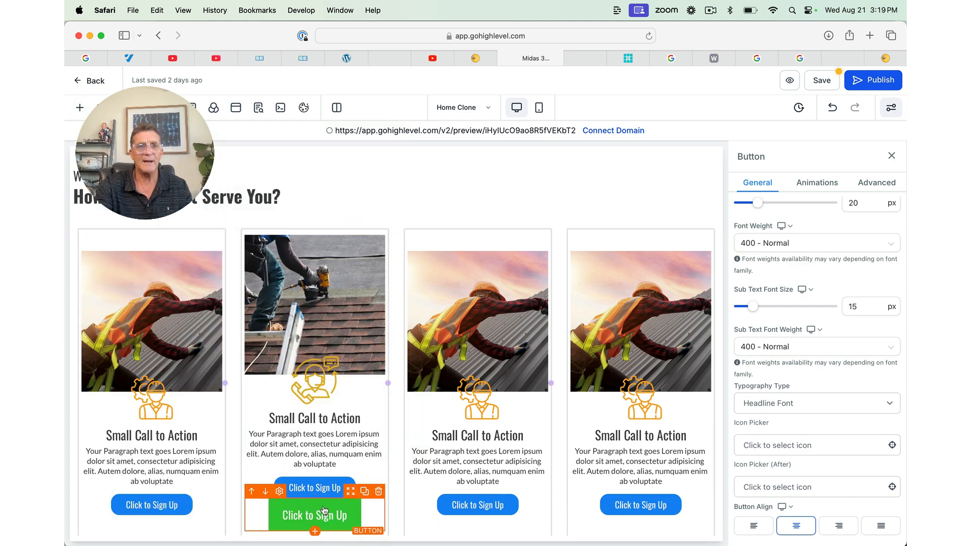
Step: Change the new button's background color to the blue used on the other cards' buttons
{"action": "scroll", "coordinate": [324, 506], "scroll_direction": "down", "scroll_amount": 3}
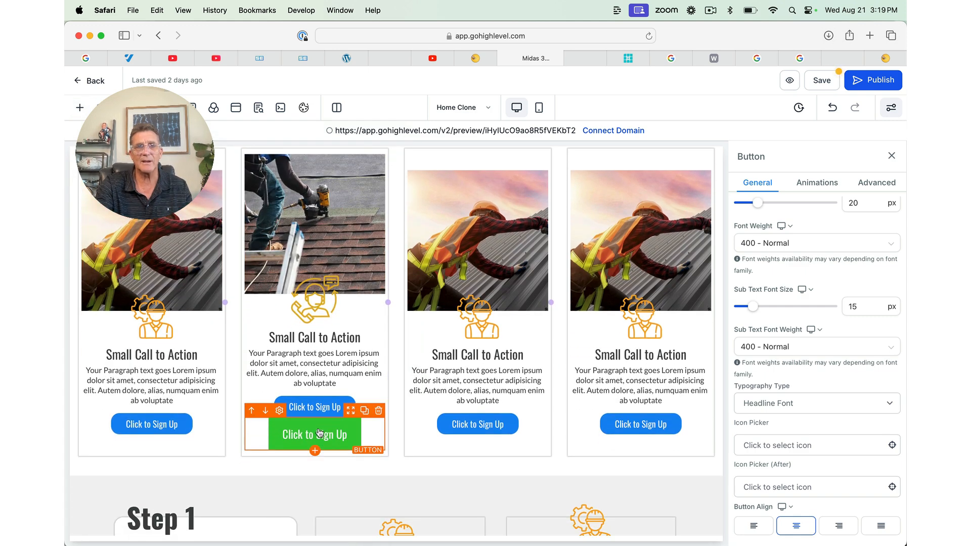
{"action": "scroll", "coordinate": [769, 446], "scroll_direction": "down", "scroll_amount": 6}
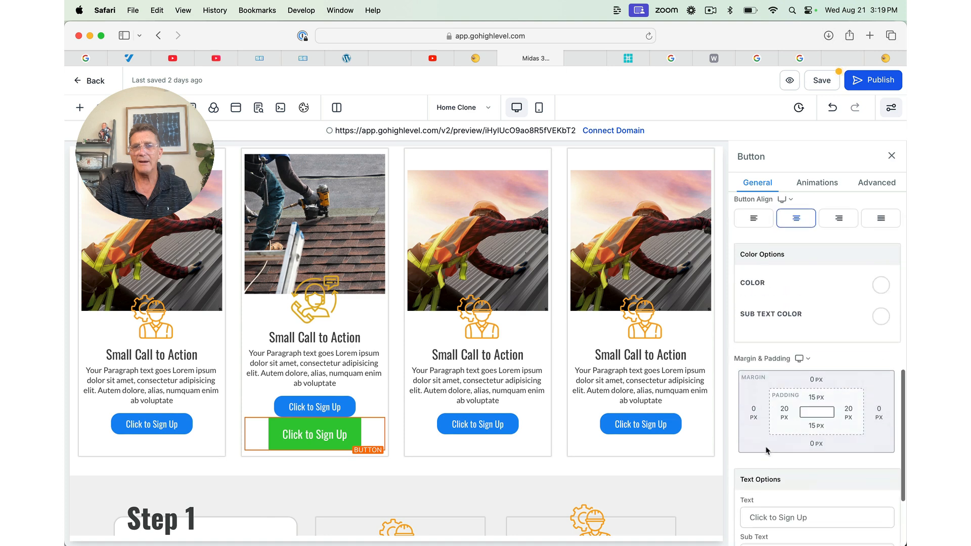
{"action": "scroll", "coordinate": [766, 450], "scroll_direction": "up", "scroll_amount": 5}
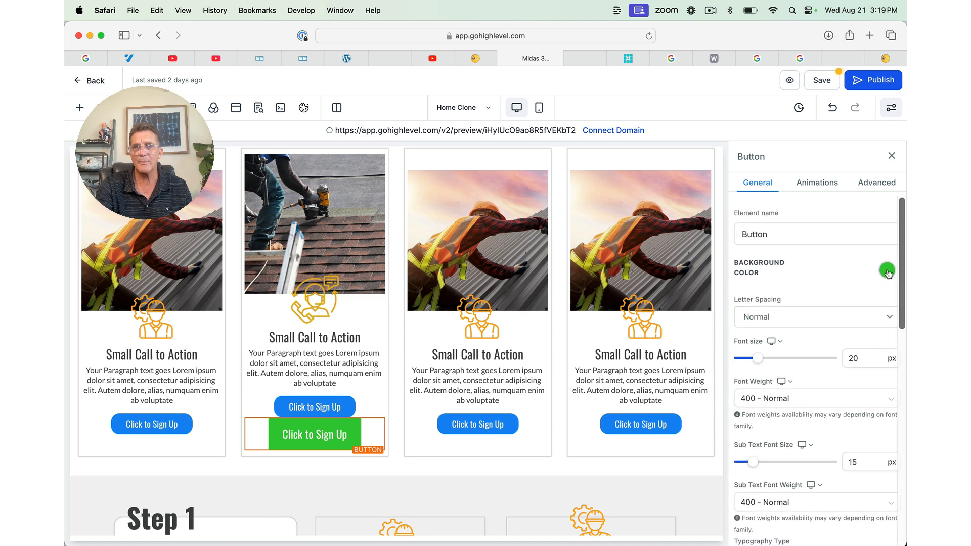
{"action": "left_click", "coordinate": [888, 272]}
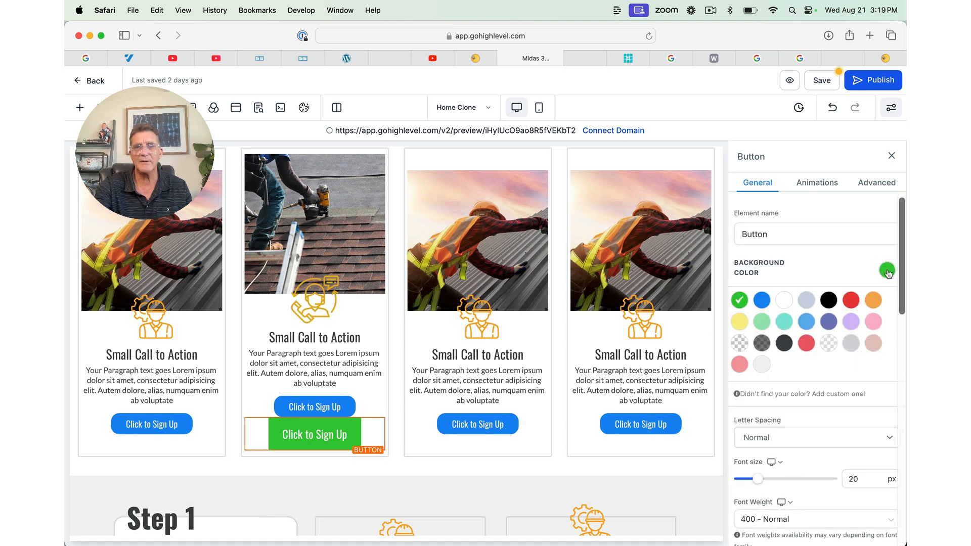
{"action": "left_click", "coordinate": [764, 300]}
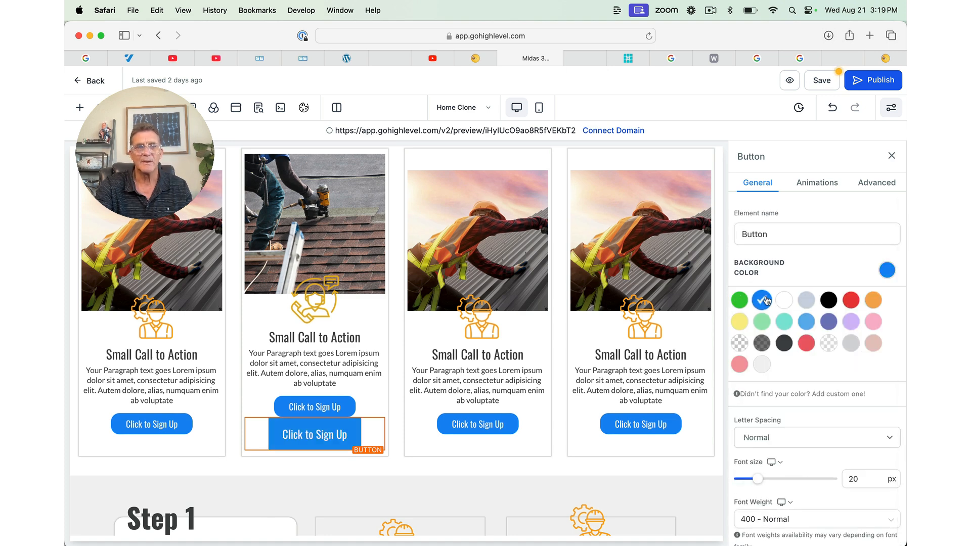
Step: Give the new button a Full Border and make the border color transparent
{"action": "left_click", "coordinate": [867, 185]}
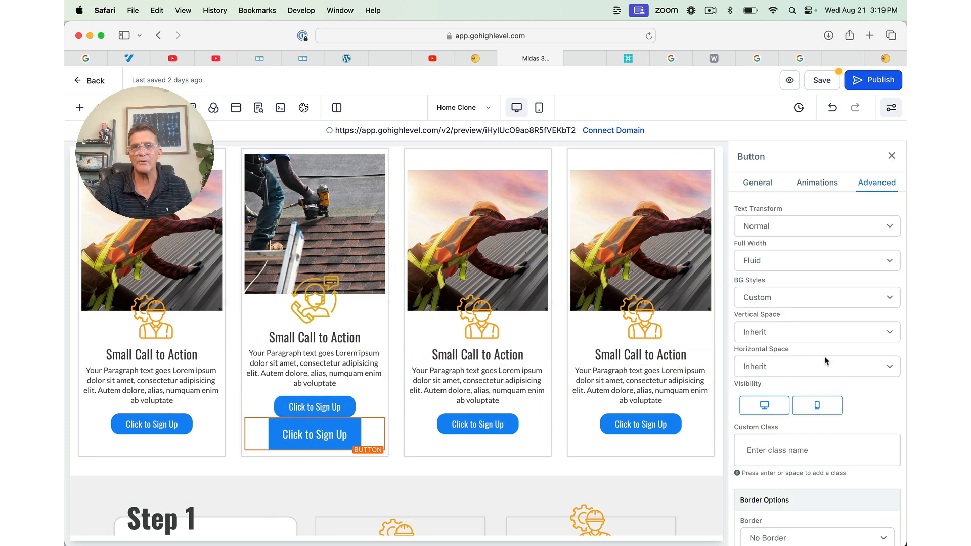
{"action": "scroll", "coordinate": [806, 276], "scroll_direction": "down", "scroll_amount": 5}
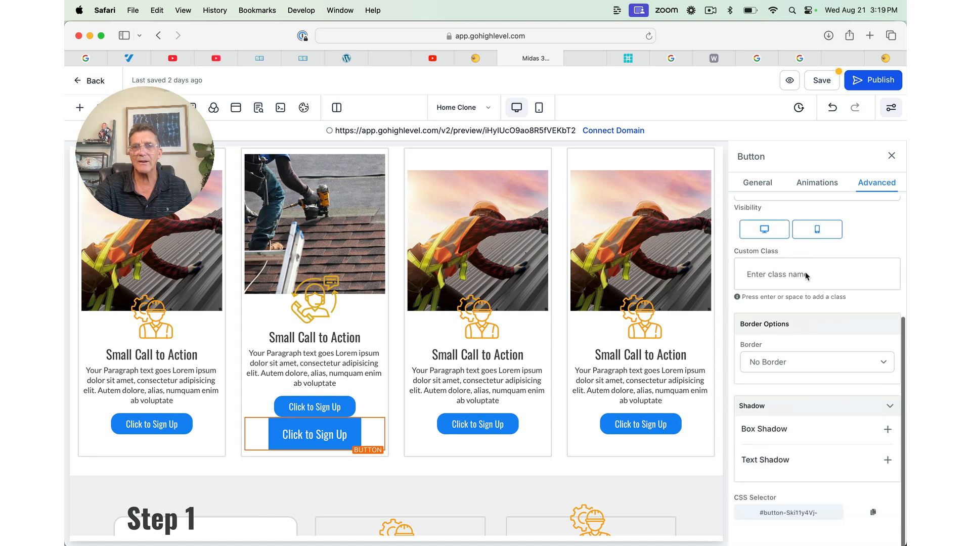
{"action": "left_click", "coordinate": [770, 376]}
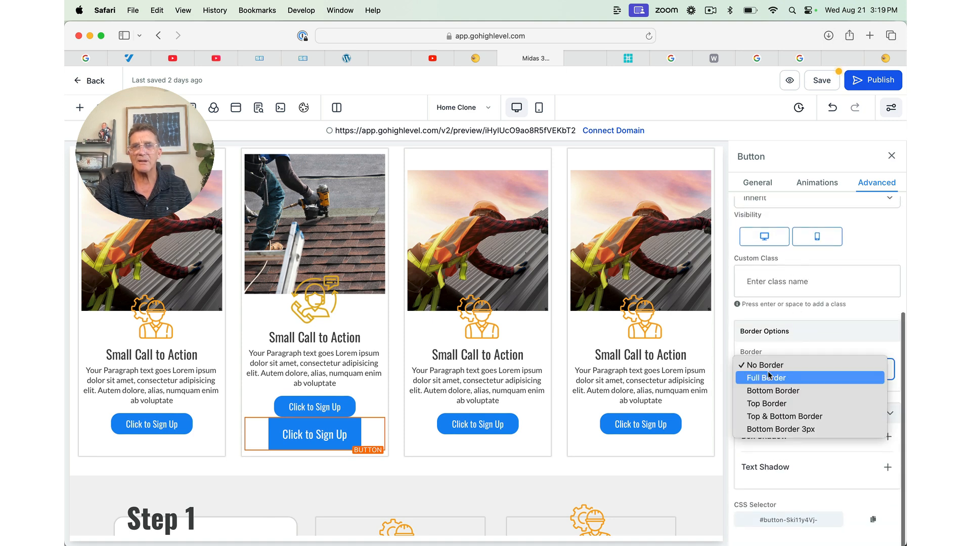
{"action": "left_click", "coordinate": [766, 380]}
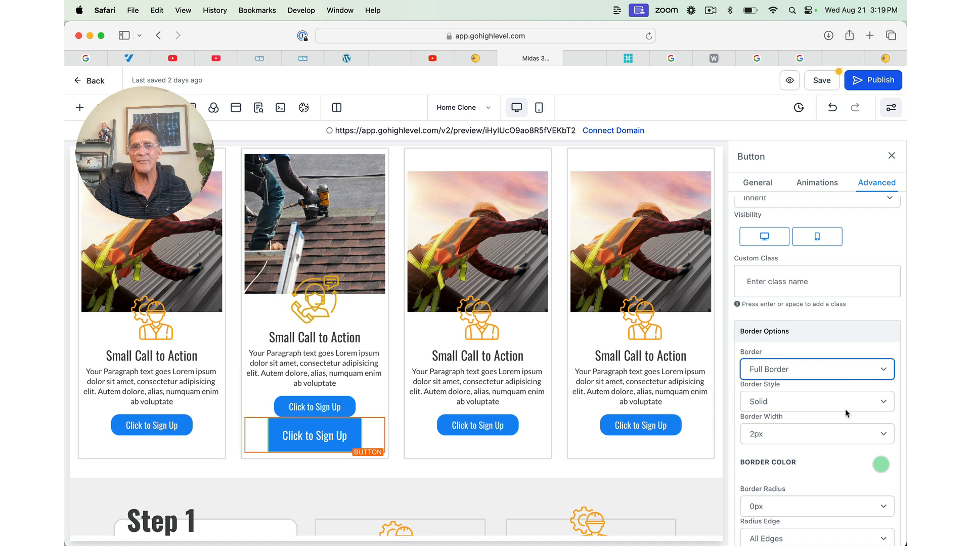
{"action": "left_click", "coordinate": [880, 465]}
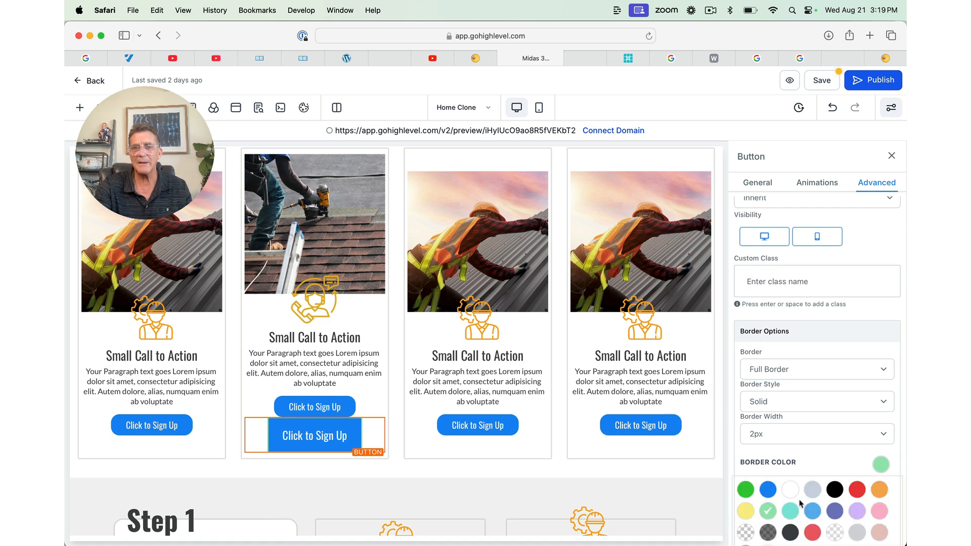
{"action": "scroll", "coordinate": [790, 485], "scroll_direction": "down", "scroll_amount": 3}
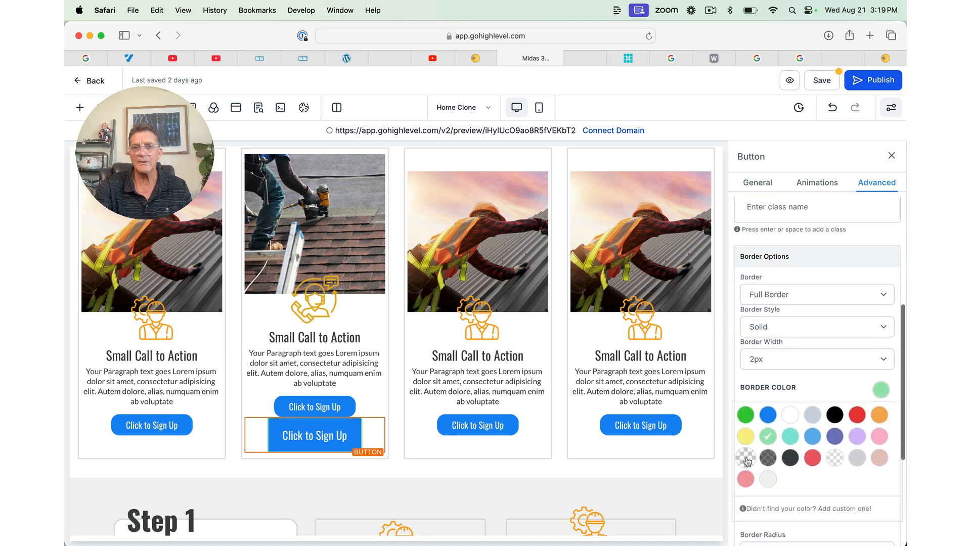
{"action": "left_click", "coordinate": [747, 458]}
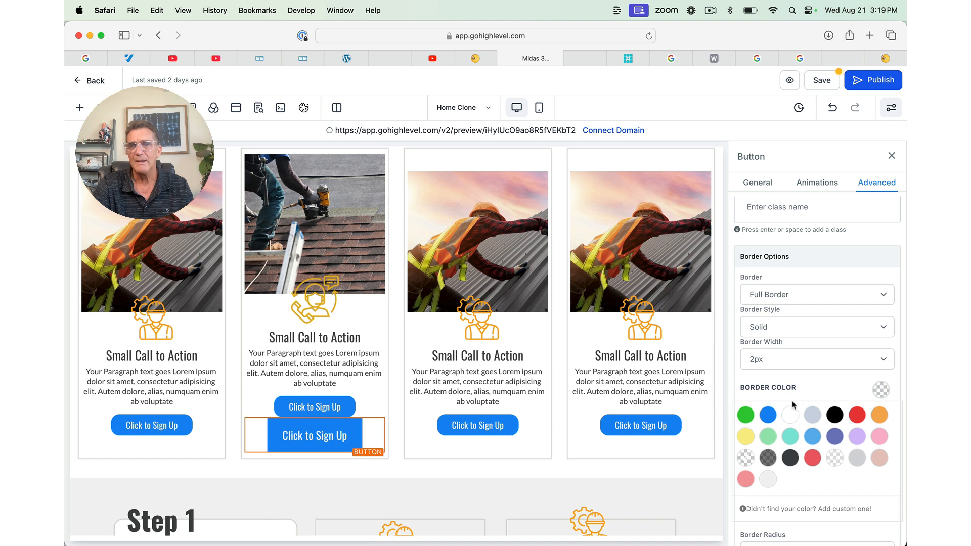
Step: Try border radius values of 20px and 25px on the second card's new button, ending with 50px
{"action": "scroll", "coordinate": [794, 405], "scroll_direction": "down", "scroll_amount": 5}
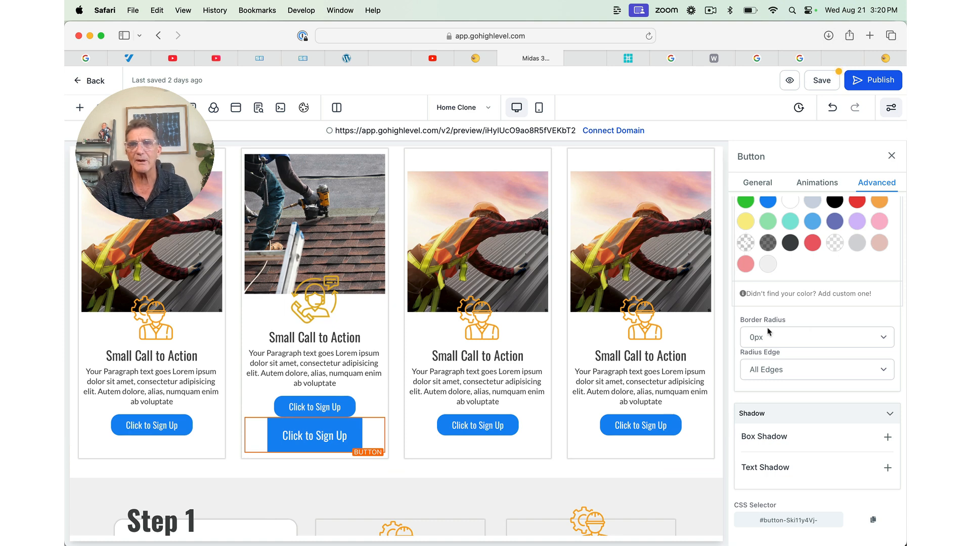
{"action": "left_click", "coordinate": [768, 346]}
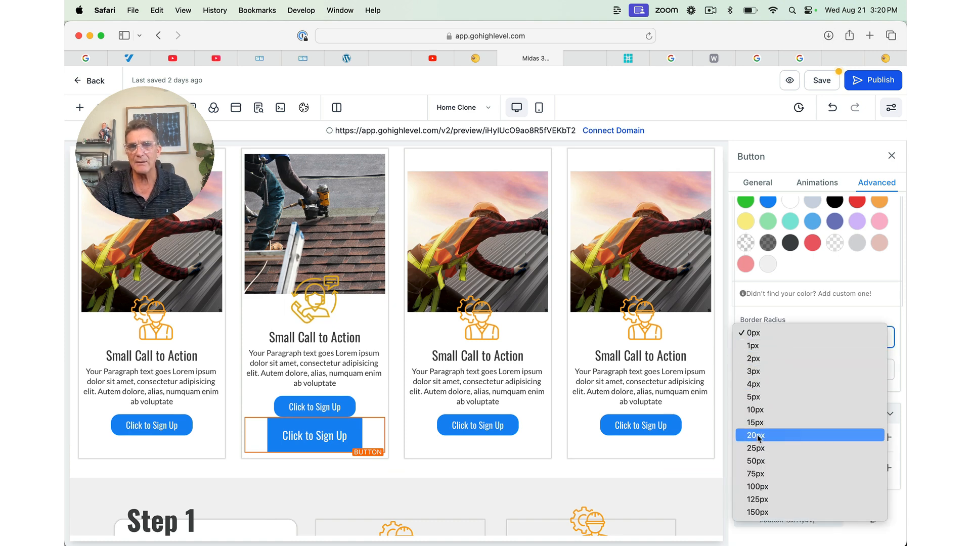
{"action": "key", "text": "Escape"}
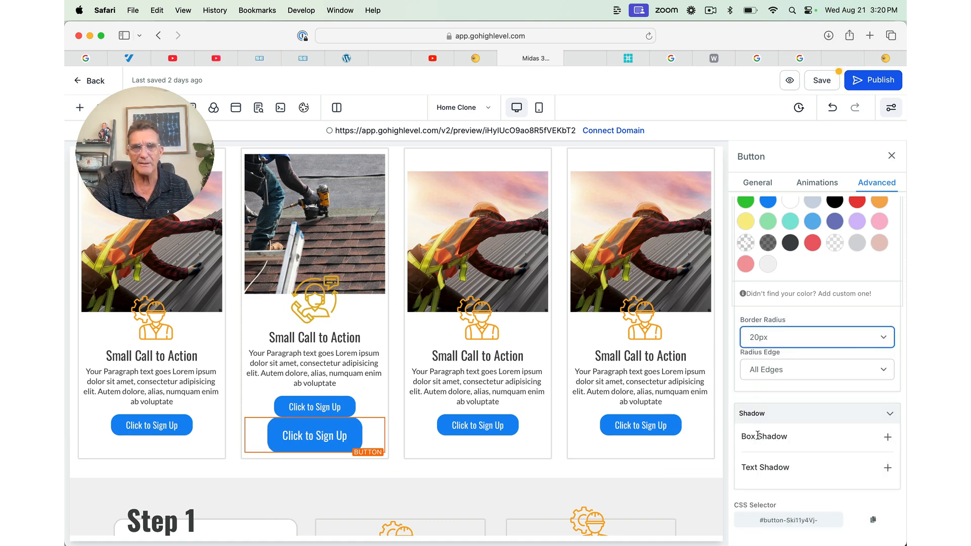
{"action": "left_click", "coordinate": [769, 341]}
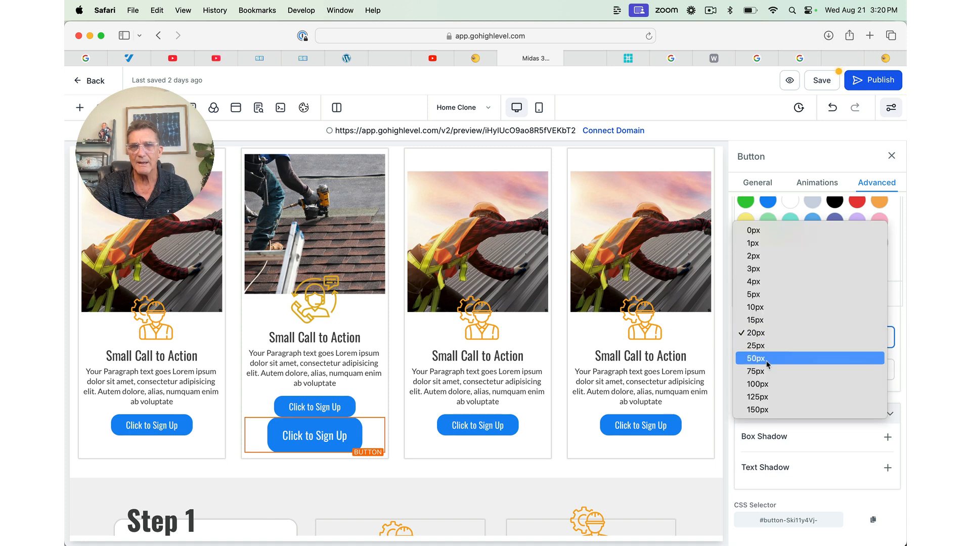
{"action": "left_click", "coordinate": [762, 346]}
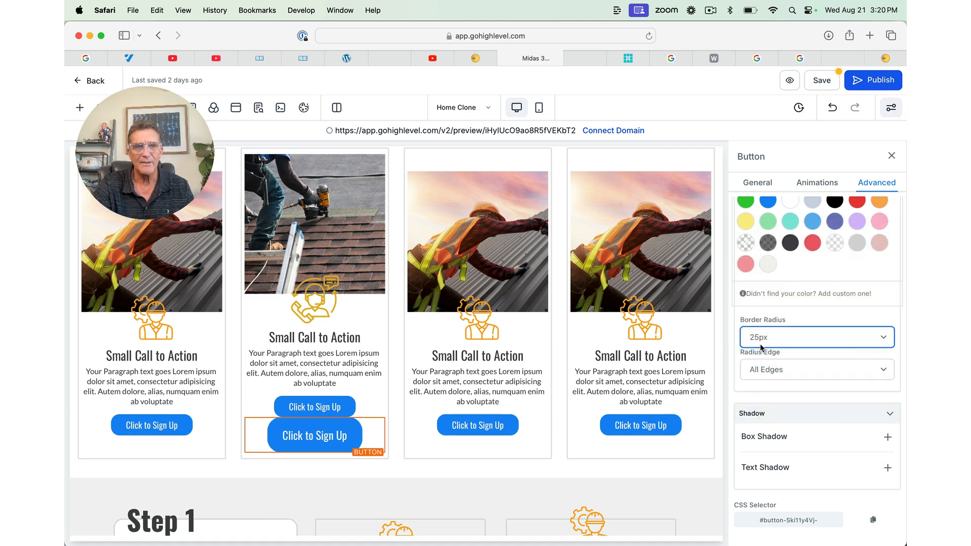
{"action": "left_click", "coordinate": [763, 345]}
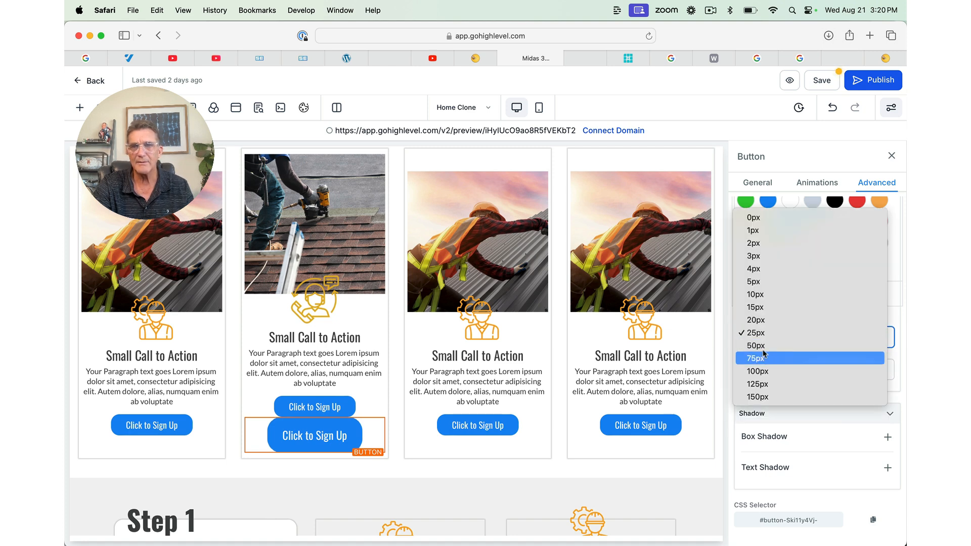
{"action": "left_click", "coordinate": [764, 348]}
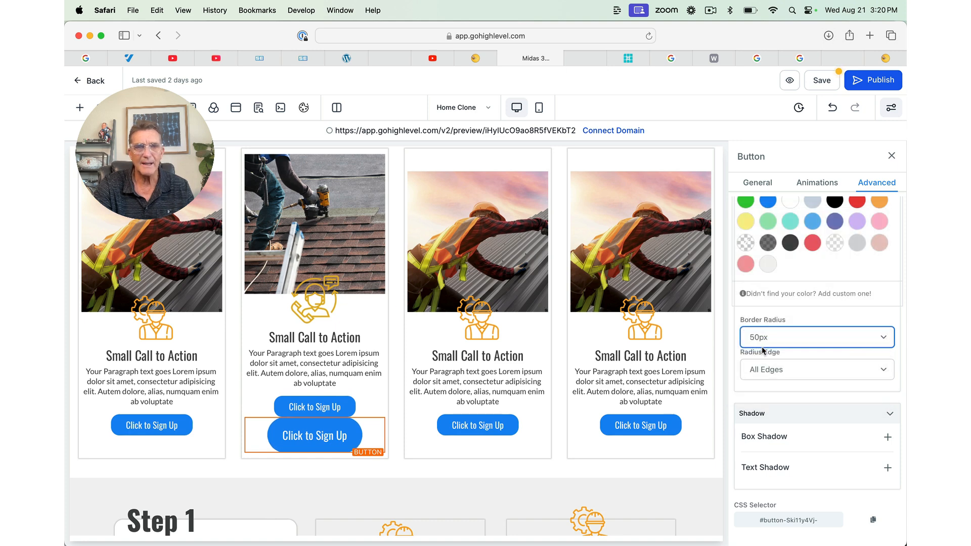
{"action": "left_click", "coordinate": [396, 429]}
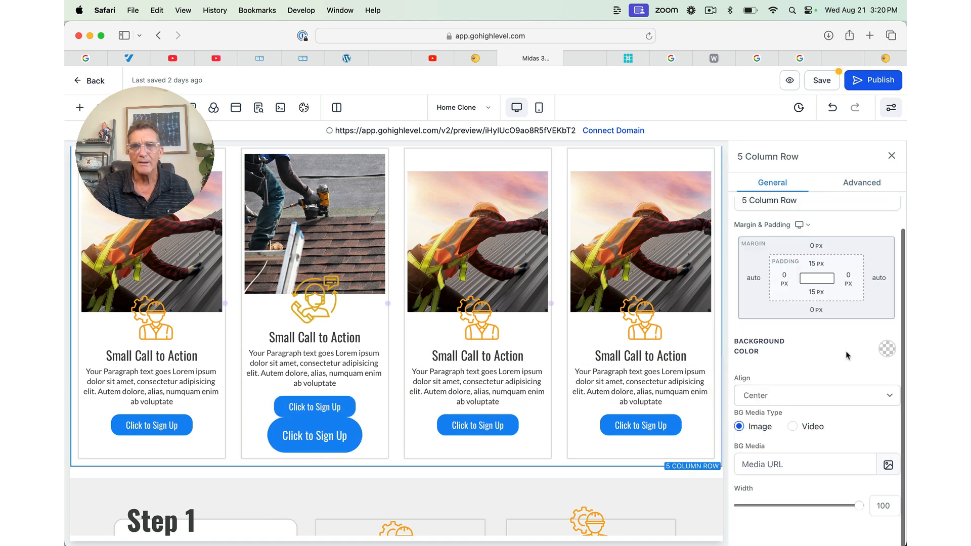
Step: Set the new button's top and bottom padding to 0 px in the second card
{"action": "left_click", "coordinate": [315, 436]}
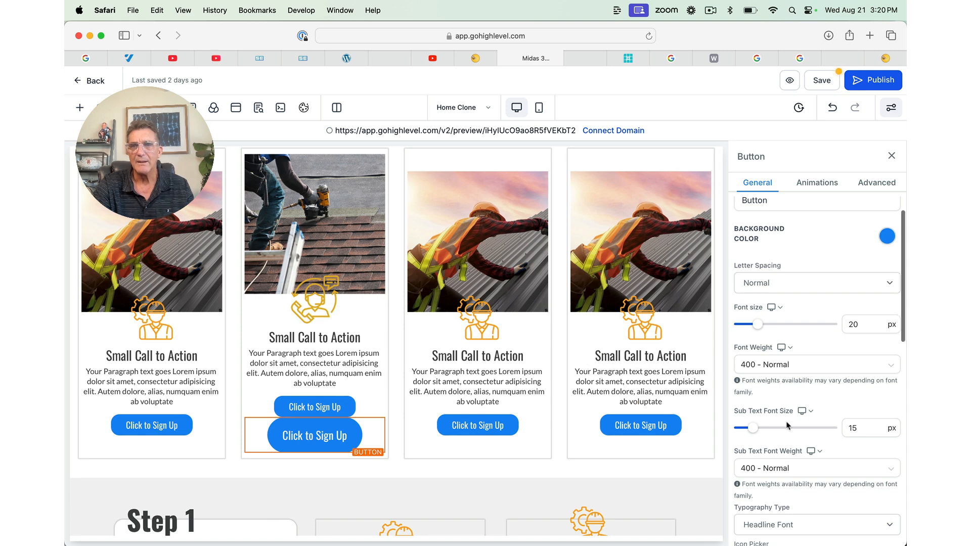
{"action": "scroll", "coordinate": [786, 426], "scroll_direction": "down", "scroll_amount": 10}
{"action": "scroll", "coordinate": [787, 426], "scroll_direction": "down", "scroll_amount": 1}
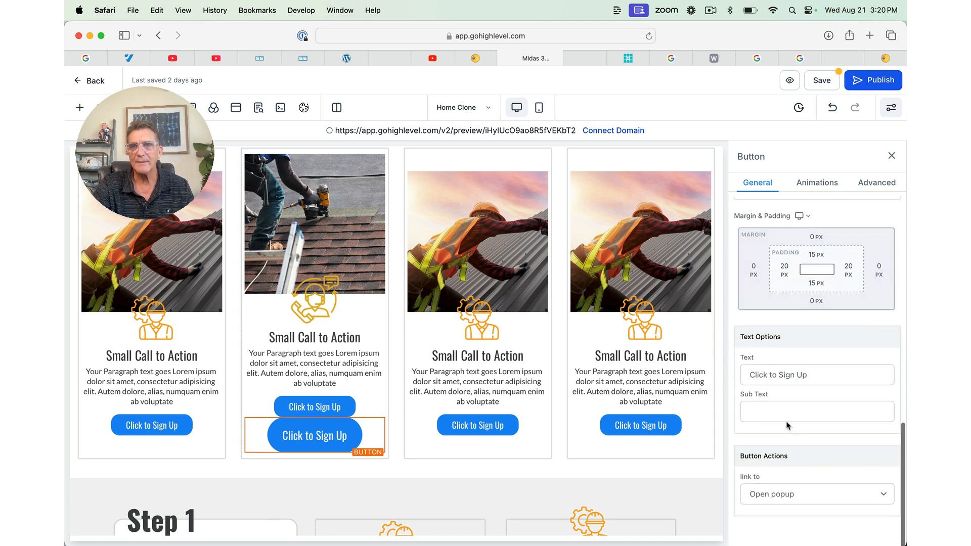
{"action": "left_click", "coordinate": [809, 288]}
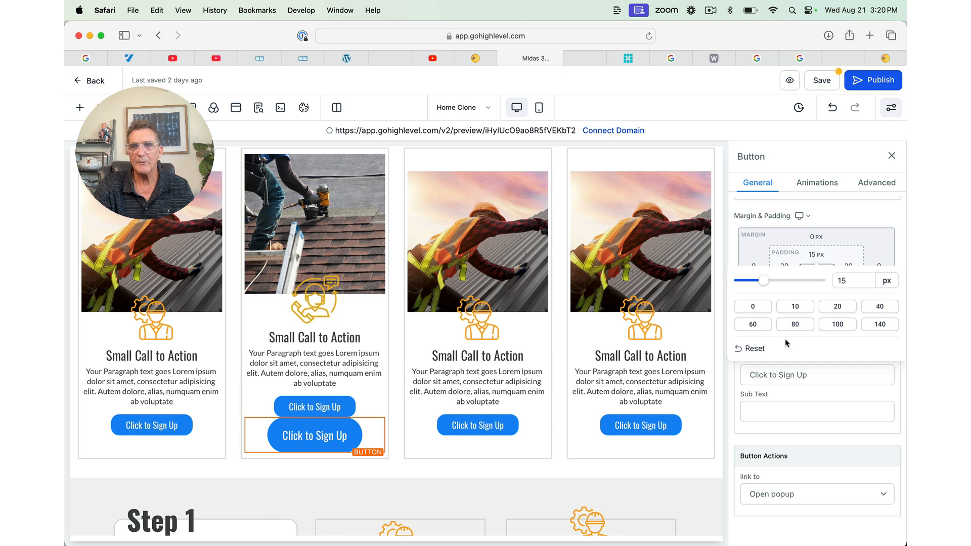
{"action": "left_click", "coordinate": [759, 307]}
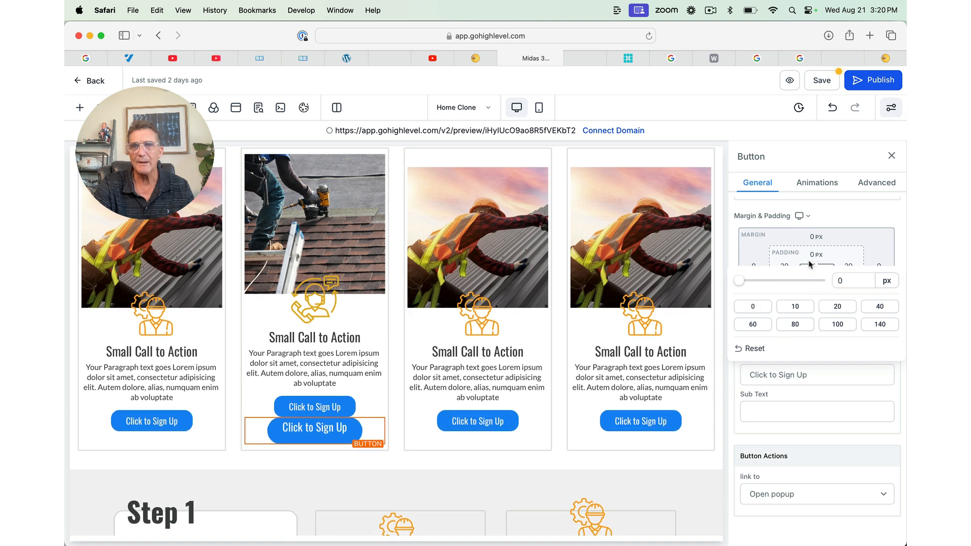
{"action": "left_click", "coordinate": [805, 247]}
{"action": "left_click", "coordinate": [814, 284]}
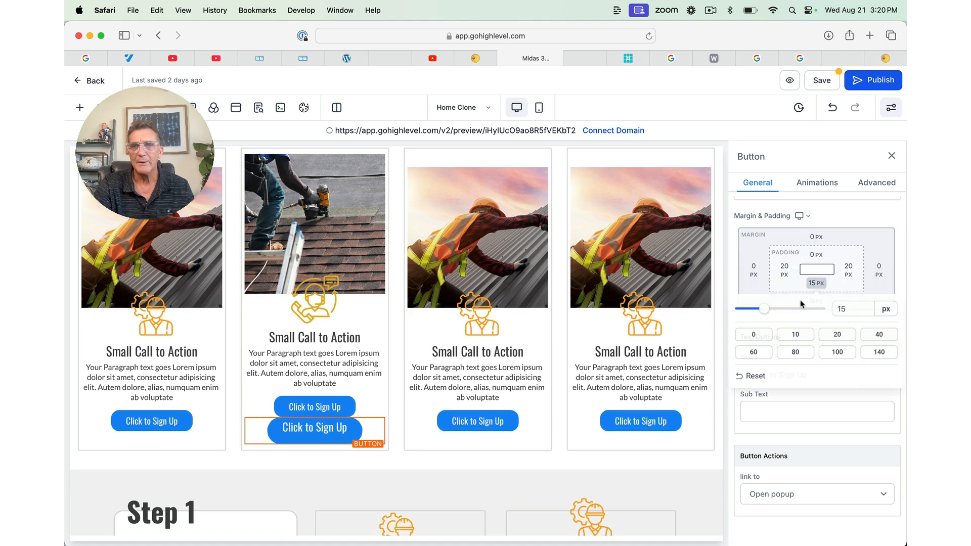
{"action": "left_click", "coordinate": [765, 336]}
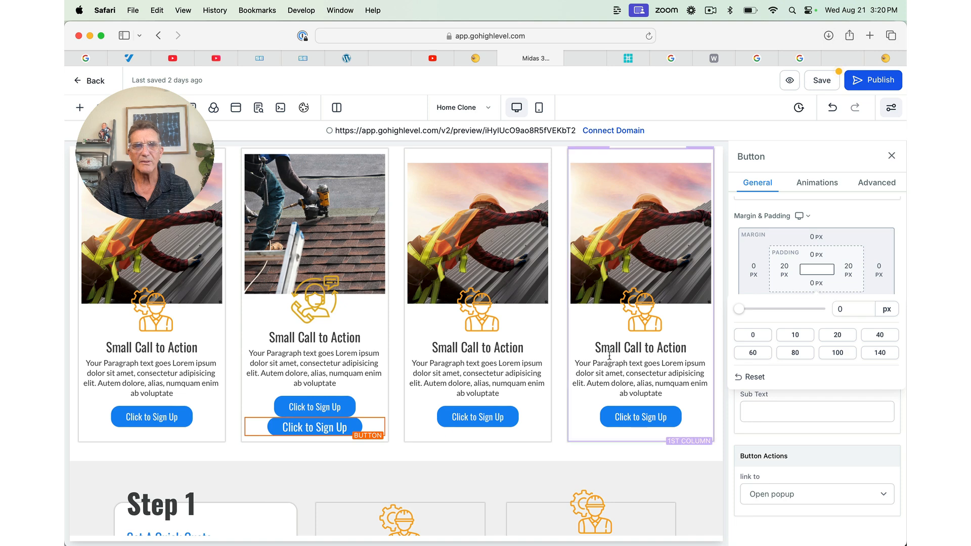
Step: Delete the newly added lower button from the second card, keeping the original Click to Sign Up button
{"action": "left_click", "coordinate": [311, 434]}
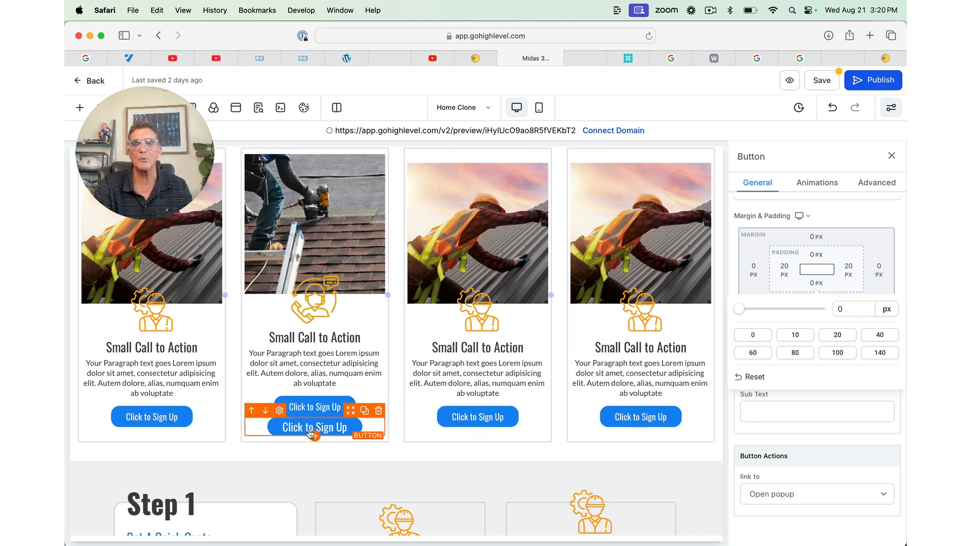
{"action": "left_click", "coordinate": [379, 414]}
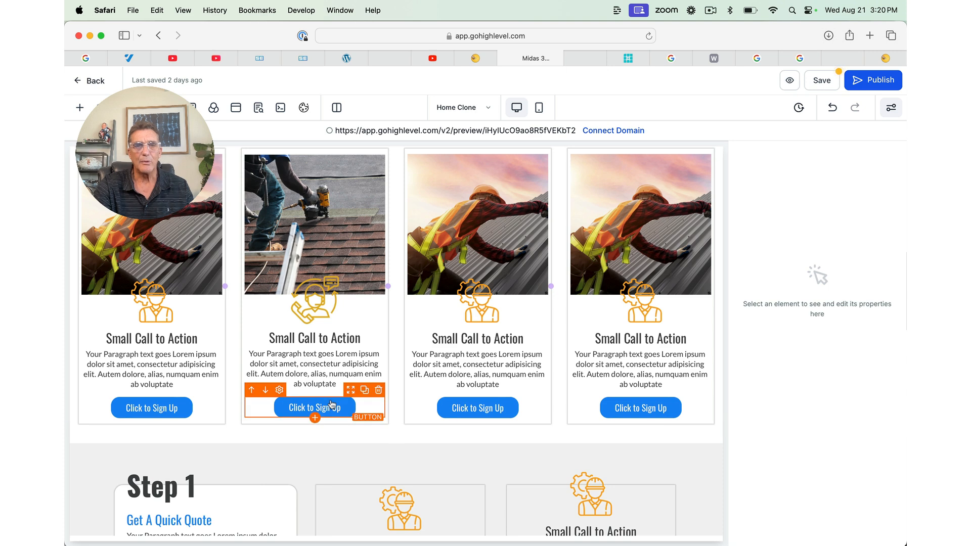
Step: Review the link action options available for the second card's original Click to Sign Up button
{"action": "left_click", "coordinate": [330, 409]}
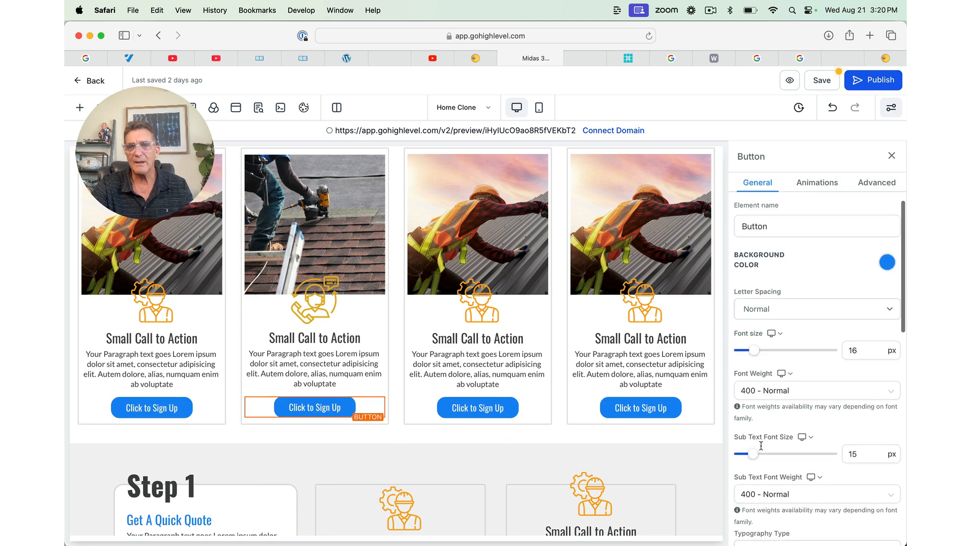
{"action": "scroll", "coordinate": [761, 446], "scroll_direction": "down", "scroll_amount": 5}
{"action": "scroll", "coordinate": [761, 446], "scroll_direction": "down", "scroll_amount": 2}
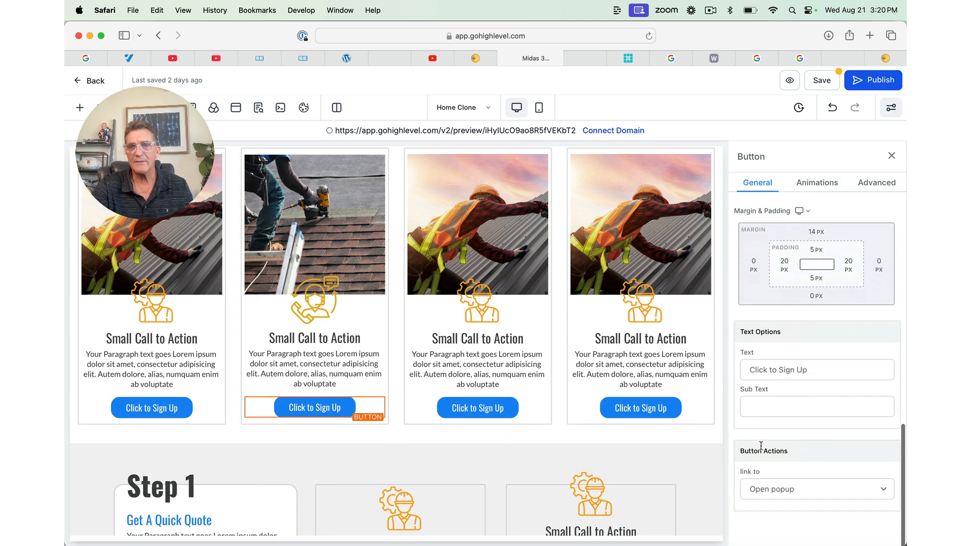
{"action": "left_click", "coordinate": [767, 495]}
{"action": "scroll", "coordinate": [764, 504], "scroll_direction": "down", "scroll_amount": 3}
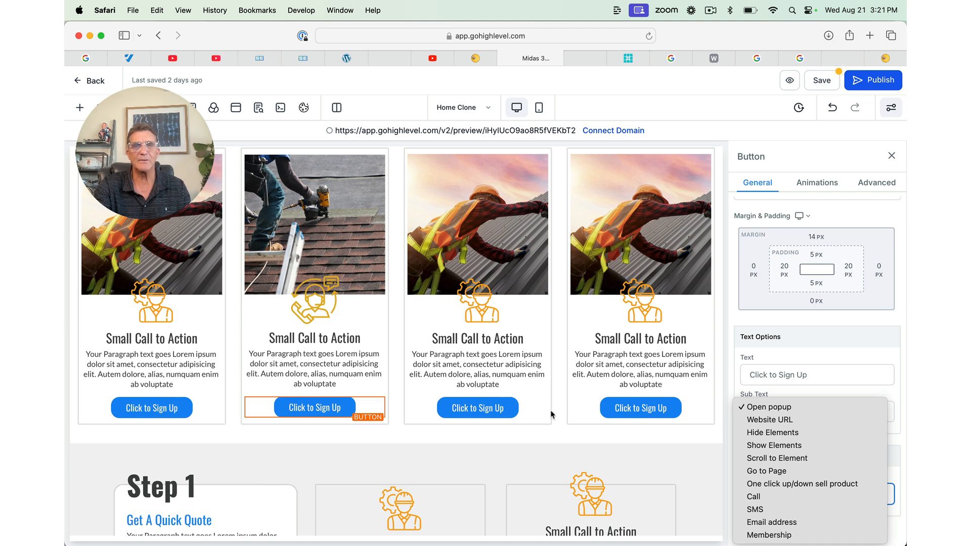
Step: Set the top margin of the Step 1 headline to -48 px
{"action": "scroll", "coordinate": [621, 456], "scroll_direction": "down", "scroll_amount": 5}
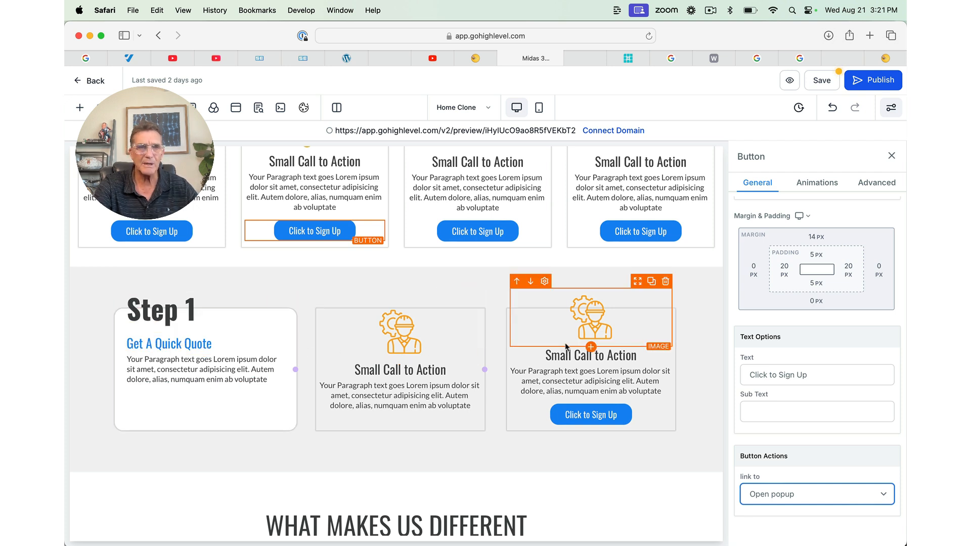
{"action": "left_click", "coordinate": [229, 315]}
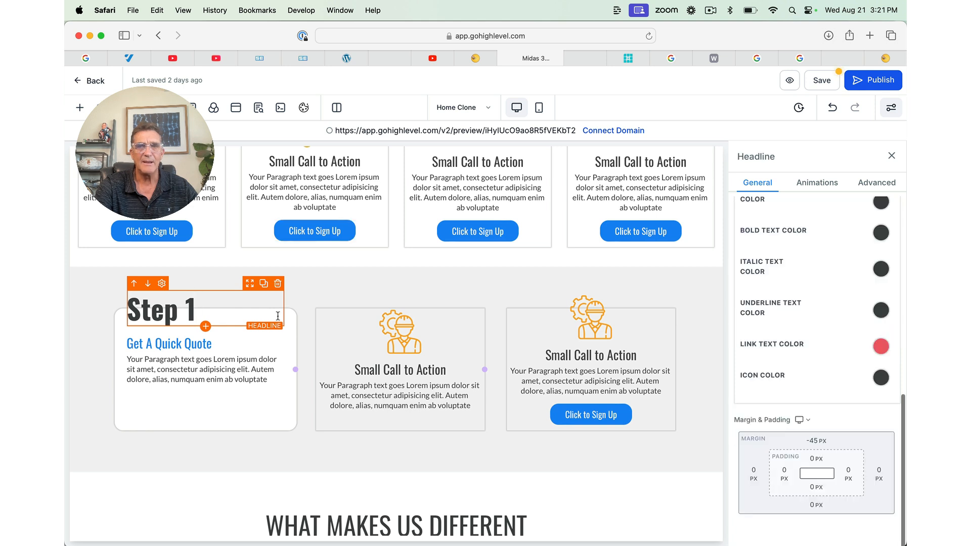
{"action": "left_click_drag", "start_coordinate": [207, 310], "coordinate": [129, 299]}
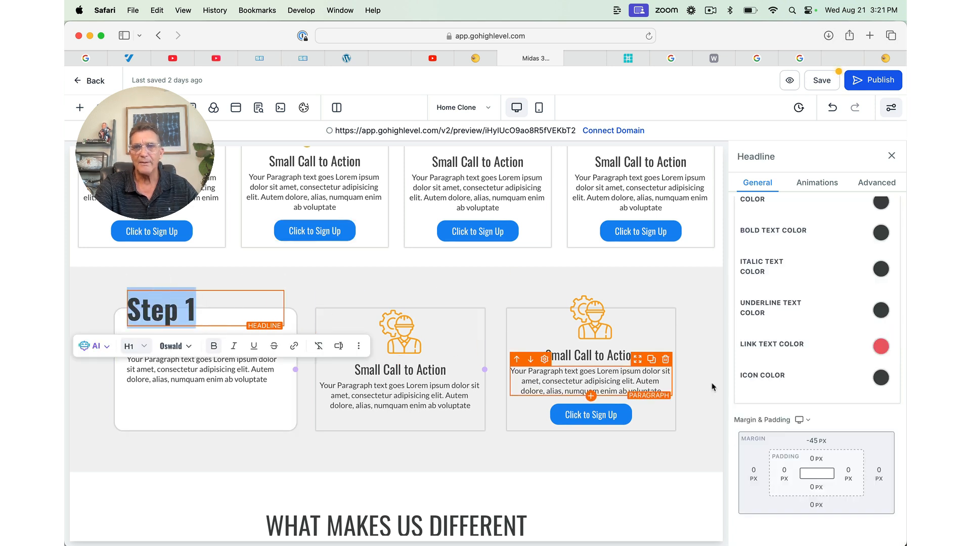
{"action": "left_click", "coordinate": [814, 444]}
{"action": "left_click", "coordinate": [814, 443]}
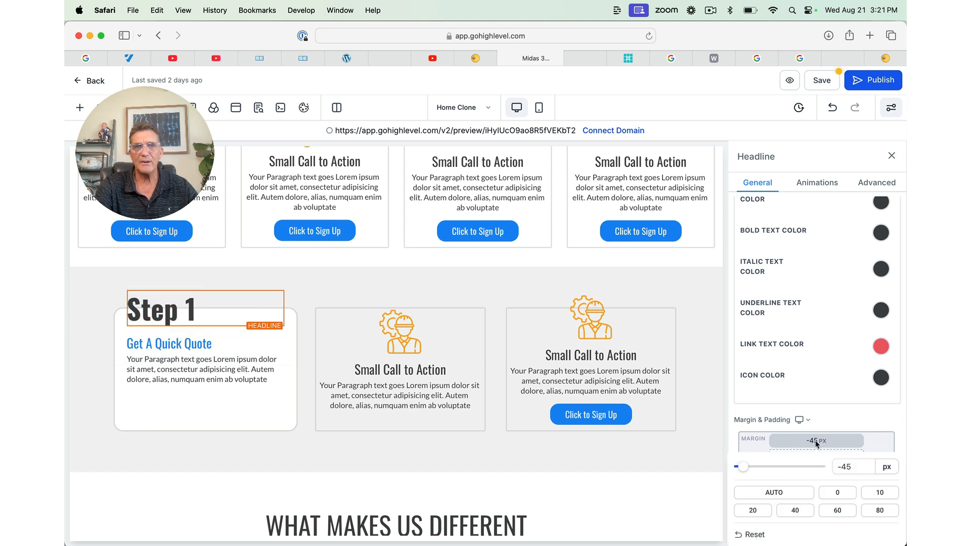
{"action": "left_click", "coordinate": [815, 444]}
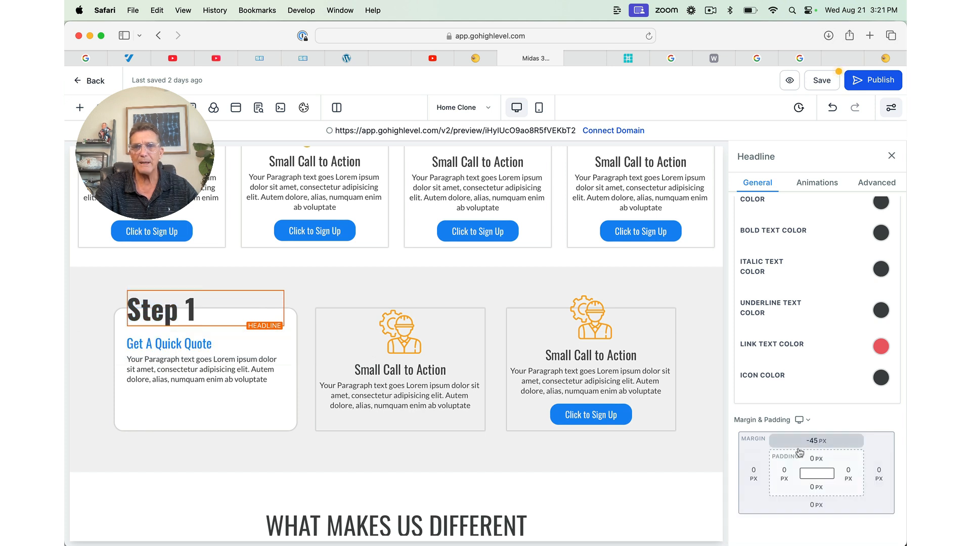
{"action": "left_click", "coordinate": [799, 448]}
{"action": "mouse_move", "coordinate": [740, 466]}
{"action": "left_mouse_down"}
{"action": "mouse_move", "coordinate": [790, 467]}
{"action": "mouse_move", "coordinate": [742, 470]}
{"action": "left_mouse_up"}
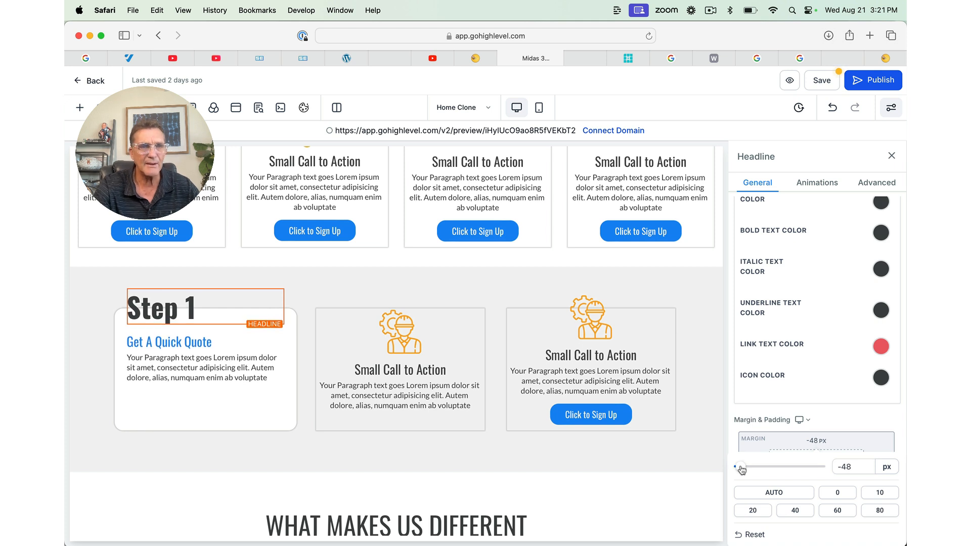
Step: Inspect the color and spacing settings of the Get A Quick Quote sub headline in the Step 1 column
{"action": "left_click", "coordinate": [278, 416]}
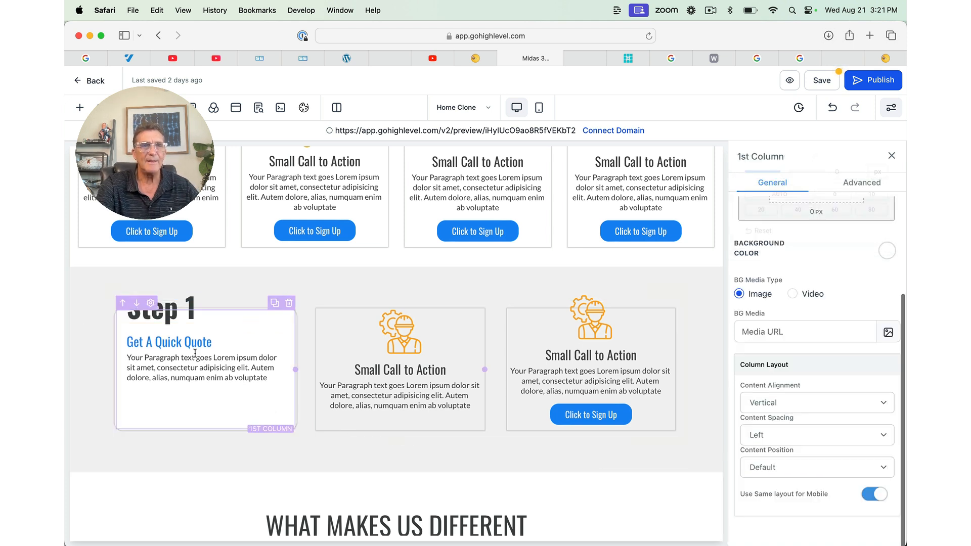
{"action": "left_click", "coordinate": [178, 341]}
{"action": "left_click_drag", "start_coordinate": [213, 343], "coordinate": [139, 343]}
{"action": "scroll", "coordinate": [817, 432], "scroll_direction": "down", "scroll_amount": 5}
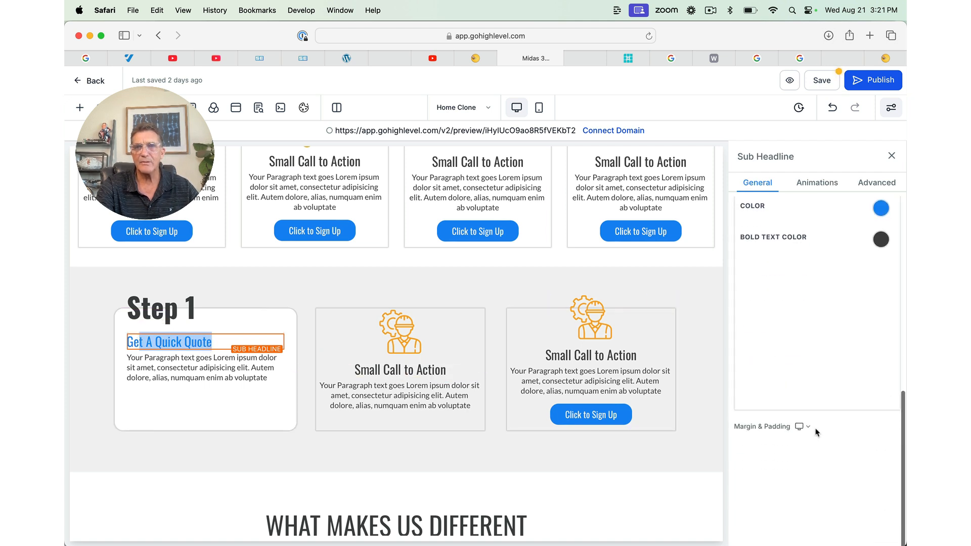
{"action": "scroll", "coordinate": [817, 432], "scroll_direction": "up", "scroll_amount": 3}
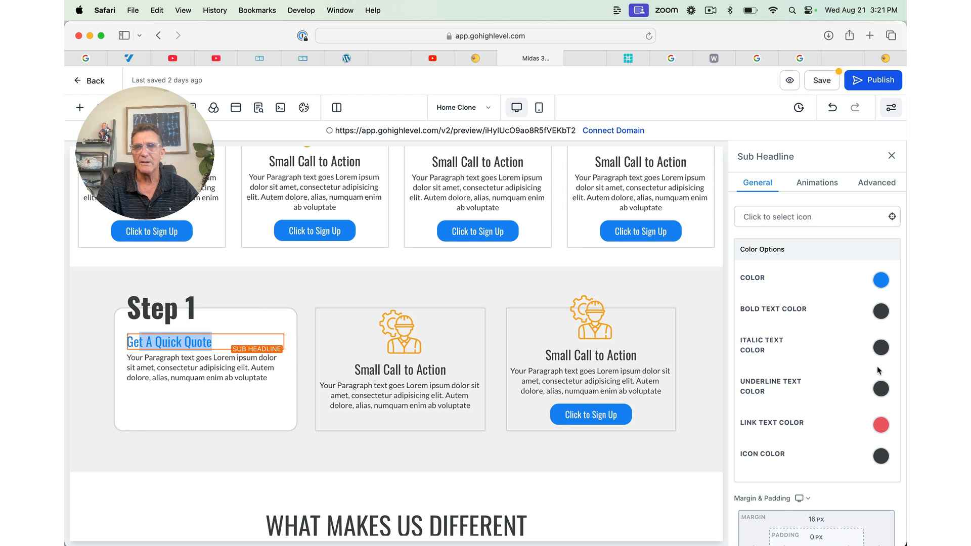
{"action": "scroll", "coordinate": [880, 371], "scroll_direction": "down", "scroll_amount": 1}
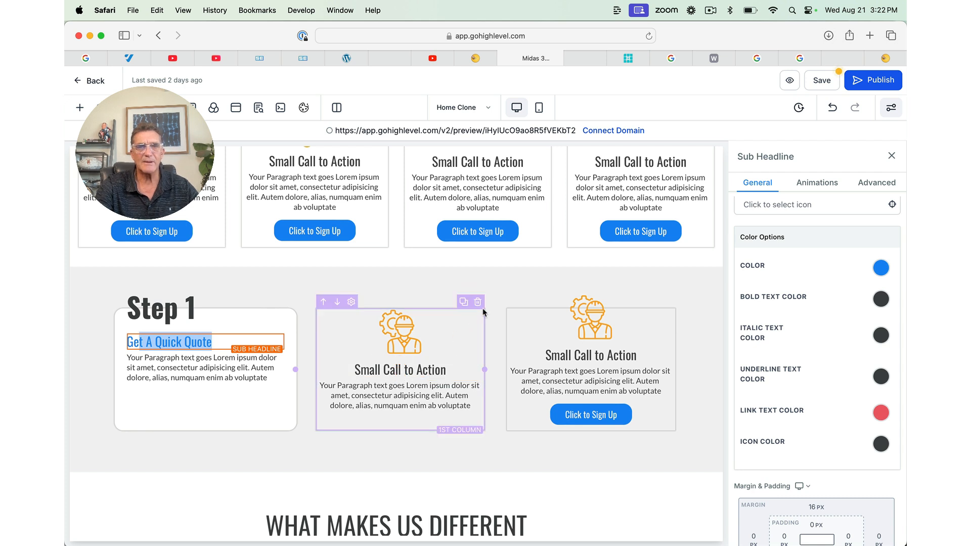
Step: Delete the two Small Call to Action columns beside Step 1 and duplicate the Step 1 column twice
{"action": "left_click", "coordinate": [478, 303]}
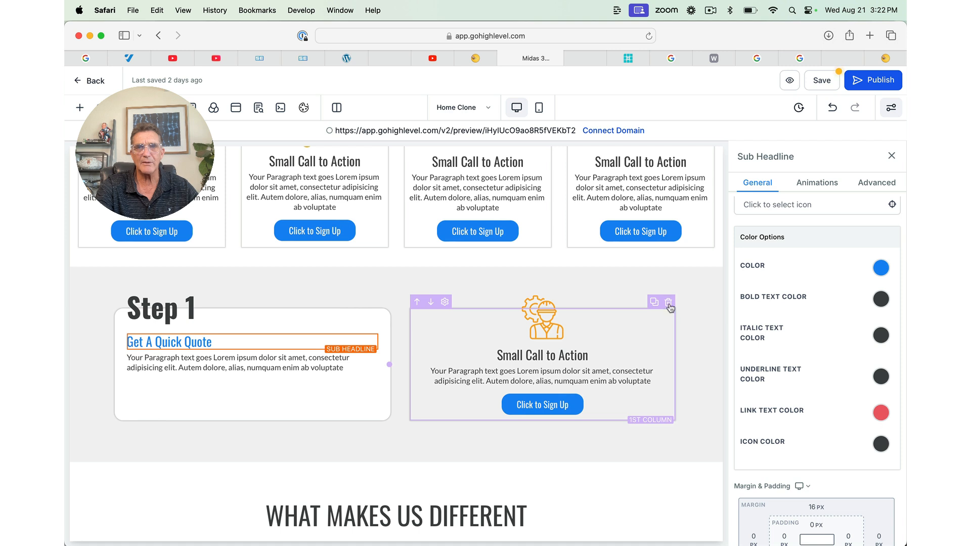
{"action": "left_click", "coordinate": [668, 303]}
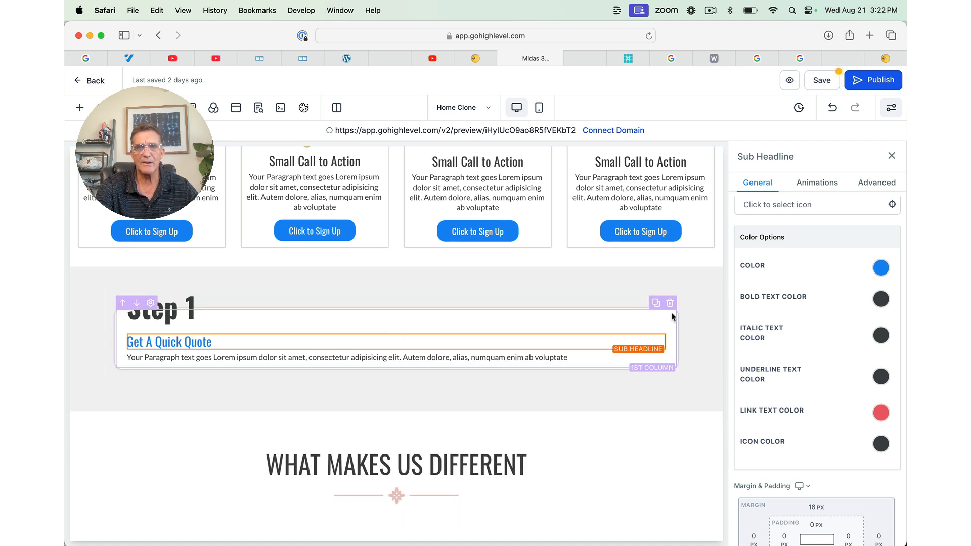
{"action": "left_click", "coordinate": [657, 304]}
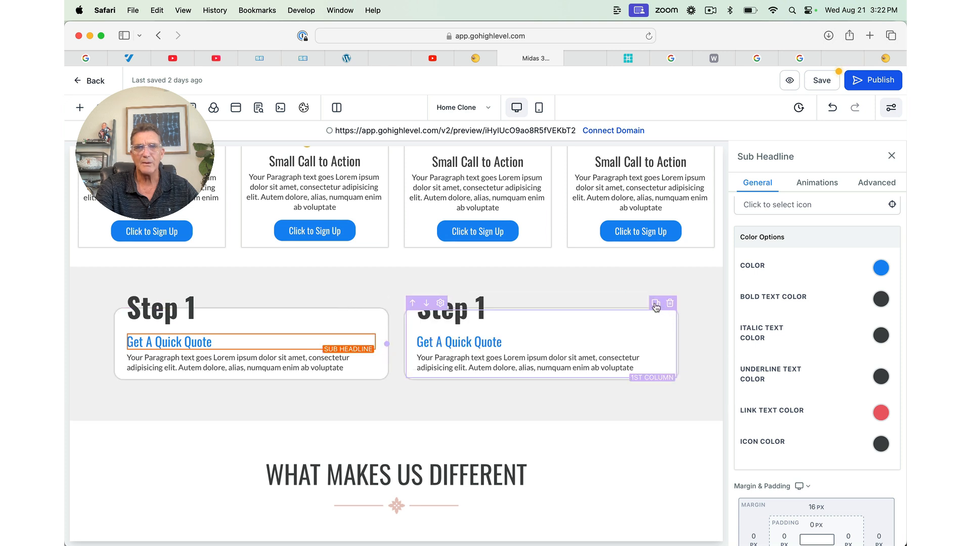
{"action": "left_click", "coordinate": [656, 305]}
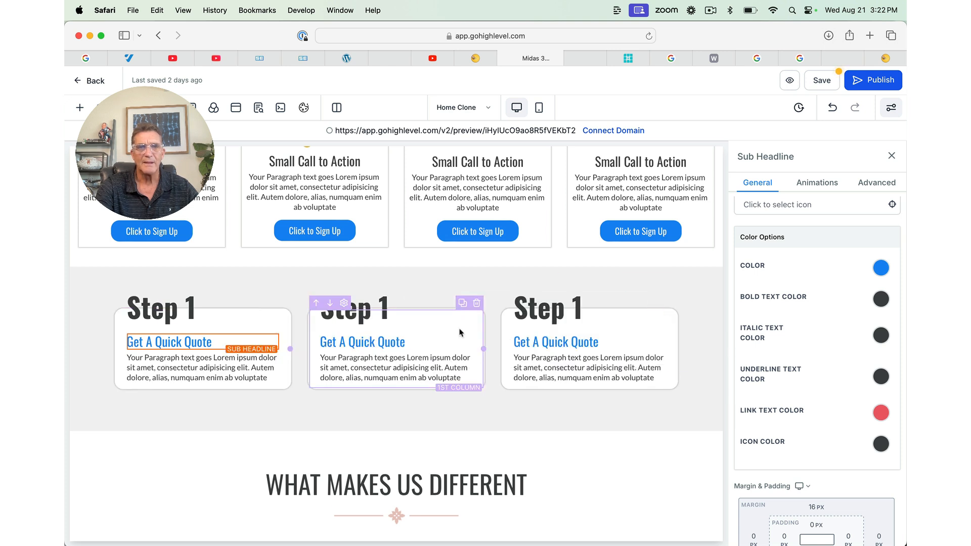
Step: Renumber the headlines of the two duplicated Step 1 columns as Step 2 and Step 3
{"action": "left_click", "coordinate": [393, 307]}
{"action": "key", "text": "BackSpace"}
{"action": "type", "text": "2"}
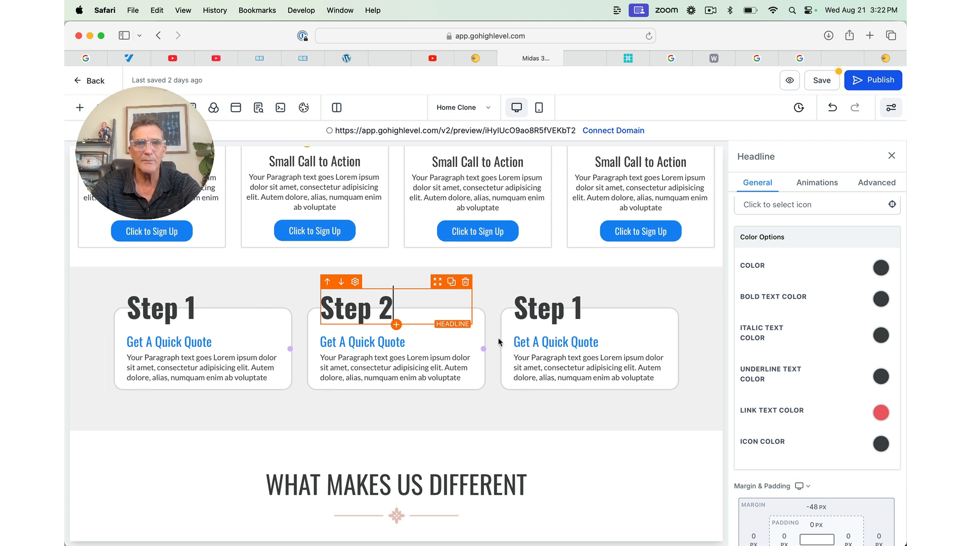
{"action": "left_click", "coordinate": [582, 309]}
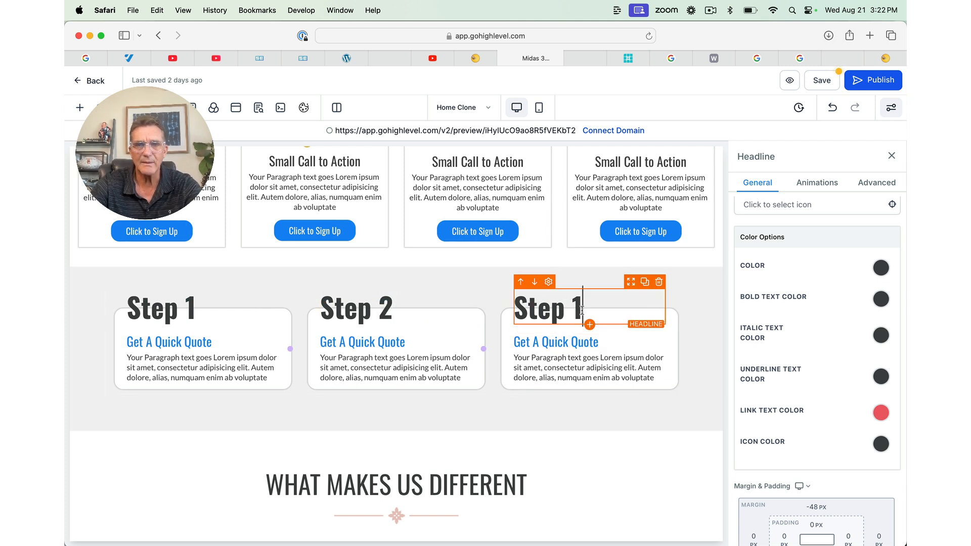
{"action": "key", "text": "BackSpace"}
{"action": "type", "text": "3"}
{"action": "left_click", "coordinate": [452, 347]}
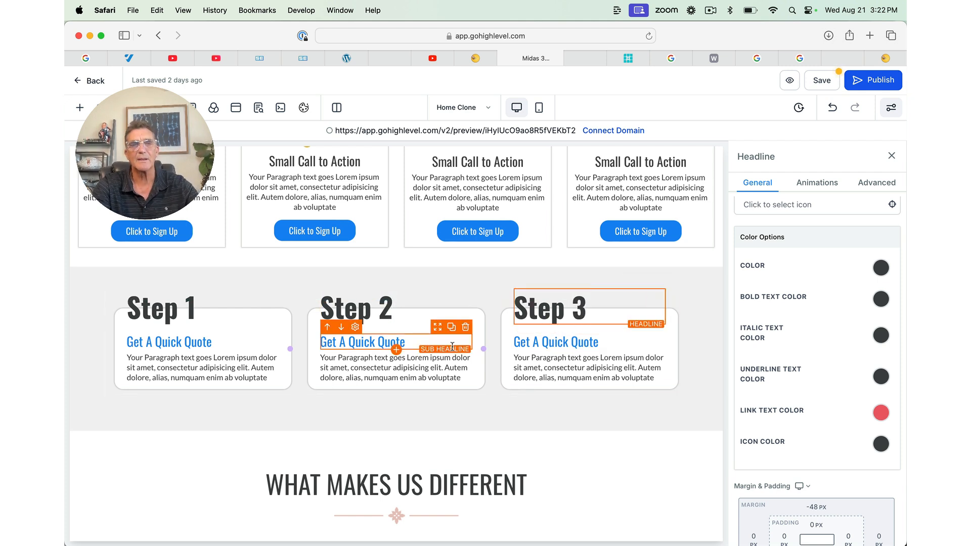
{"action": "left_click", "coordinate": [386, 344]}
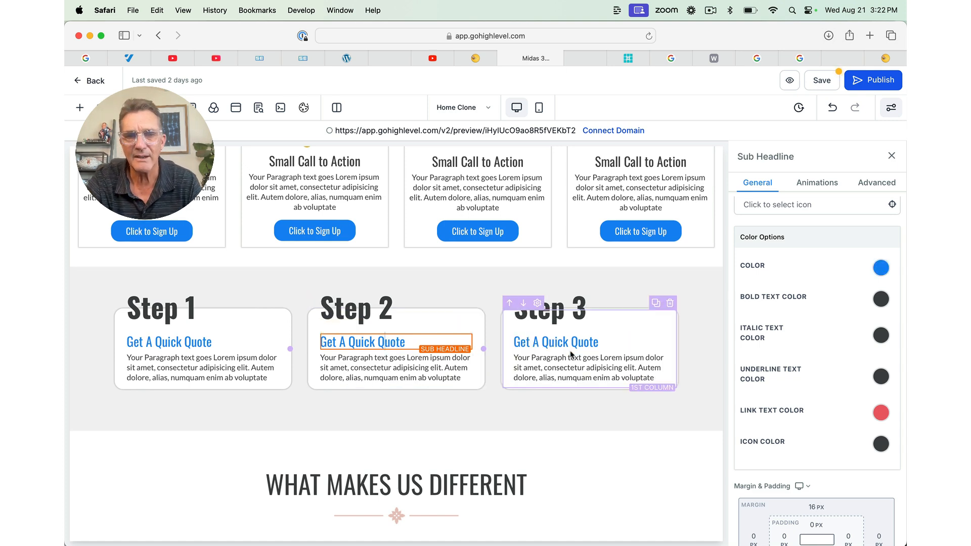
Step: In the first Testimonials column, move the photo, client name and Regular Patient line above the quote paragraph
{"action": "scroll", "coordinate": [571, 354], "scroll_direction": "down", "scroll_amount": 10}
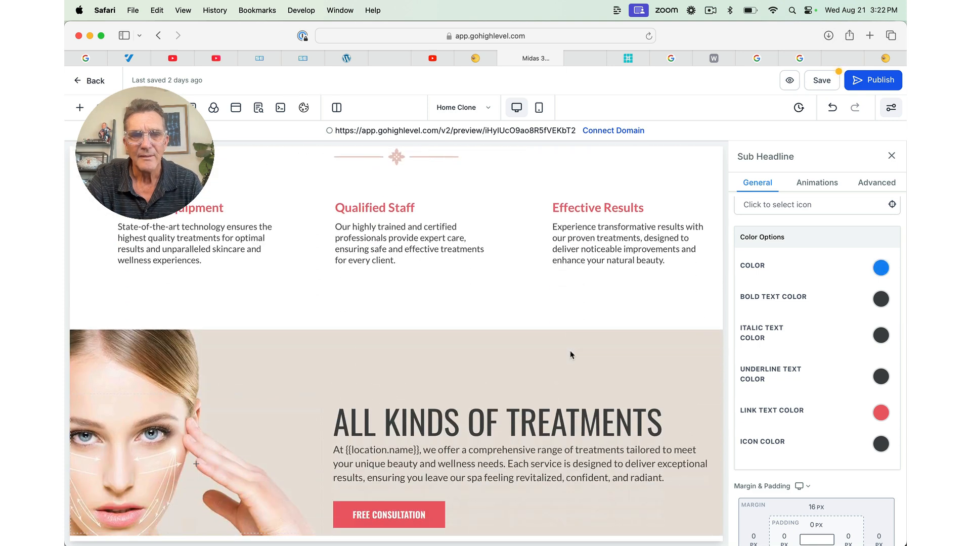
{"action": "scroll", "coordinate": [570, 352], "scroll_direction": "down", "scroll_amount": 4}
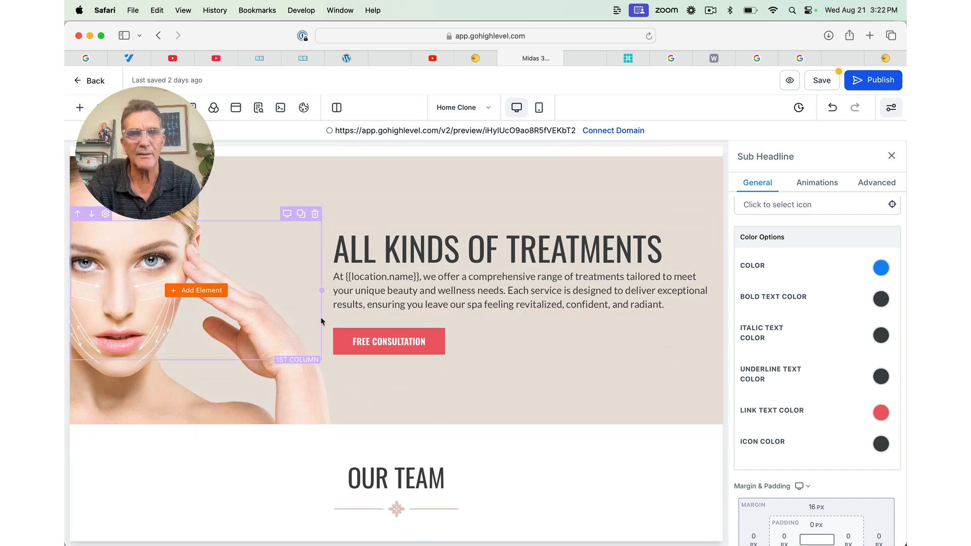
{"action": "scroll", "coordinate": [342, 321], "scroll_direction": "down", "scroll_amount": 7}
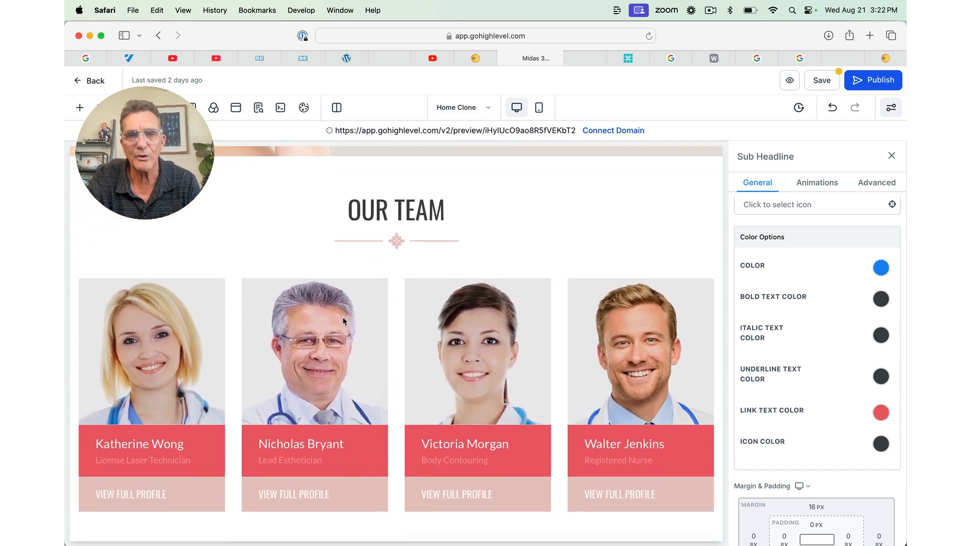
{"action": "scroll", "coordinate": [342, 320], "scroll_direction": "down", "scroll_amount": 1}
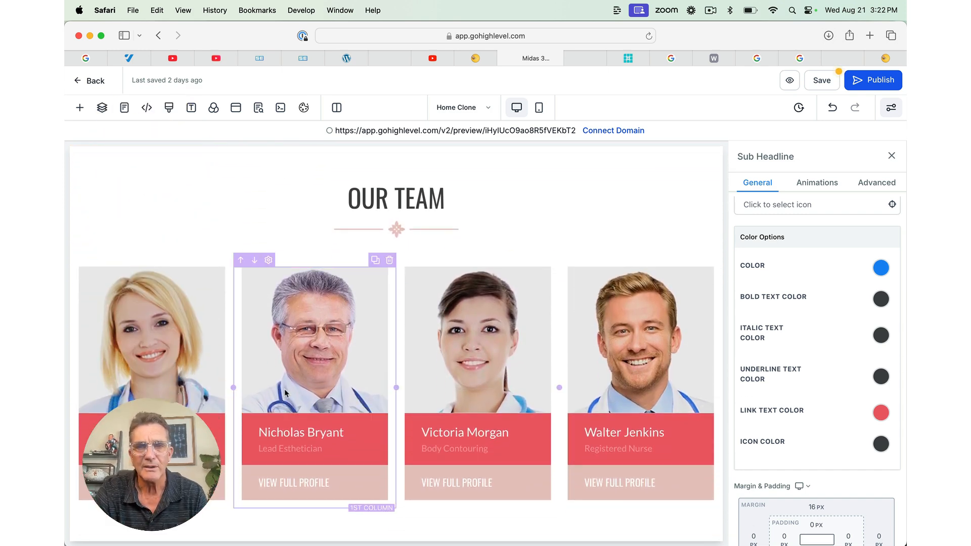
{"action": "scroll", "coordinate": [380, 395], "scroll_direction": "down", "scroll_amount": 1}
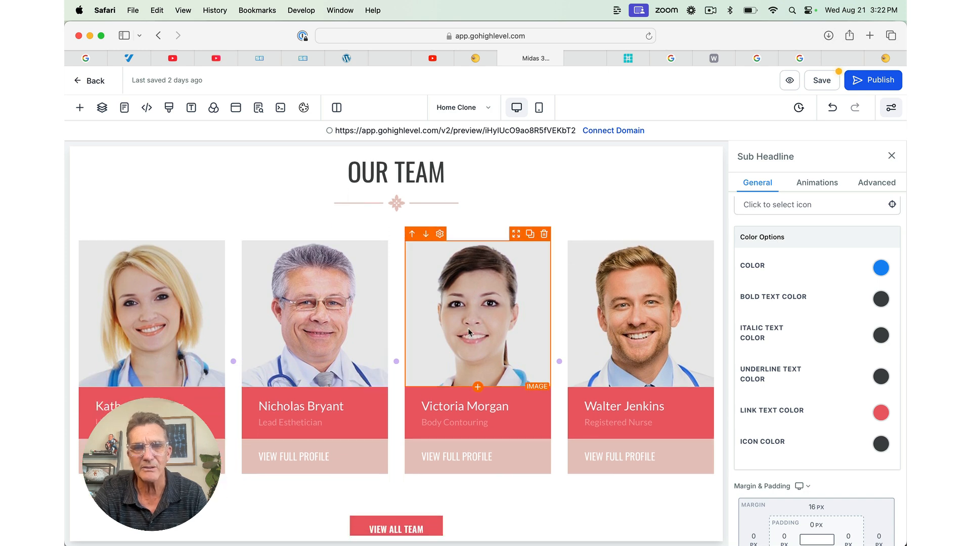
{"action": "scroll", "coordinate": [468, 332], "scroll_direction": "down", "scroll_amount": 12}
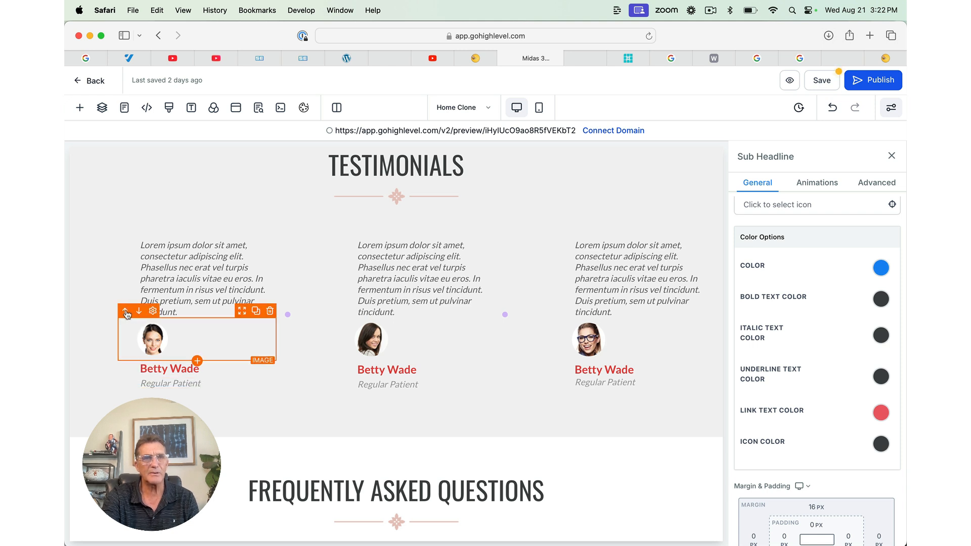
{"action": "left_click", "coordinate": [126, 312]}
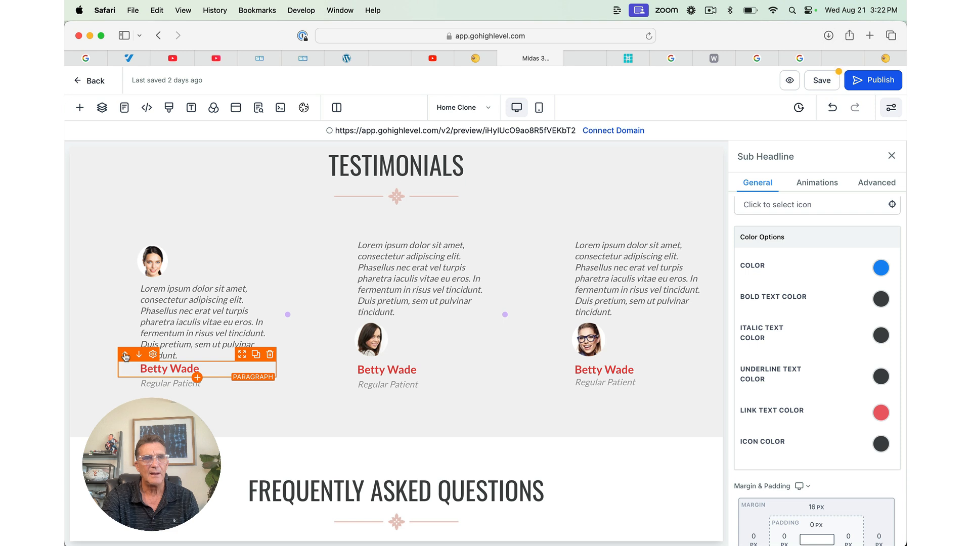
{"action": "left_click", "coordinate": [126, 356]}
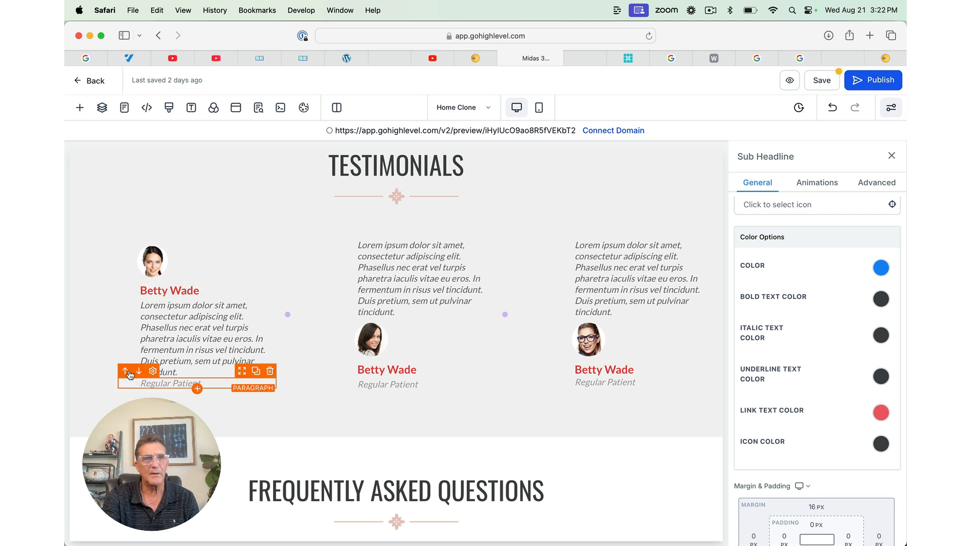
{"action": "left_click", "coordinate": [125, 370]}
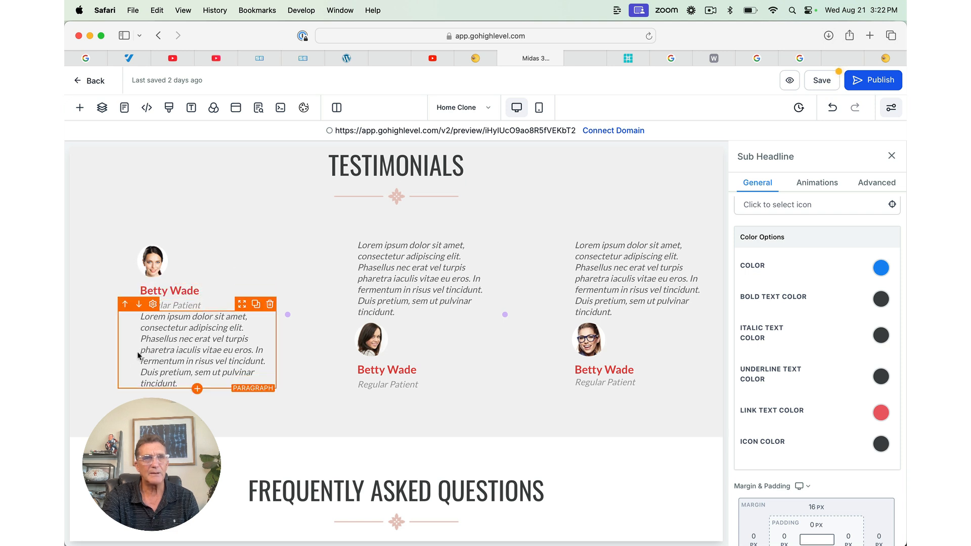
Step: Set the top margin of the first testimonial's quote paragraph to 8 px
{"action": "left_click", "coordinate": [226, 347]}
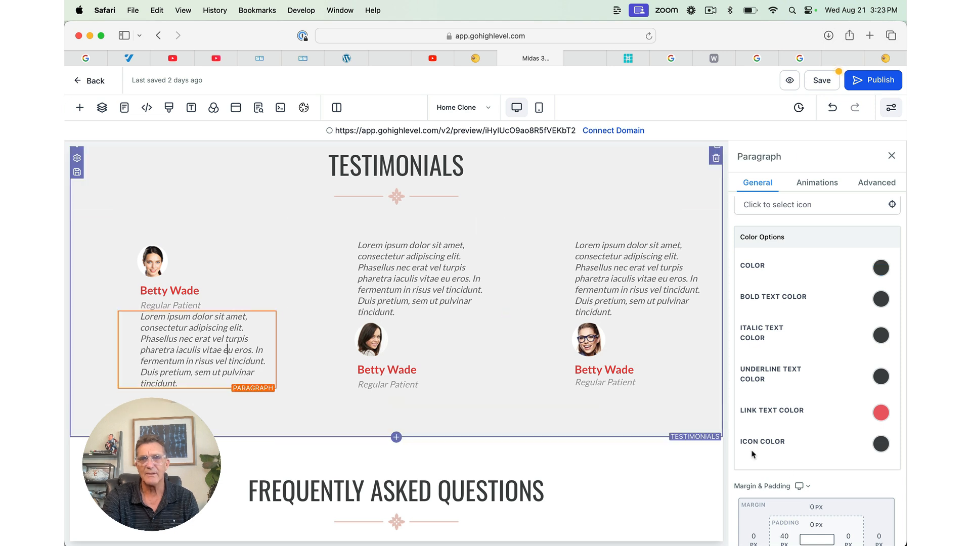
{"action": "left_click", "coordinate": [812, 509]}
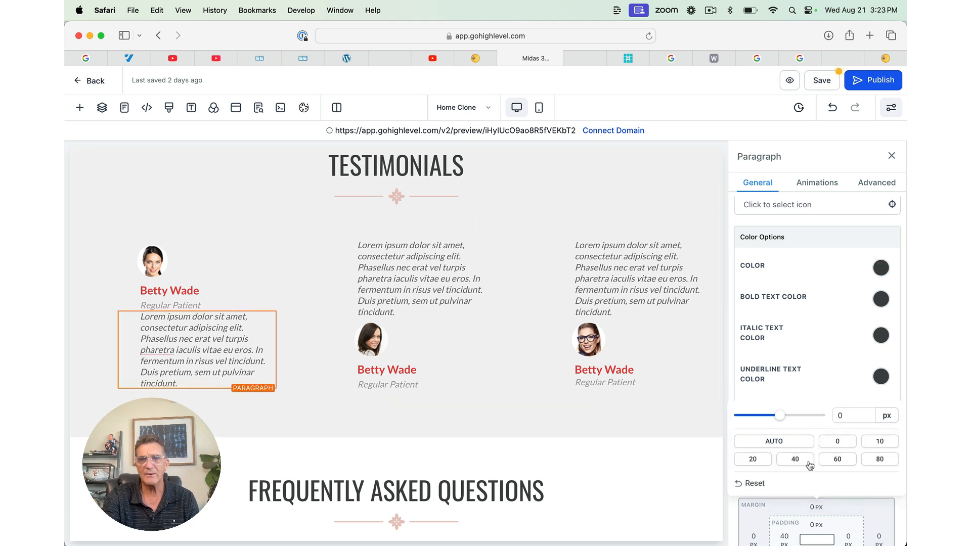
{"action": "left_click_drag", "start_coordinate": [783, 420], "coordinate": [788, 420]}
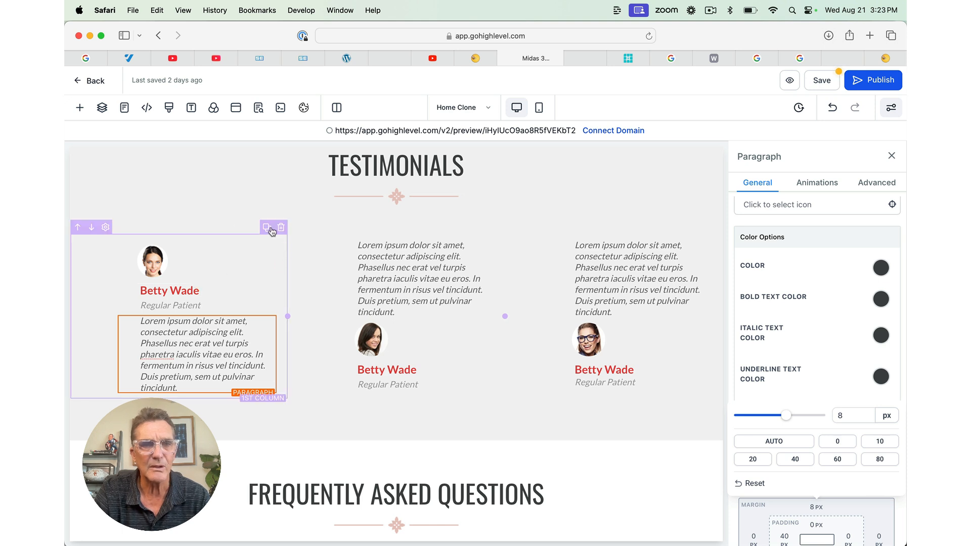
Step: Replace the second testimonial column with a duplicate of the first, using the second column's photo instead of the copied one
{"action": "left_click", "coordinate": [270, 229]}
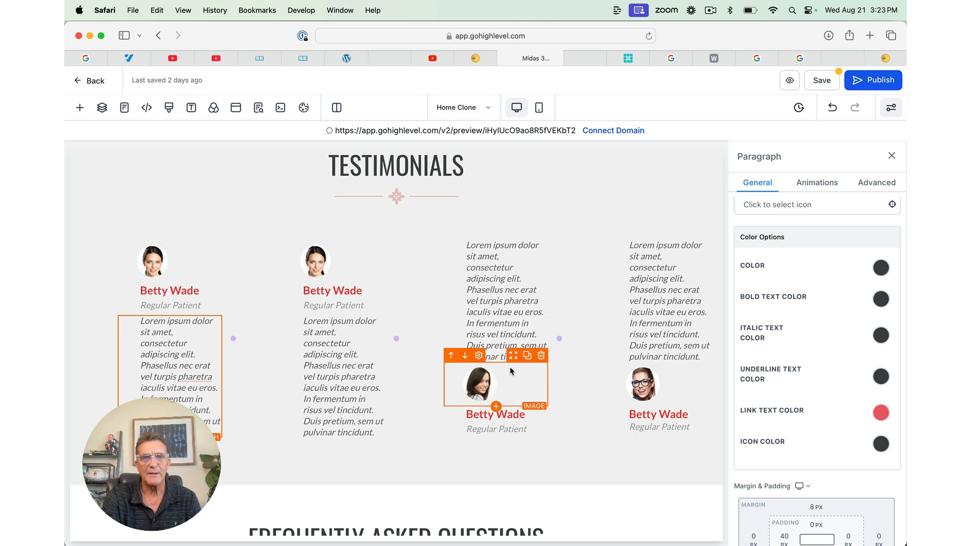
{"action": "left_click_drag", "start_coordinate": [513, 356], "coordinate": [337, 320]}
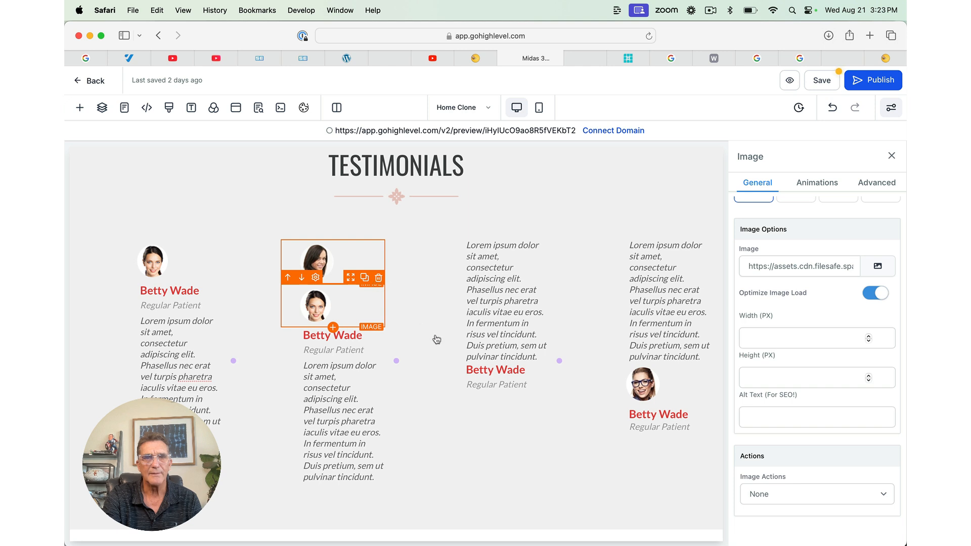
{"action": "left_click", "coordinate": [378, 279]}
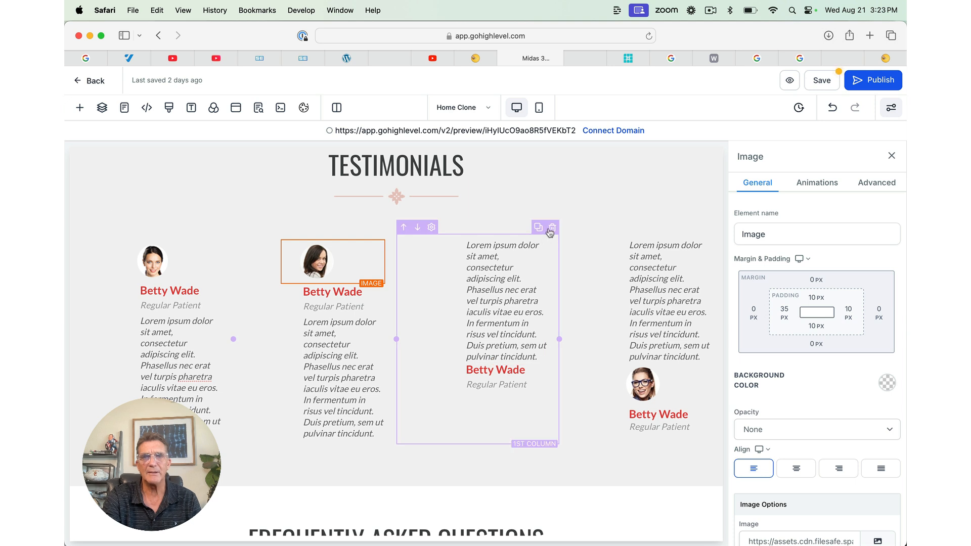
{"action": "left_click", "coordinate": [552, 229]}
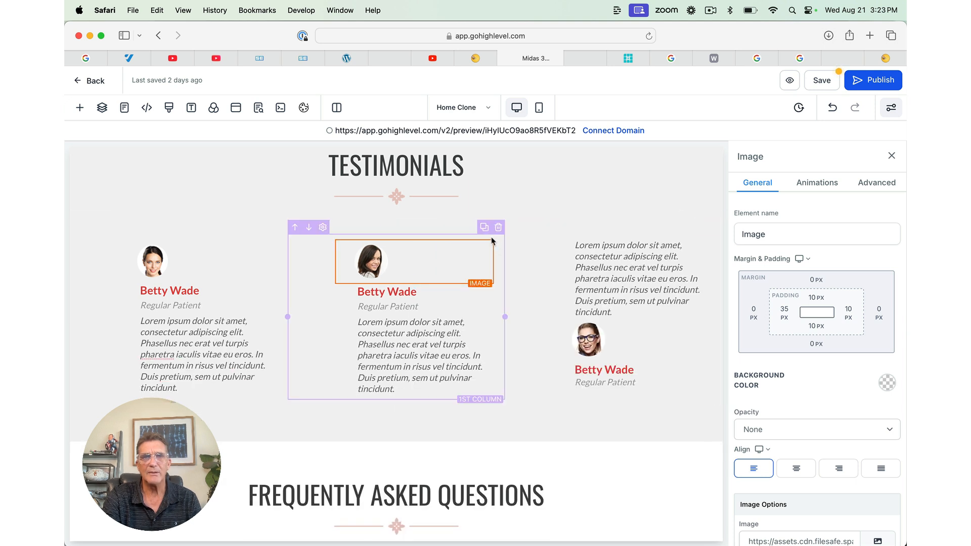
Step: Replace the third testimonial column with a duplicate of the second, using the third column's photo instead of the copied one
{"action": "left_click", "coordinate": [484, 228]}
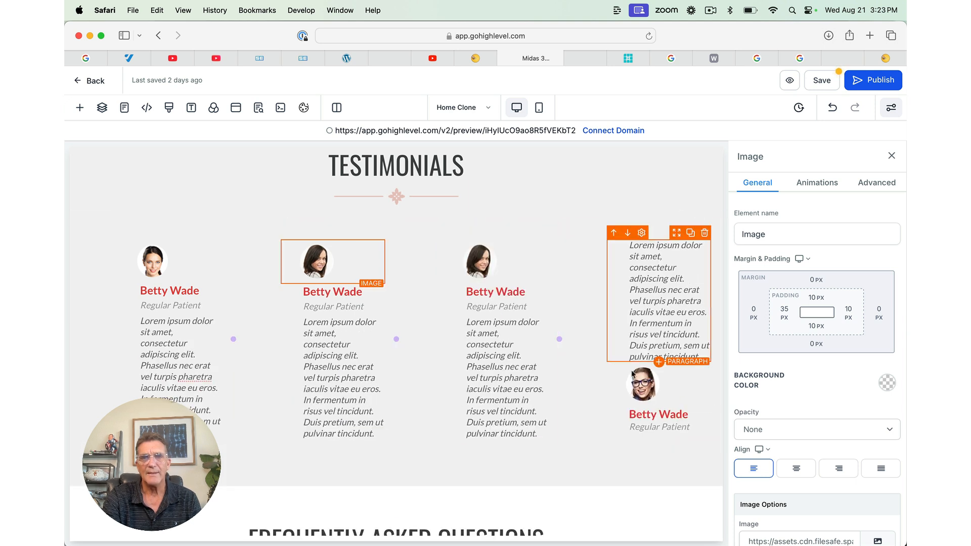
{"action": "left_click_drag", "start_coordinate": [641, 386], "coordinate": [566, 299]}
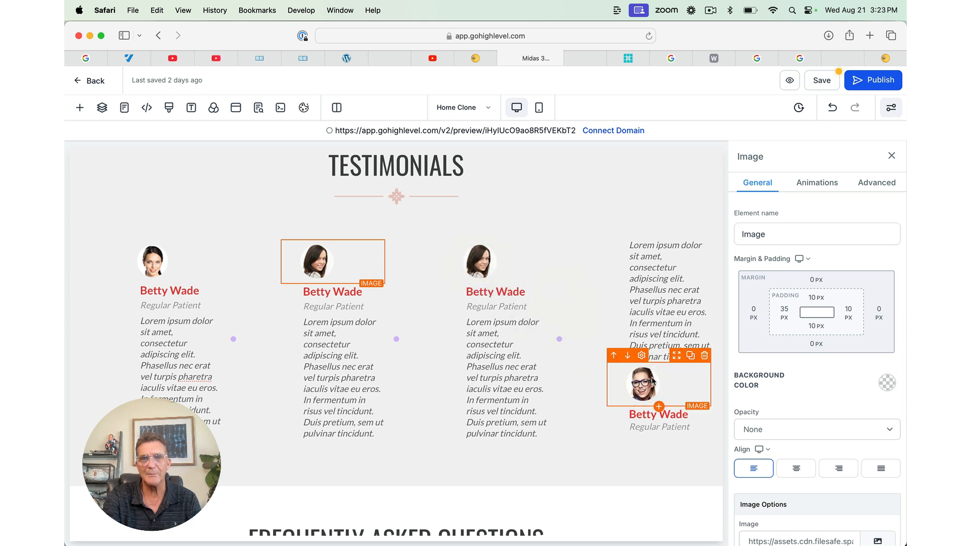
{"action": "left_click_drag", "start_coordinate": [678, 357], "coordinate": [504, 306]}
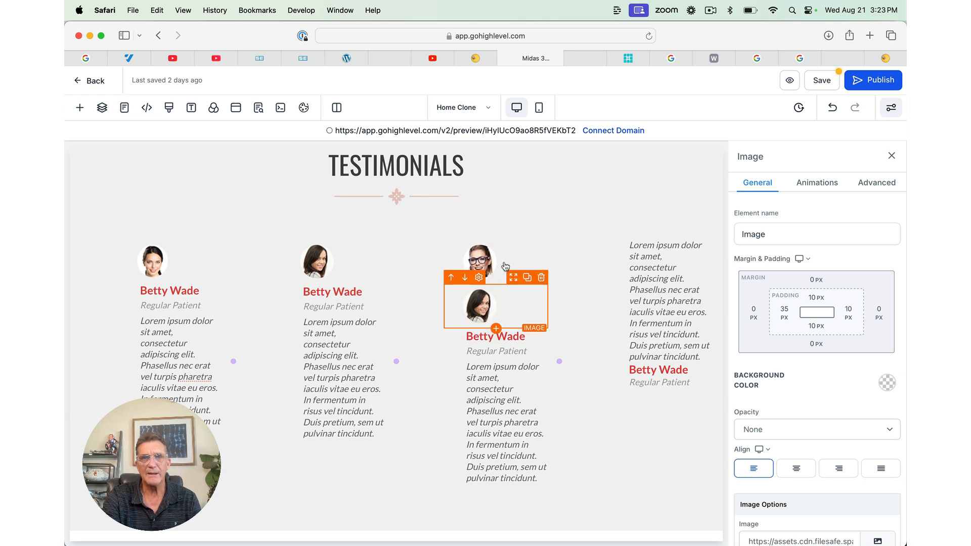
{"action": "left_click", "coordinate": [542, 278]}
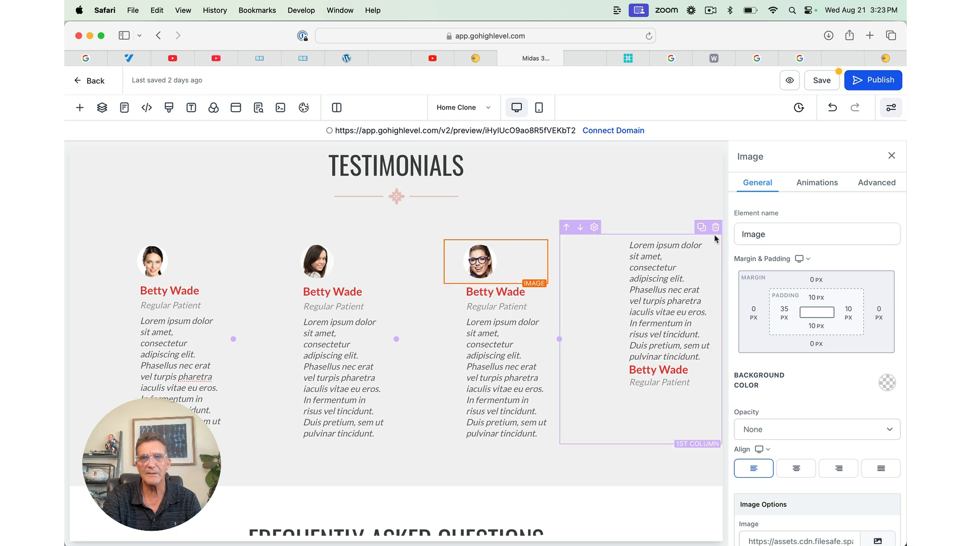
{"action": "left_click", "coordinate": [715, 227]}
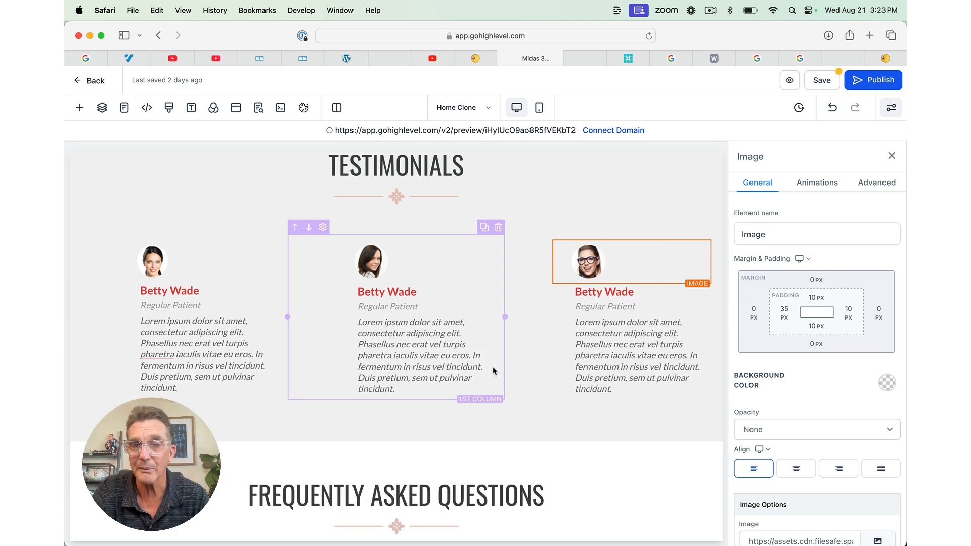
Step: Relocate the map beside Contact Us by searching for the street address, choosing the Edison, NJ match and saving it
{"action": "scroll", "coordinate": [494, 368], "scroll_direction": "down", "scroll_amount": 6}
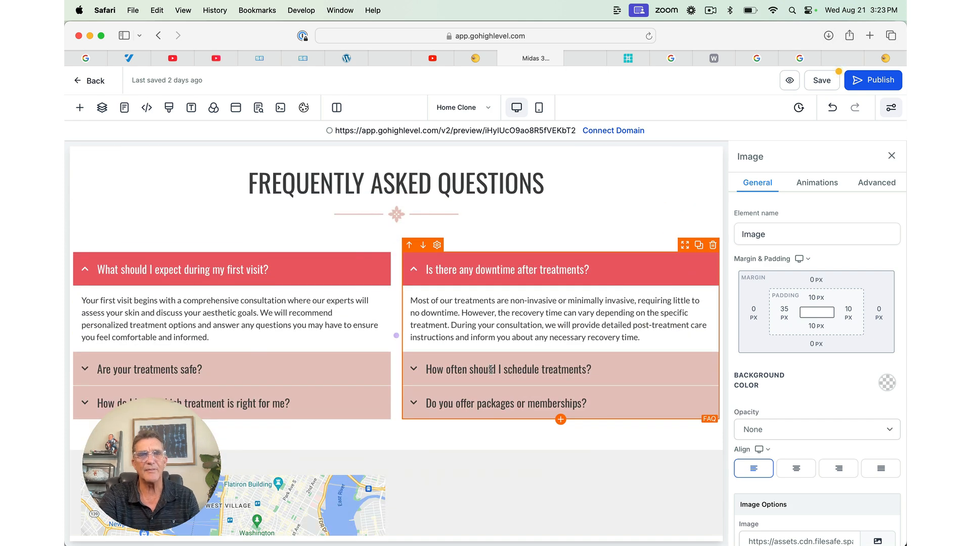
{"action": "scroll", "coordinate": [364, 393], "scroll_direction": "down", "scroll_amount": 3}
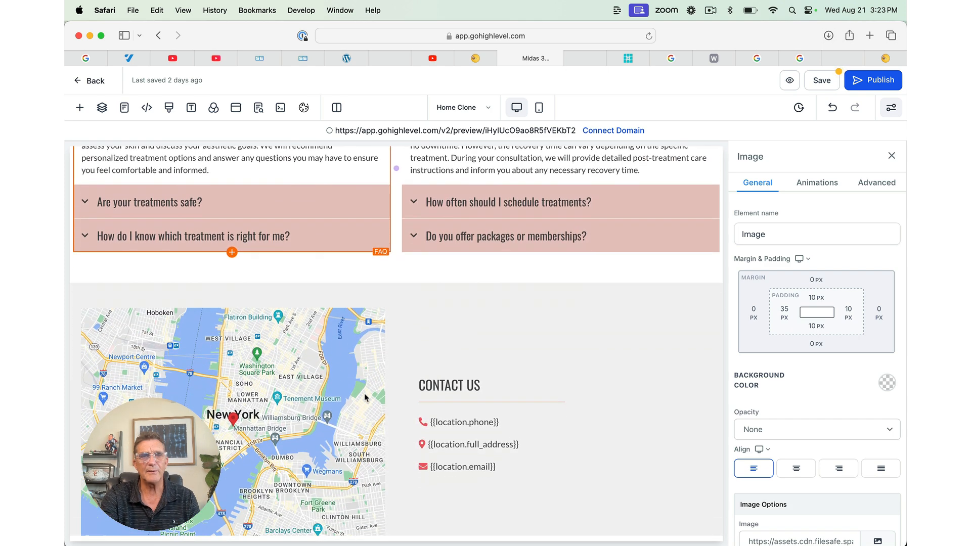
{"action": "scroll", "coordinate": [365, 398], "scroll_direction": "down", "scroll_amount": 2}
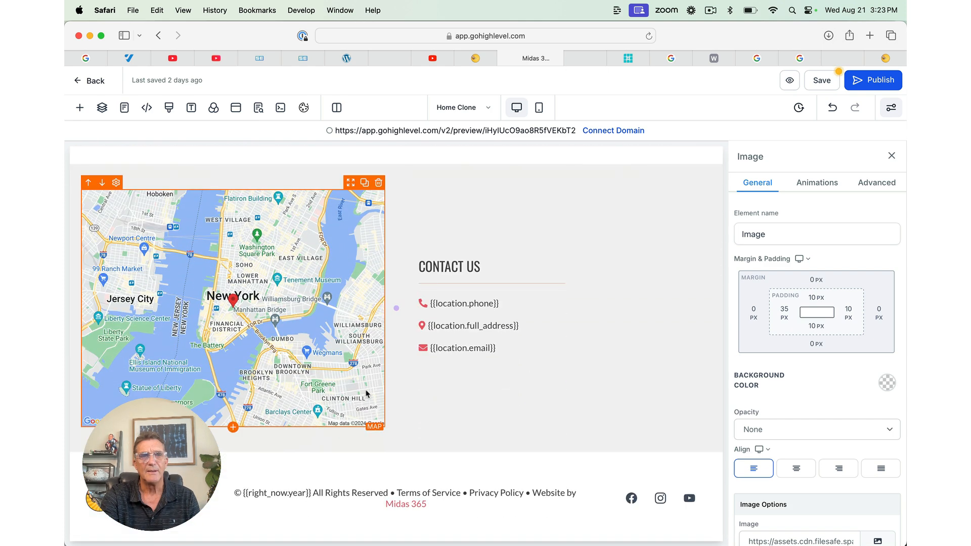
{"action": "left_click", "coordinate": [278, 350]}
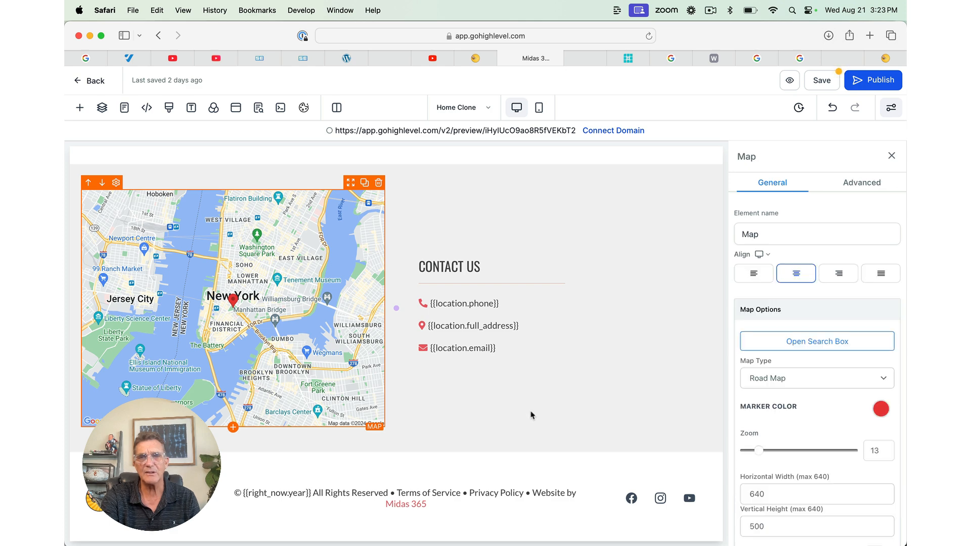
{"action": "scroll", "coordinate": [785, 478], "scroll_direction": "down", "scroll_amount": 3}
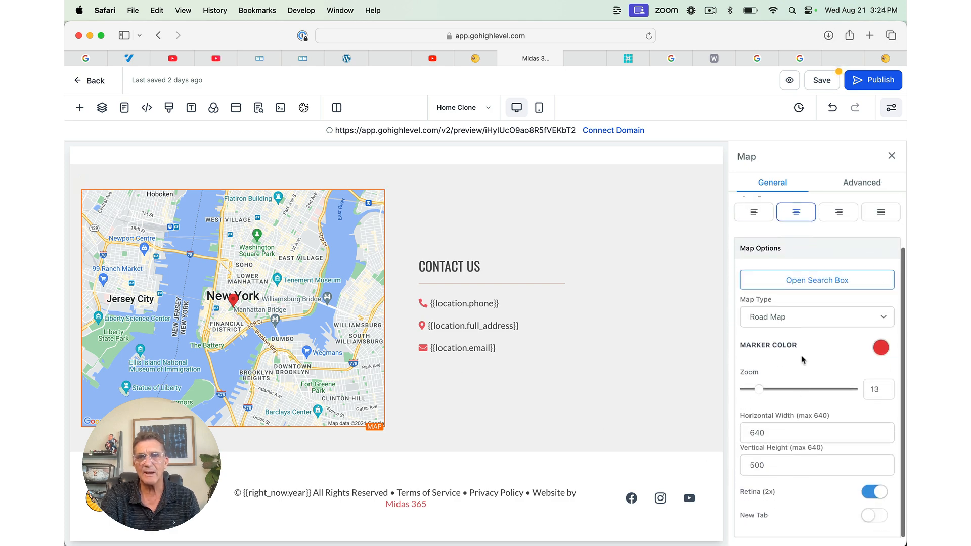
{"action": "left_click", "coordinate": [799, 283]}
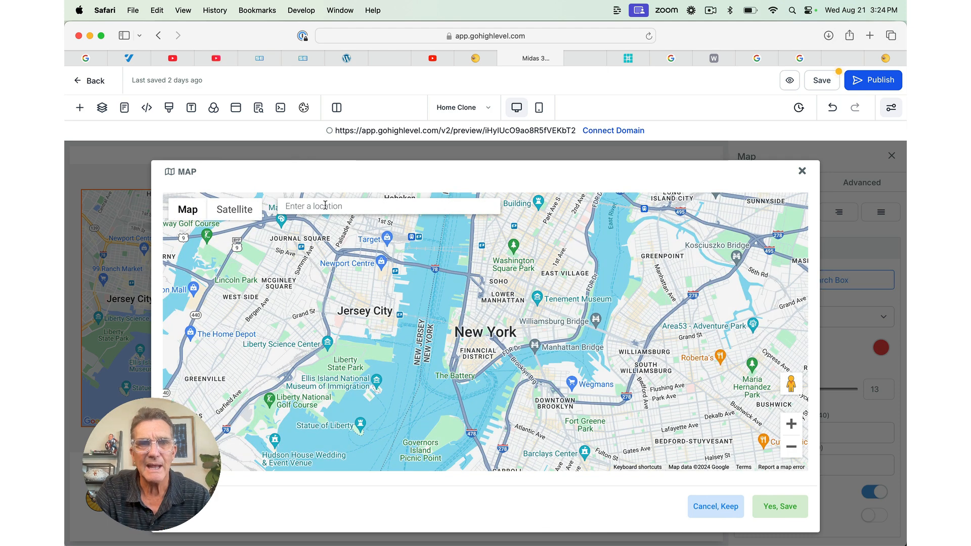
{"action": "left_click", "coordinate": [325, 205]}
{"action": "type", "text": "123"}
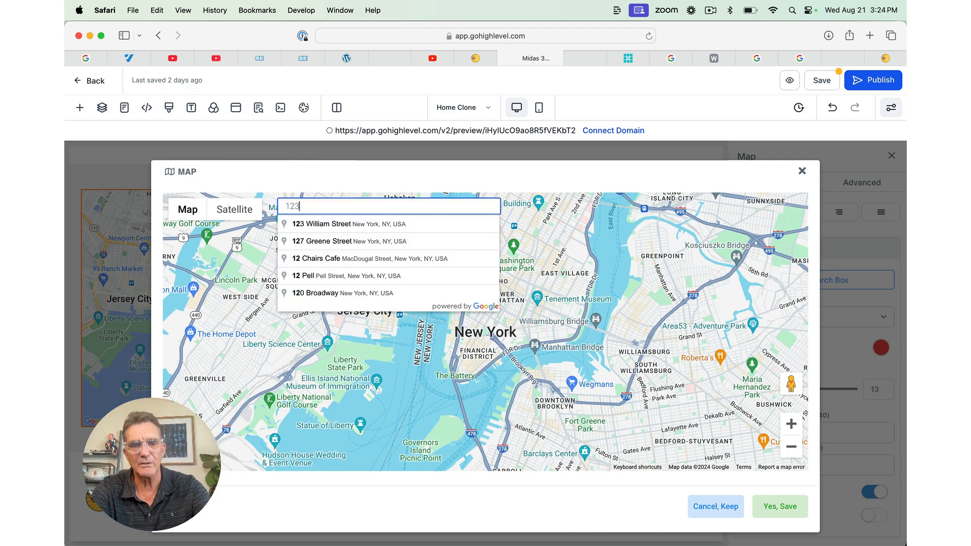
{"action": "type", "text": " main street"}
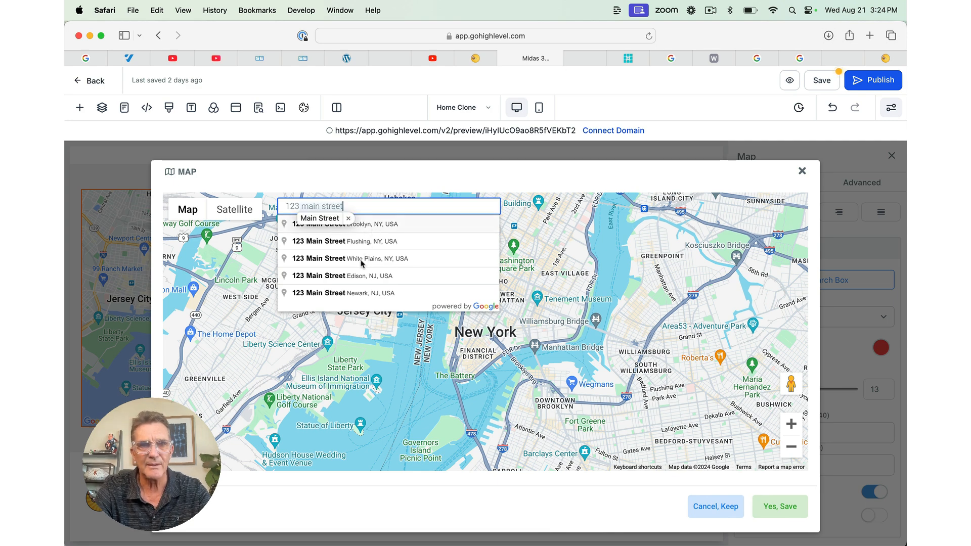
{"action": "left_click", "coordinate": [355, 276]}
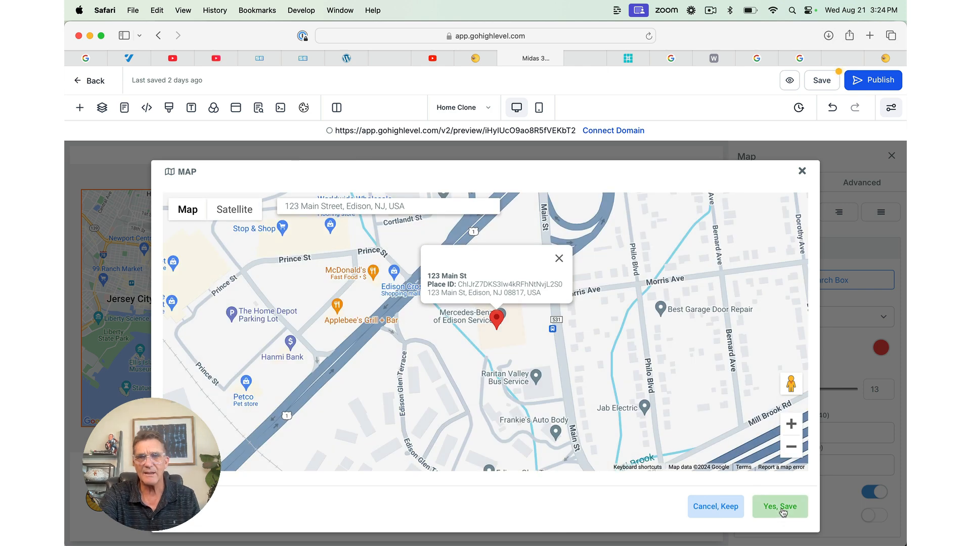
{"action": "left_click", "coordinate": [782, 508]}
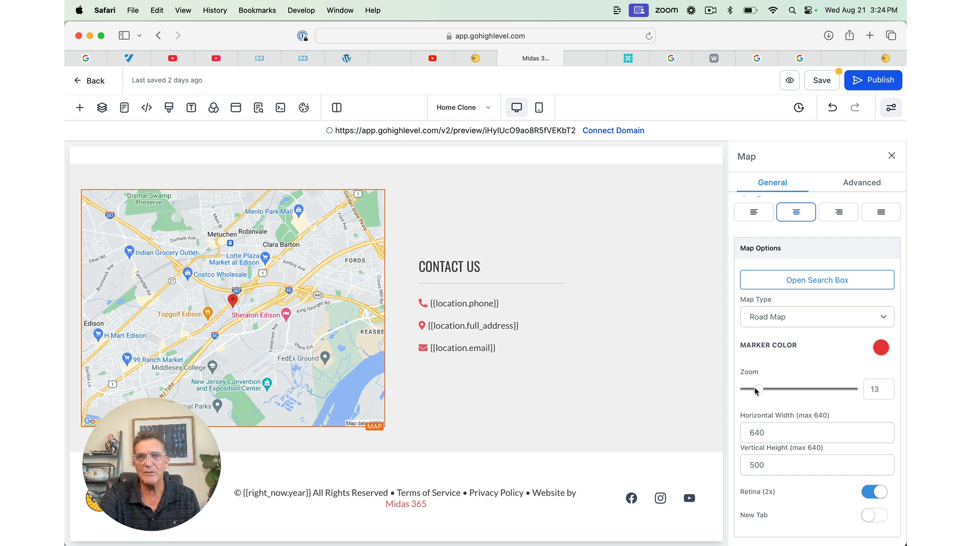
Step: Set the zoom level of the map beside Contact Us to 17
{"action": "left_click_drag", "start_coordinate": [757, 391], "coordinate": [764, 390]}
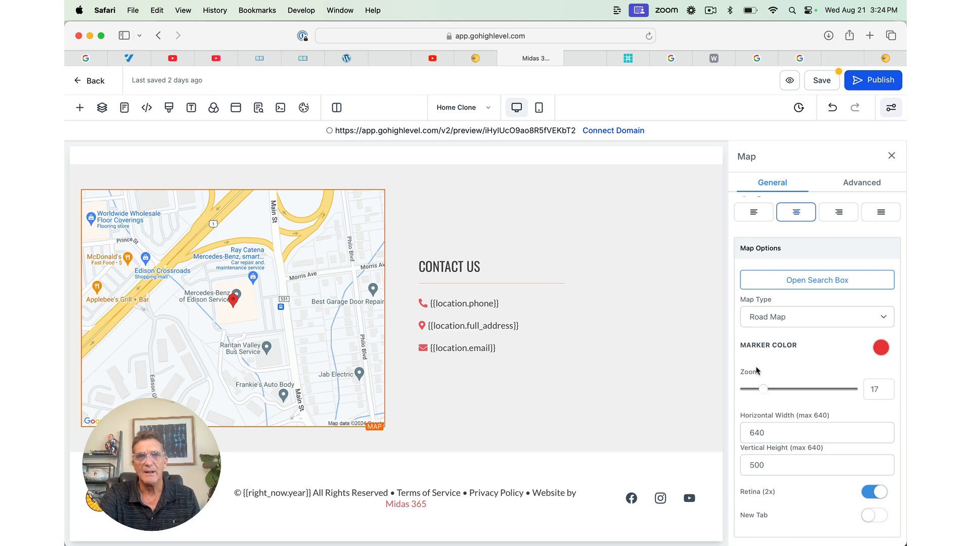
{"action": "scroll", "coordinate": [487, 356], "scroll_direction": "down", "scroll_amount": 1}
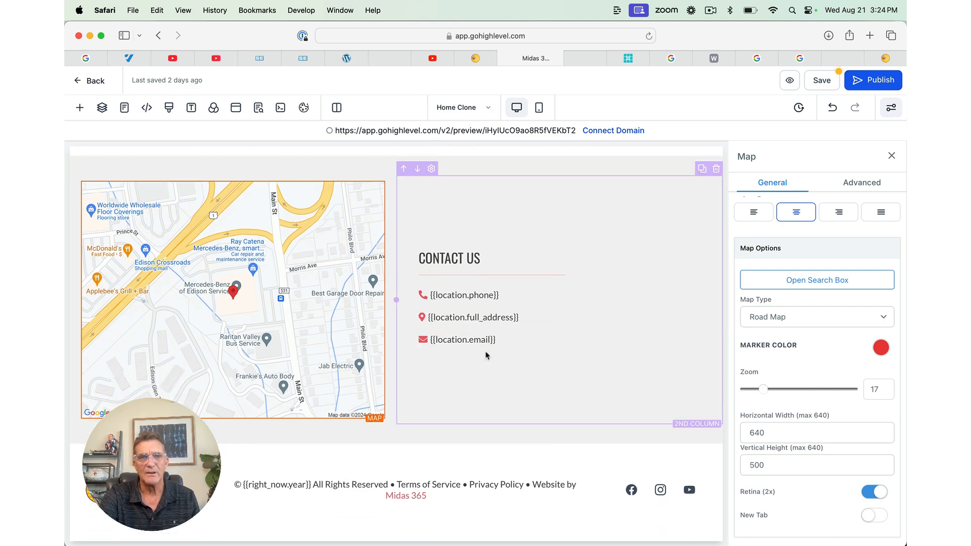
Step: Try the Fade In, Up and Down entrance animations on the "How Can We Best Serve You?" headline and settle on Fade Left
{"action": "scroll", "coordinate": [508, 441], "scroll_direction": "up", "scroll_amount": 15}
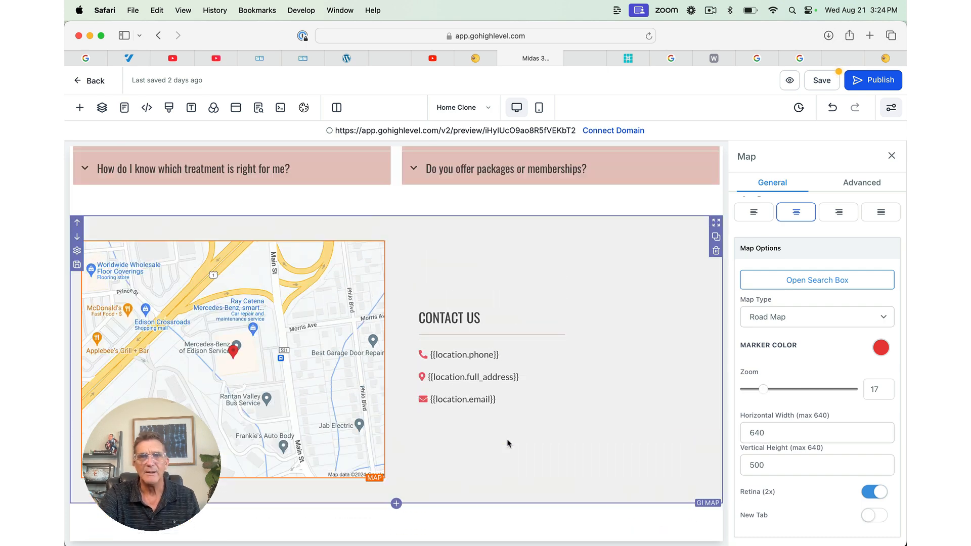
{"action": "scroll", "coordinate": [507, 439], "scroll_direction": "up", "scroll_amount": 20}
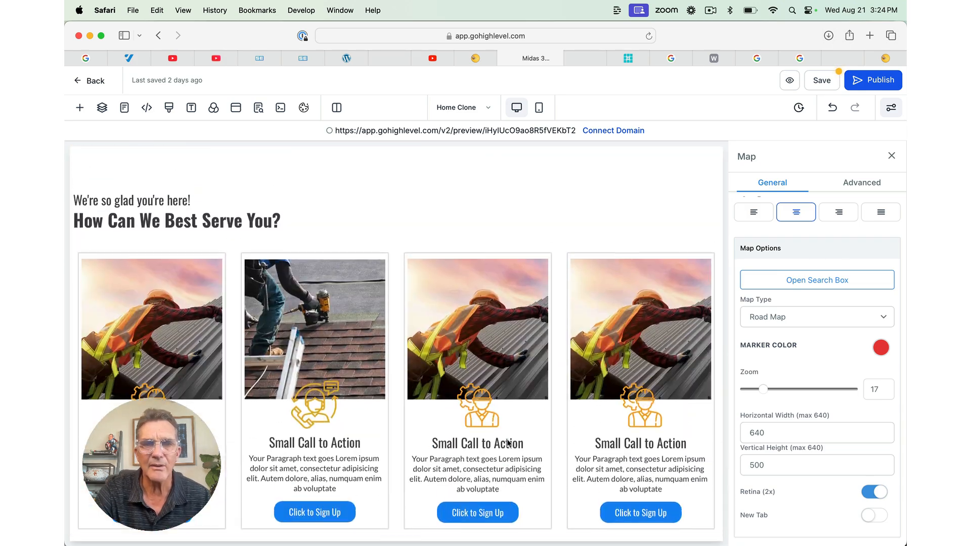
{"action": "scroll", "coordinate": [508, 443], "scroll_direction": "up", "scroll_amount": 15}
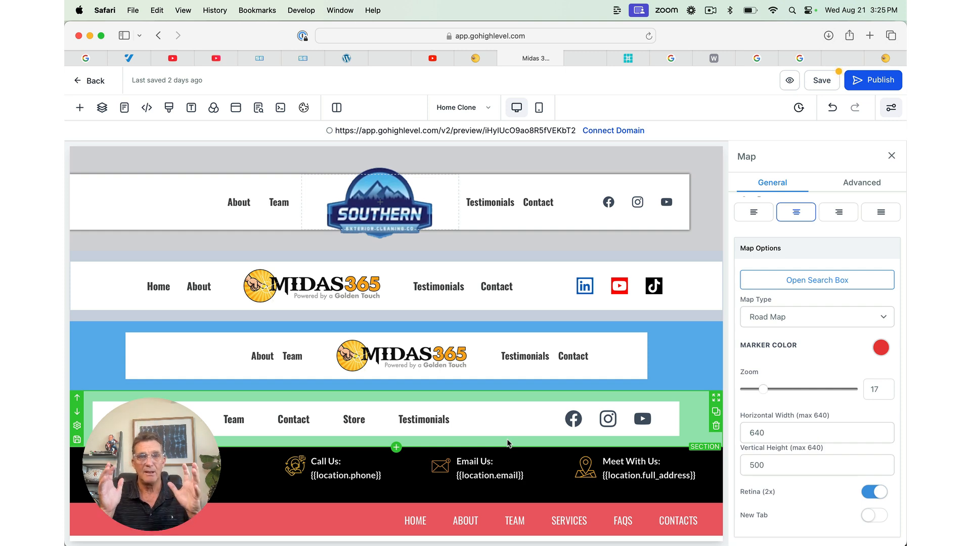
{"action": "scroll", "coordinate": [508, 444], "scroll_direction": "down", "scroll_amount": 15}
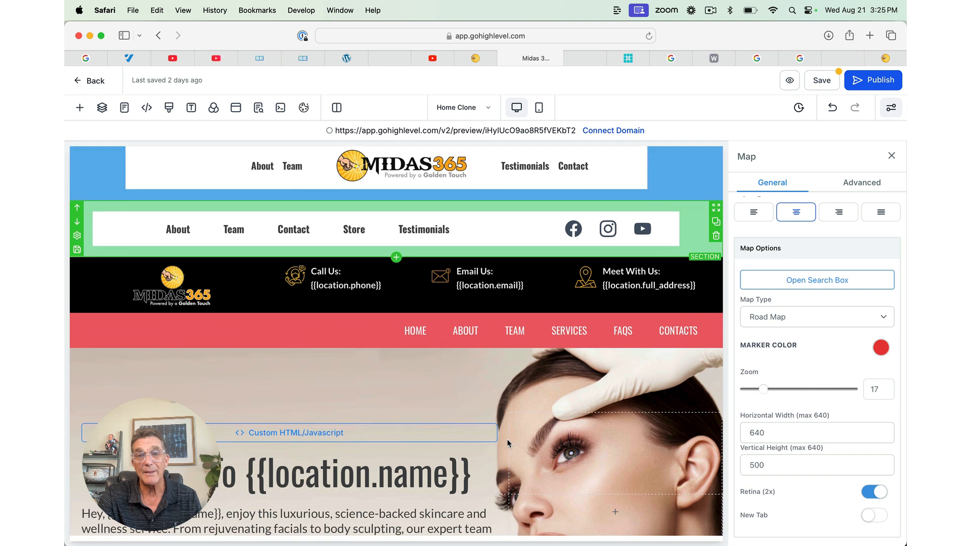
{"action": "left_click", "coordinate": [224, 351]}
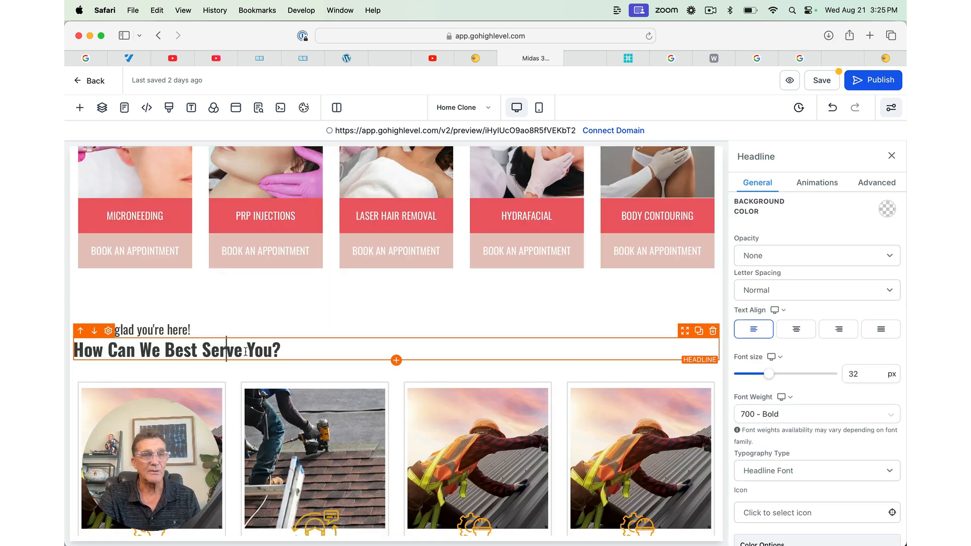
{"action": "left_click", "coordinate": [433, 348]}
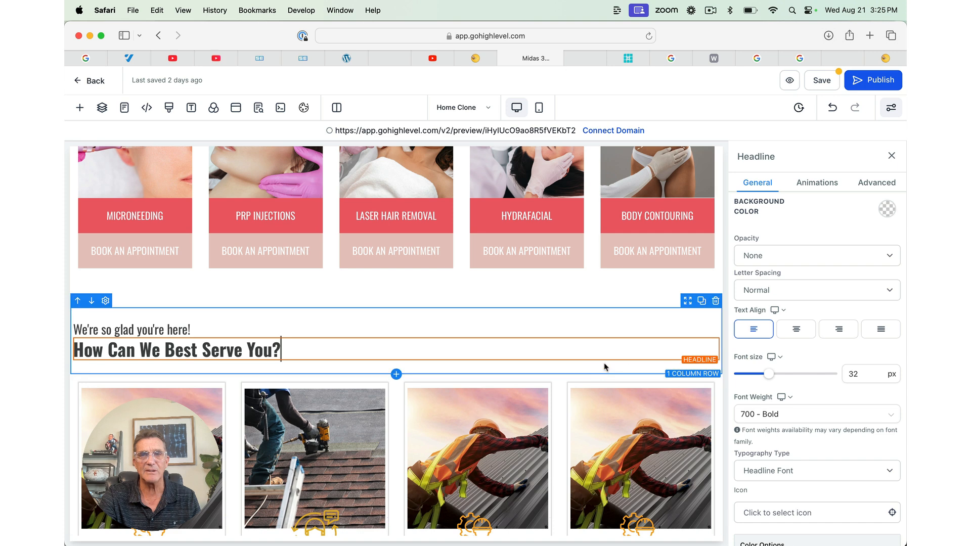
{"action": "scroll", "coordinate": [806, 245], "scroll_direction": "up", "scroll_amount": 2}
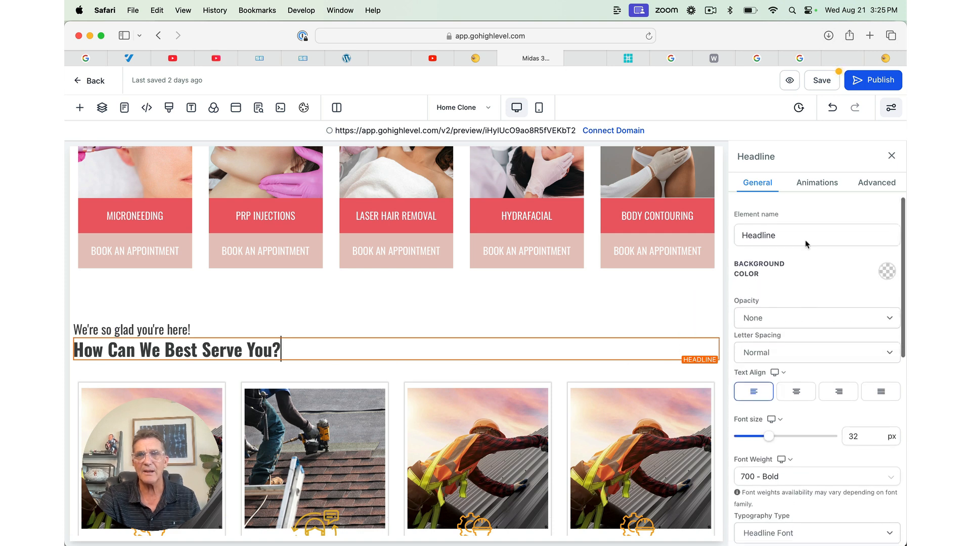
{"action": "left_click", "coordinate": [815, 184]}
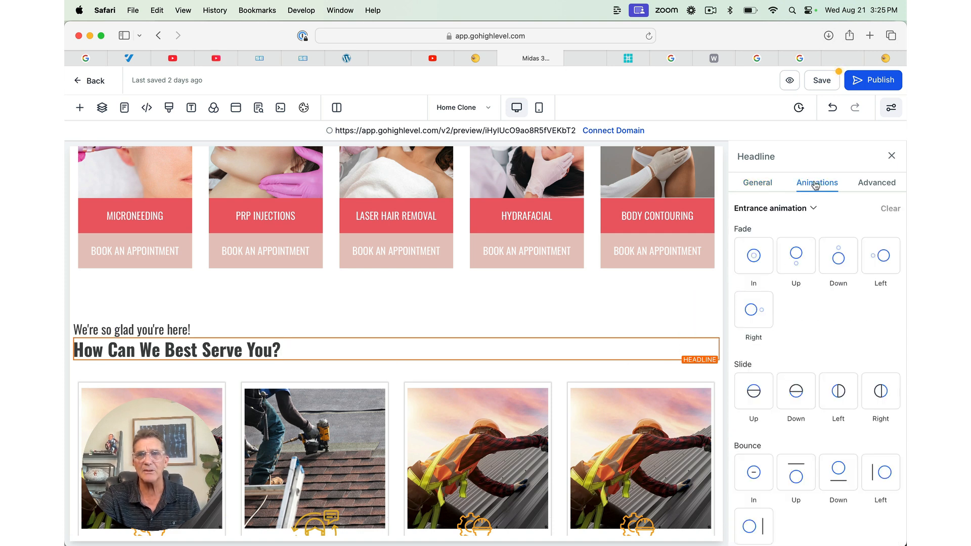
{"action": "left_click", "coordinate": [752, 261]}
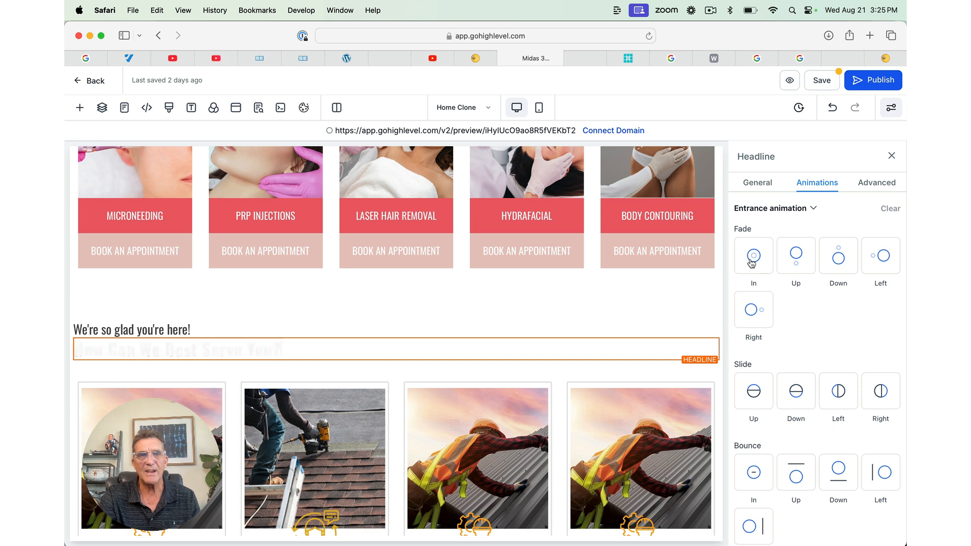
{"action": "left_click", "coordinate": [798, 263]}
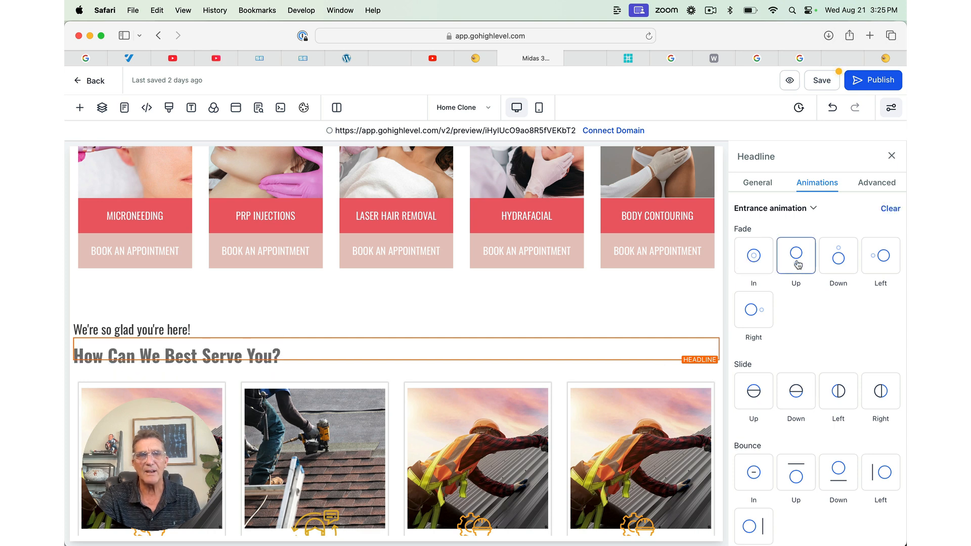
{"action": "left_click", "coordinate": [840, 259]}
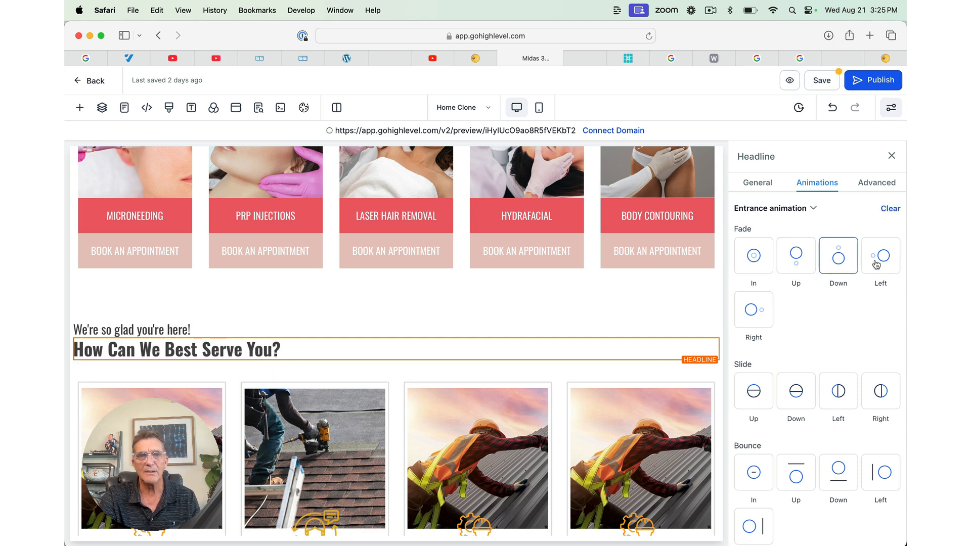
{"action": "left_click", "coordinate": [876, 264]}
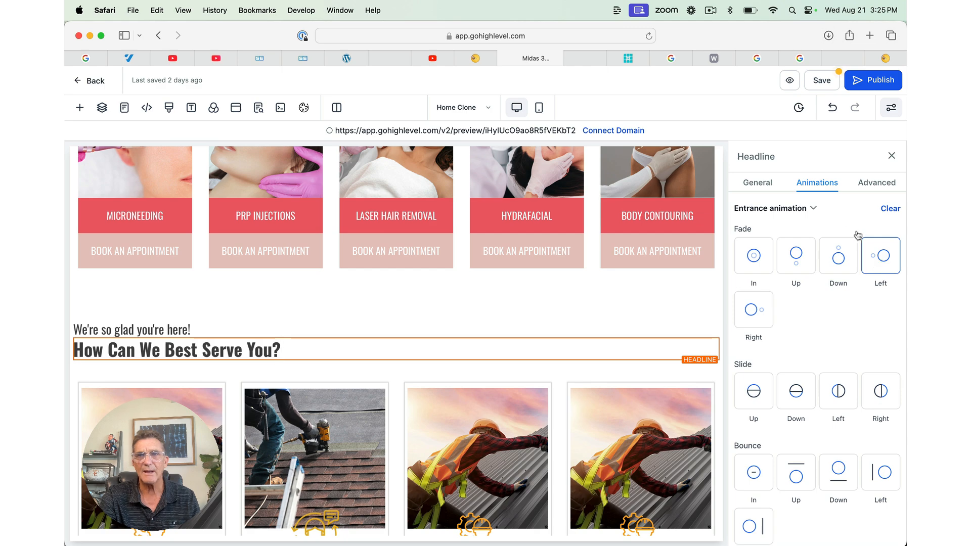
Step: Save the page including its global section changes, and dismiss the SEO meta data settings without editing them
{"action": "left_click", "coordinate": [823, 82]}
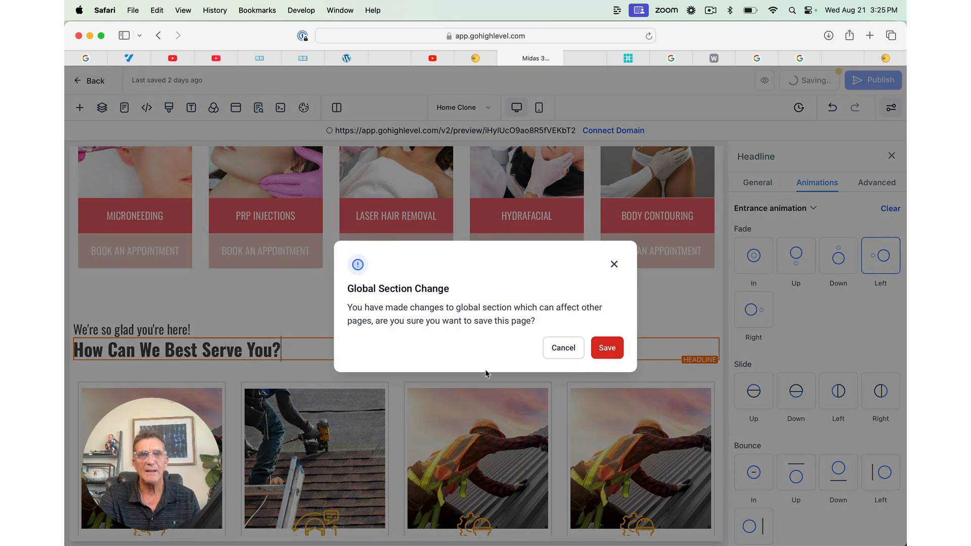
{"action": "left_click", "coordinate": [607, 348]}
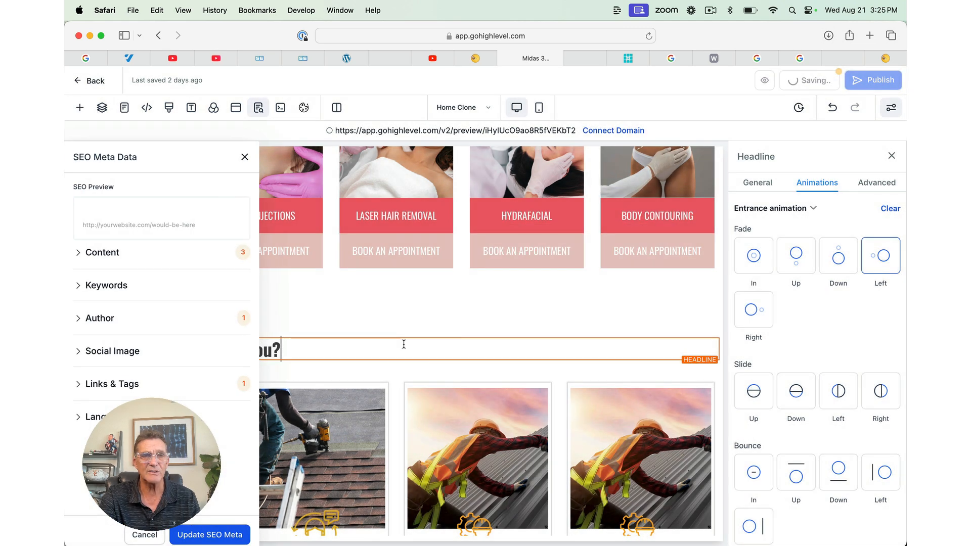
{"action": "left_click", "coordinate": [245, 157]}
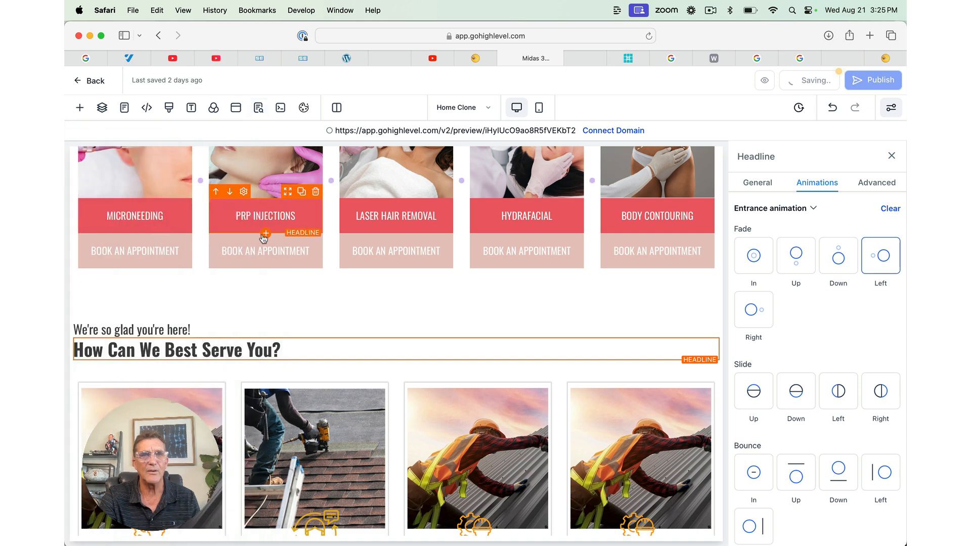
Step: Give the Microneeding image a Fade Left entrance animation after trying Fade Right
{"action": "scroll", "coordinate": [264, 237], "scroll_direction": "up", "scroll_amount": 4}
{"action": "left_click", "coordinate": [150, 287]}
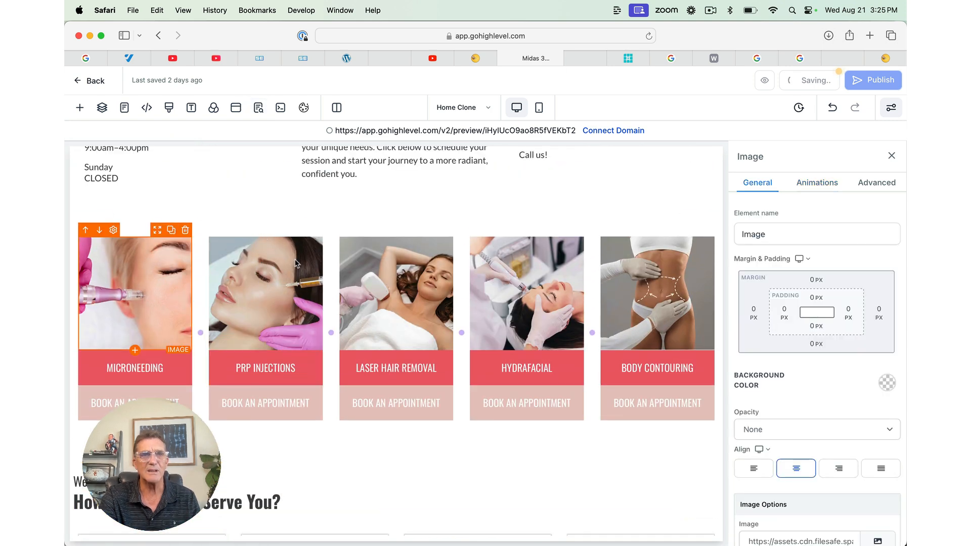
{"action": "left_click", "coordinate": [806, 183]}
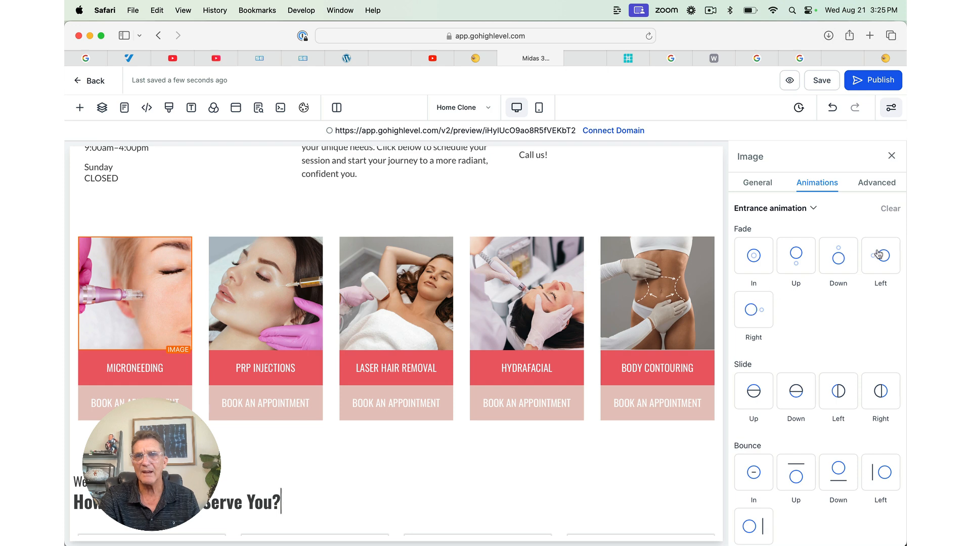
{"action": "left_click", "coordinate": [750, 311]}
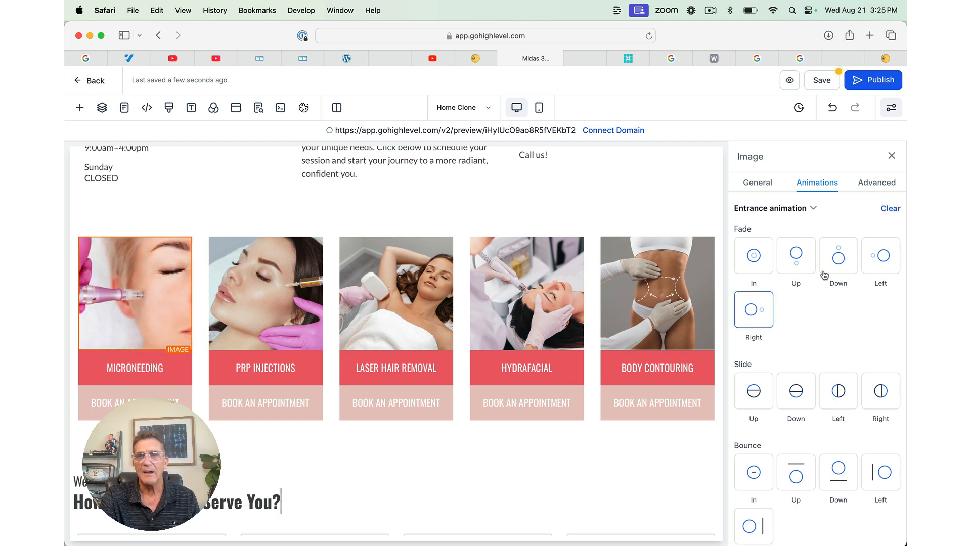
{"action": "left_click", "coordinate": [881, 258]}
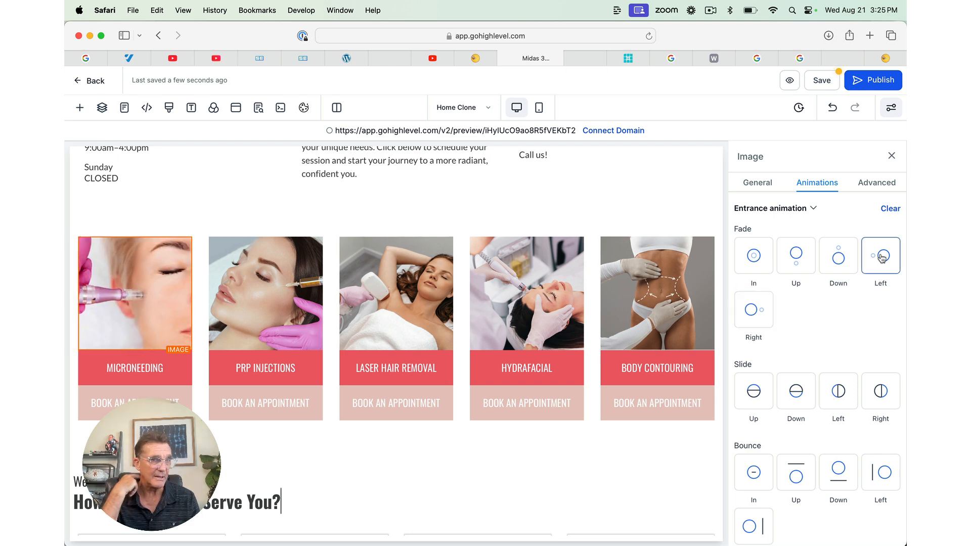
Step: Give the Body Contouring image a Fade Right entrance animation and save the page
{"action": "left_click", "coordinate": [674, 298]}
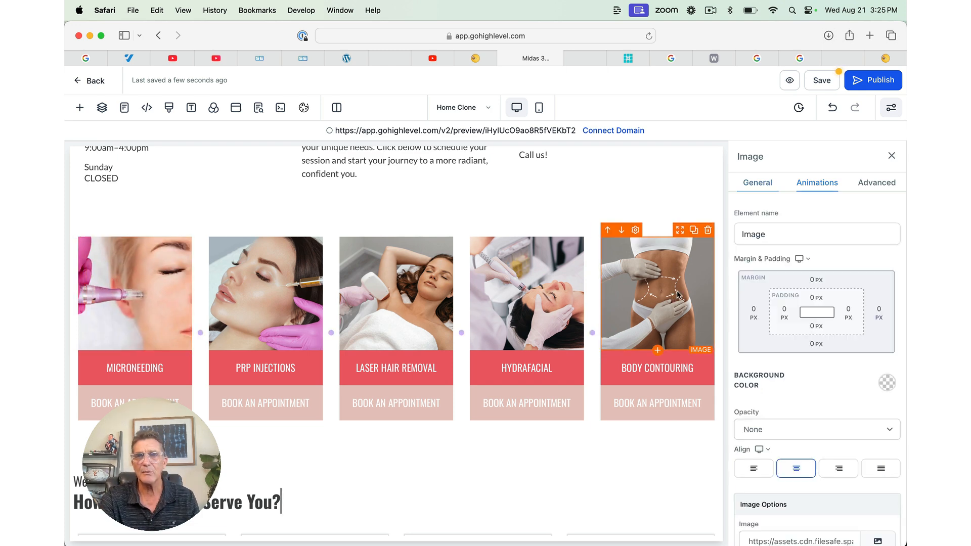
{"action": "left_click", "coordinate": [818, 182]}
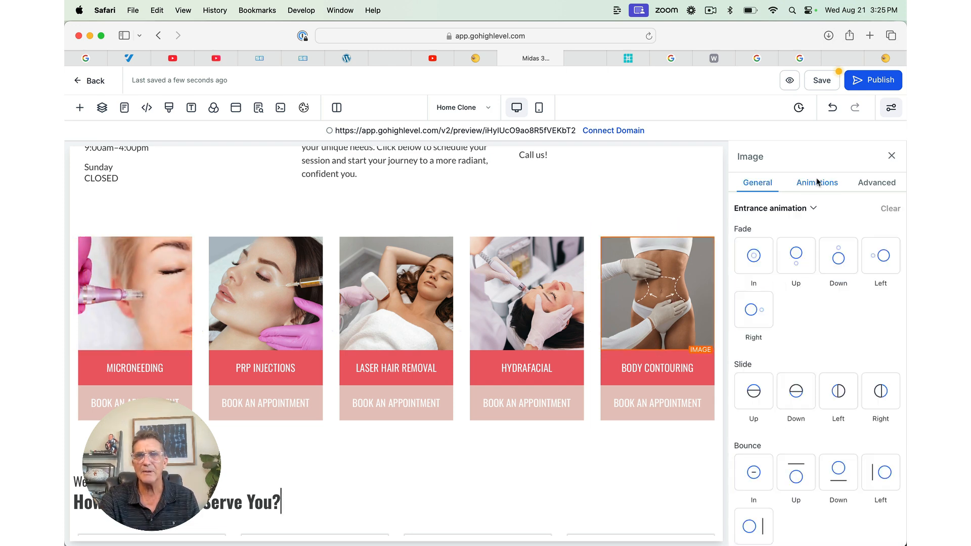
{"action": "left_click", "coordinate": [743, 318]}
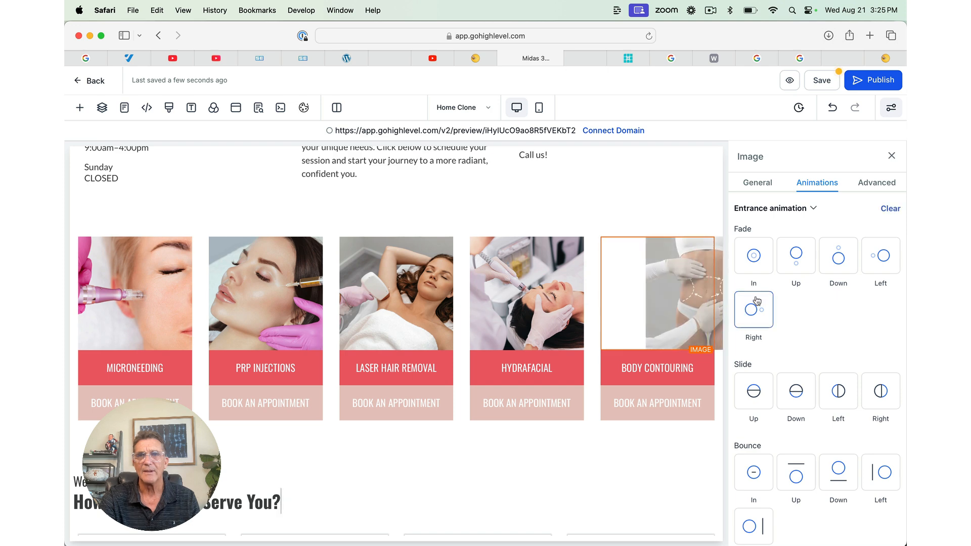
{"action": "left_click", "coordinate": [818, 81]}
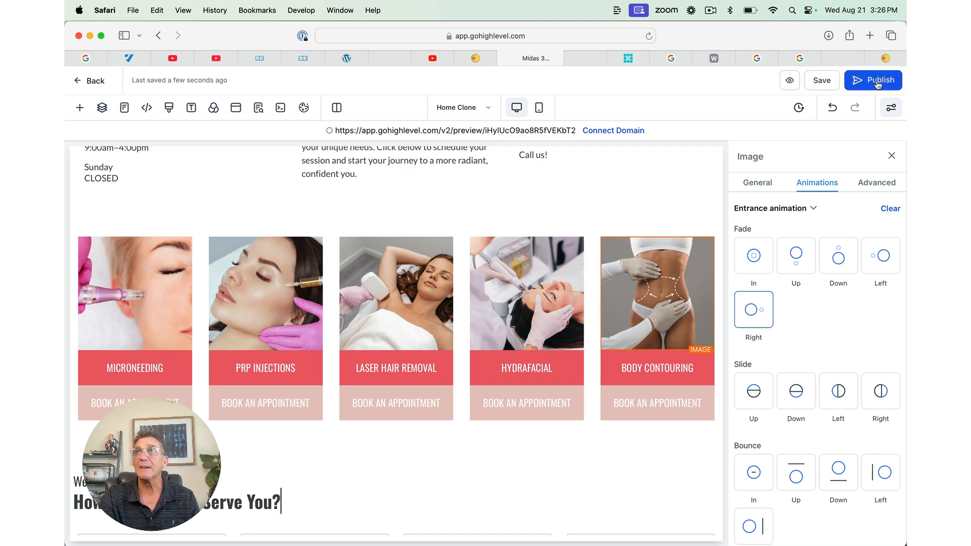
Step: Publish the page and preview it from the headers down to the animated service images and headline
{"action": "left_click", "coordinate": [878, 82]}
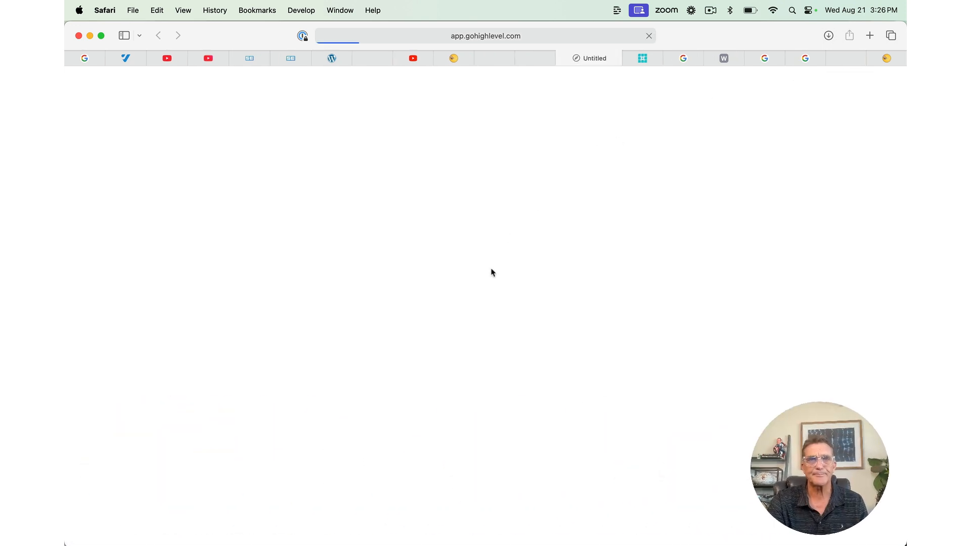
{"action": "scroll", "coordinate": [492, 273], "scroll_direction": "down", "scroll_amount": 3}
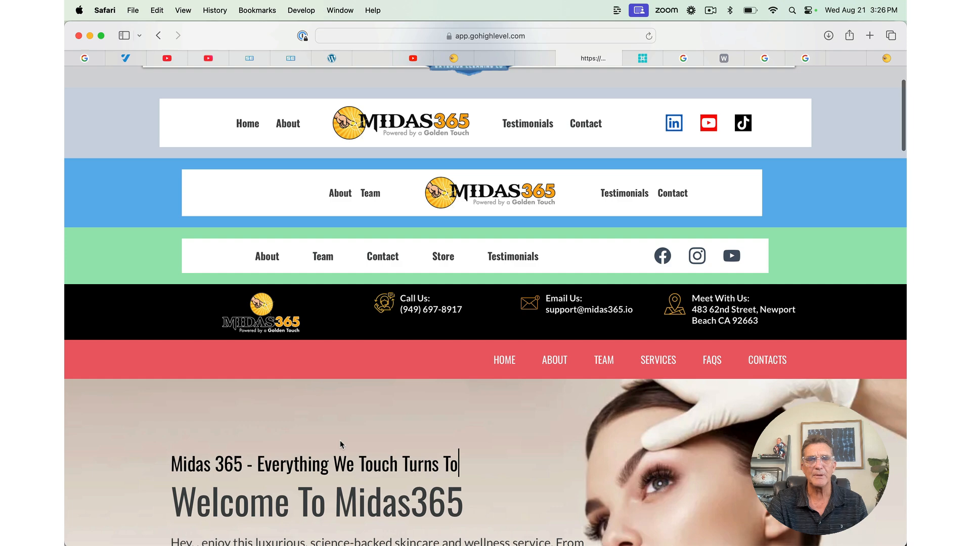
{"action": "scroll", "coordinate": [340, 440], "scroll_direction": "down", "scroll_amount": 5}
{"action": "scroll", "coordinate": [341, 445], "scroll_direction": "down", "scroll_amount": 10}
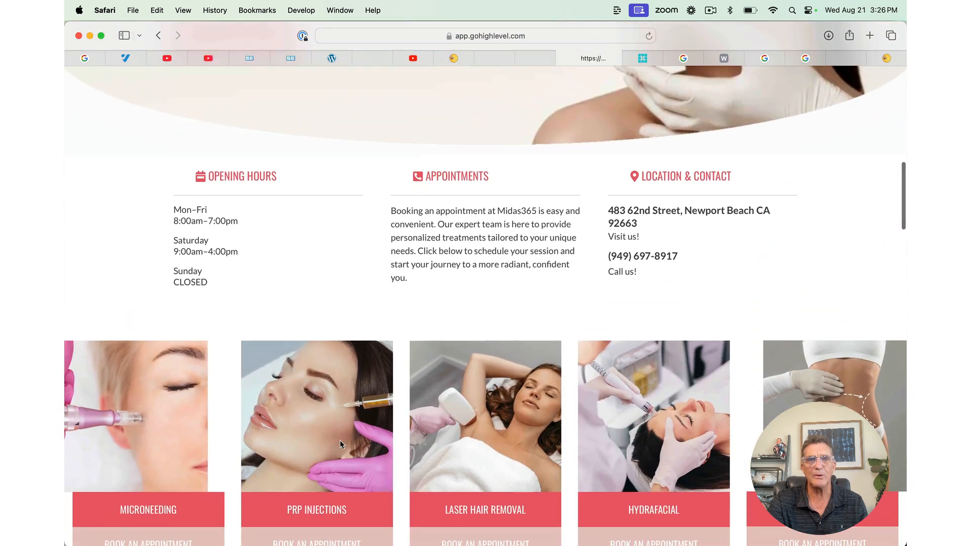
{"action": "scroll", "coordinate": [340, 440], "scroll_direction": "down", "scroll_amount": 6}
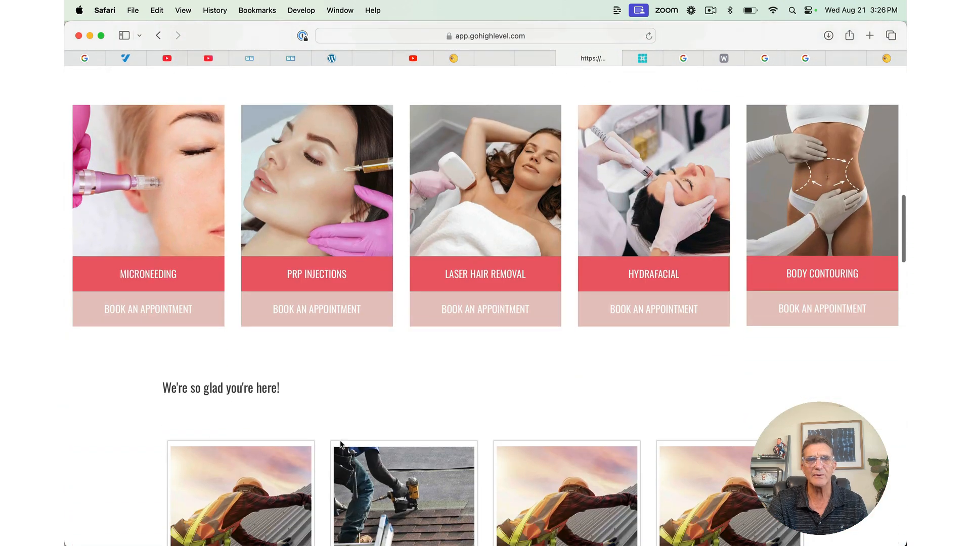
Step: Highlight the MicroNeeding service name in the Services page preview
{"action": "scroll", "coordinate": [340, 444], "scroll_direction": "down", "scroll_amount": 1}
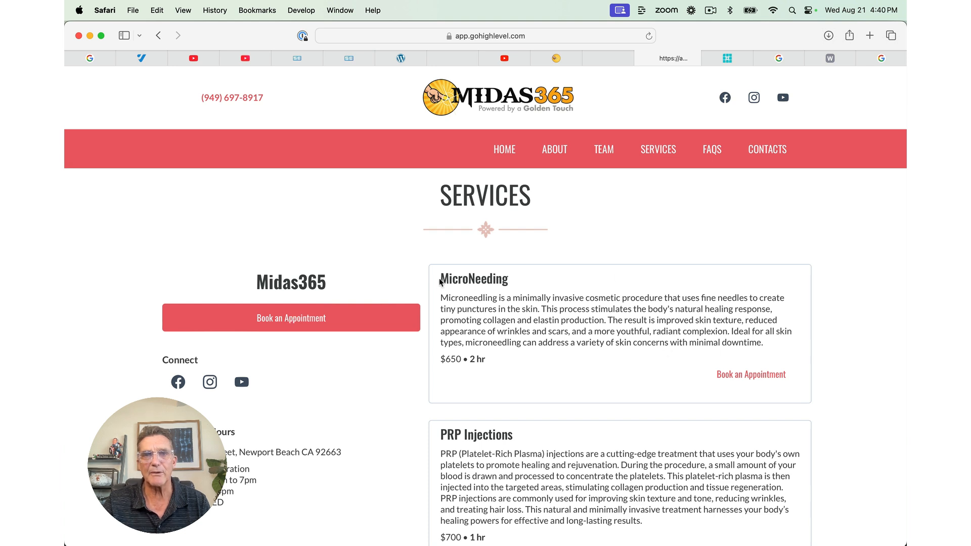
{"action": "left_click_drag", "start_coordinate": [441, 280], "coordinate": [516, 280]}
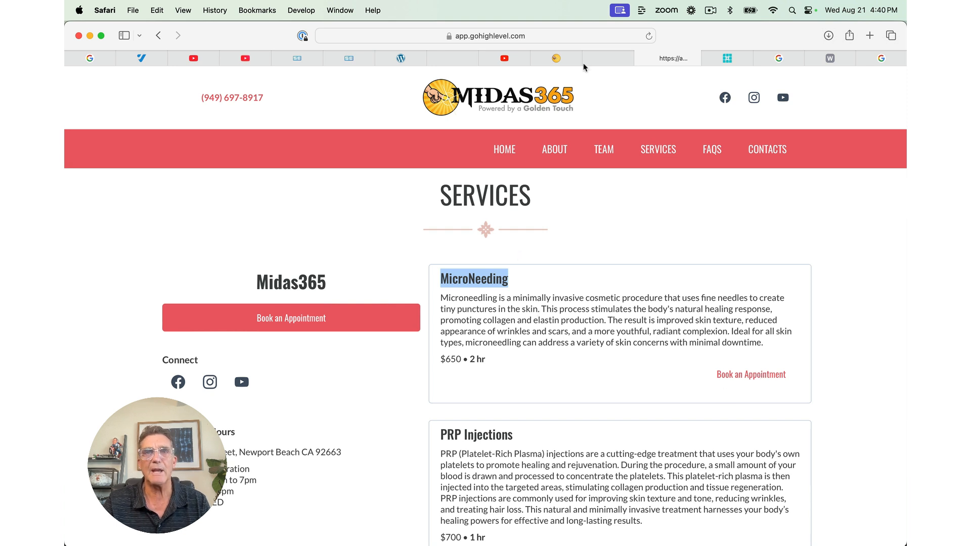
Step: Return to the page builder, exit it to the Med Spa site and open the Calendar Settings
{"action": "left_click", "coordinate": [611, 61]}
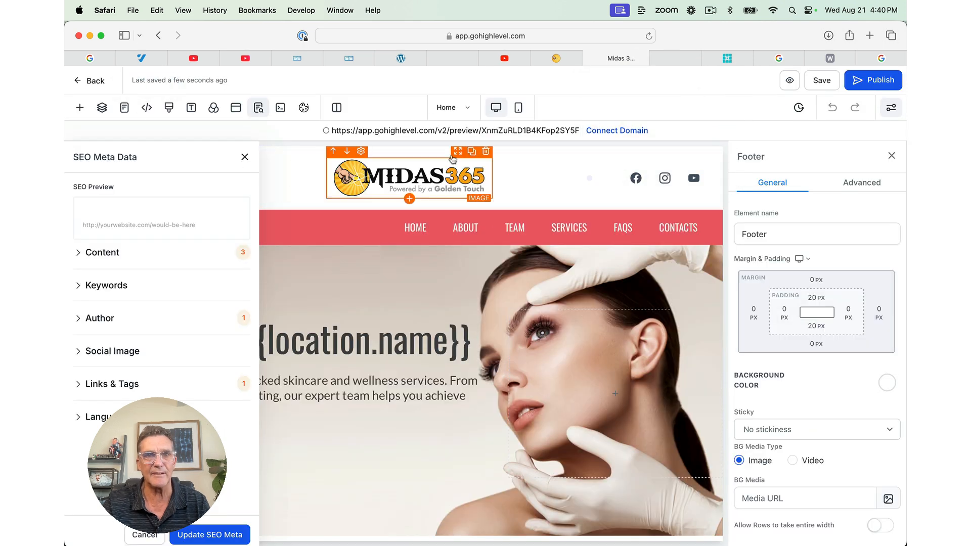
{"action": "left_click", "coordinate": [94, 83]}
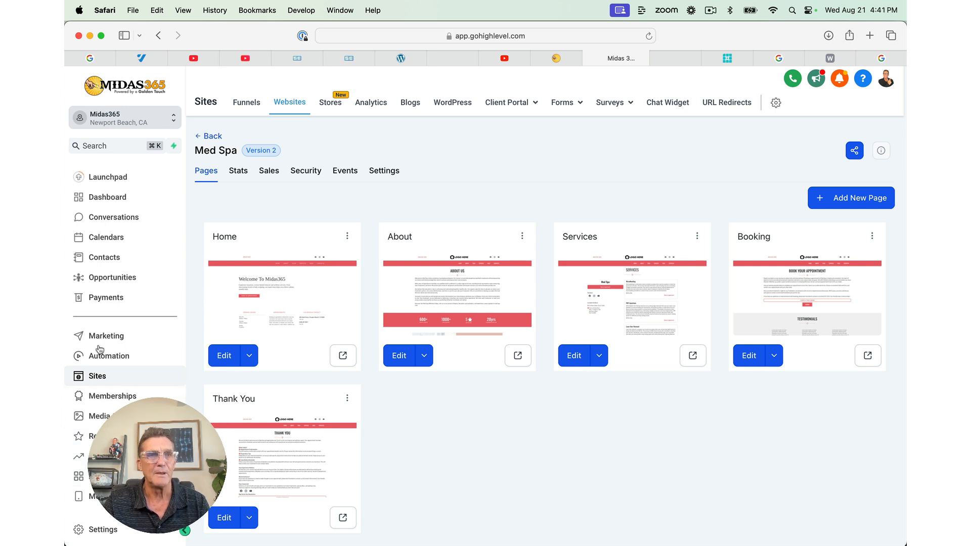
{"action": "left_click", "coordinate": [141, 240]}
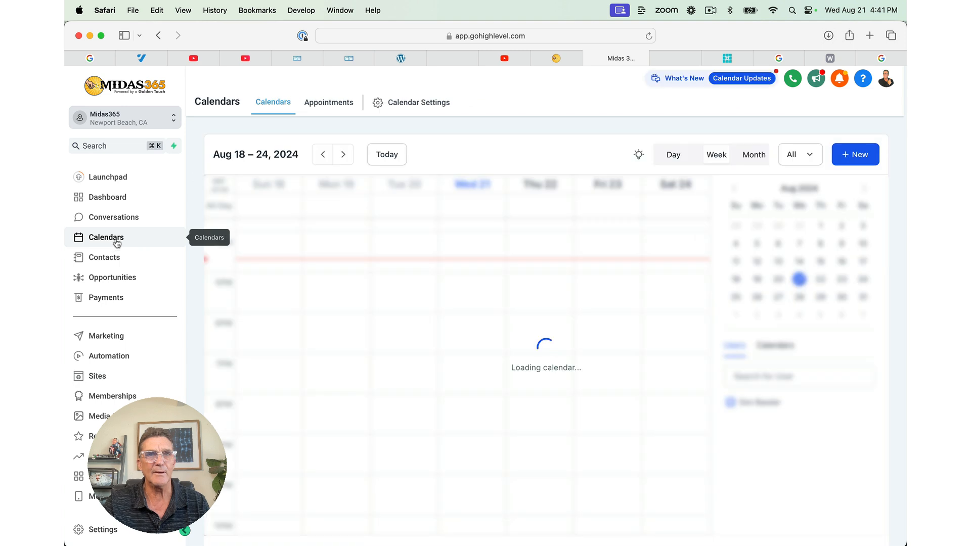
{"action": "left_click", "coordinate": [422, 103]}
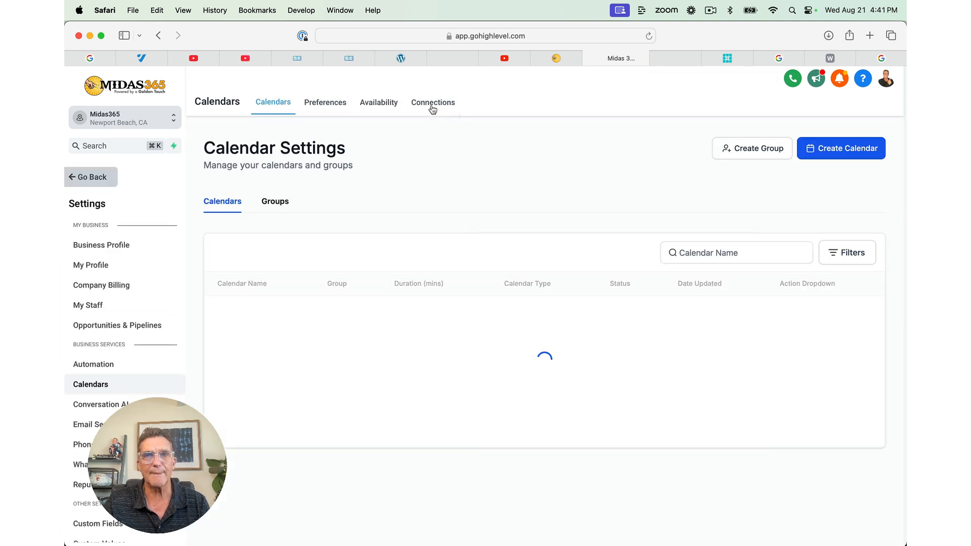
Step: Start a new Service Calendar named General Appointment and assign the available staff member to it
{"action": "left_click", "coordinate": [832, 149]}
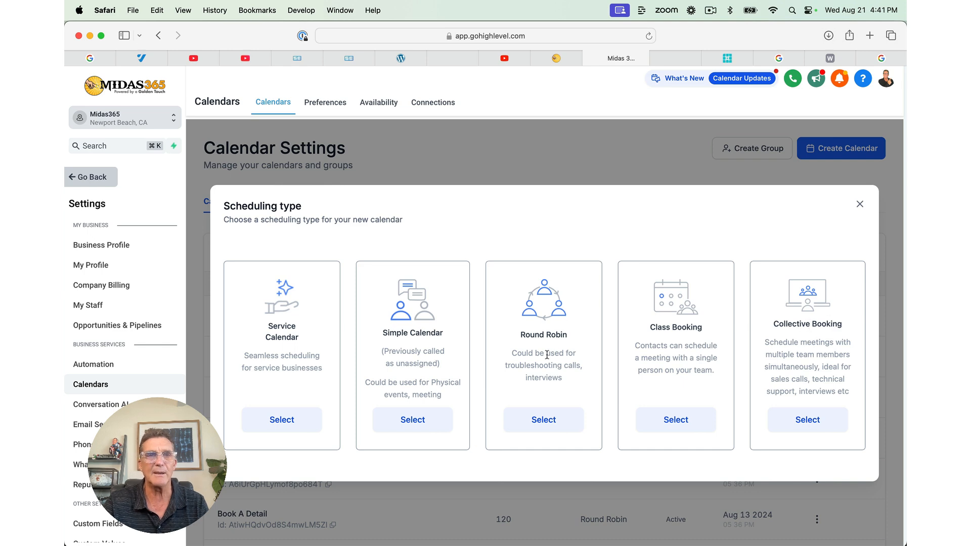
{"action": "left_click", "coordinate": [278, 427]}
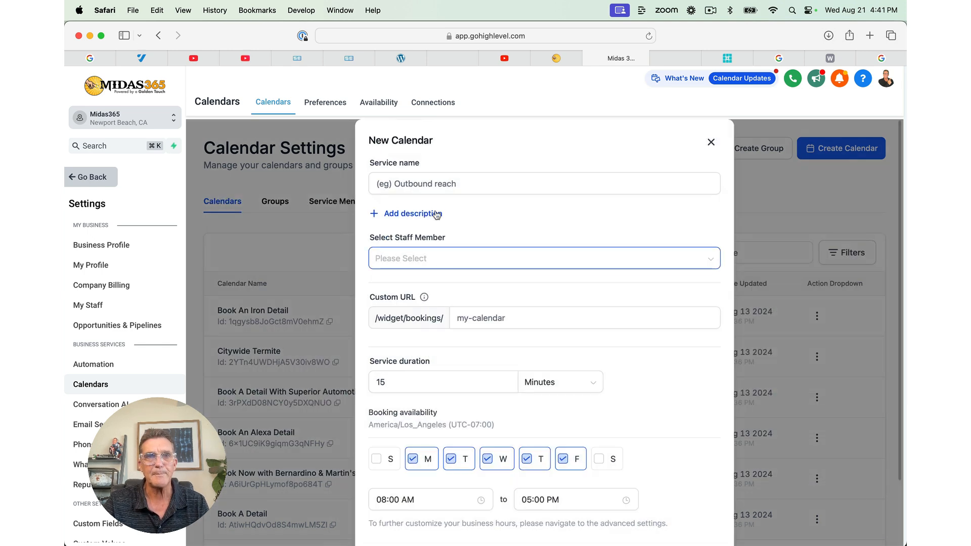
{"action": "left_click", "coordinate": [427, 186]}
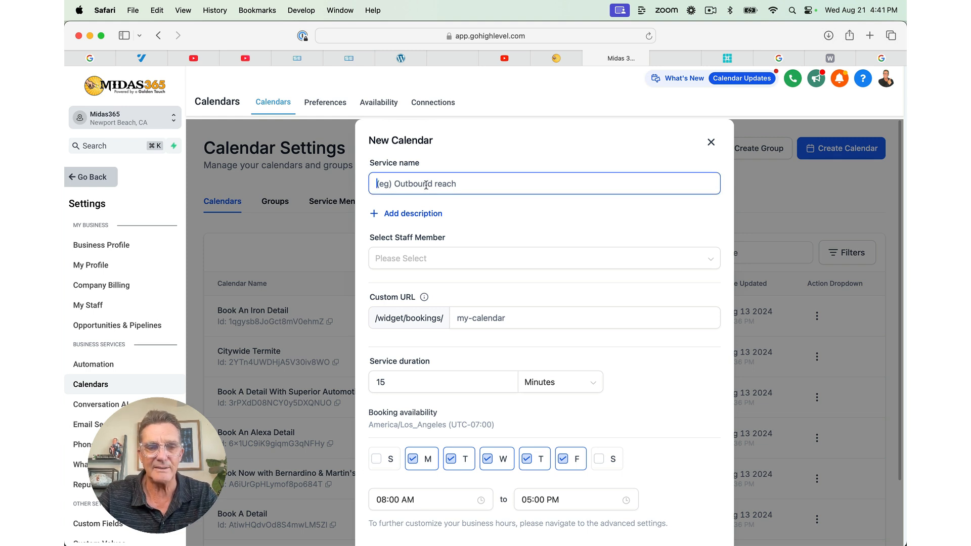
{"action": "type", "text": "General Appointment"}
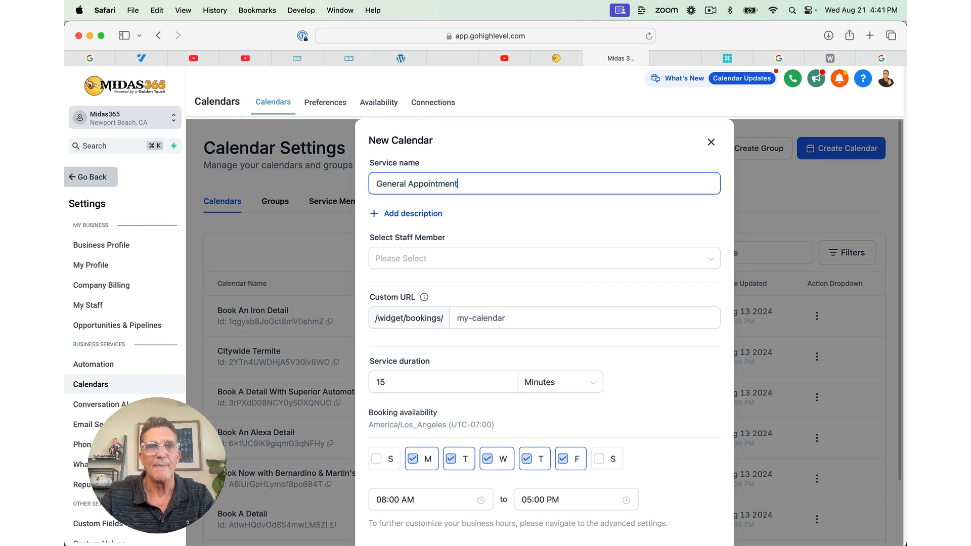
{"action": "left_click", "coordinate": [399, 258]}
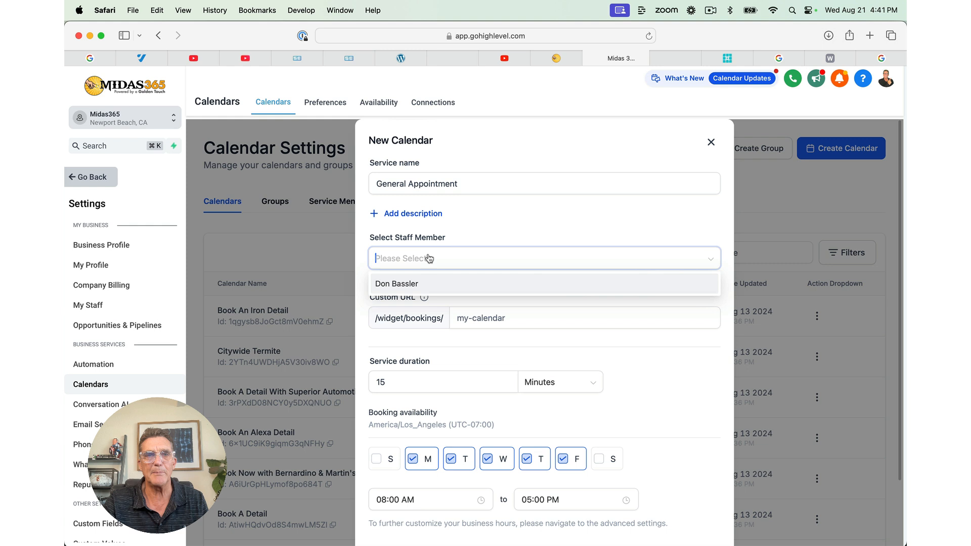
{"action": "left_click", "coordinate": [398, 287]}
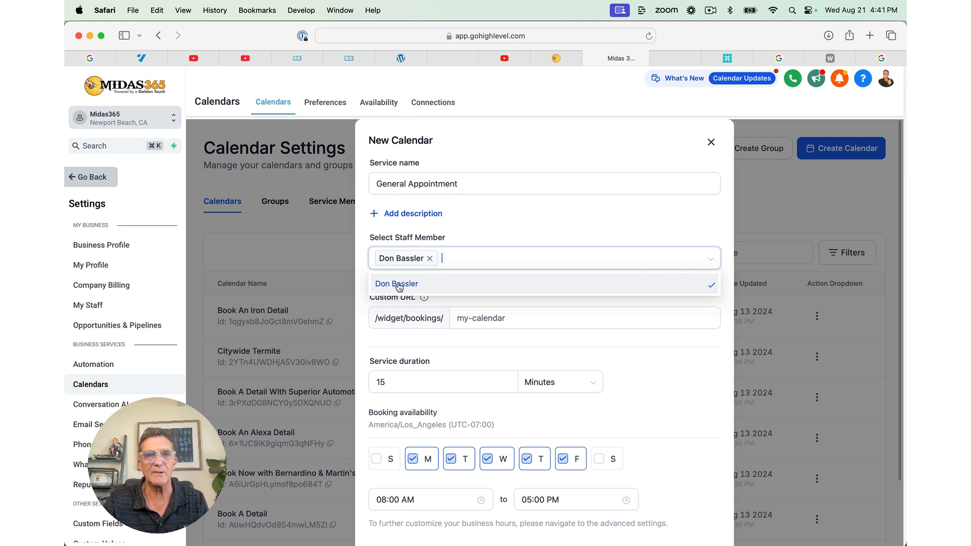
{"action": "left_click", "coordinate": [439, 299]}
Step: Enter my-appointment-bcalendar1ooking- as the calendar's custom booking URL
{"action": "left_click", "coordinate": [480, 318]}
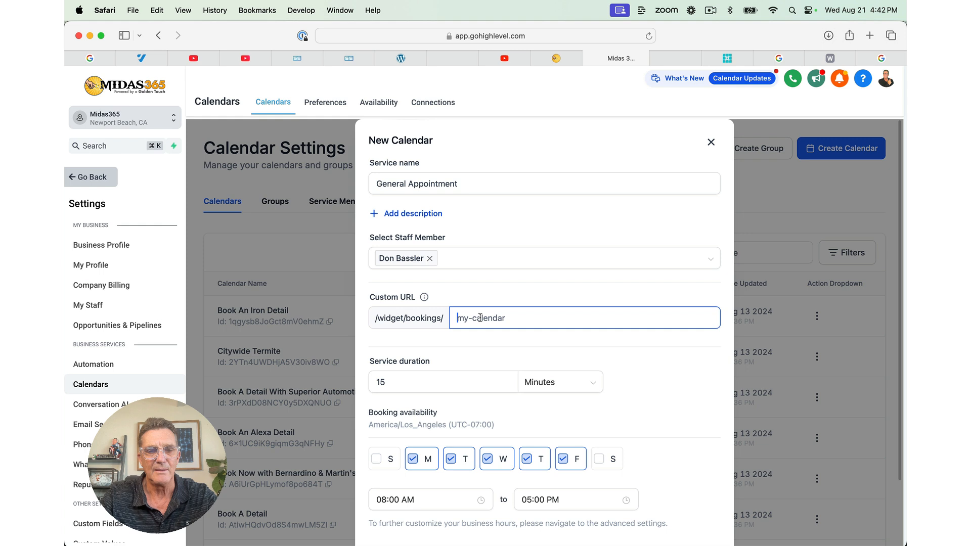
{"action": "type", "text": "my-a"}
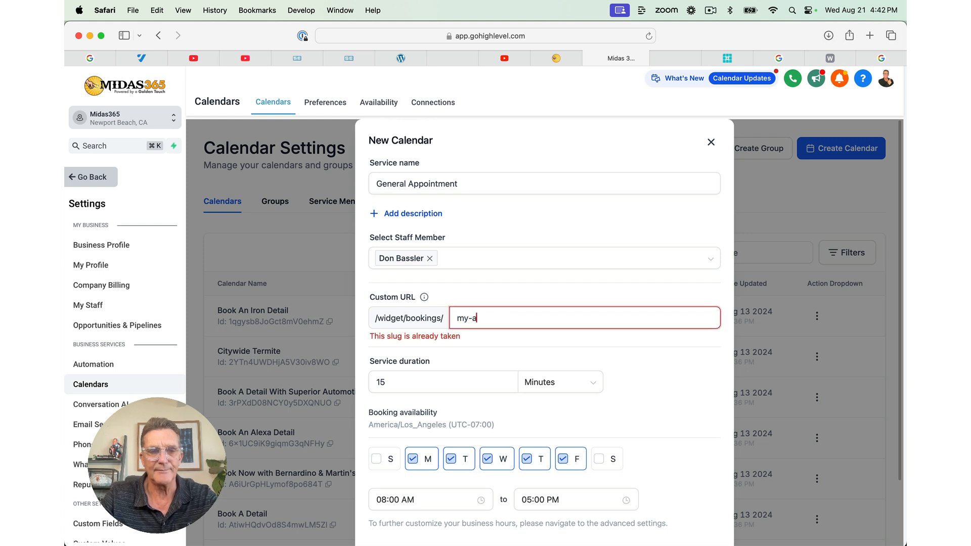
{"action": "type", "text": "ppoint"}
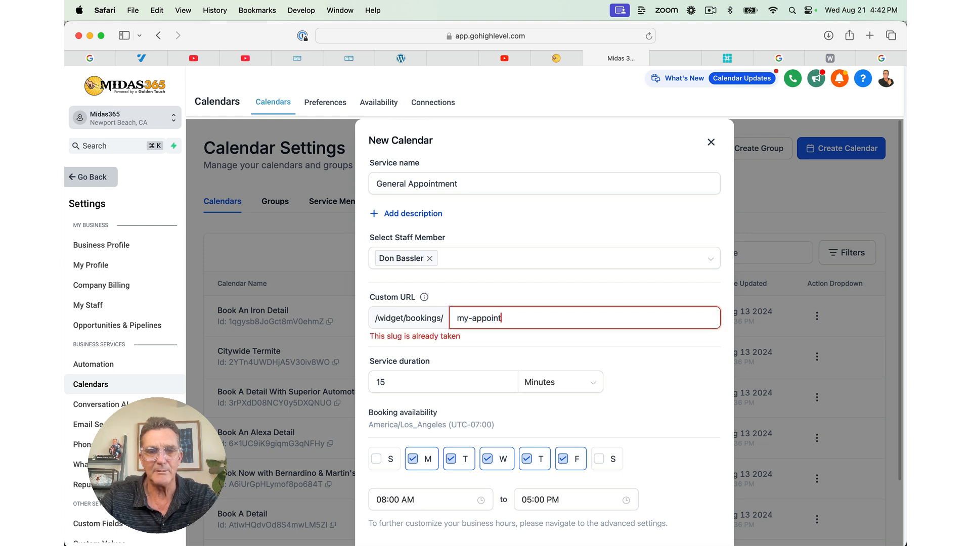
{"action": "type", "text": "ment-calen"}
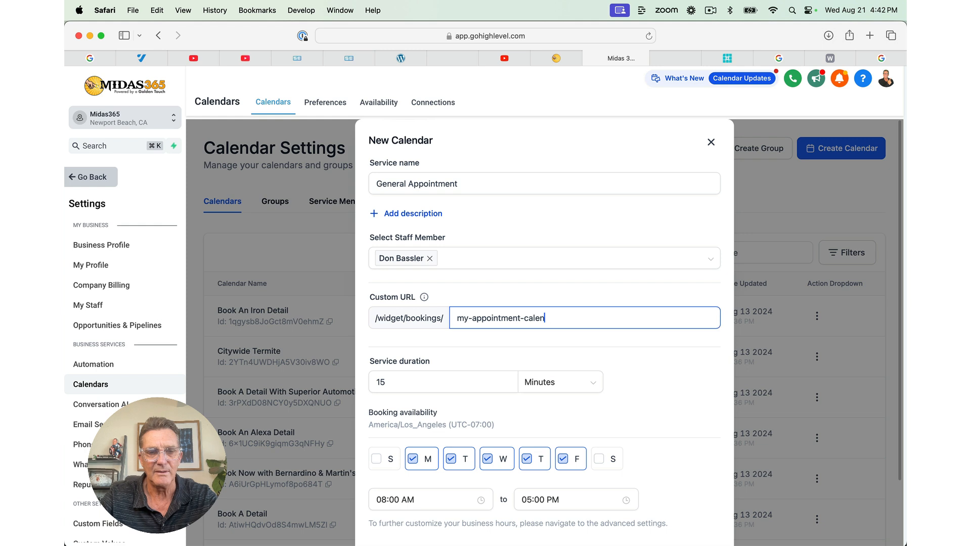
{"action": "type", "text": "dar-booking-"}
Step: Set the calendar's service duration to 1 hour
{"action": "left_click", "coordinate": [451, 381]}
{"action": "scroll", "coordinate": [441, 429], "scroll_direction": "down", "scroll_amount": 3}
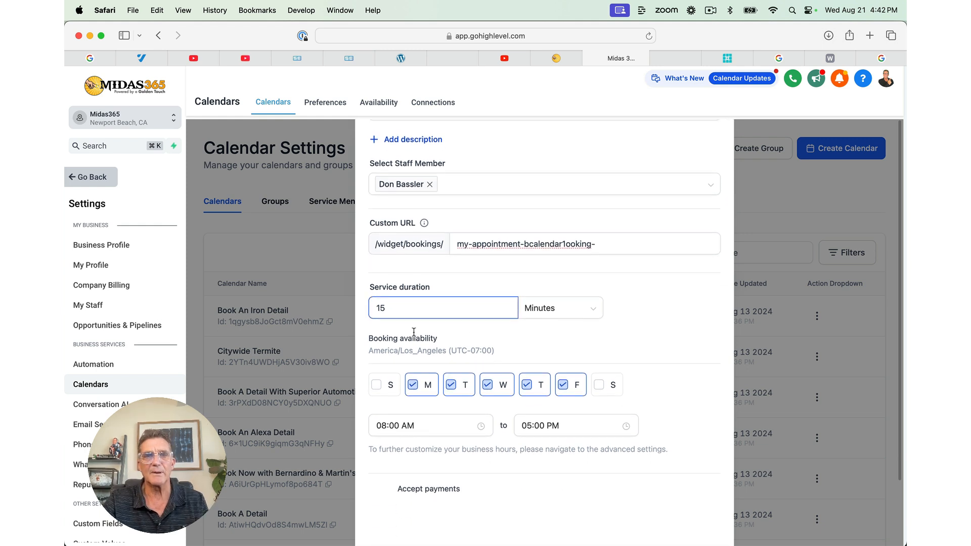
{"action": "left_click_drag", "start_coordinate": [390, 308], "coordinate": [347, 308]}
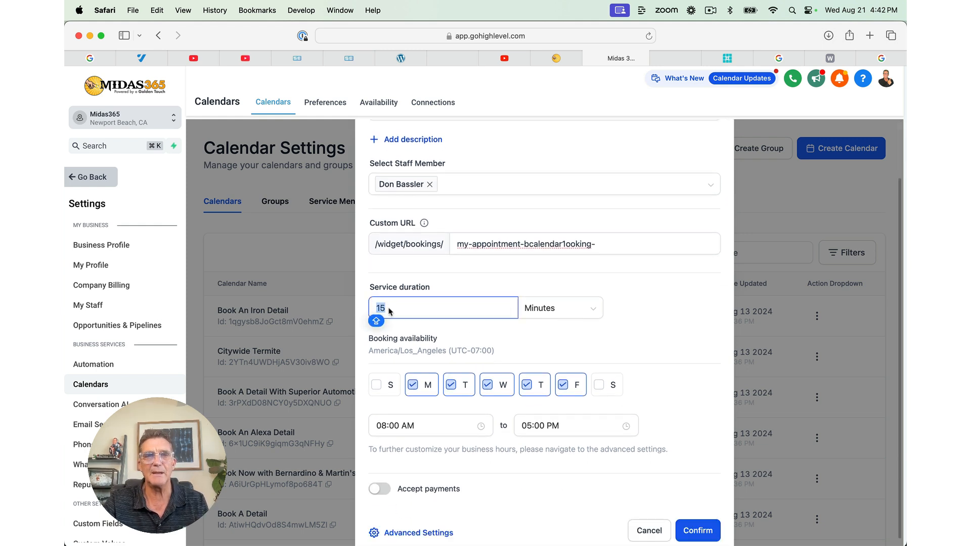
{"action": "left_click", "coordinate": [543, 308]}
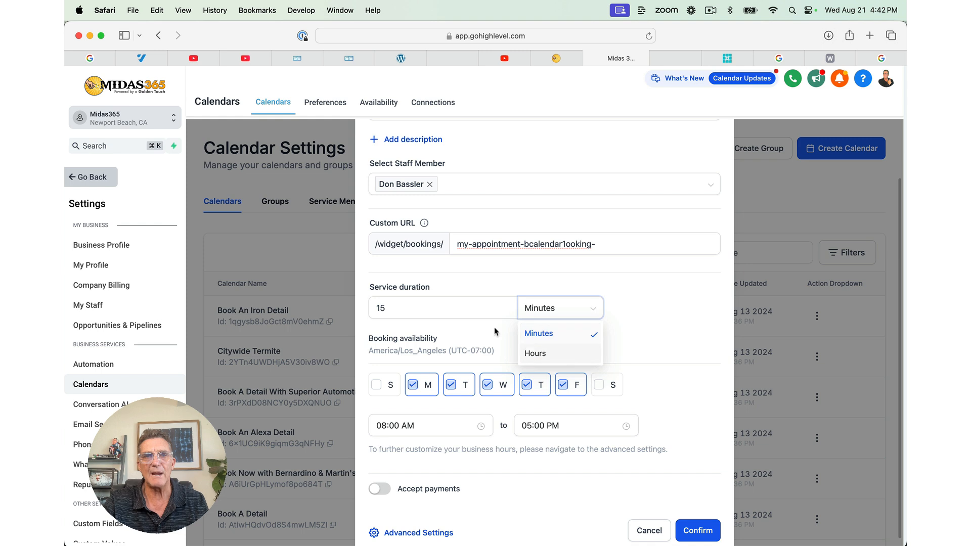
{"action": "left_click", "coordinate": [548, 353]}
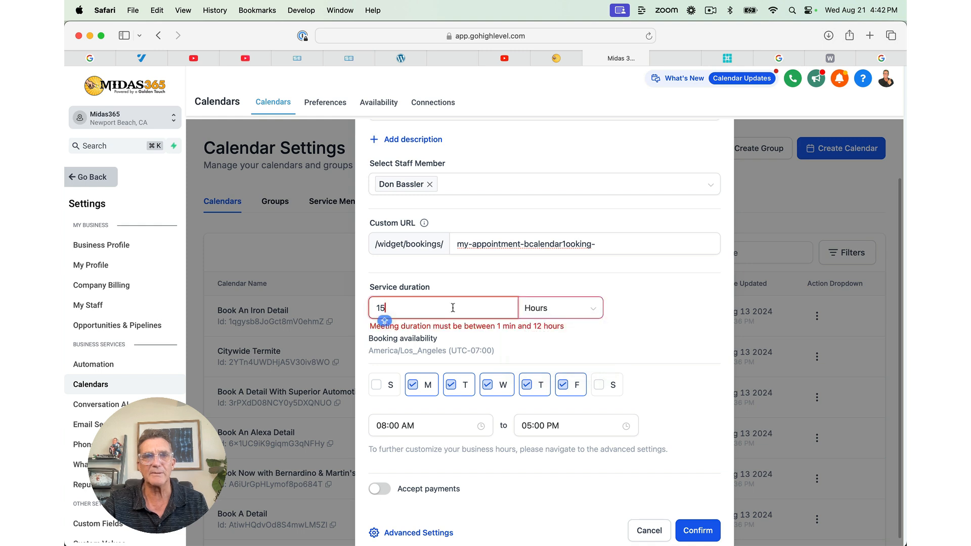
{"action": "double_click", "coordinate": [452, 308]}
{"action": "type", "text": "1"}
{"action": "key", "text": "Caps_Lock"}
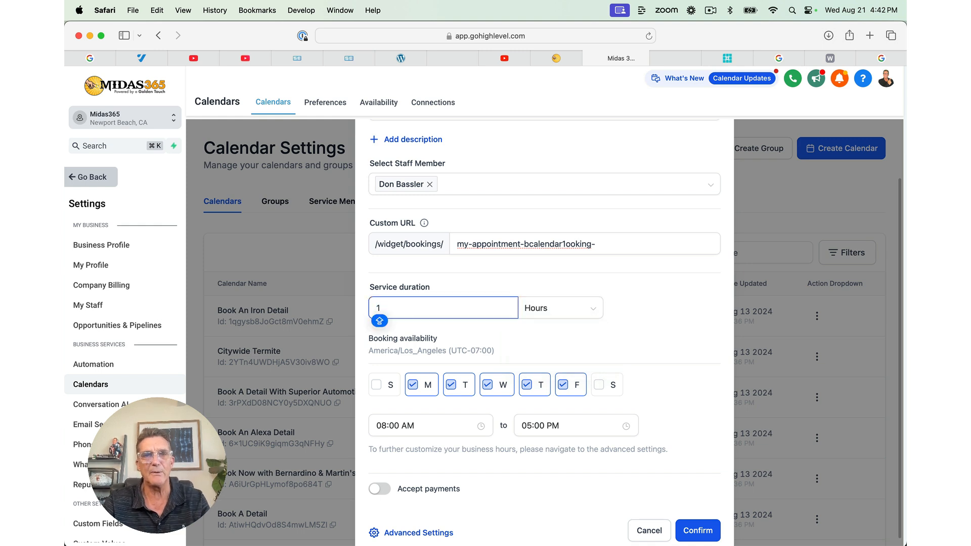
Step: Try adding Sunday and Saturday to the calendar's booking availability, clearing both days again
{"action": "scroll", "coordinate": [452, 363], "scroll_direction": "down", "scroll_amount": 1}
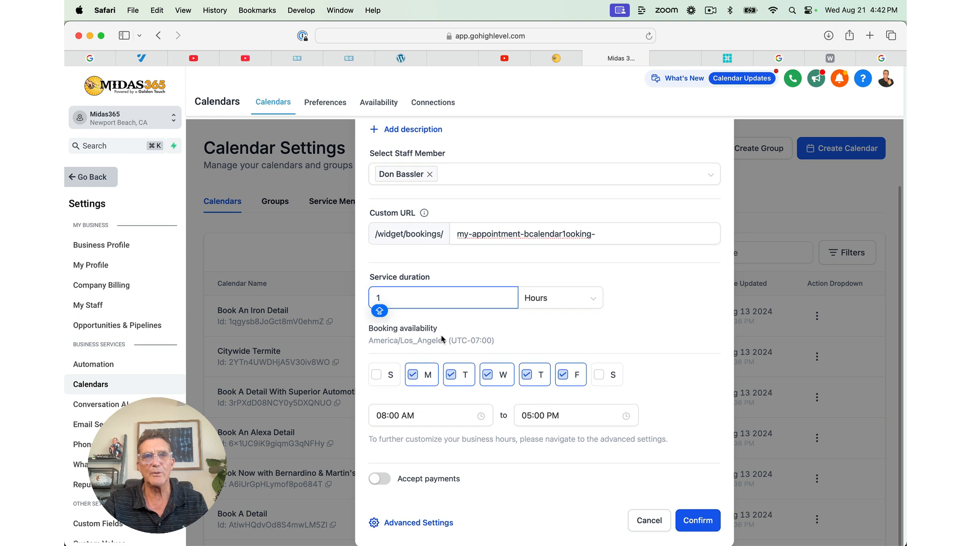
{"action": "left_click", "coordinate": [376, 375]}
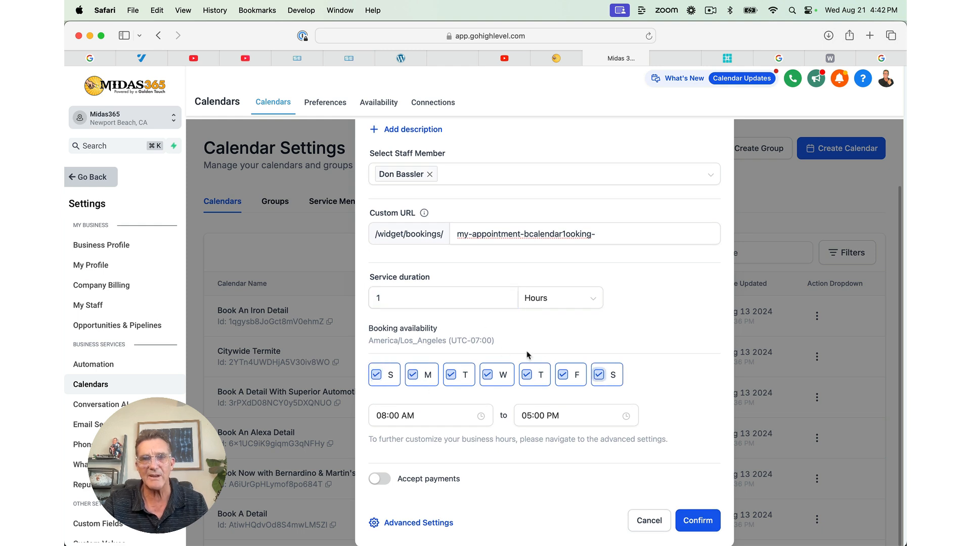
{"action": "left_click", "coordinate": [600, 380]}
{"action": "left_click", "coordinate": [600, 379]}
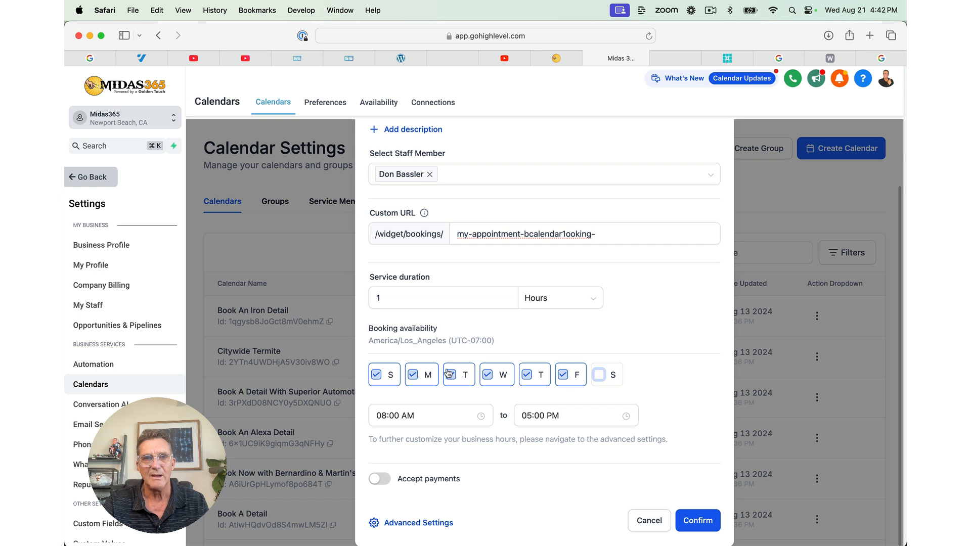
{"action": "left_click", "coordinate": [377, 379]}
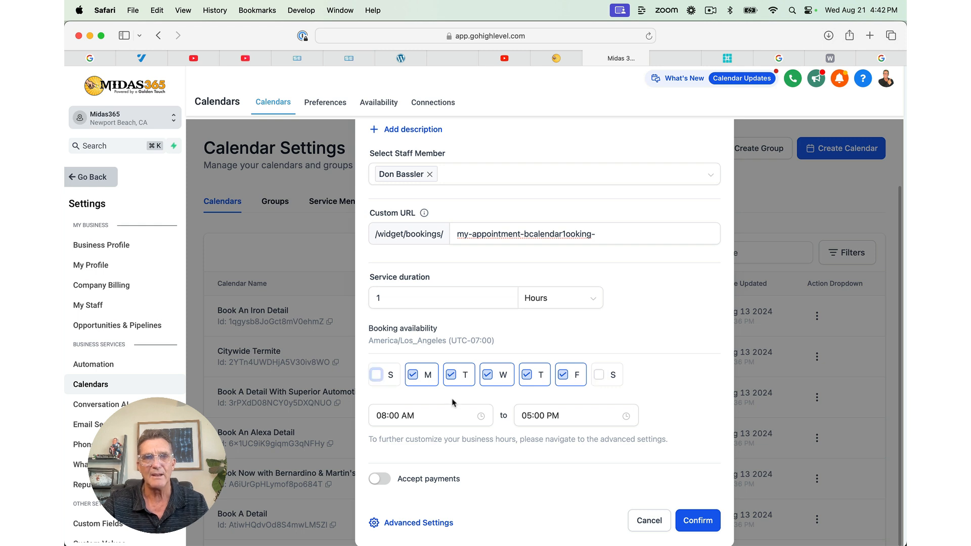
Step: Set the daily booking start to 09:00 AM and turn on payment acceptance, confirming the new calendar
{"action": "left_click", "coordinate": [384, 416]}
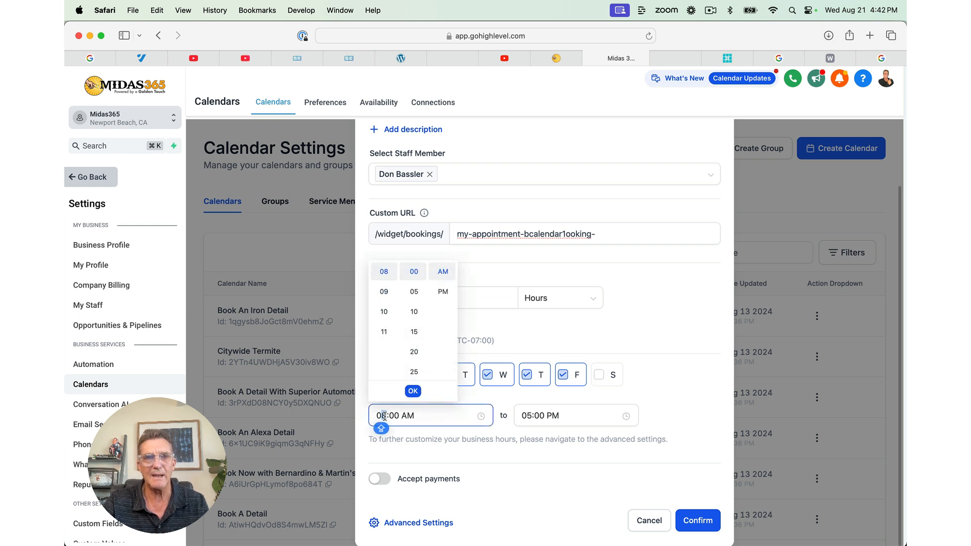
{"action": "left_click", "coordinate": [384, 292]}
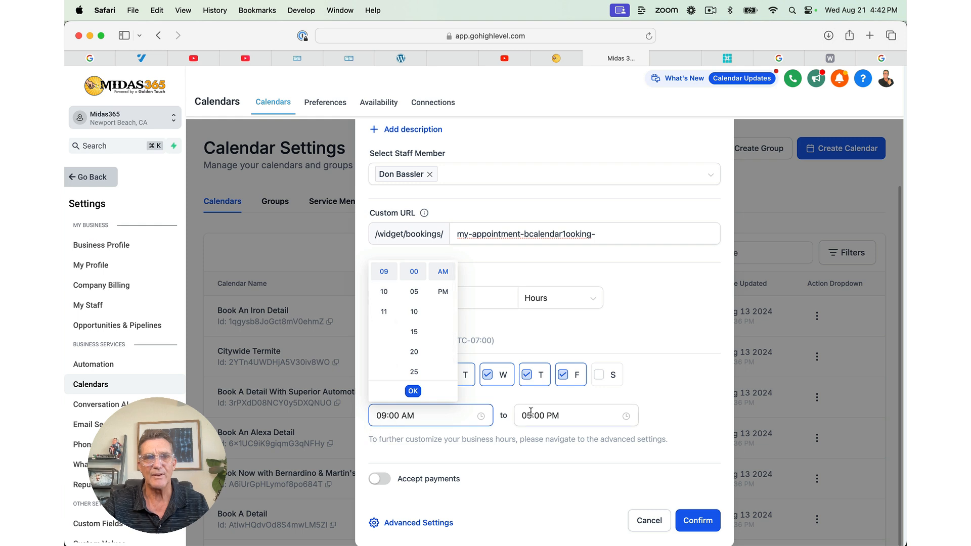
{"action": "left_click", "coordinate": [387, 483]}
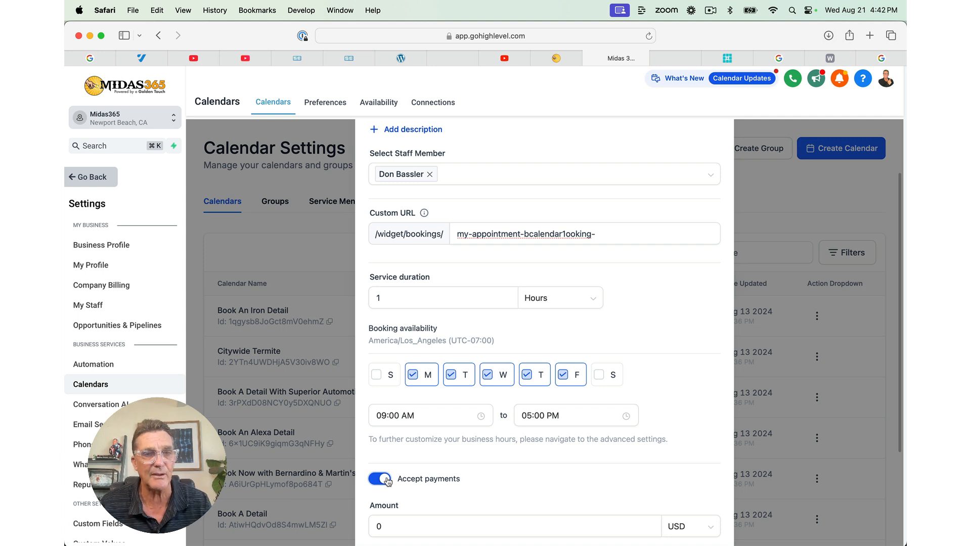
{"action": "scroll", "coordinate": [394, 455], "scroll_direction": "down", "scroll_amount": 5}
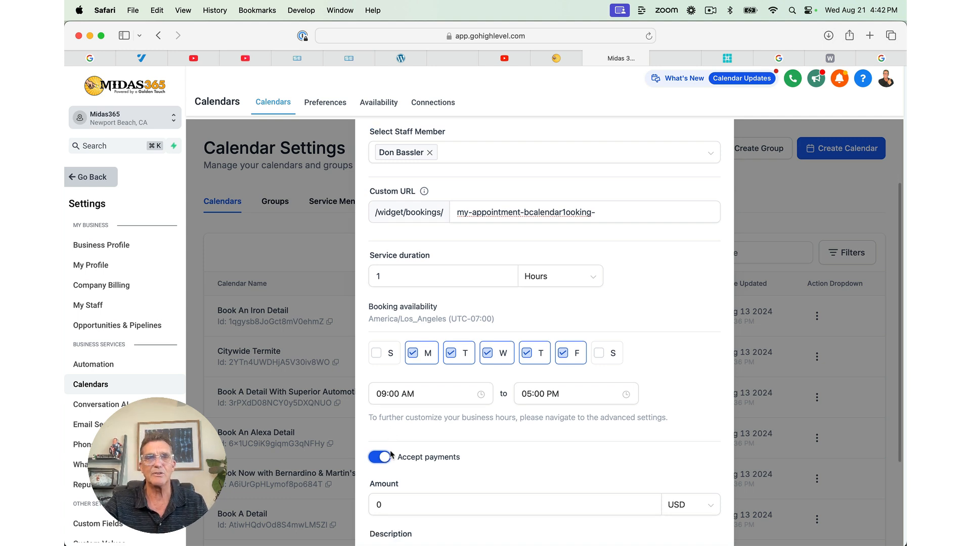
{"action": "left_click", "coordinate": [396, 384]}
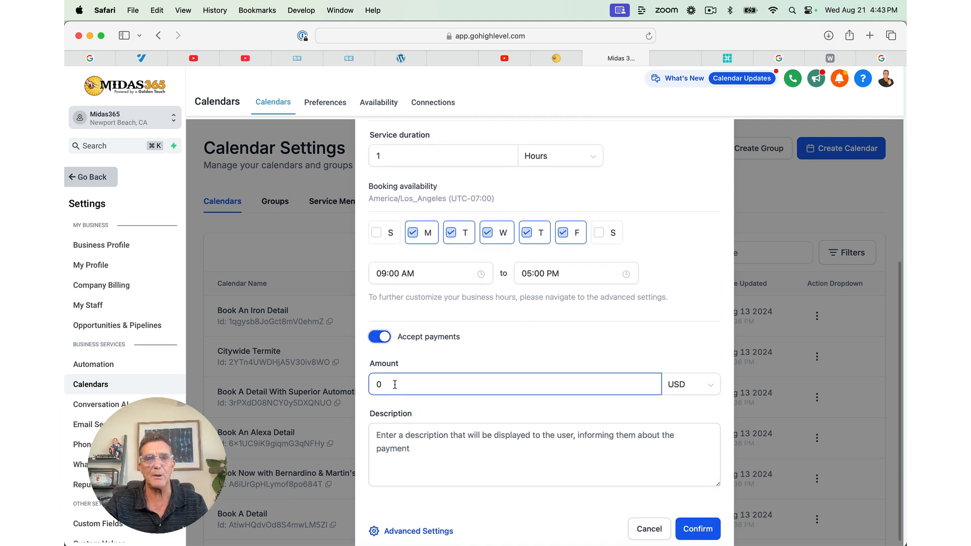
{"action": "left_click", "coordinate": [692, 530]}
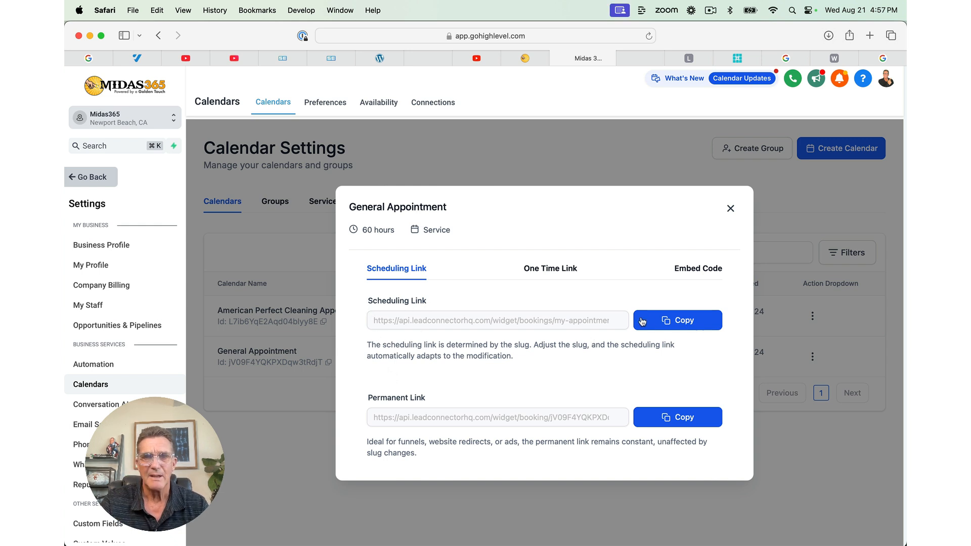
Step: Copy the General Appointment calendar's scheduling link and open the Med Spa website's Services page for editing
{"action": "left_click", "coordinate": [680, 322]}
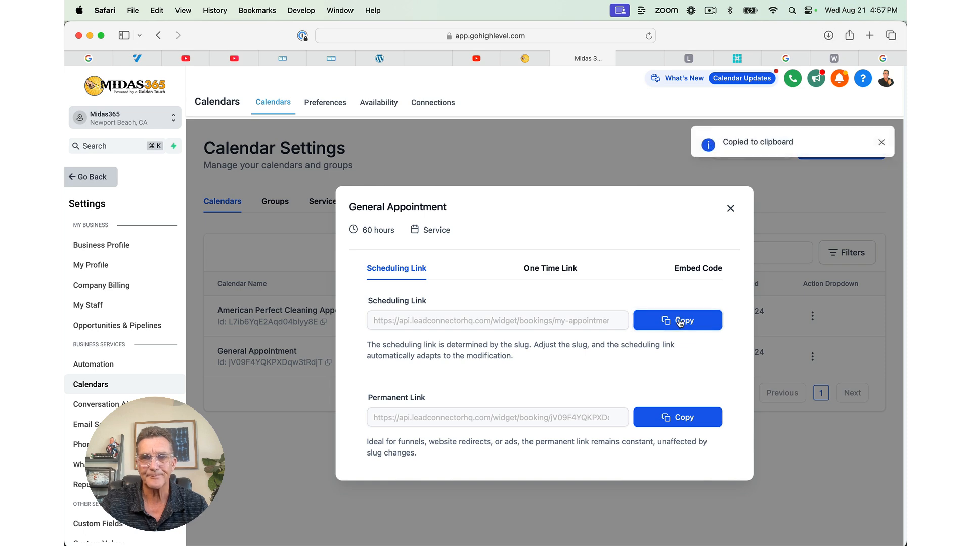
{"action": "left_click", "coordinate": [730, 209]}
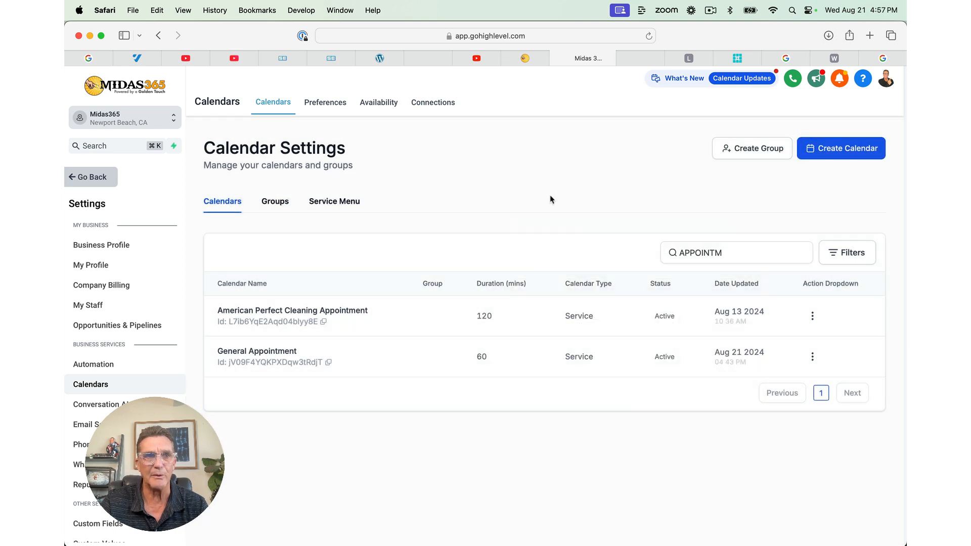
{"action": "left_click", "coordinate": [90, 178]}
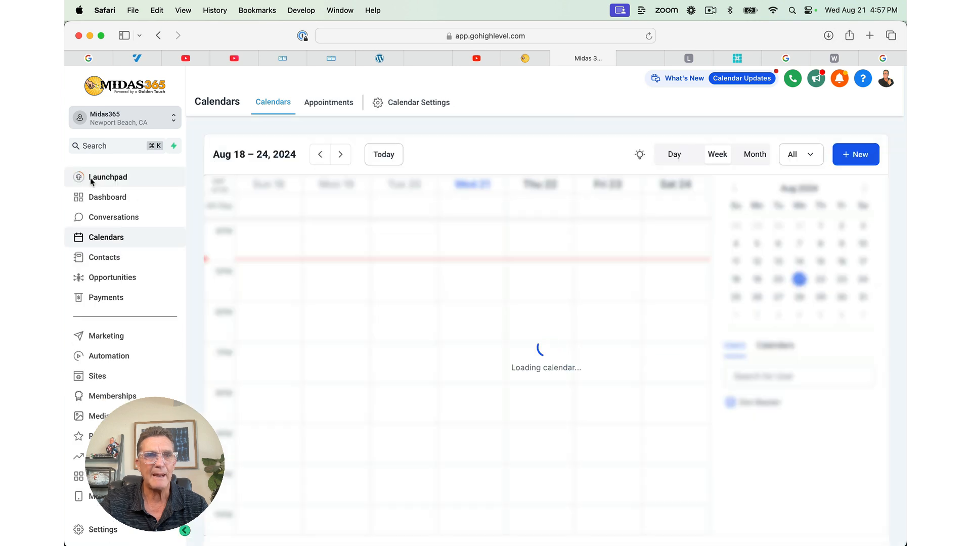
{"action": "left_click", "coordinate": [80, 376]}
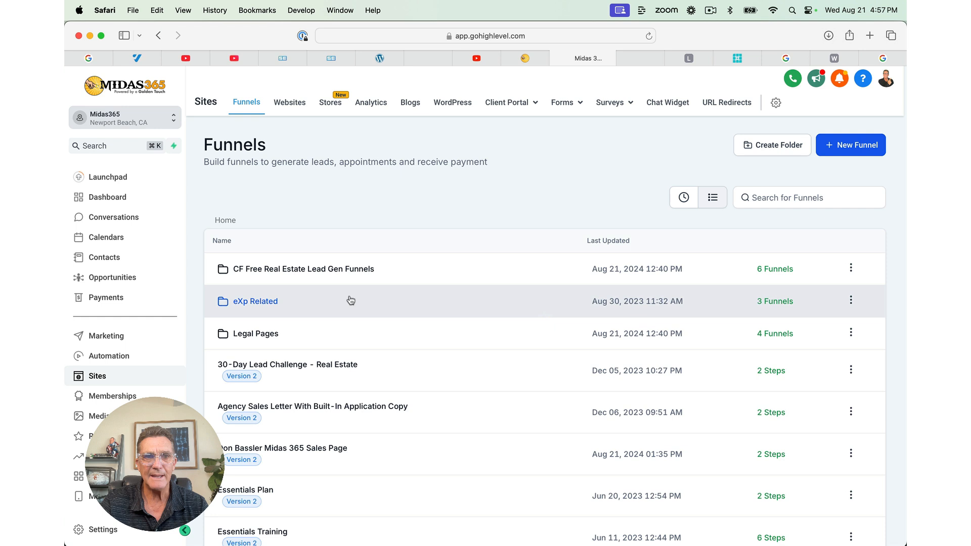
{"action": "left_click", "coordinate": [291, 104]}
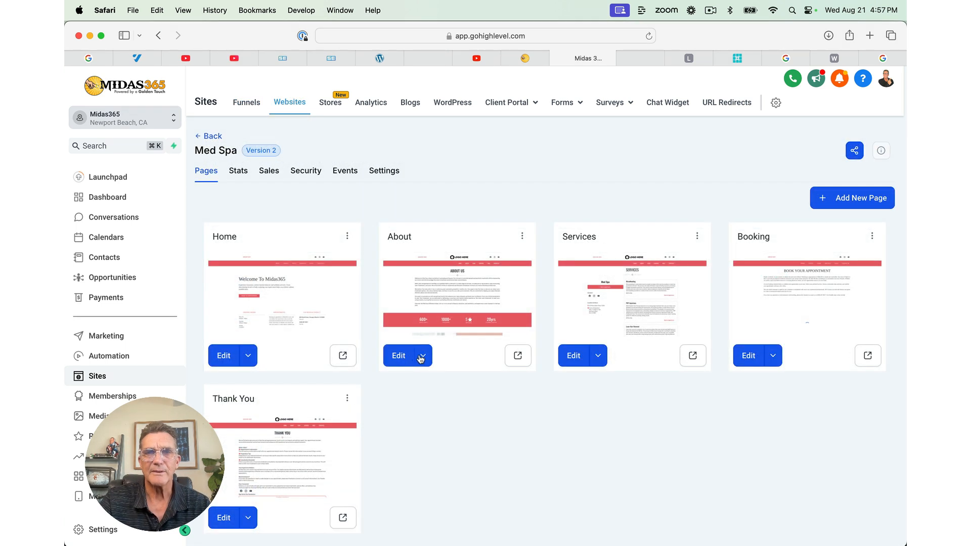
{"action": "left_click", "coordinate": [573, 356]}
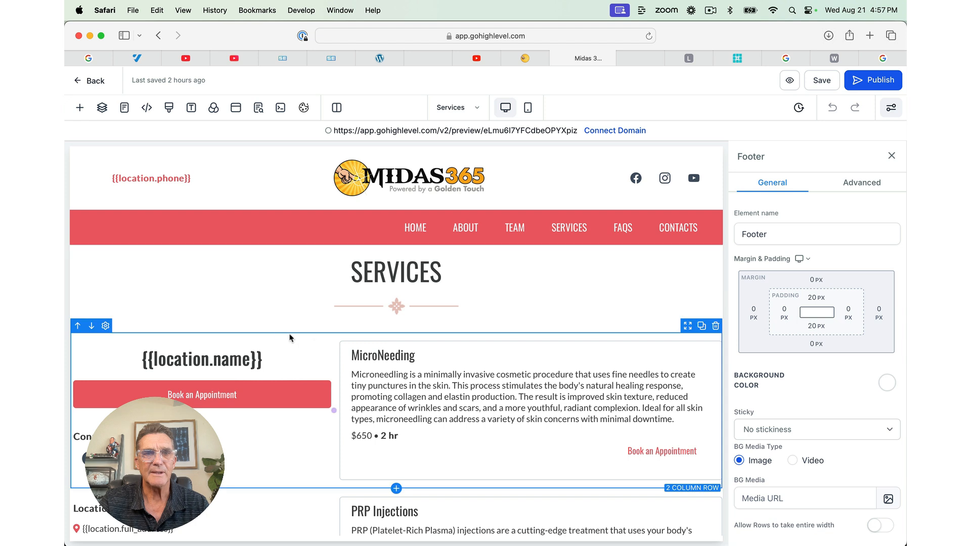
Step: Link the Book an Appointment button below the location name to the copied scheduling link as a Website URL, and save the page
{"action": "scroll", "coordinate": [248, 364], "scroll_direction": "down", "scroll_amount": 2}
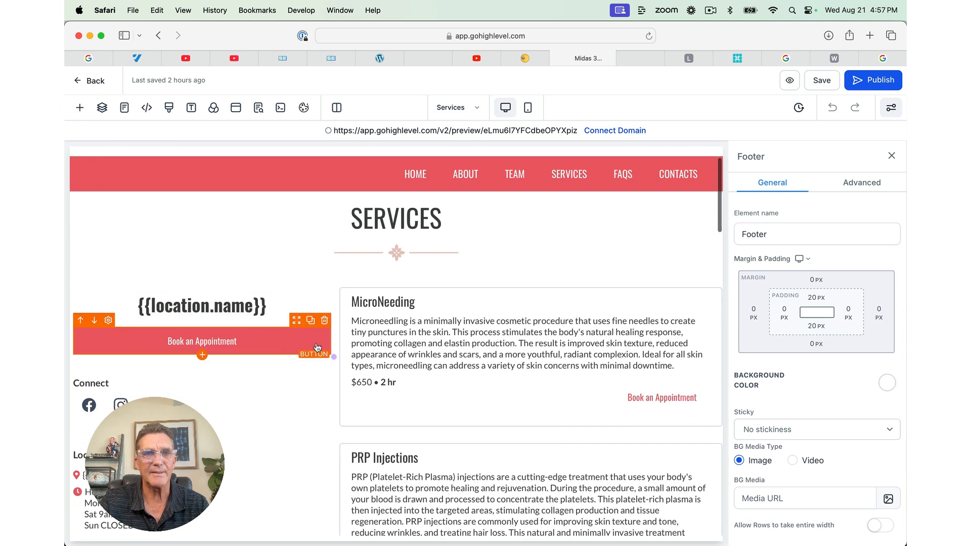
{"action": "left_click", "coordinate": [229, 344]}
{"action": "scroll", "coordinate": [788, 401], "scroll_direction": "down", "scroll_amount": 5}
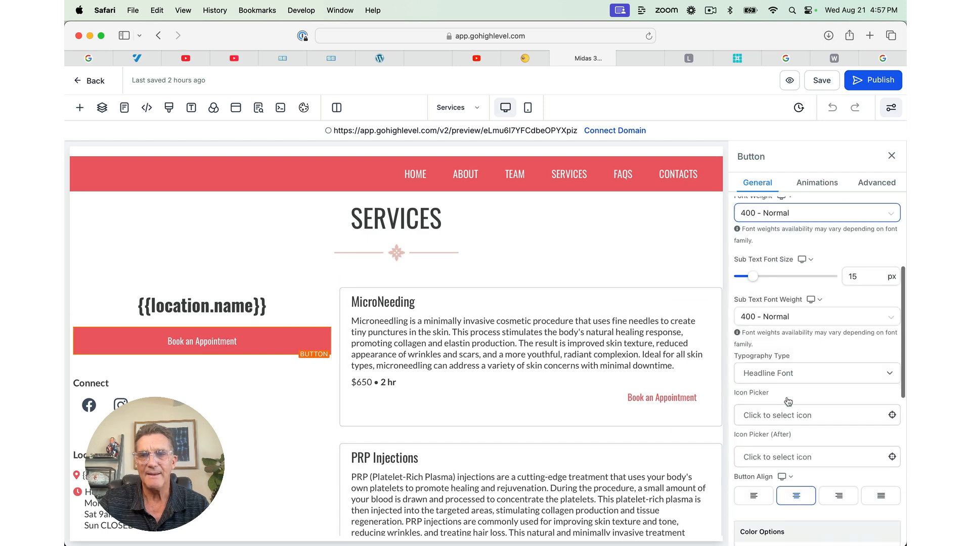
{"action": "scroll", "coordinate": [788, 402], "scroll_direction": "down", "scroll_amount": 10}
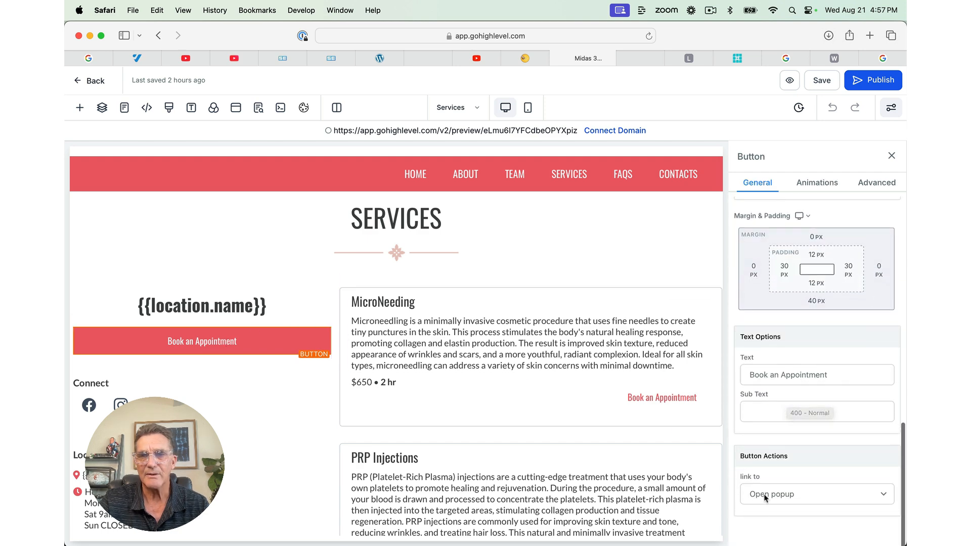
{"action": "left_click", "coordinate": [766, 497]}
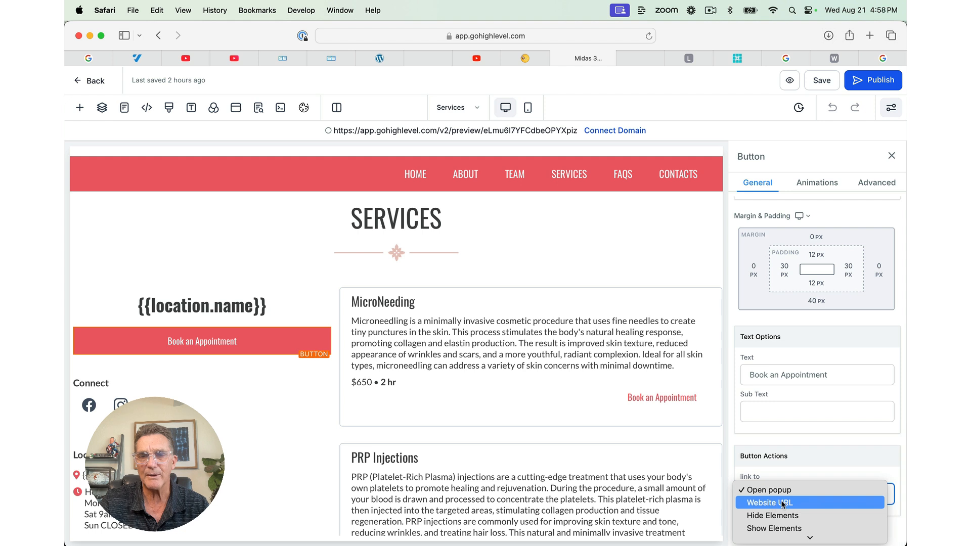
{"action": "left_click", "coordinate": [778, 503]}
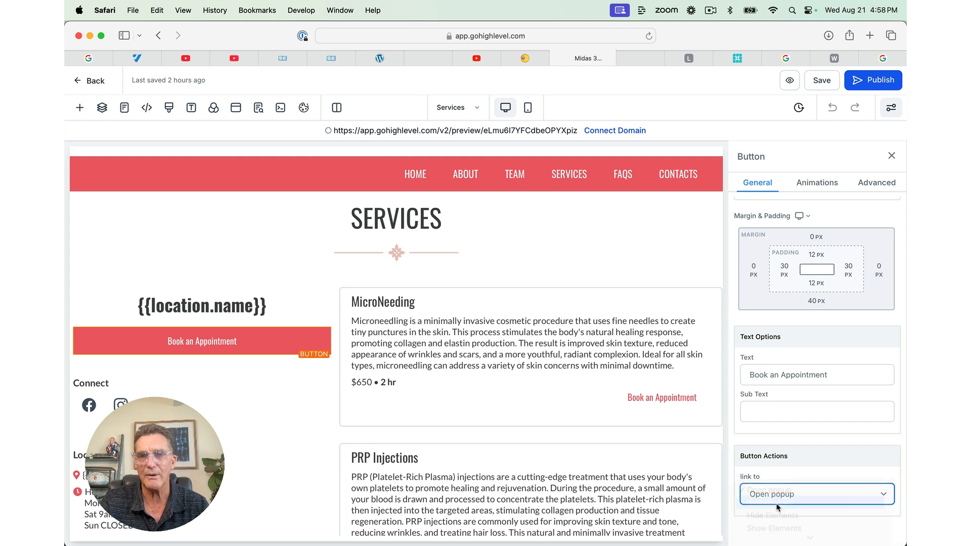
{"action": "scroll", "coordinate": [744, 447], "scroll_direction": "down", "scroll_amount": 3}
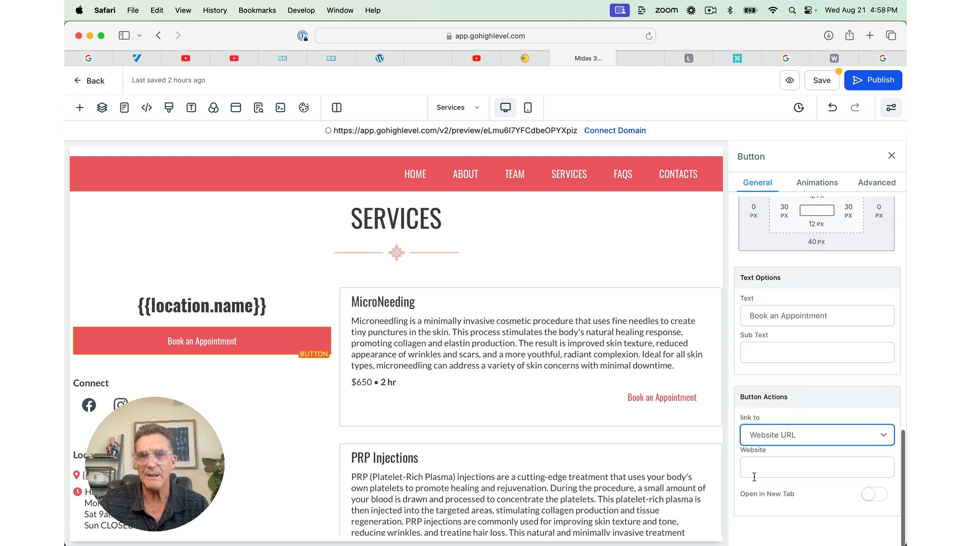
{"action": "left_click", "coordinate": [758, 468]}
{"action": "key", "text": "super+v"}
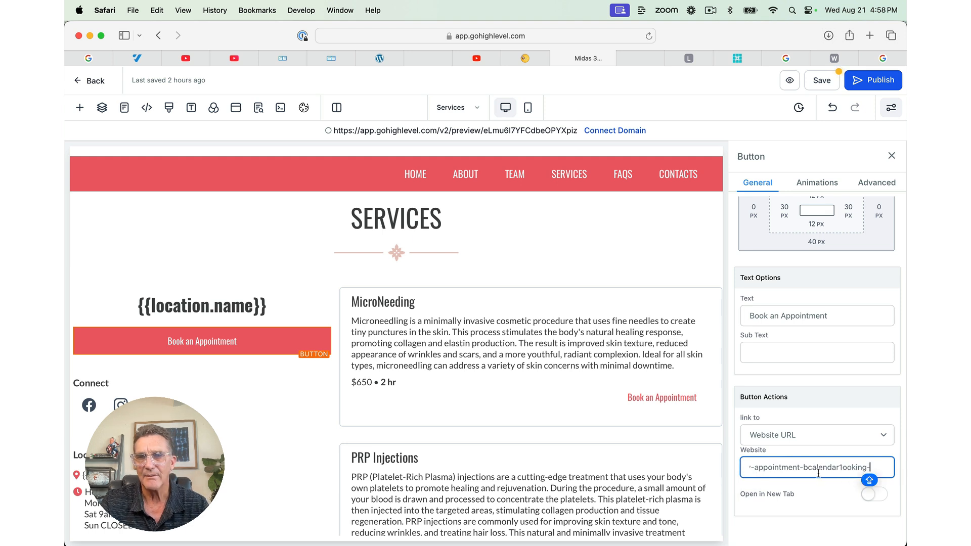
{"action": "scroll", "coordinate": [830, 481], "scroll_direction": "up", "scroll_amount": 1}
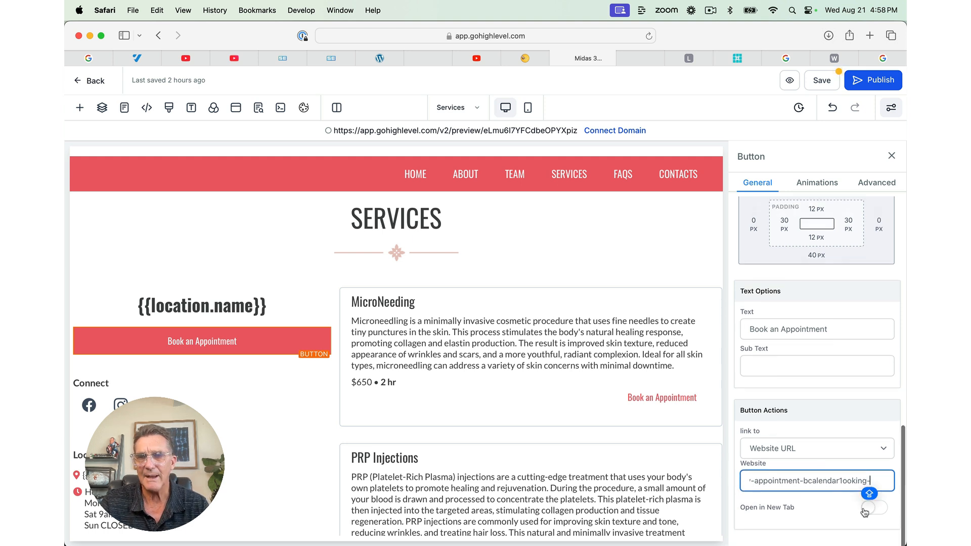
{"action": "left_click", "coordinate": [823, 81]}
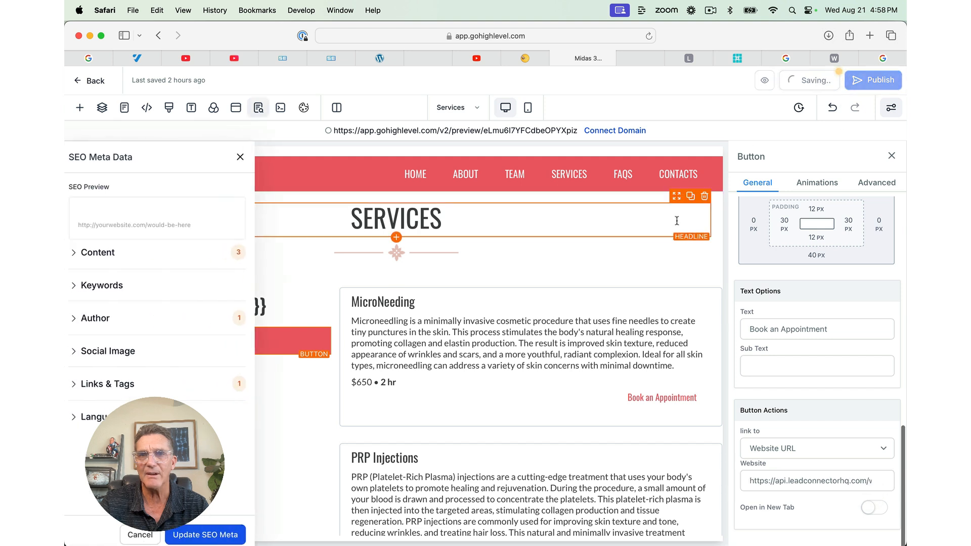
{"action": "left_click", "coordinate": [242, 158]}
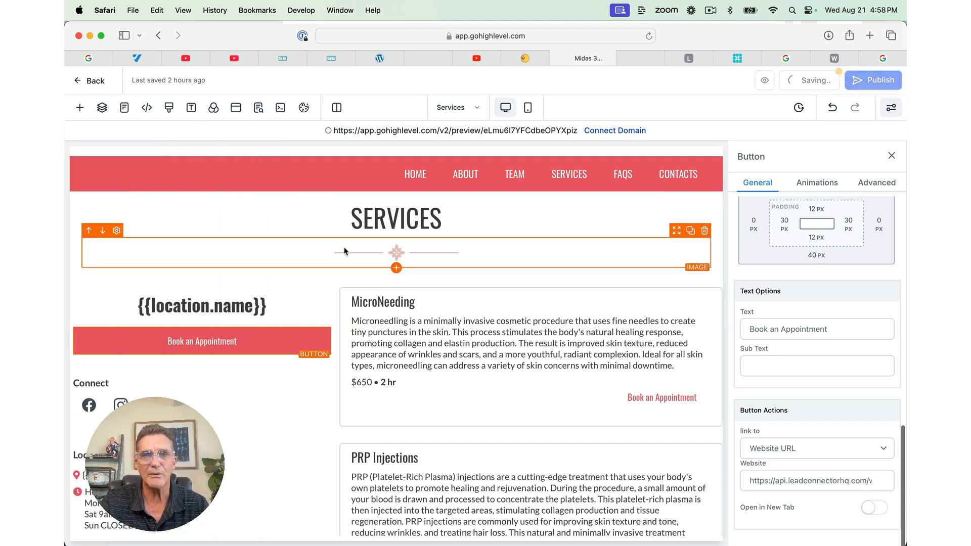
Step: Set the MicroNeeding card's Book an Appointment button to open the same scheduling link as a Website URL, and save
{"action": "left_click", "coordinate": [644, 399]}
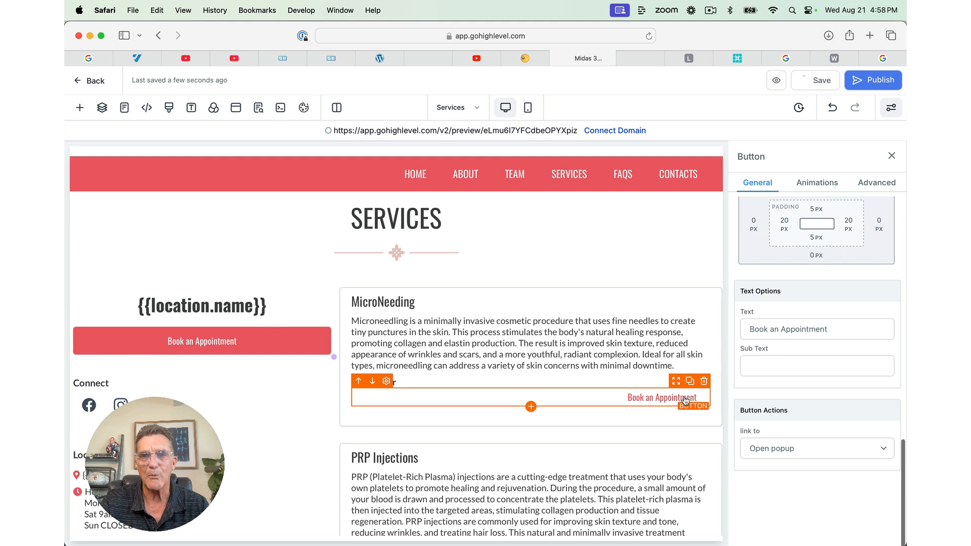
{"action": "left_click", "coordinate": [766, 448]}
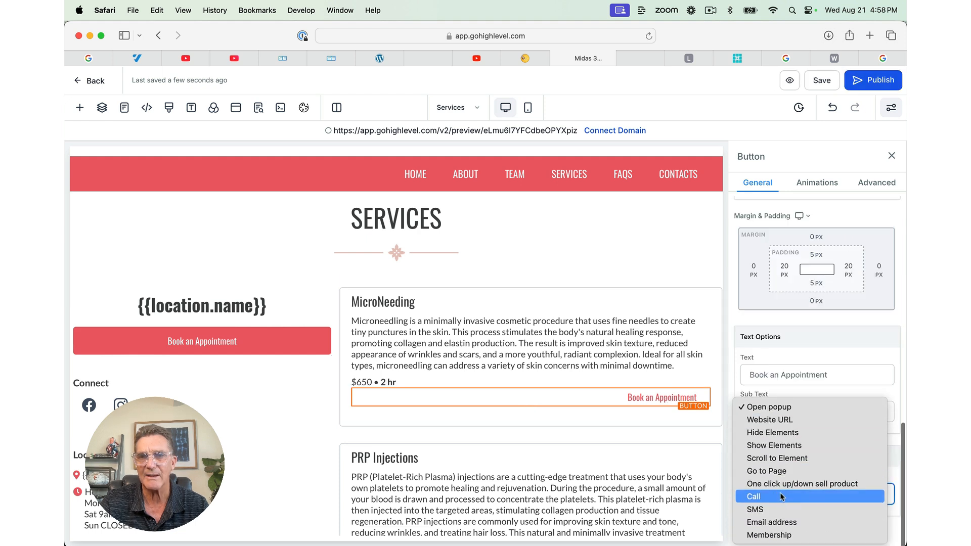
{"action": "left_click", "coordinate": [769, 423]}
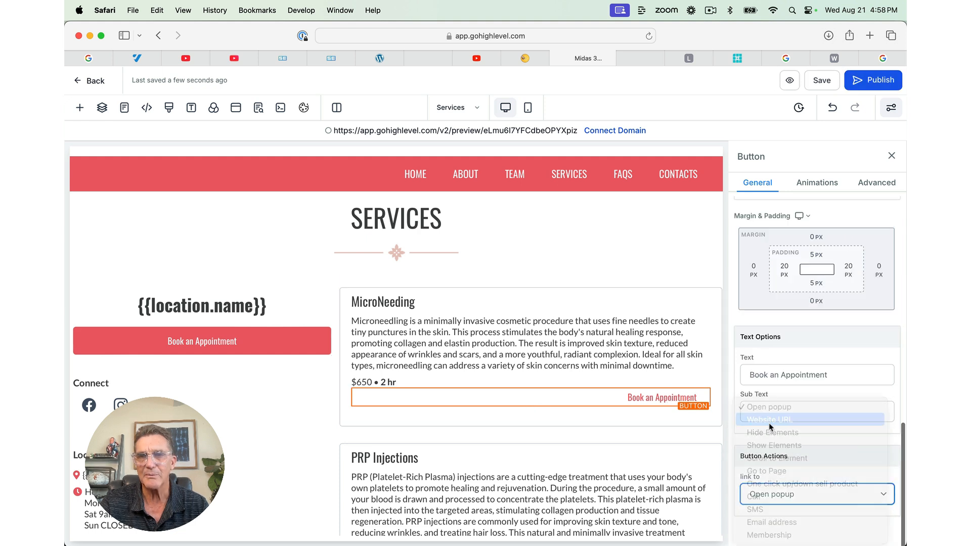
{"action": "left_click", "coordinate": [758, 526]}
{"action": "key", "text": "super+v"}
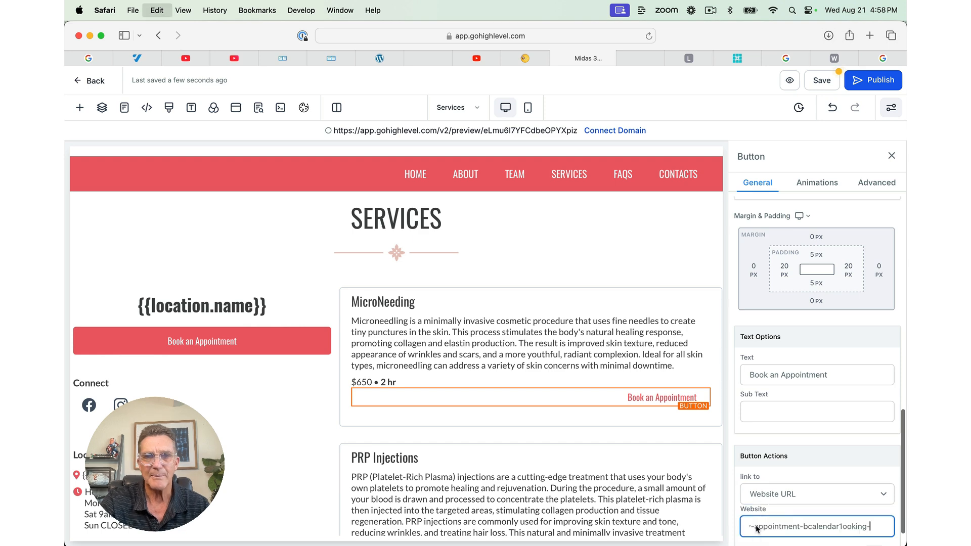
{"action": "scroll", "coordinate": [759, 506], "scroll_direction": "down", "scroll_amount": 2}
{"action": "scroll", "coordinate": [586, 501], "scroll_direction": "down", "scroll_amount": 3}
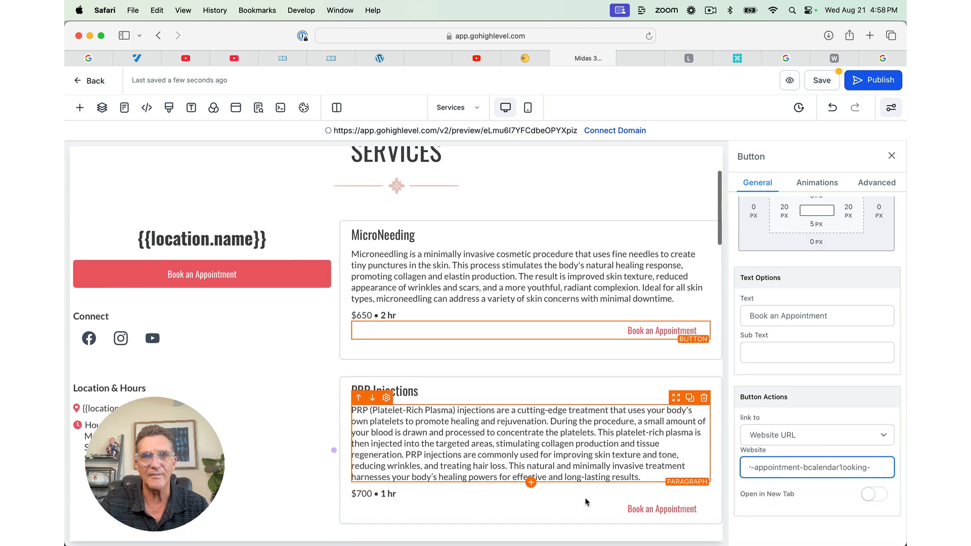
{"action": "scroll", "coordinate": [586, 501], "scroll_direction": "up", "scroll_amount": 5}
{"action": "left_click", "coordinate": [822, 83]}
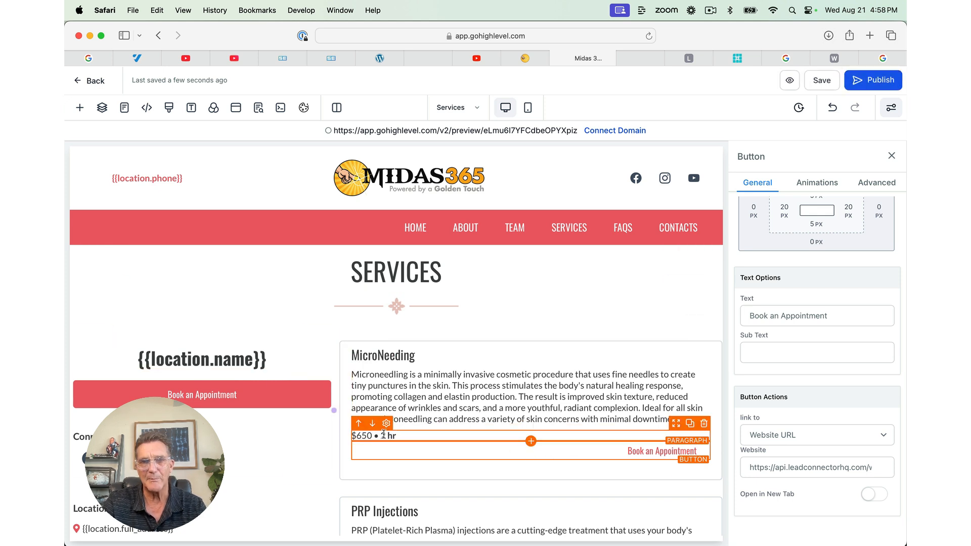
Step: Change the MicroNeeding service's duration text to 1 hr and save the Services page
{"action": "left_click", "coordinate": [386, 438]}
{"action": "left_click", "coordinate": [386, 438]}
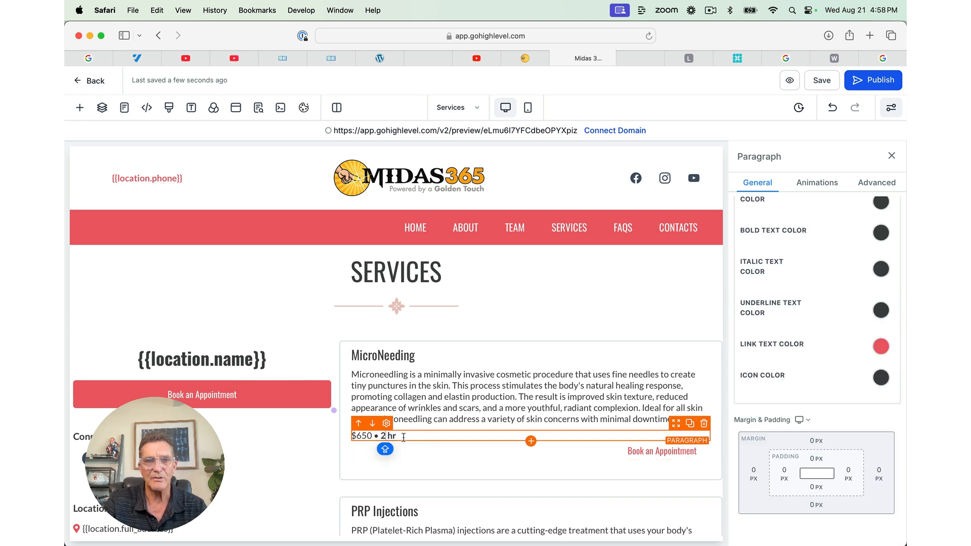
{"action": "key", "text": "BackSpace"}
{"action": "type", "text": "1"}
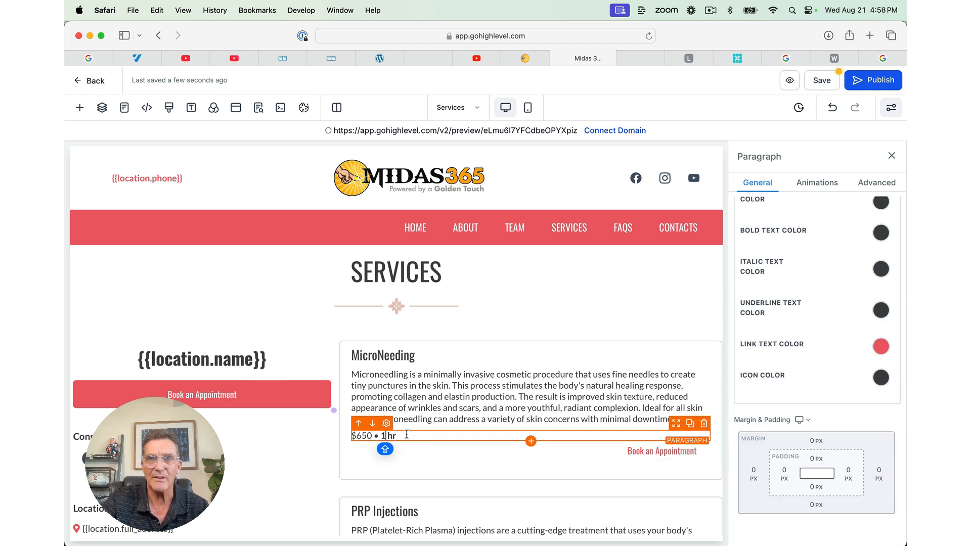
{"action": "left_click", "coordinate": [820, 82]}
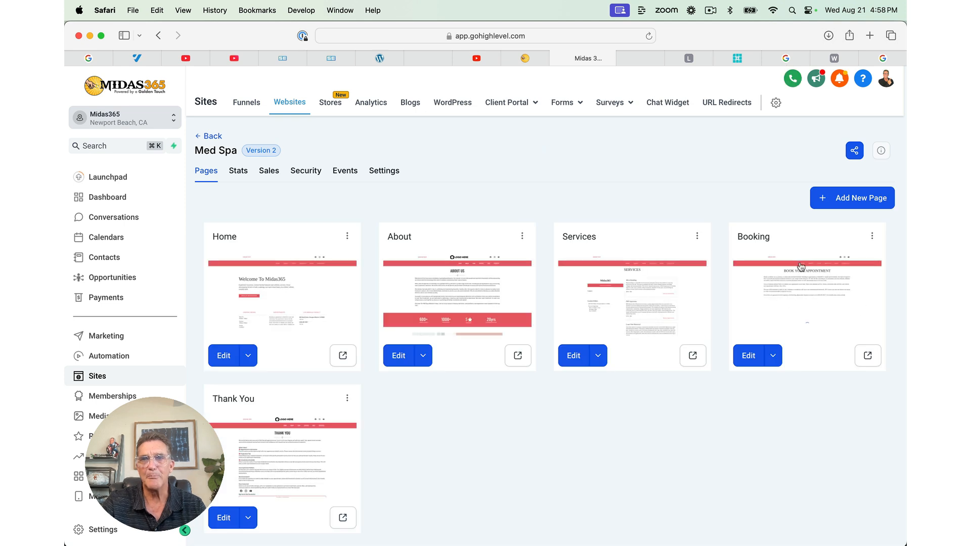
Step: On the Booking page, choose General Appointment for the embedded calendar, save the page, and return to the website's page list
{"action": "left_click", "coordinate": [750, 356]}
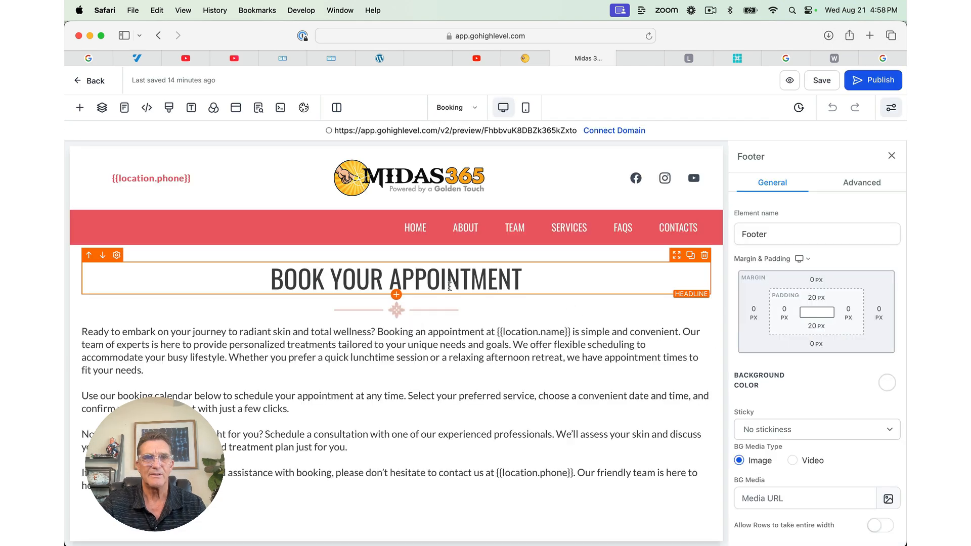
{"action": "scroll", "coordinate": [344, 379], "scroll_direction": "down", "scroll_amount": 3}
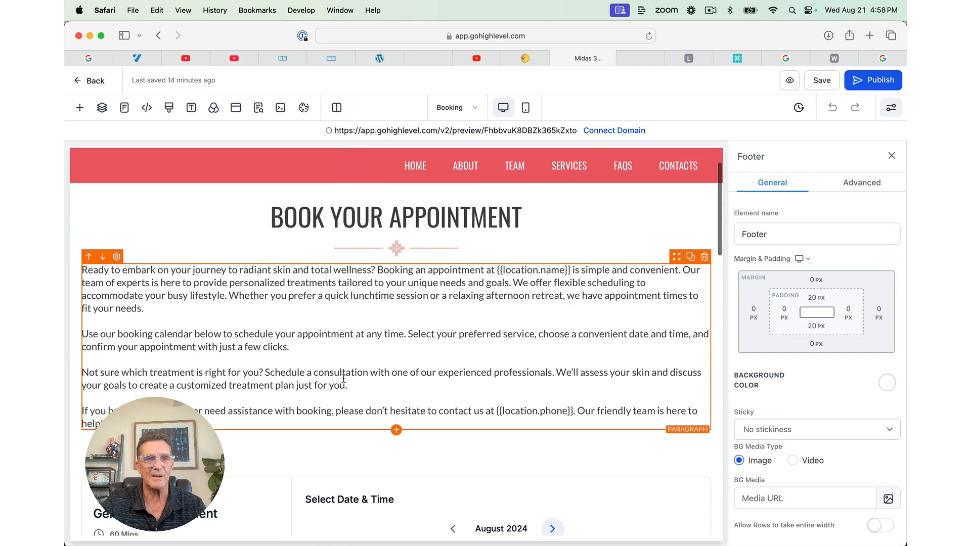
{"action": "scroll", "coordinate": [269, 365], "scroll_direction": "down", "scroll_amount": 3}
{"action": "scroll", "coordinate": [268, 364], "scroll_direction": "down", "scroll_amount": 2}
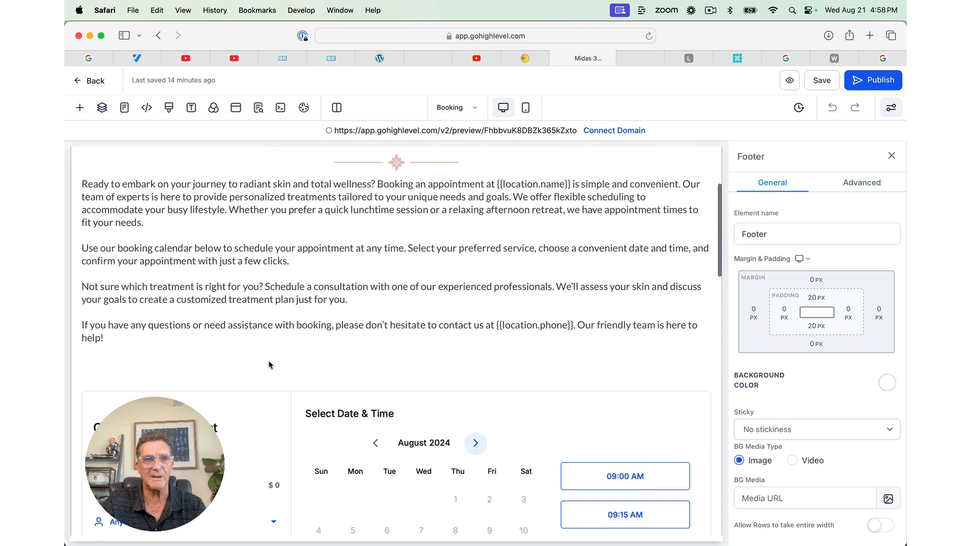
{"action": "left_click", "coordinate": [521, 396]}
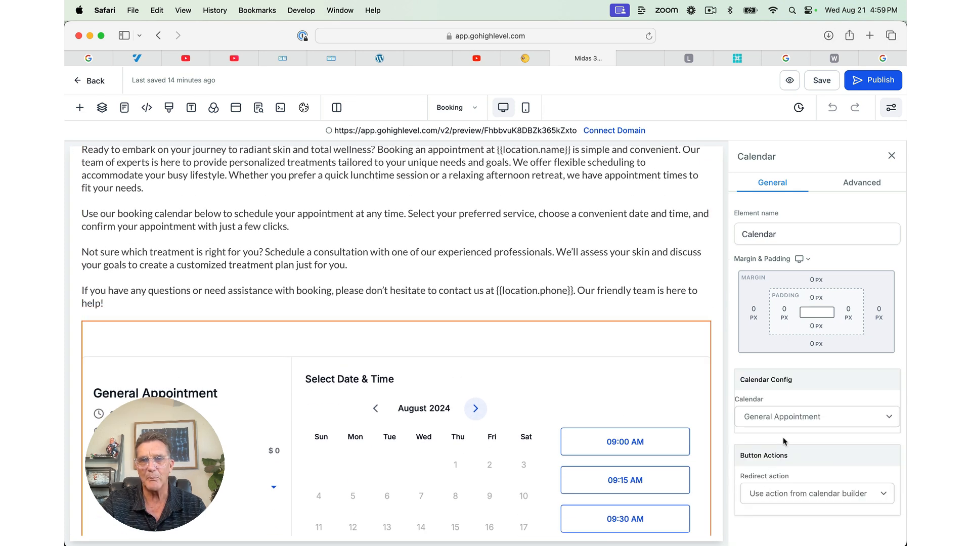
{"action": "left_click", "coordinate": [775, 417]}
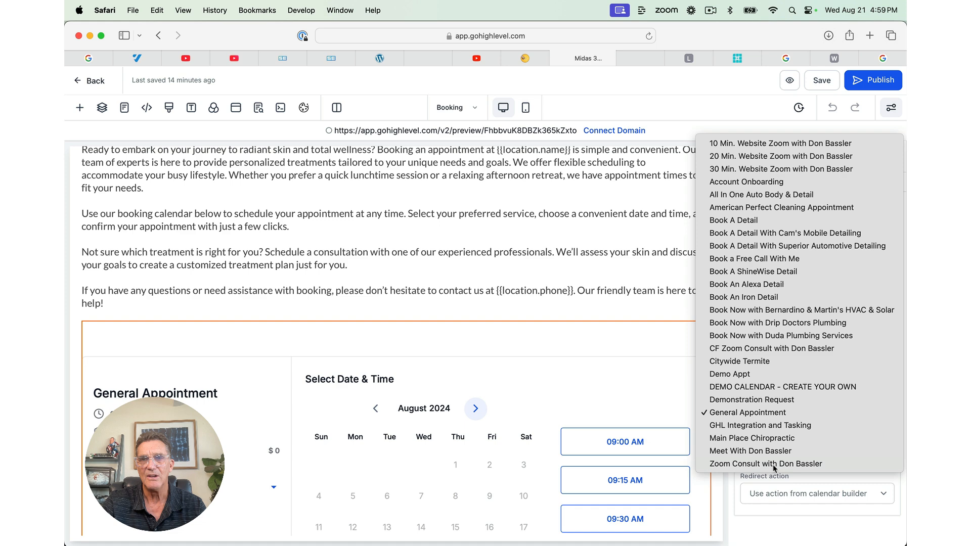
{"action": "left_click", "coordinate": [763, 413]}
{"action": "left_click", "coordinate": [821, 82]}
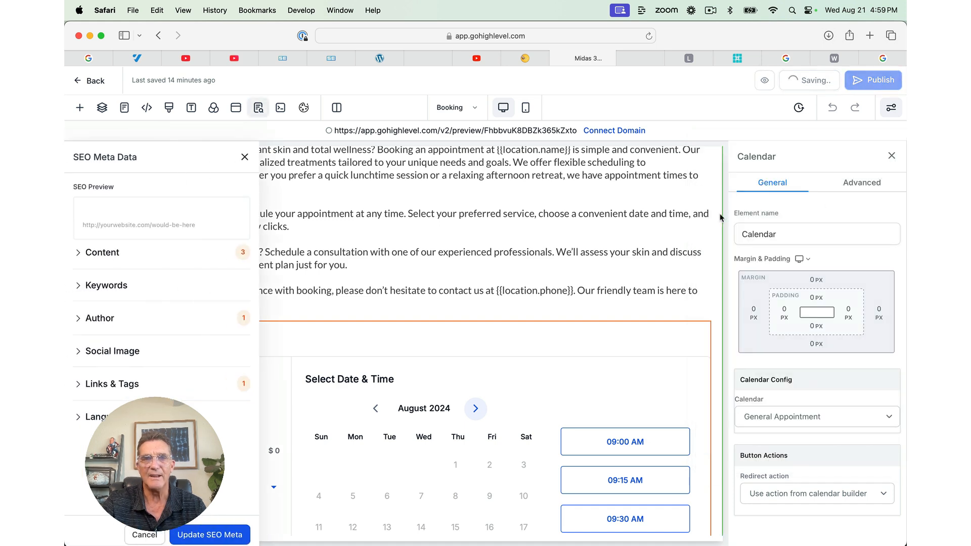
{"action": "left_click", "coordinate": [245, 156]}
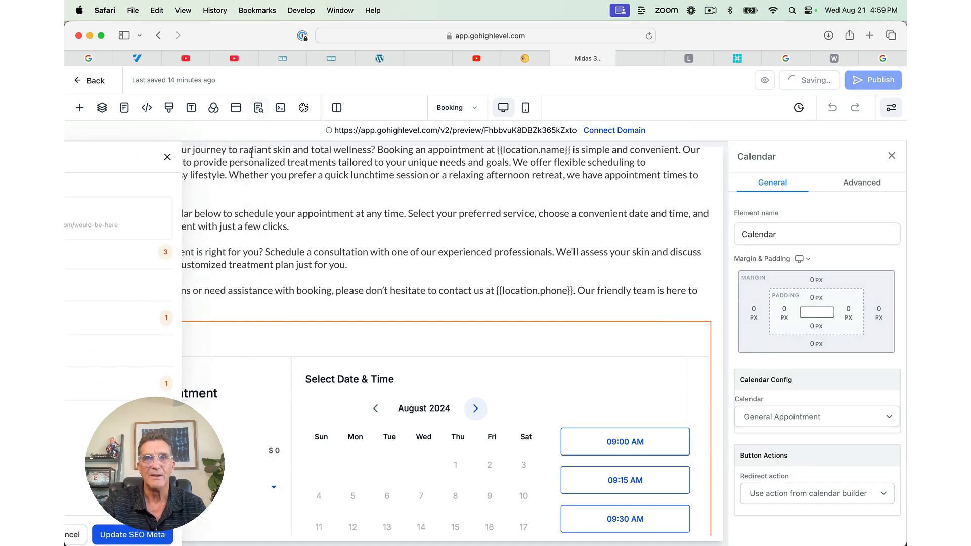
{"action": "left_click", "coordinate": [96, 84]}
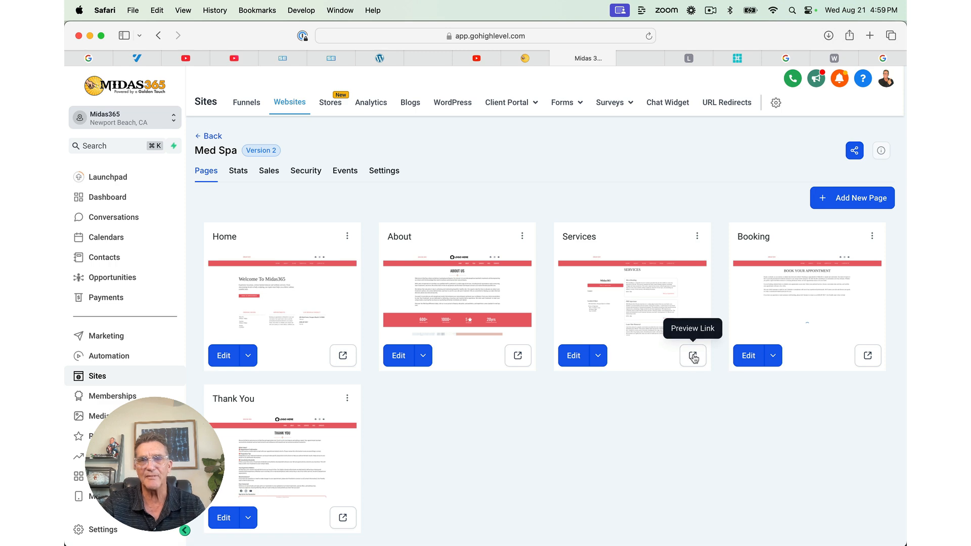
Step: Preview the Services page and test the main Book an Appointment button below the business name
{"action": "left_click", "coordinate": [693, 356]}
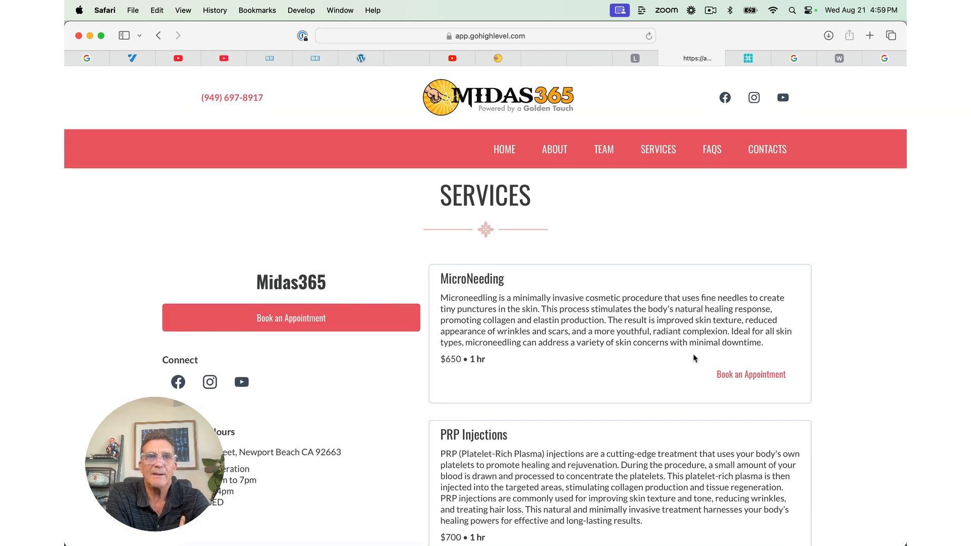
{"action": "left_click", "coordinate": [276, 323]}
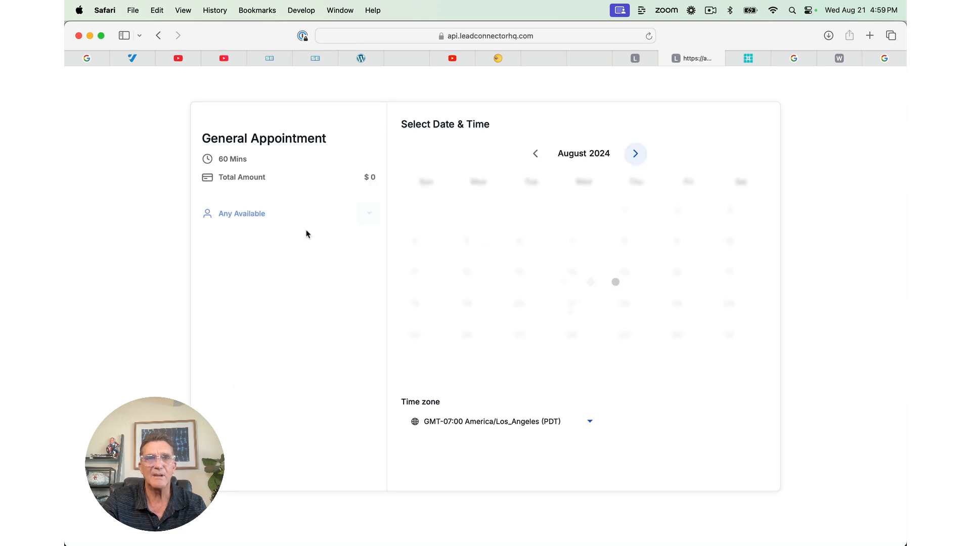
{"action": "left_click", "coordinate": [158, 36]}
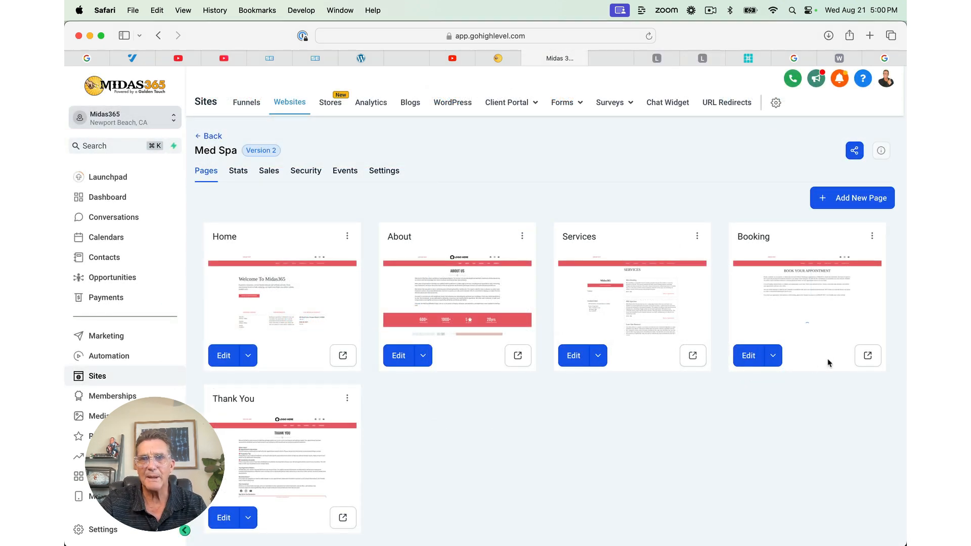
Step: Preview the Booking page and try selecting August 23, 2024 in its embedded appointment calendar
{"action": "left_click", "coordinate": [869, 357]}
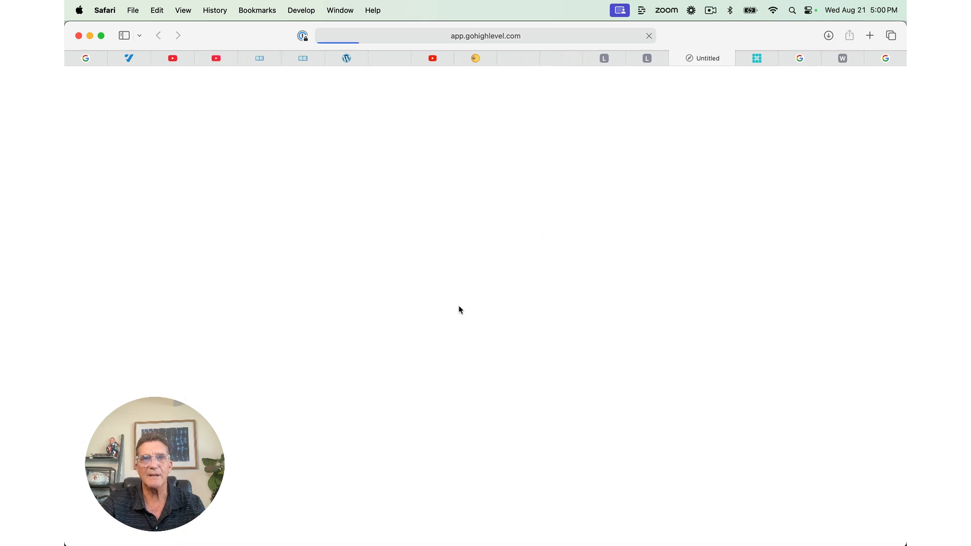
{"action": "scroll", "coordinate": [469, 300], "scroll_direction": "down", "scroll_amount": 5}
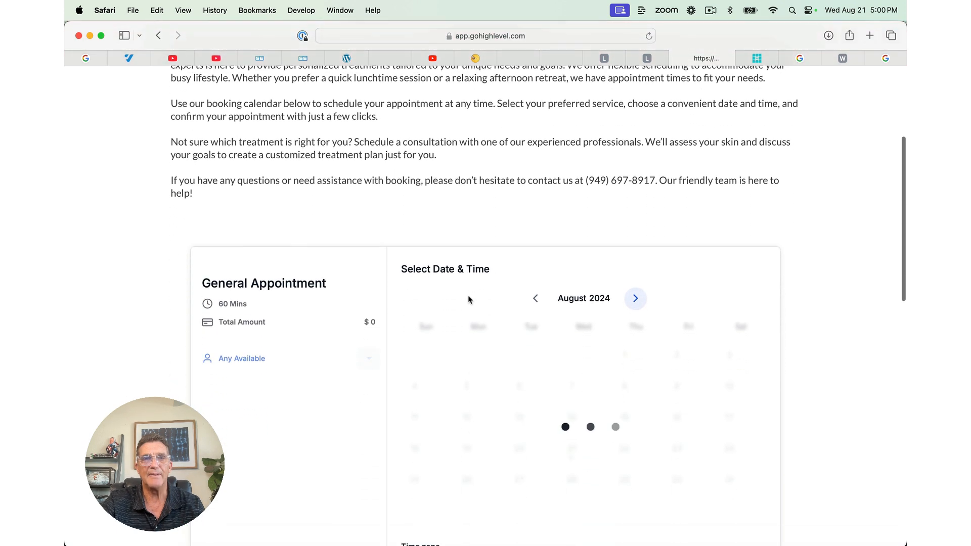
{"action": "scroll", "coordinate": [469, 298], "scroll_direction": "down", "scroll_amount": 1}
{"action": "scroll", "coordinate": [468, 296], "scroll_direction": "up", "scroll_amount": 5}
{"action": "scroll", "coordinate": [468, 296], "scroll_direction": "down", "scroll_amount": 2}
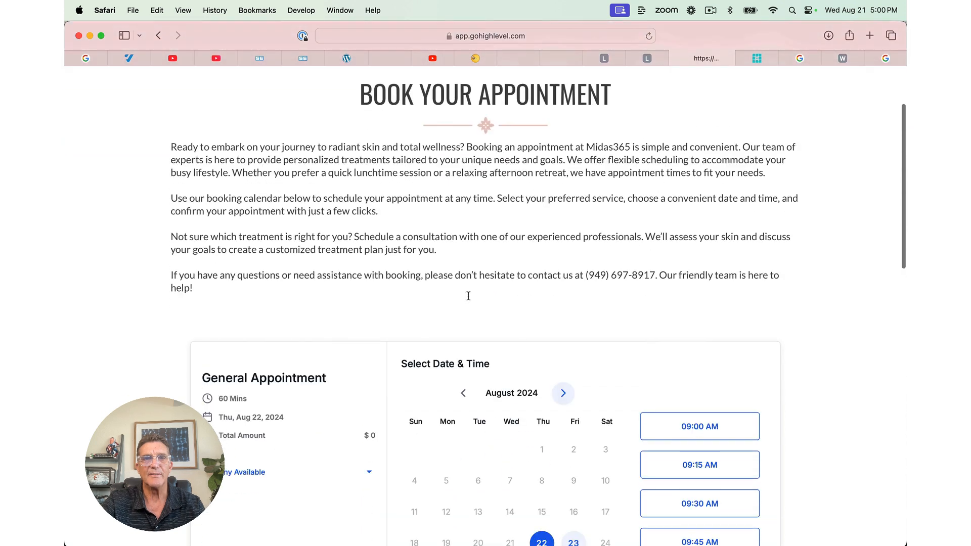
{"action": "scroll", "coordinate": [469, 296], "scroll_direction": "down", "scroll_amount": 3}
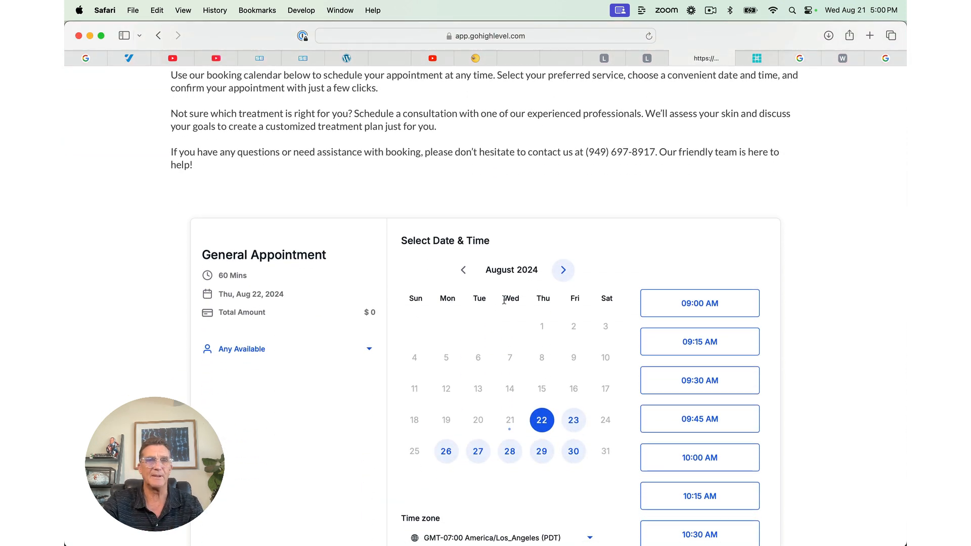
{"action": "left_click", "coordinate": [574, 422]}
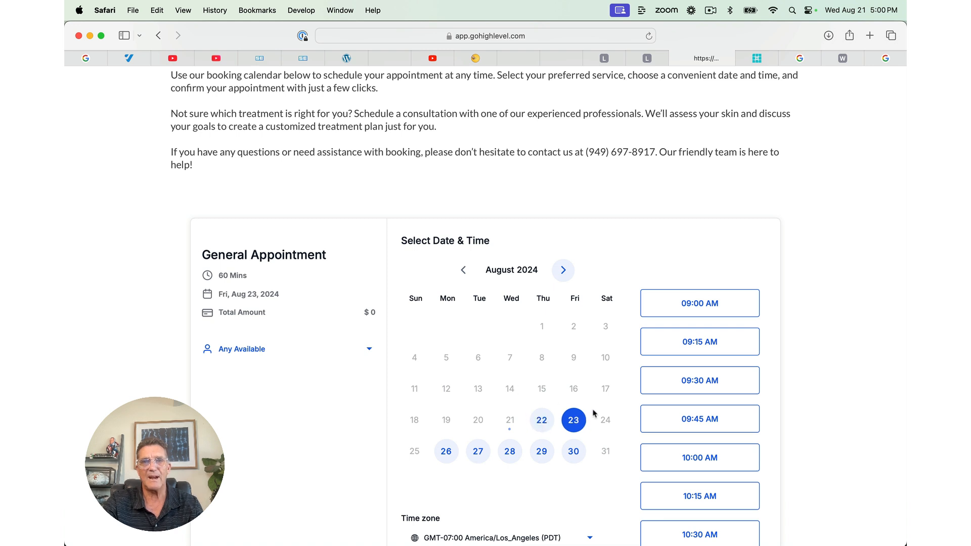
Step: Choose the 09:15 AM slot on the Booking page calendar and examine the contact and payment fields of the appointment form
{"action": "left_click", "coordinate": [684, 349]}
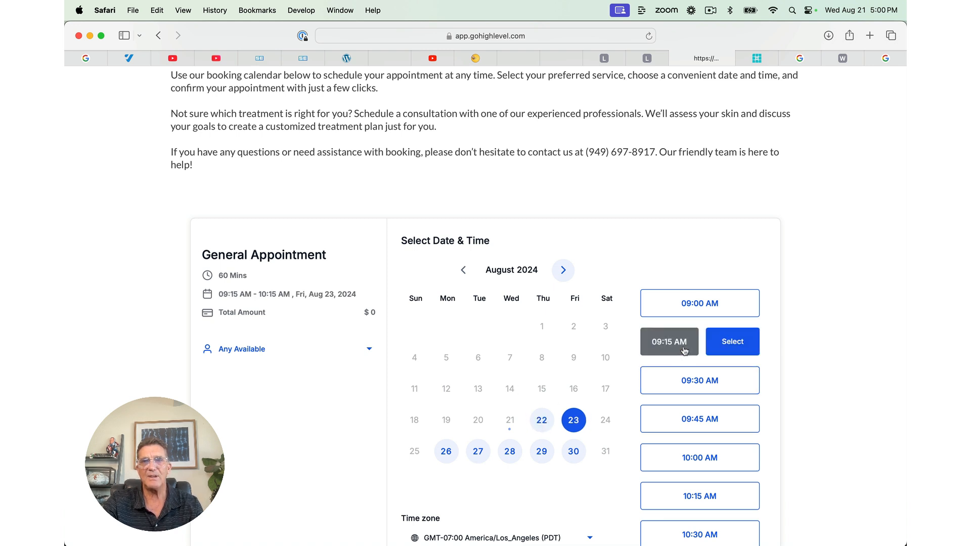
{"action": "left_click", "coordinate": [727, 348]}
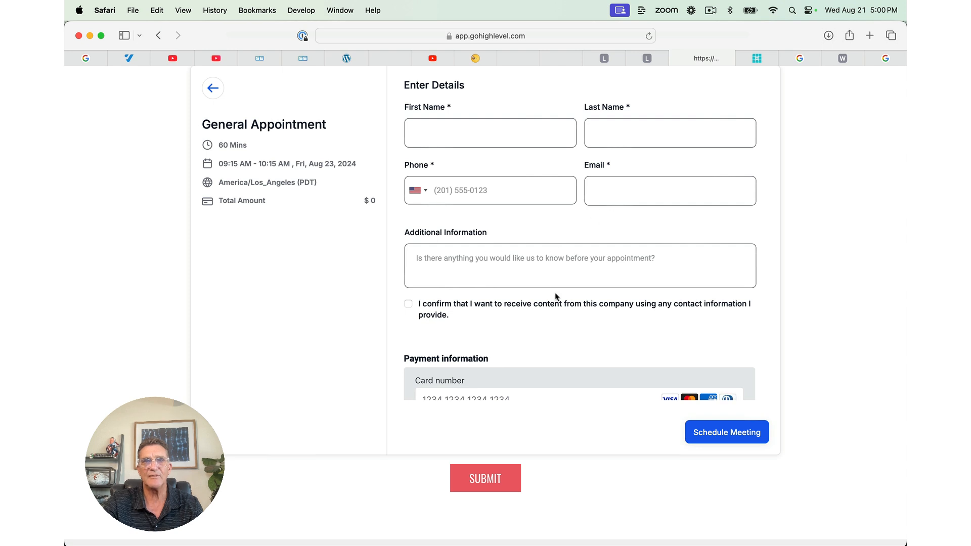
{"action": "scroll", "coordinate": [553, 297], "scroll_direction": "down", "scroll_amount": 3}
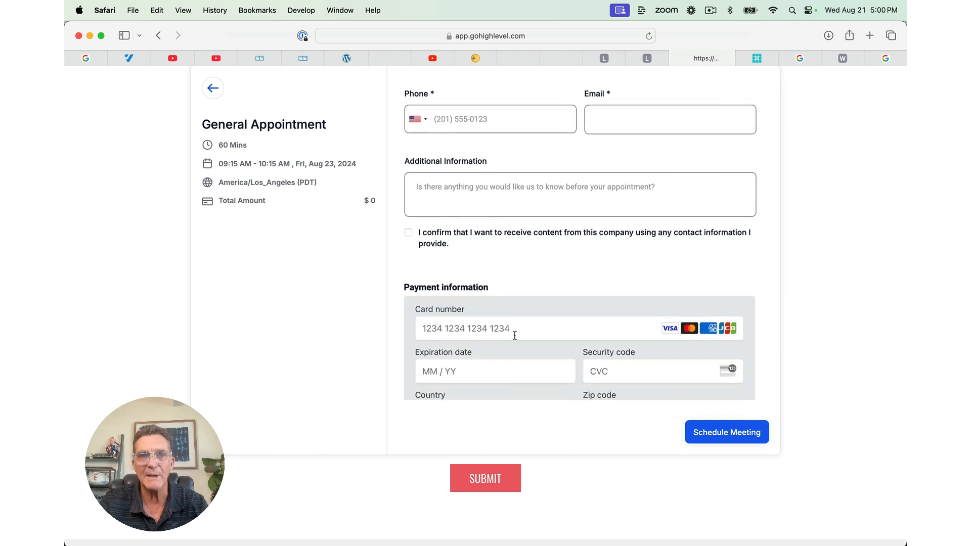
{"action": "scroll", "coordinate": [514, 335], "scroll_direction": "down", "scroll_amount": 3}
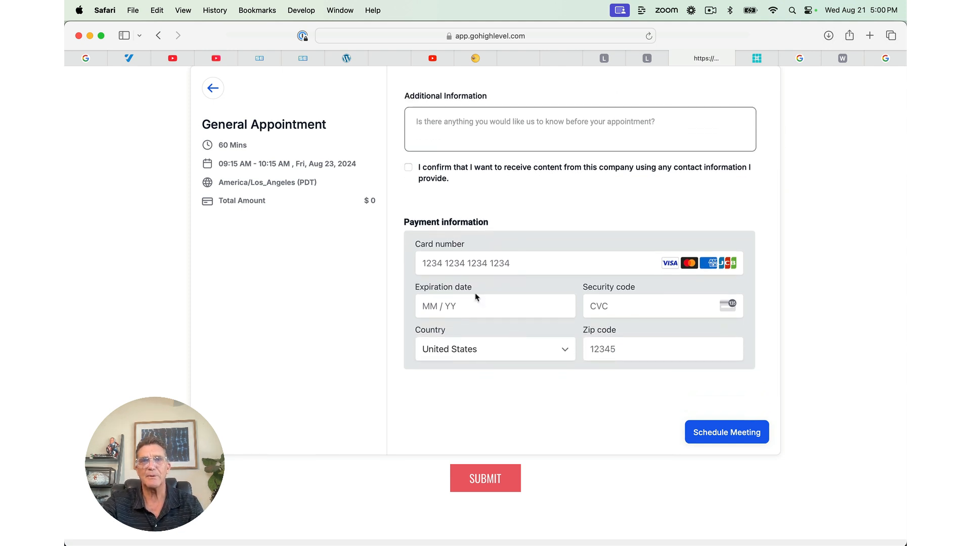
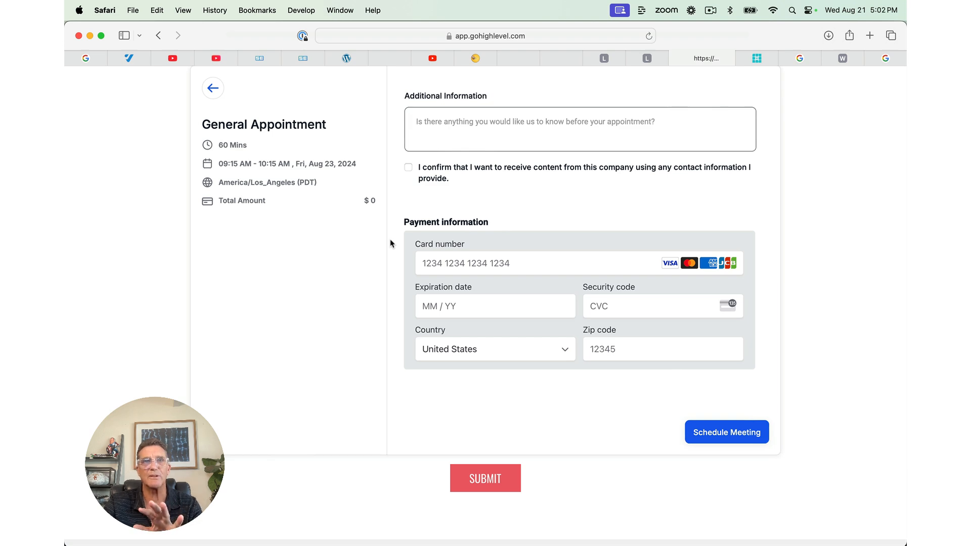
{"action": "left_click", "coordinate": [214, 90]}
Step: Return to the HighLevel account and start a new automation workflow from the recipe templates
{"action": "left_click", "coordinate": [523, 56]}
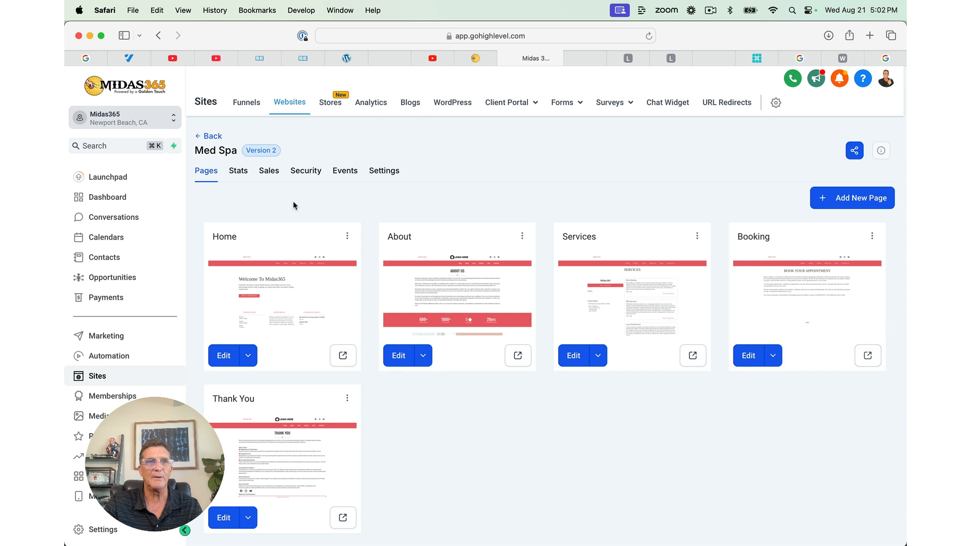
{"action": "left_click", "coordinate": [110, 357]}
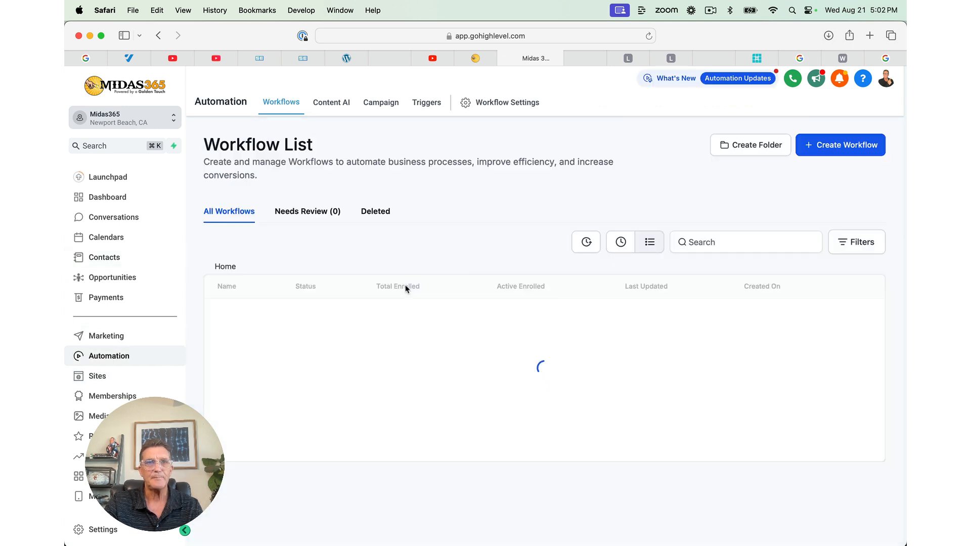
{"action": "left_click", "coordinate": [831, 144]}
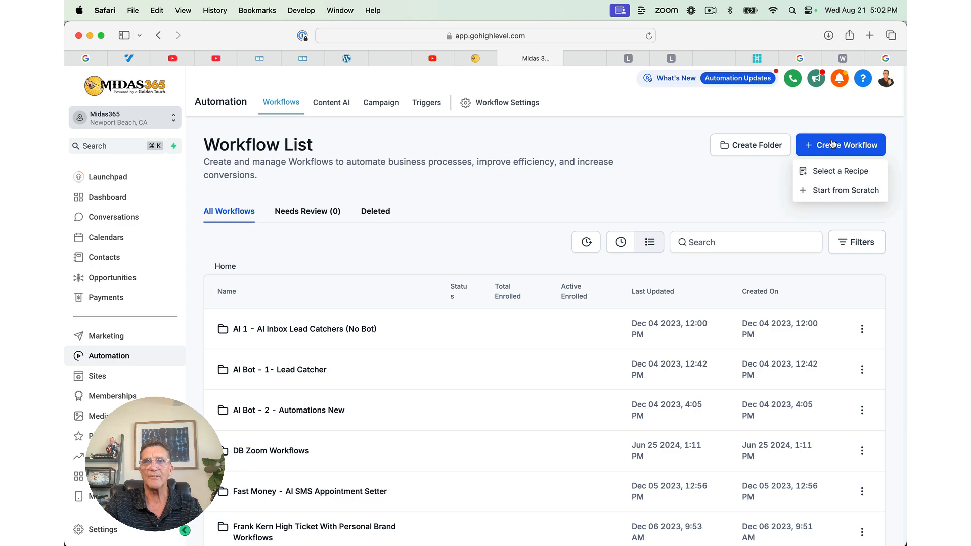
{"action": "left_click", "coordinate": [833, 172]}
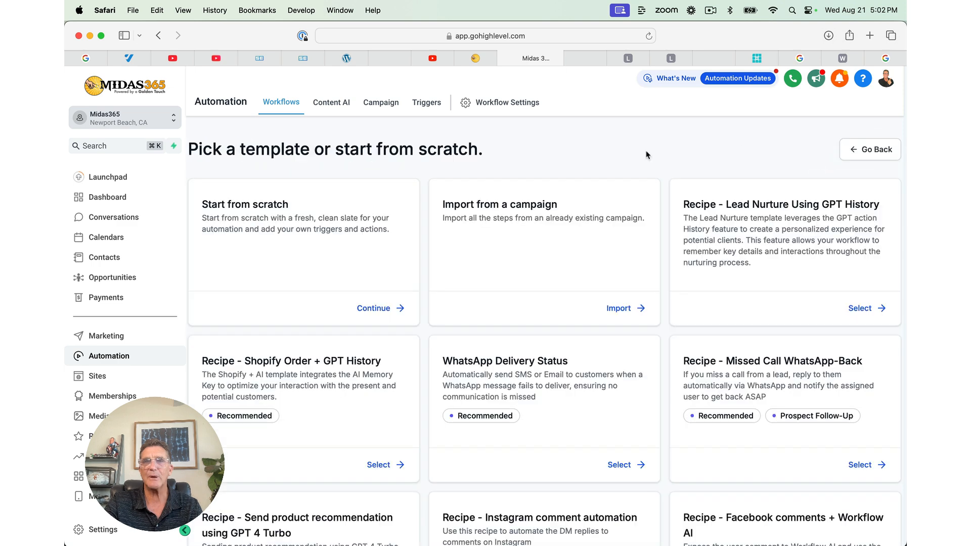
Step: Find the Appointment Confirmation + Reminder recipe, create the workflow from it, and dismiss the re-entry notice
{"action": "scroll", "coordinate": [557, 228], "scroll_direction": "down", "scroll_amount": 2}
{"action": "scroll", "coordinate": [584, 209], "scroll_direction": "down", "scroll_amount": 1}
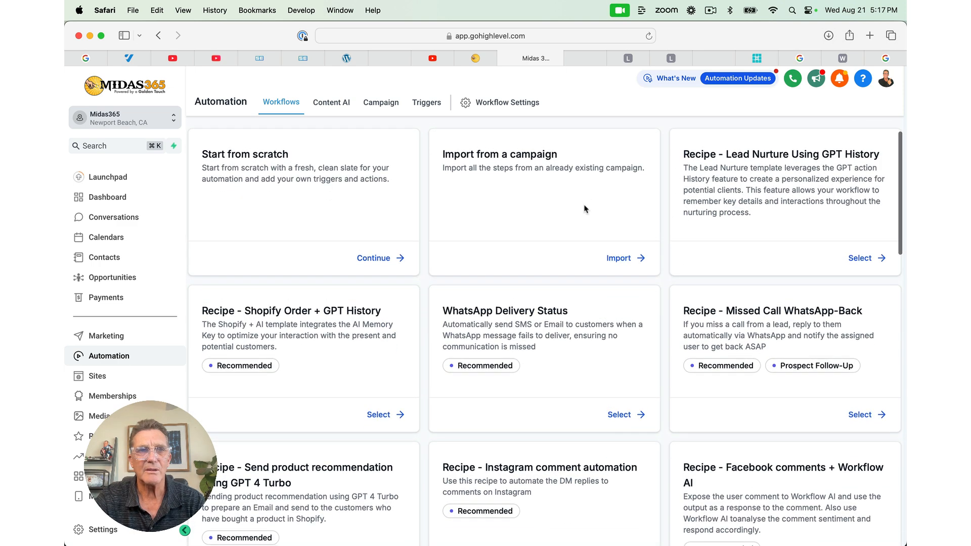
{"action": "scroll", "coordinate": [516, 320], "scroll_direction": "down", "scroll_amount": 3}
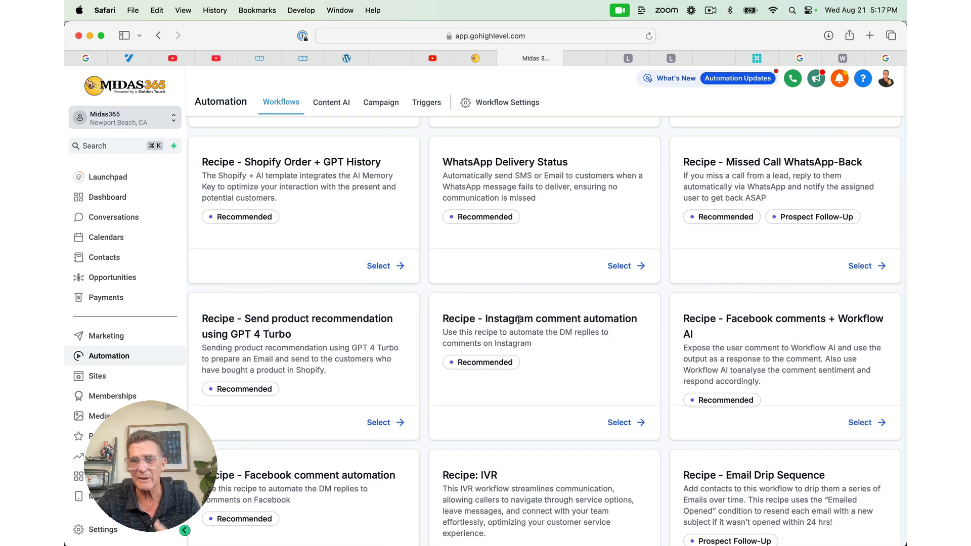
{"action": "scroll", "coordinate": [519, 320], "scroll_direction": "up", "scroll_amount": 1}
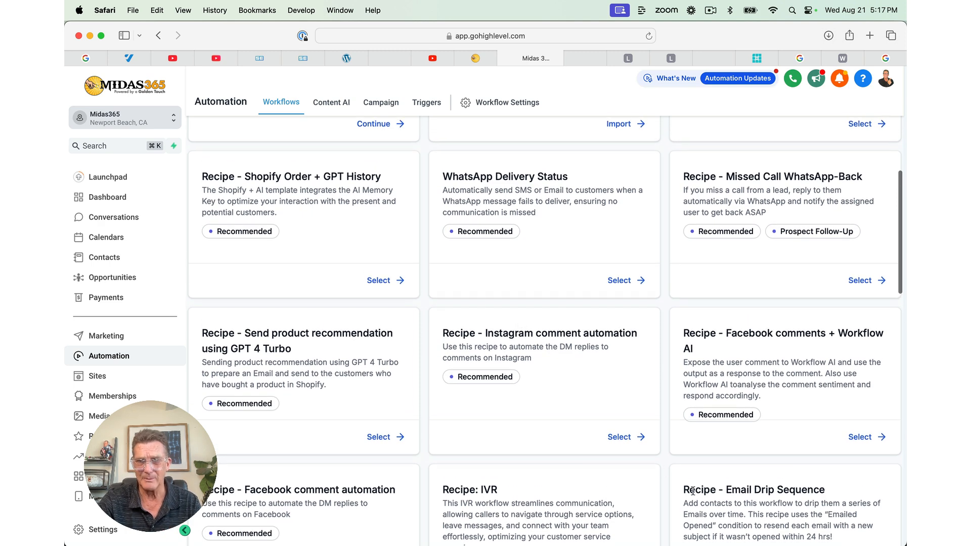
{"action": "scroll", "coordinate": [694, 491], "scroll_direction": "down", "scroll_amount": 2}
{"action": "left_click_drag", "start_coordinate": [723, 292], "coordinate": [758, 292]}
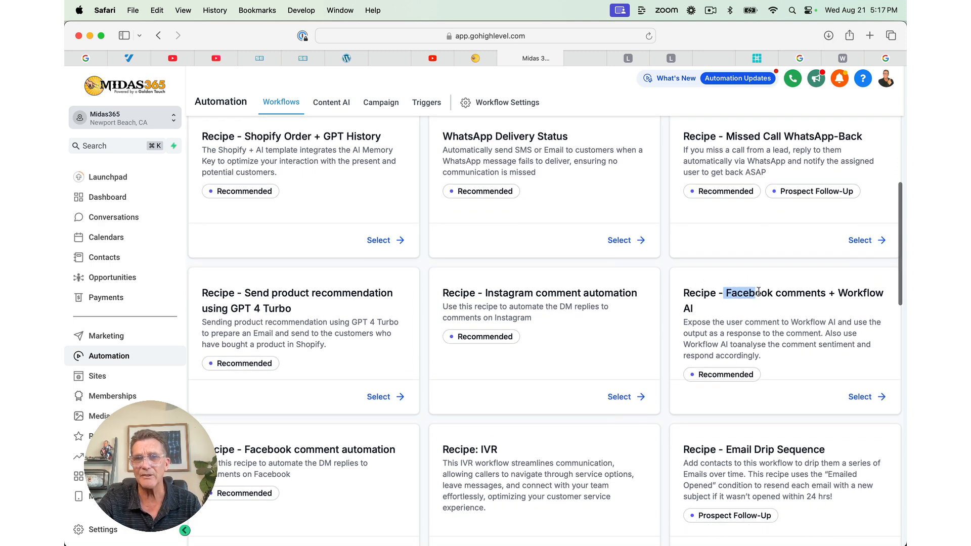
{"action": "scroll", "coordinate": [759, 292], "scroll_direction": "down", "scroll_amount": 5}
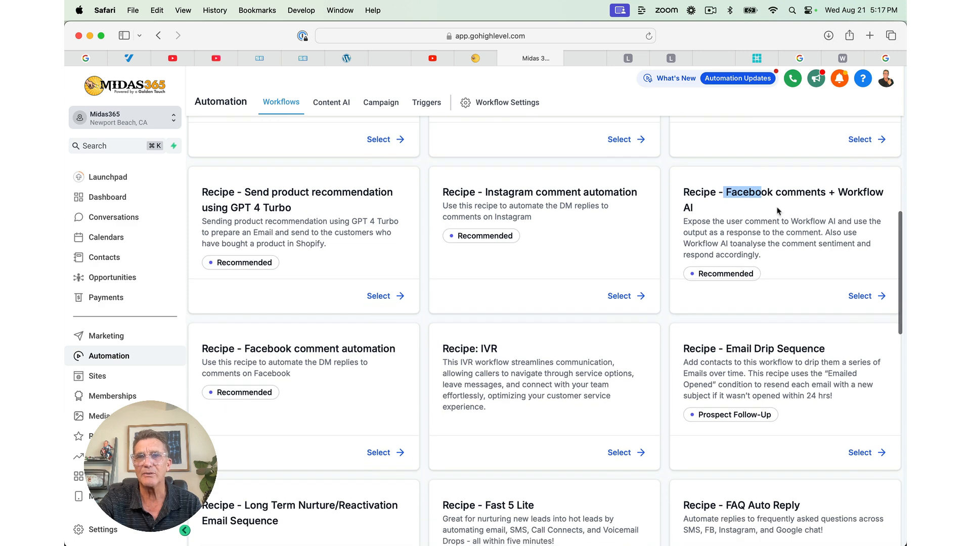
{"action": "scroll", "coordinate": [581, 286], "scroll_direction": "down", "scroll_amount": 8}
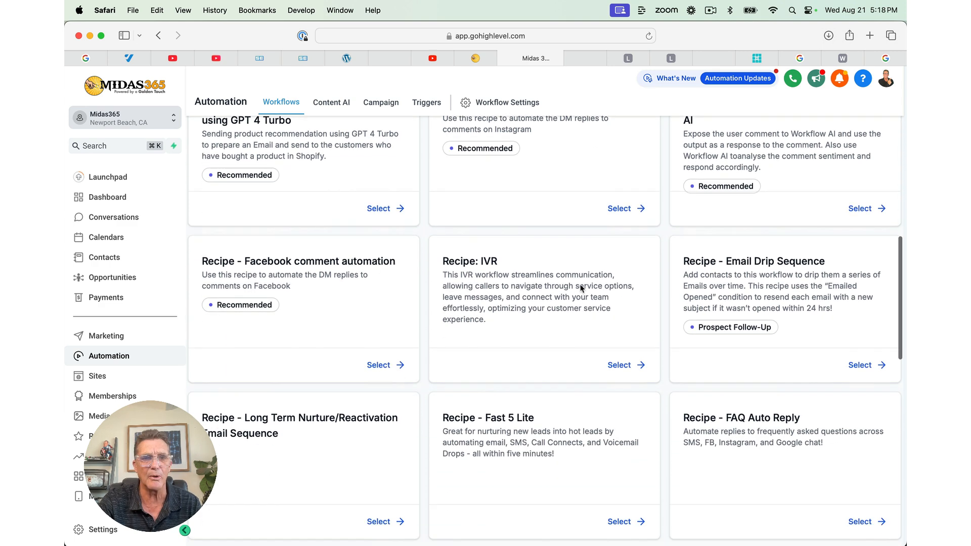
{"action": "scroll", "coordinate": [580, 289], "scroll_direction": "down", "scroll_amount": 15}
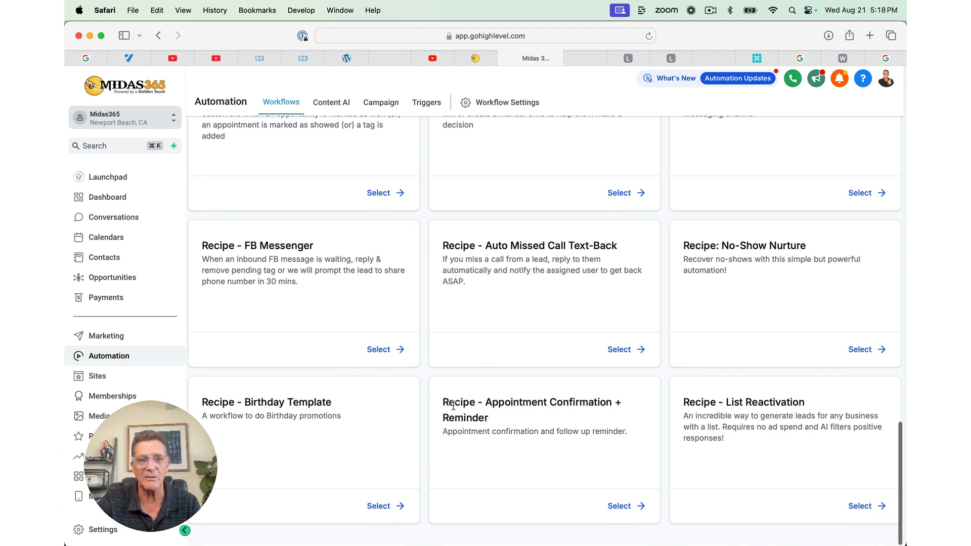
{"action": "left_click_drag", "start_coordinate": [445, 402], "coordinate": [483, 404]}
{"action": "triple_click", "coordinate": [493, 408]}
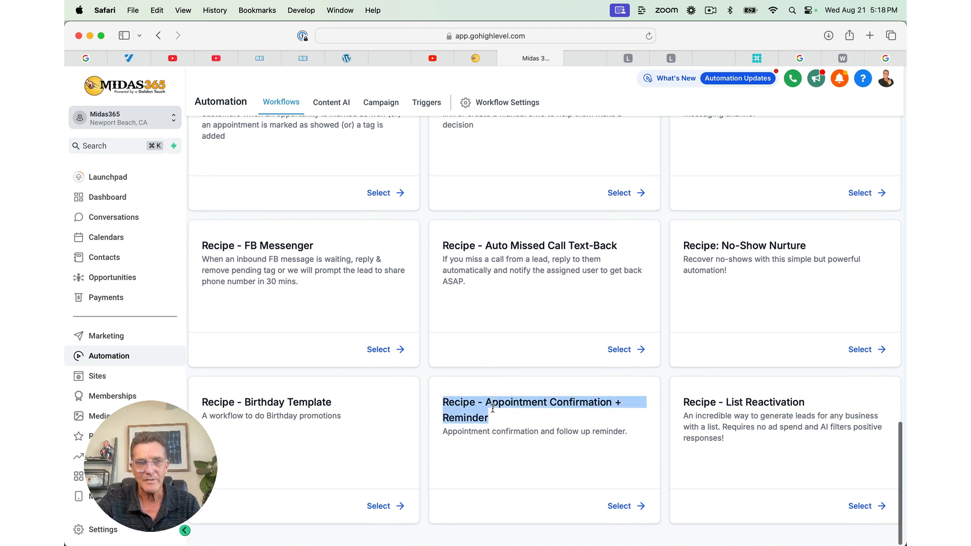
{"action": "left_click", "coordinate": [620, 506]}
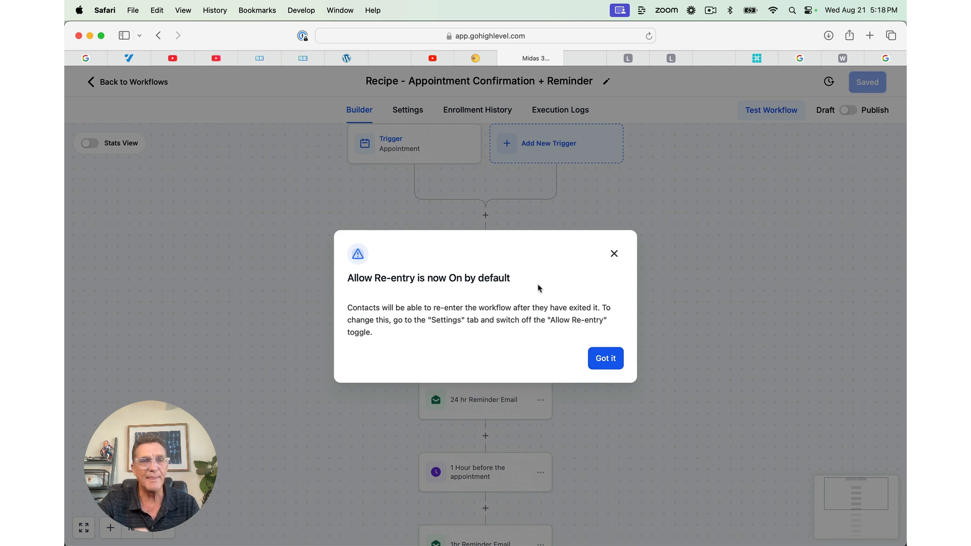
{"action": "left_click", "coordinate": [608, 359]}
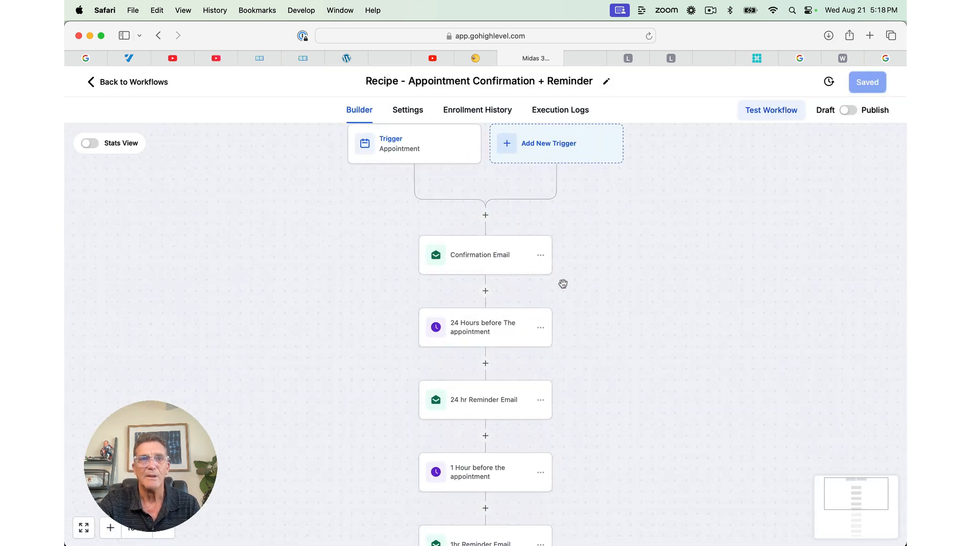
Step: Add an In calendar filter set to General Appointment to the workflow's Appointment trigger and save the trigger
{"action": "left_click", "coordinate": [387, 145]}
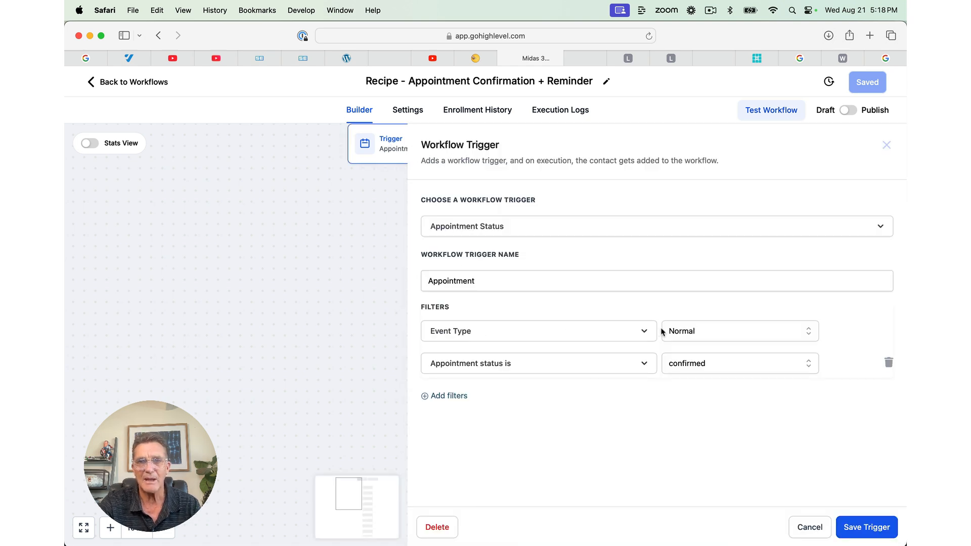
{"action": "left_click", "coordinate": [458, 396]}
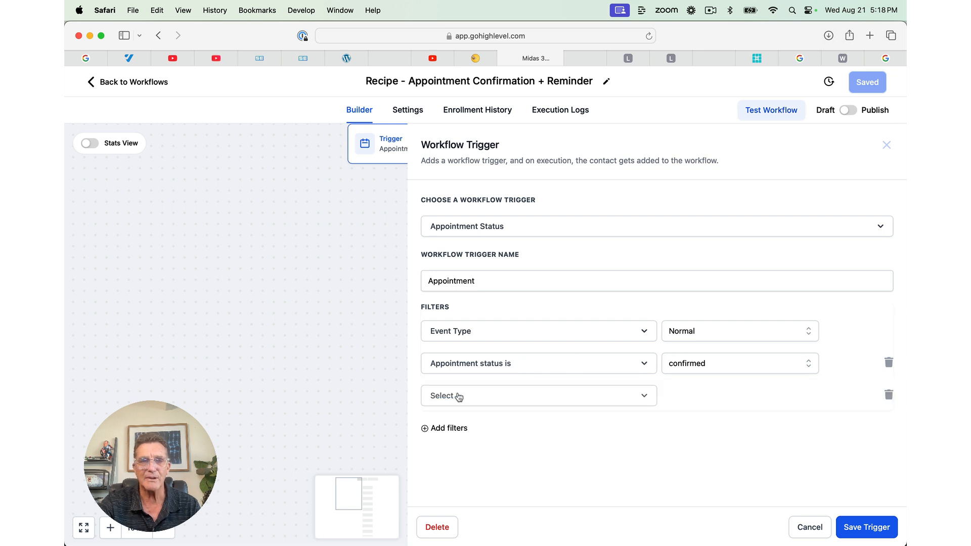
{"action": "left_click", "coordinate": [458, 396]}
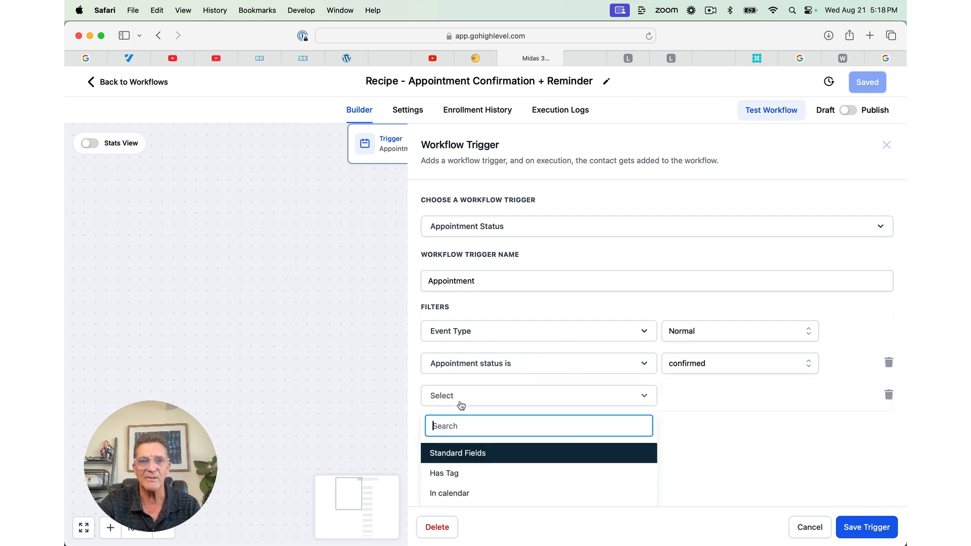
{"action": "left_click", "coordinate": [449, 493]}
{"action": "left_click", "coordinate": [693, 397]}
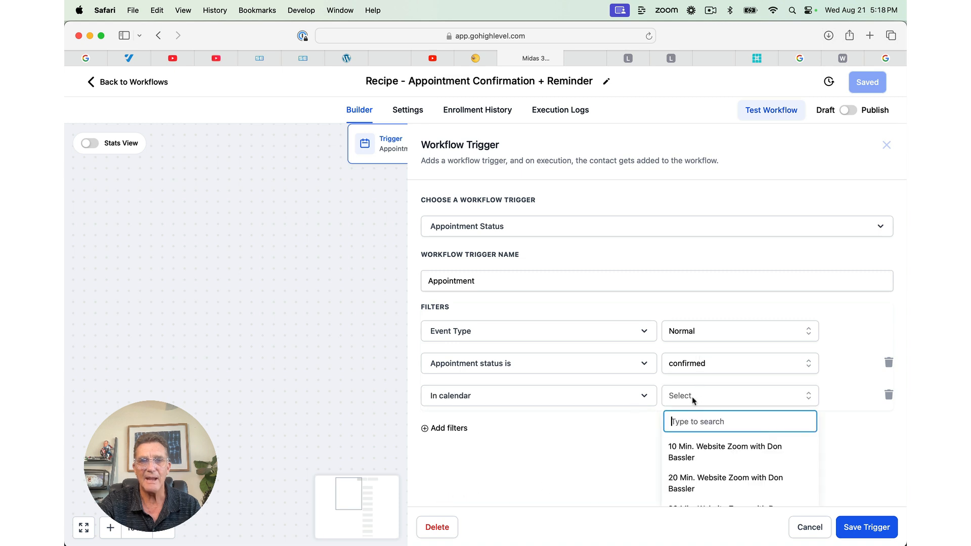
{"action": "scroll", "coordinate": [691, 441], "scroll_direction": "down", "scroll_amount": 5}
{"action": "scroll", "coordinate": [690, 441], "scroll_direction": "down", "scroll_amount": 6}
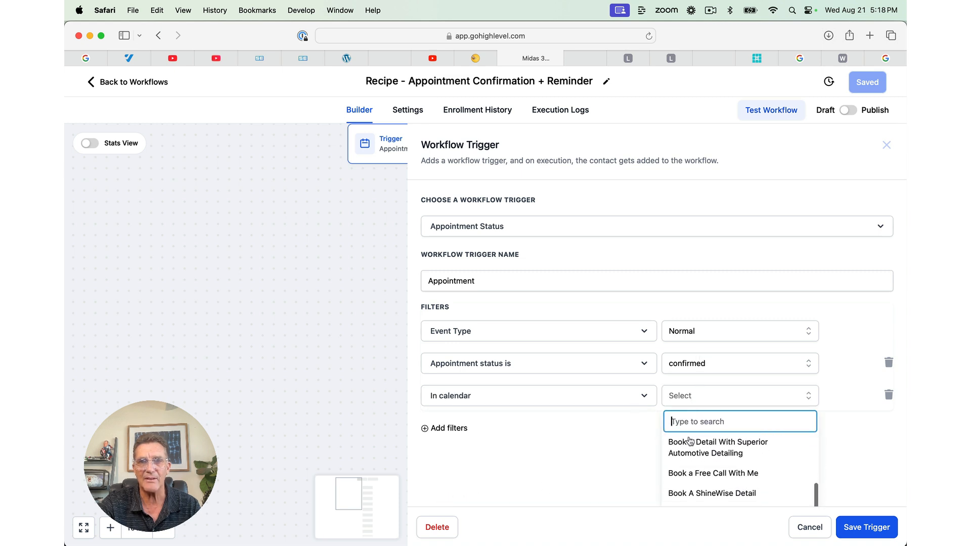
{"action": "scroll", "coordinate": [691, 440], "scroll_direction": "down", "scroll_amount": 6}
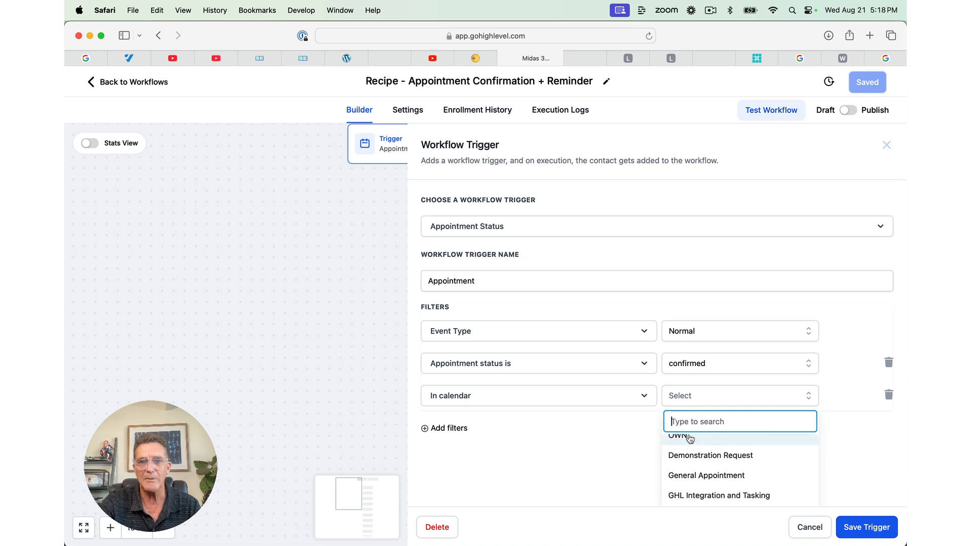
{"action": "left_click", "coordinate": [679, 480]}
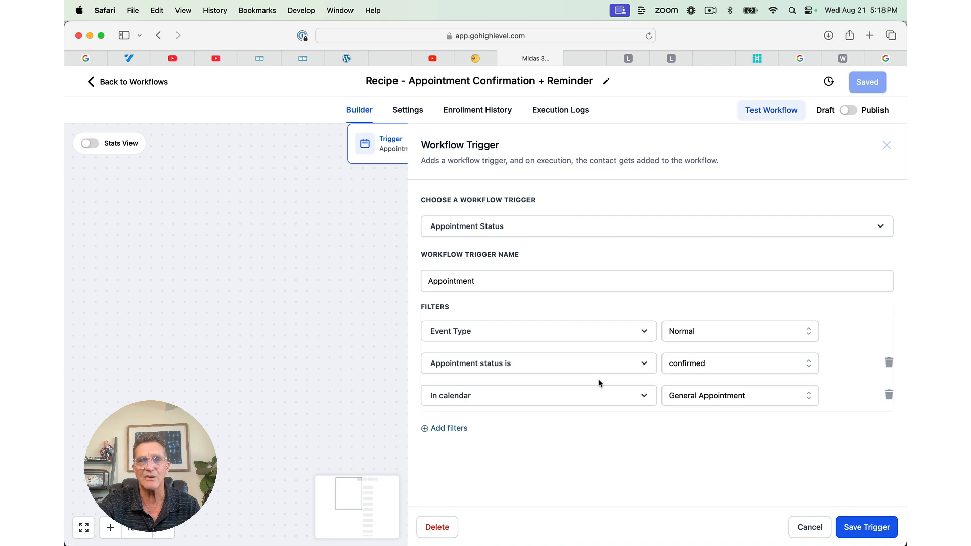
{"action": "left_click", "coordinate": [860, 534]}
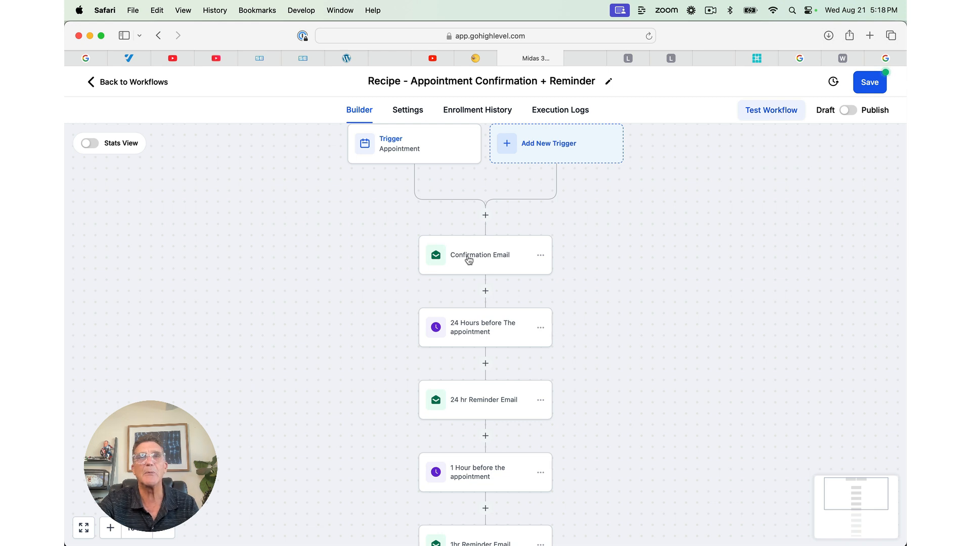
Step: Change the Confirmation Email's subject to "Here's Your Appointment Confirmation"
{"action": "left_click", "coordinate": [469, 260]}
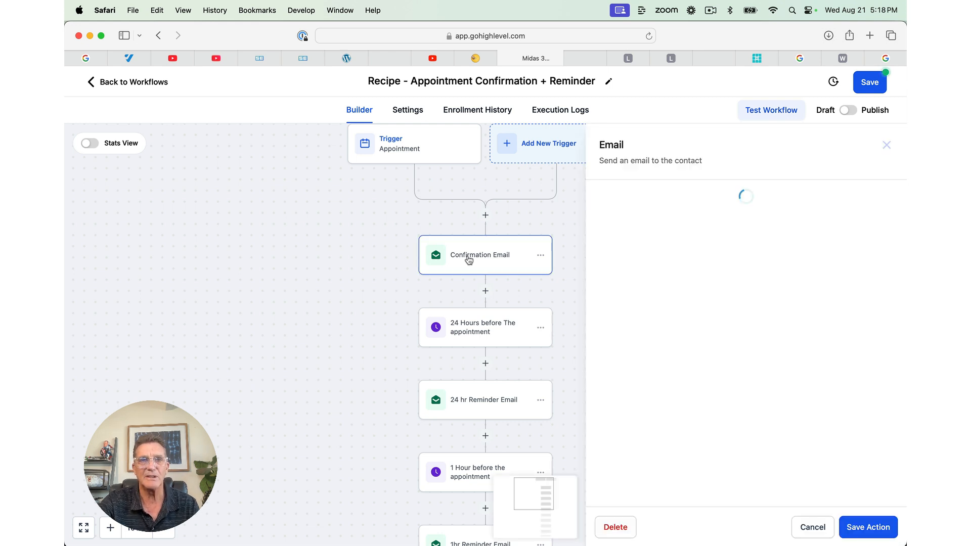
{"action": "scroll", "coordinate": [640, 343], "scroll_direction": "down", "scroll_amount": 4}
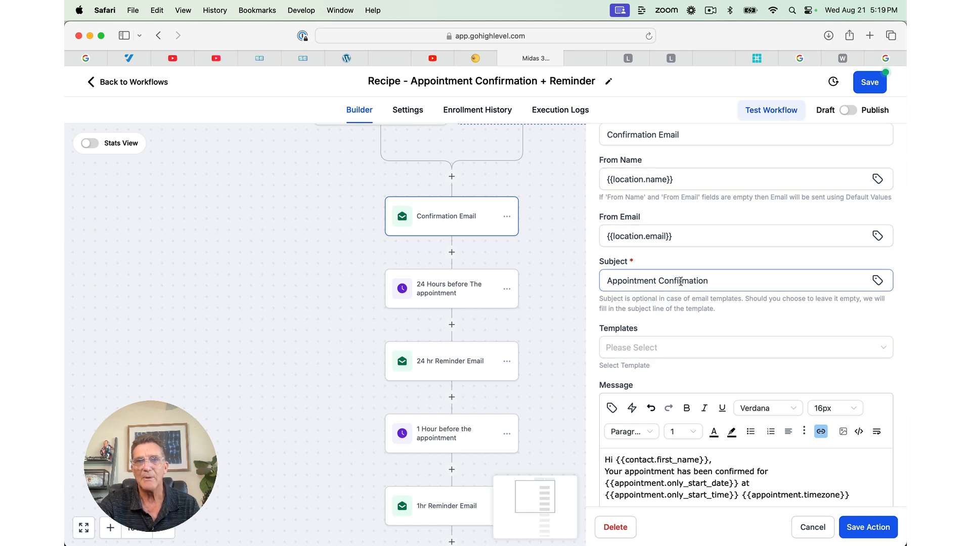
{"action": "left_click", "coordinate": [609, 281]}
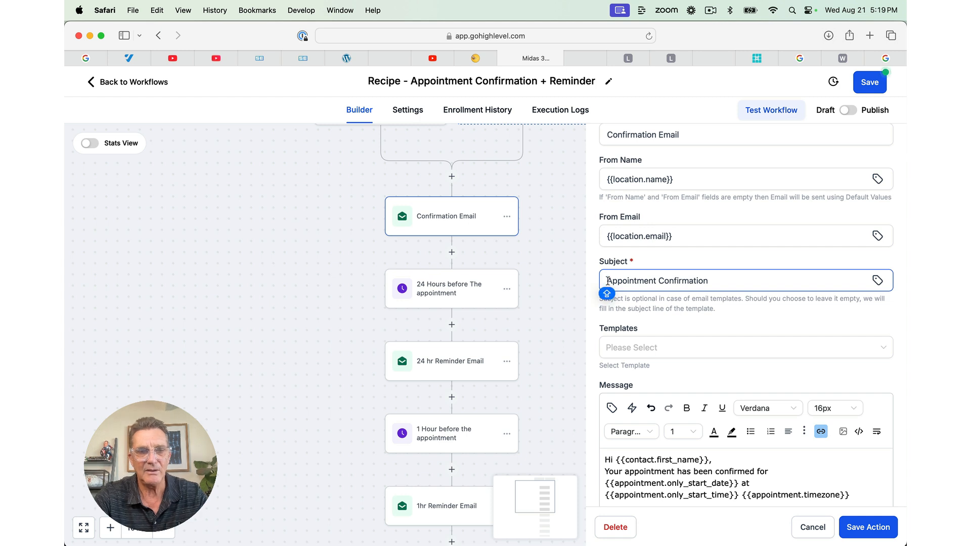
{"action": "type", "text": "Here"}
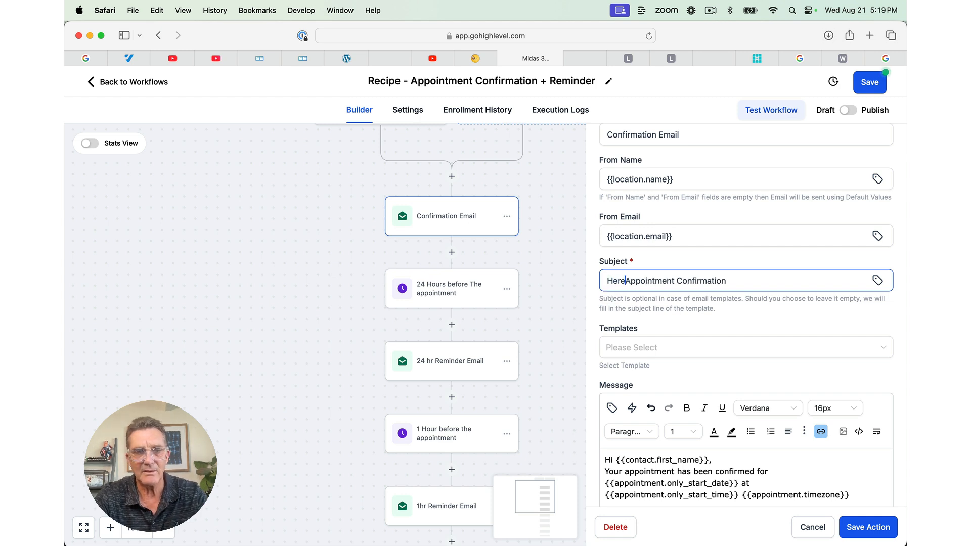
{"action": "type", "text": "'s Your"}
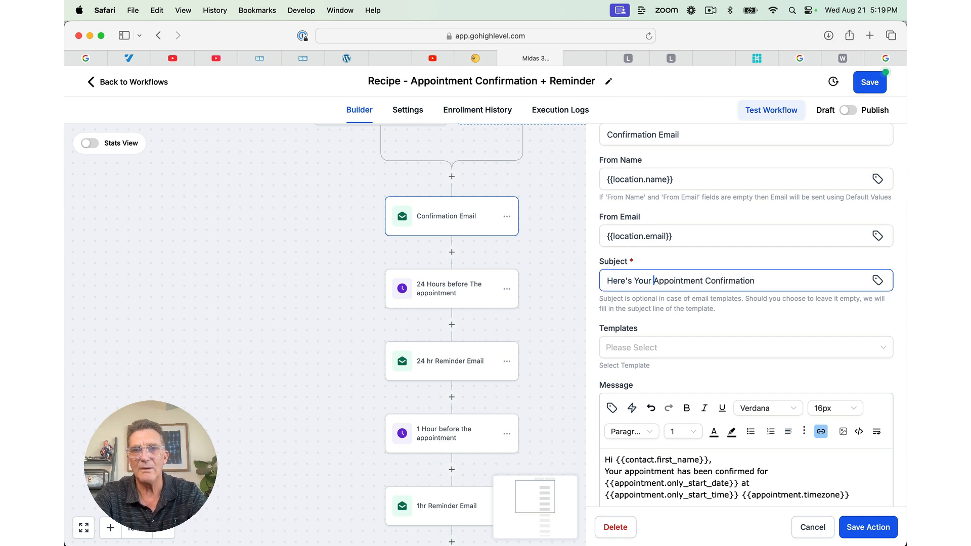
Step: Examine the confirmation email's message, including its contact and appointment placeholders, Zoom meeting lines and signature
{"action": "scroll", "coordinate": [747, 314], "scroll_direction": "down", "scroll_amount": 5}
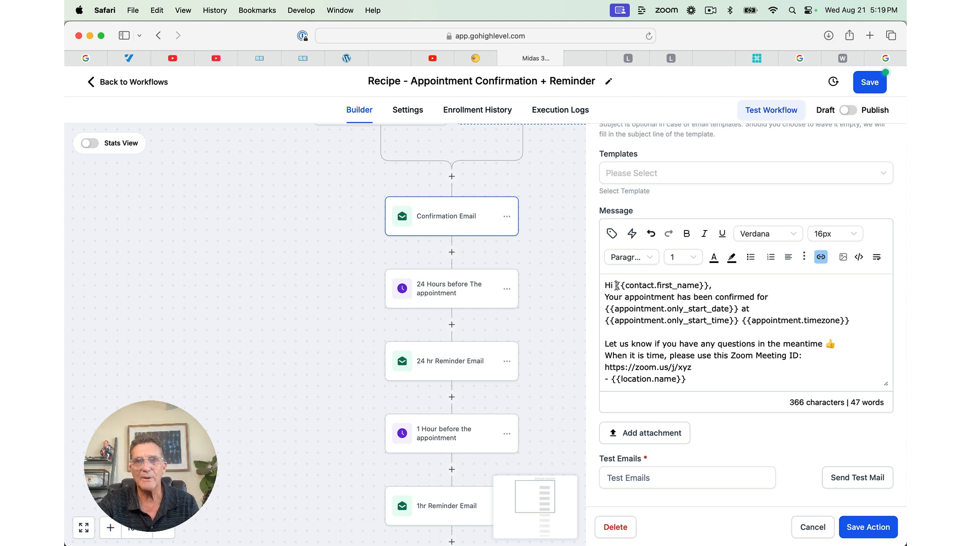
{"action": "left_click_drag", "start_coordinate": [616, 285], "coordinate": [707, 285]}
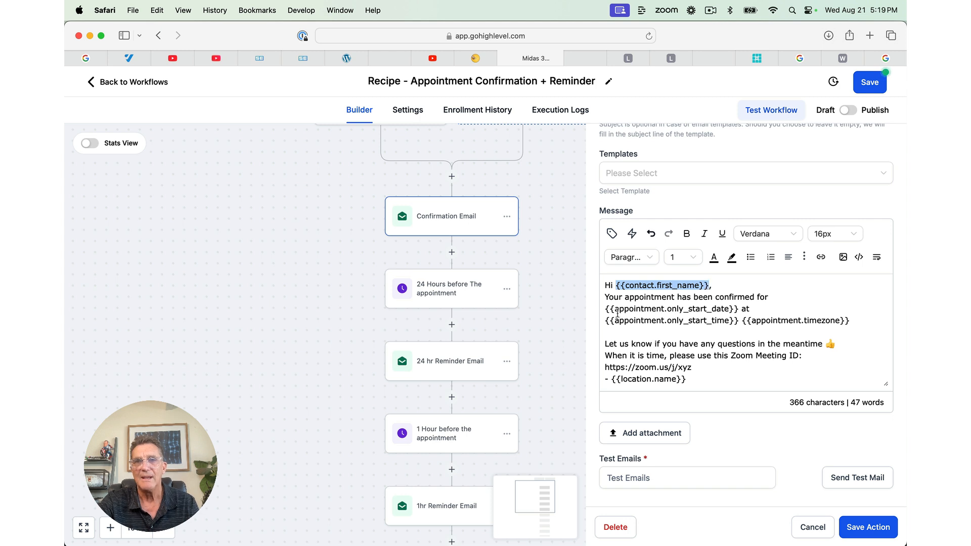
{"action": "left_click_drag", "start_coordinate": [606, 308], "coordinate": [732, 309]}
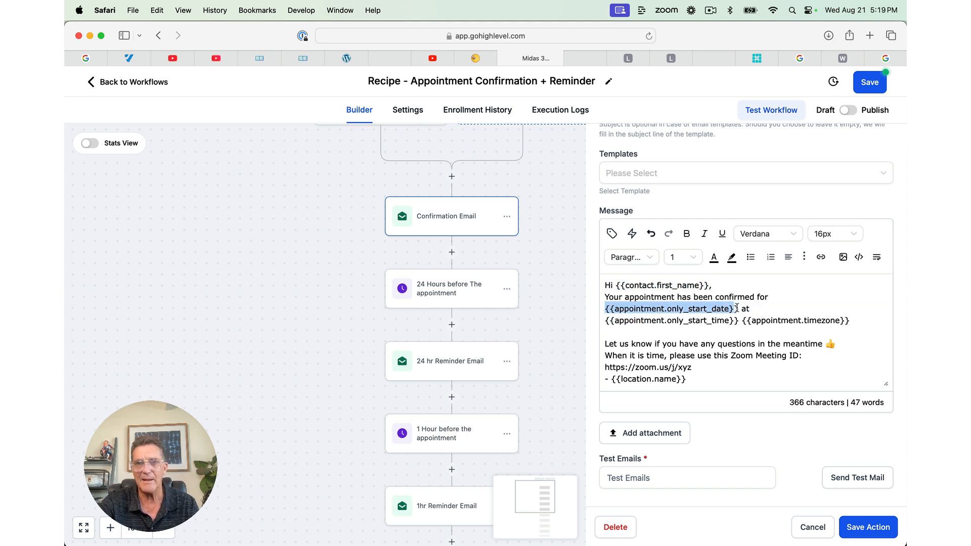
{"action": "left_click_drag", "start_coordinate": [606, 322], "coordinate": [733, 323]}
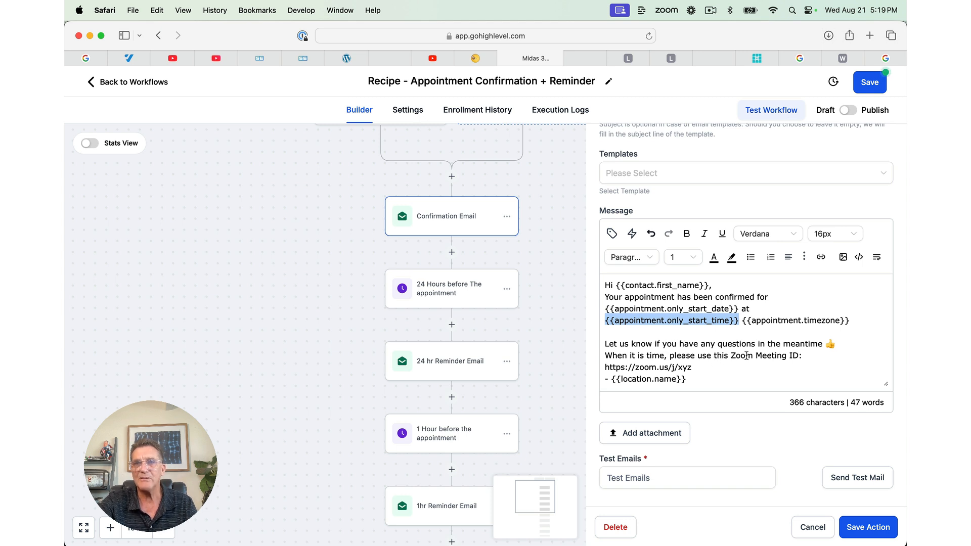
{"action": "scroll", "coordinate": [747, 355], "scroll_direction": "down", "scroll_amount": 3}
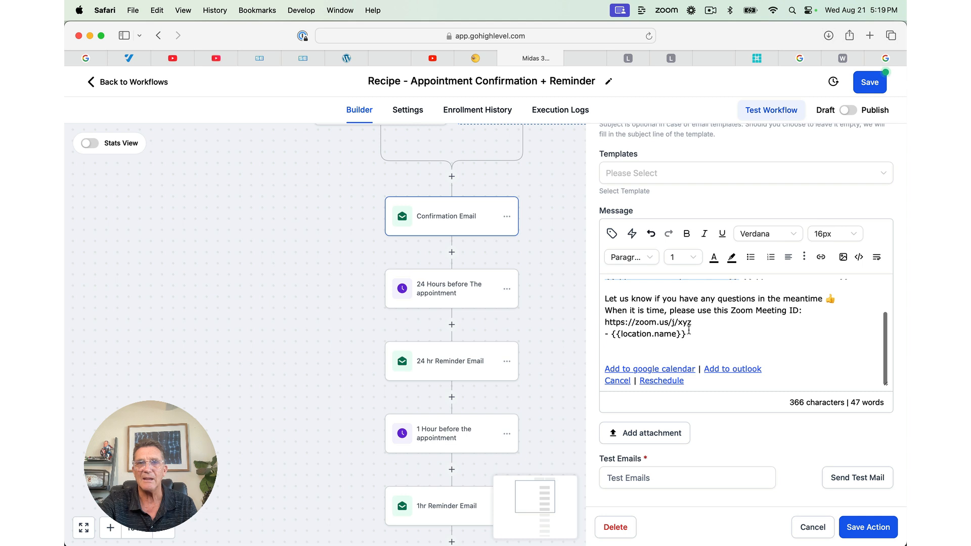
{"action": "left_click_drag", "start_coordinate": [701, 321], "coordinate": [605, 312]}
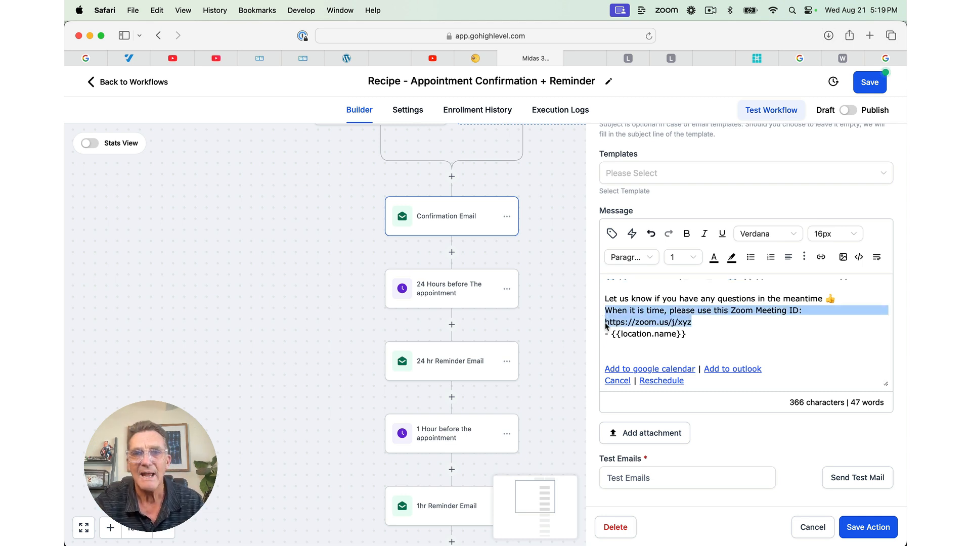
{"action": "left_click", "coordinate": [698, 329]}
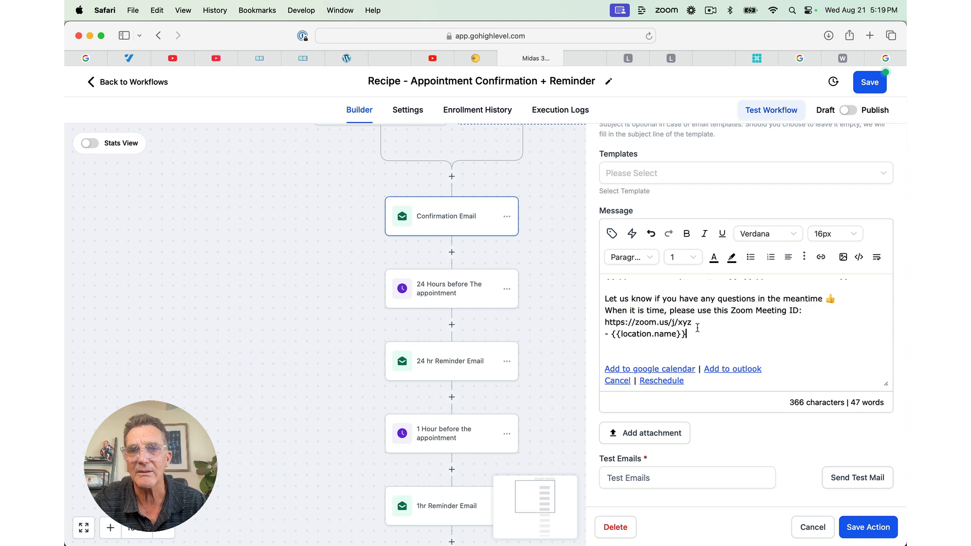
{"action": "left_click_drag", "start_coordinate": [691, 328], "coordinate": [626, 331]}
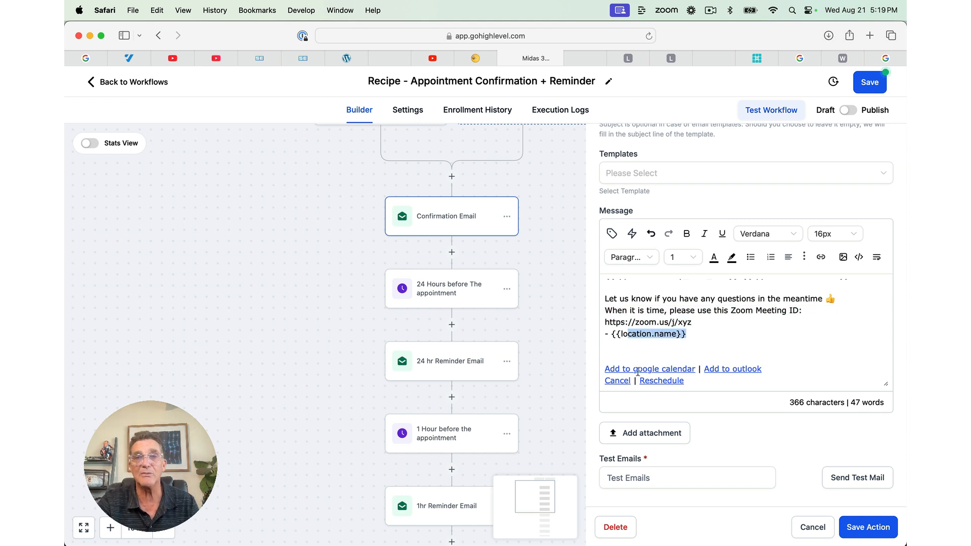
Step: Delete the Zoom Meeting ID lines and the {{location.name}} signature from the confirmation email's message and save the action
{"action": "scroll", "coordinate": [707, 339], "scroll_direction": "up", "scroll_amount": 2}
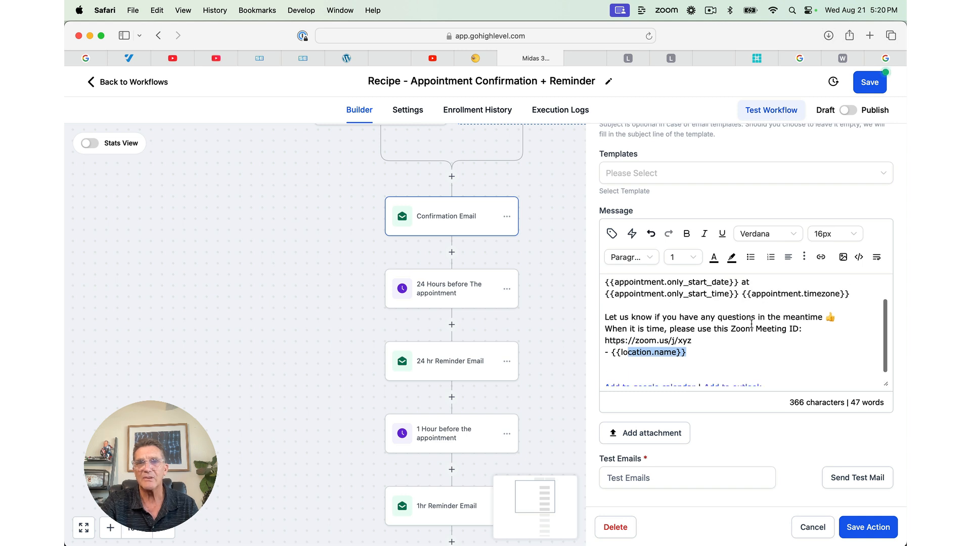
{"action": "left_click", "coordinate": [671, 353]}
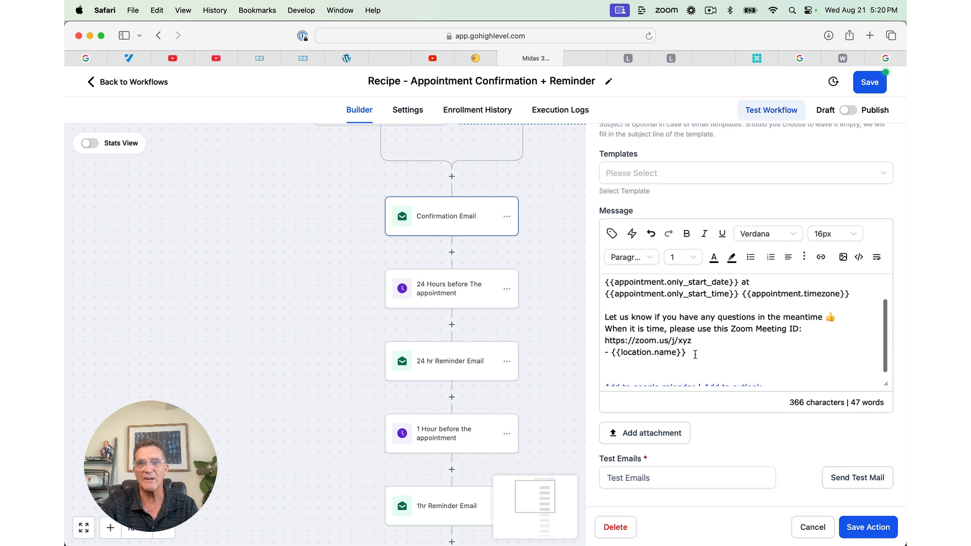
{"action": "left_click_drag", "start_coordinate": [695, 354], "coordinate": [604, 329]}
{"action": "key", "text": "BackSpace"}
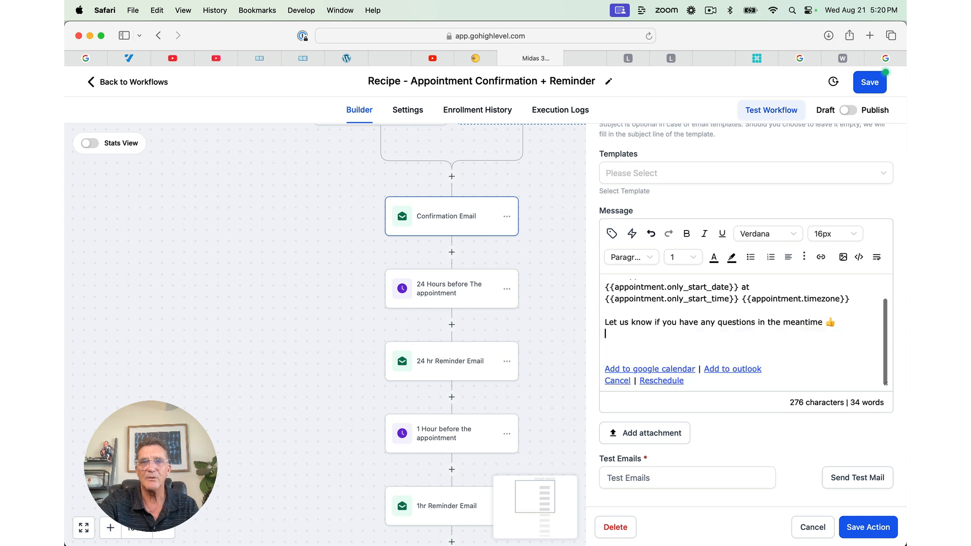
{"action": "key", "text": "BackSpace"}
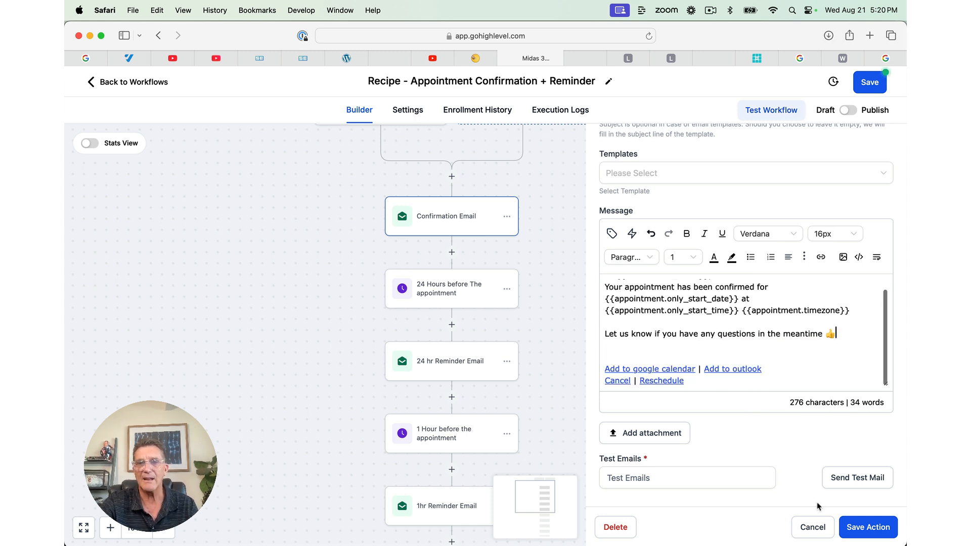
{"action": "left_click", "coordinate": [865, 528]}
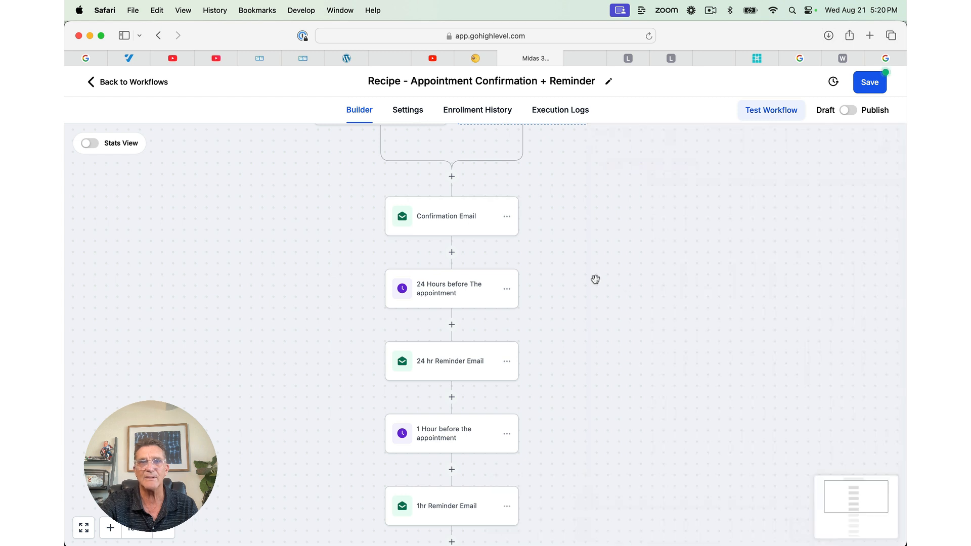
Step: Inspect the timing settings of the "24 Hours before The appointment" wait step and close it without changes
{"action": "scroll", "coordinate": [421, 151], "scroll_direction": "up", "scroll_amount": 2}
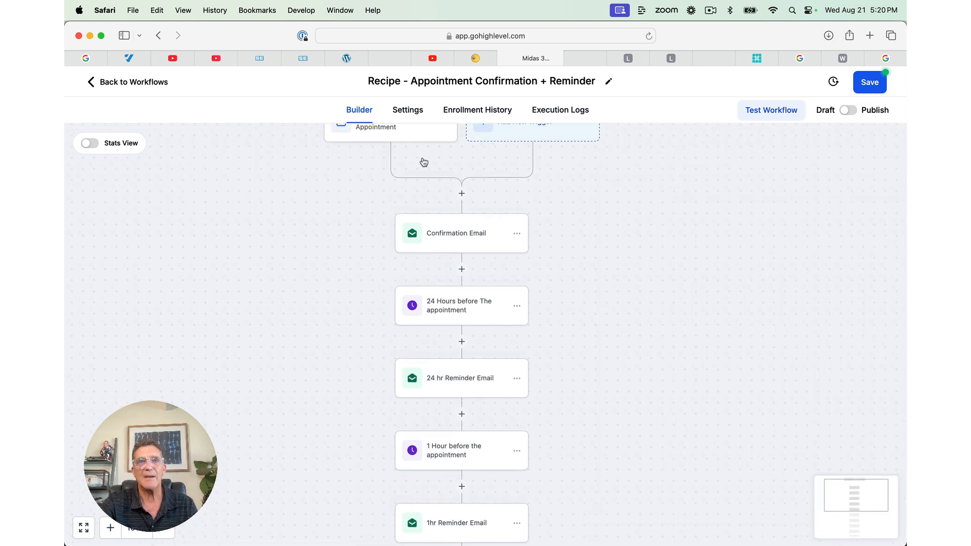
{"action": "scroll", "coordinate": [440, 265], "scroll_direction": "down", "scroll_amount": 2}
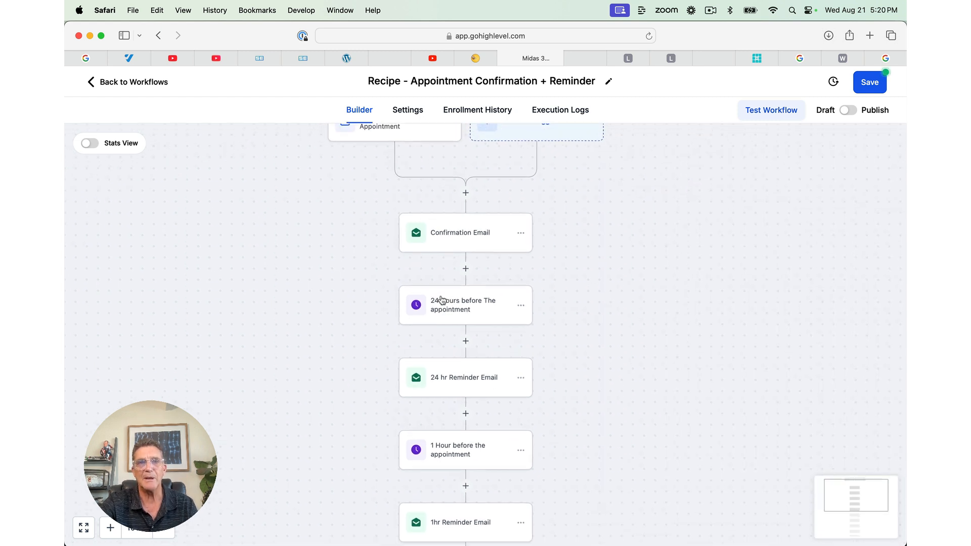
{"action": "left_click", "coordinate": [451, 287]}
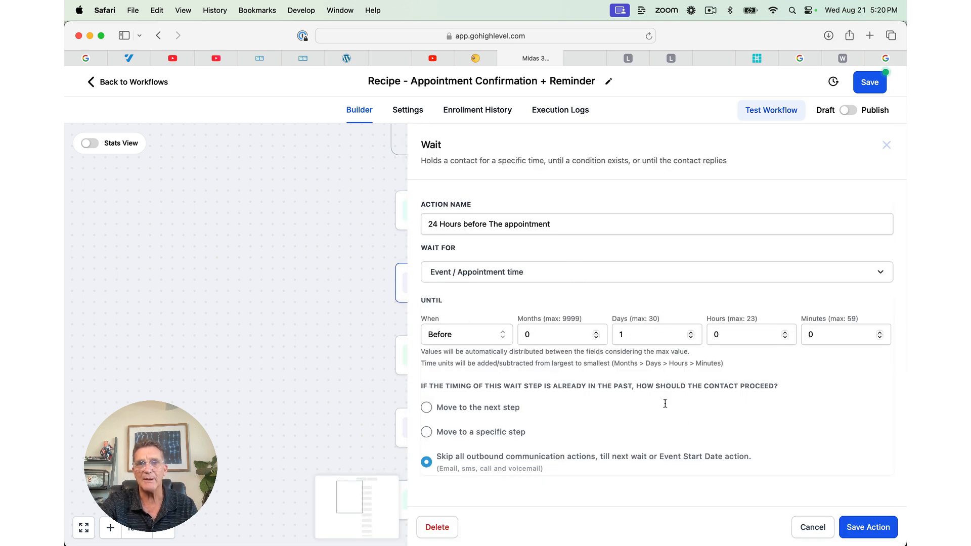
{"action": "left_click", "coordinate": [810, 529]}
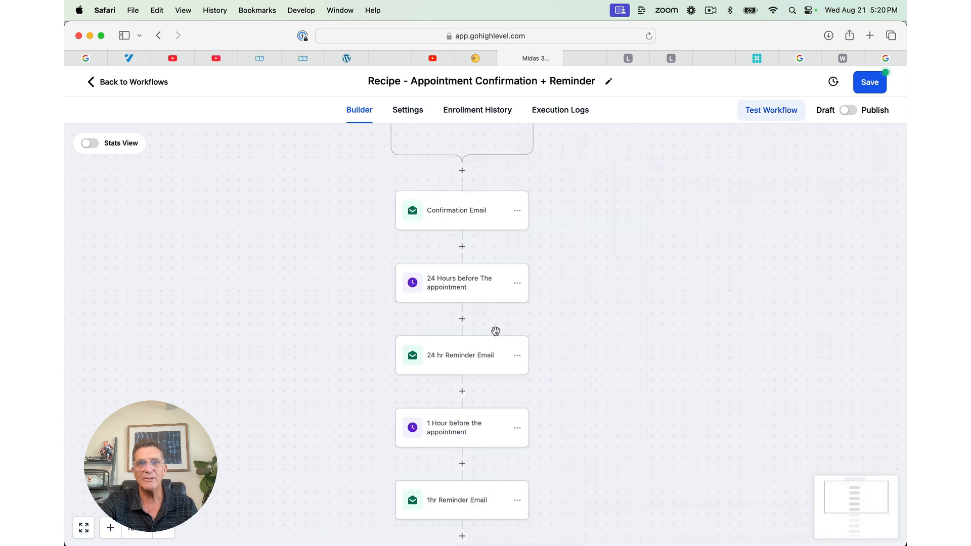
Step: Replace the Zoom meeting lines in the 24 hr Reminder Email with "Looking forward to seeing you there!" and save the action
{"action": "left_click", "coordinate": [460, 356]}
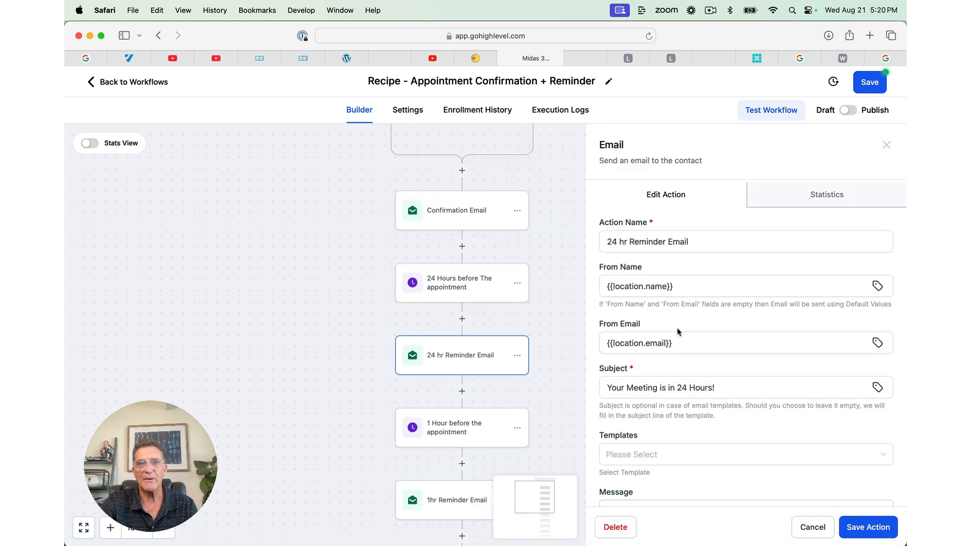
{"action": "scroll", "coordinate": [678, 331], "scroll_direction": "down", "scroll_amount": 3}
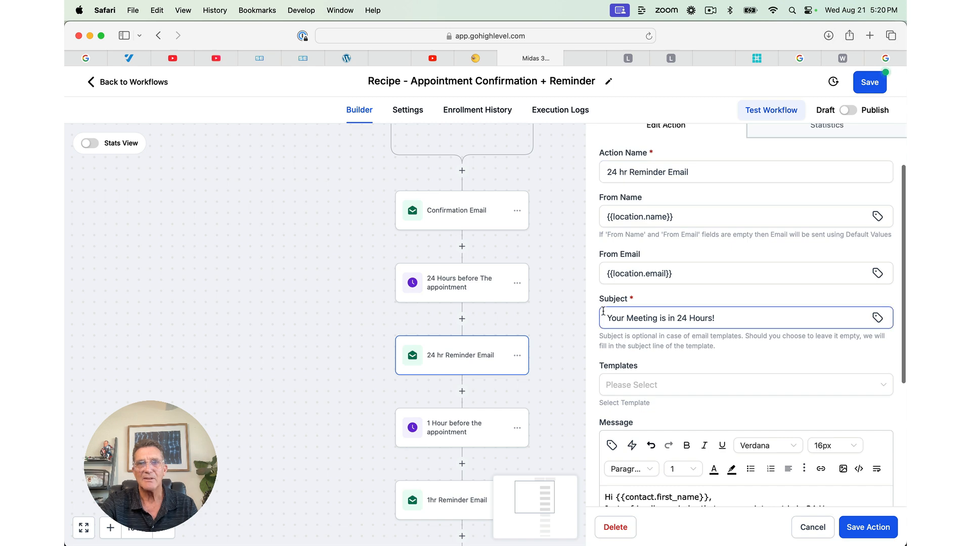
{"action": "scroll", "coordinate": [657, 320], "scroll_direction": "down", "scroll_amount": 5}
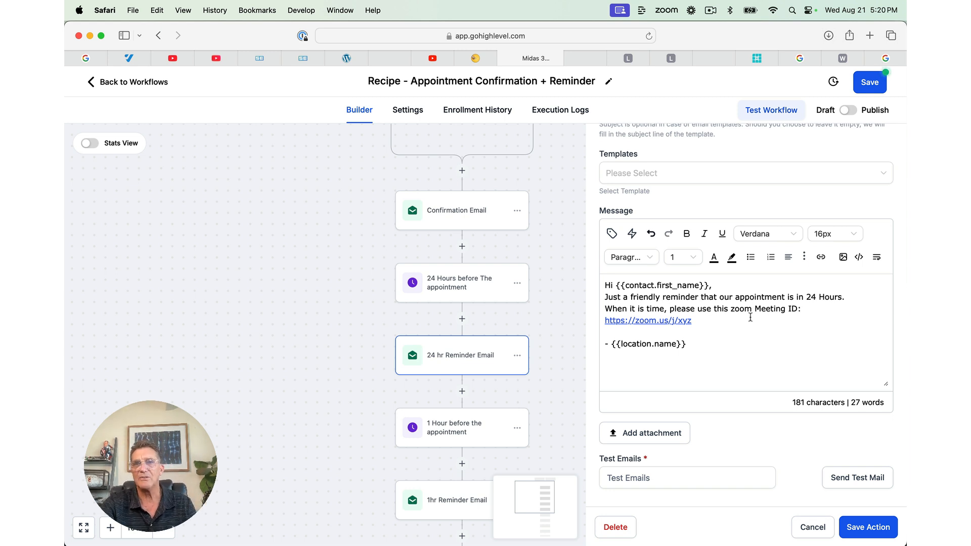
{"action": "left_click_drag", "start_coordinate": [738, 323], "coordinate": [606, 309]}
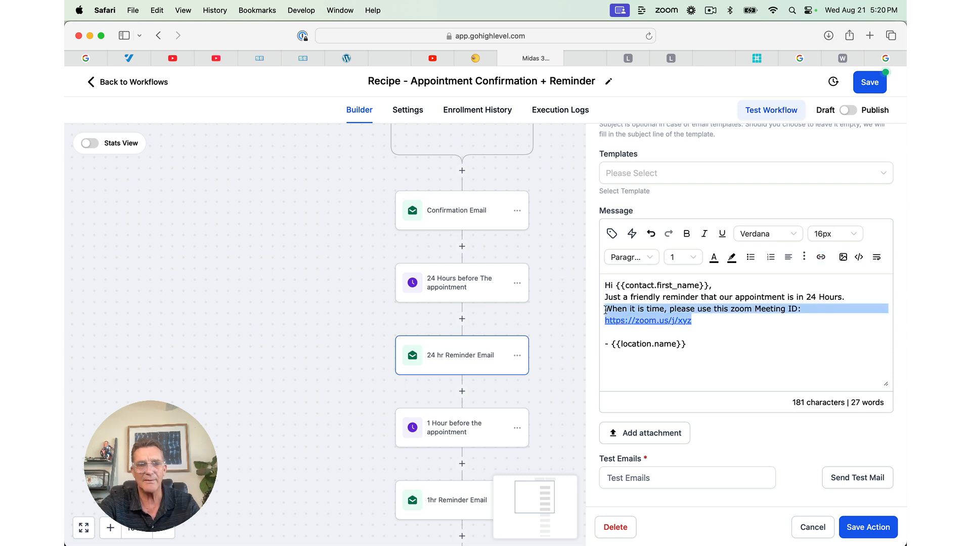
{"action": "type", "text": "Looki"}
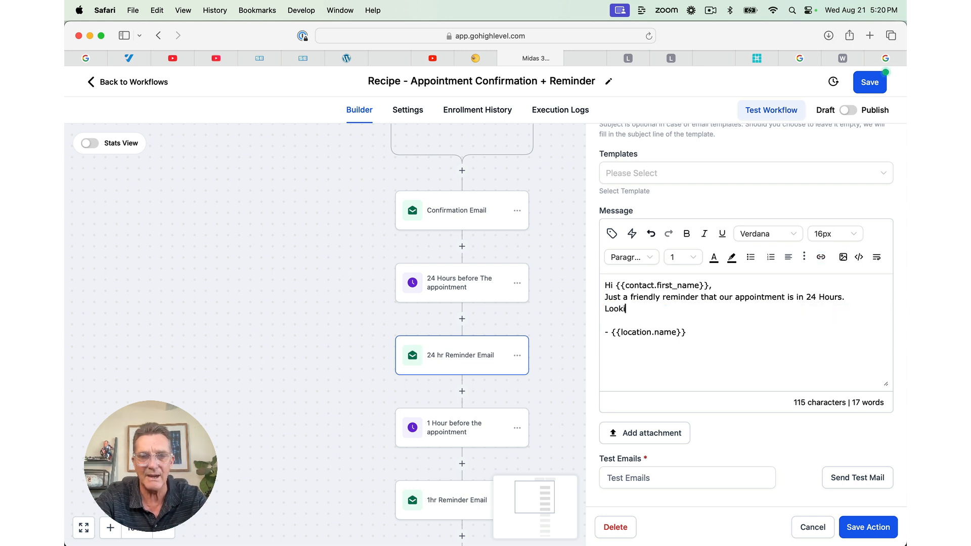
{"action": "type", "text": "ng forward "}
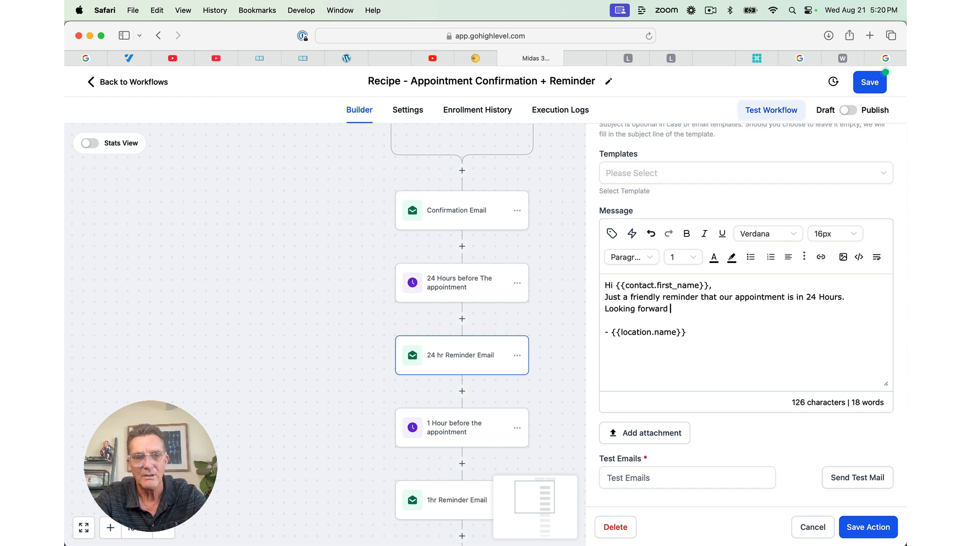
{"action": "type", "text": "to seeing you"}
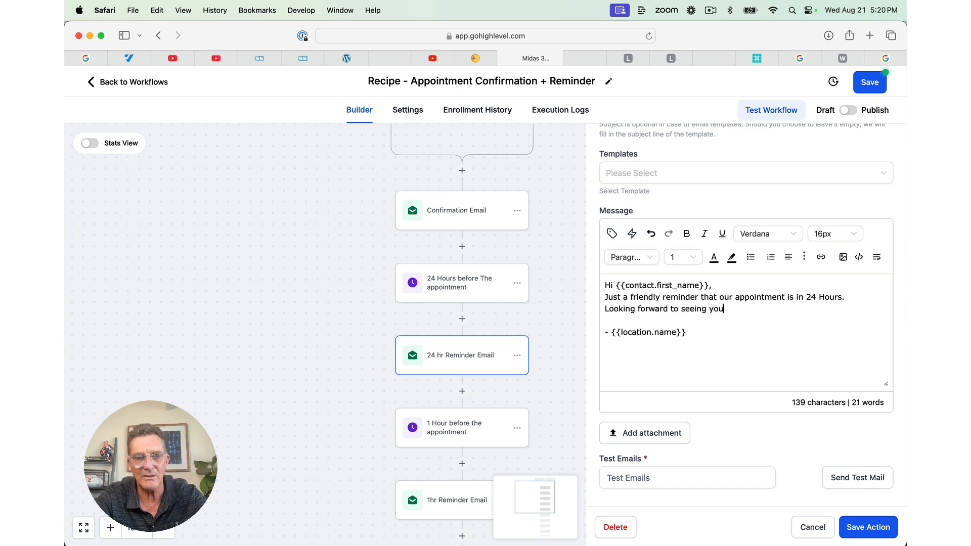
{"action": "type", "text": " there!"}
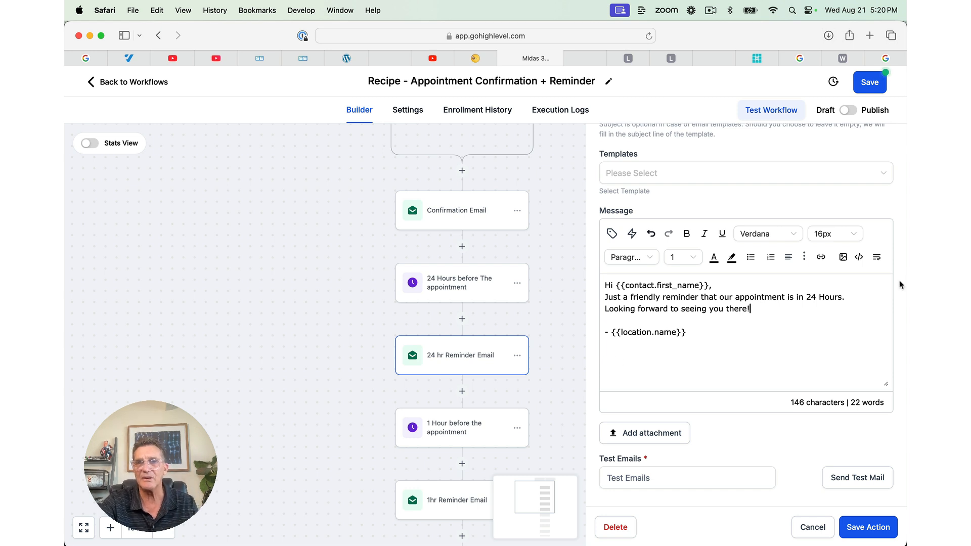
{"action": "left_click", "coordinate": [850, 527]}
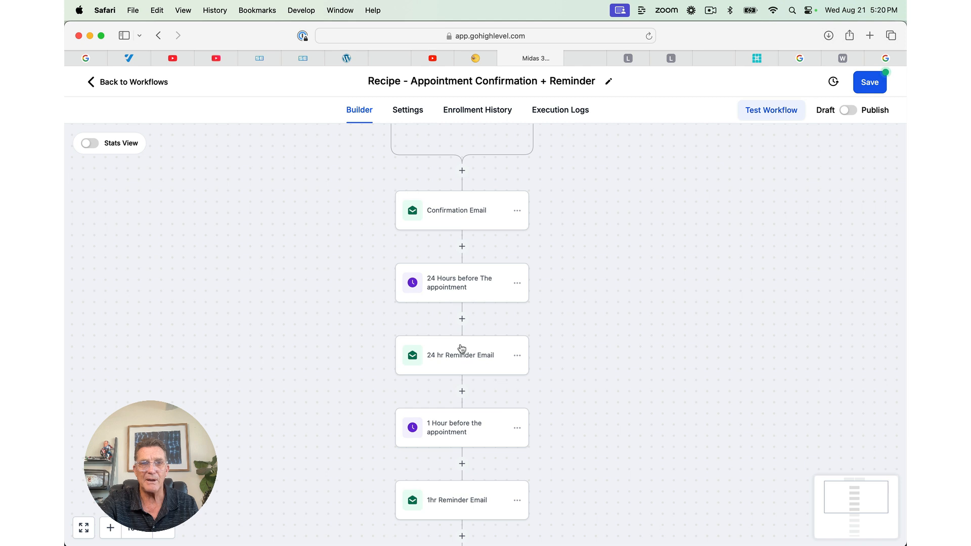
Step: Inspect the timing settings of the "1 Hour before the appointment" wait step and close it without changes
{"action": "scroll", "coordinate": [462, 348], "scroll_direction": "down", "scroll_amount": 5}
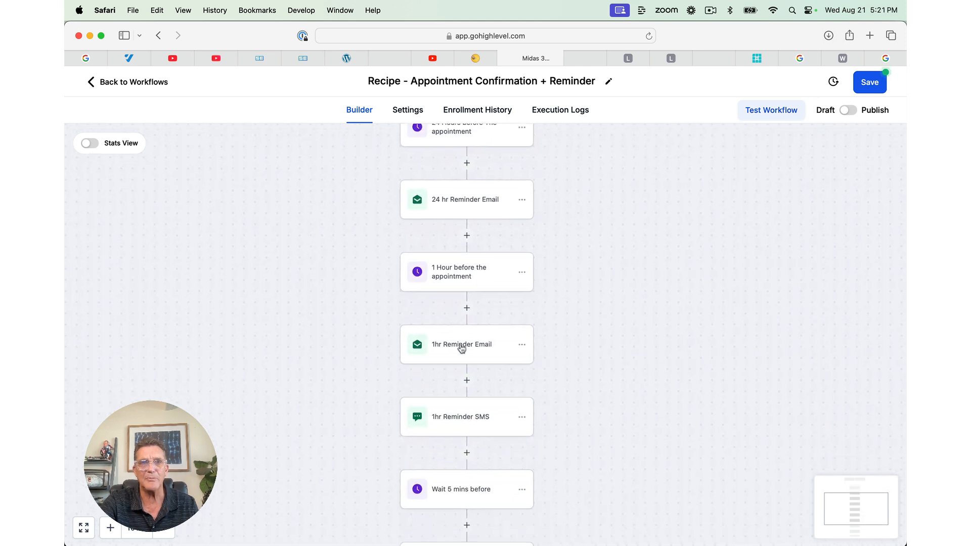
{"action": "scroll", "coordinate": [462, 348], "scroll_direction": "down", "scroll_amount": 2}
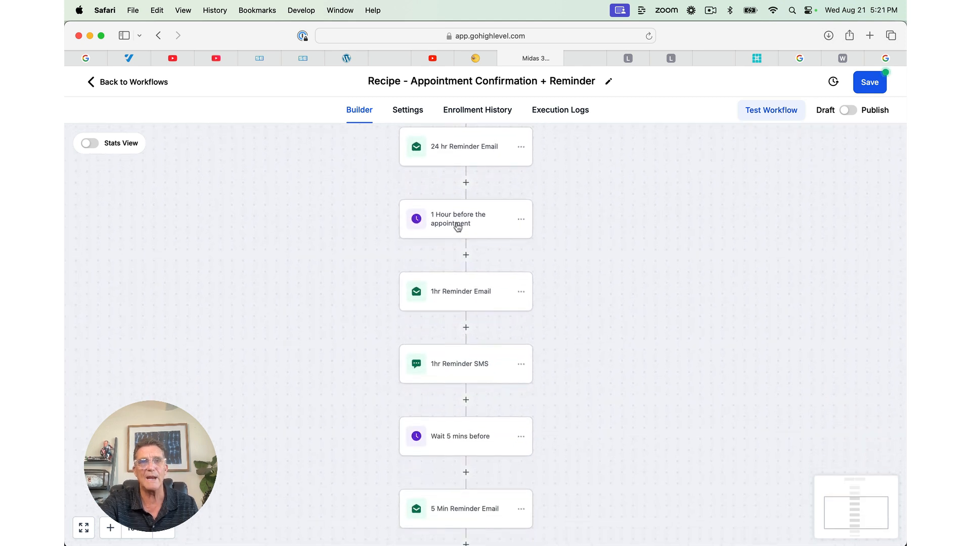
{"action": "left_click", "coordinate": [458, 226]}
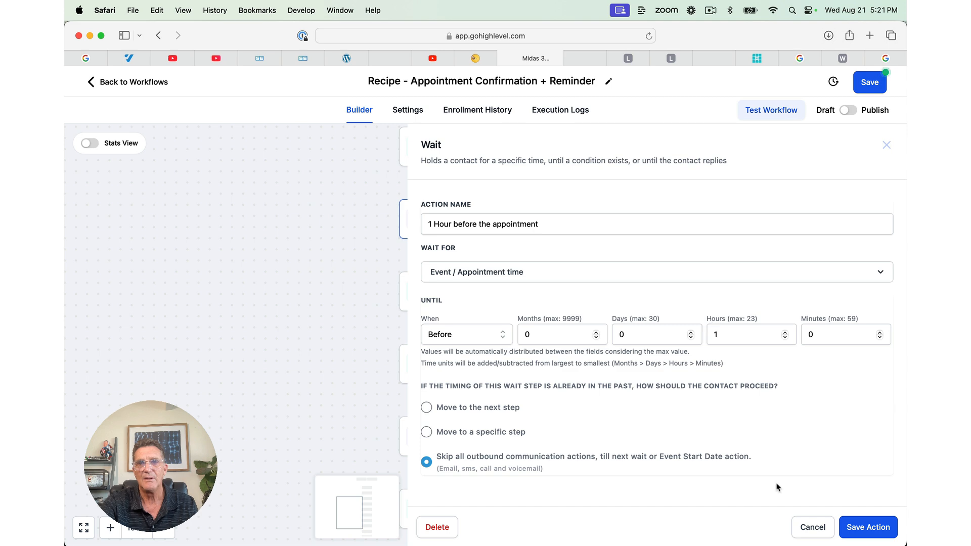
{"action": "left_click", "coordinate": [806, 528]}
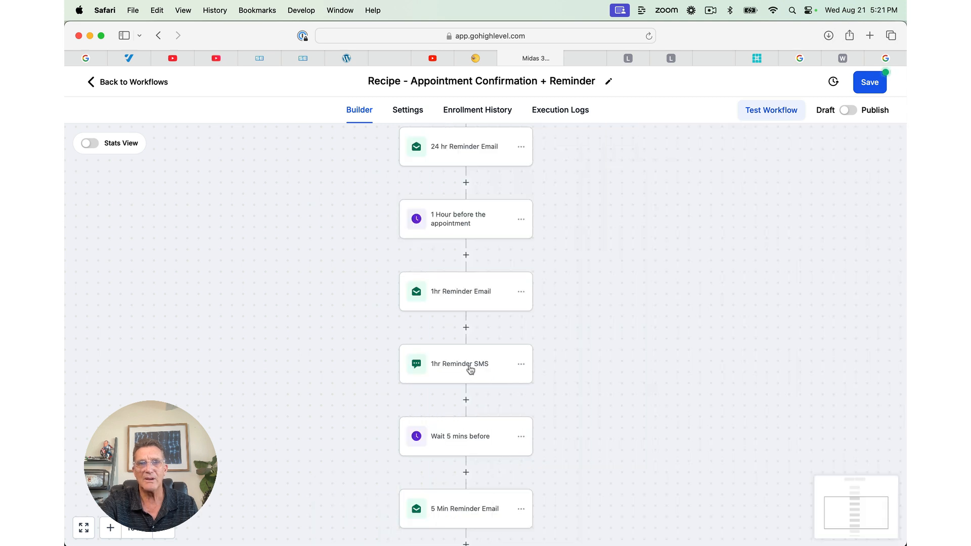
Step: Review the subject and message of the 1hr Reminder Email and the message text of the 1hr Reminder SMS
{"action": "left_click", "coordinate": [462, 297]}
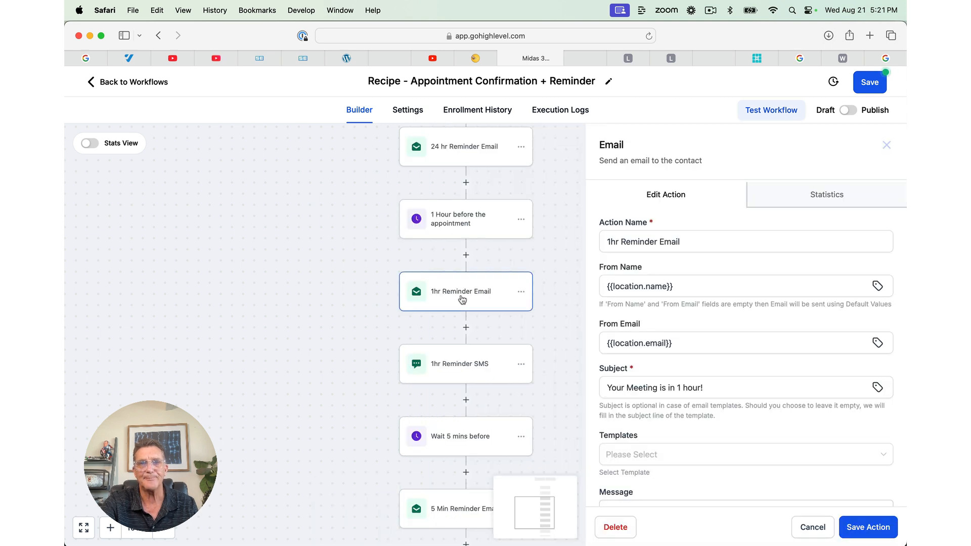
{"action": "scroll", "coordinate": [628, 307], "scroll_direction": "down", "scroll_amount": 5}
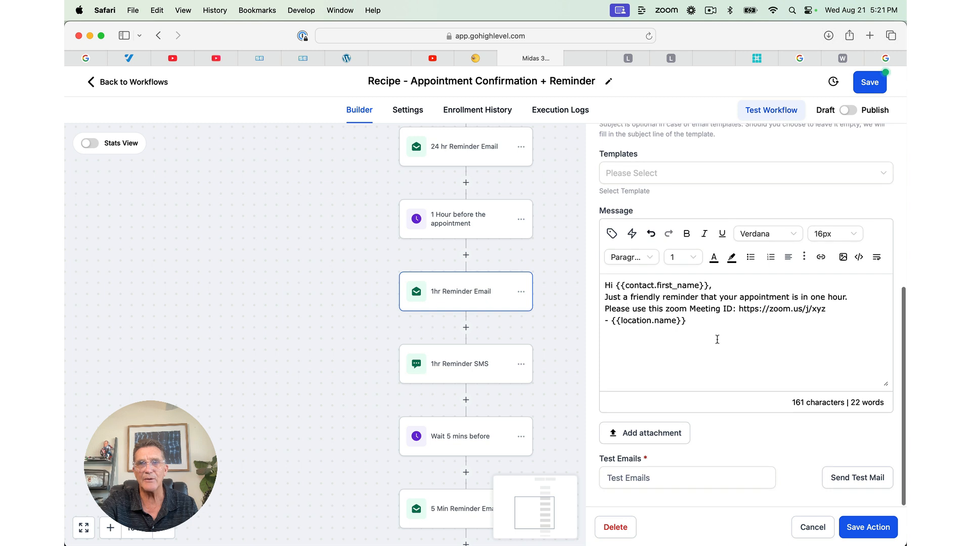
{"action": "scroll", "coordinate": [693, 336], "scroll_direction": "up", "scroll_amount": 5}
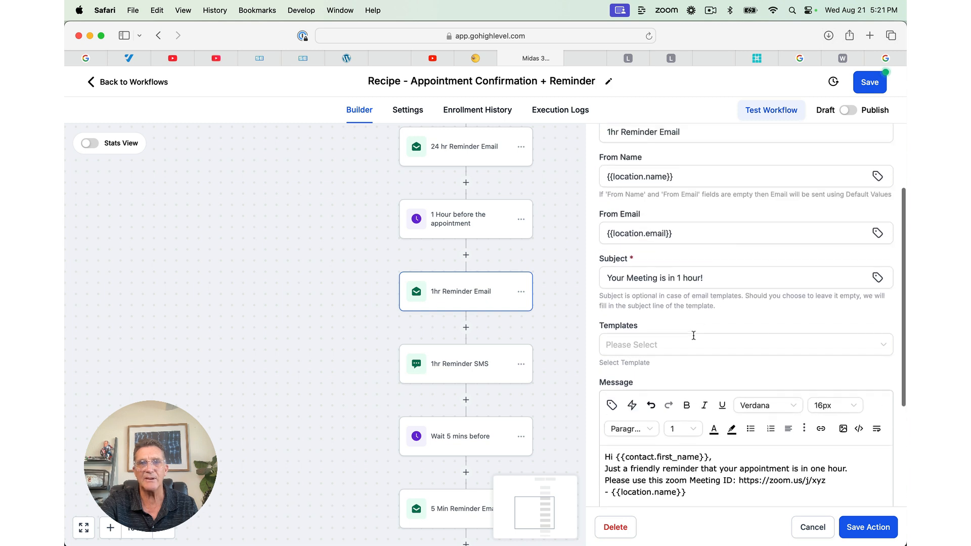
{"action": "left_click", "coordinate": [460, 367]}
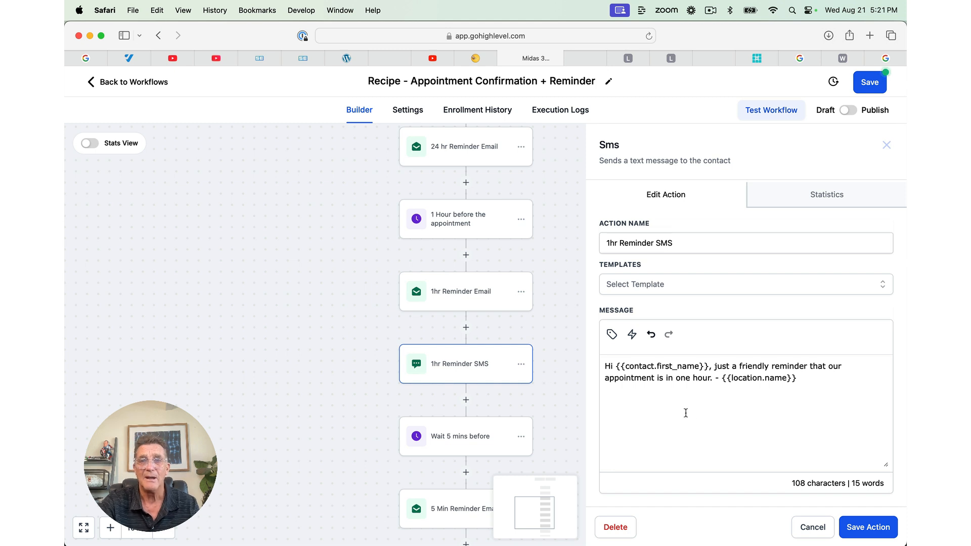
{"action": "left_click", "coordinate": [567, 406]}
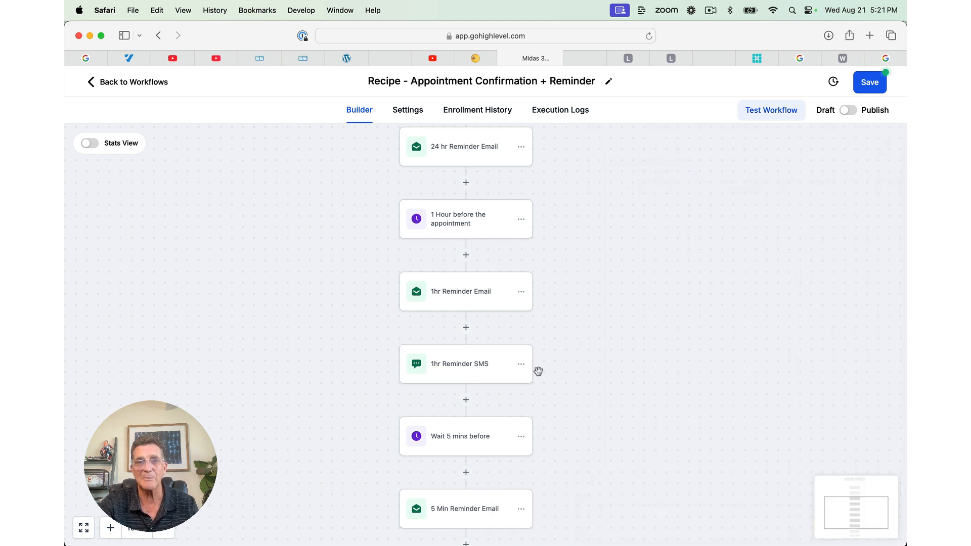
Step: Switch the Appointment Confirmation + Reminder workflow from draft to published and save it
{"action": "scroll", "coordinate": [526, 381], "scroll_direction": "down", "scroll_amount": 5}
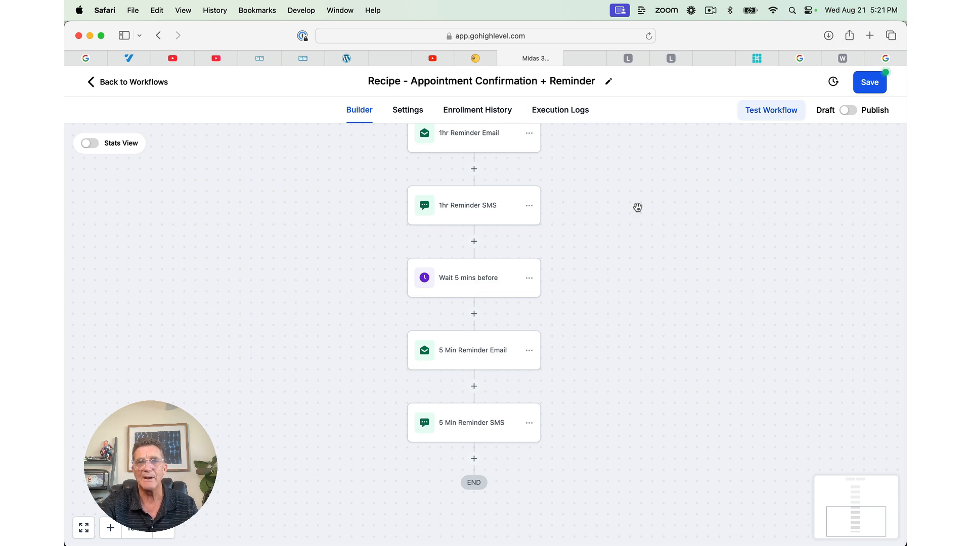
{"action": "scroll", "coordinate": [546, 253], "scroll_direction": "up", "scroll_amount": 5}
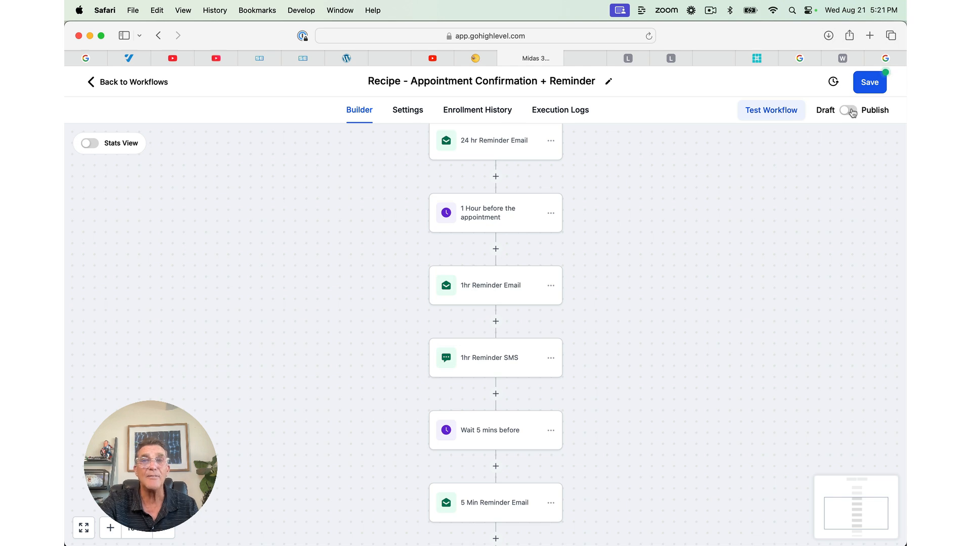
{"action": "left_click", "coordinate": [849, 111]}
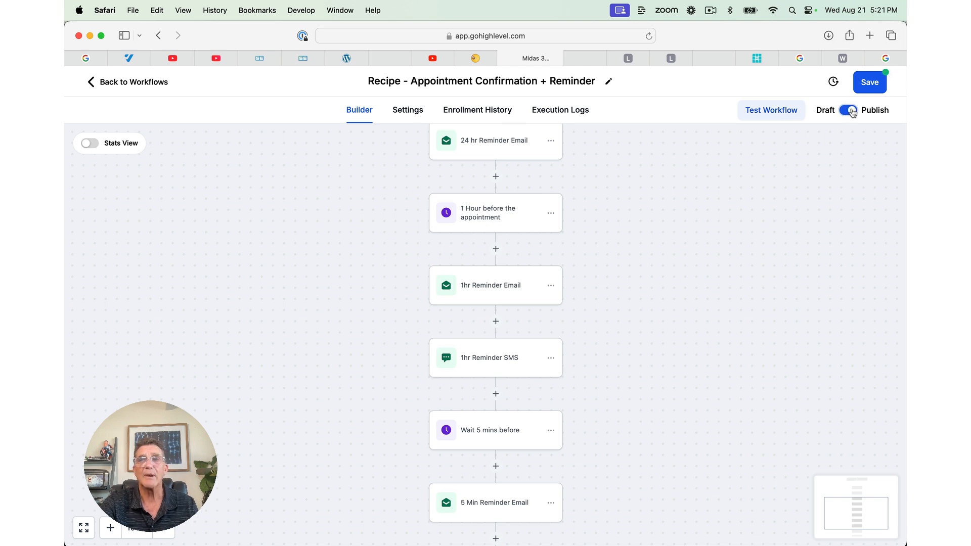
{"action": "left_click", "coordinate": [875, 83]}
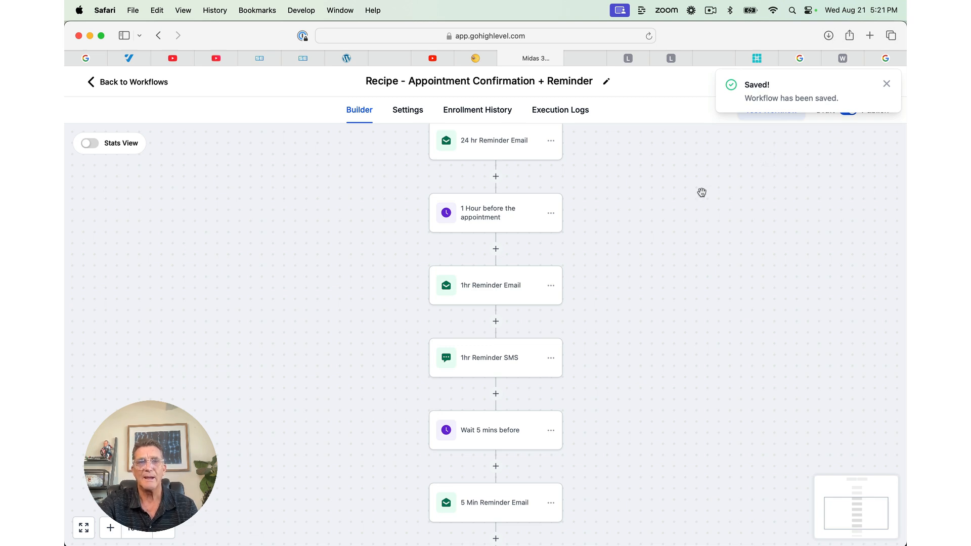
Step: Add a Wait action named "Wait 1 Day" after the 5 Min Reminder SMS, with a time delay of 1 day, and save the action
{"action": "scroll", "coordinate": [700, 202], "scroll_direction": "down", "scroll_amount": 2}
{"action": "scroll", "coordinate": [701, 204], "scroll_direction": "up", "scroll_amount": 3}
{"action": "scroll", "coordinate": [700, 204], "scroll_direction": "up", "scroll_amount": 4}
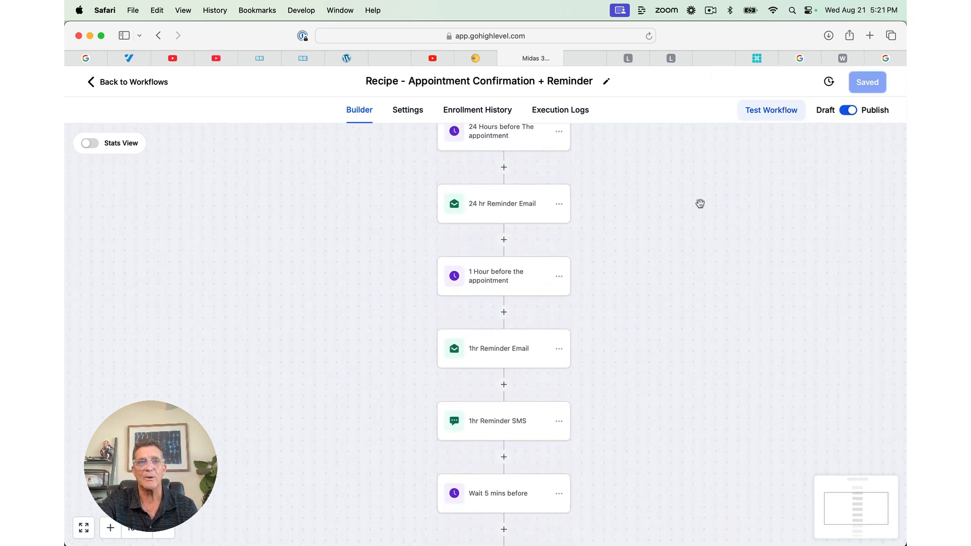
{"action": "scroll", "coordinate": [642, 186], "scroll_direction": "down", "scroll_amount": 8}
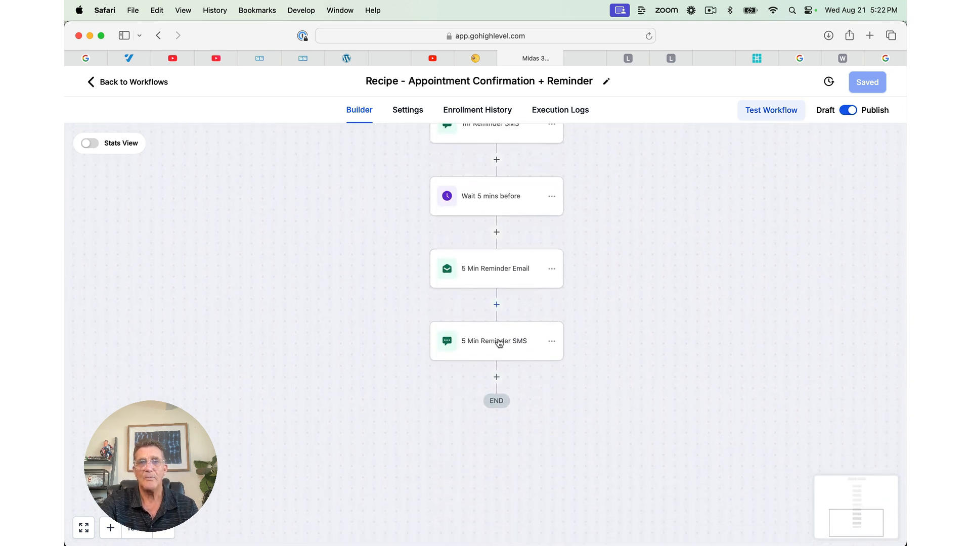
{"action": "left_click", "coordinate": [497, 378]}
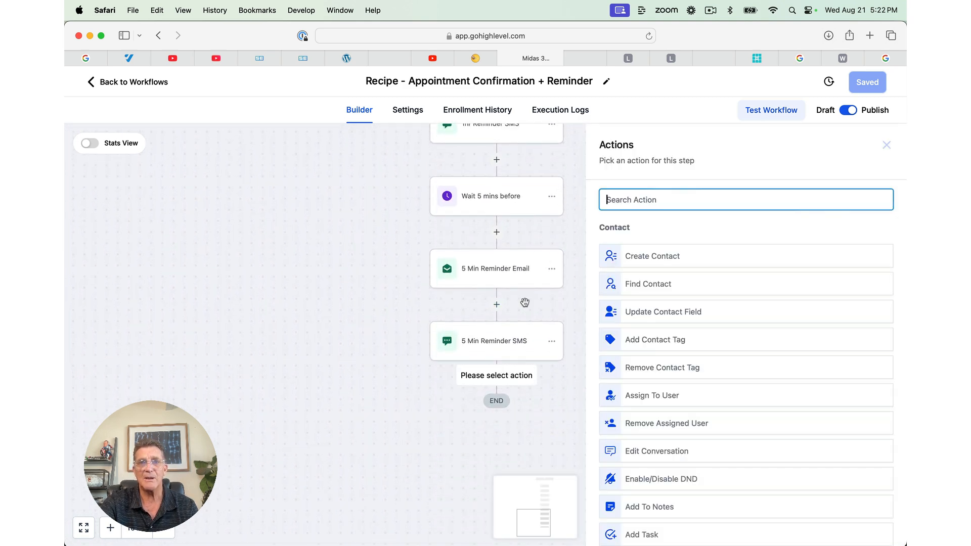
{"action": "type", "text": "delay"}
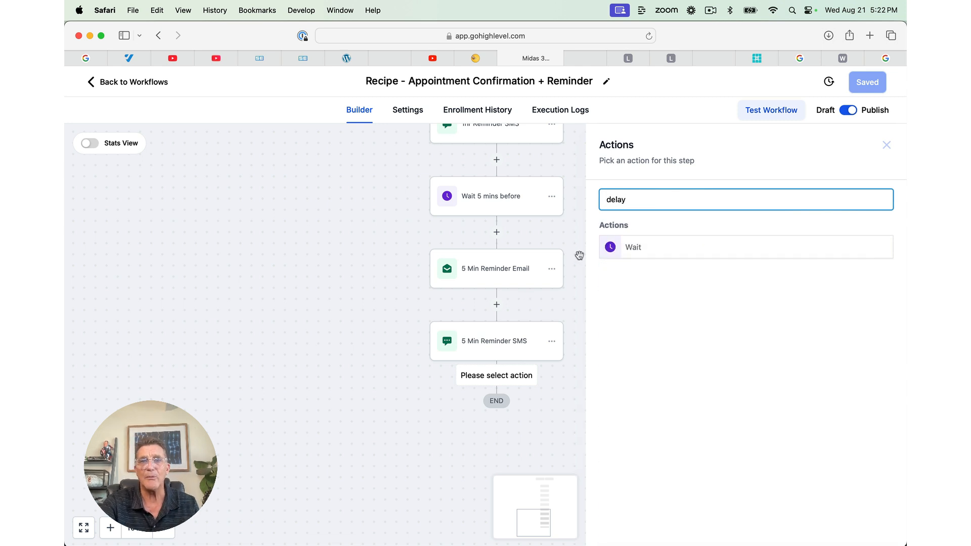
{"action": "left_click", "coordinate": [627, 248]}
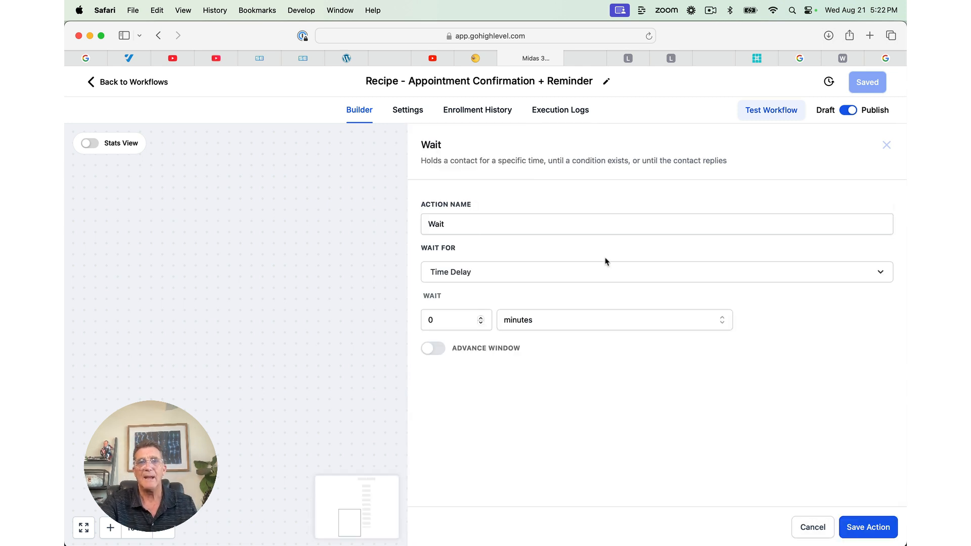
{"action": "left_click", "coordinate": [480, 320]}
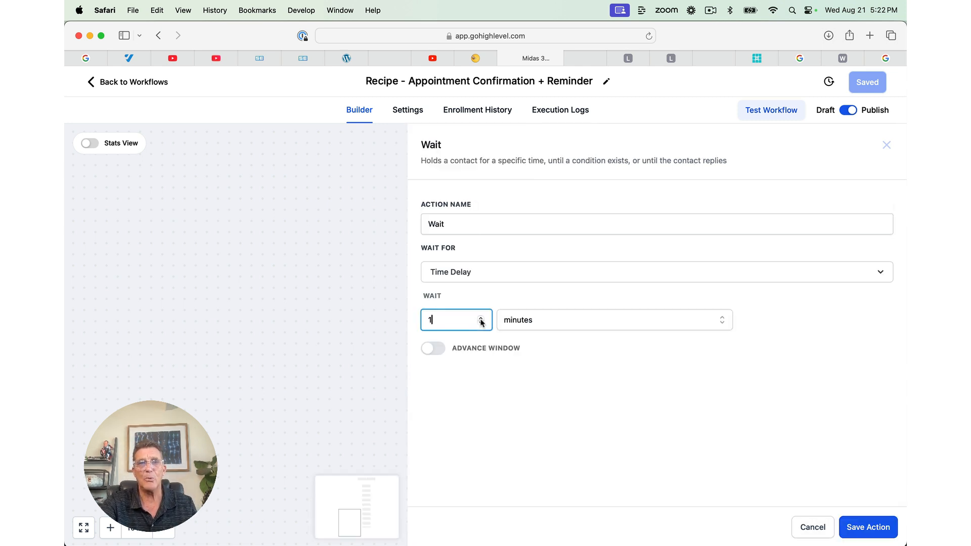
{"action": "left_click", "coordinate": [511, 322]}
{"action": "left_click", "coordinate": [511, 386]}
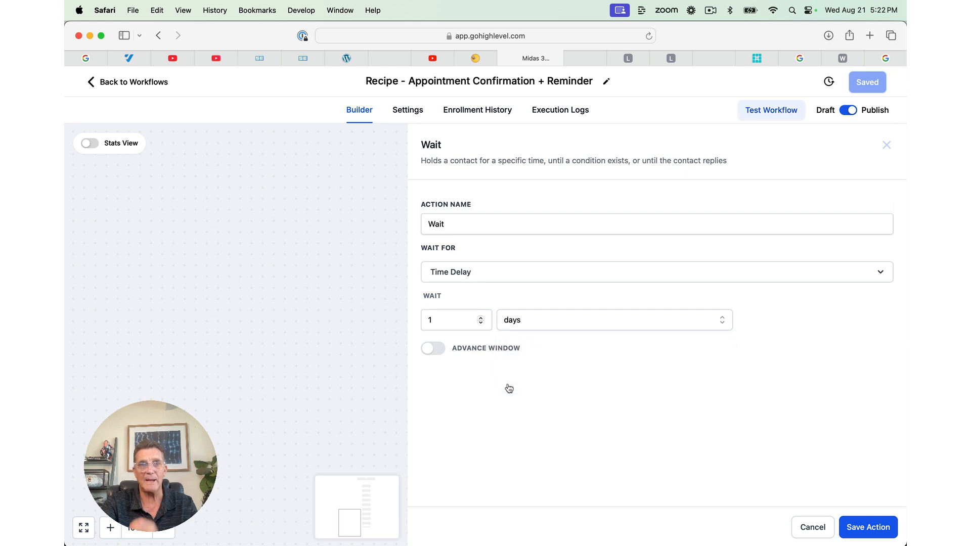
{"action": "left_click", "coordinate": [459, 221]}
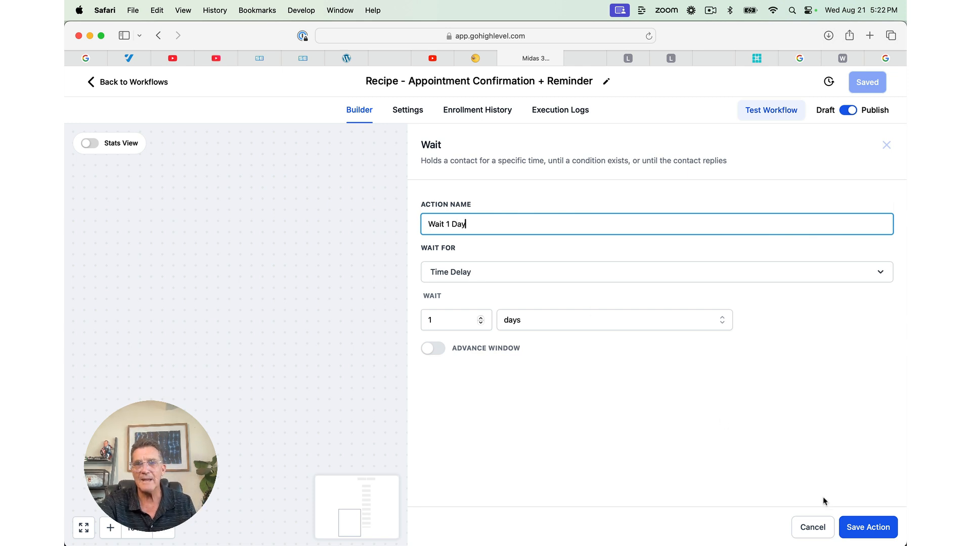
{"action": "left_click", "coordinate": [866, 527]}
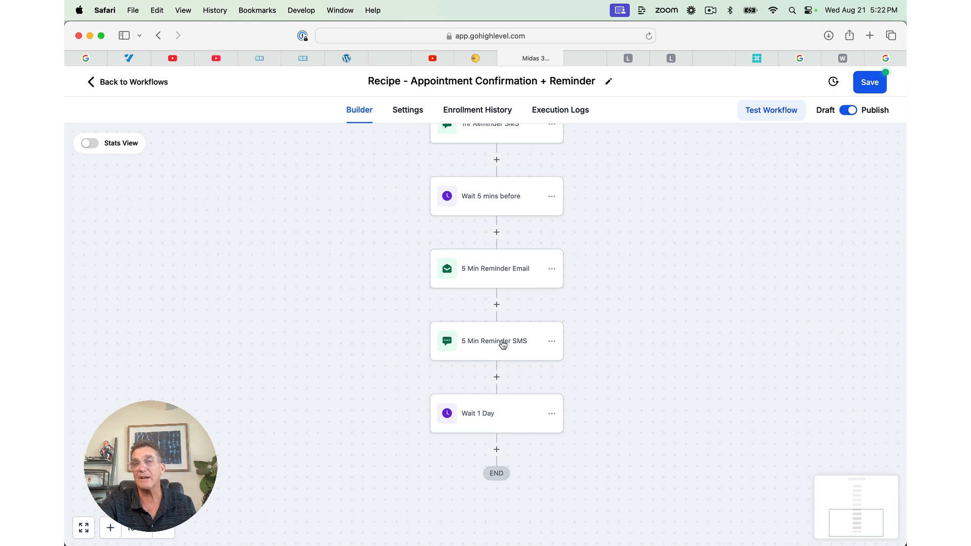
Step: Set the time delay of the "Wait 1 Day" step to 15 days, then save the workflow and the action
{"action": "scroll", "coordinate": [503, 344], "scroll_direction": "down", "scroll_amount": 2}
{"action": "scroll", "coordinate": [503, 344], "scroll_direction": "down", "scroll_amount": 4}
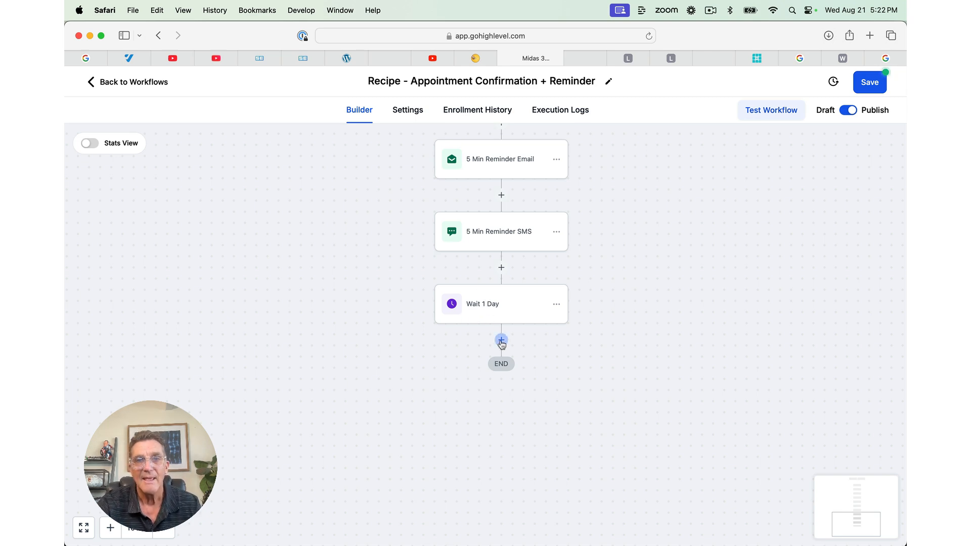
{"action": "left_click", "coordinate": [501, 341]}
{"action": "left_click", "coordinate": [498, 311]}
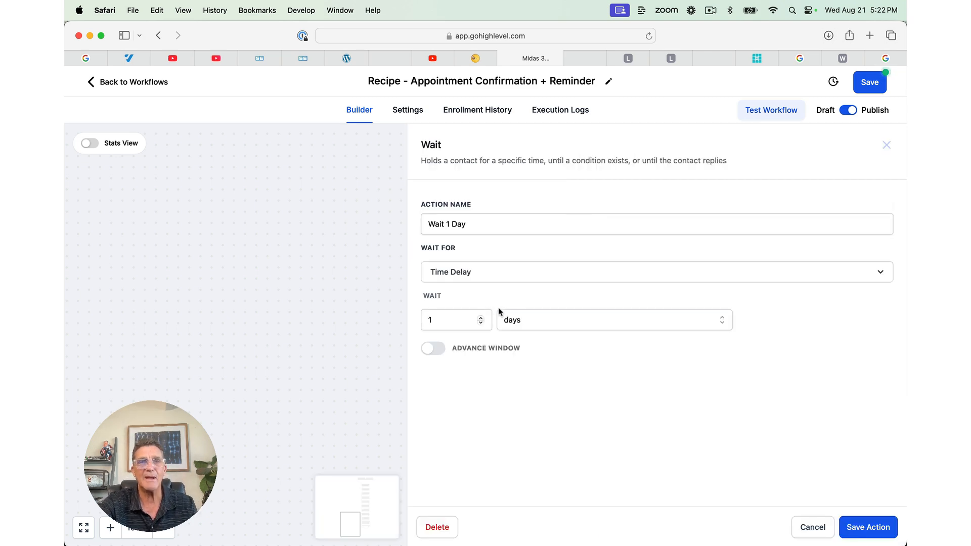
{"action": "double_click", "coordinate": [457, 319]}
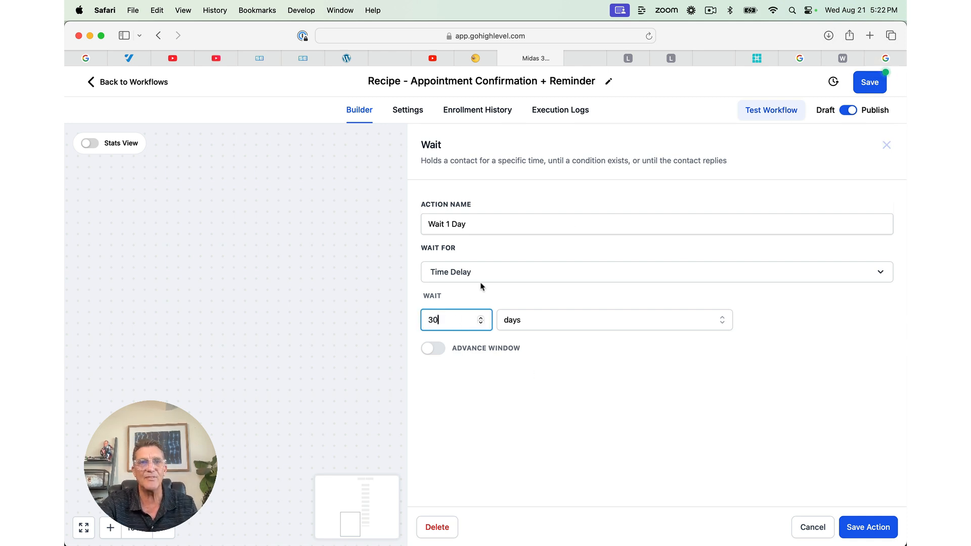
{"action": "left_click_drag", "start_coordinate": [441, 315], "coordinate": [414, 317]}
{"action": "type", "text": "15"}
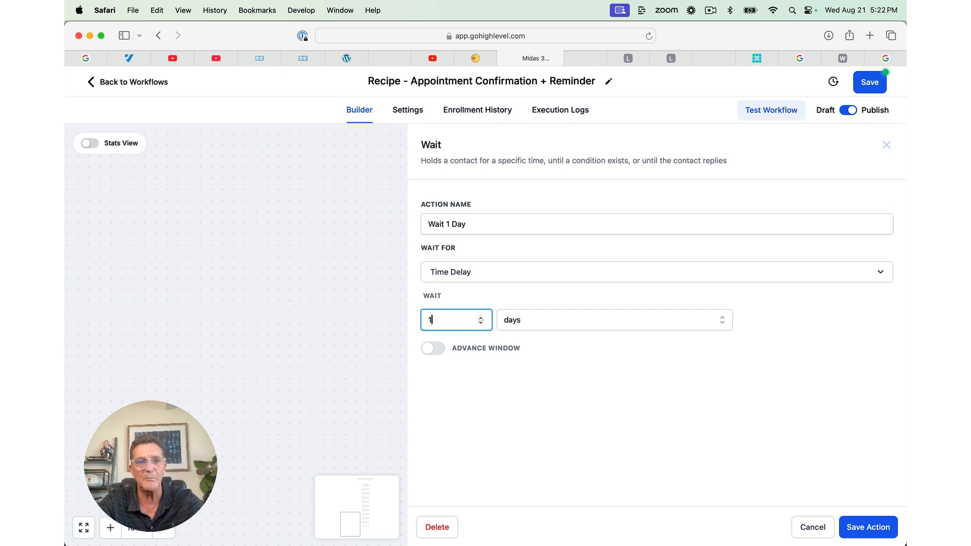
{"action": "left_click", "coordinate": [884, 81]}
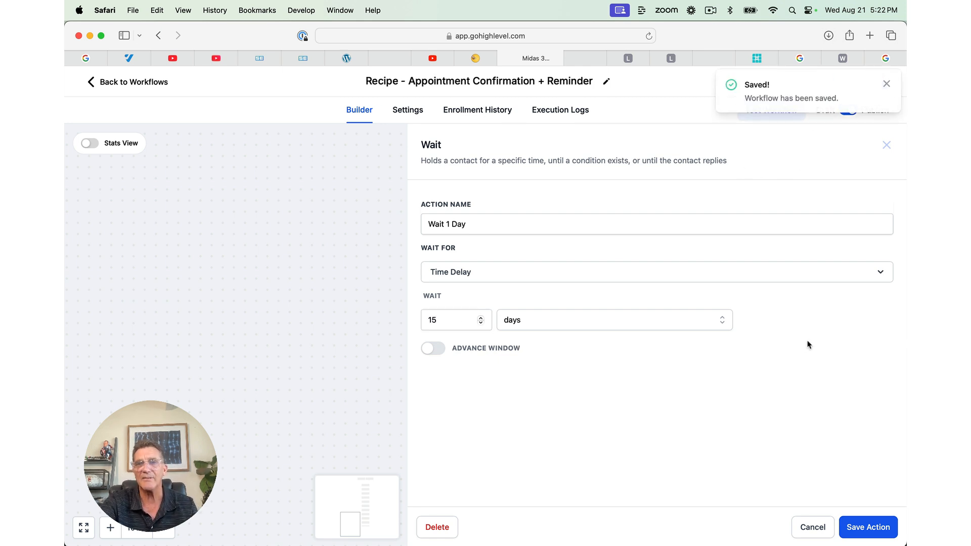
{"action": "left_click", "coordinate": [848, 527]}
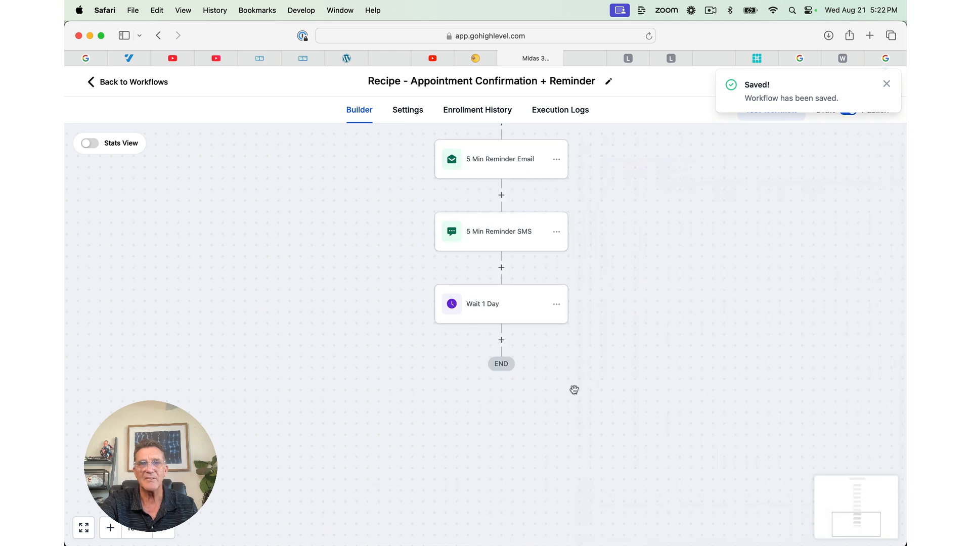
Step: Try to rename the last wait step to "Wait 15 Days" by saving only the workflow, then close the step
{"action": "left_click", "coordinate": [497, 308]}
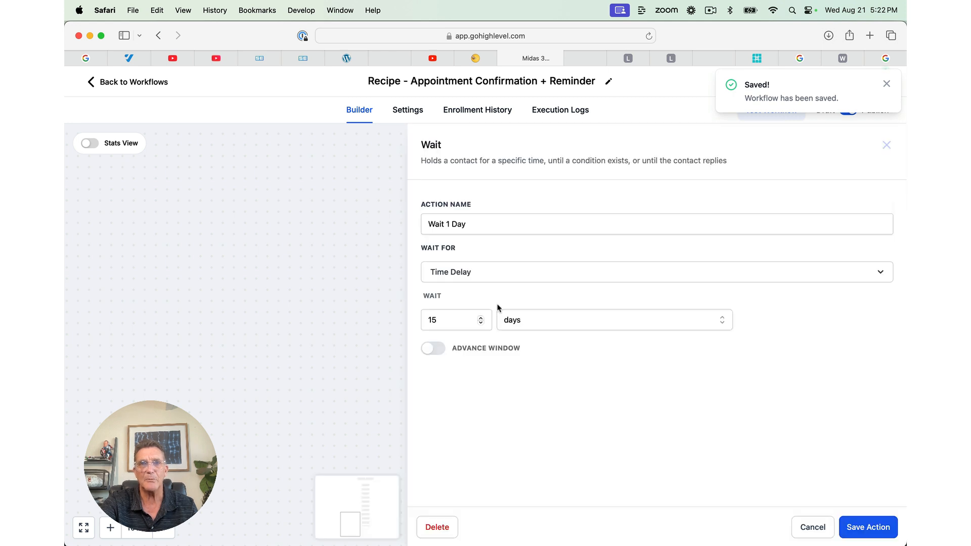
{"action": "left_click", "coordinate": [449, 224]}
{"action": "type", "text": "5 Day"}
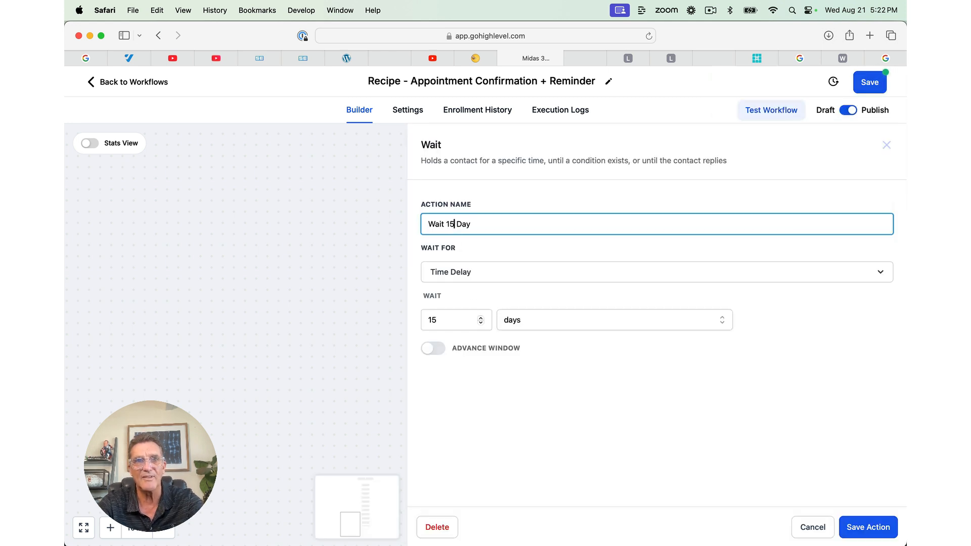
{"action": "type", "text": "s"}
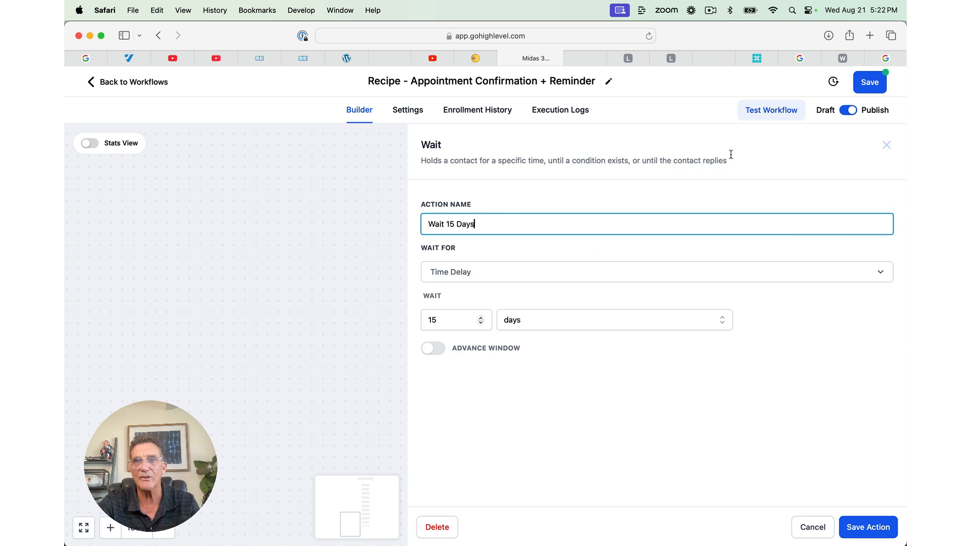
{"action": "left_click", "coordinate": [863, 83]}
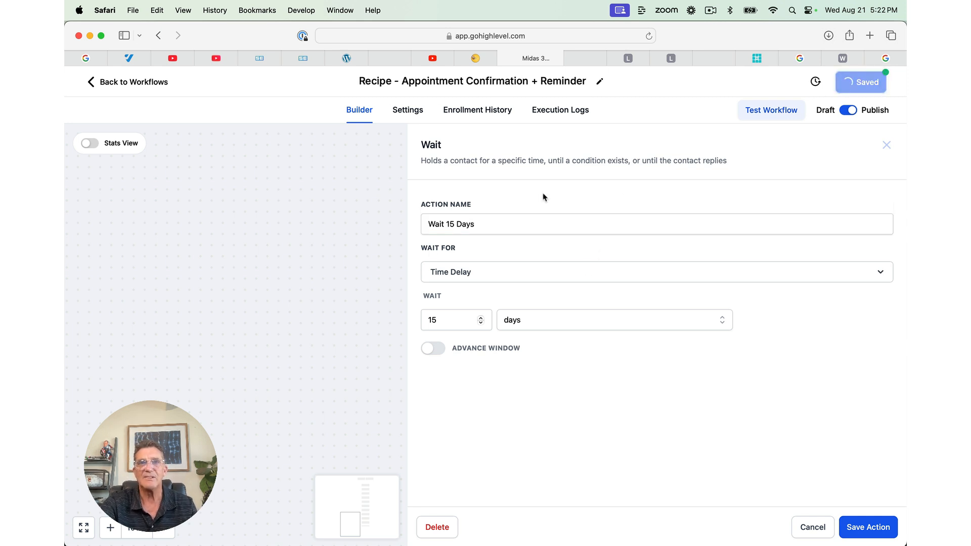
{"action": "left_click", "coordinate": [813, 527]}
Step: Rename the "Wait 1 Day" step as "Wait 15 Days" and save the action itself
{"action": "left_click", "coordinate": [492, 305]}
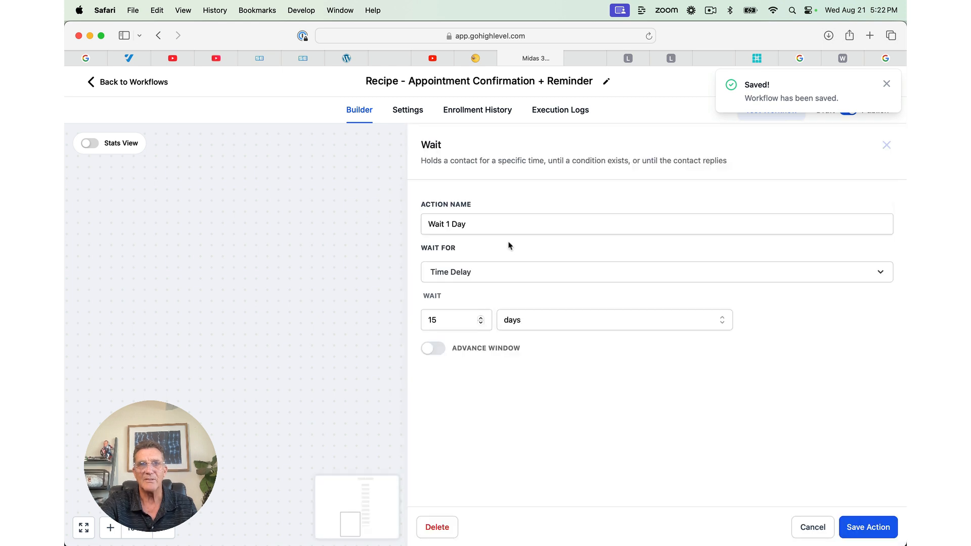
{"action": "left_click", "coordinate": [455, 221]}
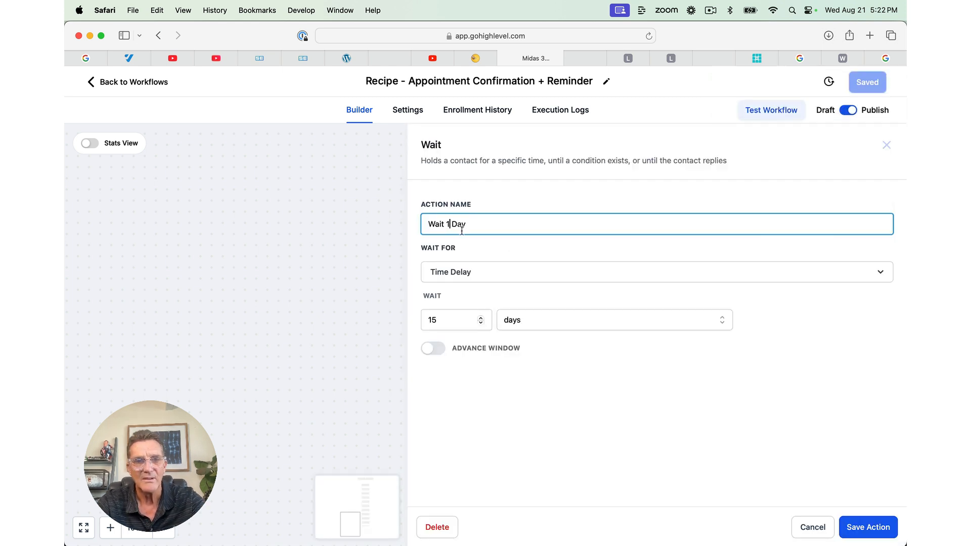
{"action": "type", "text": "5"}
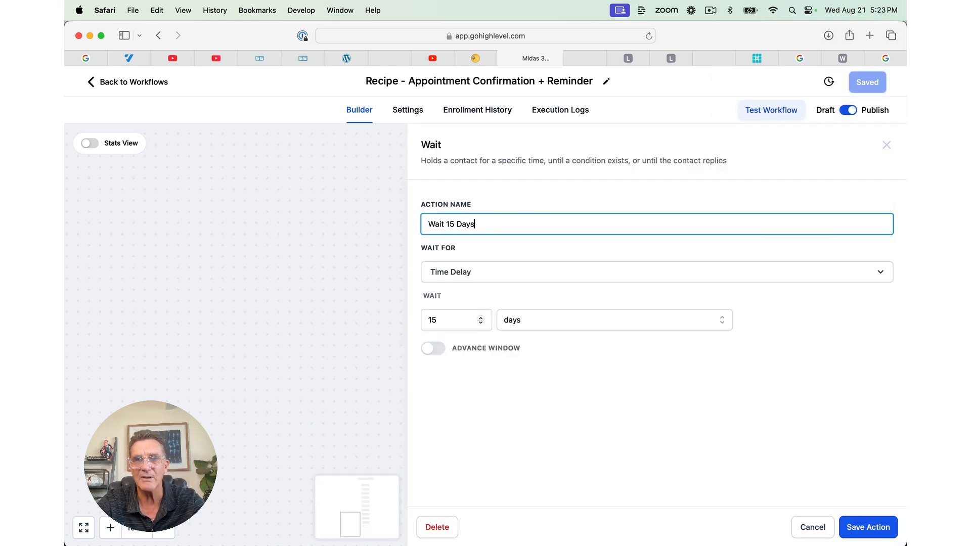
{"action": "left_click", "coordinate": [860, 532]}
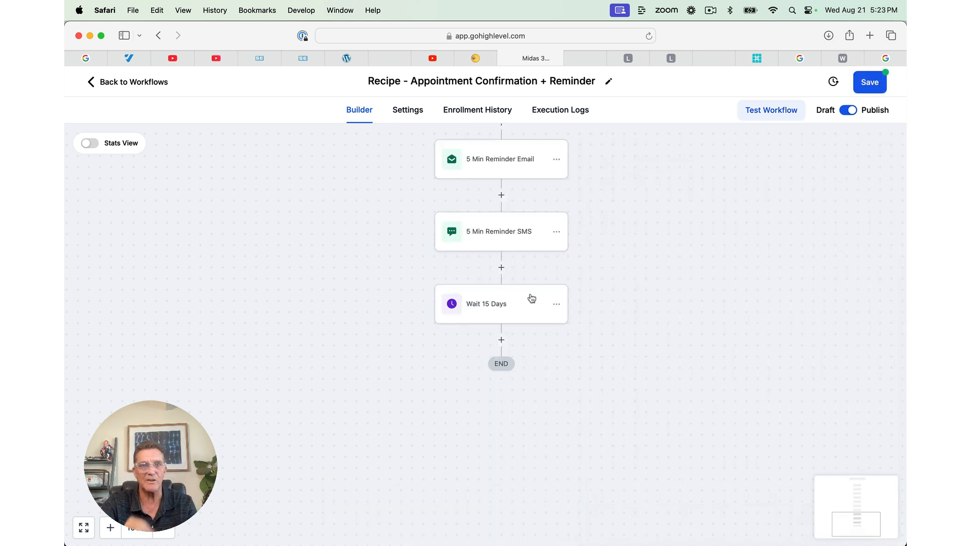
Step: Add a Send Email action after the "Wait 15 Days" step
{"action": "left_click", "coordinate": [502, 341]}
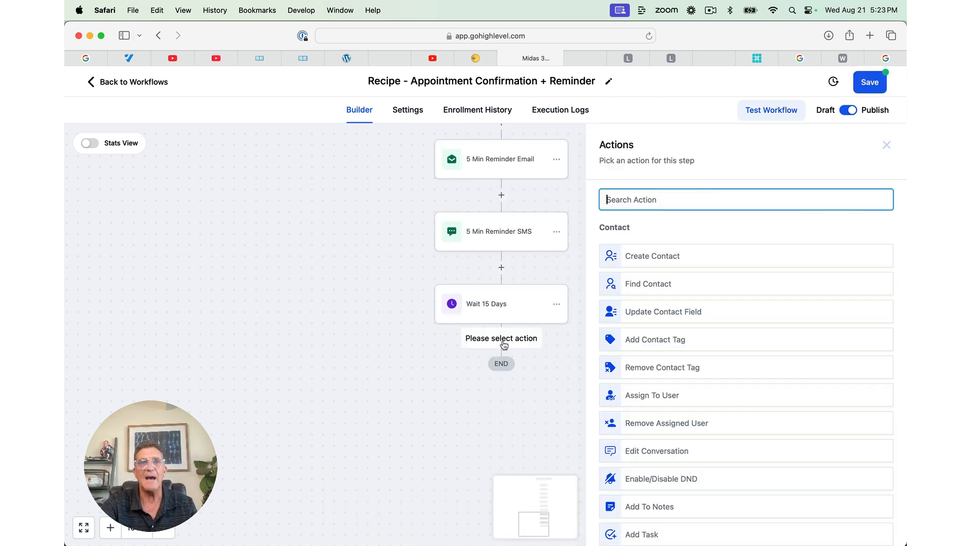
{"action": "type", "text": "email"}
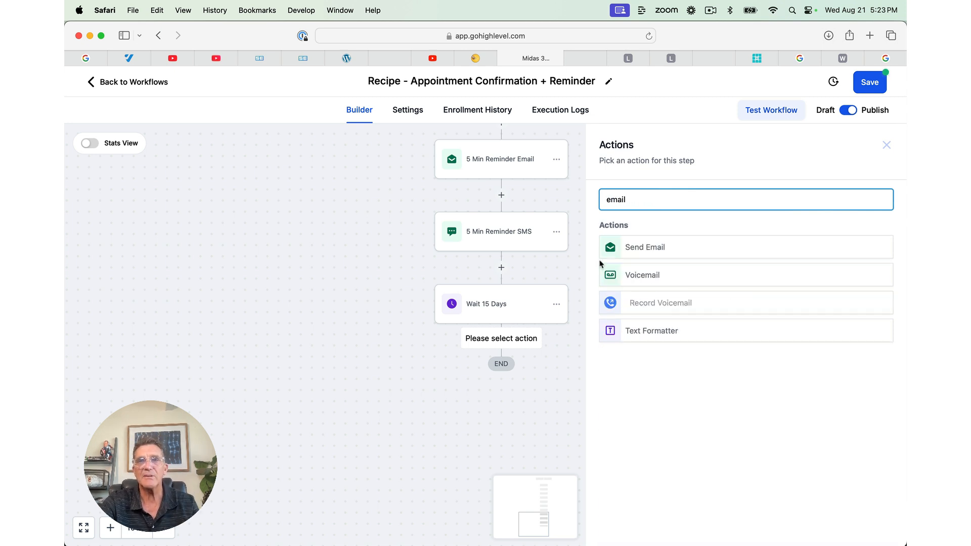
{"action": "left_click", "coordinate": [632, 247]}
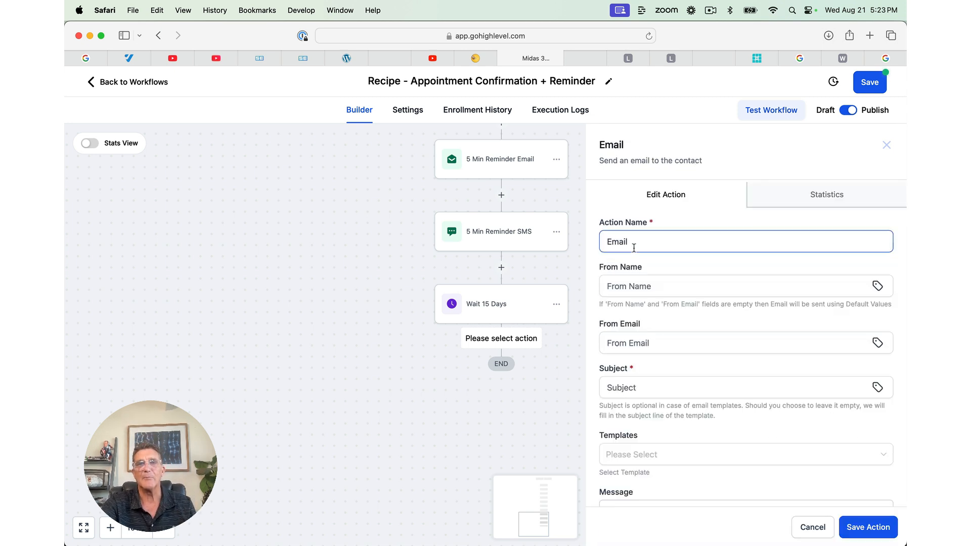
Step: Start the new email's message with "Hey" followed by the contact's First Name custom value
{"action": "scroll", "coordinate": [622, 315], "scroll_direction": "down", "scroll_amount": 6}
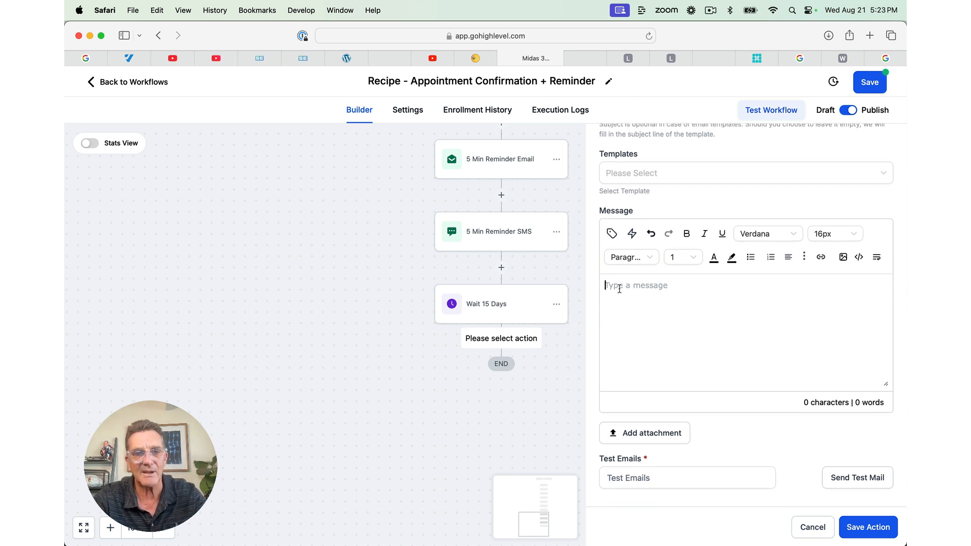
{"action": "type", "text": "Hey"}
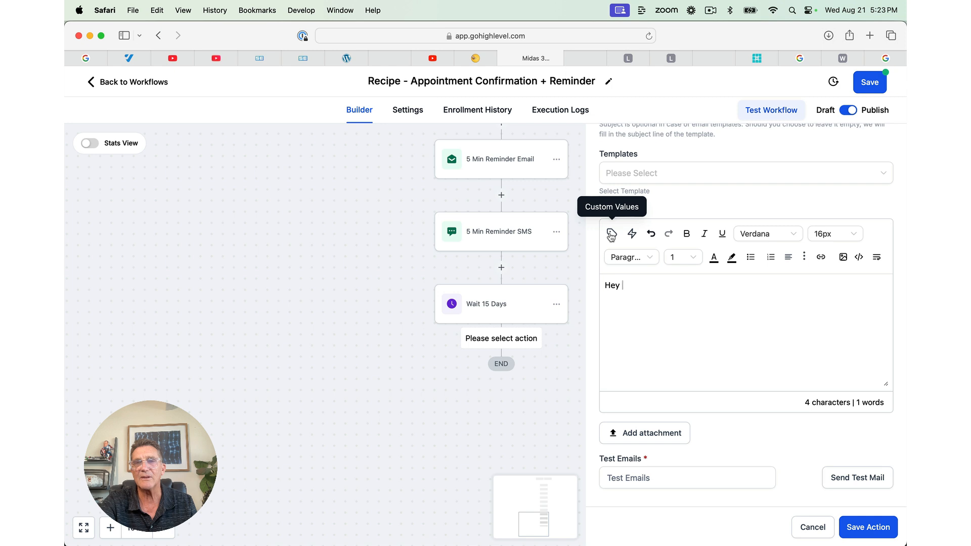
{"action": "left_click", "coordinate": [612, 235]}
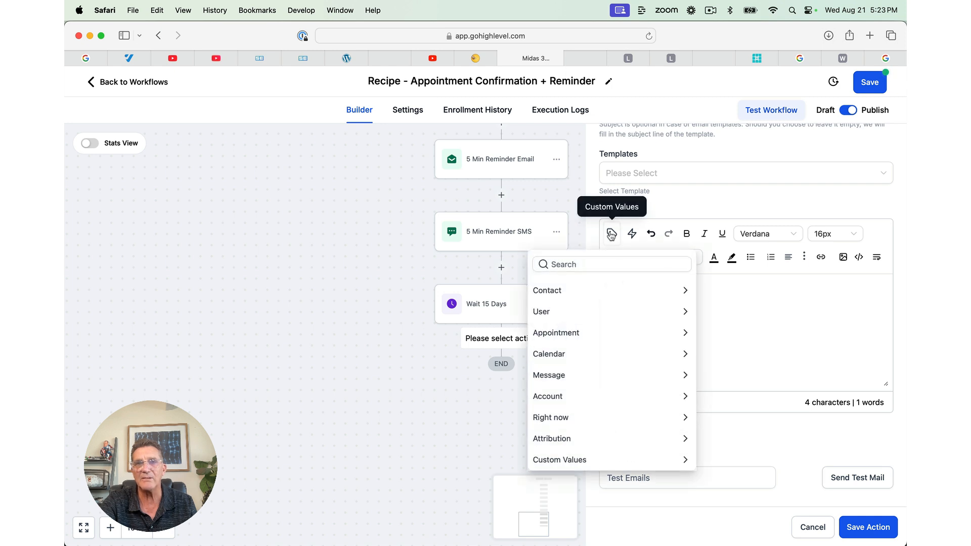
{"action": "left_click", "coordinate": [602, 291]}
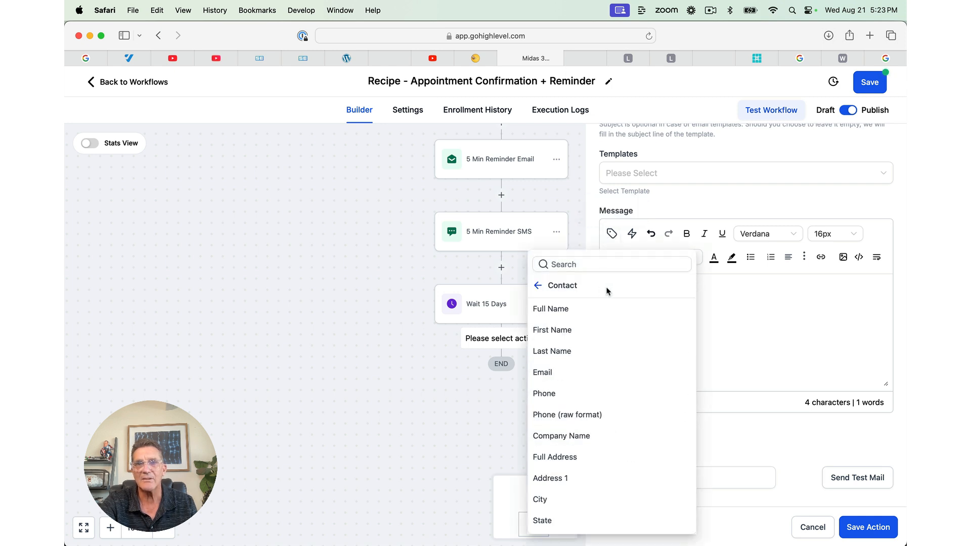
{"action": "left_click", "coordinate": [580, 331]}
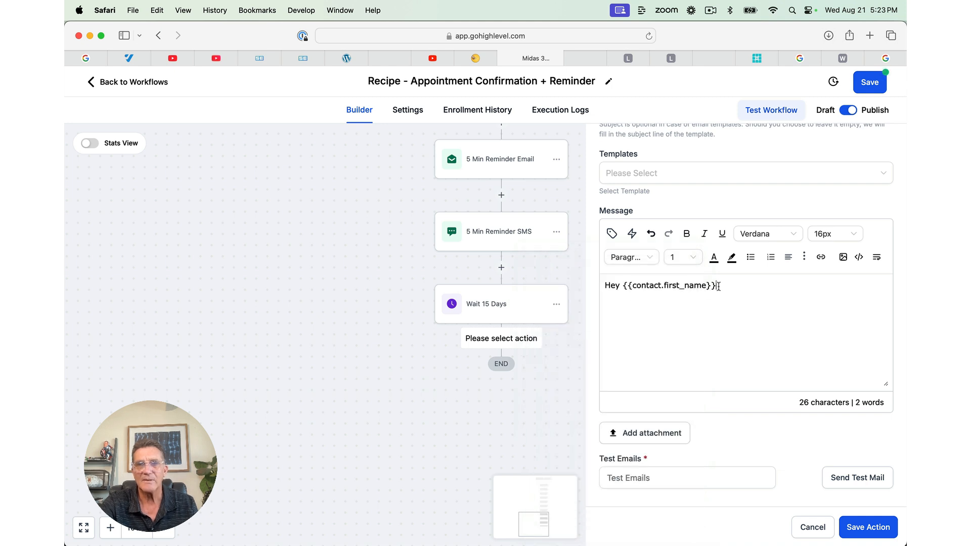
Step: Complete the greeting with a comma and add the line "It's time to come back and get your followup...." below it
{"action": "type", "text": ", "}
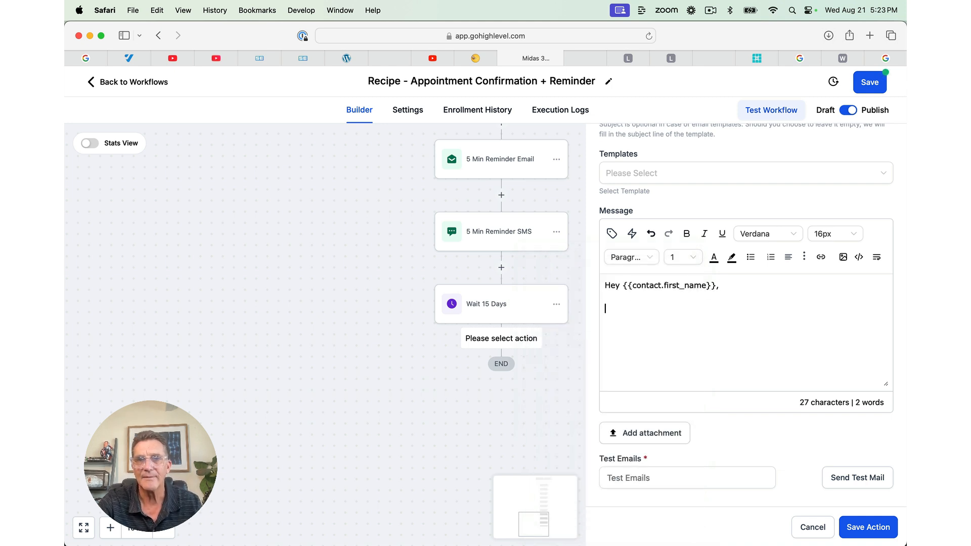
{"action": "type", "text": "It's"}
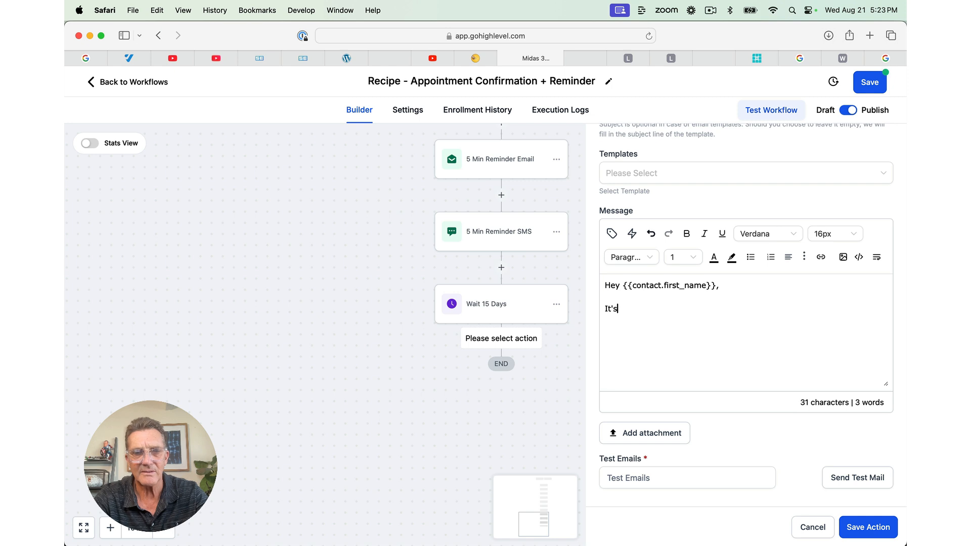
{"action": "type", "text": " time to "}
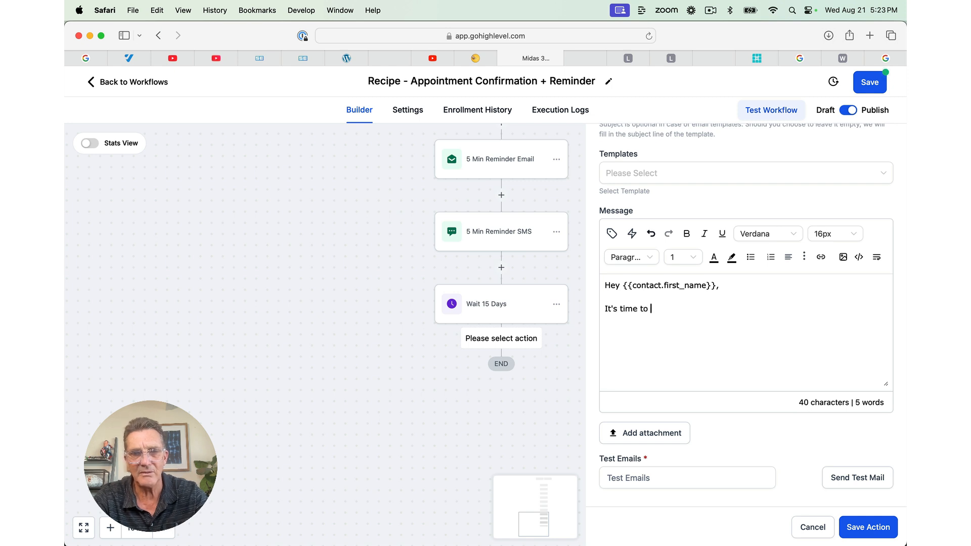
{"action": "type", "text": "come back"}
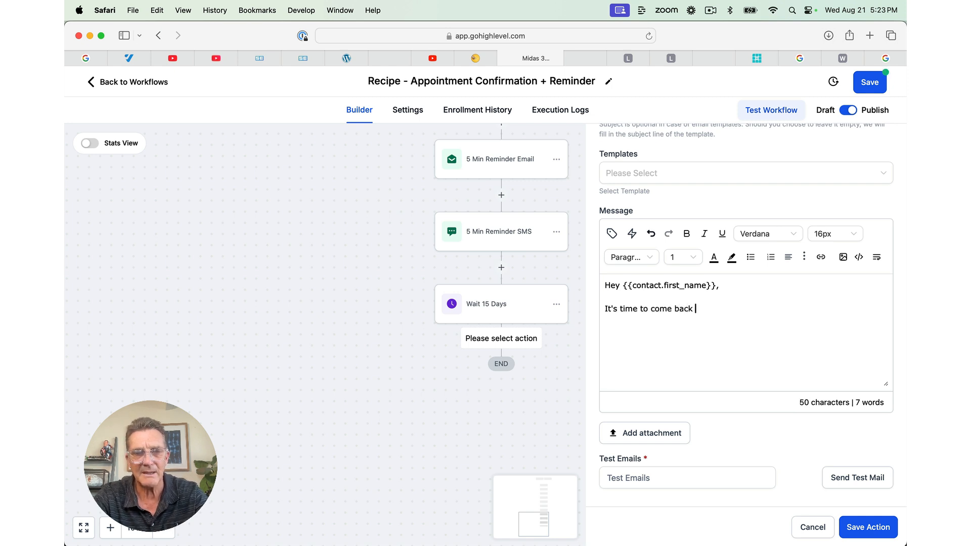
{"action": "type", "text": " and get yo"}
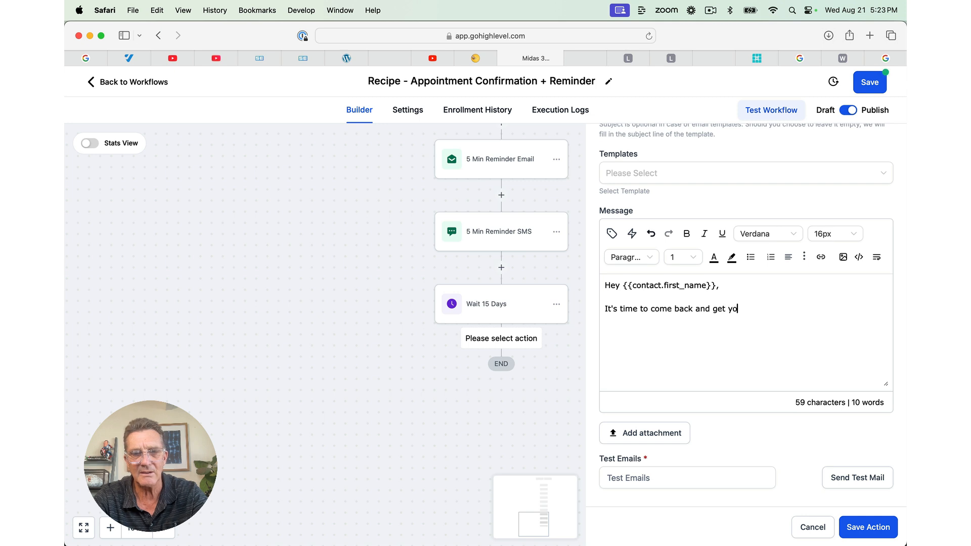
{"action": "type", "text": "ur follow"}
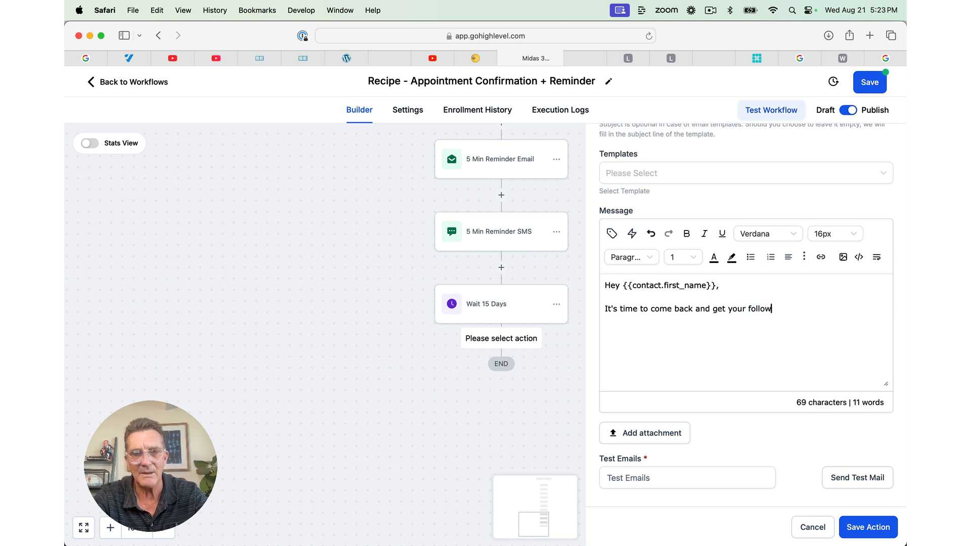
{"action": "type", "text": "up...."}
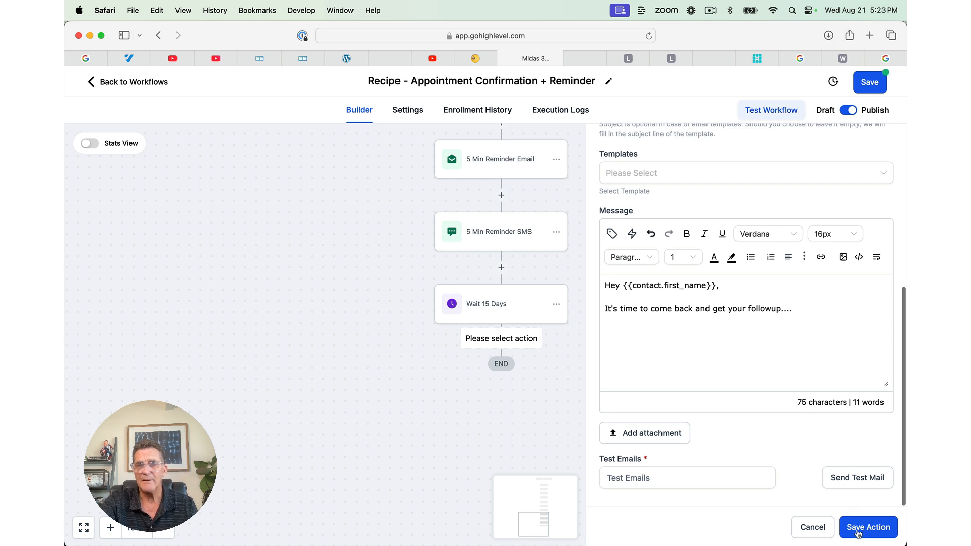
Step: Set the follow-up email's subject to "Test email" and save the action
{"action": "left_click", "coordinate": [858, 532]}
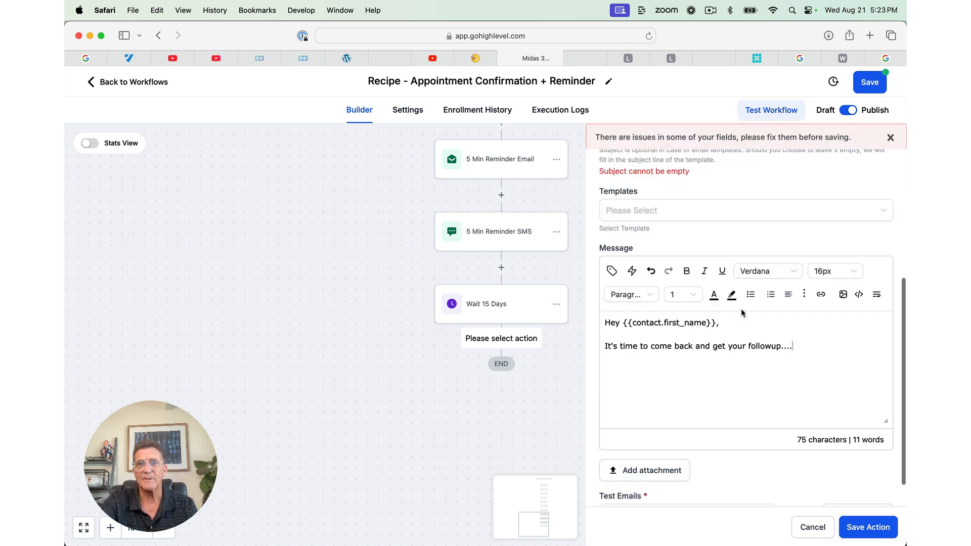
{"action": "scroll", "coordinate": [744, 253], "scroll_direction": "up", "scroll_amount": 5}
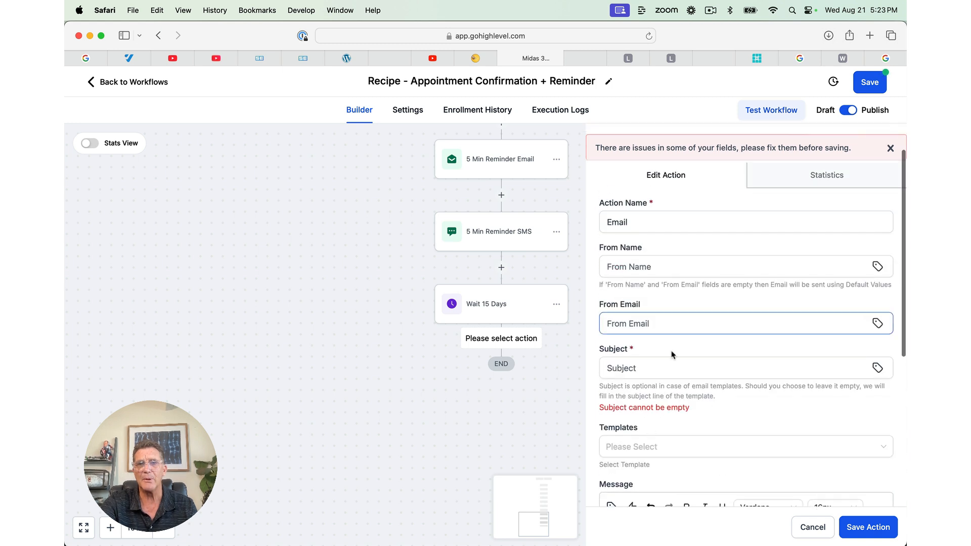
{"action": "left_click", "coordinate": [641, 371]}
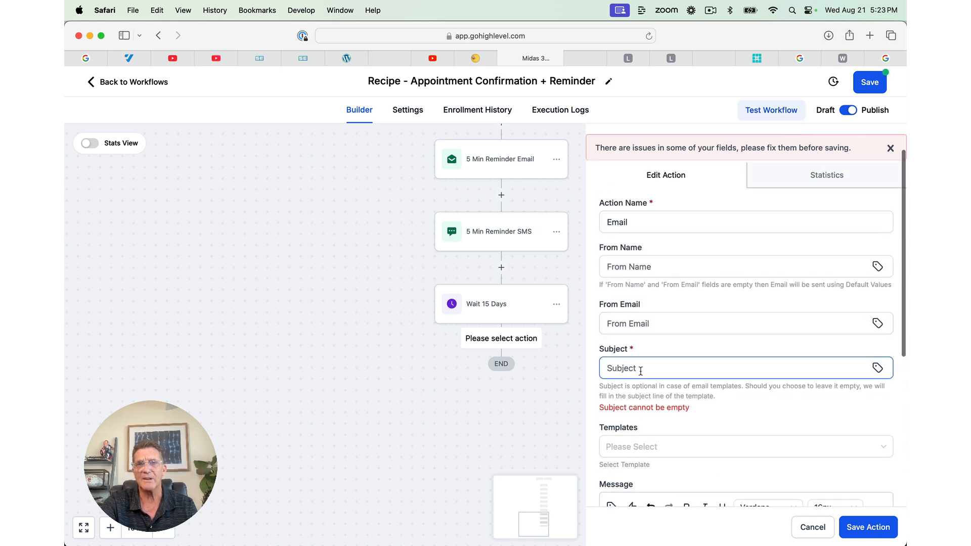
{"action": "type", "text": "Test"}
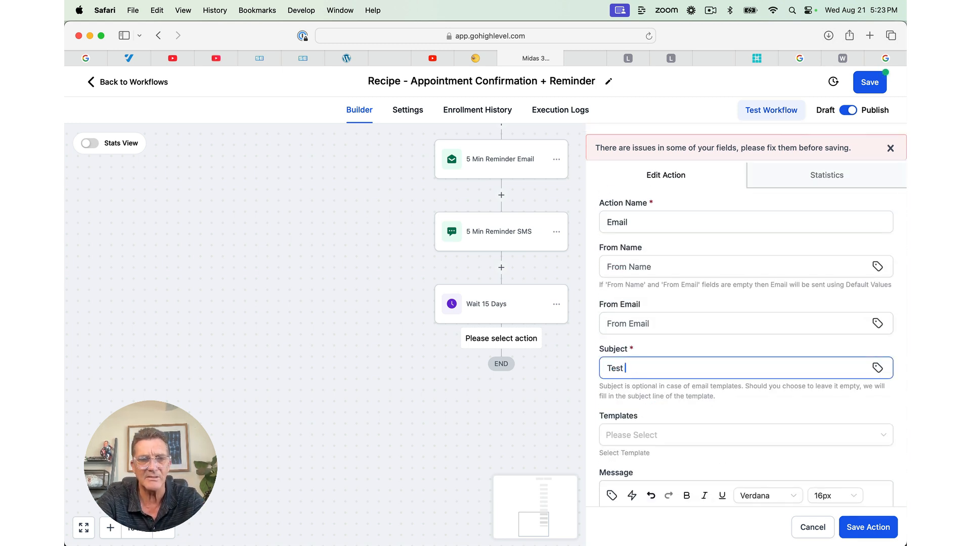
{"action": "type", "text": " email"}
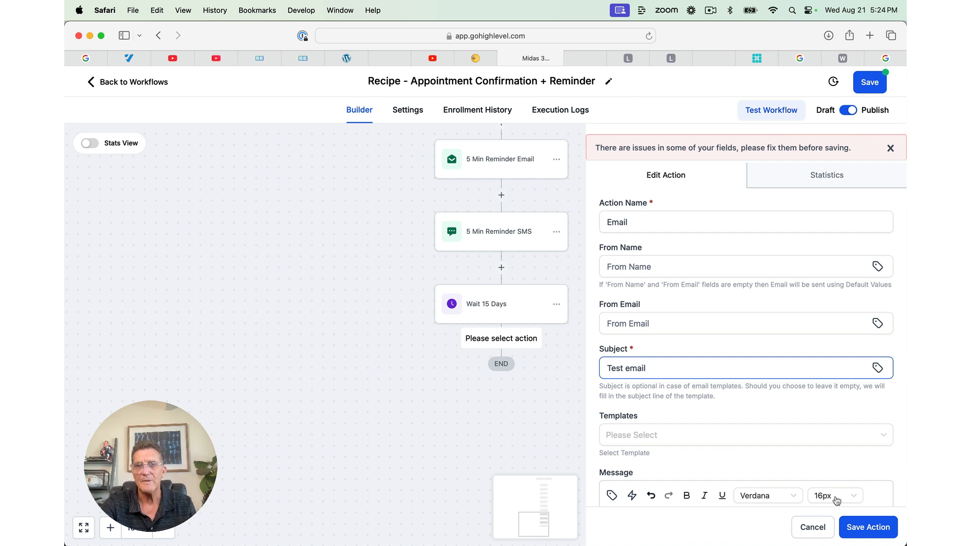
{"action": "left_click", "coordinate": [851, 525]}
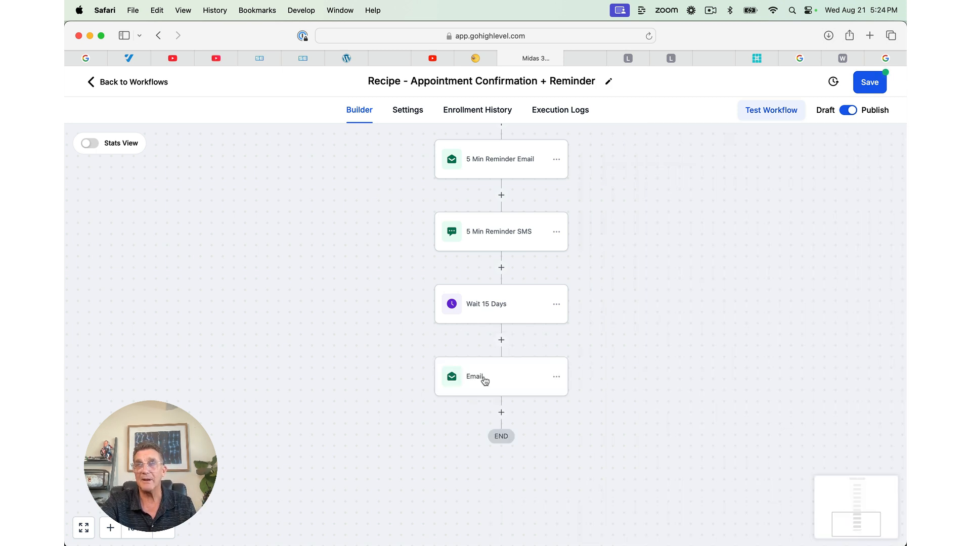
Step: Add a Wait action with a time delay of 1 day after the follow-up email and save it
{"action": "left_click", "coordinate": [502, 414]}
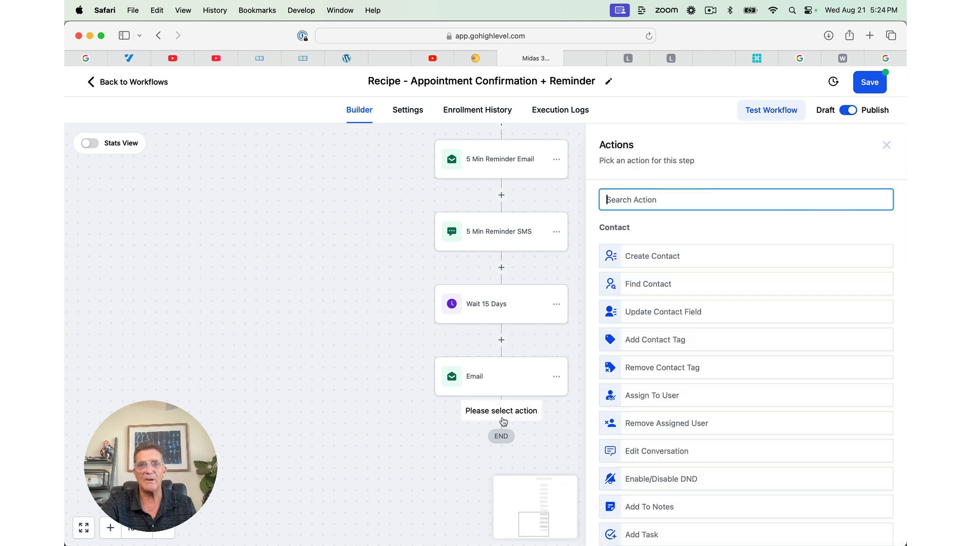
{"action": "type", "text": "de"}
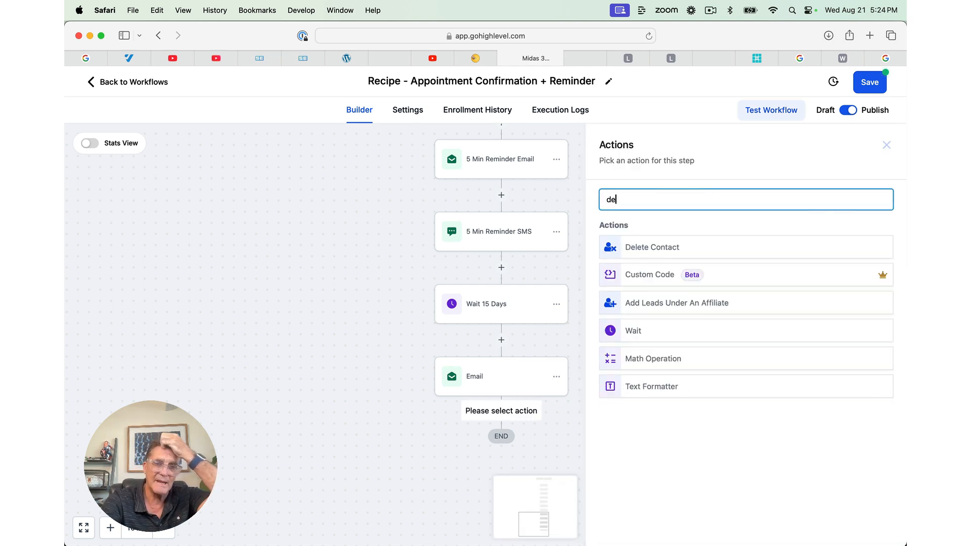
{"action": "type", "text": "l"}
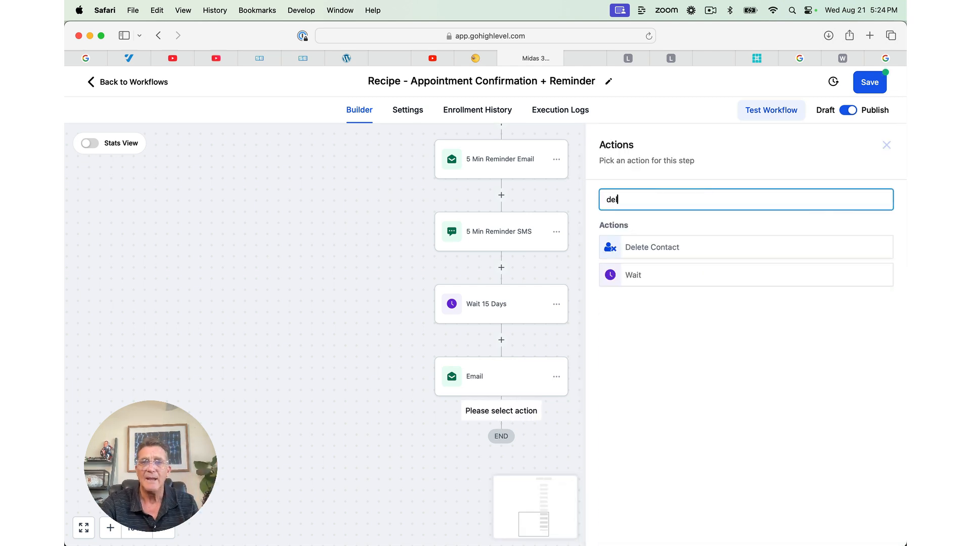
{"action": "left_click", "coordinate": [631, 277]}
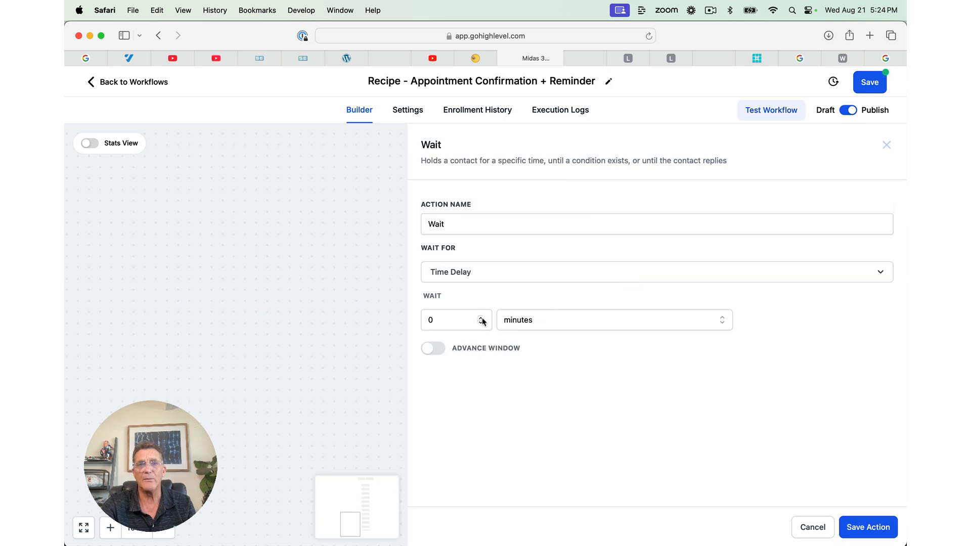
{"action": "left_click", "coordinate": [482, 318]}
{"action": "left_click", "coordinate": [506, 322]}
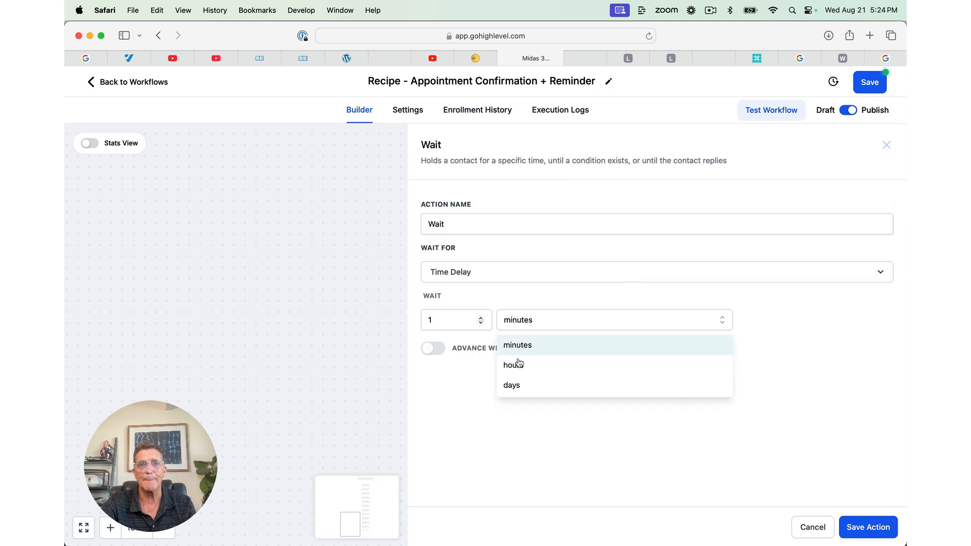
{"action": "left_click", "coordinate": [512, 386]}
{"action": "left_click", "coordinate": [868, 527]}
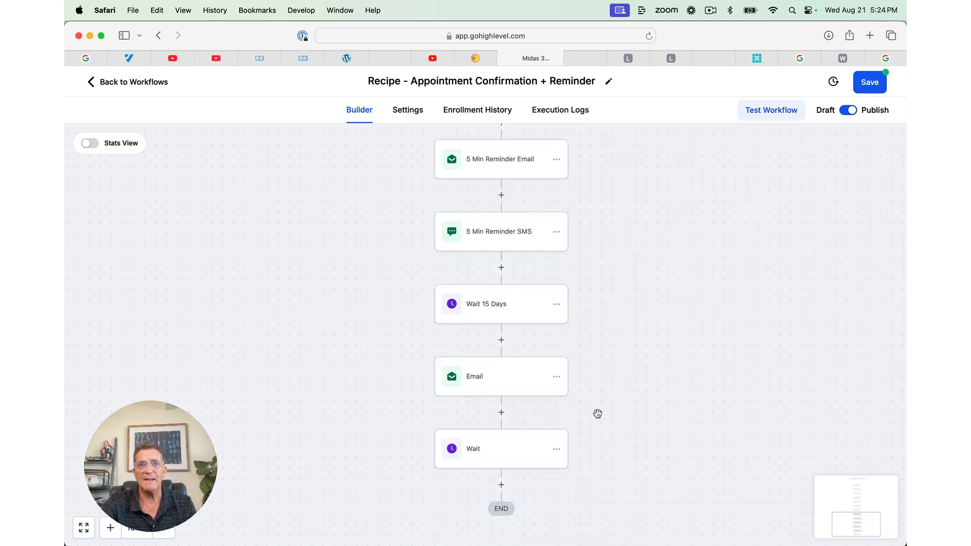
Step: Add a Send Email action with the subject "Test email 2" after the 1-day wait and save it
{"action": "scroll", "coordinate": [581, 432], "scroll_direction": "down", "scroll_amount": 5}
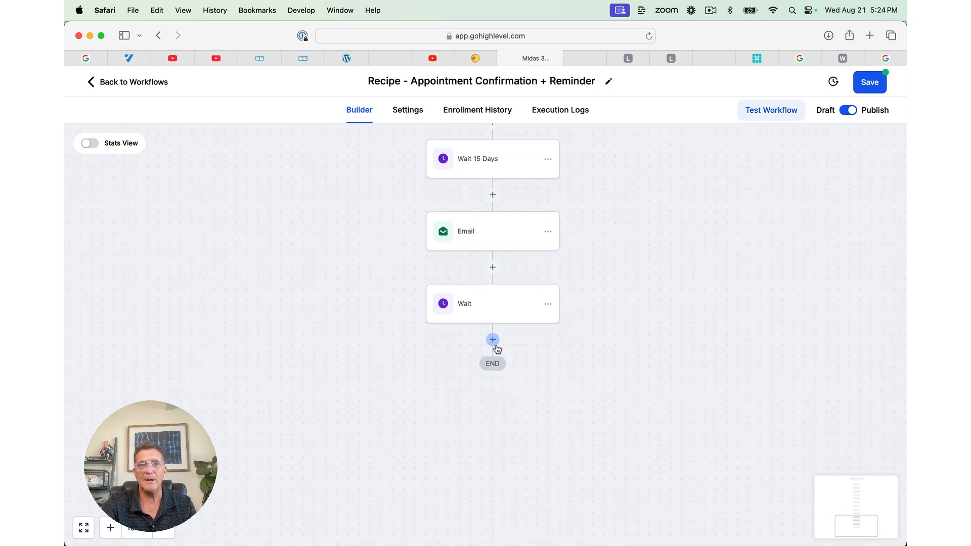
{"action": "left_click", "coordinate": [493, 340]}
{"action": "type", "text": "ema"}
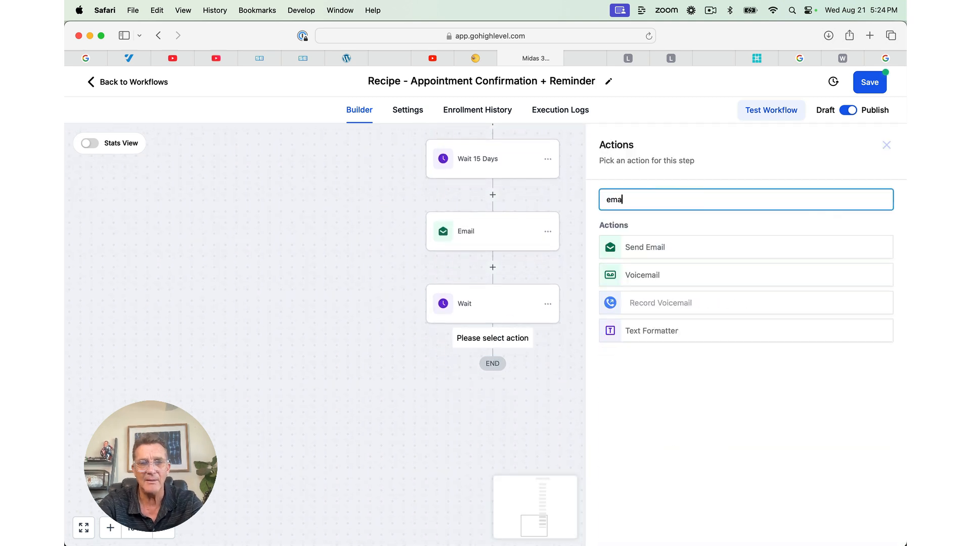
{"action": "type", "text": "il"}
{"action": "left_click", "coordinate": [646, 256]}
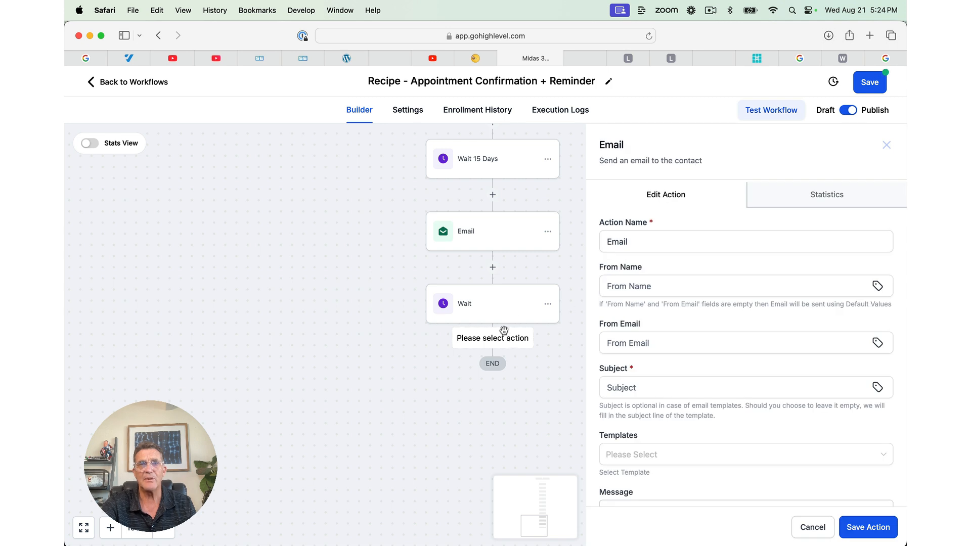
{"action": "left_click", "coordinate": [633, 389]}
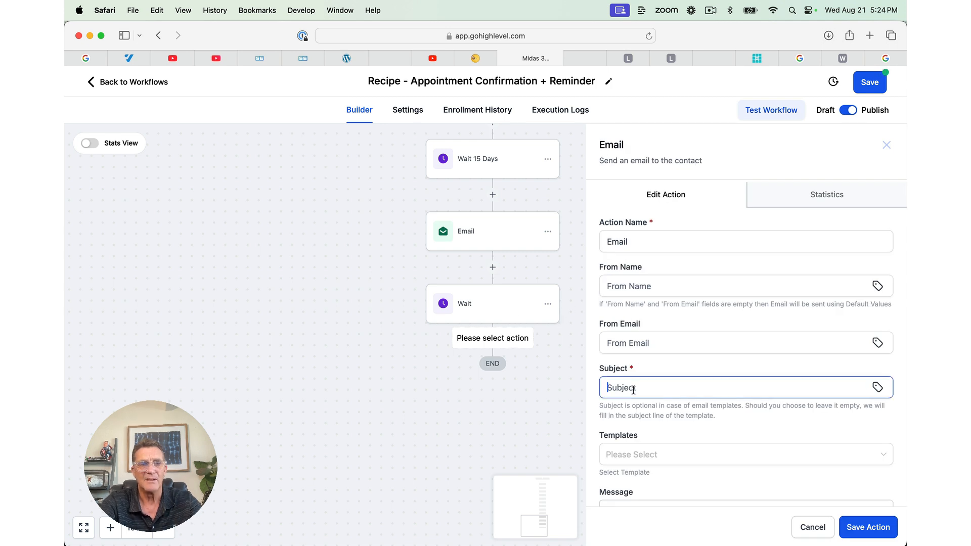
{"action": "type", "text": "Test email"}
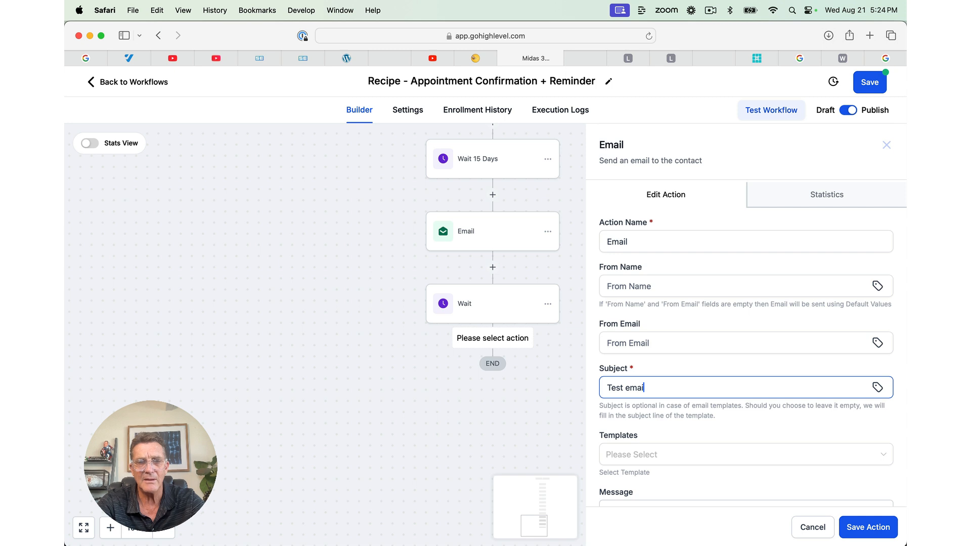
{"action": "type", "text": " 2"}
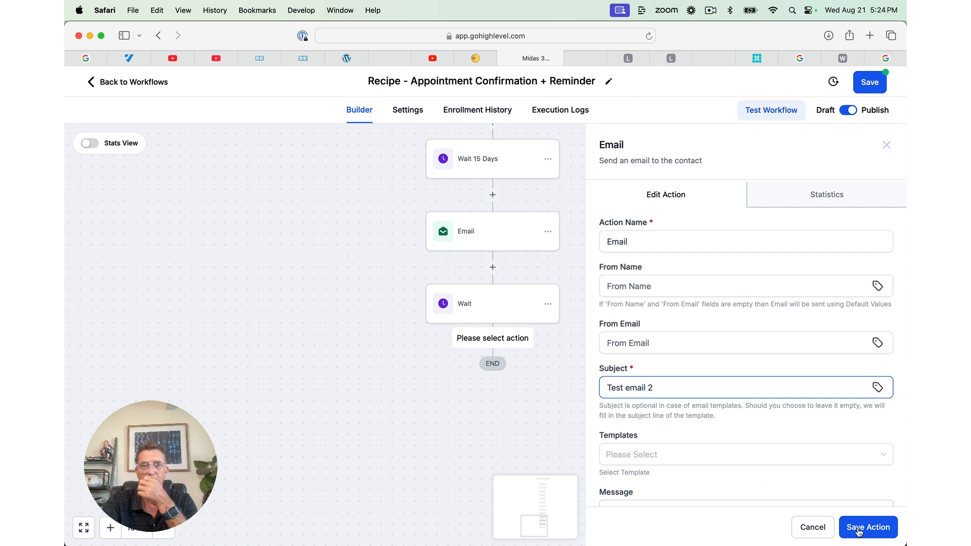
{"action": "key", "text": "Return"}
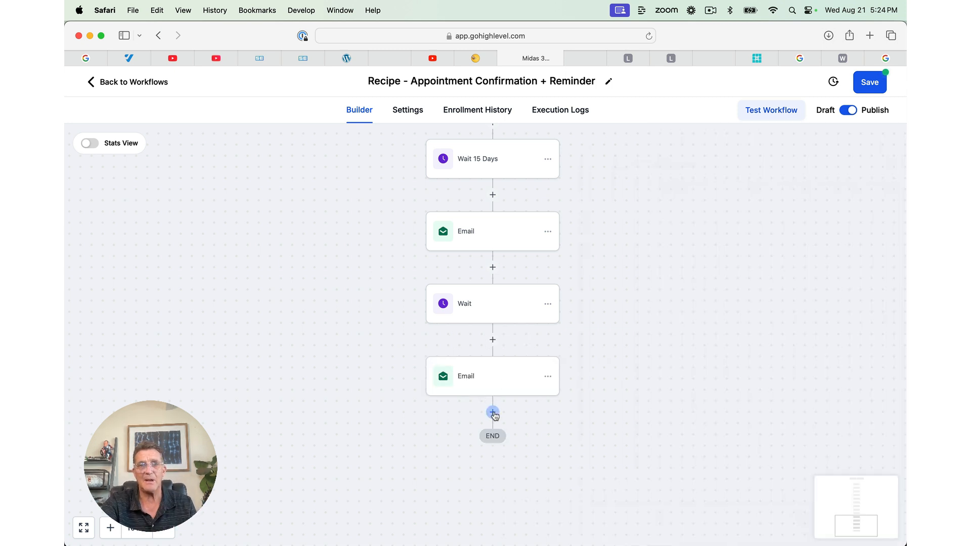
Step: Add a Send SMS action with the message "test sms" after the second follow-up email and save it
{"action": "type", "text": "sms"}
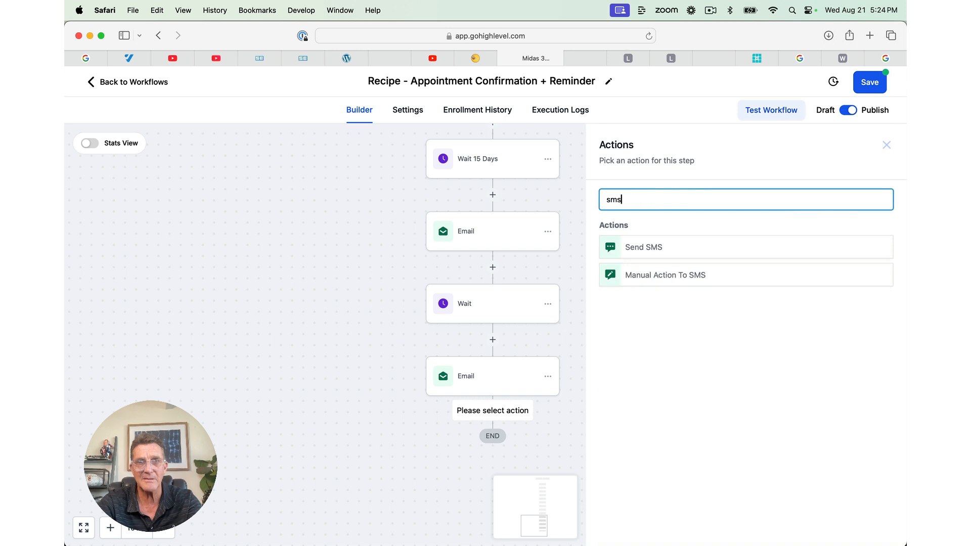
{"action": "left_click", "coordinate": [641, 255]}
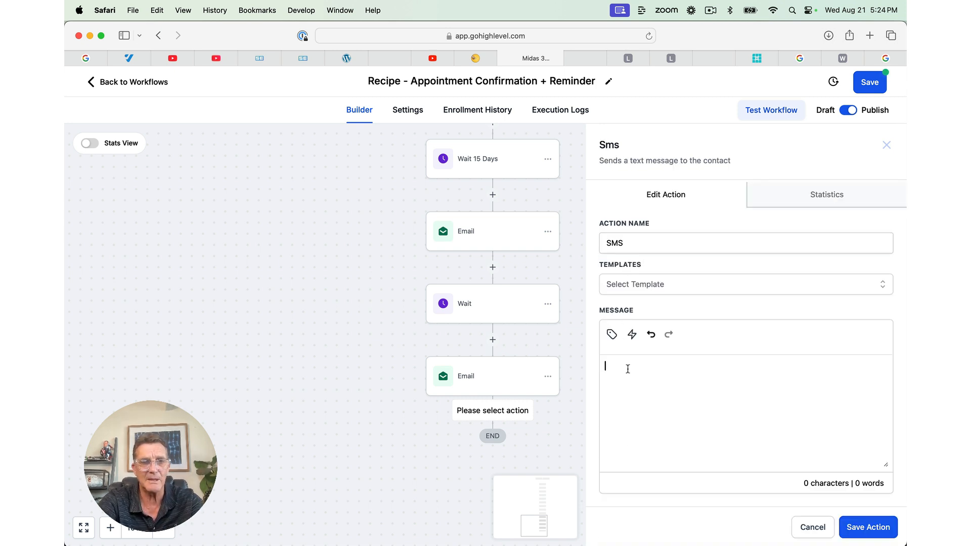
{"action": "type", "text": "test"}
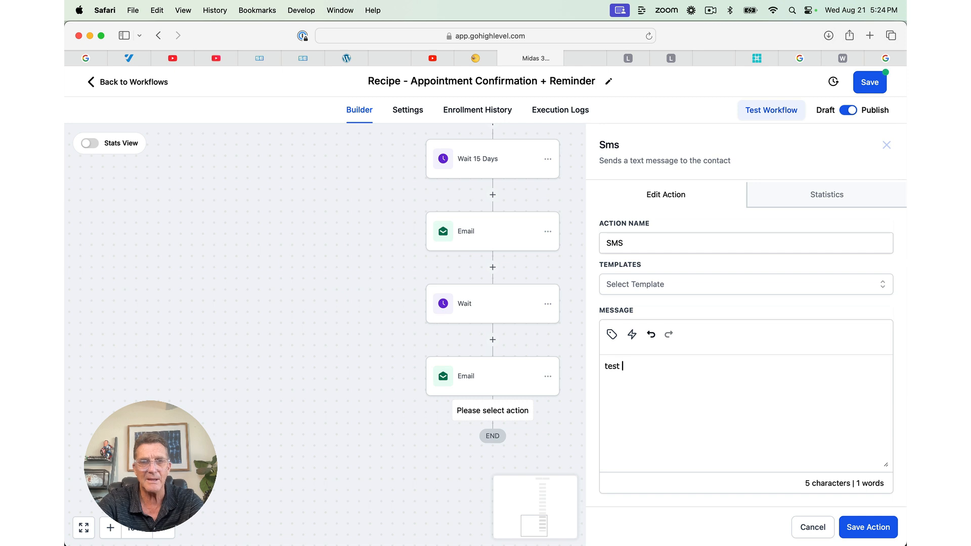
{"action": "type", "text": " sms"}
{"action": "left_click", "coordinate": [845, 531]}
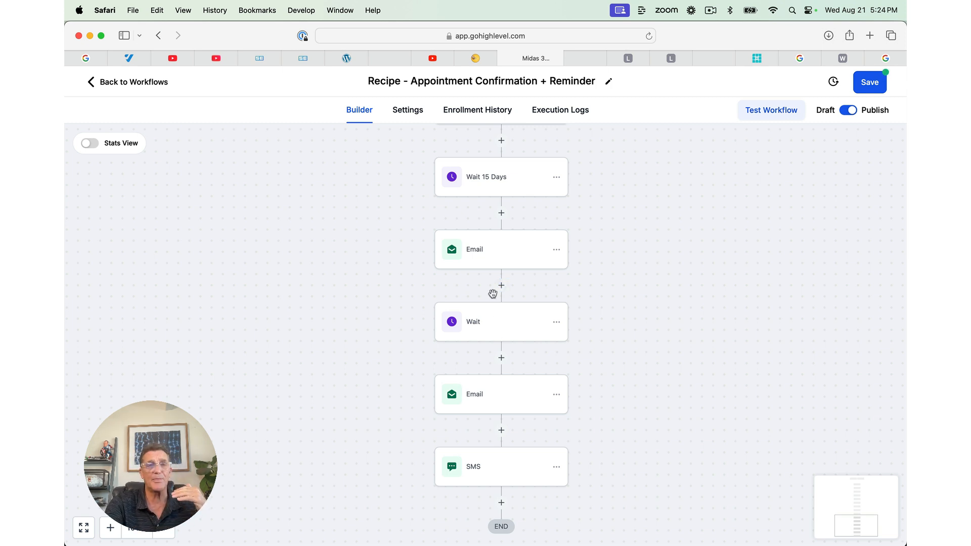
Step: Save the workflow with its added follow-up steps and return to the workflow list
{"action": "scroll", "coordinate": [501, 294], "scroll_direction": "down", "scroll_amount": 1}
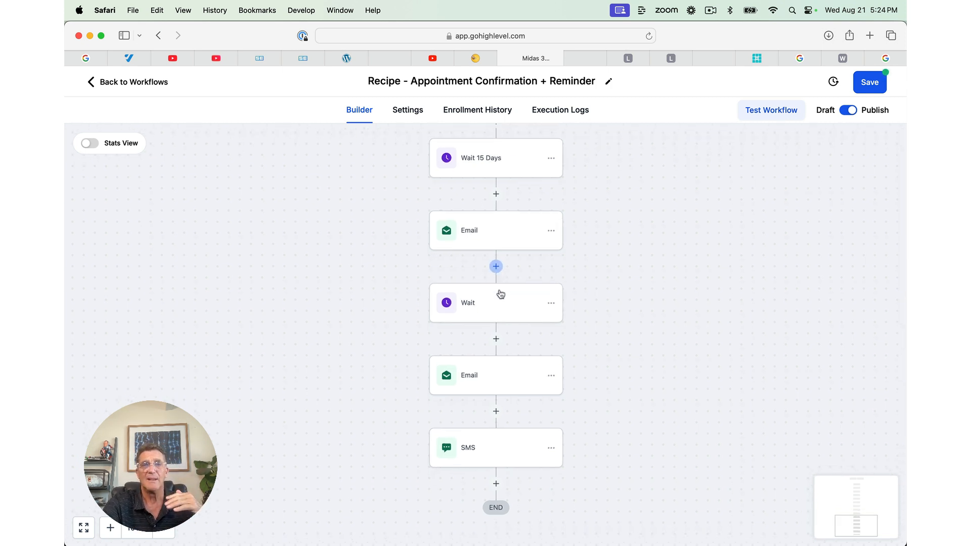
{"action": "scroll", "coordinate": [480, 382], "scroll_direction": "down", "scroll_amount": 1}
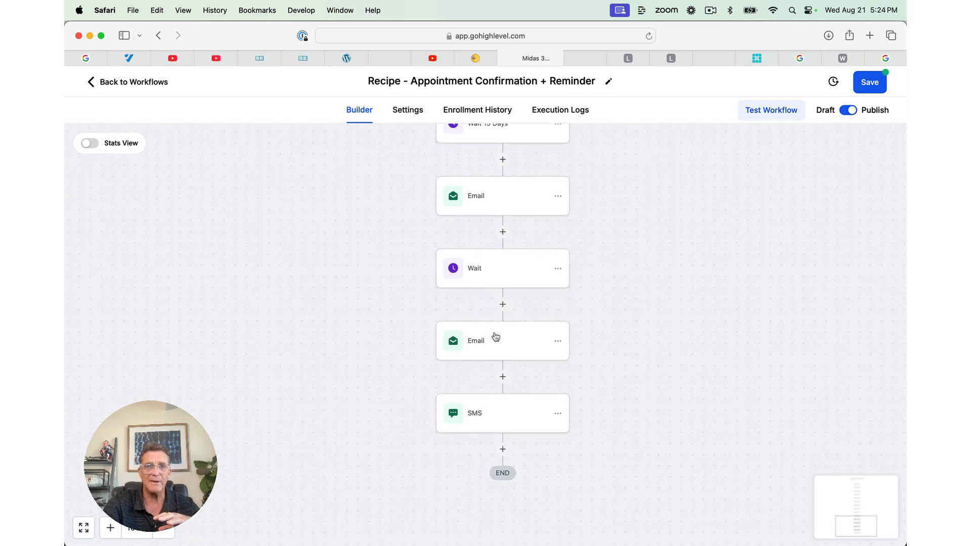
{"action": "left_click", "coordinate": [868, 83]}
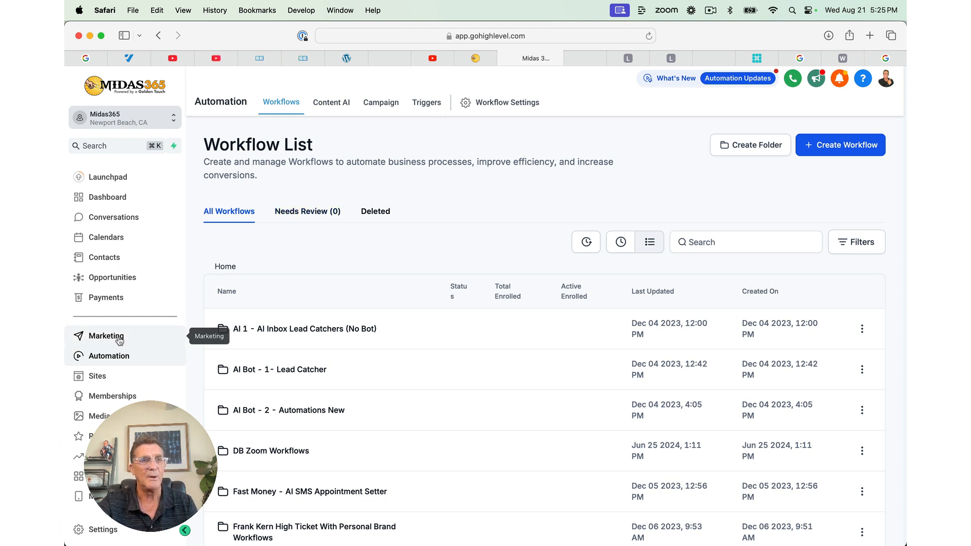
Step: Open the form builder under Sites and start adding a form from the template library
{"action": "left_click", "coordinate": [107, 379]}
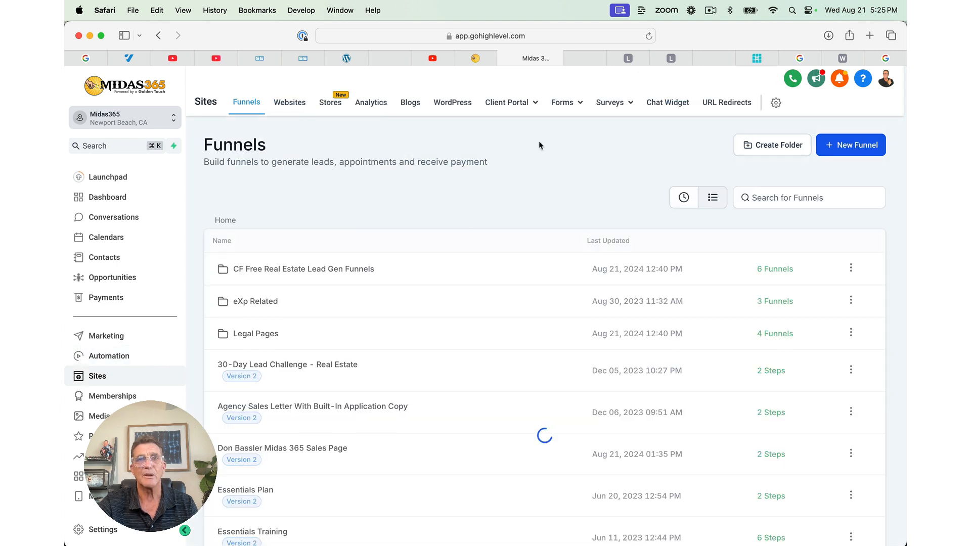
{"action": "left_click", "coordinate": [567, 114]}
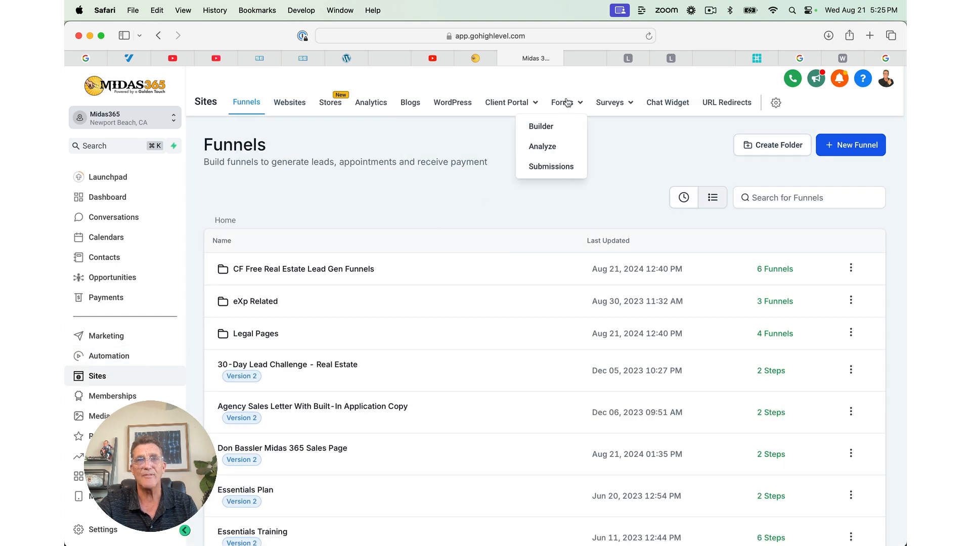
{"action": "left_click", "coordinate": [545, 127]}
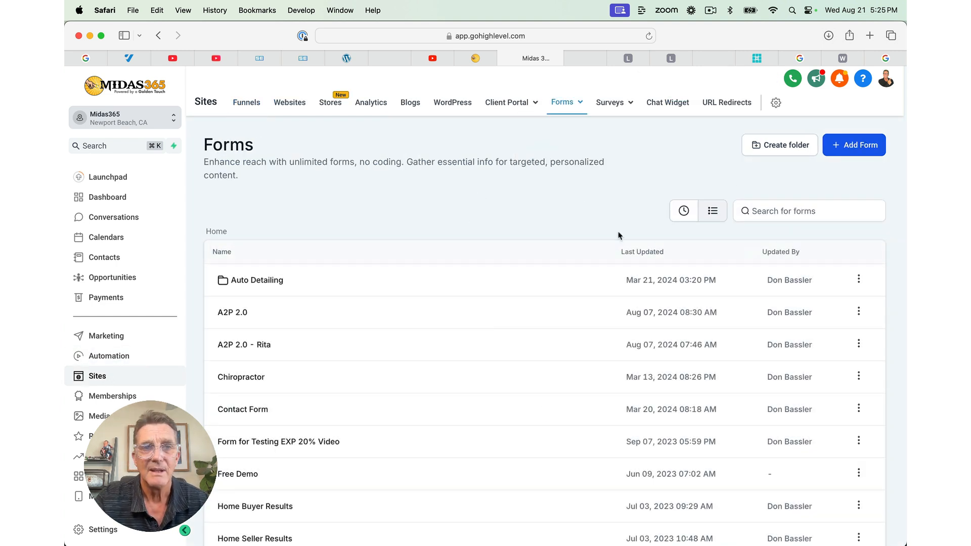
{"action": "left_click", "coordinate": [861, 148]}
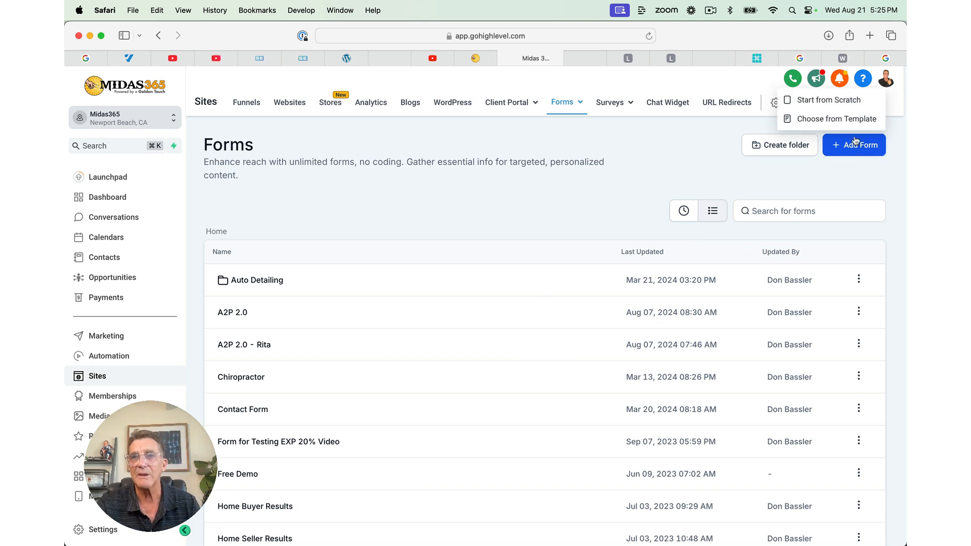
{"action": "left_click", "coordinate": [827, 122]}
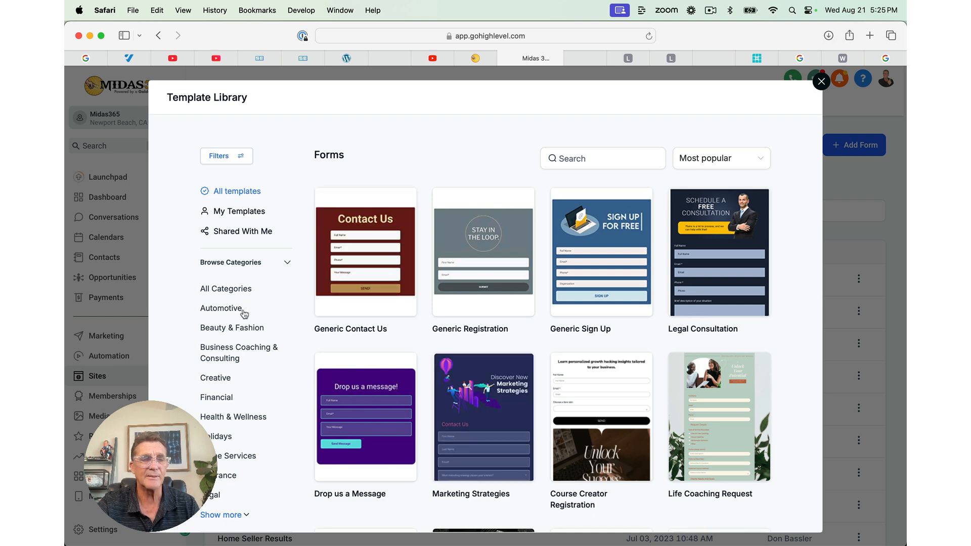
Step: Browse the form templates in the Beauty & Fashion, Creative and Automotive categories
{"action": "left_click", "coordinate": [258, 327]}
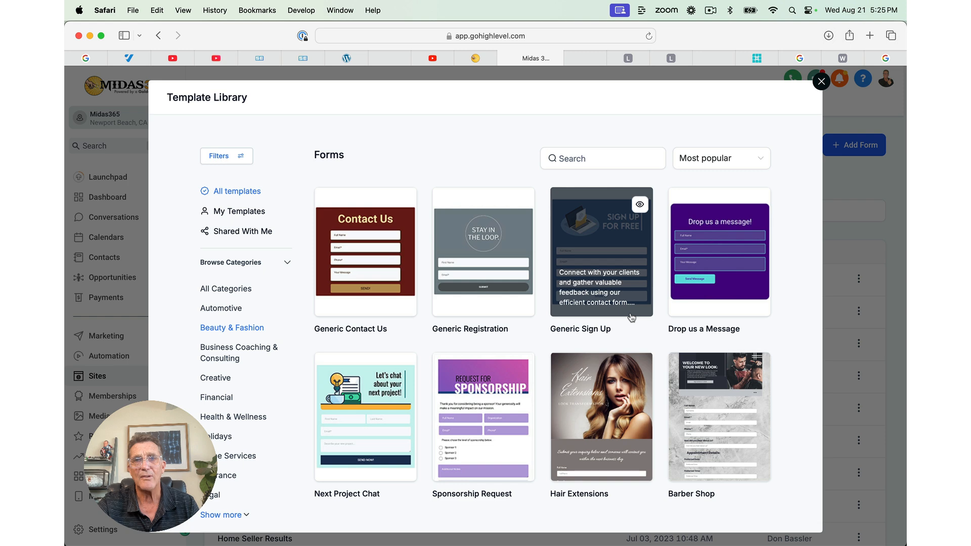
{"action": "scroll", "coordinate": [778, 361], "scroll_direction": "down", "scroll_amount": 3}
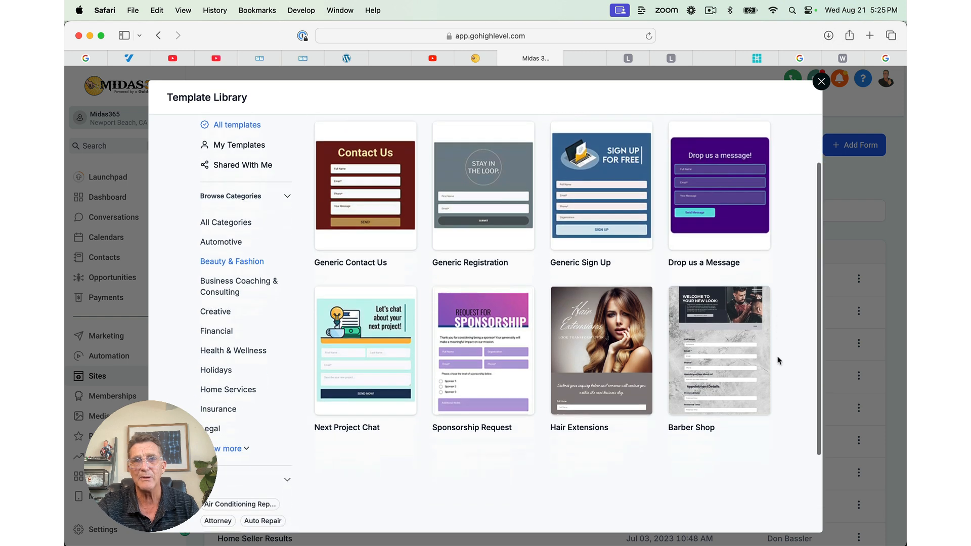
{"action": "scroll", "coordinate": [779, 360], "scroll_direction": "down", "scroll_amount": 2}
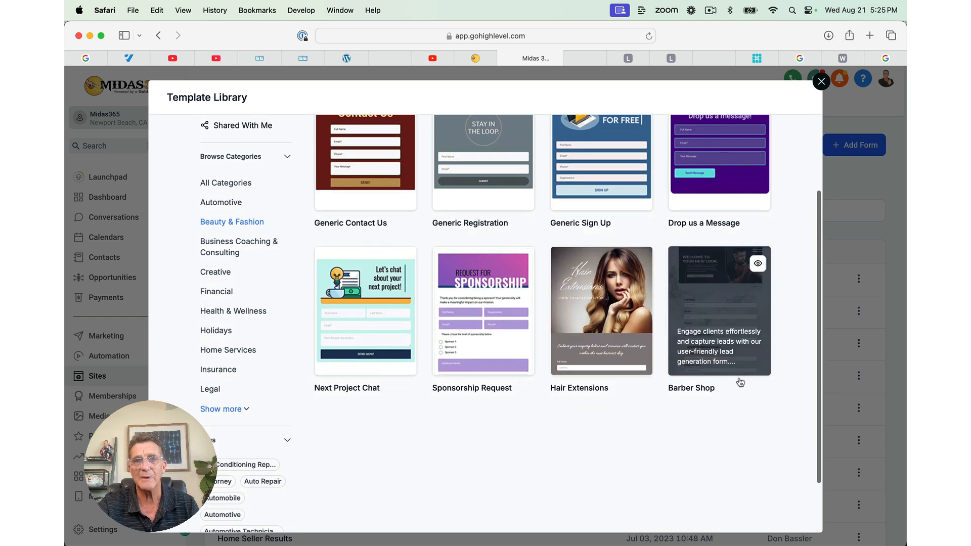
{"action": "scroll", "coordinate": [741, 382], "scroll_direction": "down", "scroll_amount": 2}
{"action": "scroll", "coordinate": [740, 382], "scroll_direction": "up", "scroll_amount": 4}
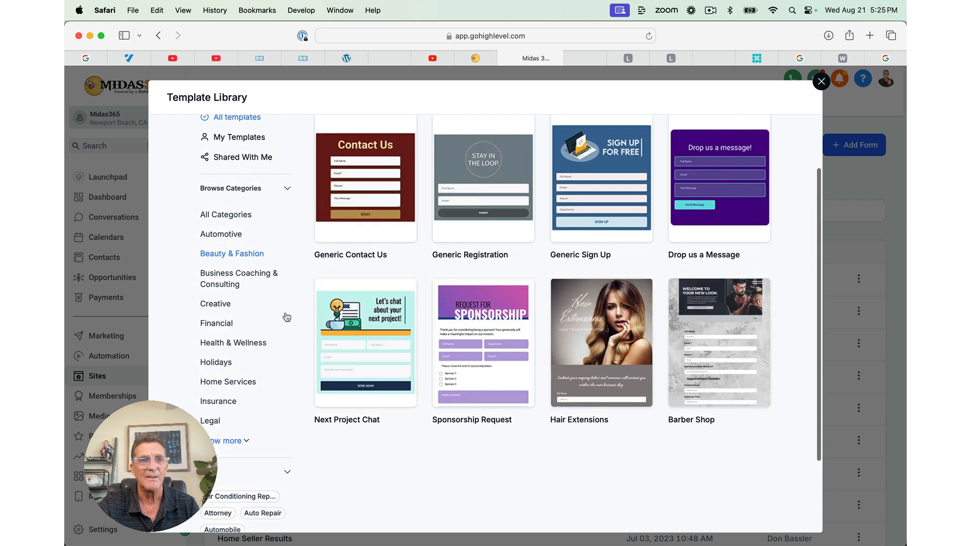
{"action": "left_click", "coordinate": [219, 305]}
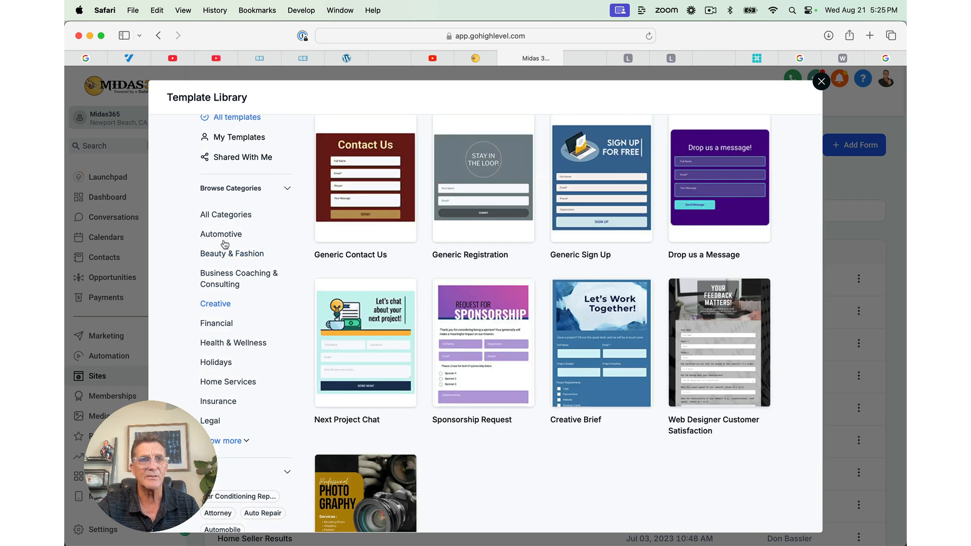
{"action": "left_click", "coordinate": [226, 241]}
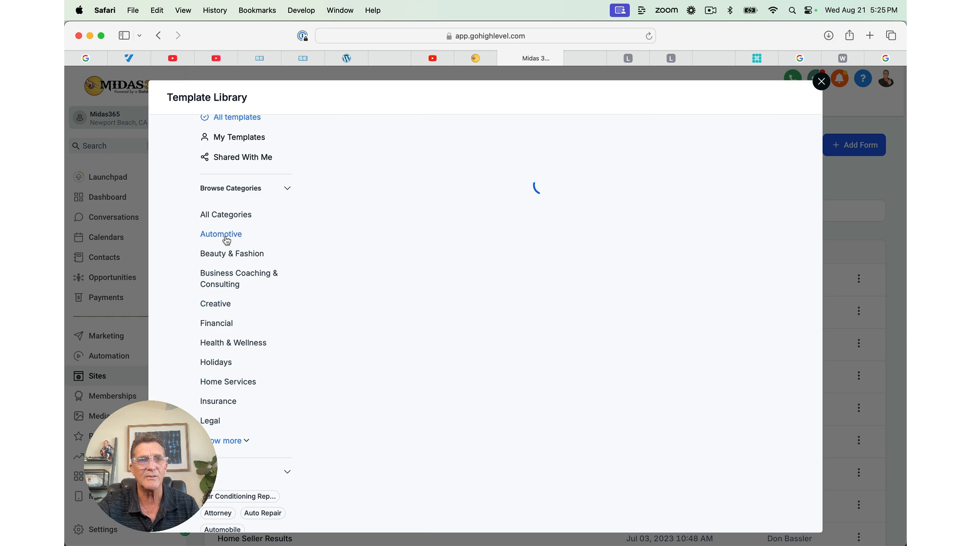
{"action": "scroll", "coordinate": [520, 282], "scroll_direction": "down", "scroll_amount": 2}
{"action": "scroll", "coordinate": [520, 282], "scroll_direction": "down", "scroll_amount": 1}
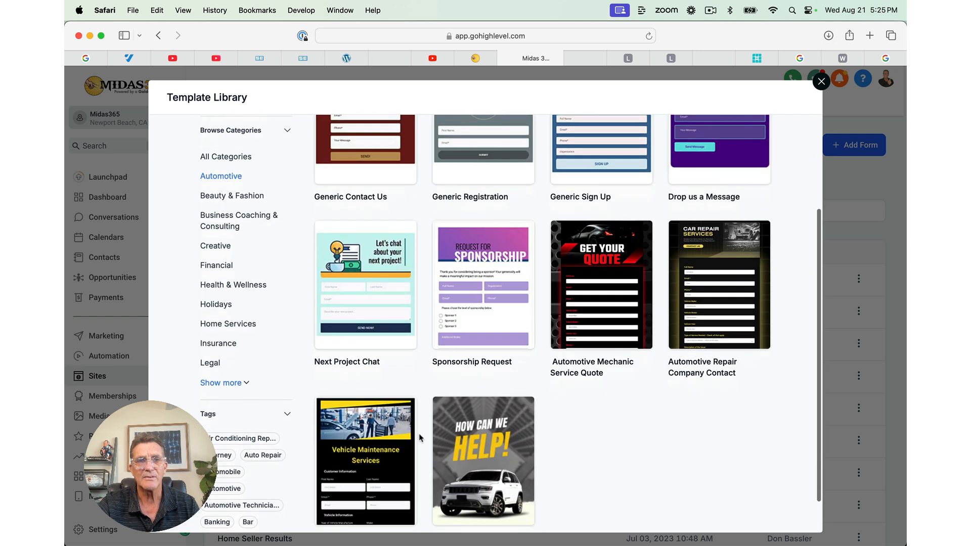
{"action": "scroll", "coordinate": [629, 385], "scroll_direction": "up", "scroll_amount": 5}
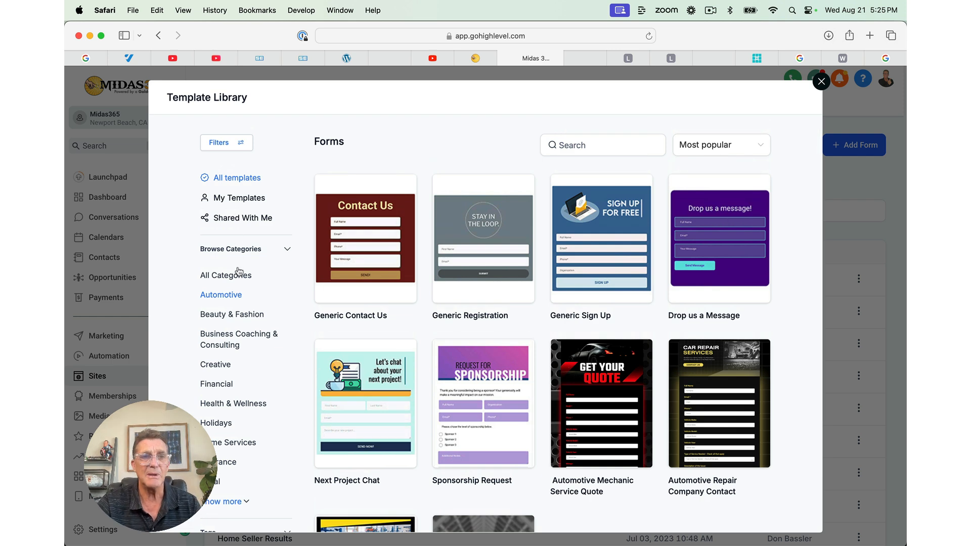
Step: Preview the Generic Registration template under Beauty & Fashion and create a form from it
{"action": "left_click", "coordinate": [235, 315]}
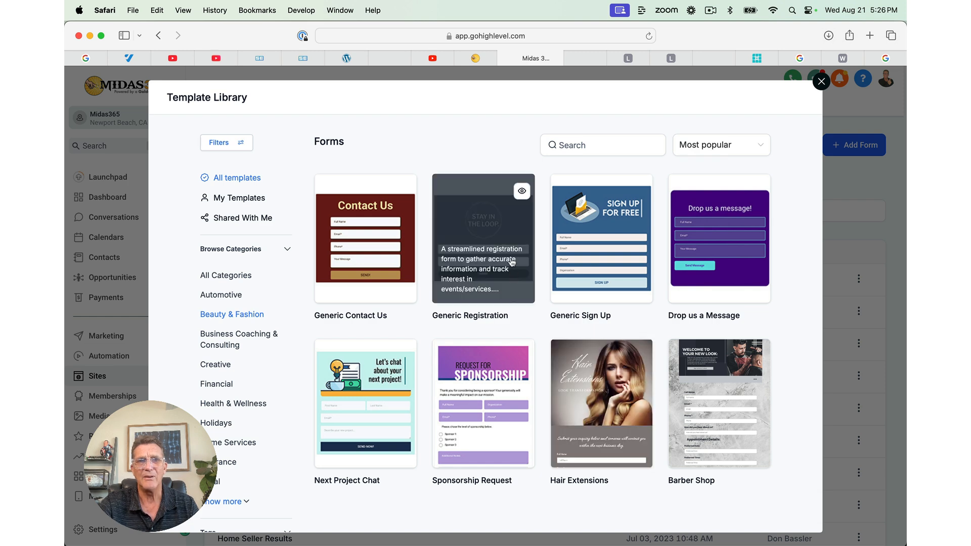
{"action": "left_click", "coordinate": [521, 193]}
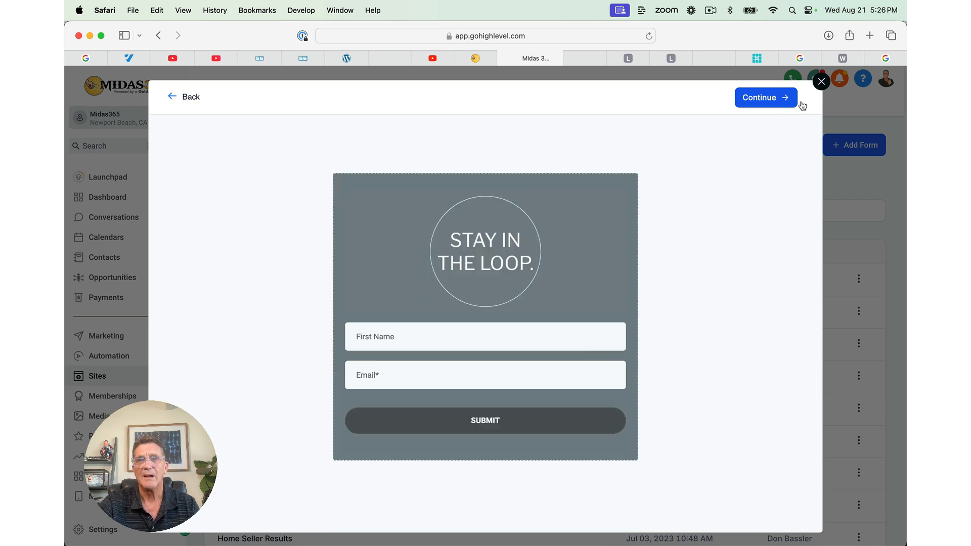
{"action": "left_click", "coordinate": [775, 98]}
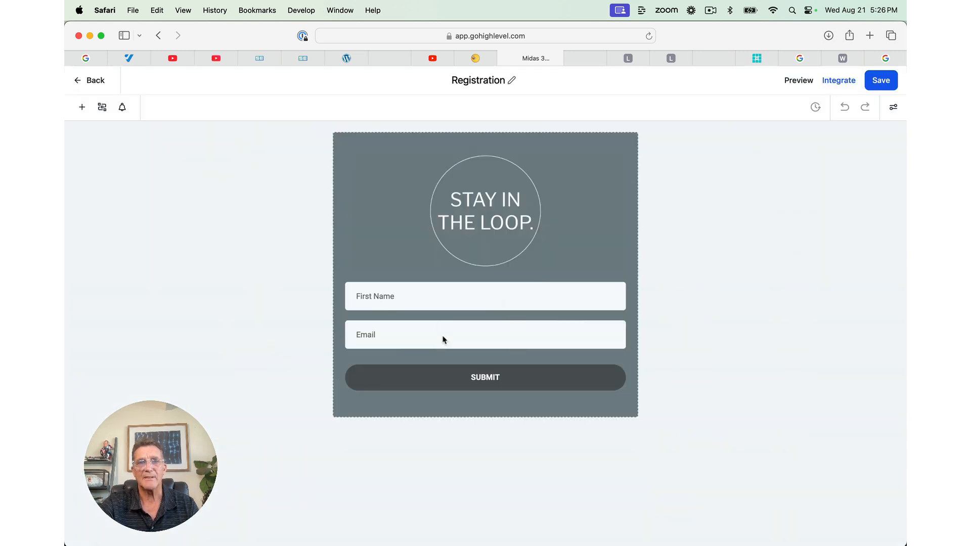
Step: Add a Phone field between the Email field and the Submit button of the Registration form and save the form
{"action": "left_click", "coordinate": [82, 107]}
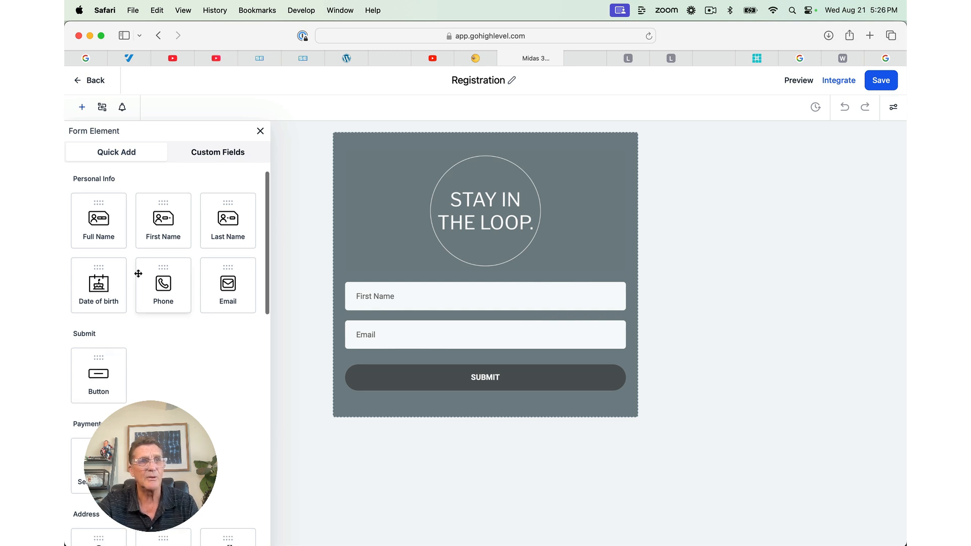
{"action": "scroll", "coordinate": [139, 274], "scroll_direction": "down", "scroll_amount": 3}
{"action": "scroll", "coordinate": [138, 274], "scroll_direction": "down", "scroll_amount": 10}
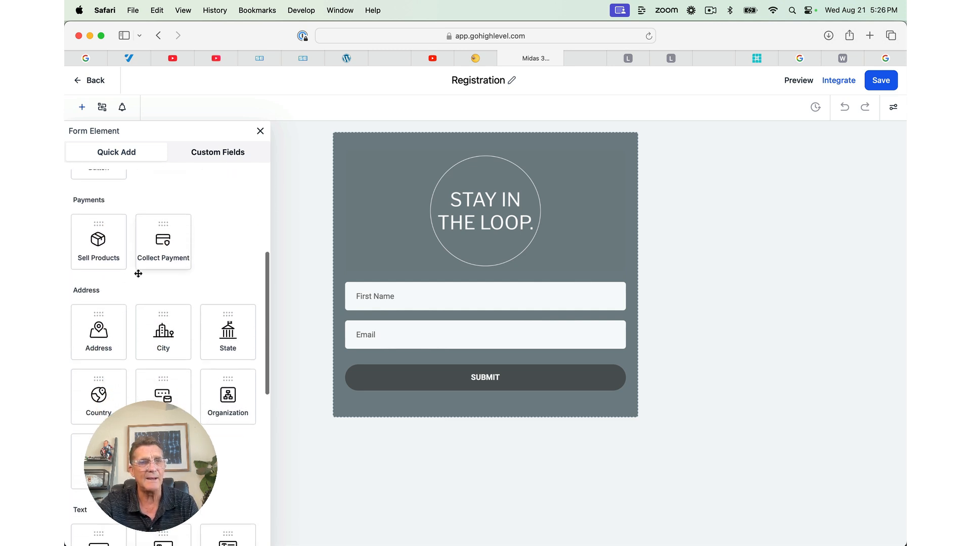
{"action": "scroll", "coordinate": [138, 273], "scroll_direction": "down", "scroll_amount": 5}
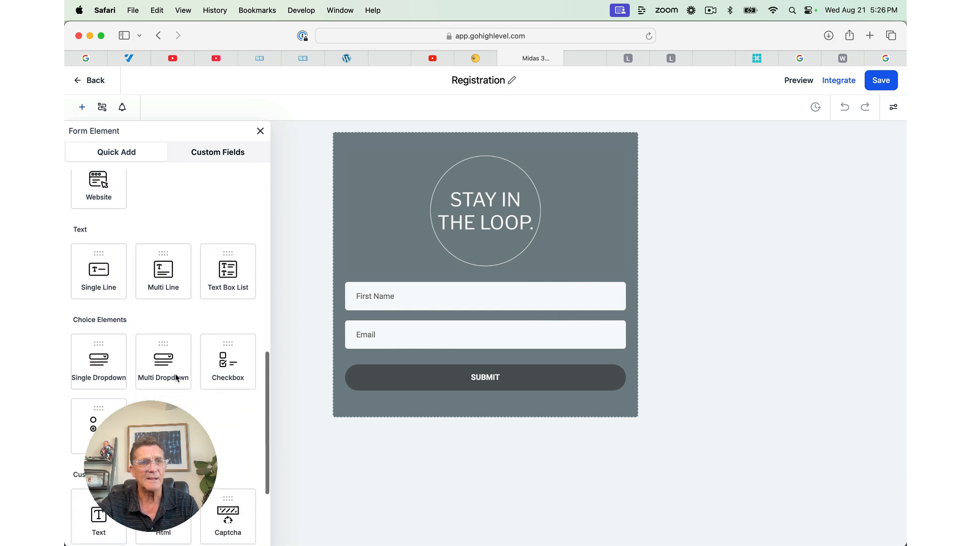
{"action": "scroll", "coordinate": [164, 362], "scroll_direction": "down", "scroll_amount": 3}
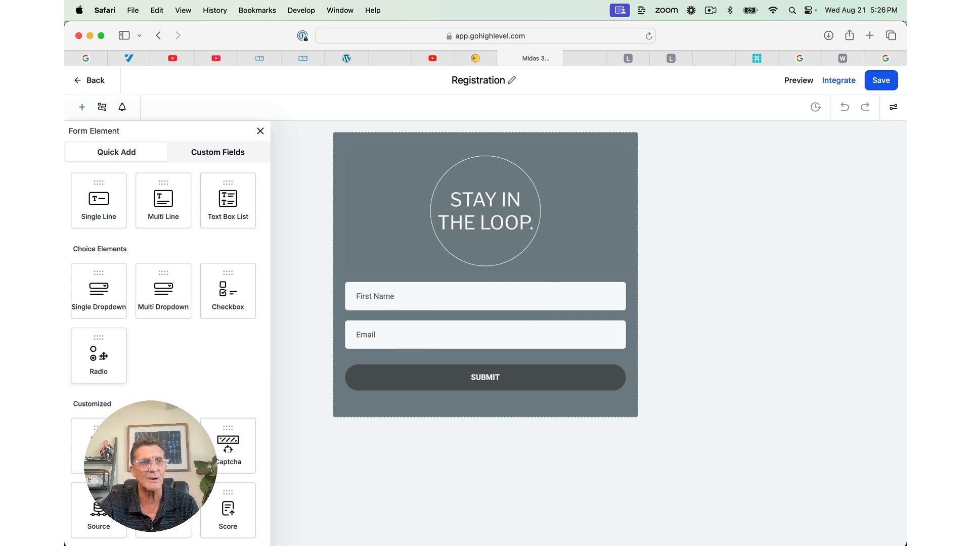
{"action": "scroll", "coordinate": [167, 331], "scroll_direction": "down", "scroll_amount": 6}
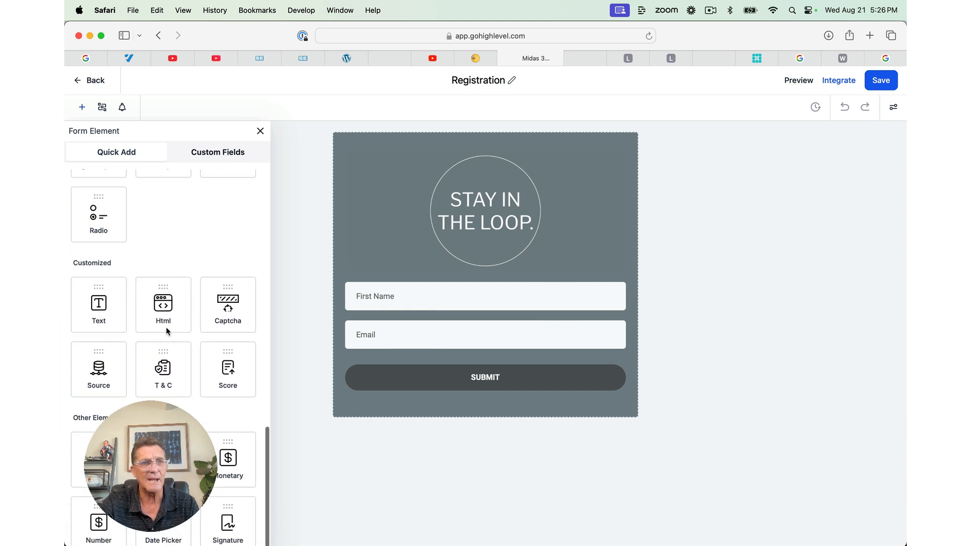
{"action": "scroll", "coordinate": [167, 331], "scroll_direction": "up", "scroll_amount": 9}
{"action": "scroll", "coordinate": [167, 332], "scroll_direction": "up", "scroll_amount": 13}
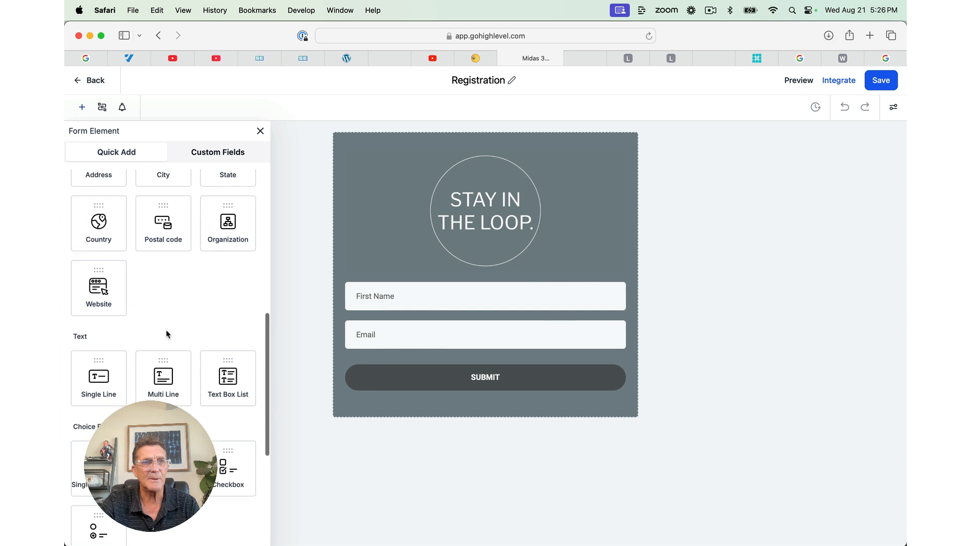
{"action": "scroll", "coordinate": [167, 332], "scroll_direction": "up", "scroll_amount": 7}
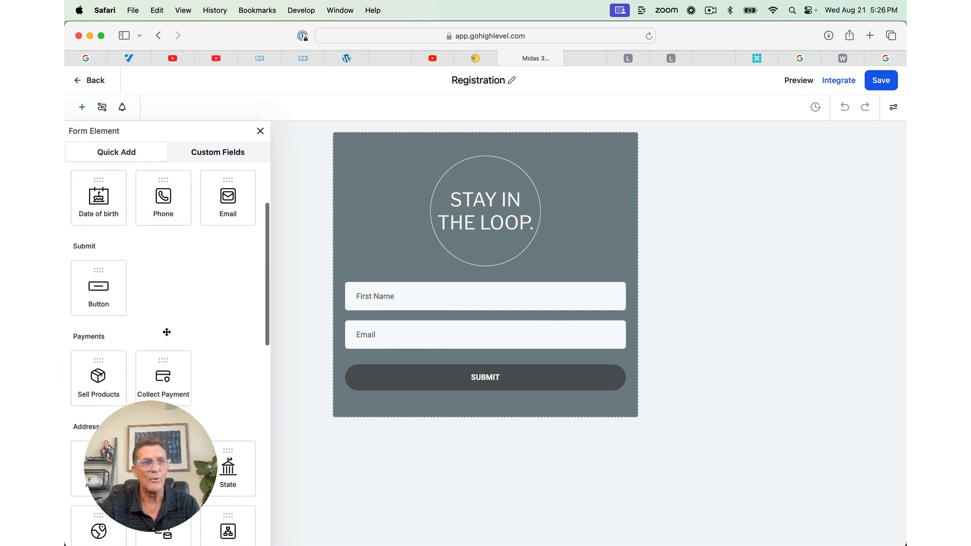
{"action": "left_click_drag", "start_coordinate": [167, 281], "coordinate": [384, 350]}
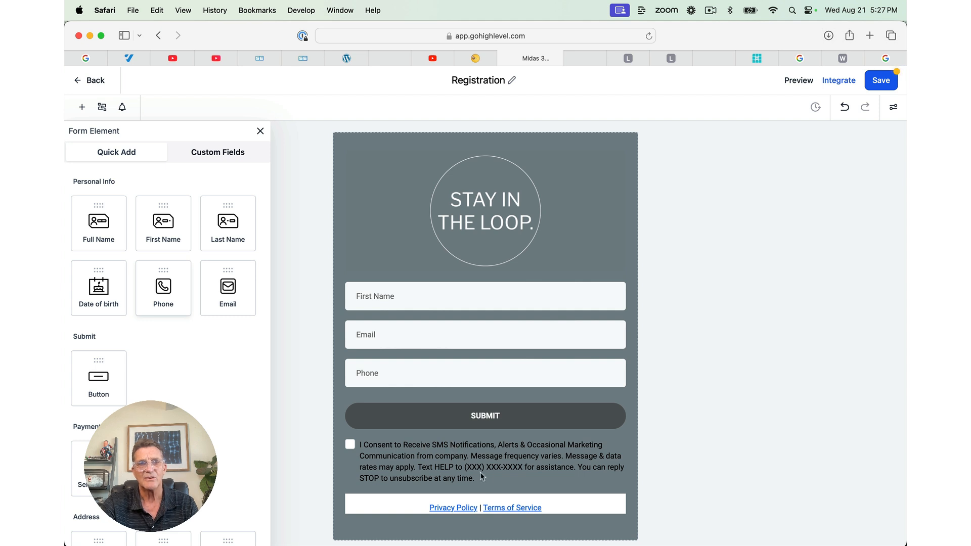
{"action": "scroll", "coordinate": [486, 467], "scroll_direction": "down", "scroll_amount": 1}
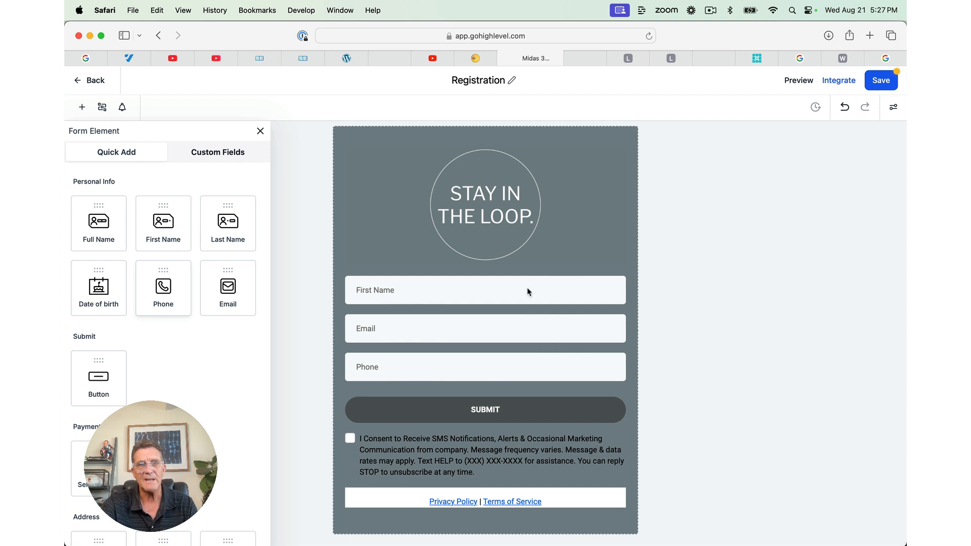
{"action": "left_click", "coordinate": [880, 84]}
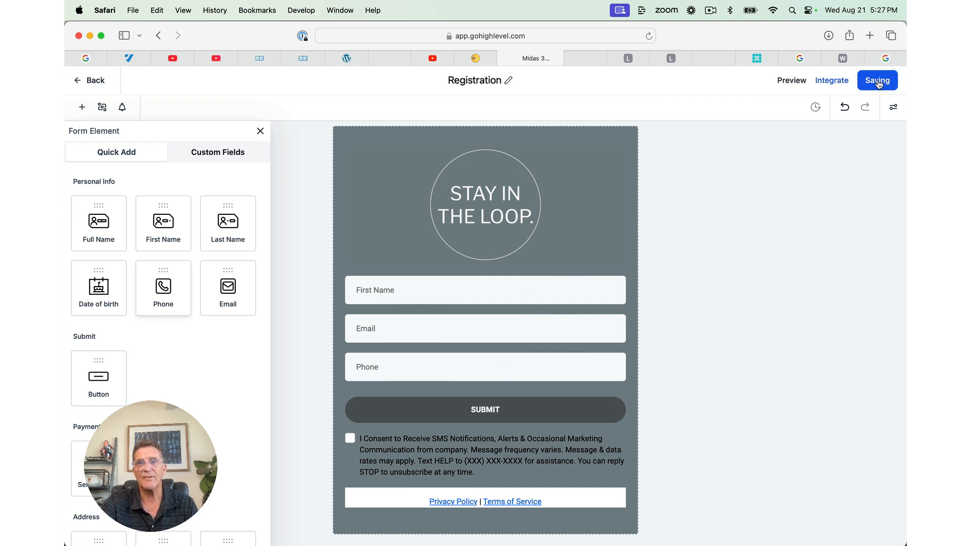
Step: Copy the Registration form's Inline embed code, and save the form before returning to the forms list
{"action": "left_click", "coordinate": [833, 81]}
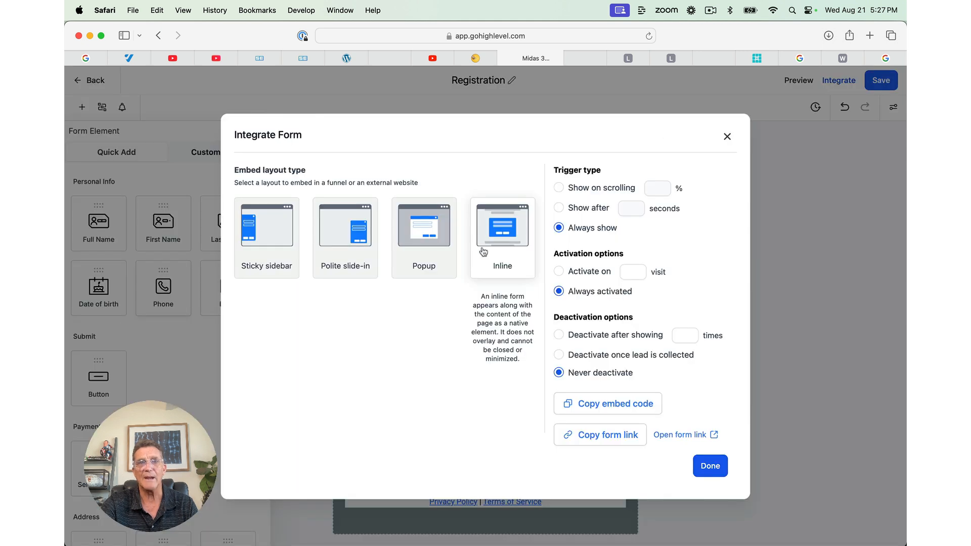
{"action": "mouse_move", "coordinate": [287, 254]}
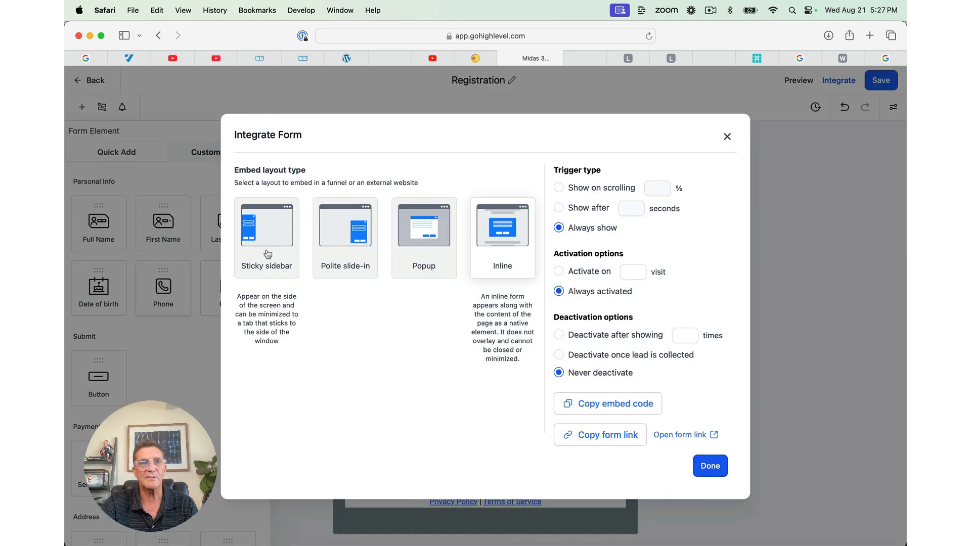
{"action": "mouse_move", "coordinate": [336, 244]}
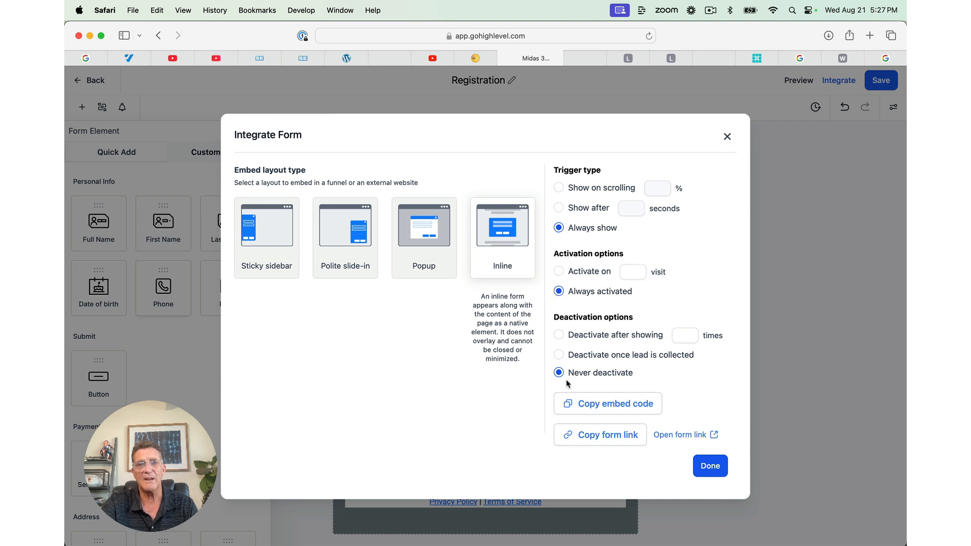
{"action": "left_click", "coordinate": [595, 408]}
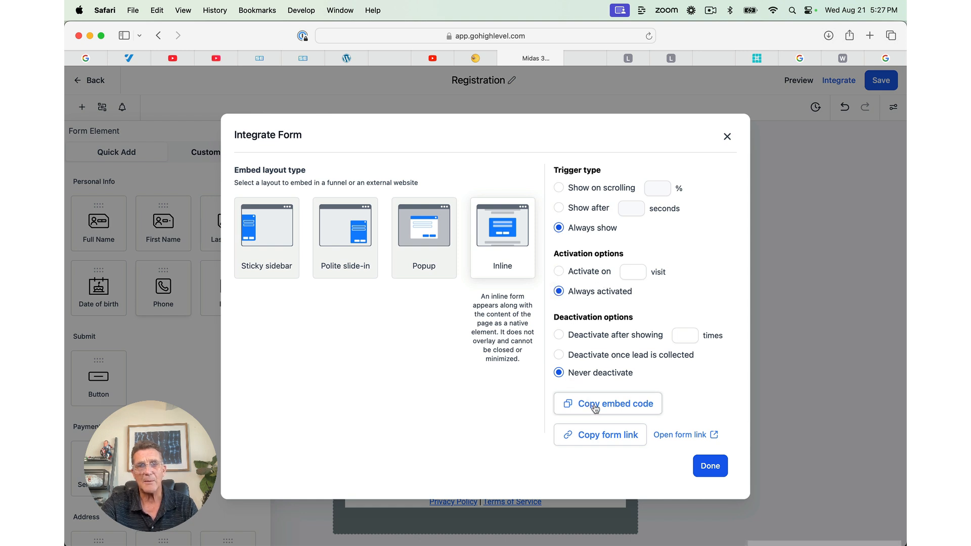
{"action": "left_click", "coordinate": [708, 467]}
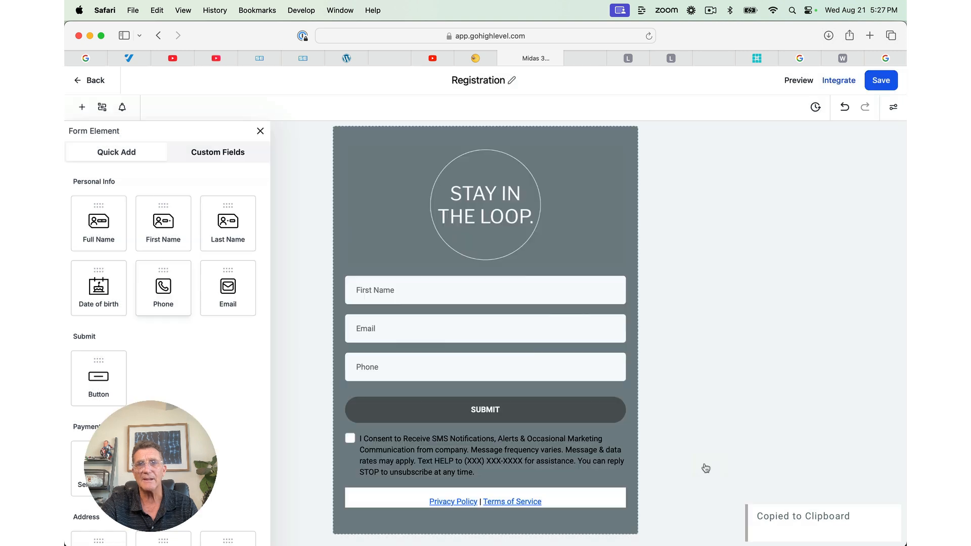
{"action": "left_click", "coordinate": [879, 83]}
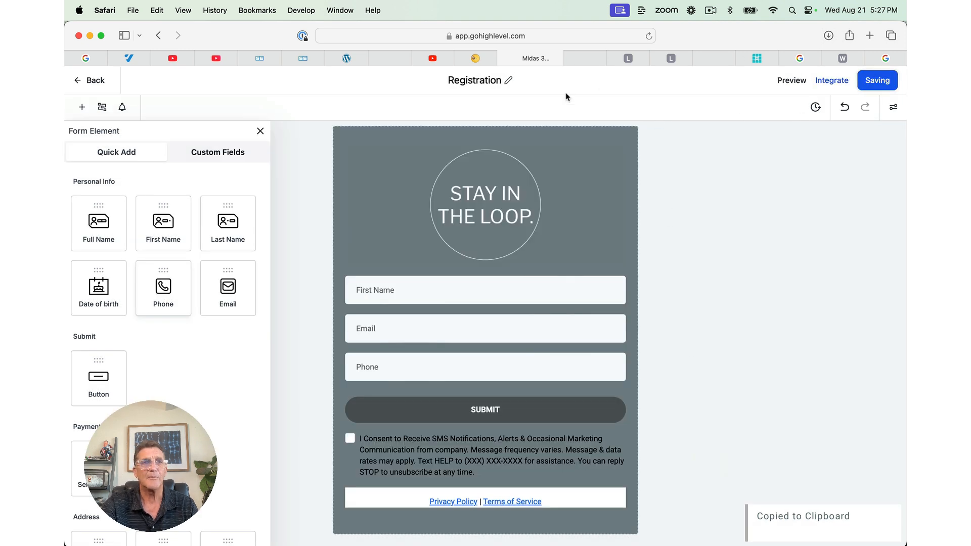
{"action": "left_click", "coordinate": [92, 81]}
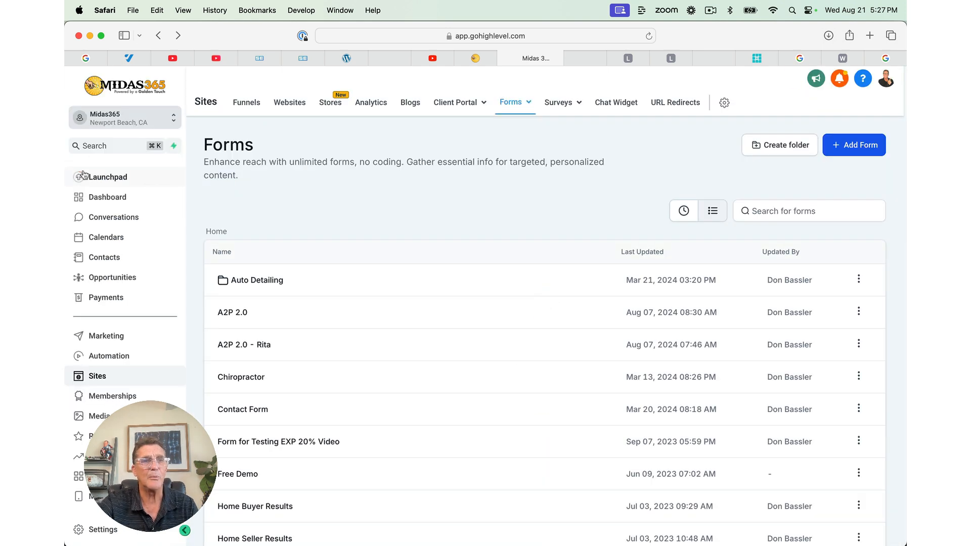
Step: Open the Home page of the Med Spa website in the page editor
{"action": "left_click", "coordinate": [96, 379]}
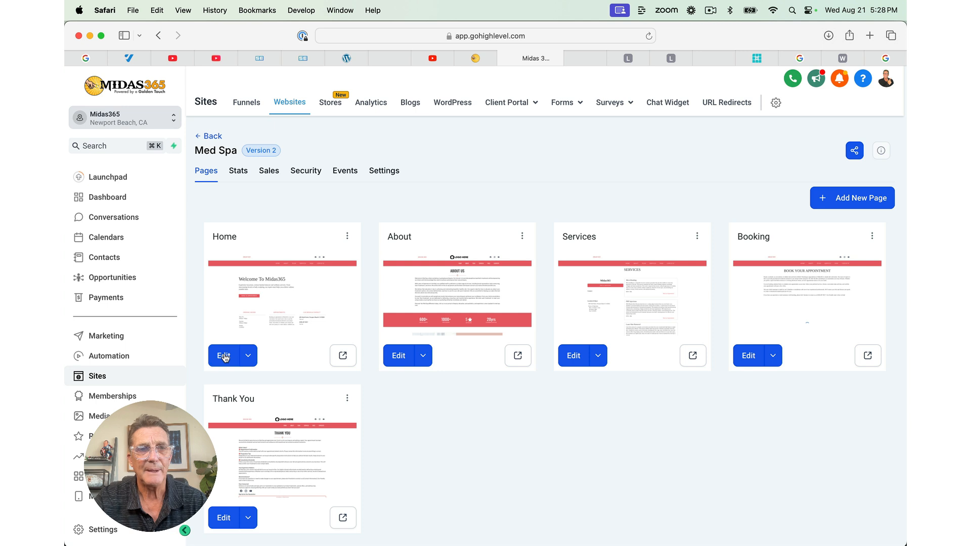
{"action": "left_click", "coordinate": [224, 356]}
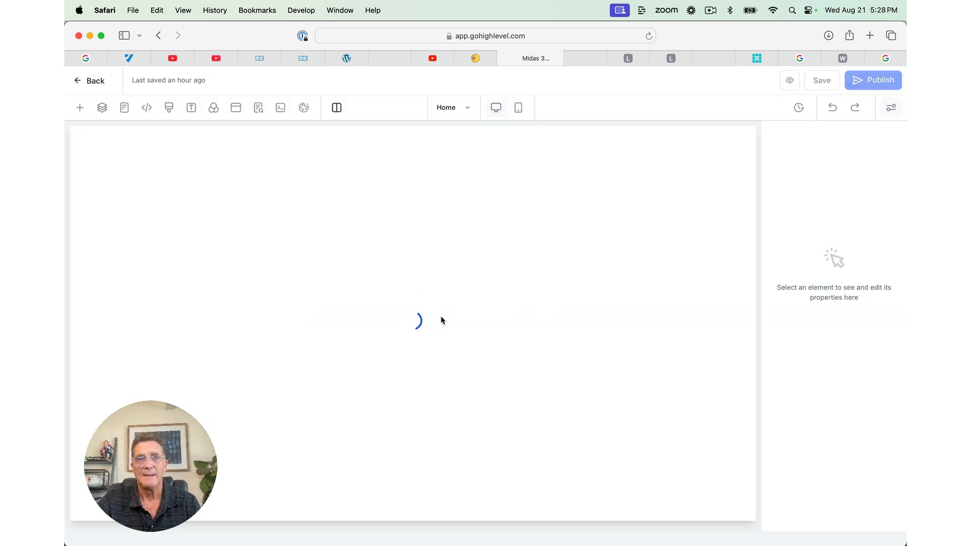
Step: Add a Form element directly below the location email line in the Home page's Contact Us section
{"action": "scroll", "coordinate": [461, 315], "scroll_direction": "down", "scroll_amount": 15}
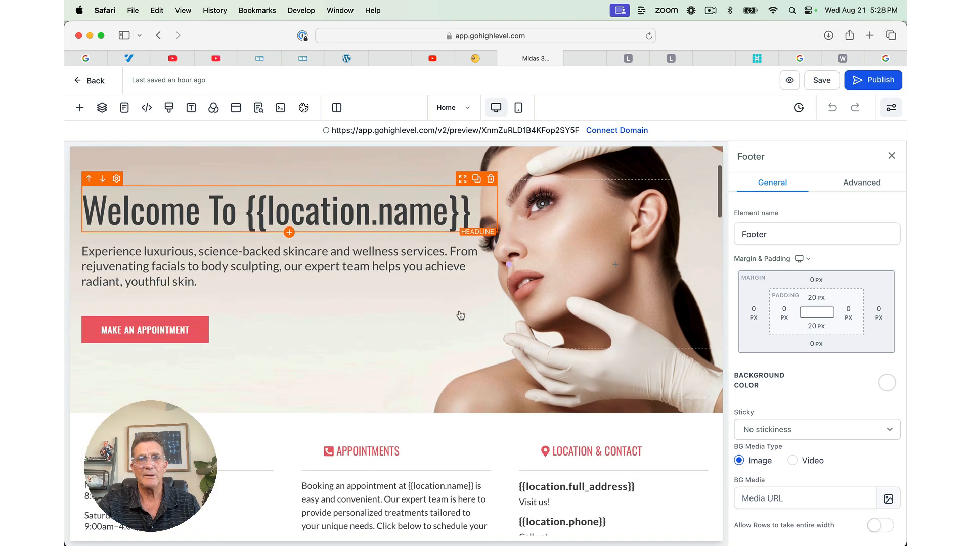
{"action": "scroll", "coordinate": [461, 315], "scroll_direction": "down", "scroll_amount": 20}
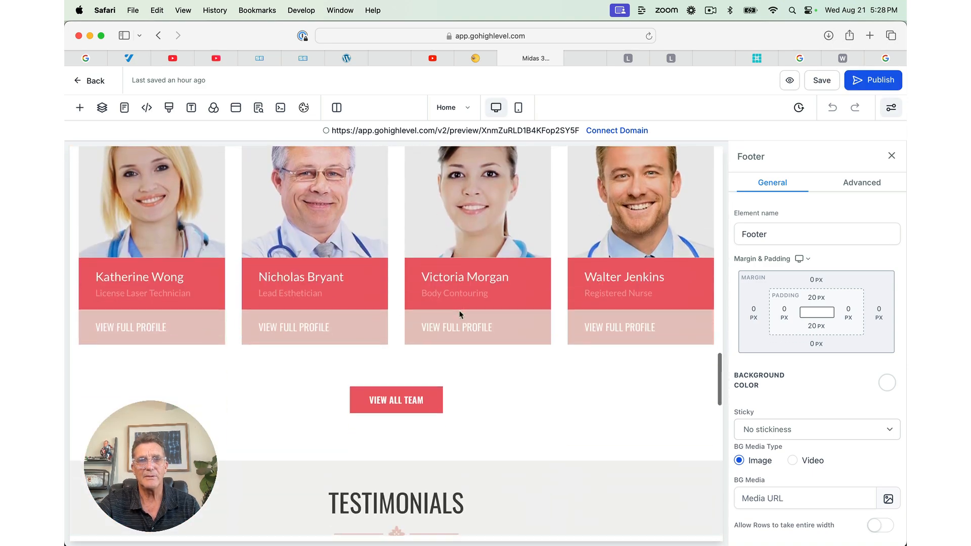
{"action": "scroll", "coordinate": [459, 314], "scroll_direction": "down", "scroll_amount": 1}
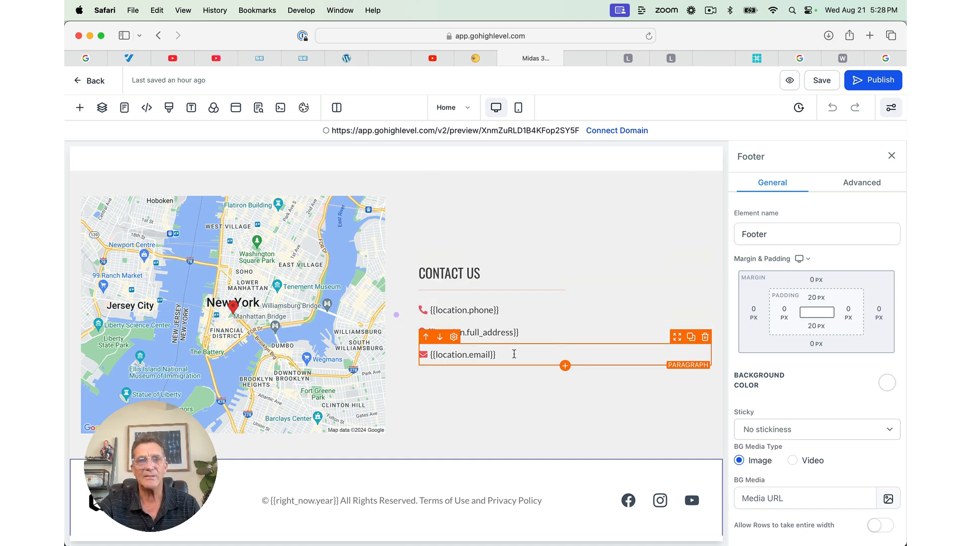
{"action": "left_click", "coordinate": [565, 366]}
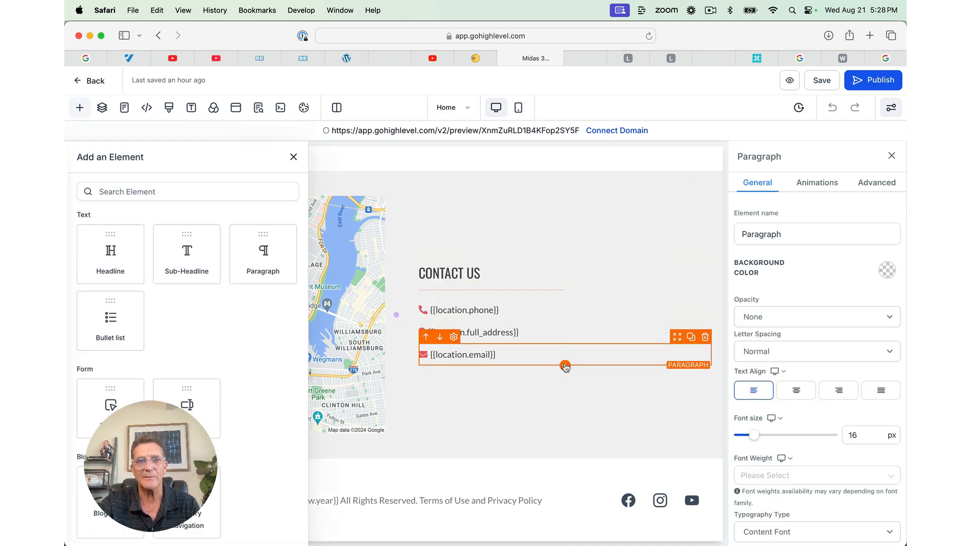
{"action": "left_click", "coordinate": [284, 192]}
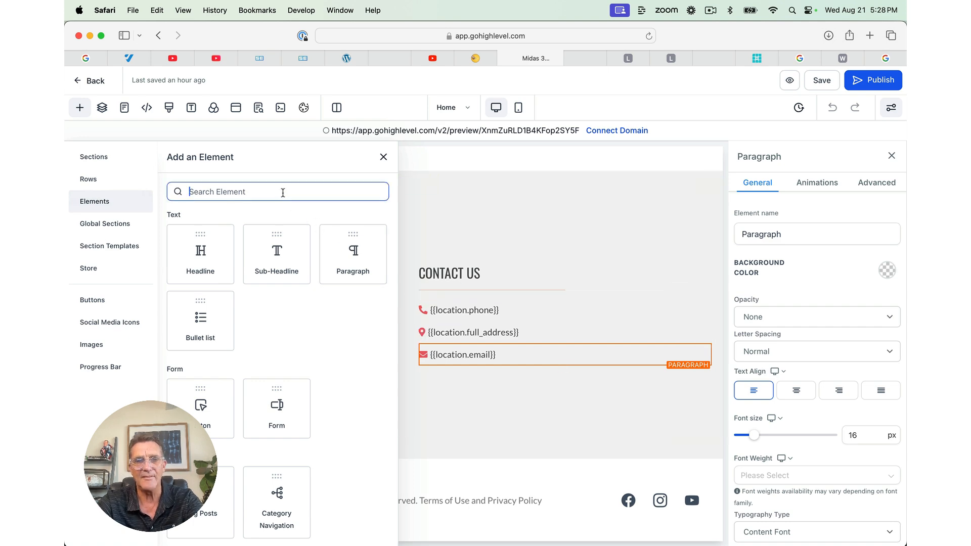
{"action": "type", "text": "form"}
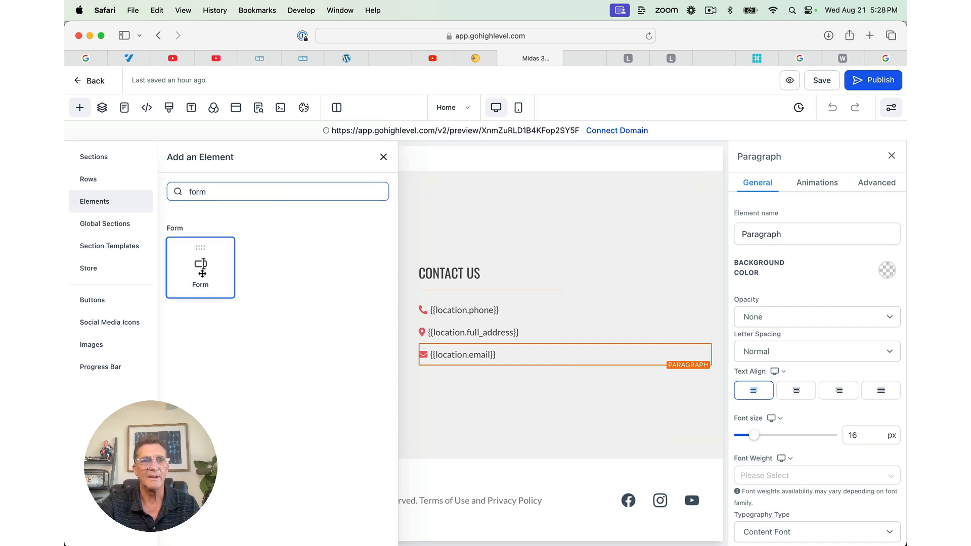
{"action": "left_click_drag", "start_coordinate": [197, 265], "coordinate": [416, 351]}
Step: Choose the Registration form for the new Form element and review its layout beside the map
{"action": "left_click", "coordinate": [488, 262]}
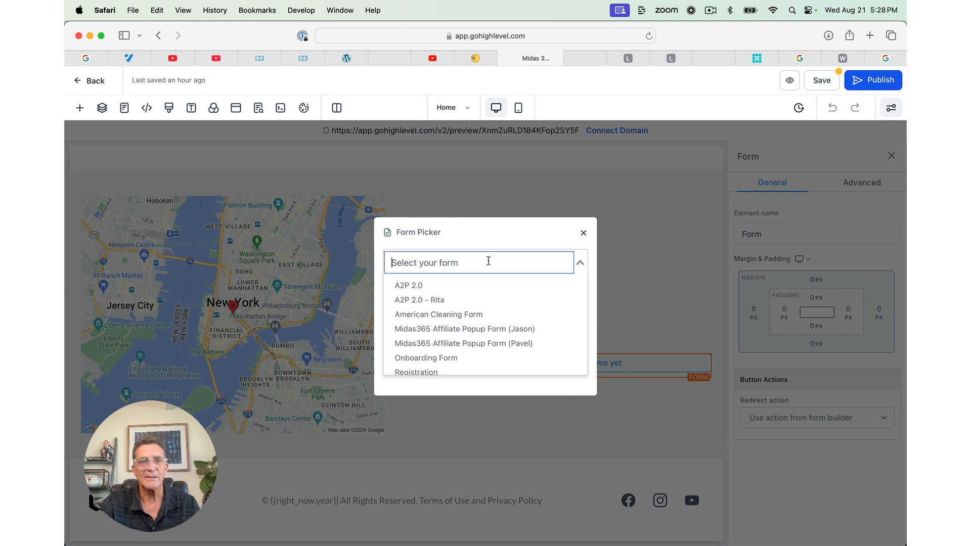
{"action": "scroll", "coordinate": [479, 316], "scroll_direction": "down", "scroll_amount": 2}
{"action": "left_click", "coordinate": [479, 319]}
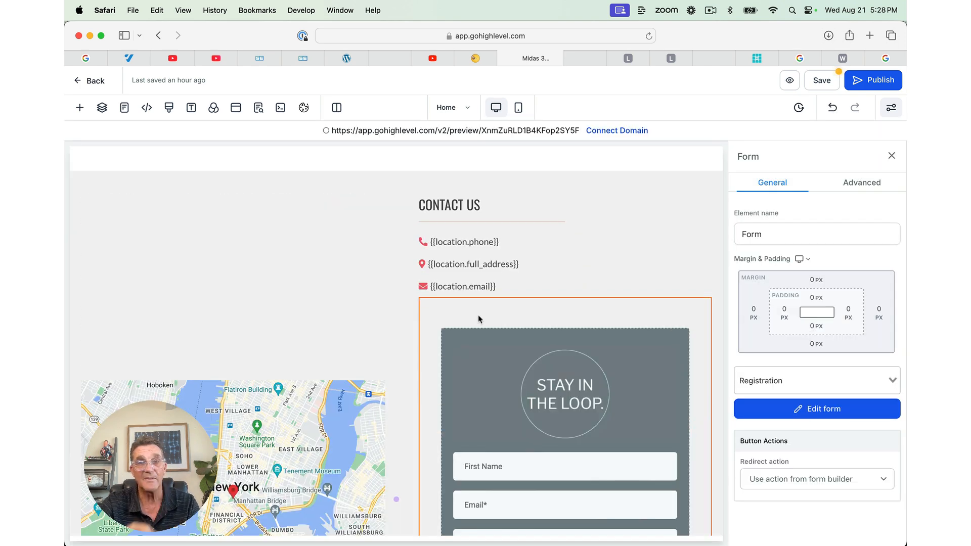
{"action": "scroll", "coordinate": [479, 319], "scroll_direction": "down", "scroll_amount": 5}
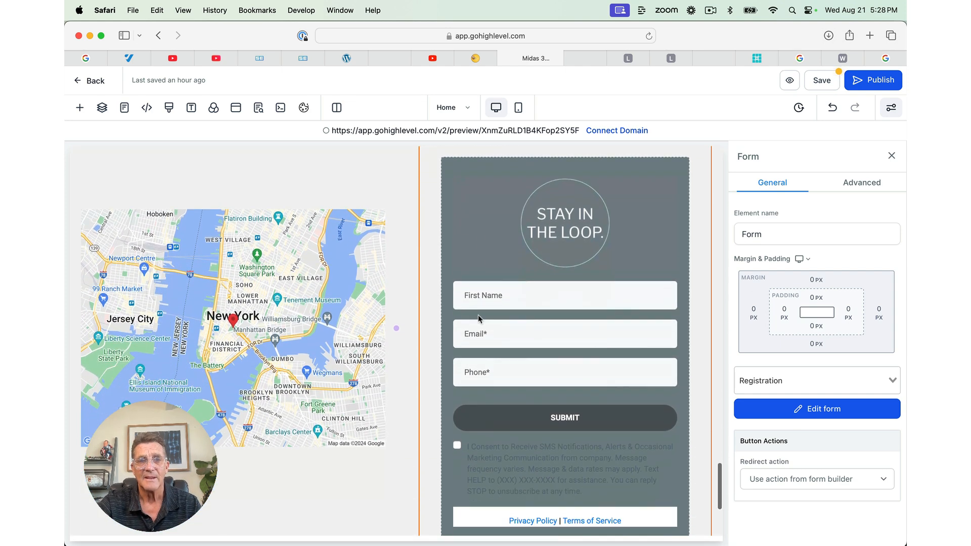
{"action": "scroll", "coordinate": [478, 318], "scroll_direction": "up", "scroll_amount": 3}
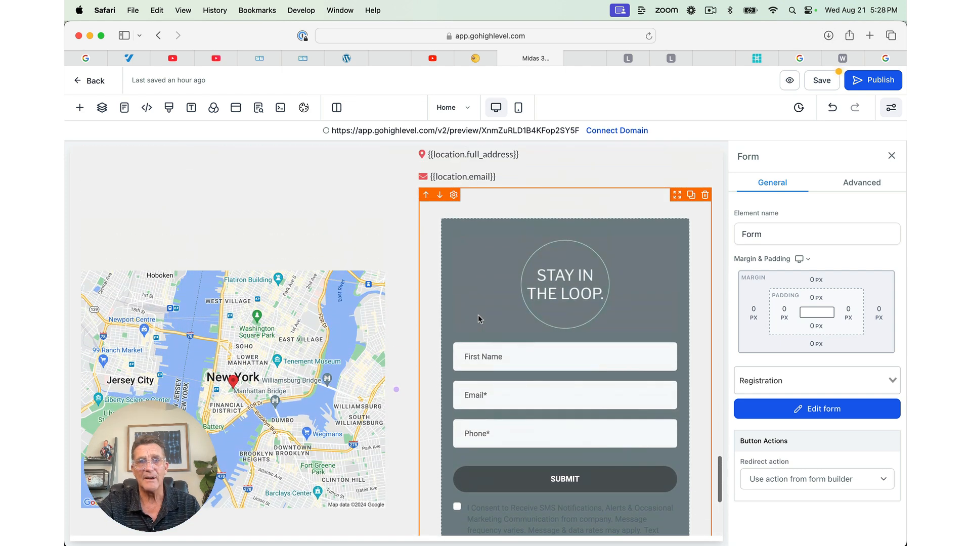
{"action": "scroll", "coordinate": [479, 319], "scroll_direction": "down", "scroll_amount": 1}
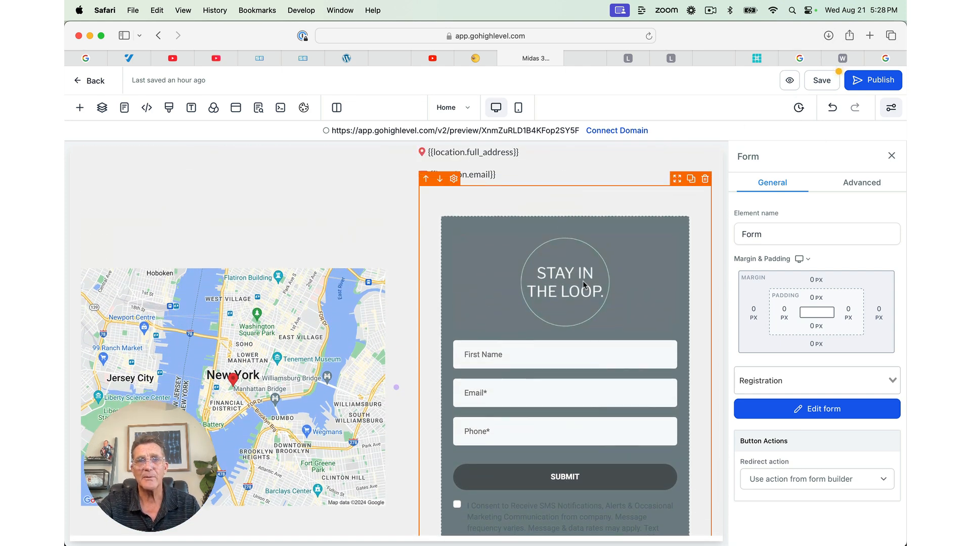
{"action": "scroll", "coordinate": [550, 304], "scroll_direction": "down", "scroll_amount": 3}
{"action": "scroll", "coordinate": [506, 283], "scroll_direction": "up", "scroll_amount": 3}
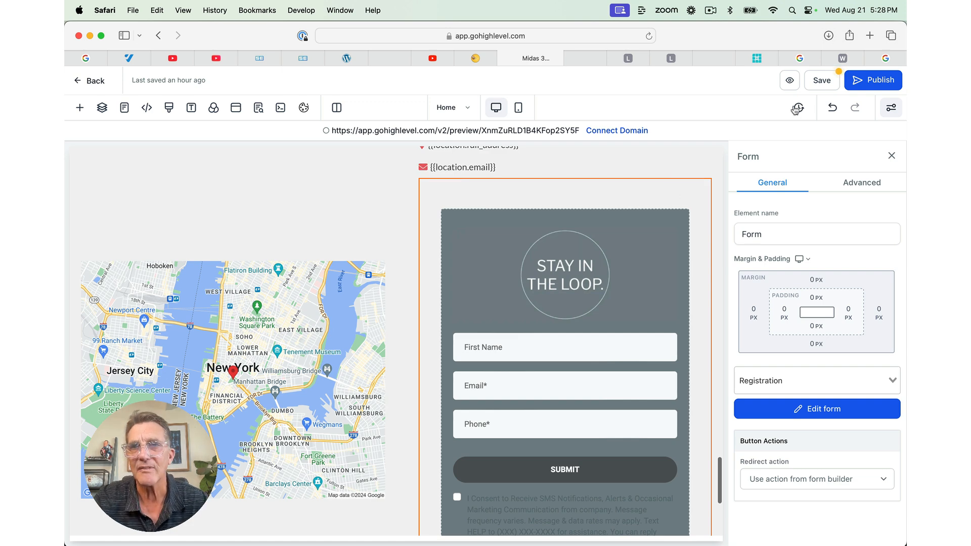
Step: Save the Home page including its global section changes, and return to the Med Spa website's page list
{"action": "left_click", "coordinate": [822, 80]}
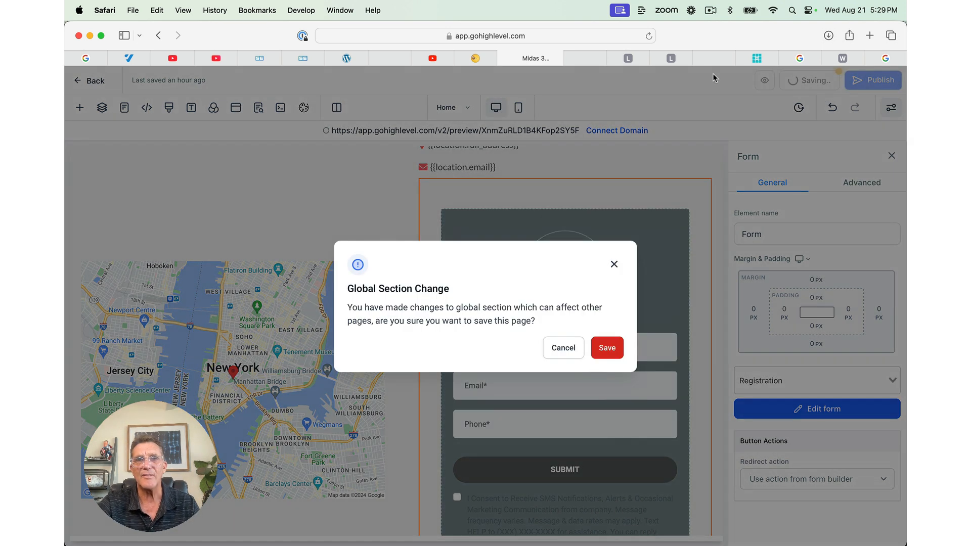
{"action": "left_click", "coordinate": [602, 348]}
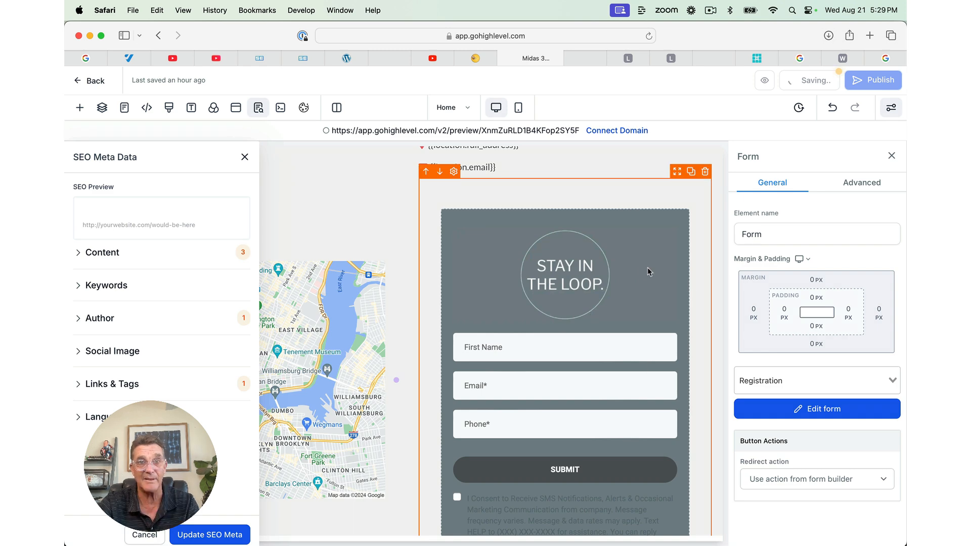
{"action": "left_click", "coordinate": [244, 157]}
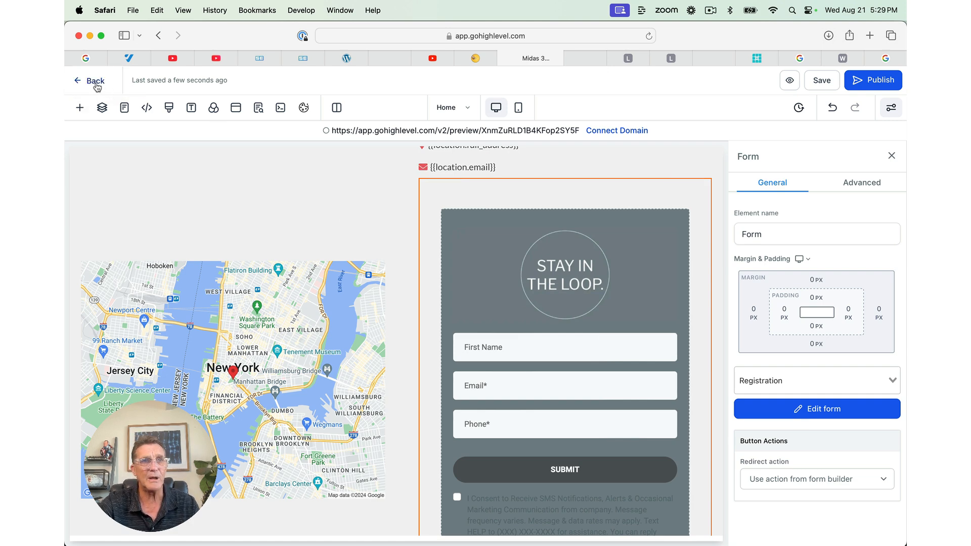
{"action": "left_click", "coordinate": [96, 82]}
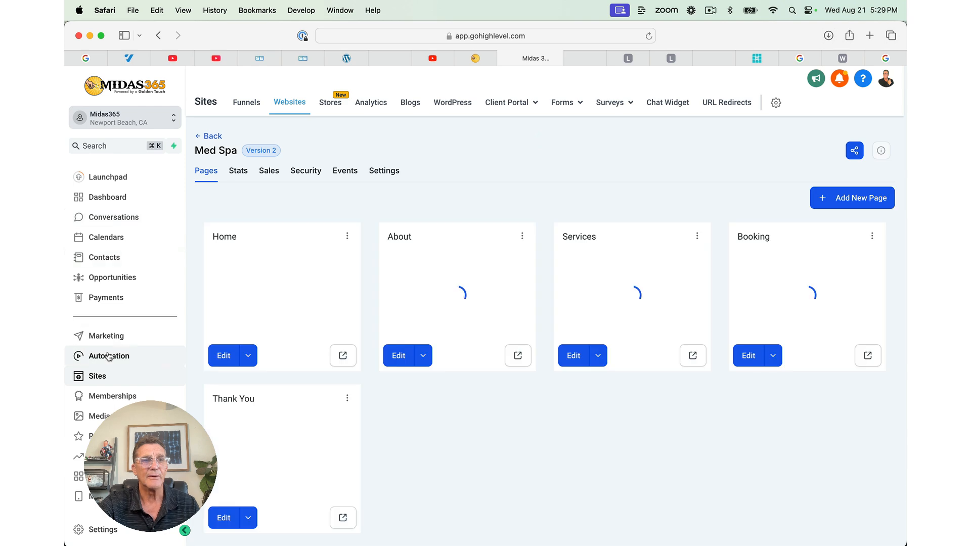
Step: Create a new automation workflow from the Recipe - Email Drip Sequence template and dismiss the re-entry notice
{"action": "left_click", "coordinate": [109, 356]}
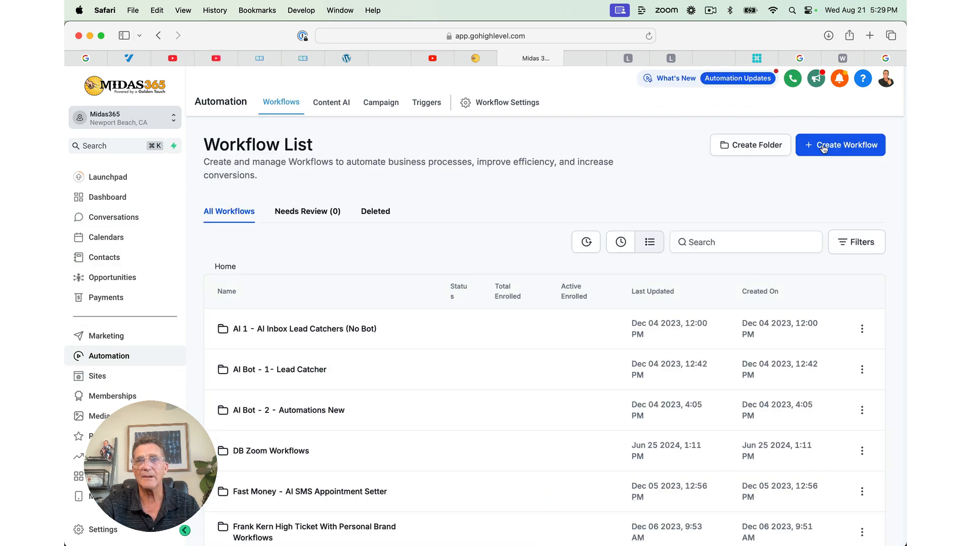
{"action": "left_click", "coordinate": [824, 147]}
{"action": "left_click", "coordinate": [822, 174]}
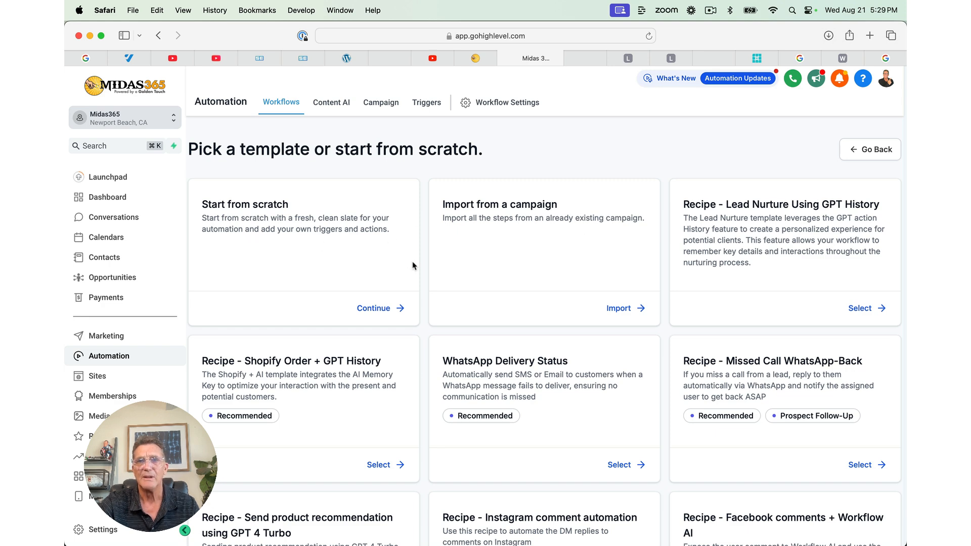
{"action": "scroll", "coordinate": [412, 266], "scroll_direction": "down", "scroll_amount": 3}
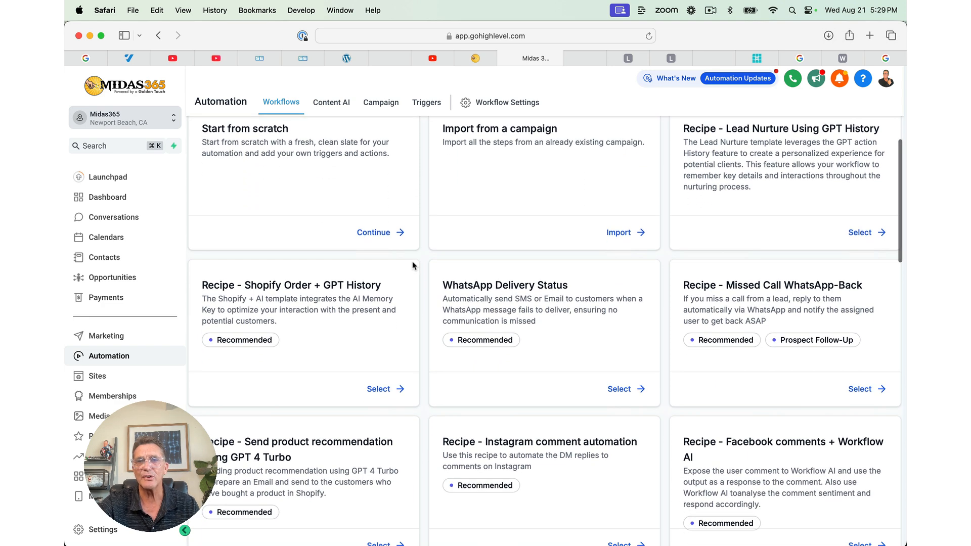
{"action": "scroll", "coordinate": [413, 266], "scroll_direction": "down", "scroll_amount": 5}
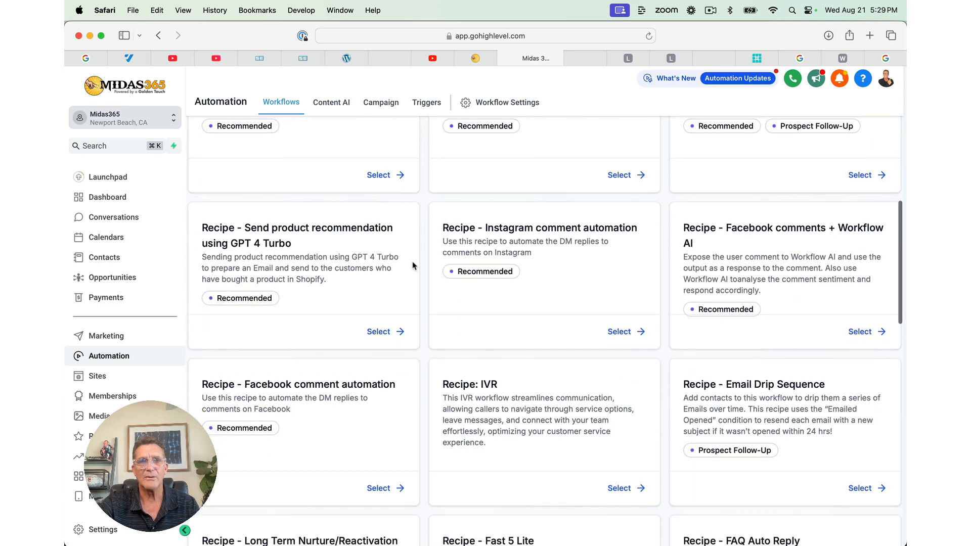
{"action": "scroll", "coordinate": [412, 266], "scroll_direction": "down", "scroll_amount": 3}
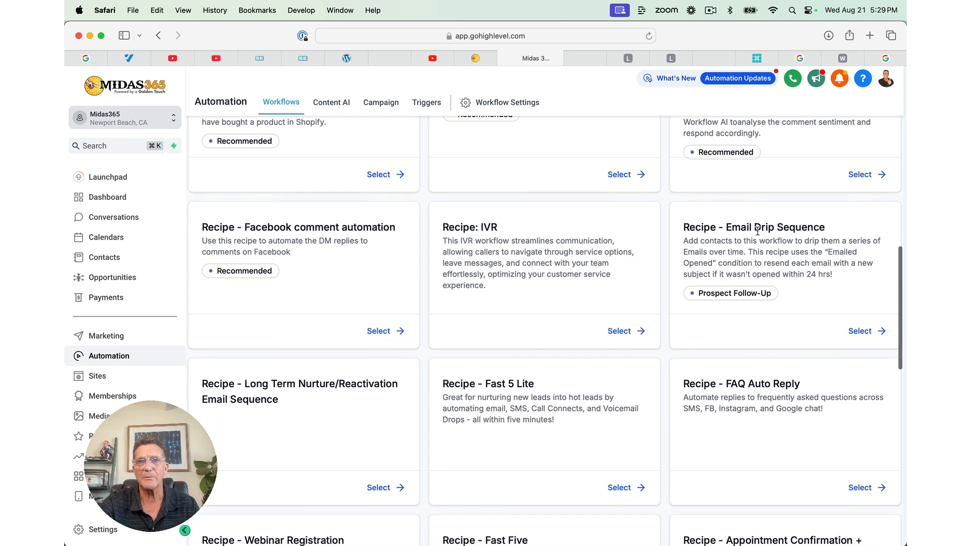
{"action": "left_click", "coordinate": [859, 332]}
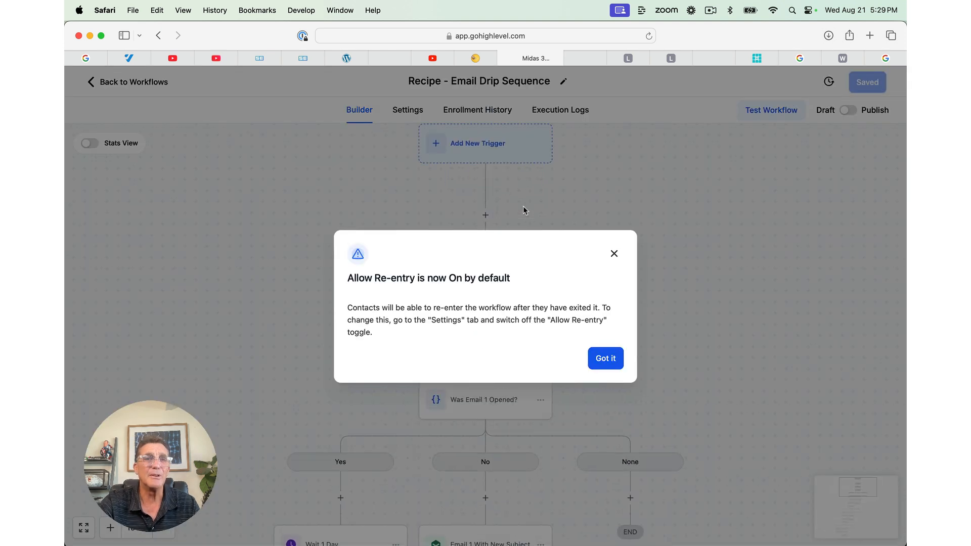
{"action": "left_click", "coordinate": [601, 359]}
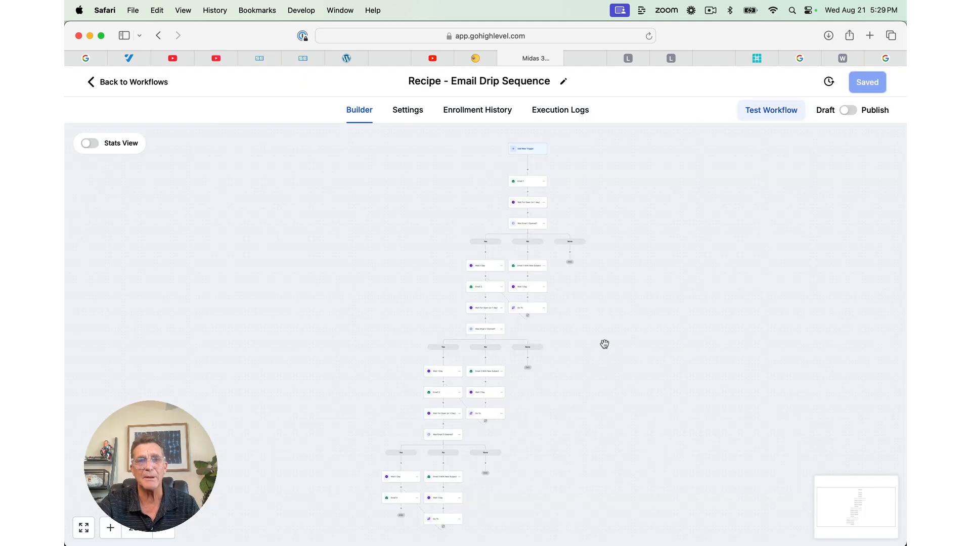
Step: Examine the email drip workflow's structure, following the emails, wait steps and opened-email branches from the trigger down through Email 2
{"action": "scroll", "coordinate": [531, 329], "scroll_direction": "up", "scroll_amount": 2}
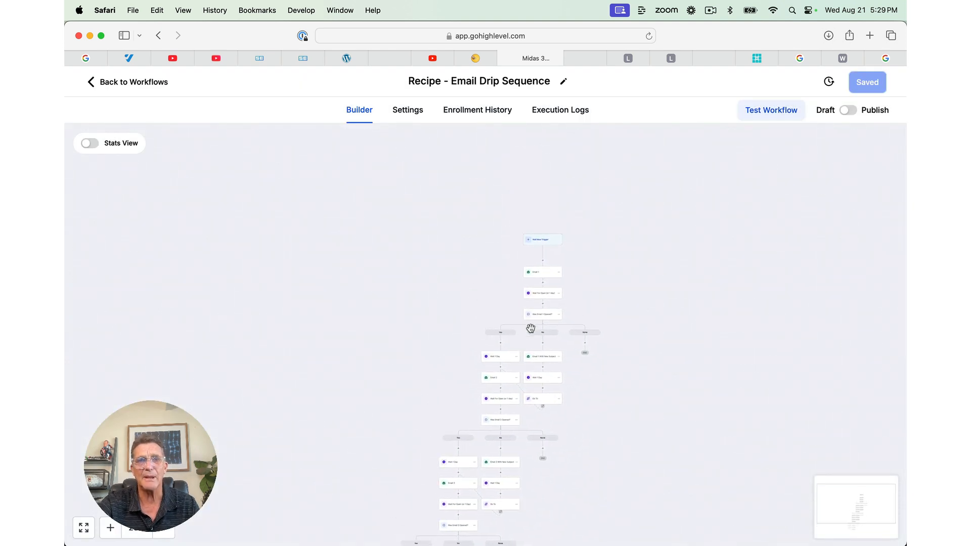
{"action": "scroll", "coordinate": [531, 329], "scroll_direction": "down", "scroll_amount": 2}
{"action": "scroll", "coordinate": [530, 329], "scroll_direction": "right", "scroll_amount": 1}
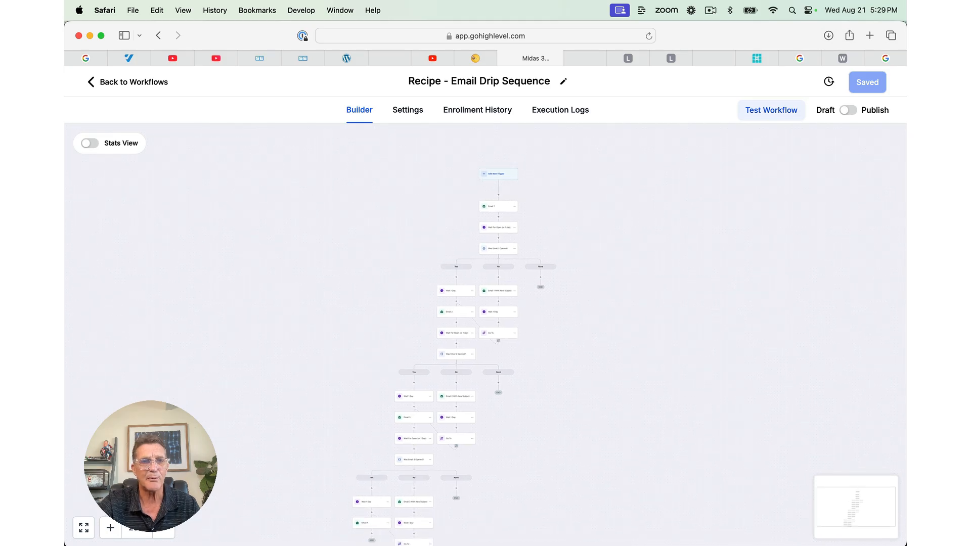
{"action": "left_click", "coordinate": [110, 529]}
{"action": "left_click", "coordinate": [110, 529]}
{"action": "left_click", "coordinate": [110, 529]}
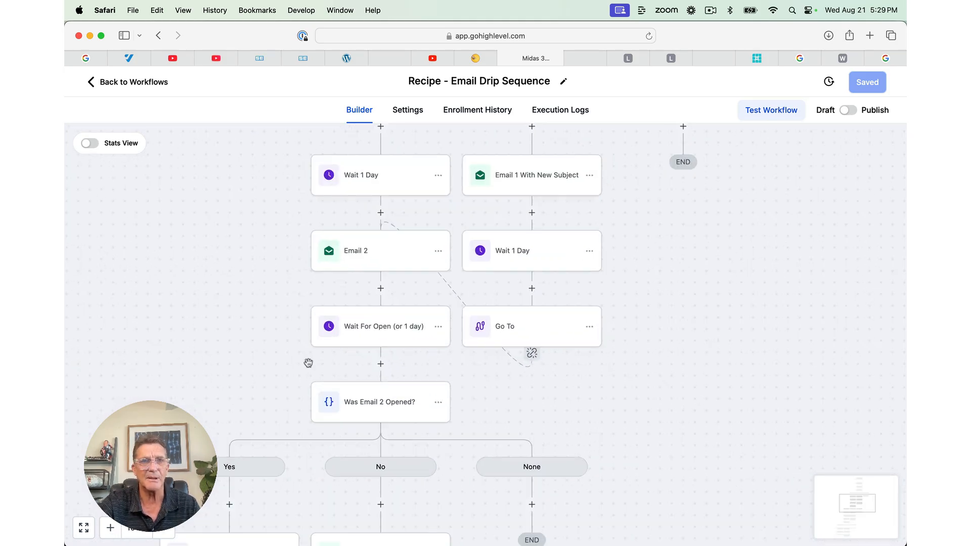
{"action": "scroll", "coordinate": [308, 363], "scroll_direction": "up", "scroll_amount": 10}
{"action": "scroll", "coordinate": [308, 364], "scroll_direction": "left", "scroll_amount": 3}
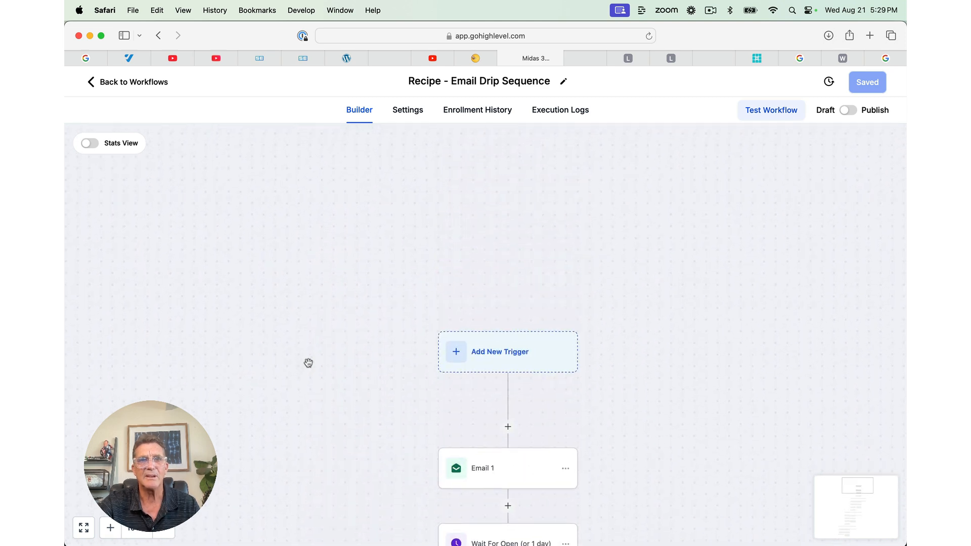
{"action": "scroll", "coordinate": [308, 363], "scroll_direction": "down", "scroll_amount": 10}
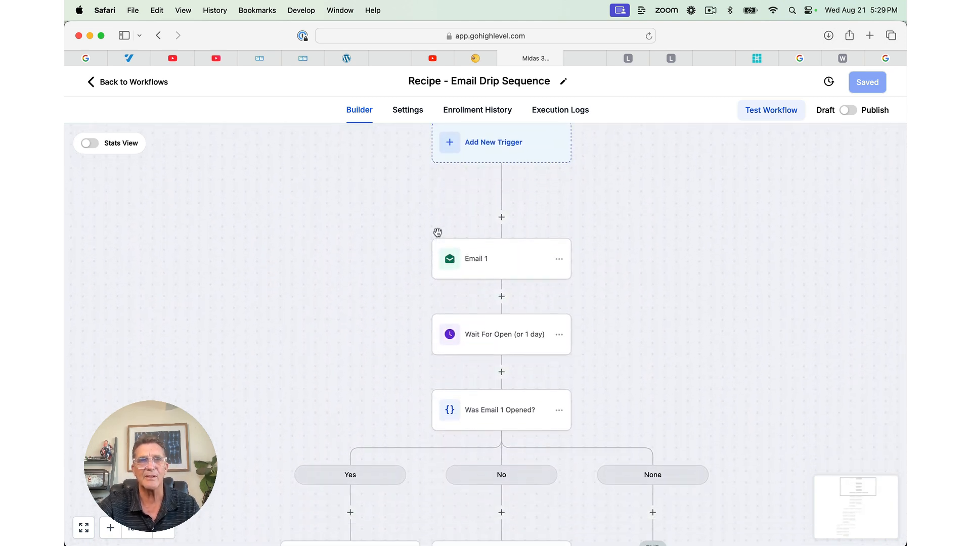
{"action": "scroll", "coordinate": [490, 262], "scroll_direction": "down", "scroll_amount": 2}
{"action": "scroll", "coordinate": [490, 262], "scroll_direction": "right", "scroll_amount": 1}
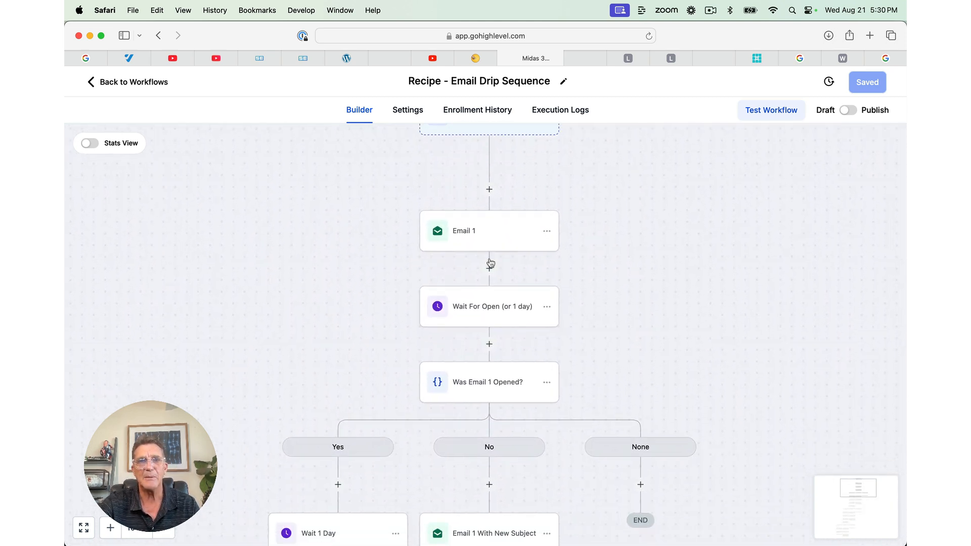
{"action": "scroll", "coordinate": [479, 306], "scroll_direction": "down", "scroll_amount": 5}
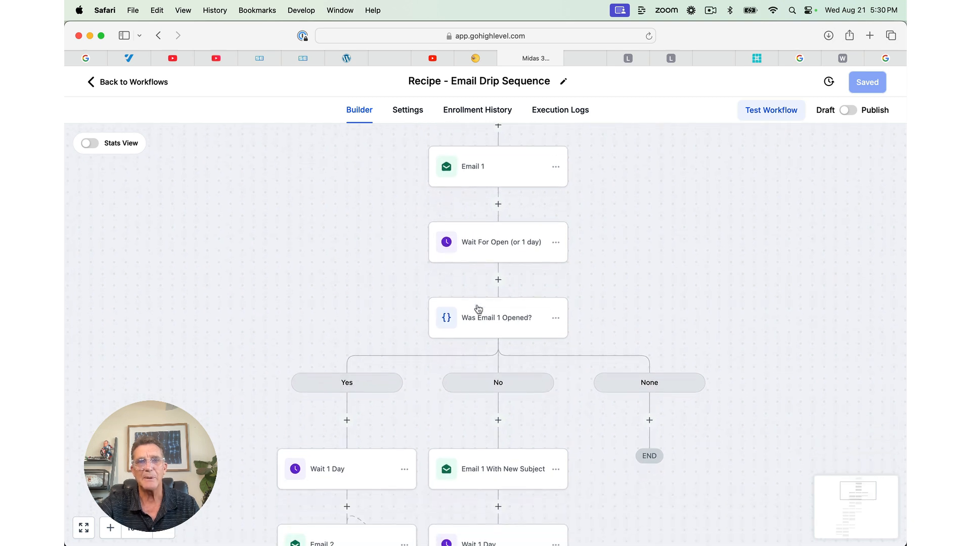
{"action": "scroll", "coordinate": [481, 302], "scroll_direction": "down", "scroll_amount": 10}
{"action": "scroll", "coordinate": [482, 302], "scroll_direction": "left", "scroll_amount": 1}
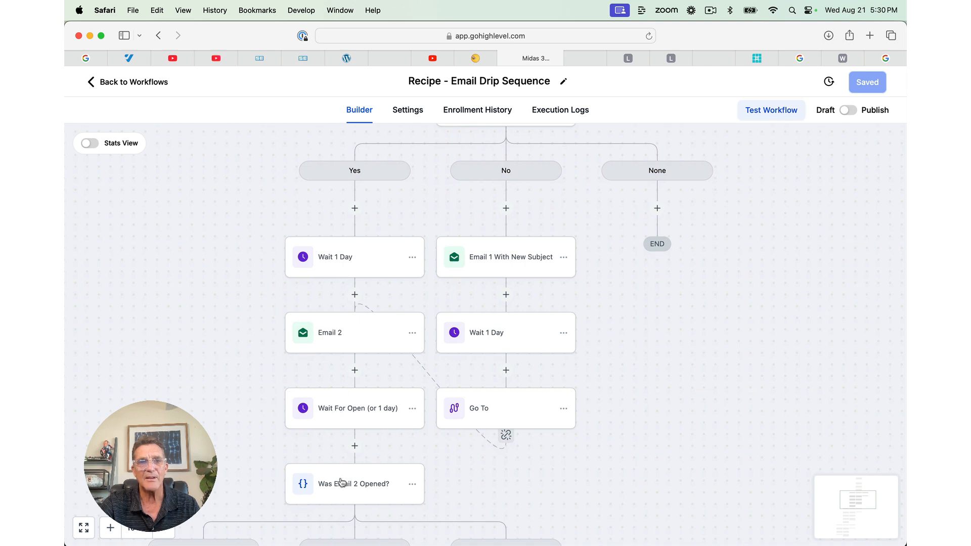
{"action": "scroll", "coordinate": [341, 478], "scroll_direction": "down", "scroll_amount": 6}
{"action": "scroll", "coordinate": [341, 482], "scroll_direction": "down", "scroll_amount": 2}
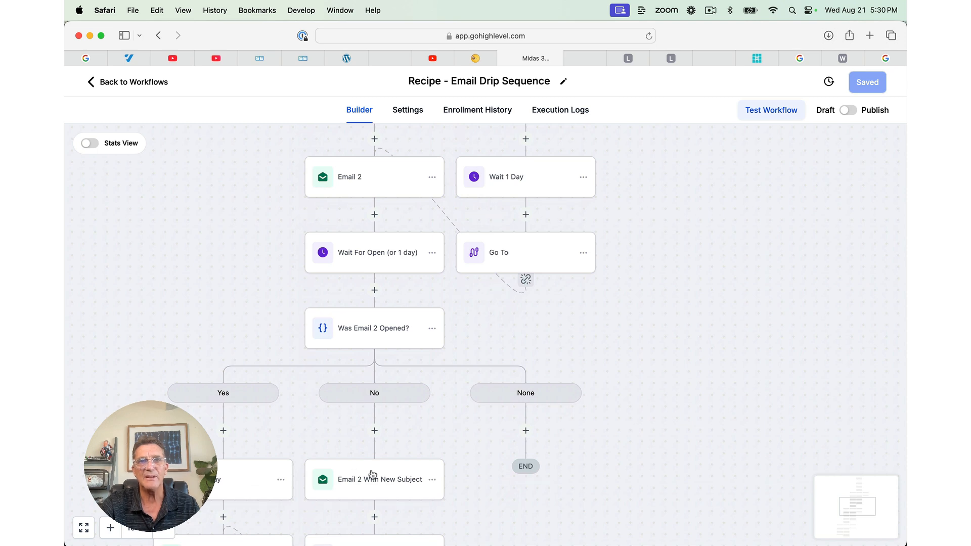
{"action": "scroll", "coordinate": [372, 476], "scroll_direction": "up", "scroll_amount": 12}
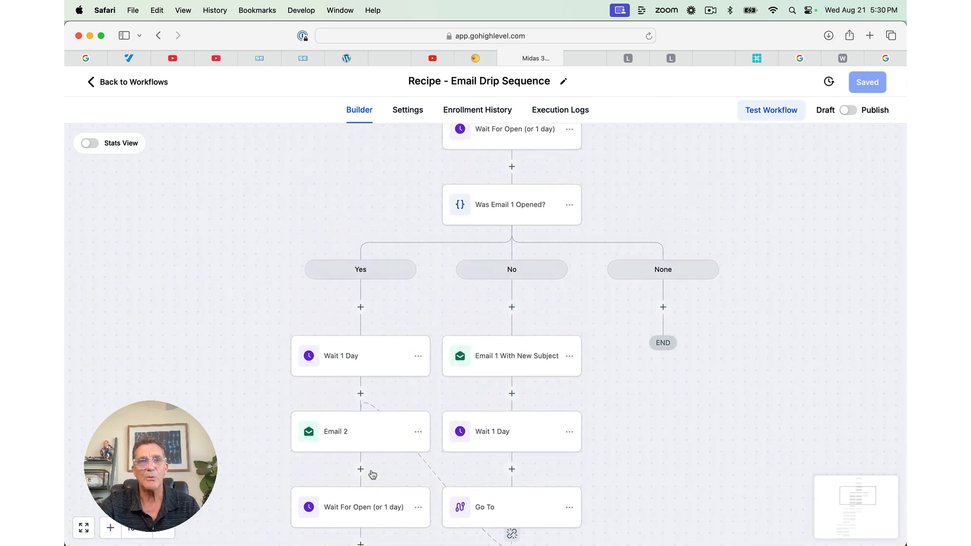
{"action": "scroll", "coordinate": [564, 357], "scroll_direction": "up", "scroll_amount": 10}
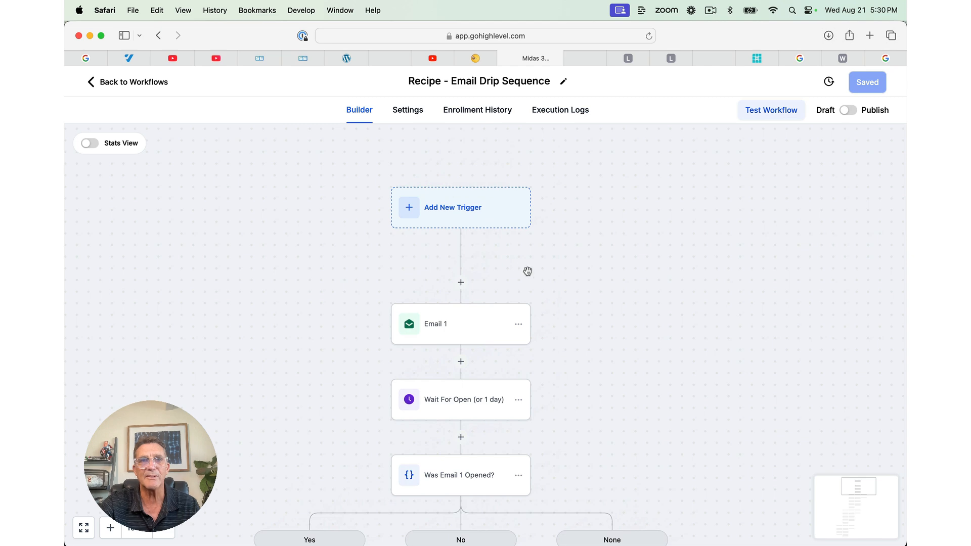
Step: Add a Form Submitted trigger to the email drip workflow
{"action": "left_click", "coordinate": [440, 210]}
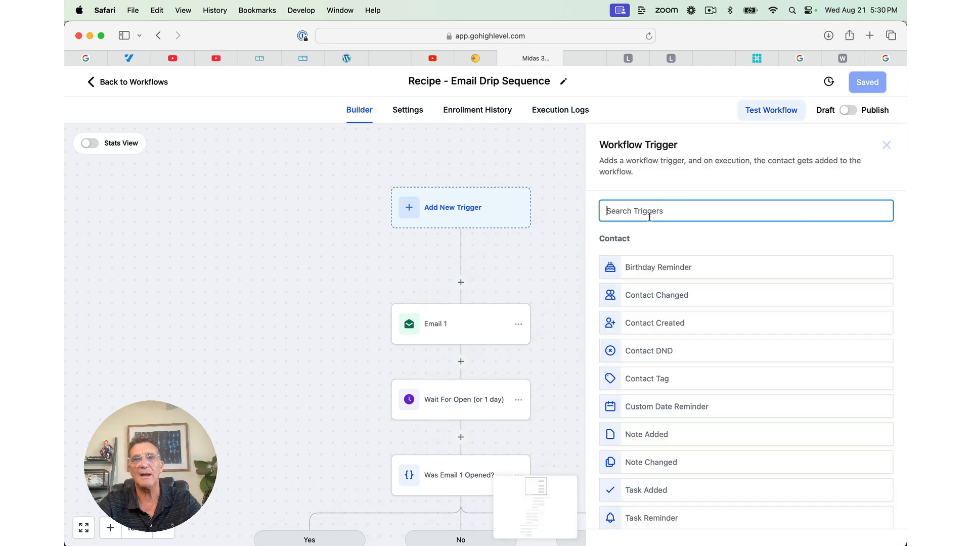
{"action": "type", "text": "for"}
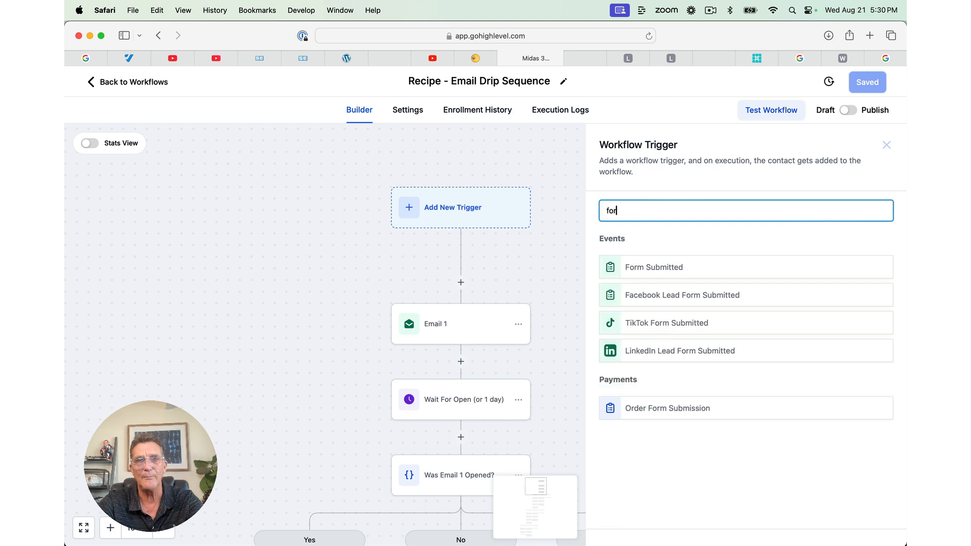
{"action": "left_click", "coordinate": [667, 268]}
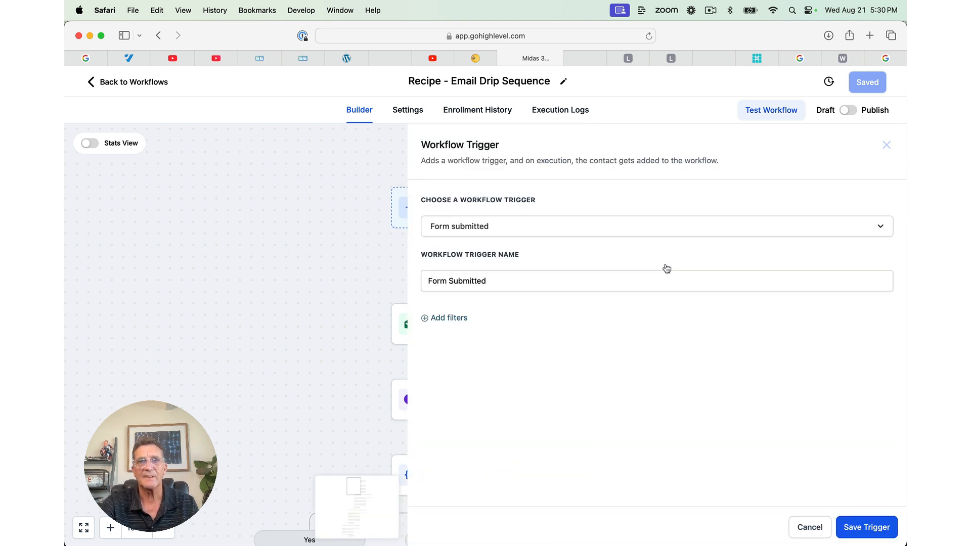
Step: Filter the trigger with Form is set to Registration, and save the trigger
{"action": "left_click", "coordinate": [460, 323]}
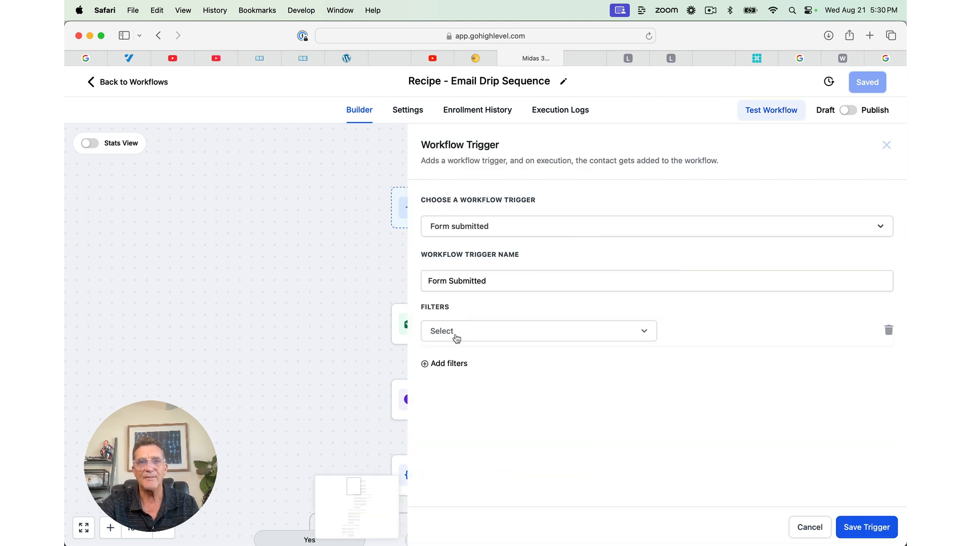
{"action": "left_click", "coordinate": [456, 336]}
{"action": "left_click", "coordinate": [452, 411]}
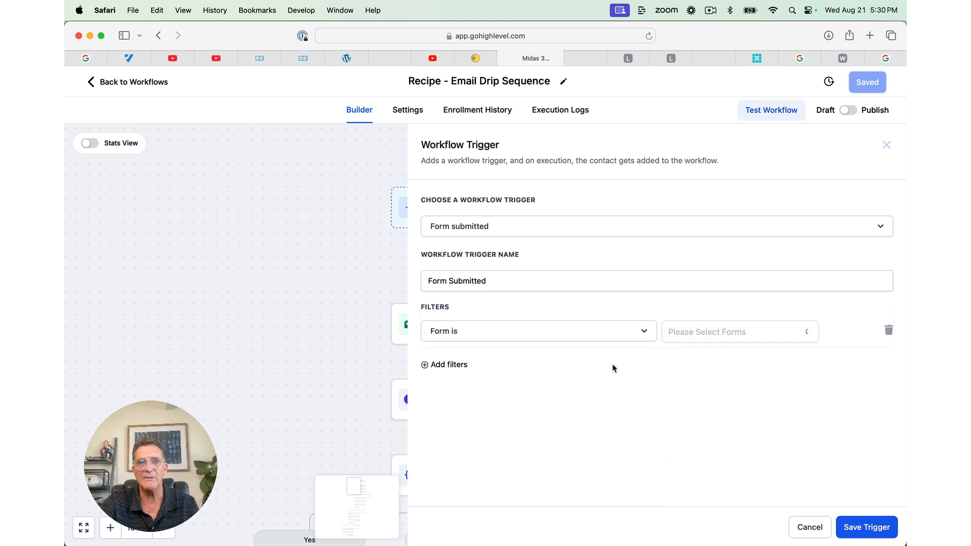
{"action": "left_click", "coordinate": [698, 333]}
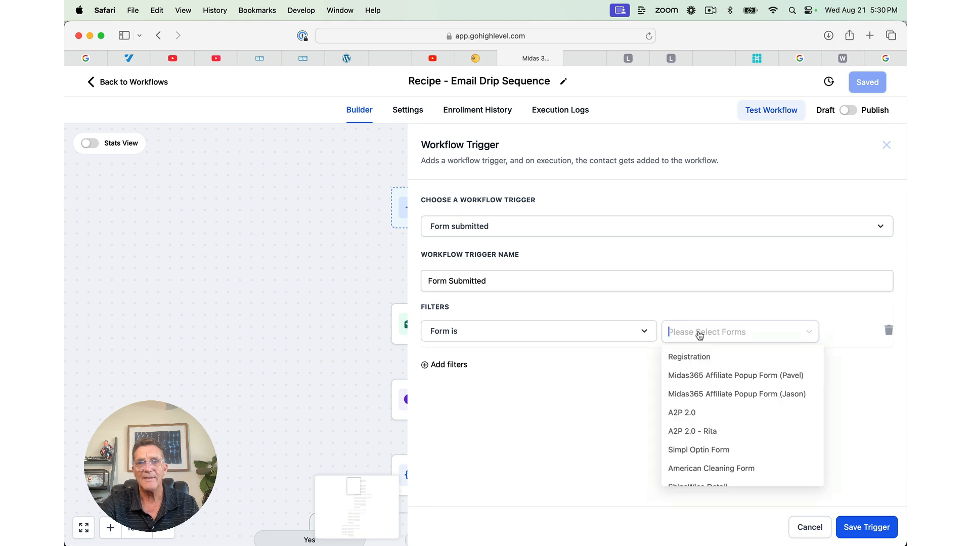
{"action": "left_click", "coordinate": [702, 358]}
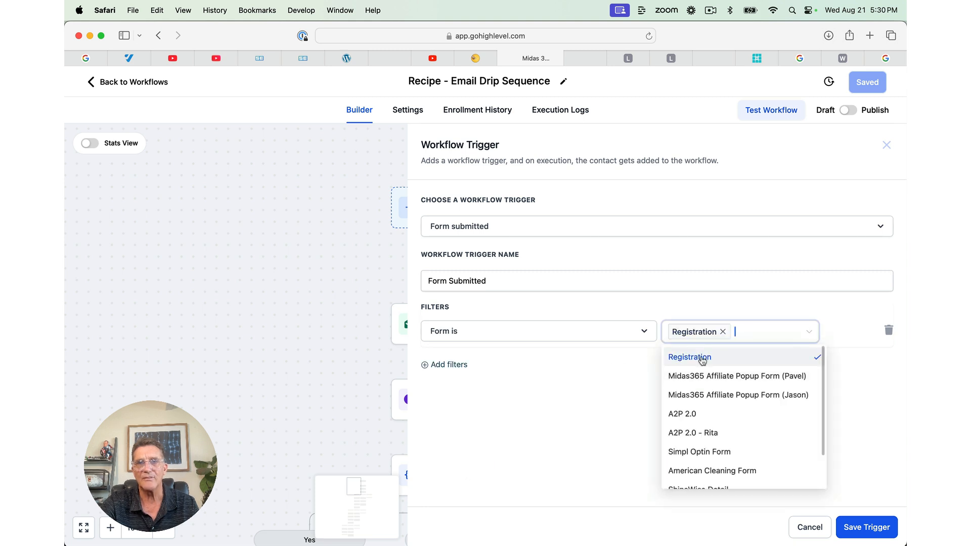
{"action": "left_click", "coordinate": [852, 427]}
{"action": "left_click", "coordinate": [853, 531]}
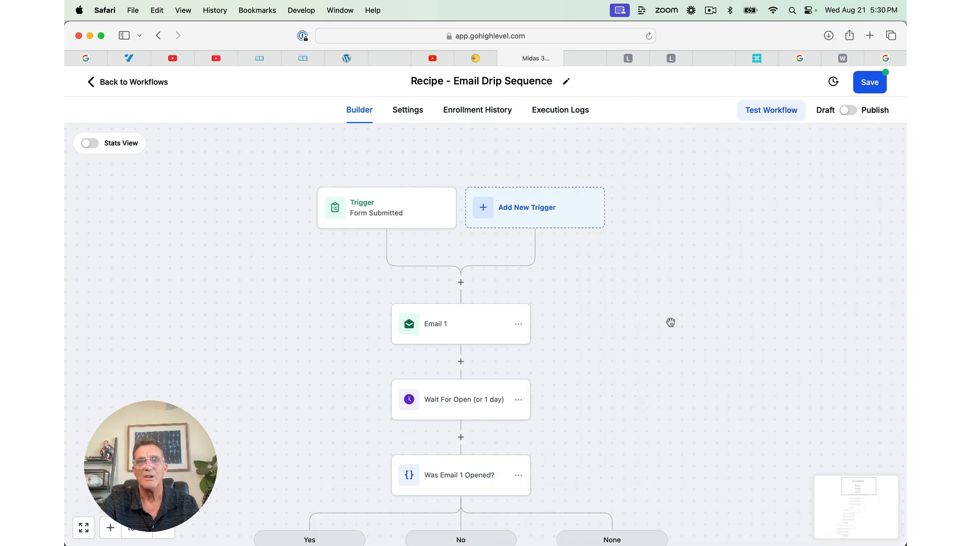
Step: Review the drip sequence from the new trigger through the Email 1, Email 2 and Email 3 opened branches
{"action": "scroll", "coordinate": [403, 250], "scroll_direction": "down", "scroll_amount": 2}
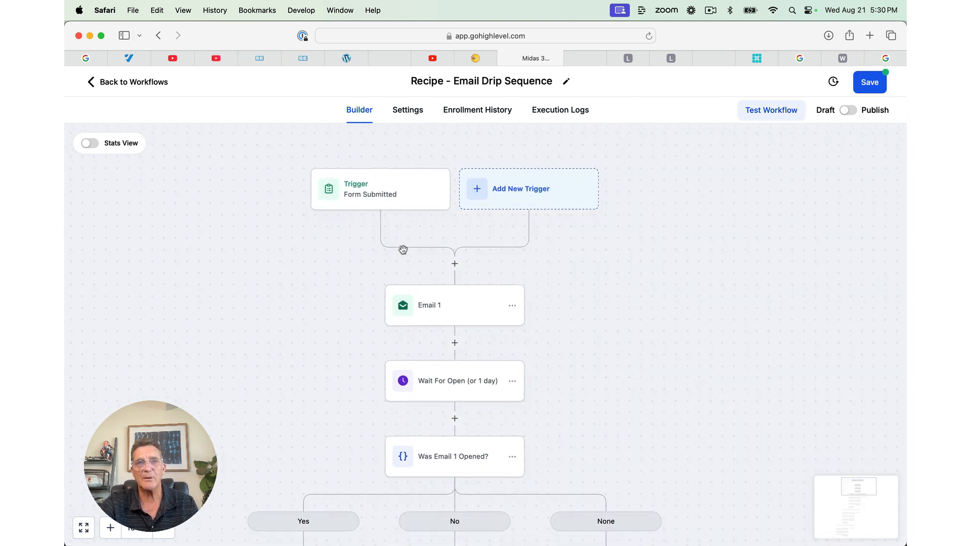
{"action": "scroll", "coordinate": [427, 278], "scroll_direction": "down", "scroll_amount": 10}
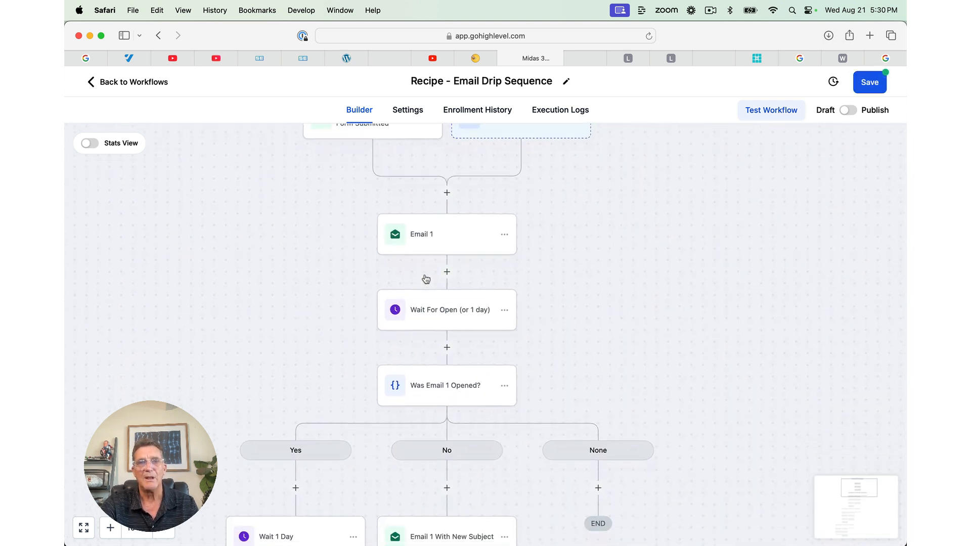
{"action": "scroll", "coordinate": [426, 278], "scroll_direction": "down", "scroll_amount": 8}
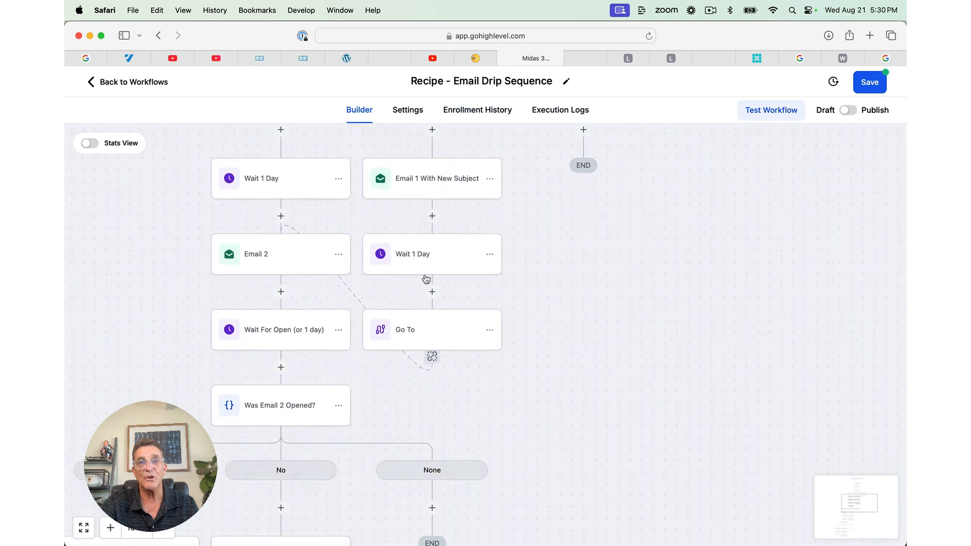
{"action": "scroll", "coordinate": [427, 278], "scroll_direction": "down", "scroll_amount": 10}
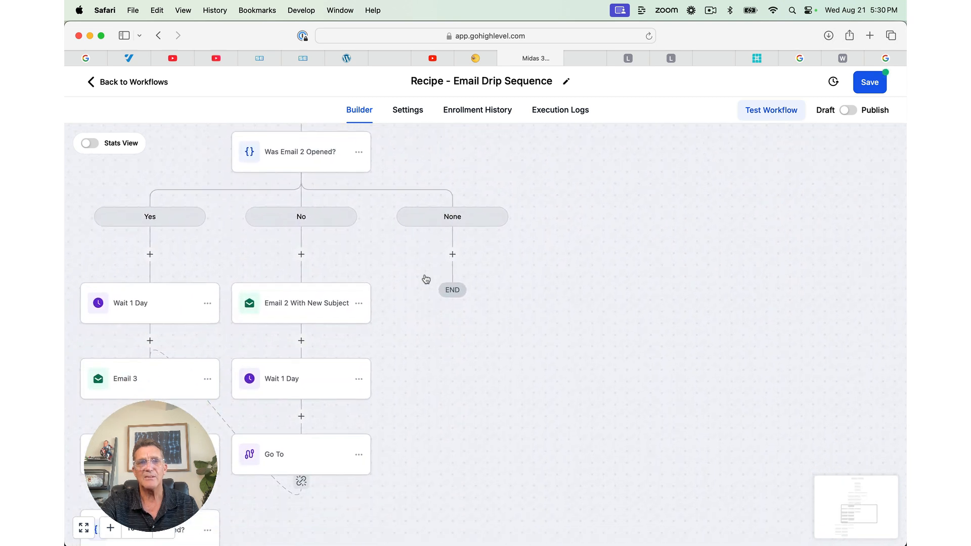
{"action": "scroll", "coordinate": [426, 279], "scroll_direction": "up", "scroll_amount": 15}
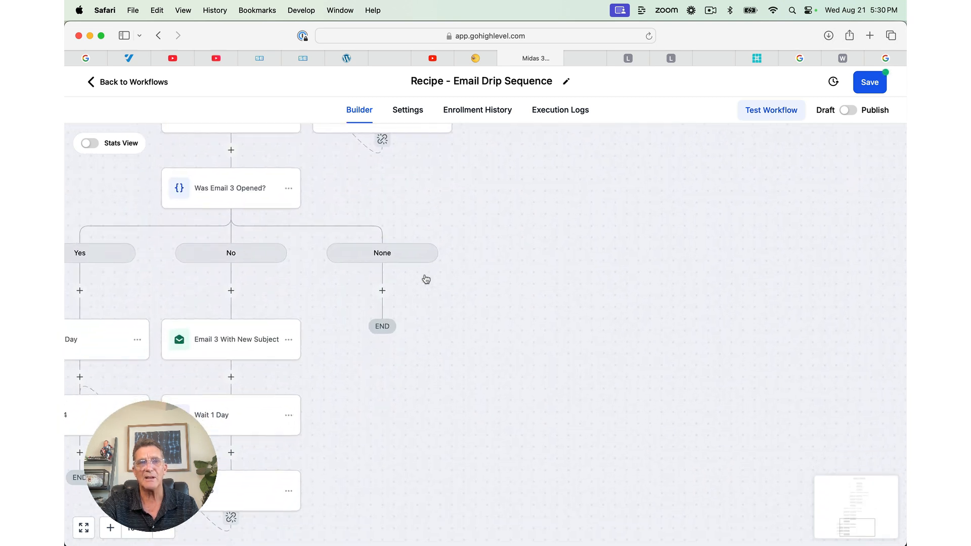
{"action": "scroll", "coordinate": [427, 278], "scroll_direction": "up", "scroll_amount": 8}
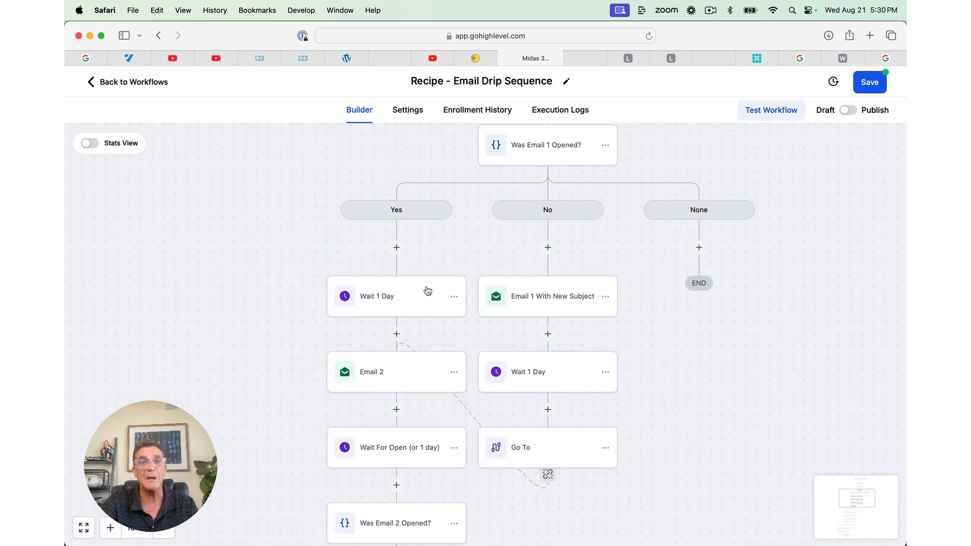
{"action": "scroll", "coordinate": [430, 291], "scroll_direction": "up", "scroll_amount": 10}
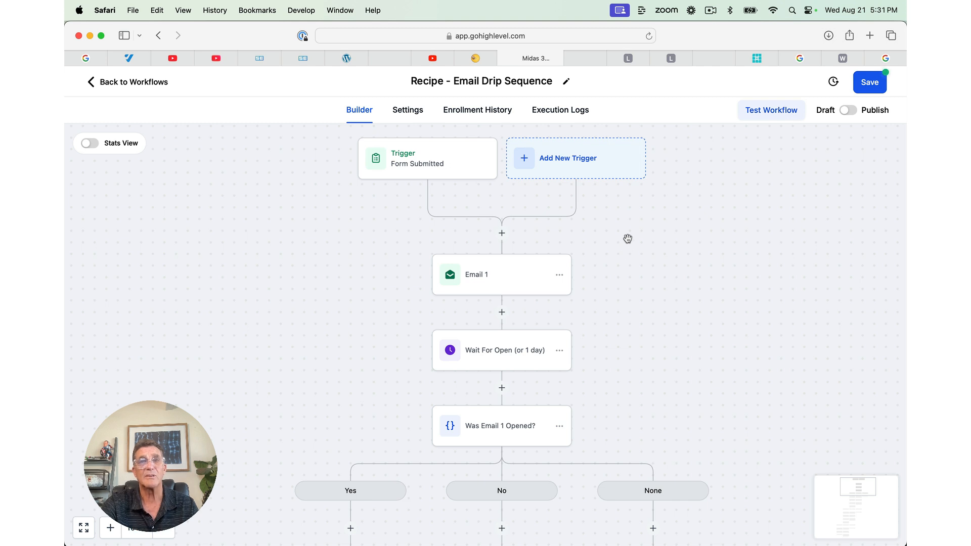
Step: Switch the workflow from draft to published and save it
{"action": "left_click", "coordinate": [850, 112]}
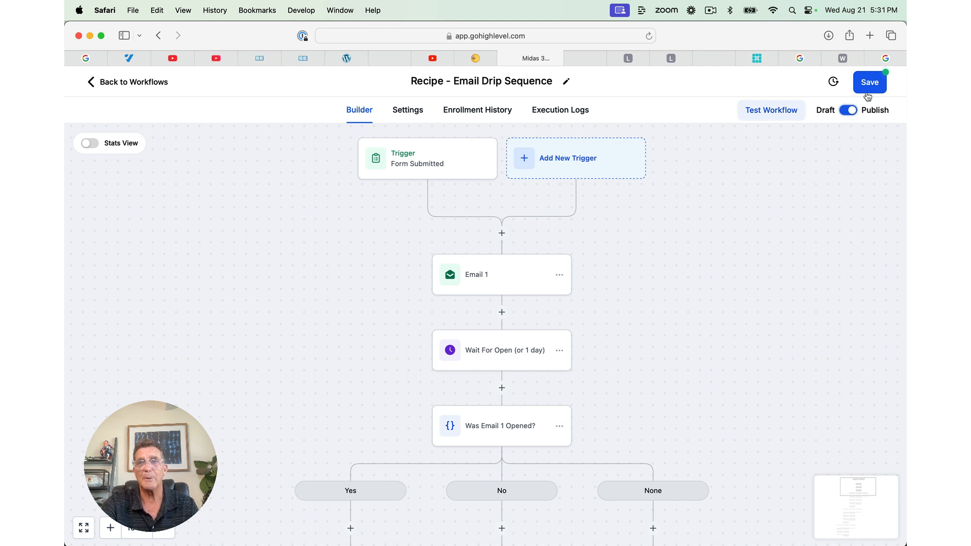
{"action": "left_click", "coordinate": [870, 90]}
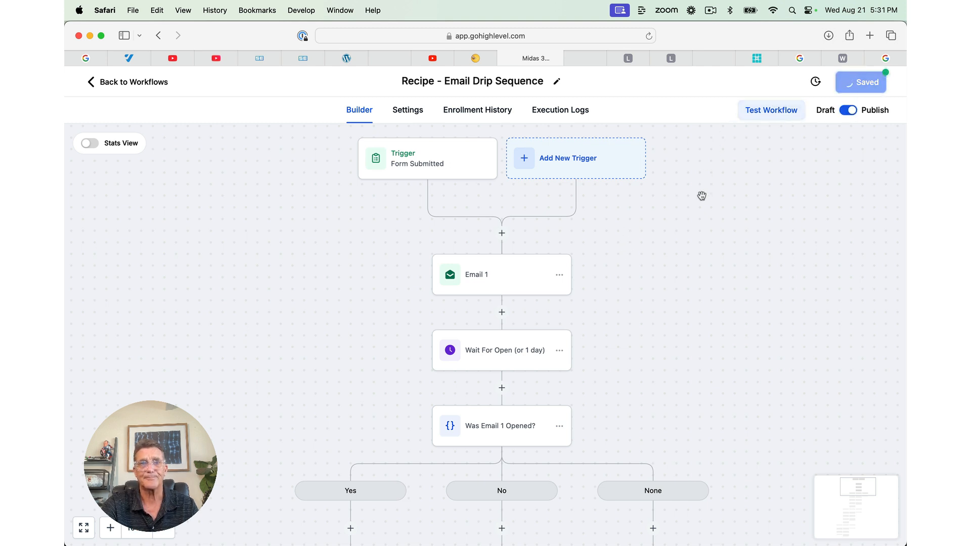
Step: Inspect the sender, subject, template and message settings of the Email 2 With New Subject action, and close it unchanged
{"action": "scroll", "coordinate": [701, 197], "scroll_direction": "down", "scroll_amount": 15}
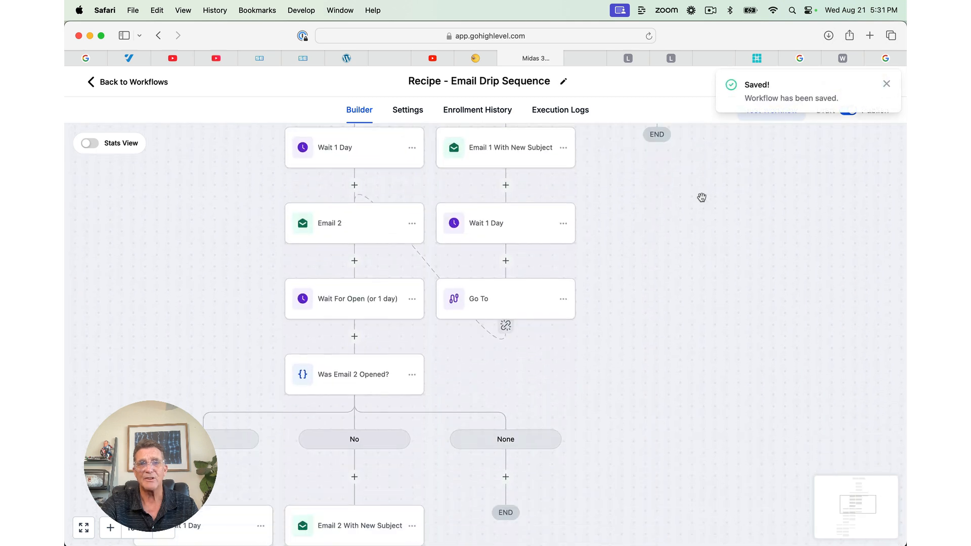
{"action": "scroll", "coordinate": [702, 197], "scroll_direction": "down", "scroll_amount": 4}
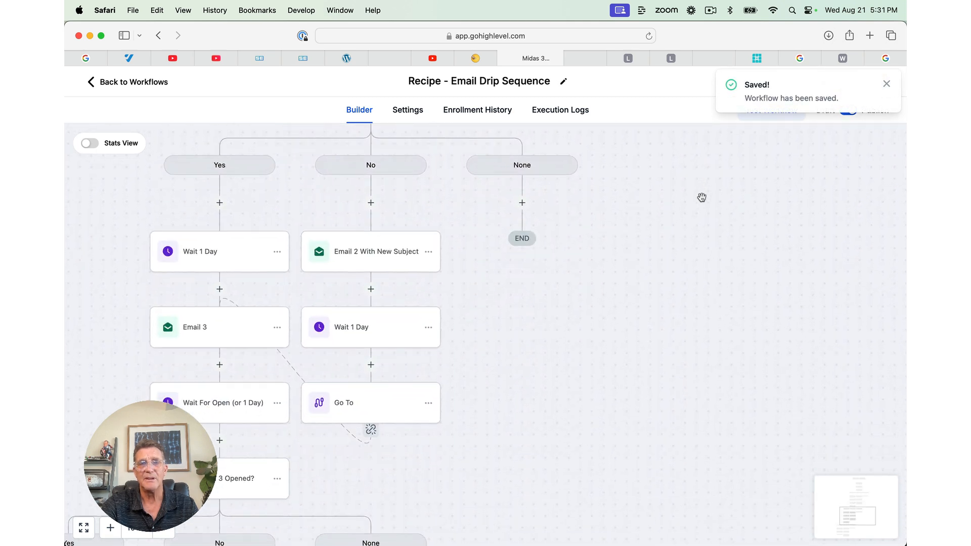
{"action": "left_click", "coordinate": [351, 253]}
{"action": "scroll", "coordinate": [642, 348], "scroll_direction": "down", "scroll_amount": 3}
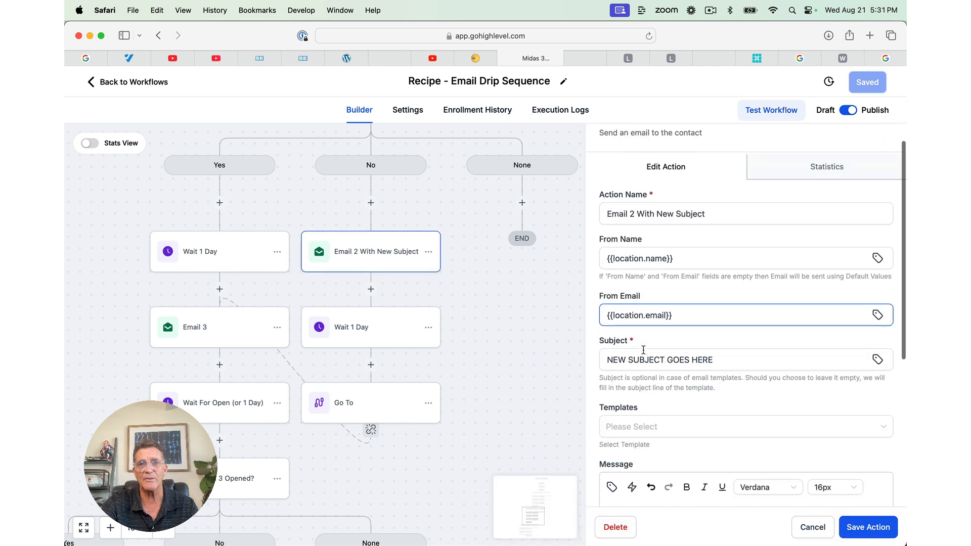
{"action": "scroll", "coordinate": [644, 350], "scroll_direction": "down", "scroll_amount": 3}
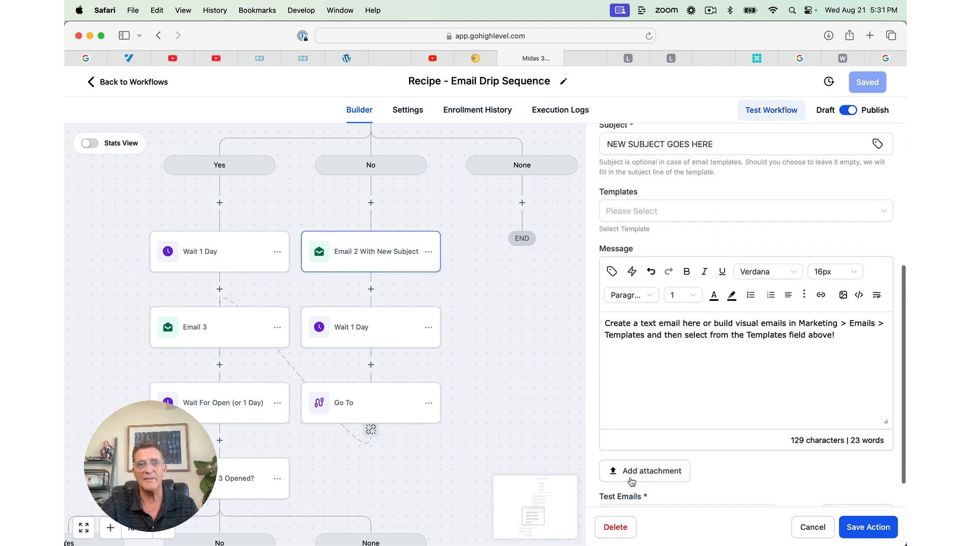
{"action": "left_click", "coordinate": [511, 369]}
Step: Search for the test contact by name, select it, and run a test of the workflow
{"action": "left_click", "coordinate": [758, 117]}
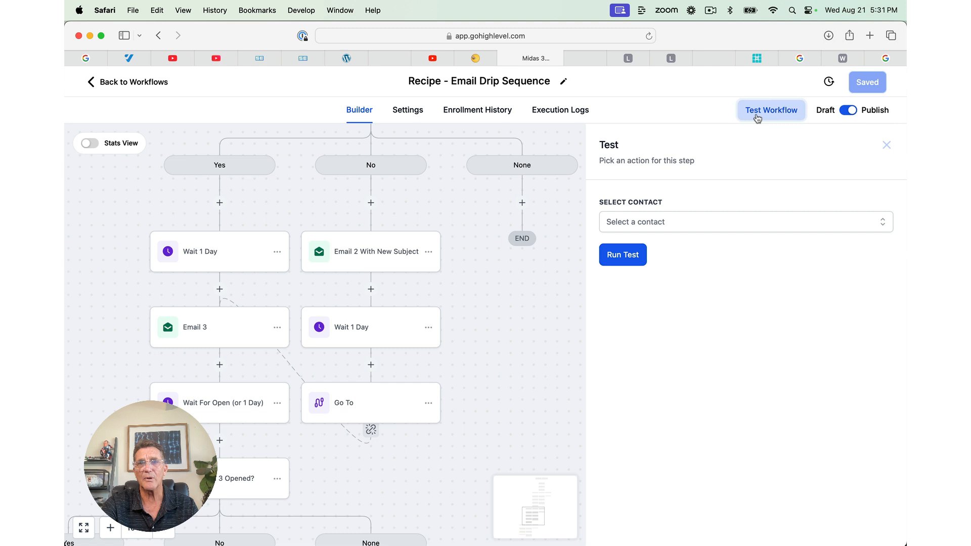
{"action": "left_click", "coordinate": [683, 222]}
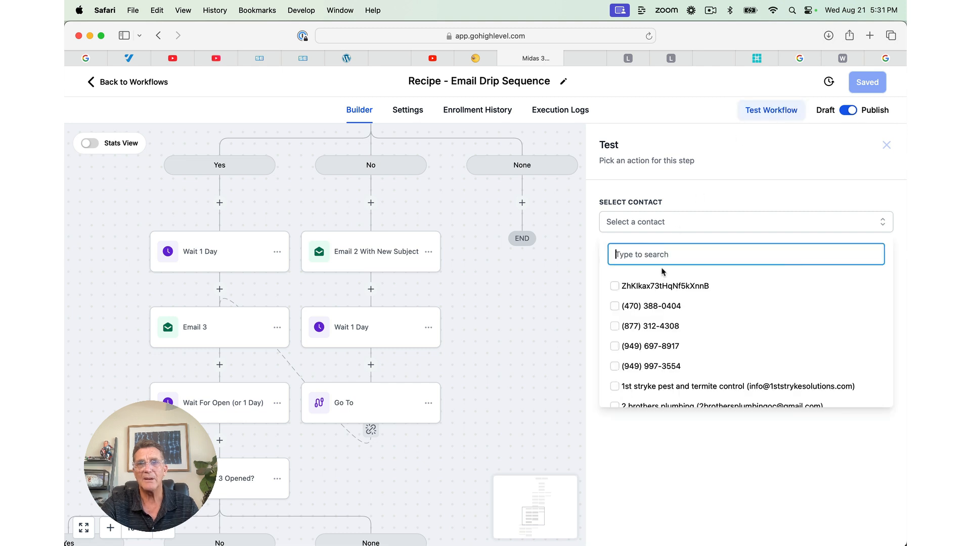
{"action": "type", "text": "dob"}
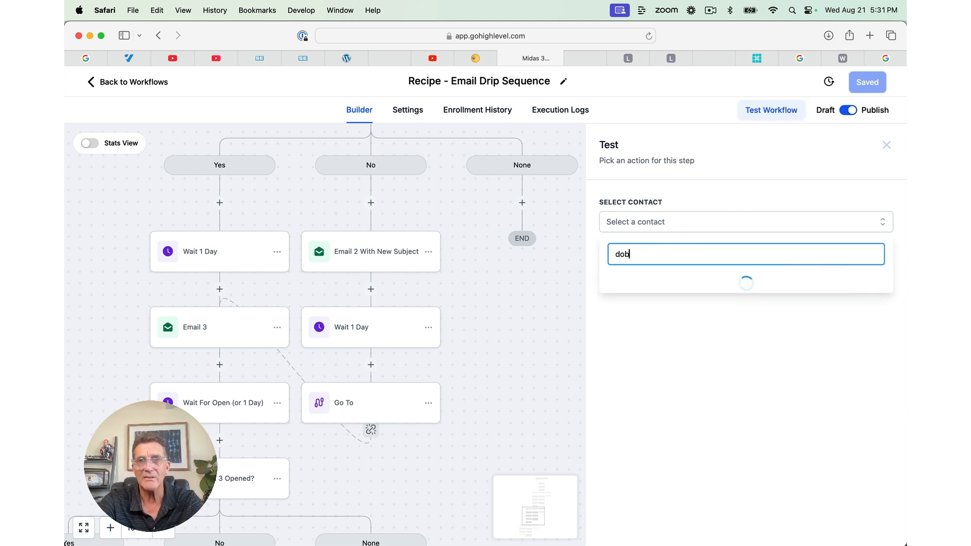
{"action": "type", "text": "n"}
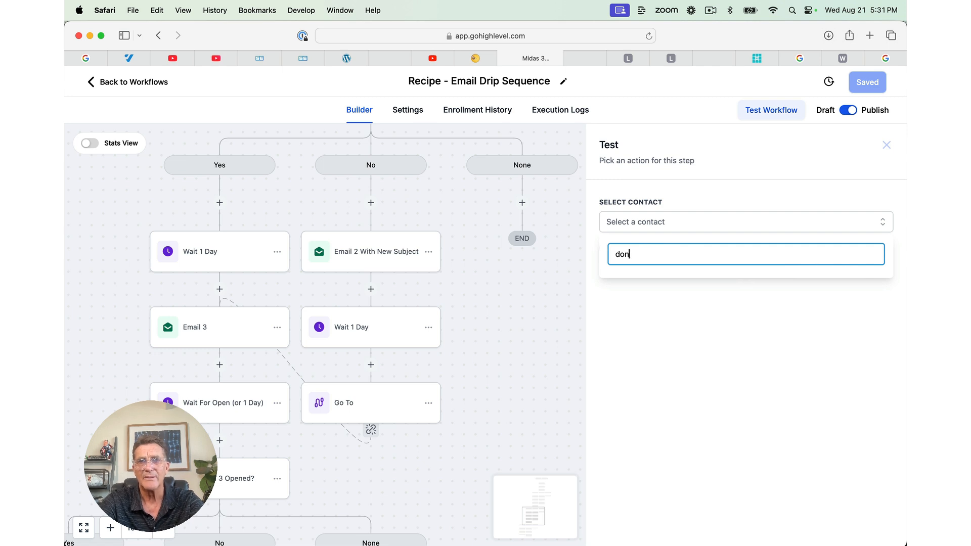
{"action": "type", "text": "b"}
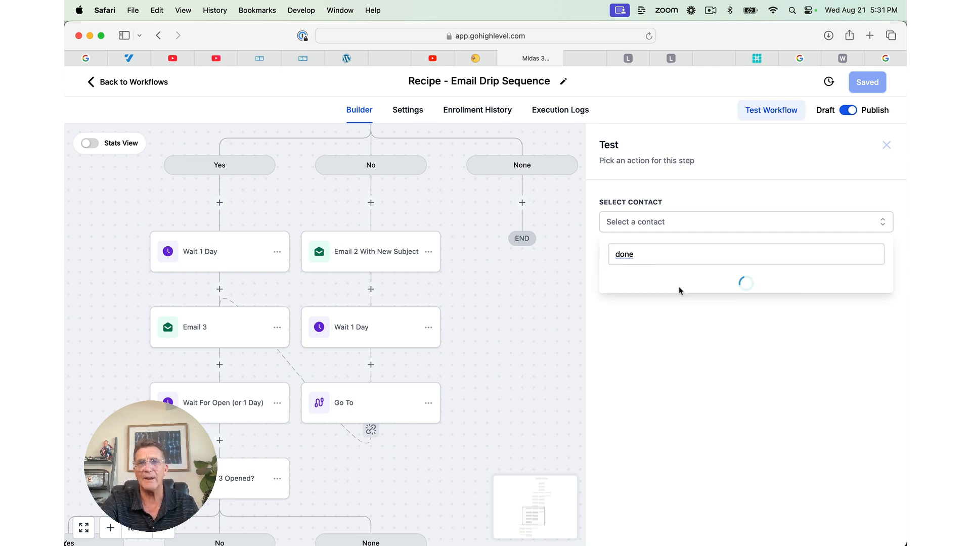
{"action": "left_click", "coordinate": [677, 286]}
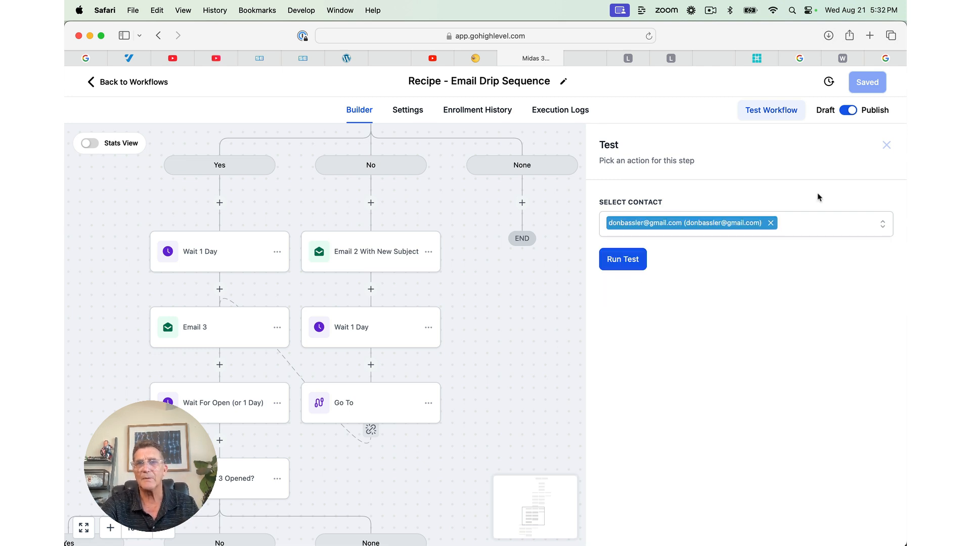
{"action": "left_click", "coordinate": [626, 261]}
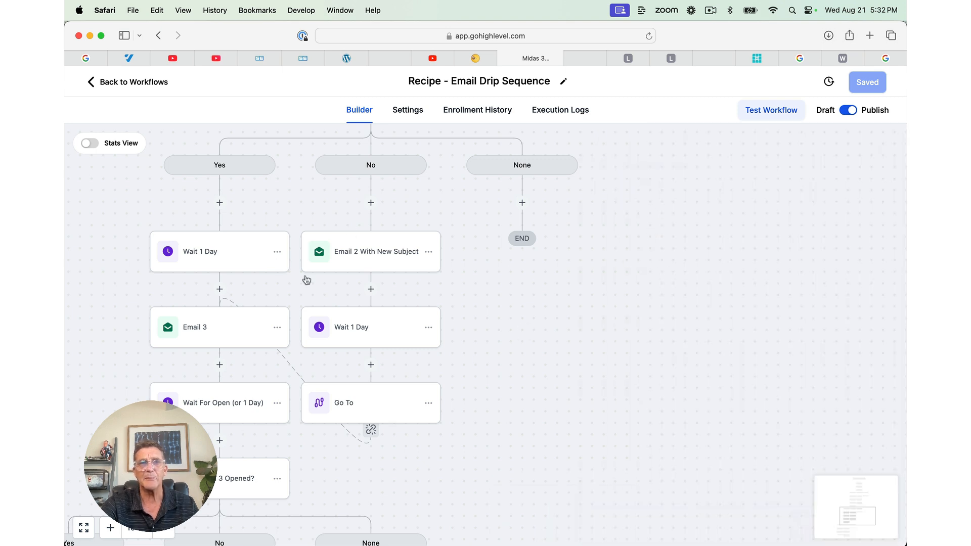
Step: Switch the published workflow back to draft
{"action": "scroll", "coordinate": [313, 278], "scroll_direction": "up", "scroll_amount": 10}
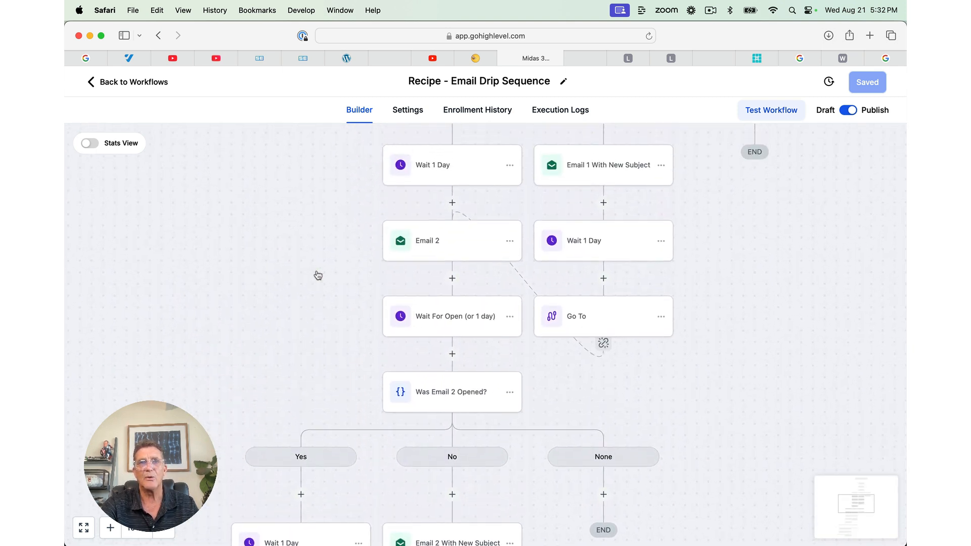
{"action": "scroll", "coordinate": [318, 275], "scroll_direction": "up", "scroll_amount": 5}
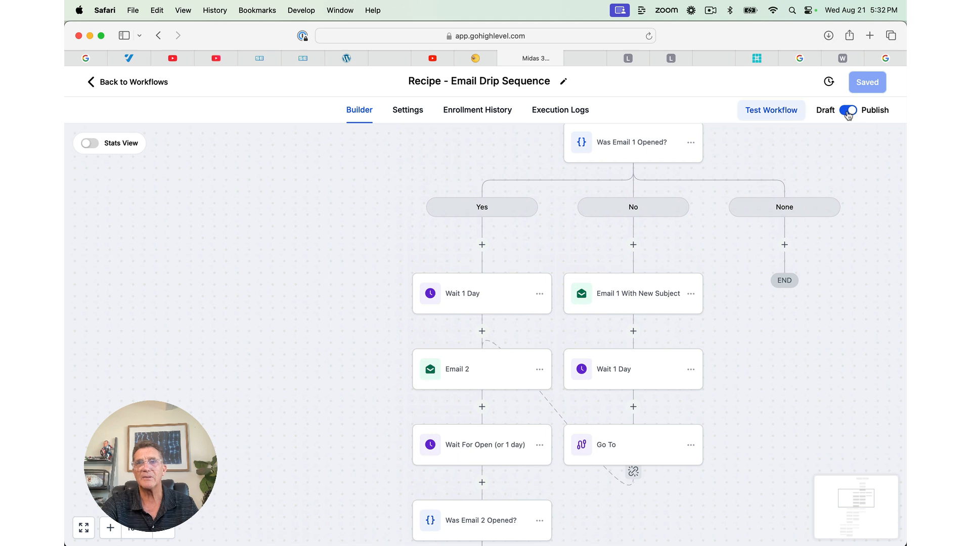
{"action": "left_click", "coordinate": [849, 113]}
Step: Look over the draft workflow's Email 2 and Email 3 branches, and return to the Email 1 opened condition
{"action": "scroll", "coordinate": [580, 385], "scroll_direction": "down", "scroll_amount": 3}
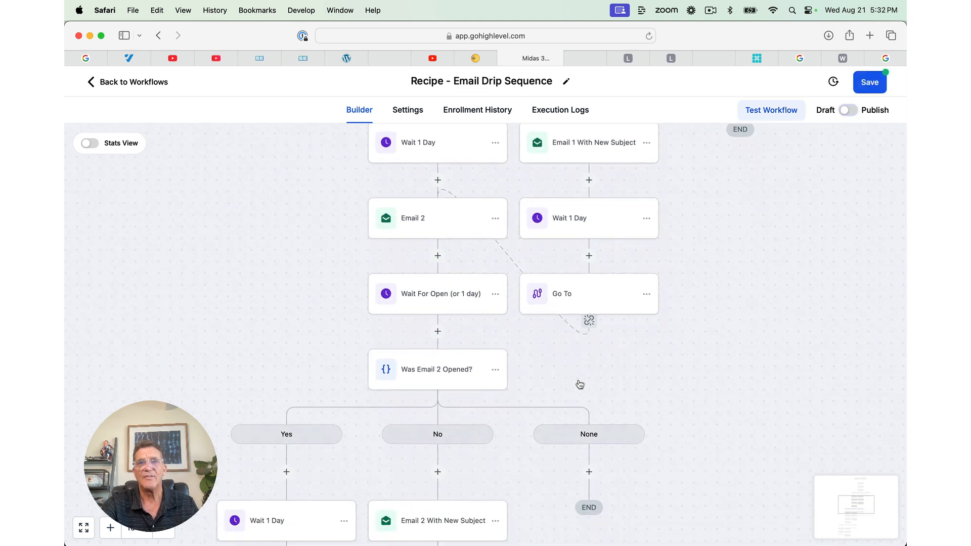
{"action": "scroll", "coordinate": [580, 384], "scroll_direction": "down", "scroll_amount": 5}
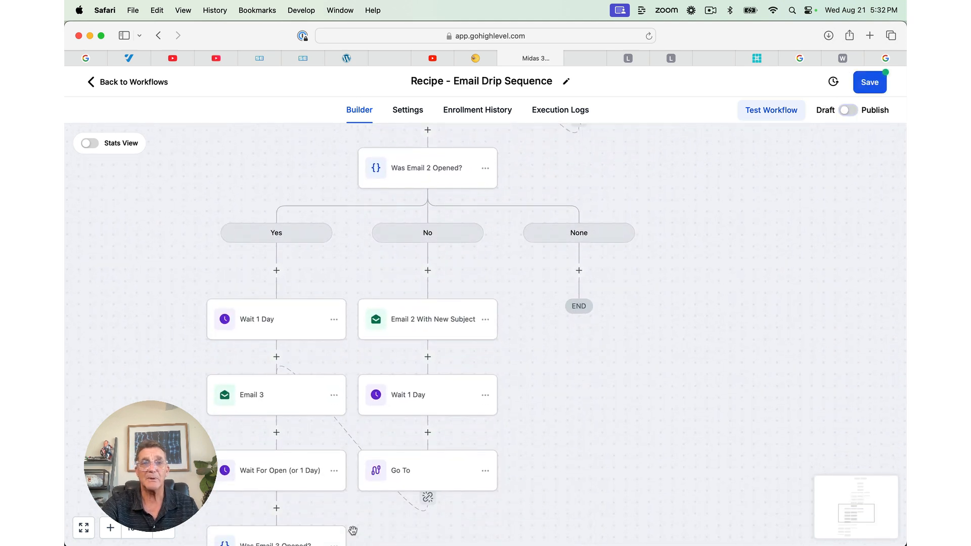
{"action": "scroll", "coordinate": [496, 423], "scroll_direction": "down", "scroll_amount": 5}
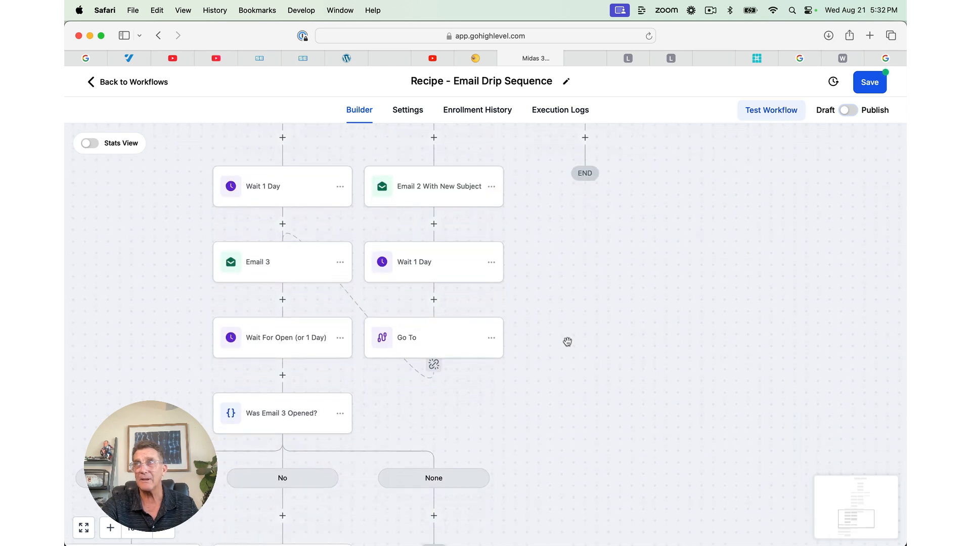
{"action": "scroll", "coordinate": [567, 342], "scroll_direction": "up", "scroll_amount": 15}
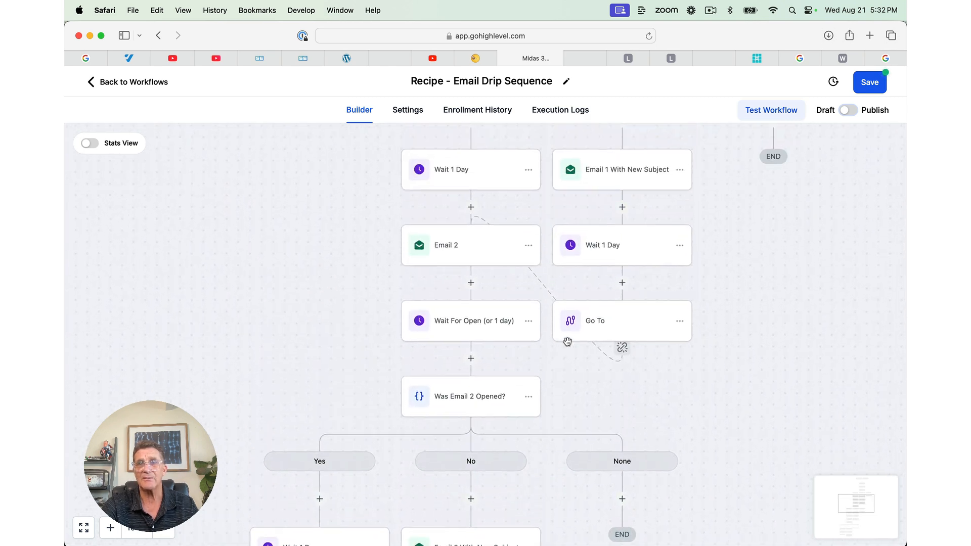
{"action": "scroll", "coordinate": [567, 342], "scroll_direction": "up", "scroll_amount": 10}
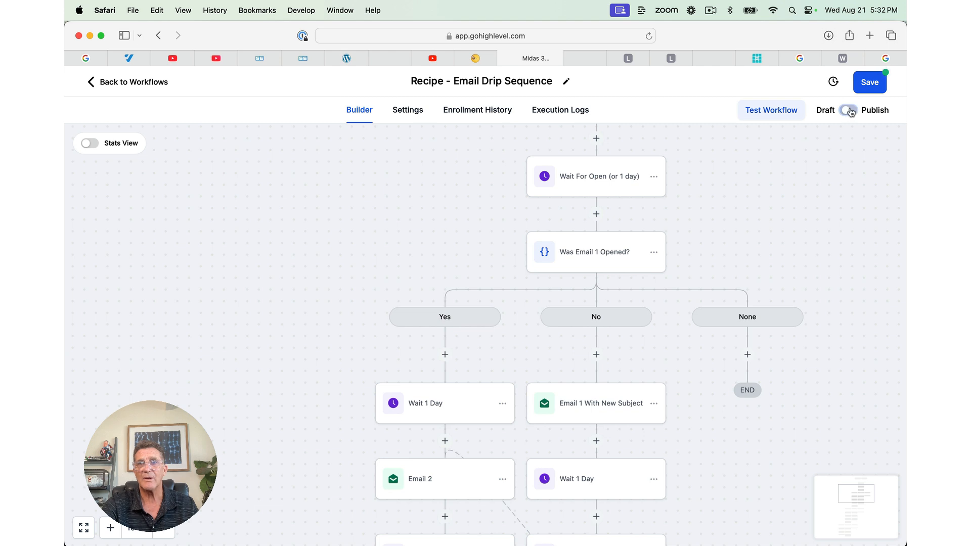
Step: Publish the Email Drip Sequence workflow again, save it, and return to the workflow list
{"action": "left_click", "coordinate": [850, 110]}
{"action": "left_click", "coordinate": [870, 83]}
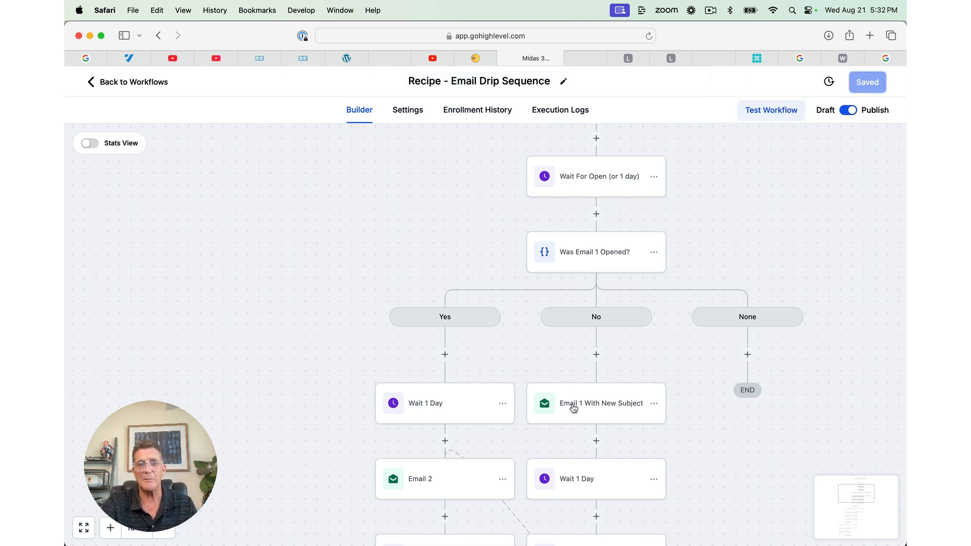
{"action": "scroll", "coordinate": [574, 408], "scroll_direction": "down", "scroll_amount": 2}
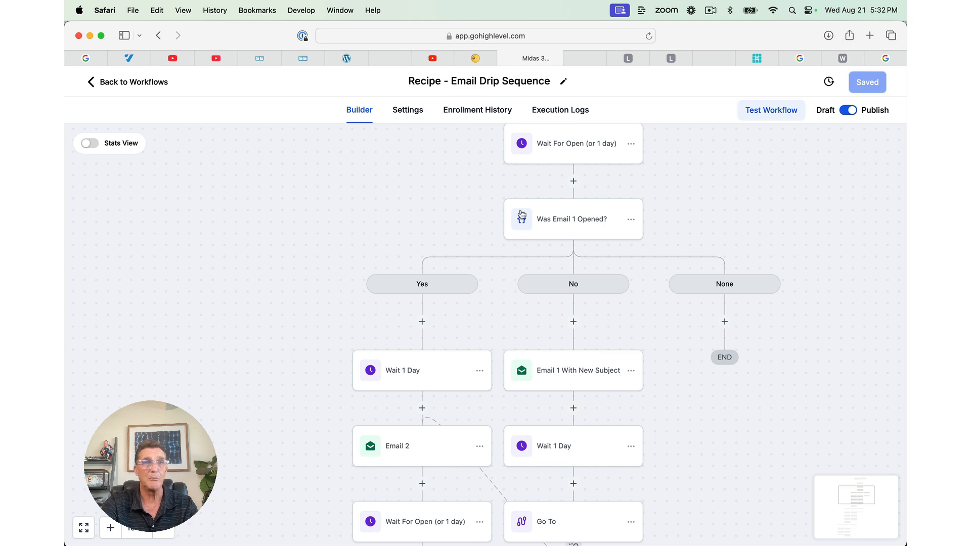
{"action": "left_click", "coordinate": [142, 83]}
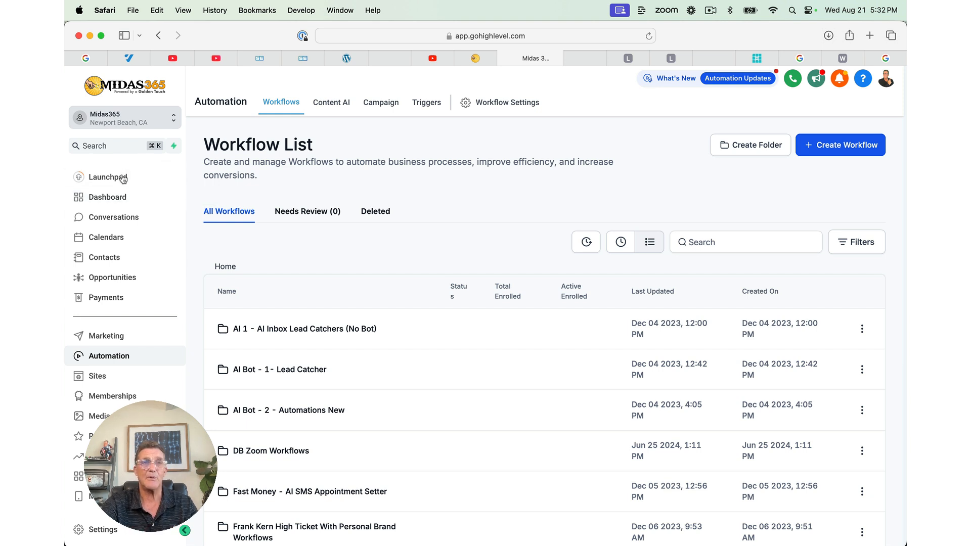
Step: Open the Default Chat Widget from the site tools and expand its chat form in the preview
{"action": "left_click", "coordinate": [97, 376]}
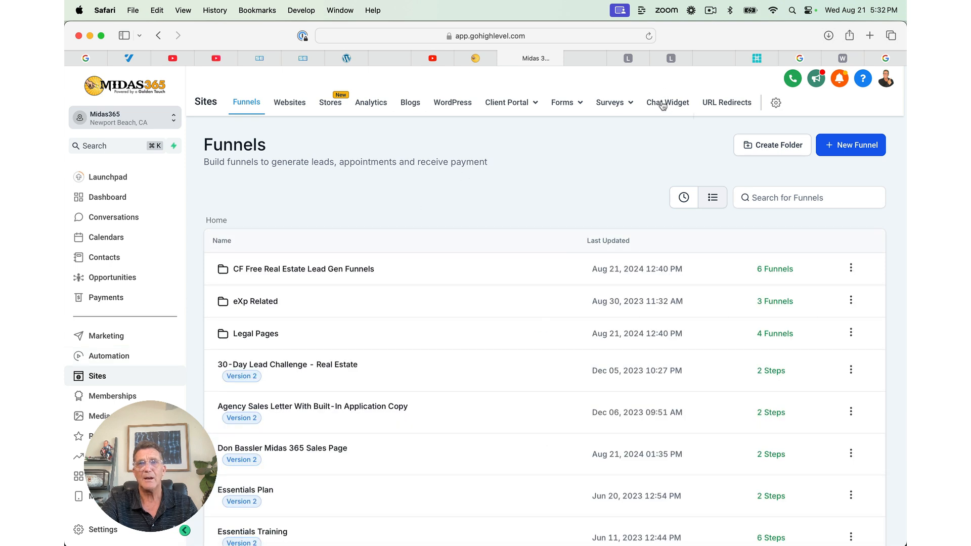
{"action": "left_click", "coordinate": [663, 104]}
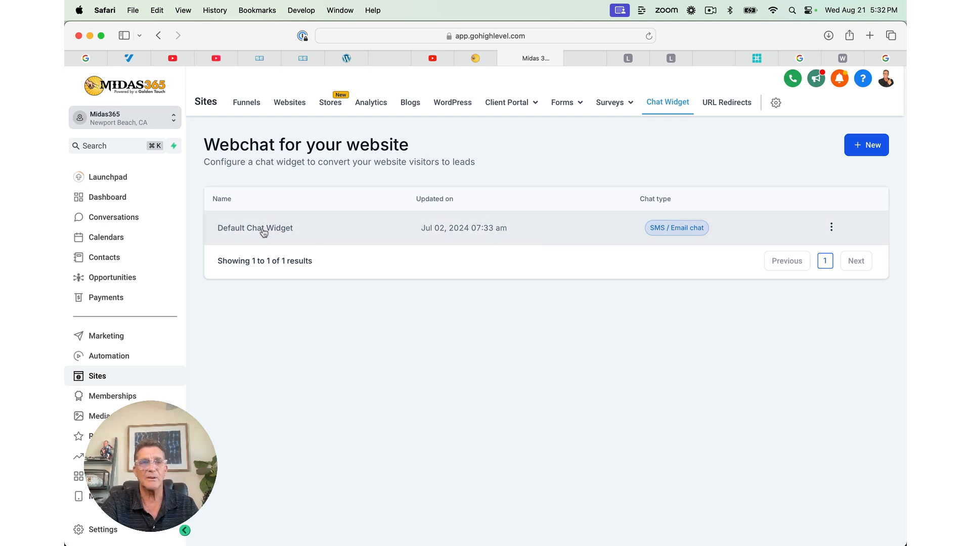
{"action": "left_click", "coordinate": [264, 232]}
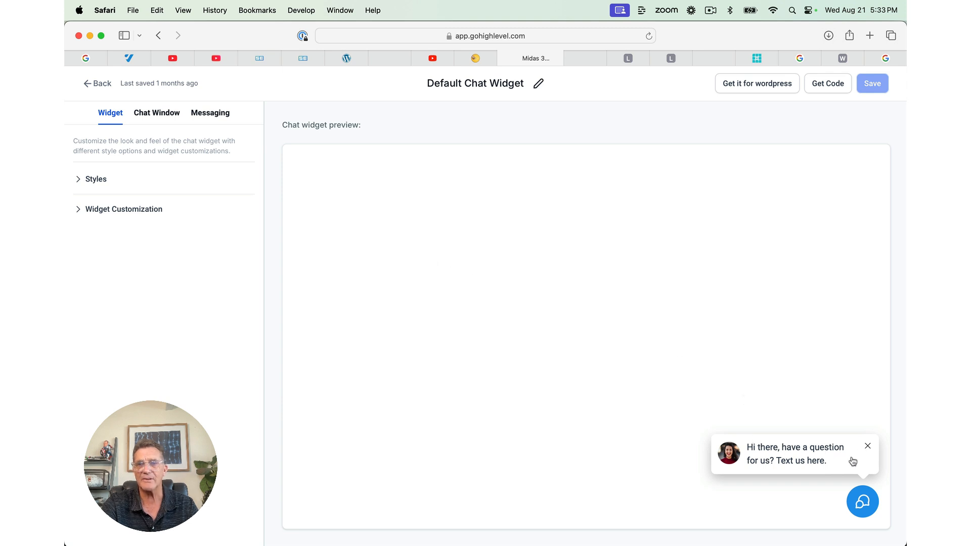
{"action": "left_click", "coordinate": [863, 501]}
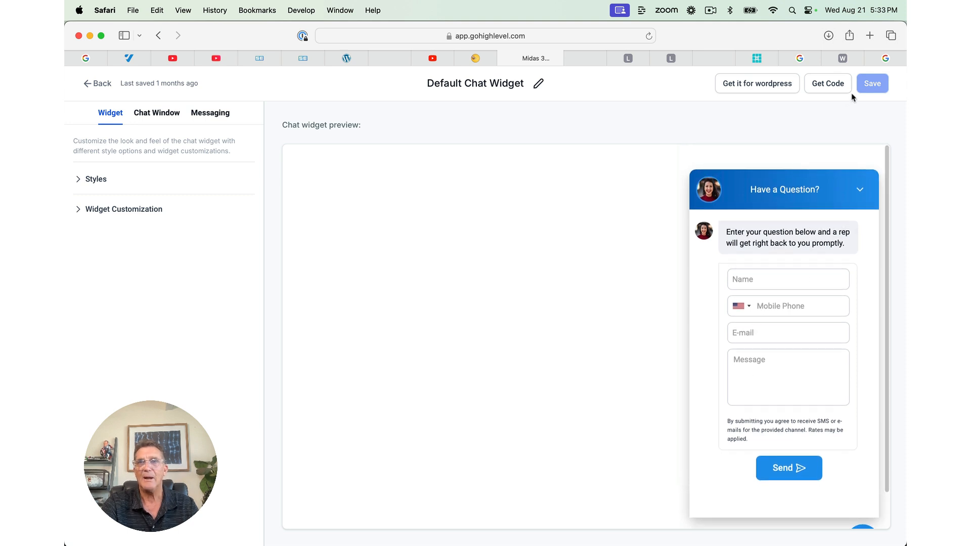
Step: Copy the Default Chat Widget's embed script for website use and close the code dialog
{"action": "left_click", "coordinate": [830, 86]}
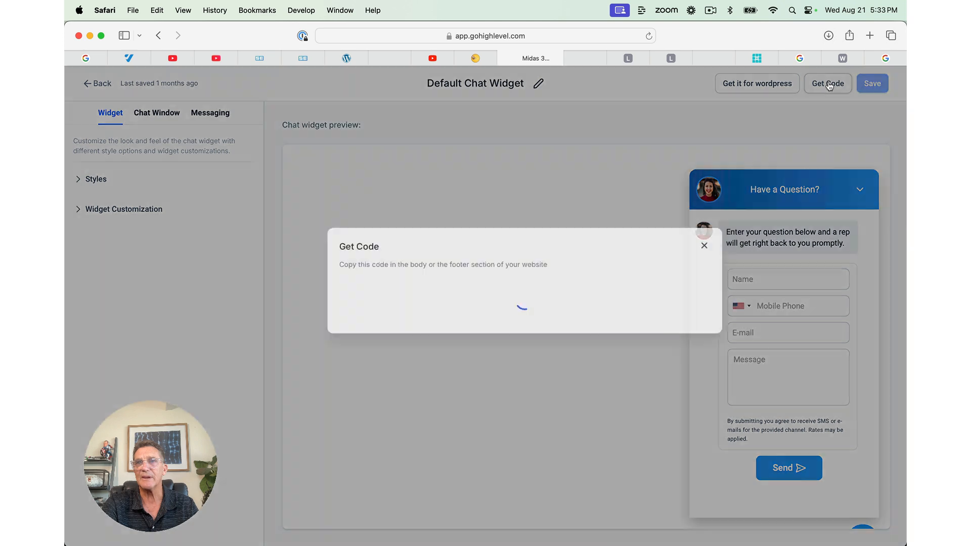
{"action": "left_click", "coordinate": [663, 414]}
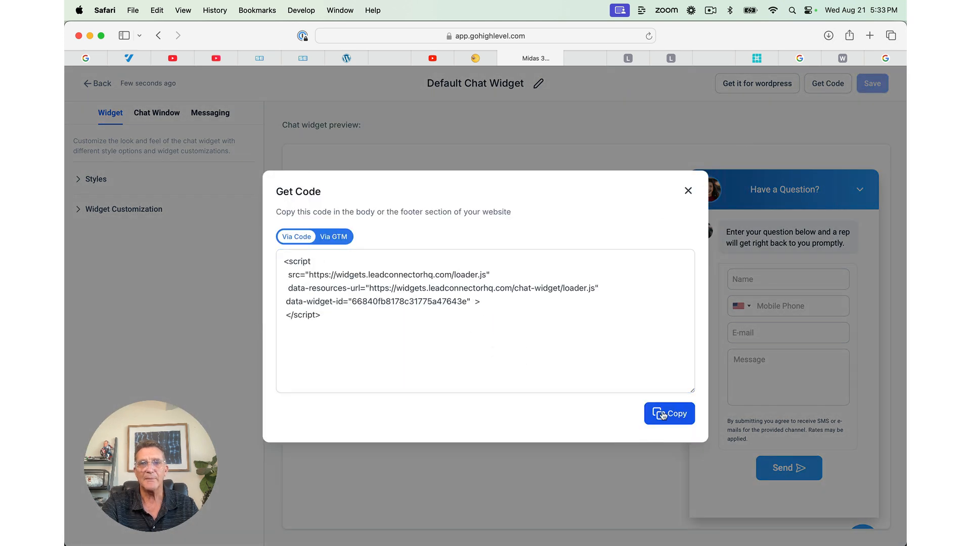
{"action": "left_click", "coordinate": [688, 191]}
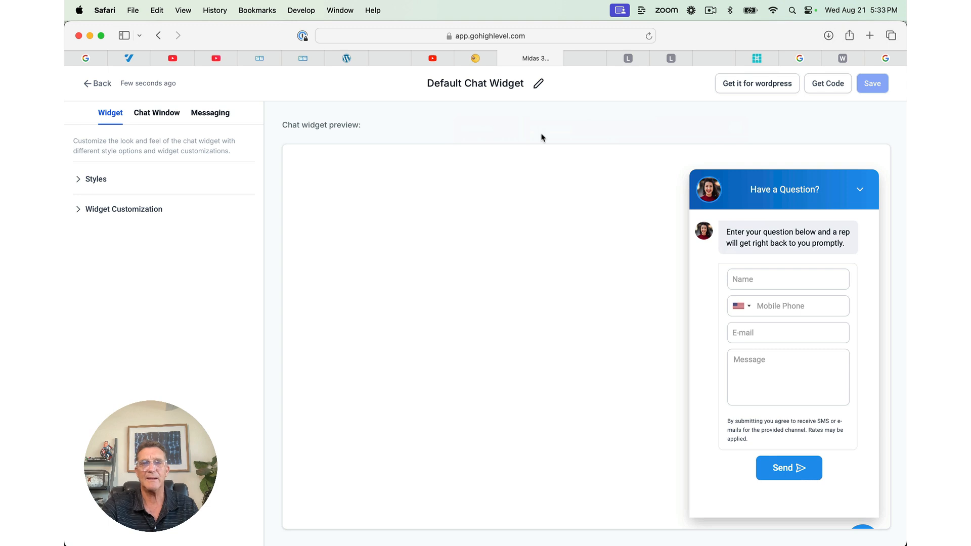
Step: Examine the chat window's title, intro message and additional options, and try the first option's toggle
{"action": "left_click", "coordinate": [161, 117]}
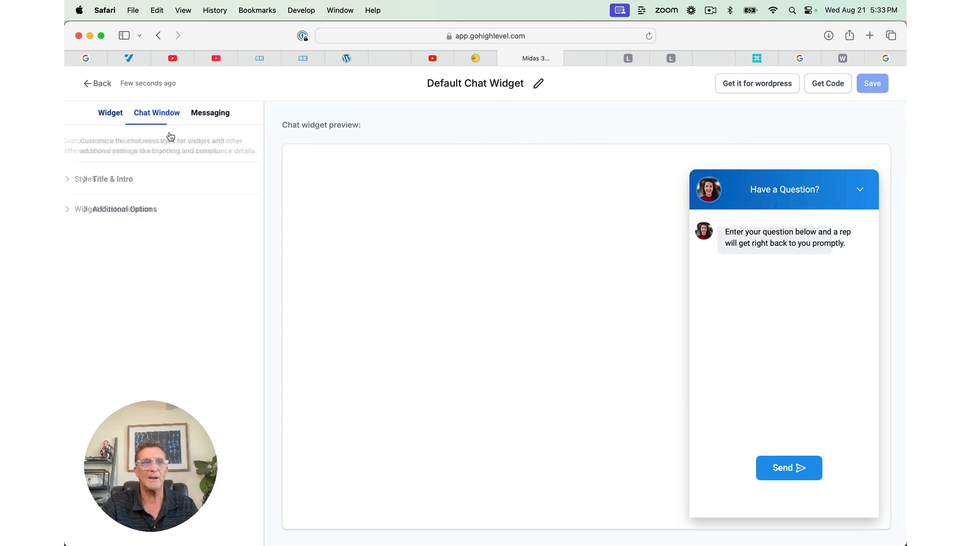
{"action": "left_click", "coordinate": [89, 181]}
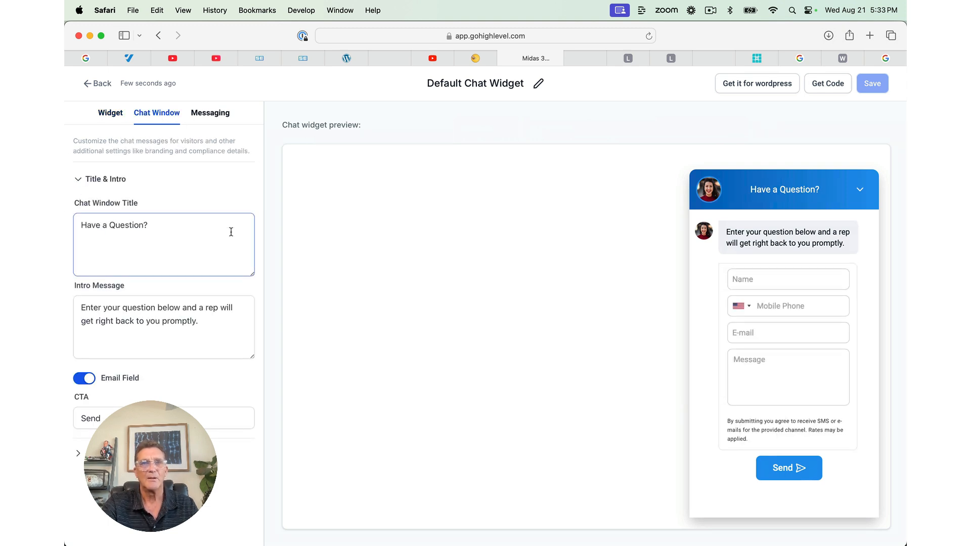
{"action": "left_click", "coordinate": [147, 235]}
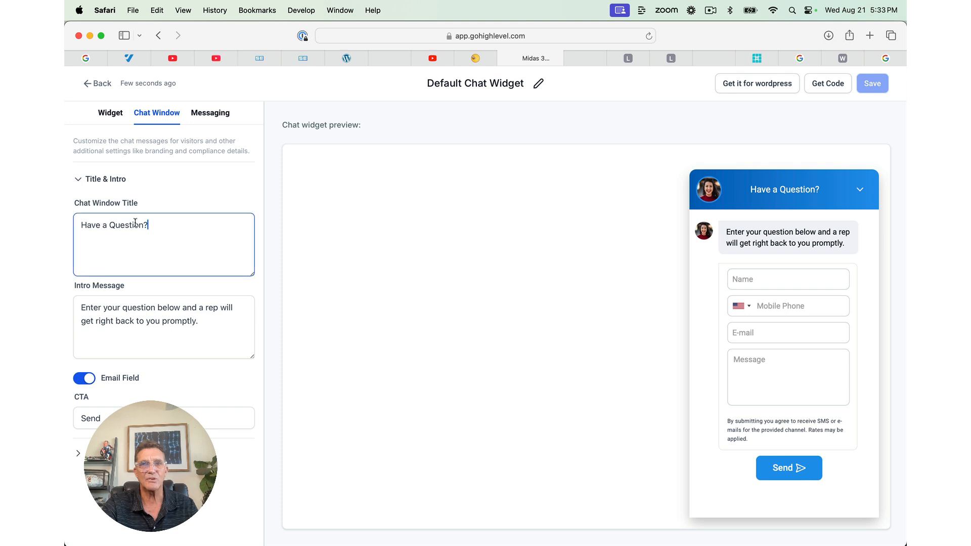
{"action": "left_click_drag", "start_coordinate": [149, 225], "coordinate": [100, 225]}
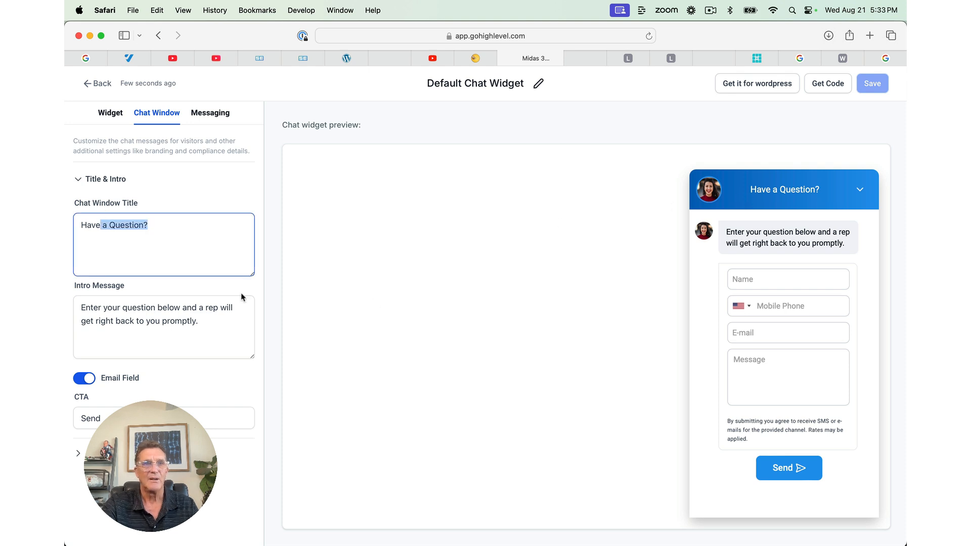
{"action": "left_click_drag", "start_coordinate": [211, 332], "coordinate": [86, 311]}
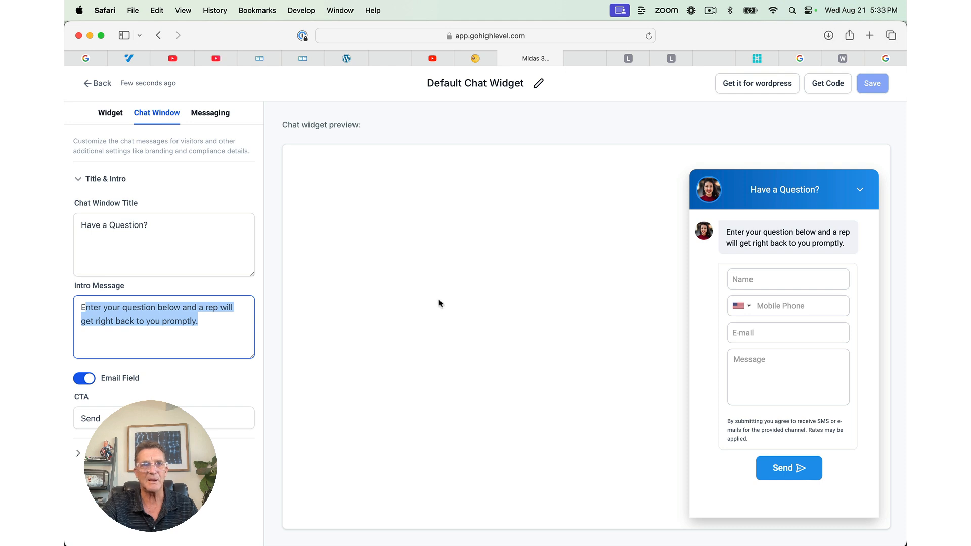
{"action": "left_click", "coordinate": [79, 453]}
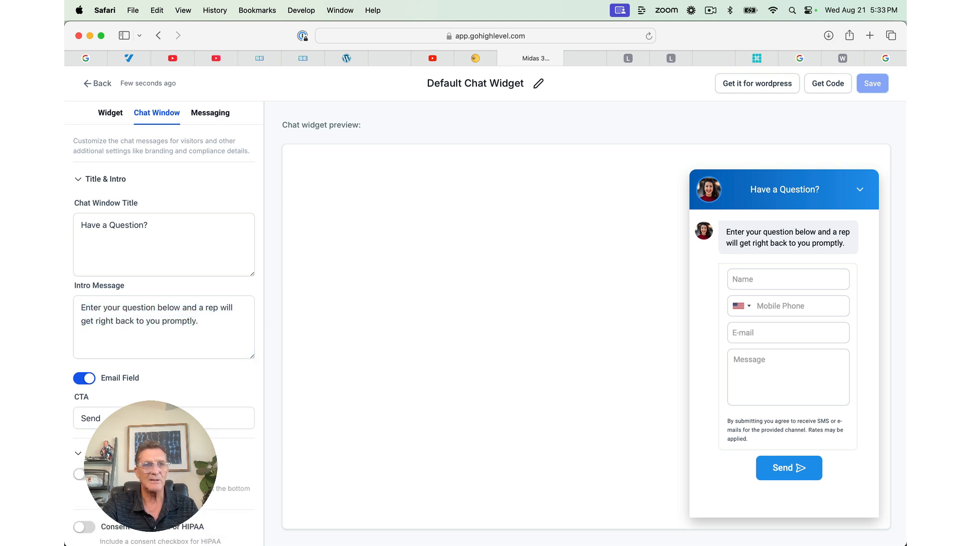
{"action": "left_click", "coordinate": [81, 474]}
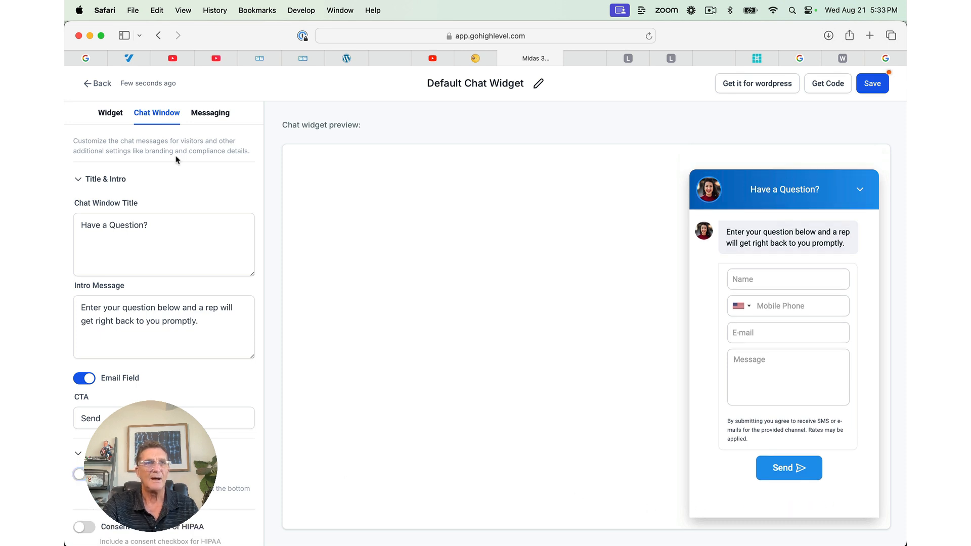
Step: Check the widget's language and acknowledgement message settings, and leave the editor without saving the changes
{"action": "left_click", "coordinate": [202, 123]}
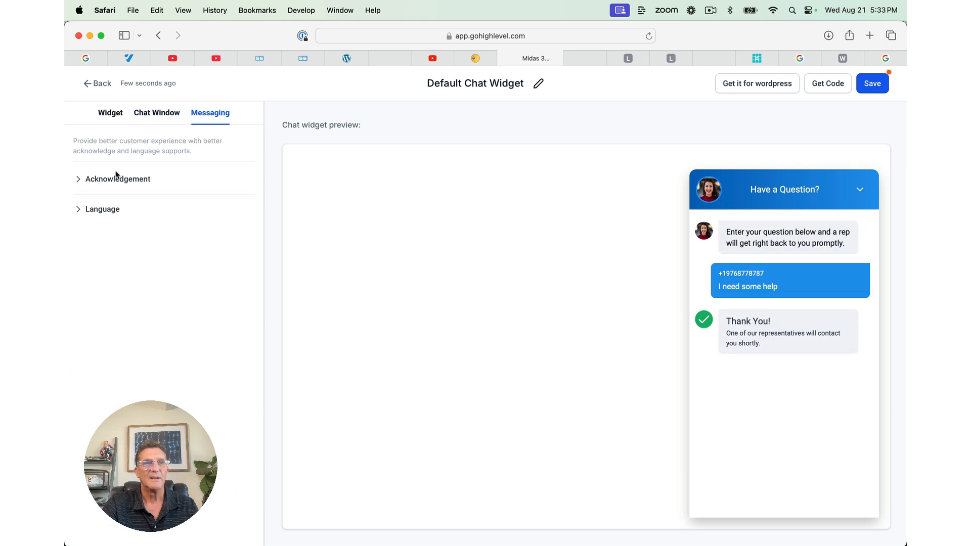
{"action": "left_click", "coordinate": [96, 207]}
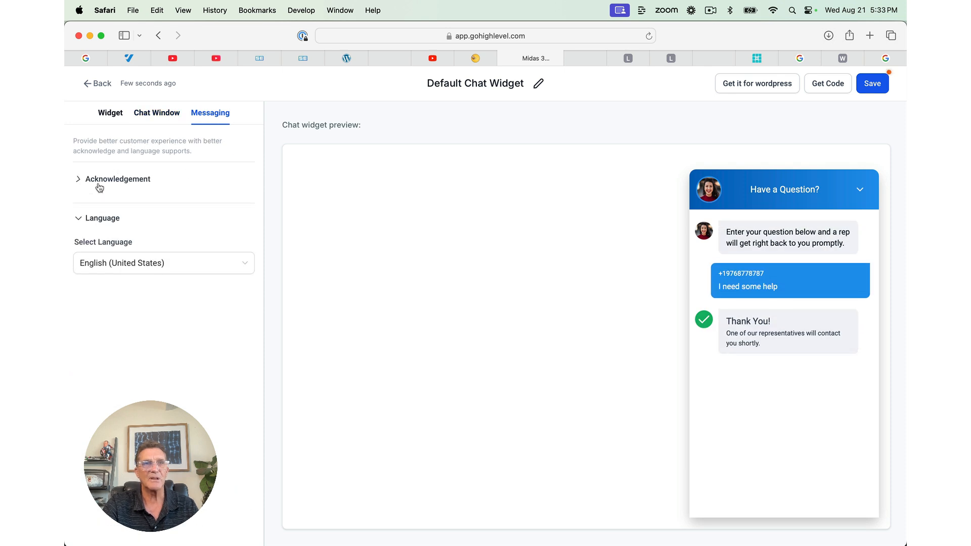
{"action": "left_click", "coordinate": [98, 189]}
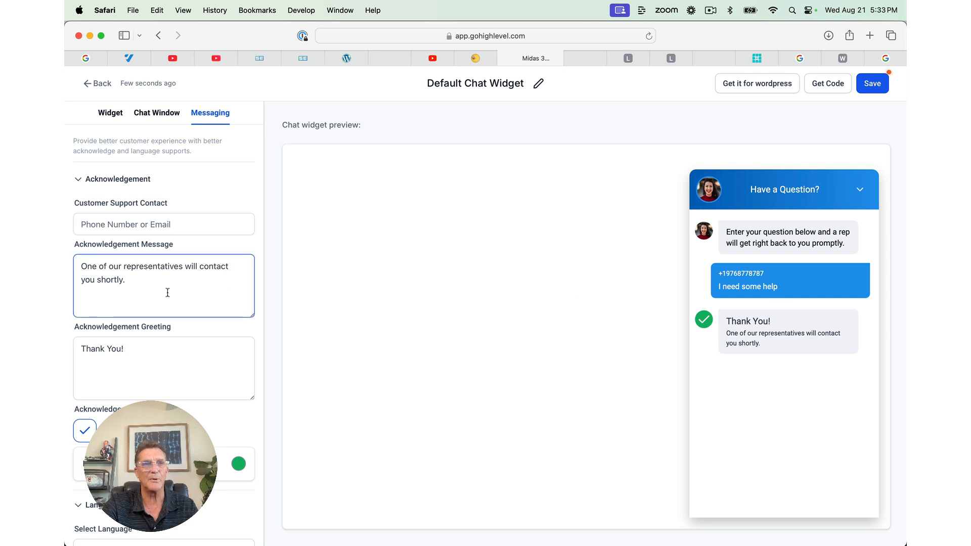
{"action": "left_click", "coordinate": [110, 116]}
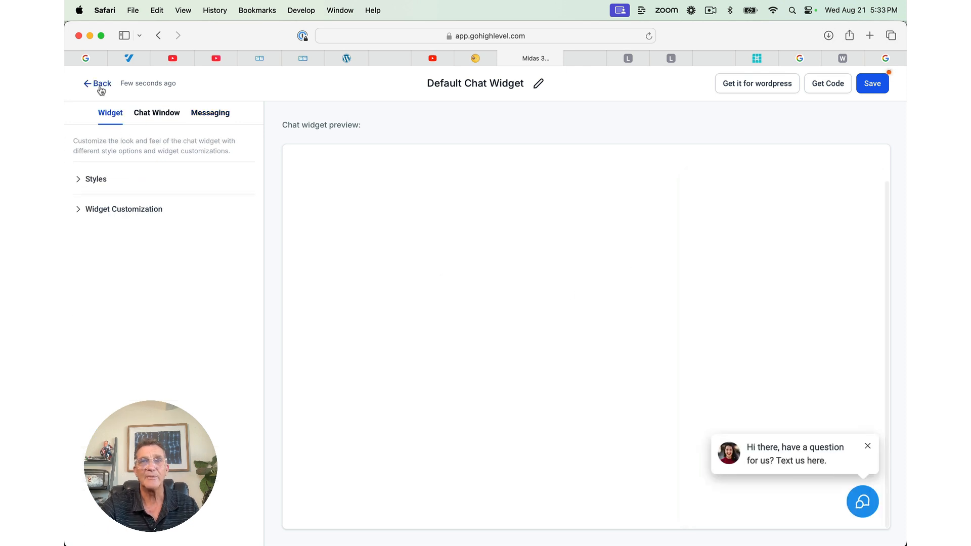
{"action": "left_click", "coordinate": [98, 85]}
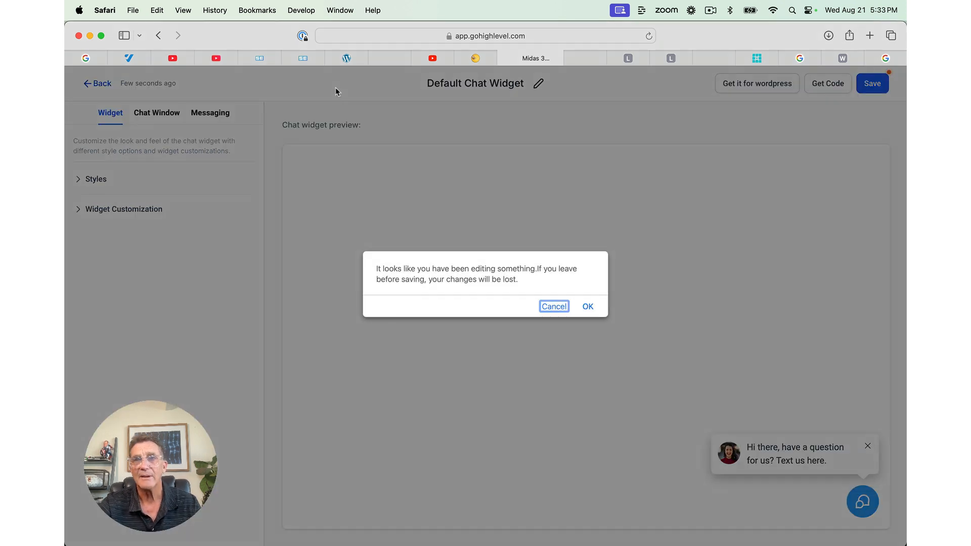
{"action": "left_click", "coordinate": [587, 307]}
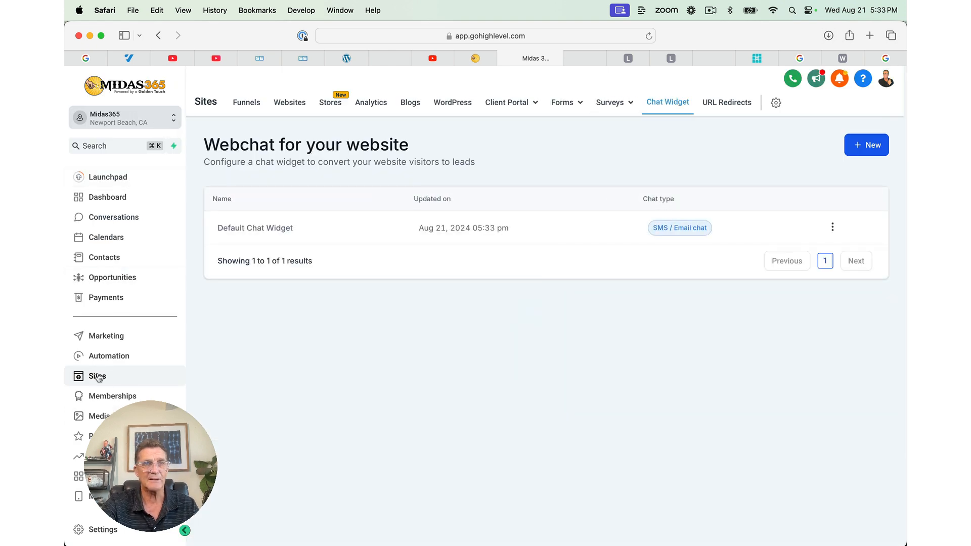
Step: Find the Med Spa website on the second page of the website list and open its settings
{"action": "left_click", "coordinate": [292, 104]}
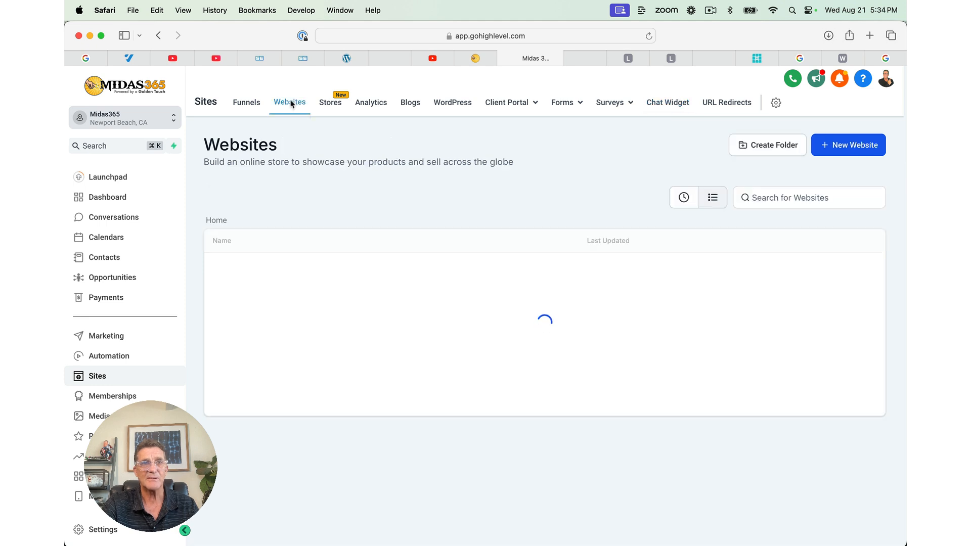
{"action": "scroll", "coordinate": [732, 486], "scroll_direction": "down", "scroll_amount": 5}
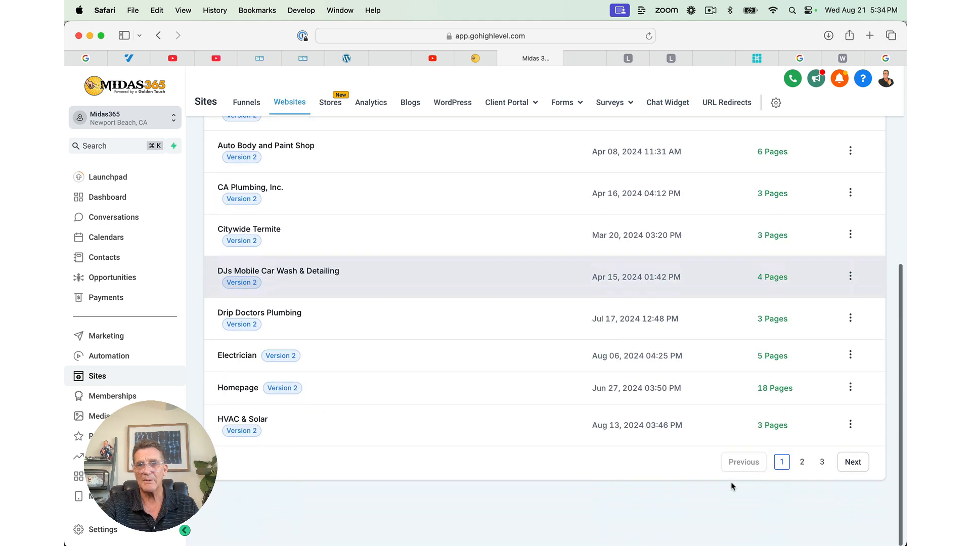
{"action": "left_click", "coordinate": [803, 497]}
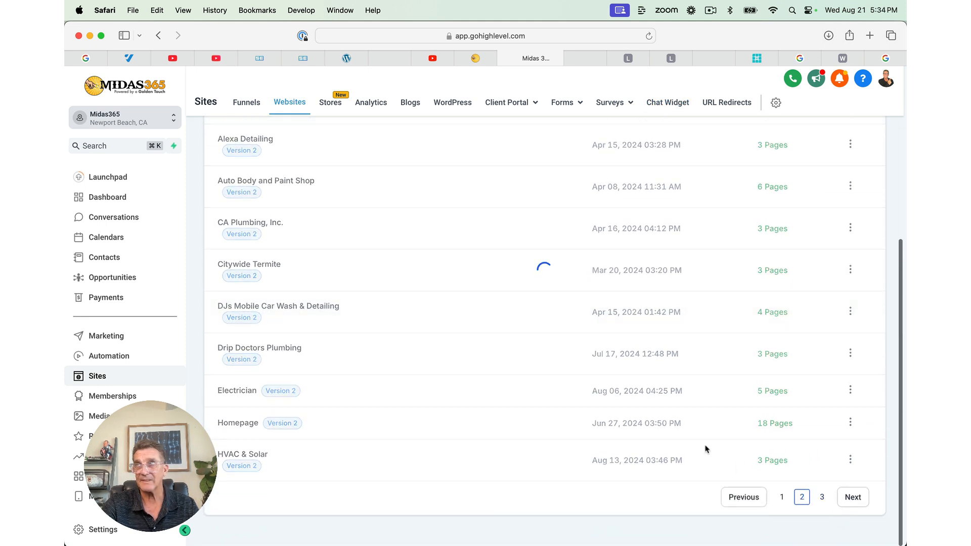
{"action": "left_click", "coordinate": [236, 342]}
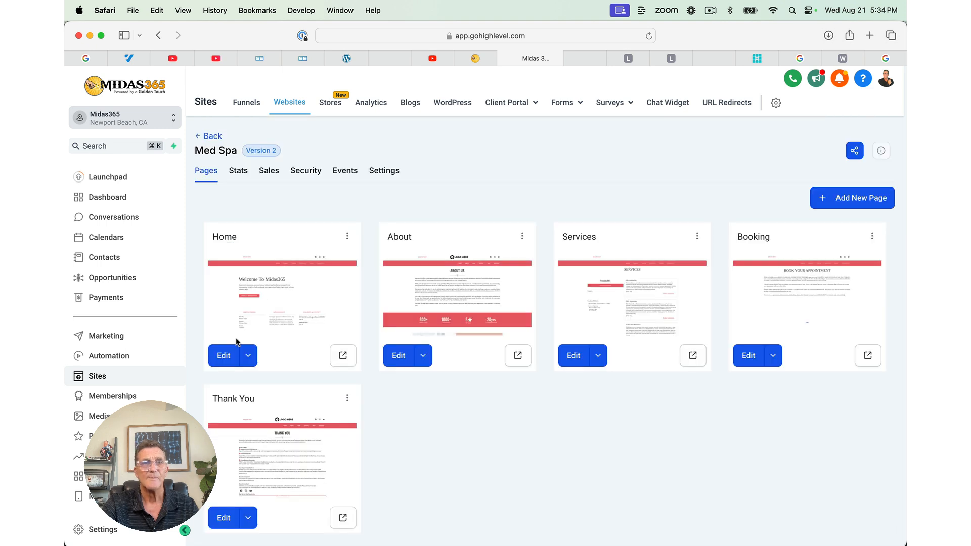
{"action": "left_click", "coordinate": [386, 176]}
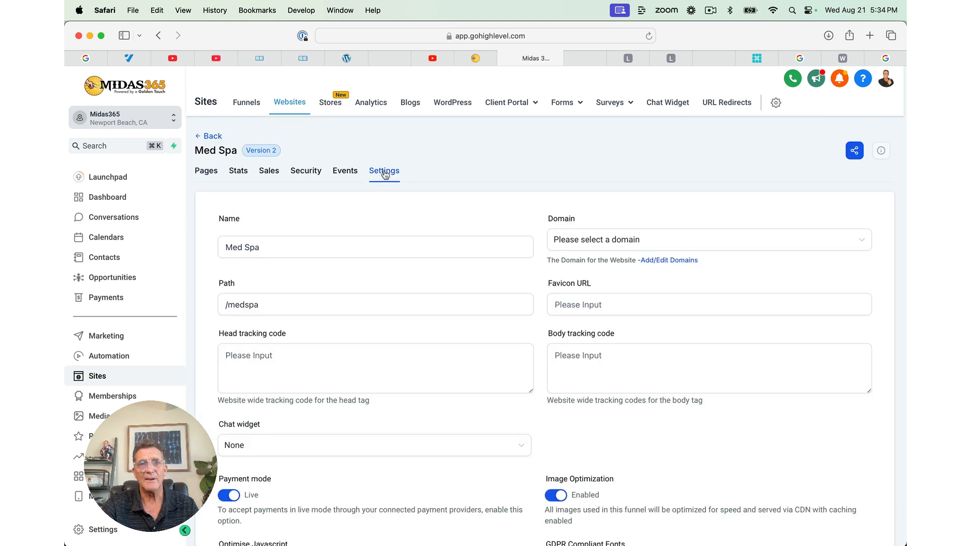
Step: Paste the copied chat widget script into the Med Spa website's body tracking code
{"action": "scroll", "coordinate": [595, 276], "scroll_direction": "down", "scroll_amount": 3}
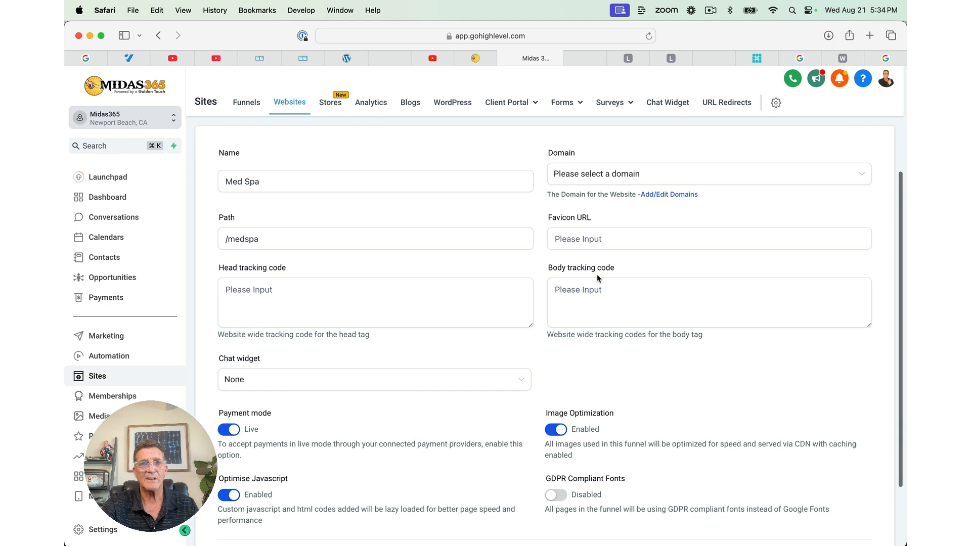
{"action": "left_click", "coordinate": [580, 289]}
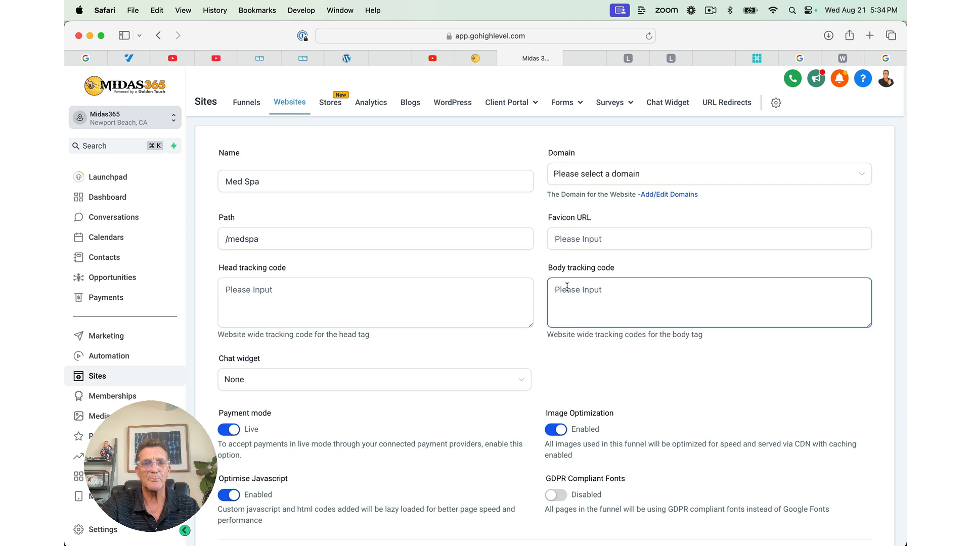
{"action": "key", "text": "super+v"}
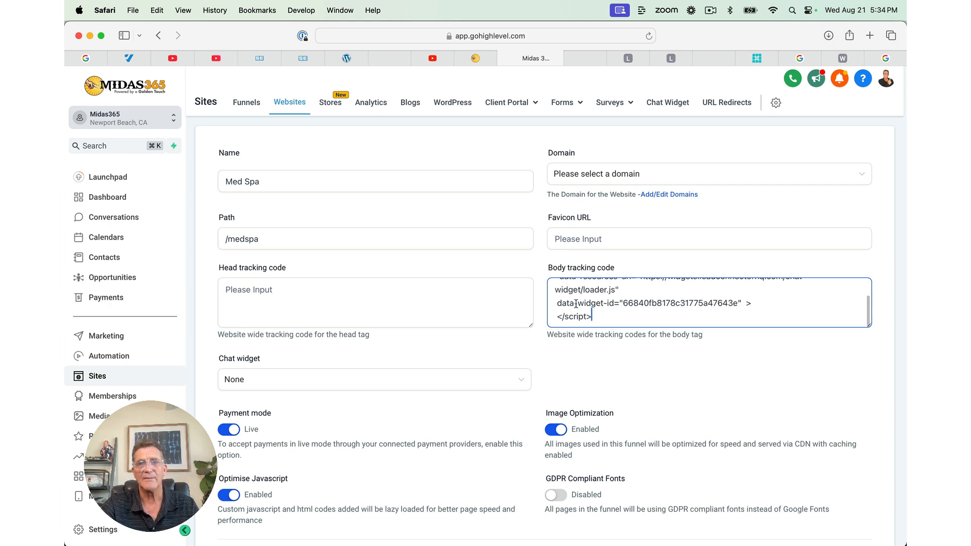
{"action": "scroll", "coordinate": [576, 304], "scroll_direction": "down", "scroll_amount": 3}
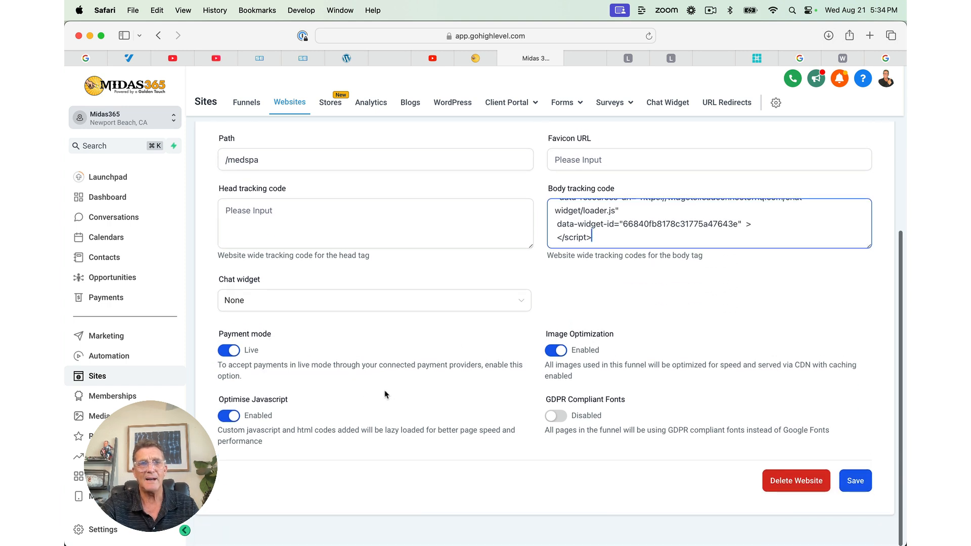
Step: Assign the Default Chat Widget to the Med Spa website and save the website settings
{"action": "left_click", "coordinate": [411, 304]}
{"action": "left_click", "coordinate": [369, 346]}
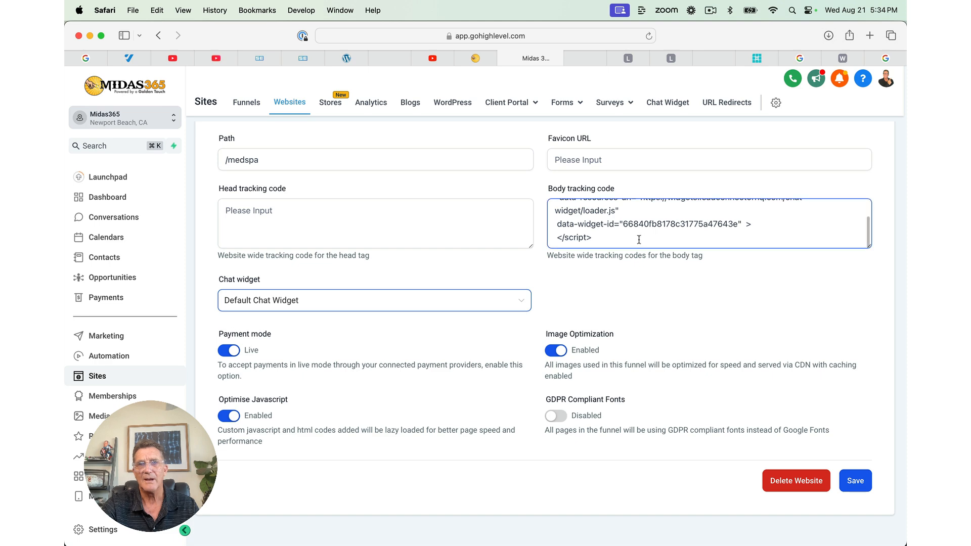
{"action": "scroll", "coordinate": [634, 238], "scroll_direction": "up", "scroll_amount": 3}
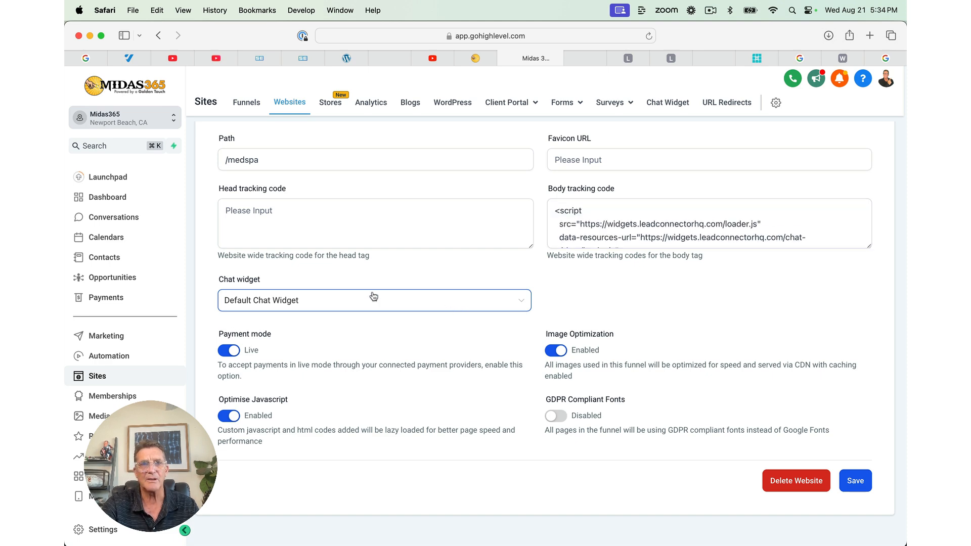
{"action": "left_click", "coordinate": [854, 483]}
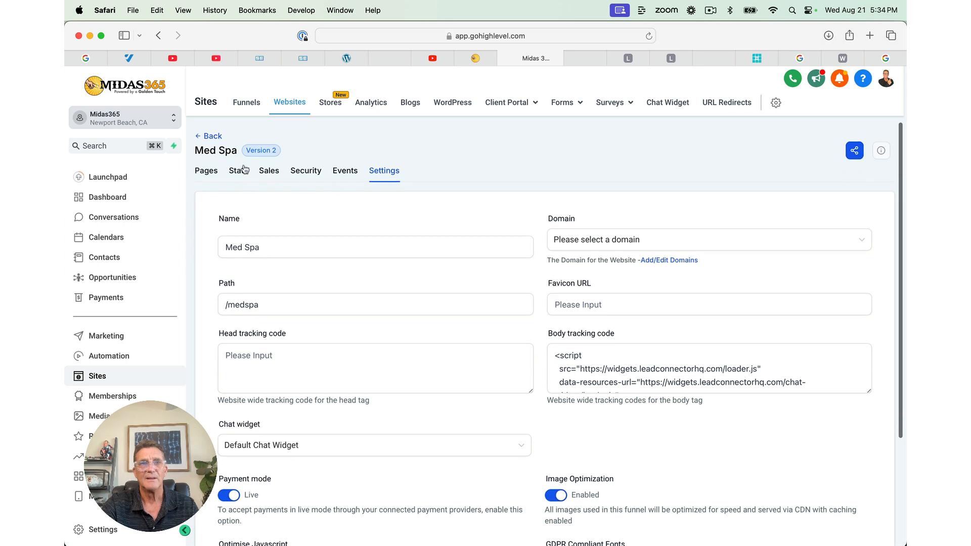
Step: Preview the Med Spa website's Home page, check the chat widget's contact form, and return to the website's page list
{"action": "left_click", "coordinate": [210, 138]}
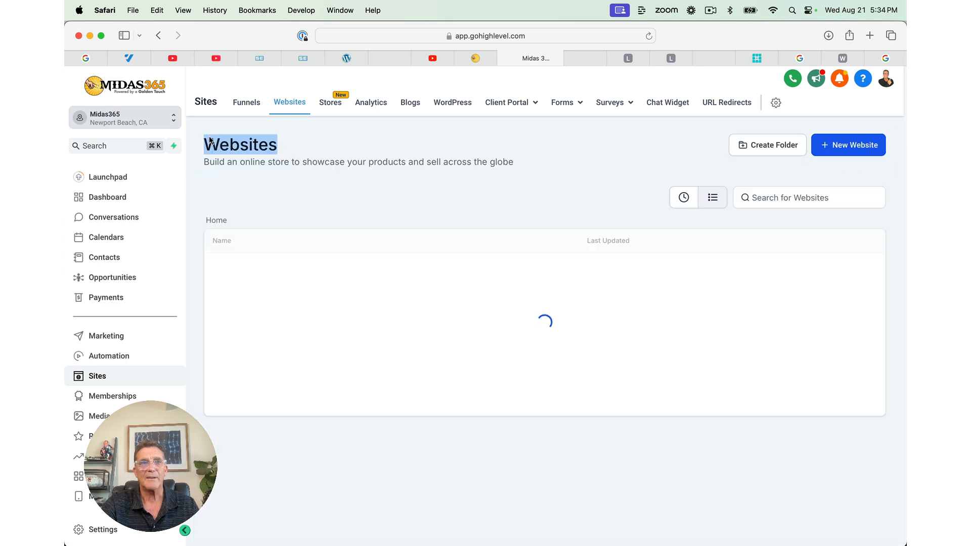
{"action": "left_click", "coordinate": [343, 356]}
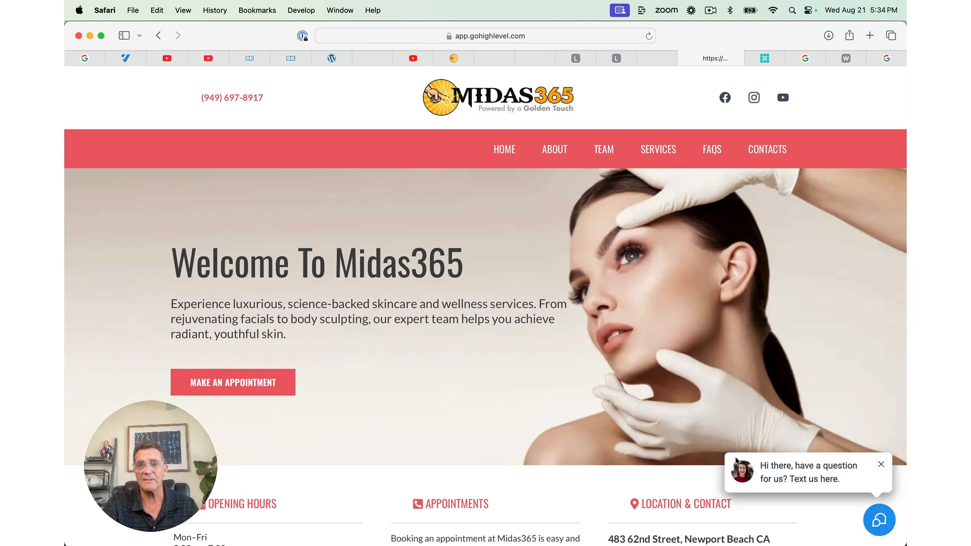
{"action": "left_click", "coordinate": [879, 521]}
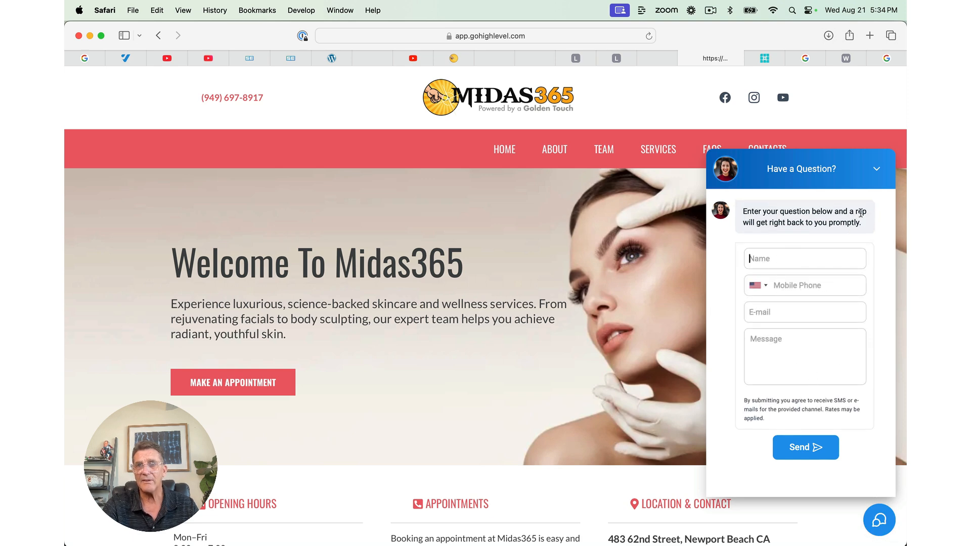
{"action": "left_click", "coordinate": [876, 170]}
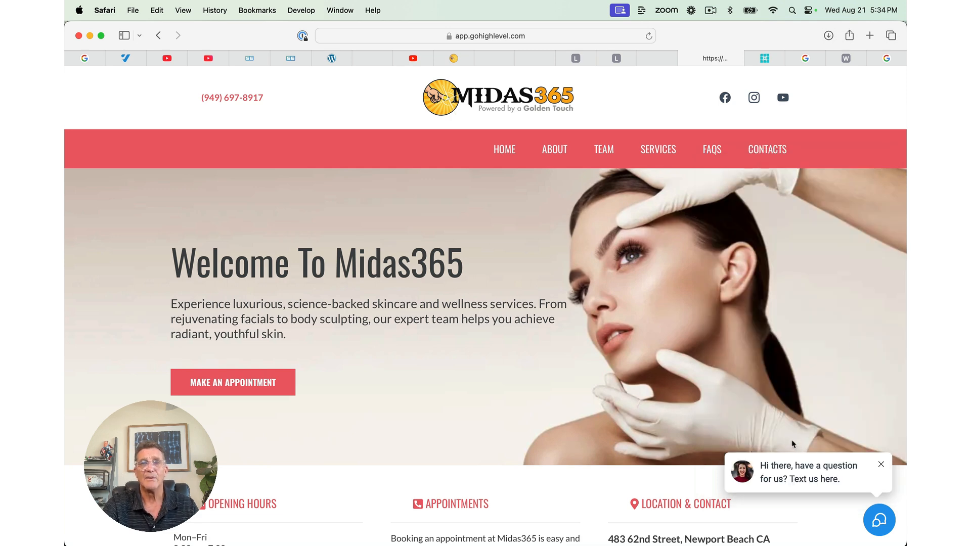
{"action": "left_click", "coordinate": [526, 60]}
{"action": "left_click", "coordinate": [495, 58]}
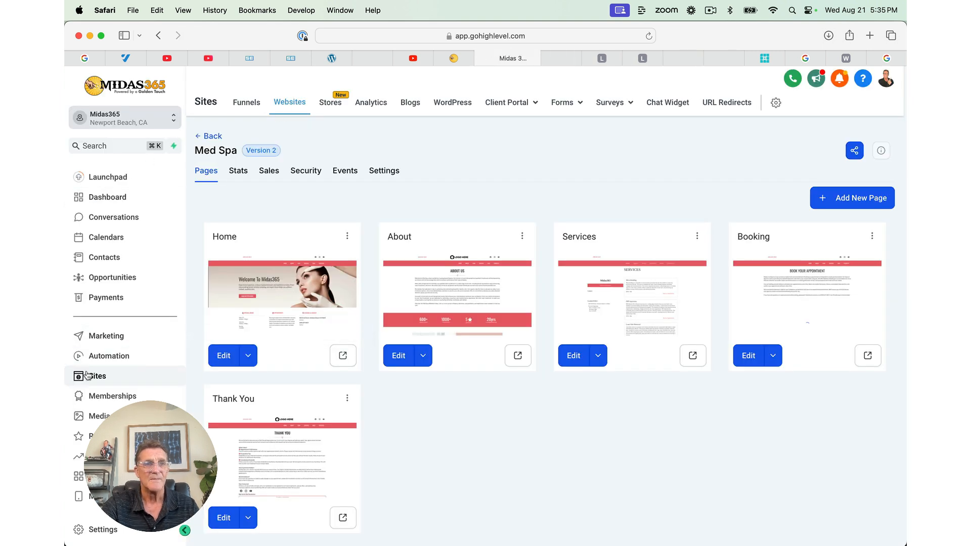
Step: Browse the workflow recipe templates in Automation and return to the workflow list without choosing one
{"action": "left_click", "coordinate": [94, 356]}
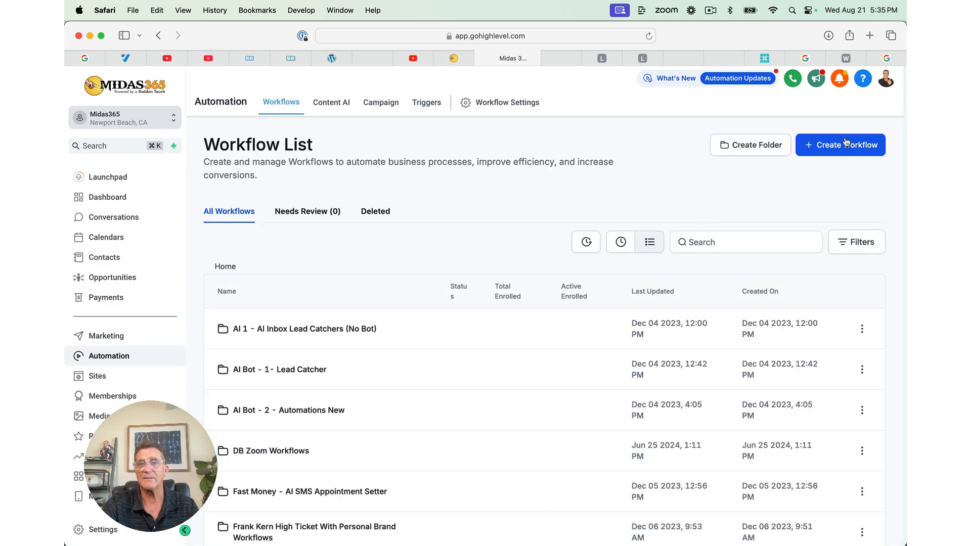
{"action": "left_click", "coordinate": [846, 148]}
{"action": "left_click", "coordinate": [827, 170]}
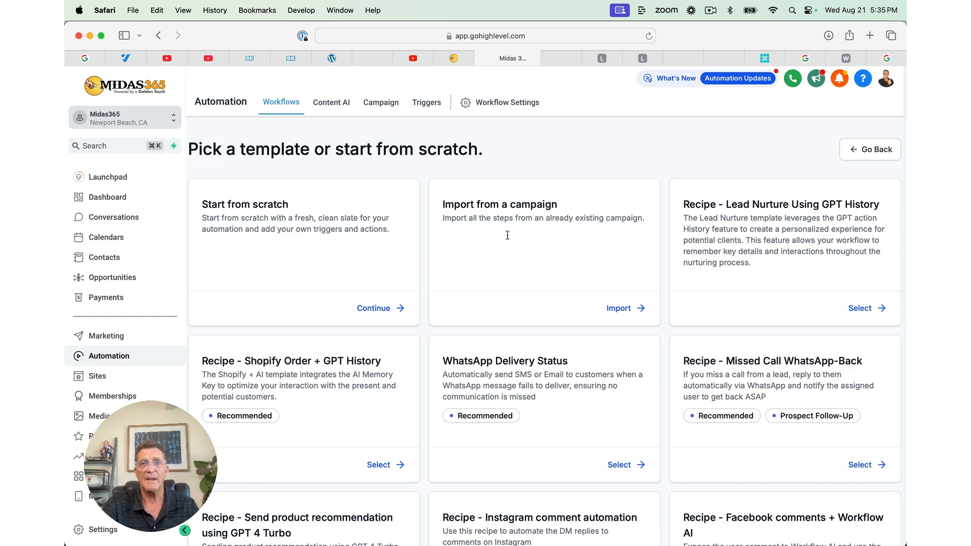
{"action": "scroll", "coordinate": [491, 258], "scroll_direction": "down", "scroll_amount": 5}
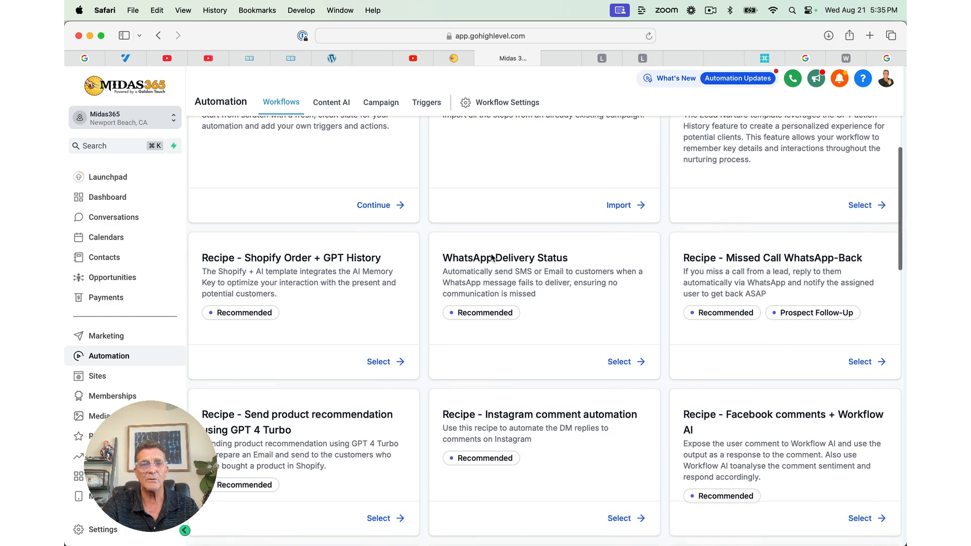
{"action": "scroll", "coordinate": [491, 258], "scroll_direction": "down", "scroll_amount": 7}
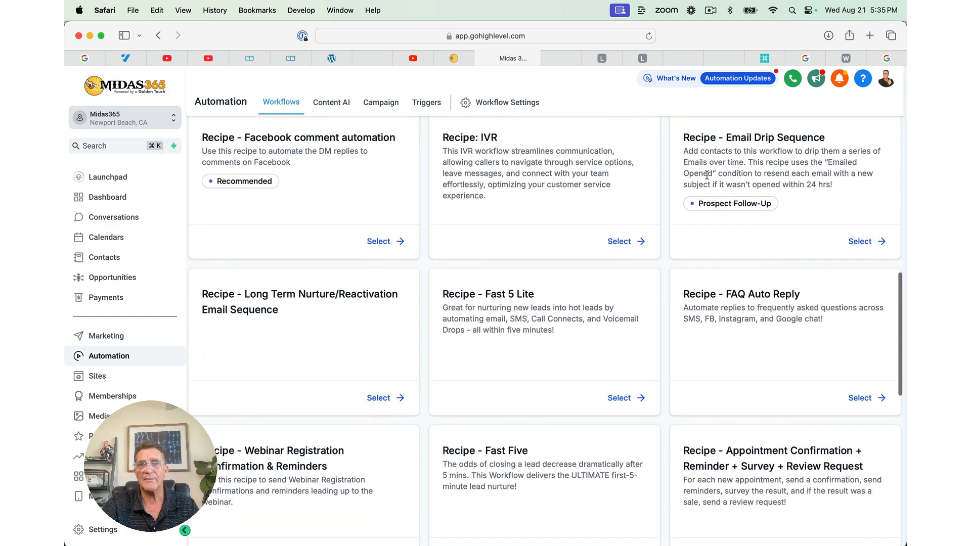
{"action": "scroll", "coordinate": [733, 190], "scroll_direction": "up", "scroll_amount": 12}
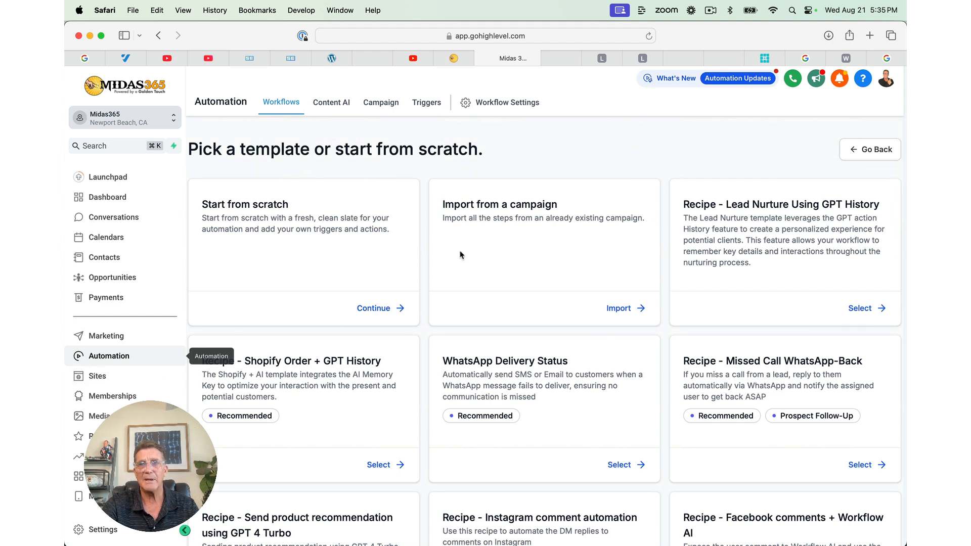
{"action": "left_click", "coordinate": [875, 151]}
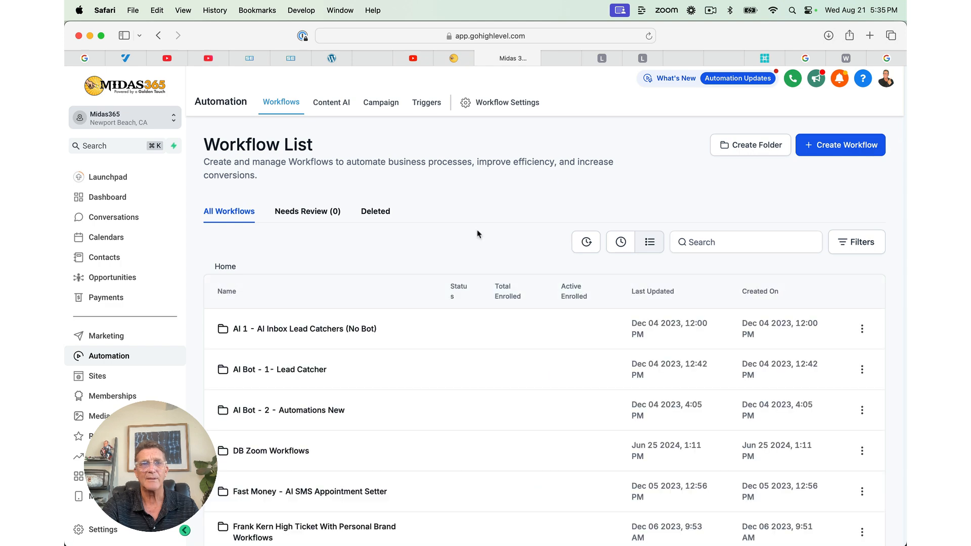
Step: Find the Recipe - Email Drip Sequence workflow in the workflow list and open it in the builder
{"action": "scroll", "coordinate": [423, 392], "scroll_direction": "down", "scroll_amount": 2}
{"action": "scroll", "coordinate": [422, 393], "scroll_direction": "down", "scroll_amount": 4}
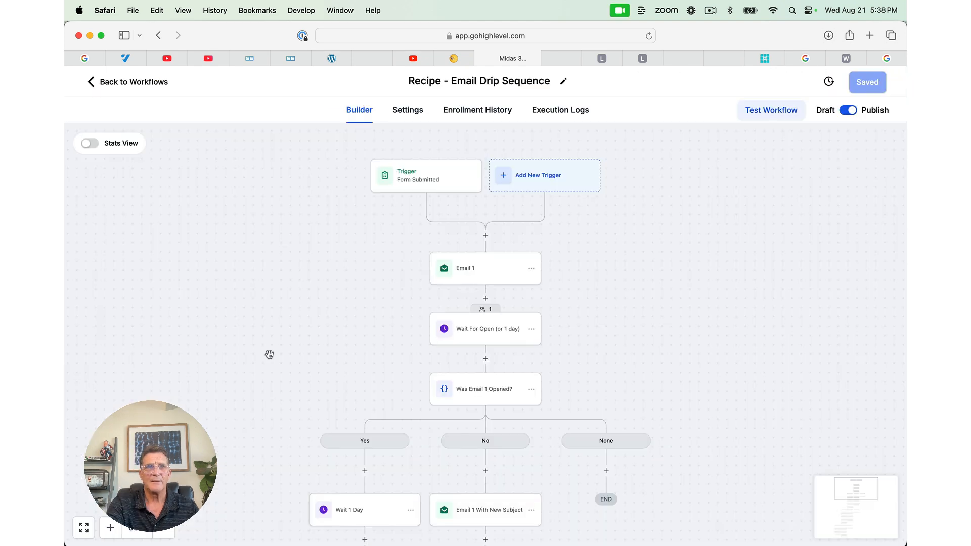
{"action": "scroll", "coordinate": [269, 355], "scroll_direction": "down", "scroll_amount": 3}
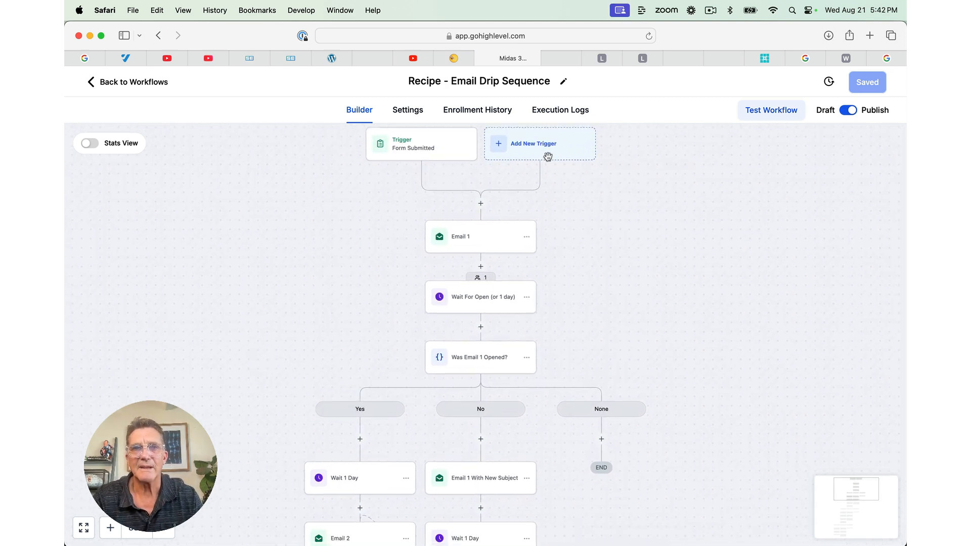
Step: Search the workflow triggers for "customer" and add a Customer Replied trigger to the email drip workflow
{"action": "left_click", "coordinate": [535, 147]}
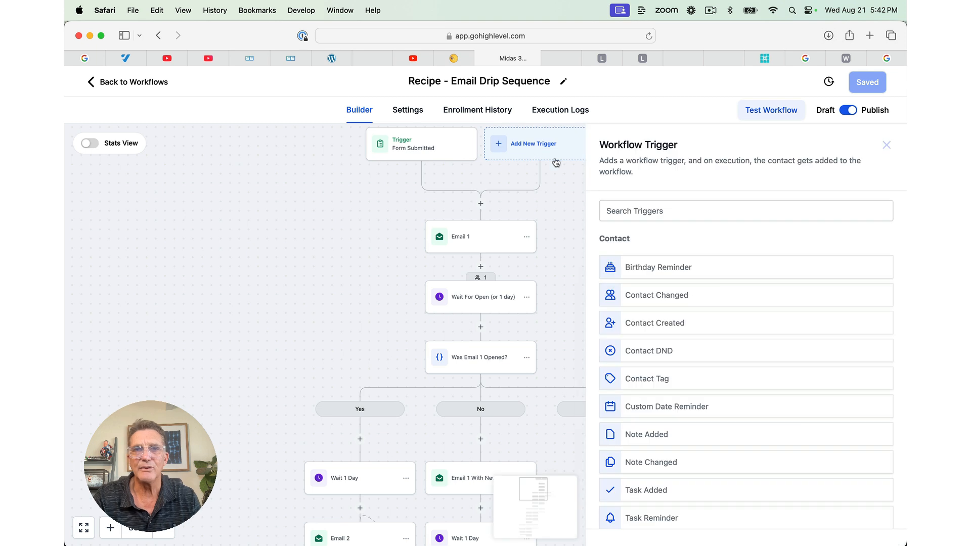
{"action": "left_click", "coordinate": [616, 212]}
{"action": "type", "text": "cu"}
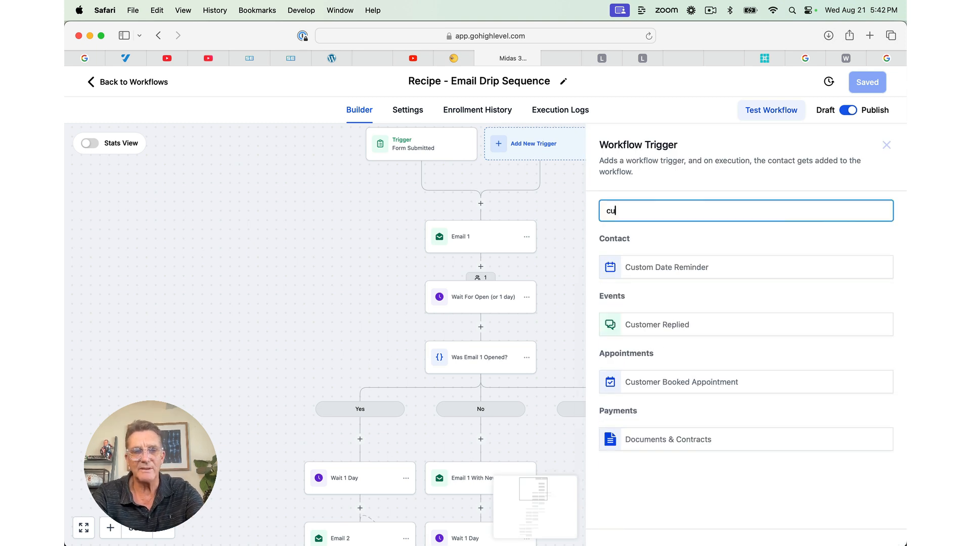
{"action": "type", "text": "stomer"}
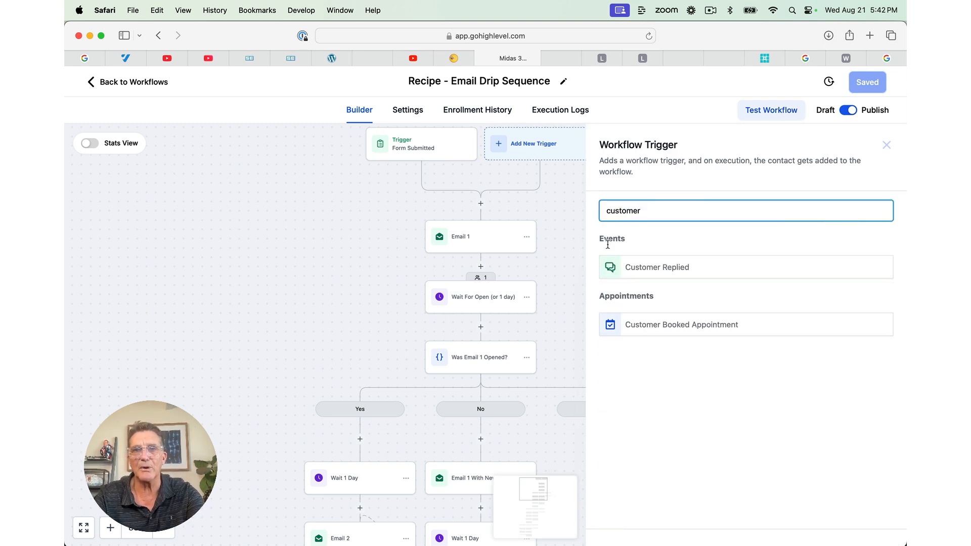
{"action": "left_click", "coordinate": [627, 270]}
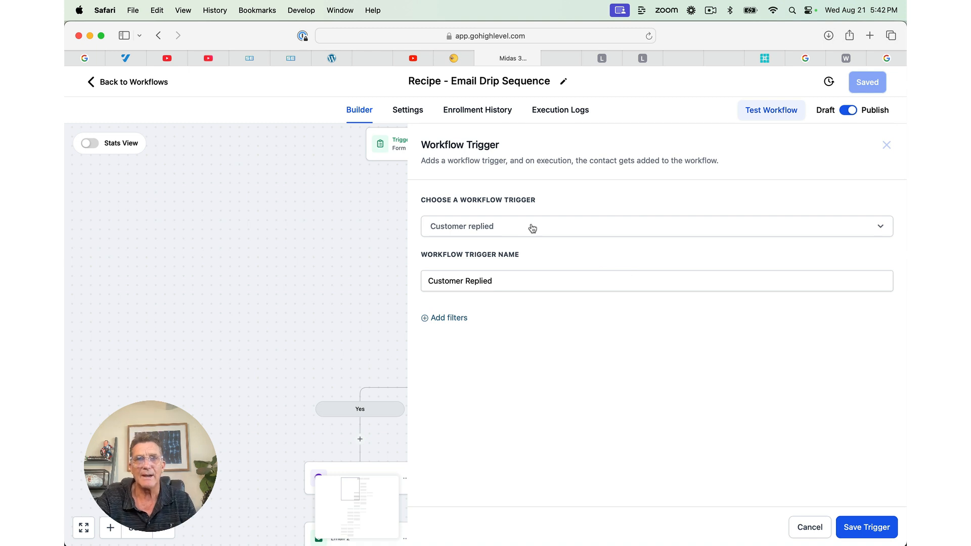
Step: Filter the Customer Replied trigger by the Chat Widget reply channel, then save the trigger and the workflow
{"action": "left_click", "coordinate": [442, 319]}
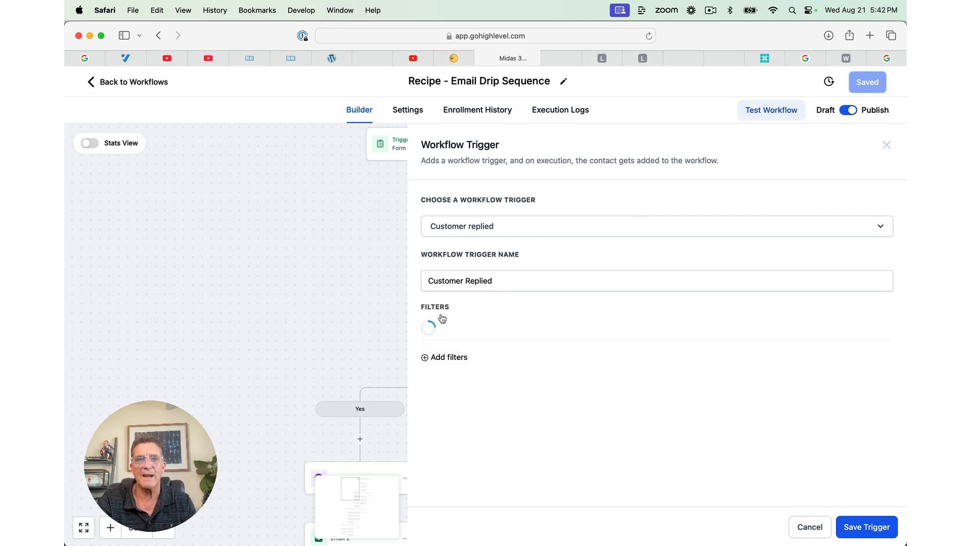
{"action": "left_click", "coordinate": [449, 333]}
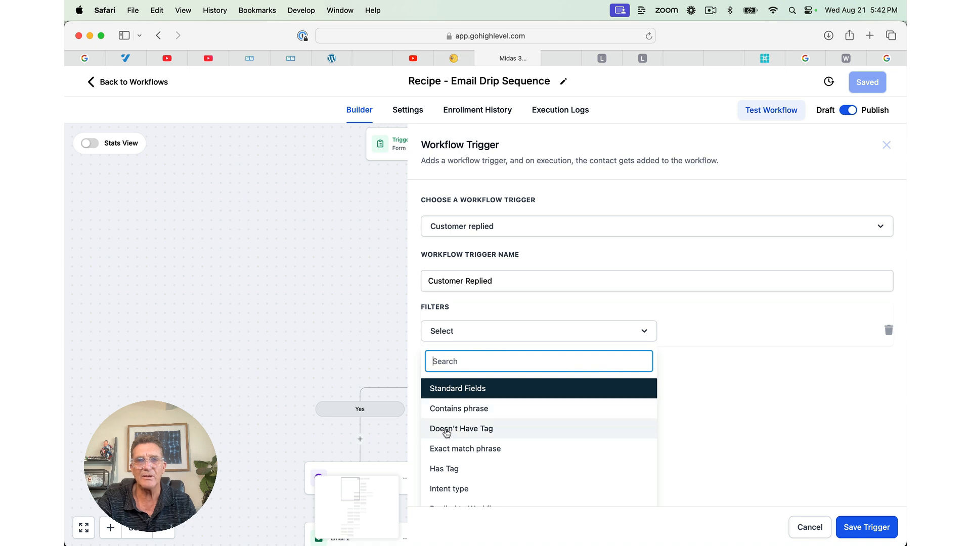
{"action": "scroll", "coordinate": [443, 449], "scroll_direction": "down", "scroll_amount": 5}
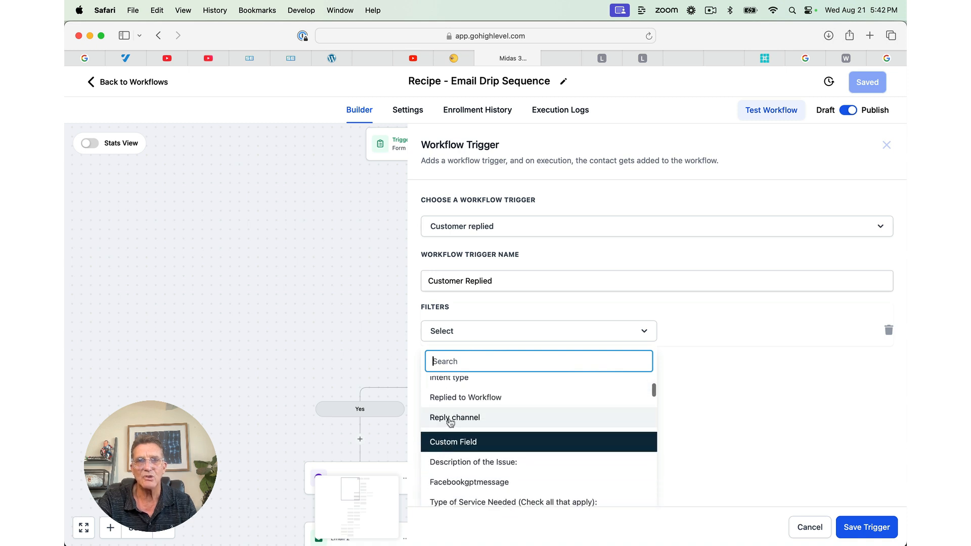
{"action": "left_click", "coordinate": [455, 419]}
{"action": "left_click", "coordinate": [692, 332]}
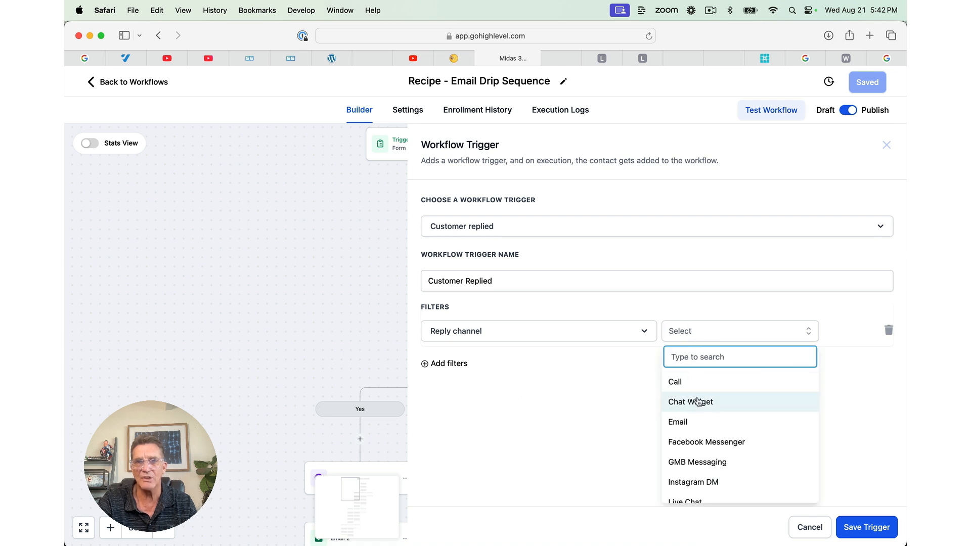
{"action": "left_click", "coordinate": [699, 402]}
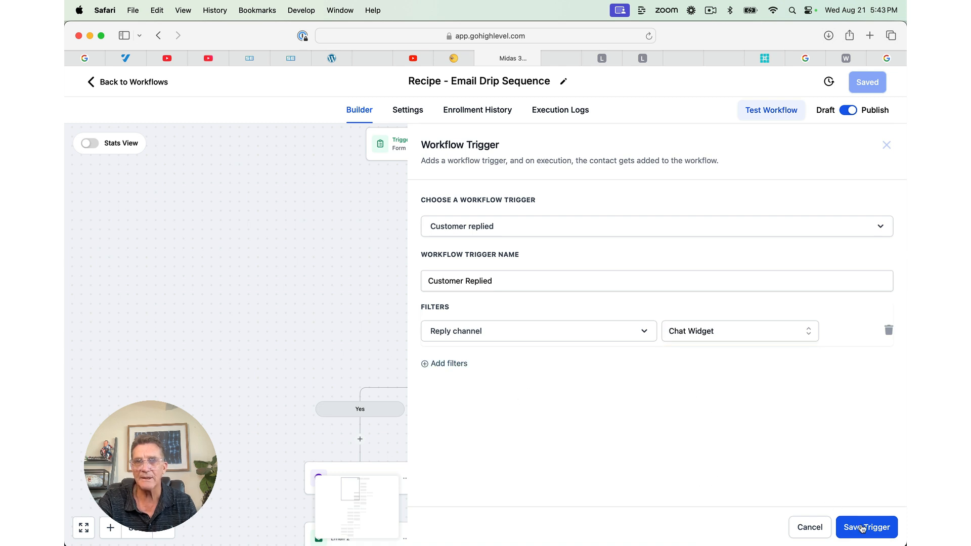
{"action": "left_click", "coordinate": [863, 529]}
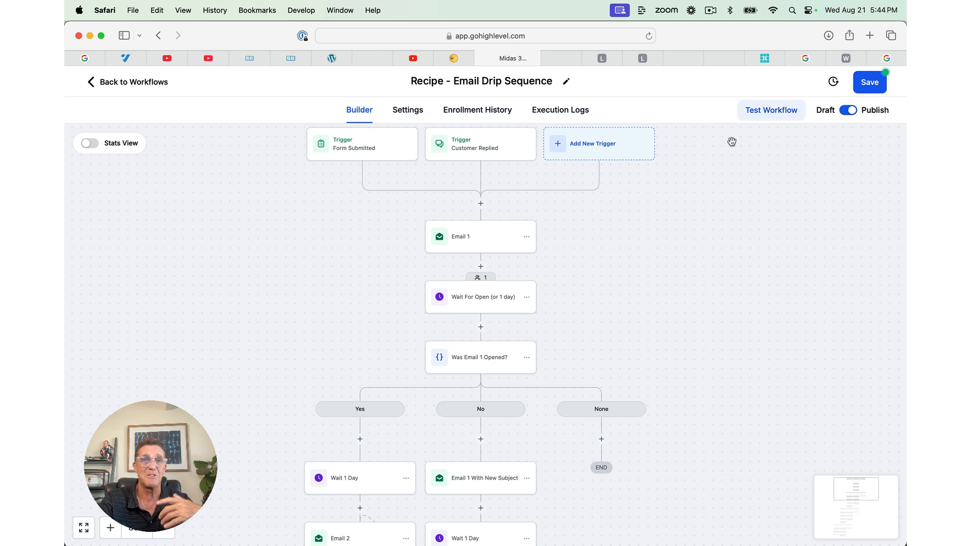
{"action": "left_click", "coordinate": [875, 83]}
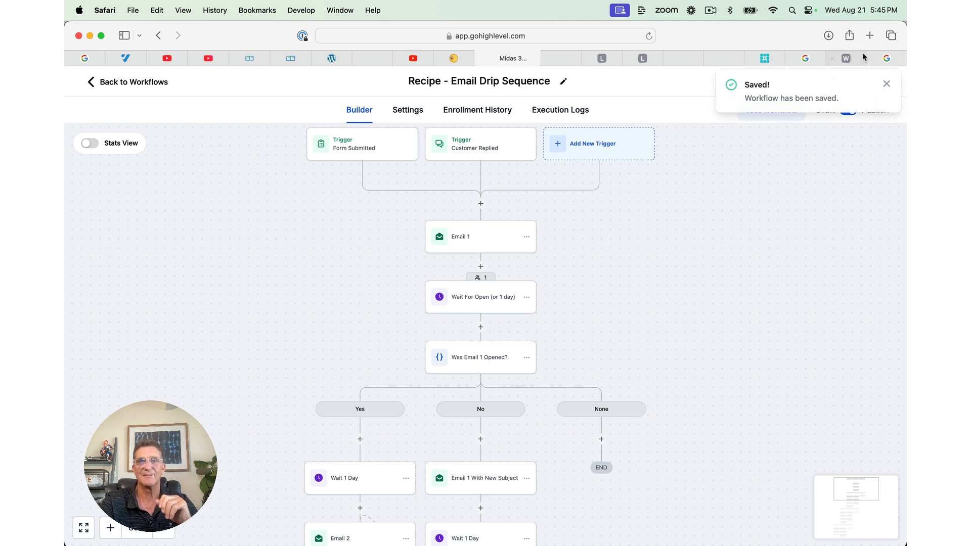
{"action": "left_click", "coordinate": [716, 11]}
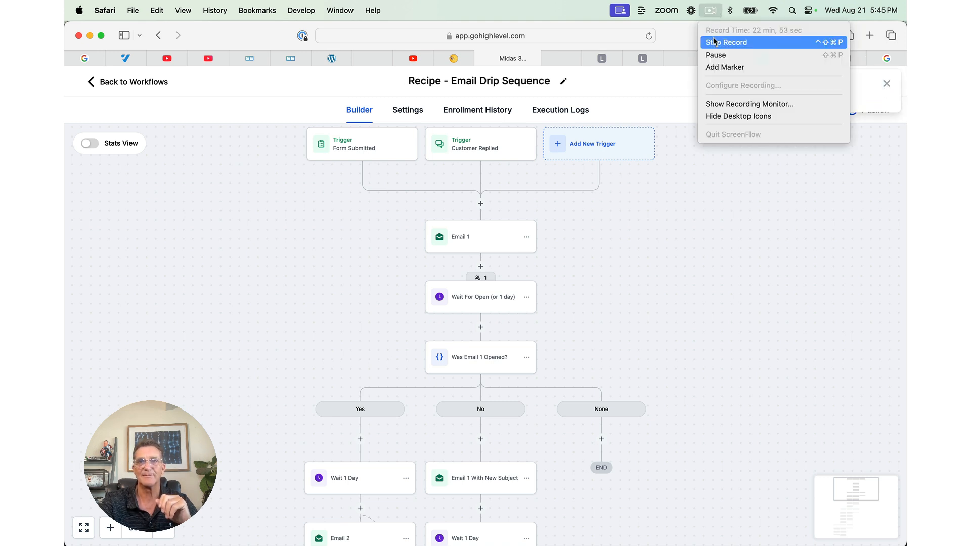